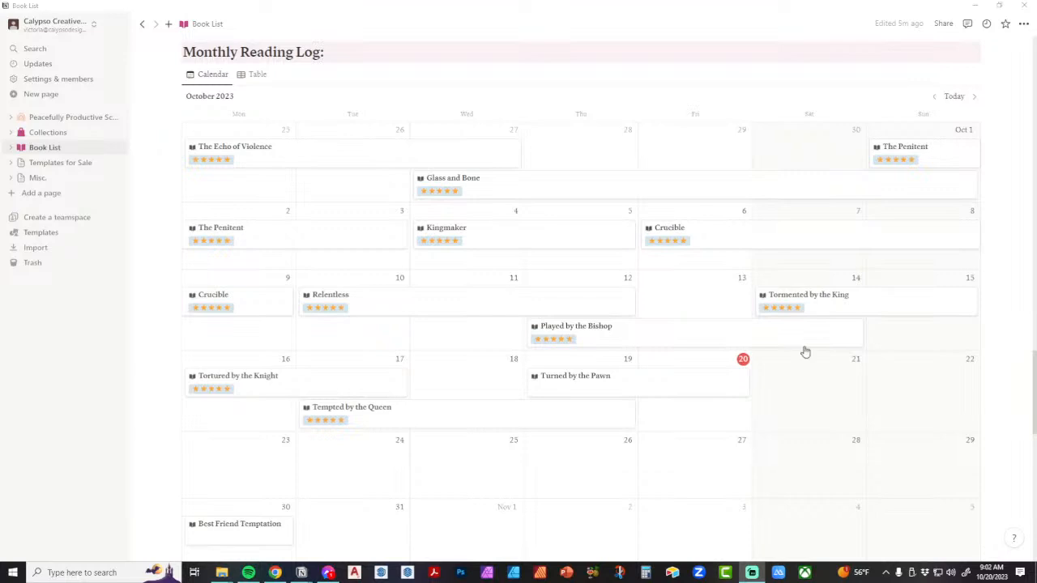
Step: Look over the Book List page, from the Monthly Reading Log to the Currently Reading, Reviews Needed and Upcoming ARCs sections
scroll(552, 393, "up", 7)
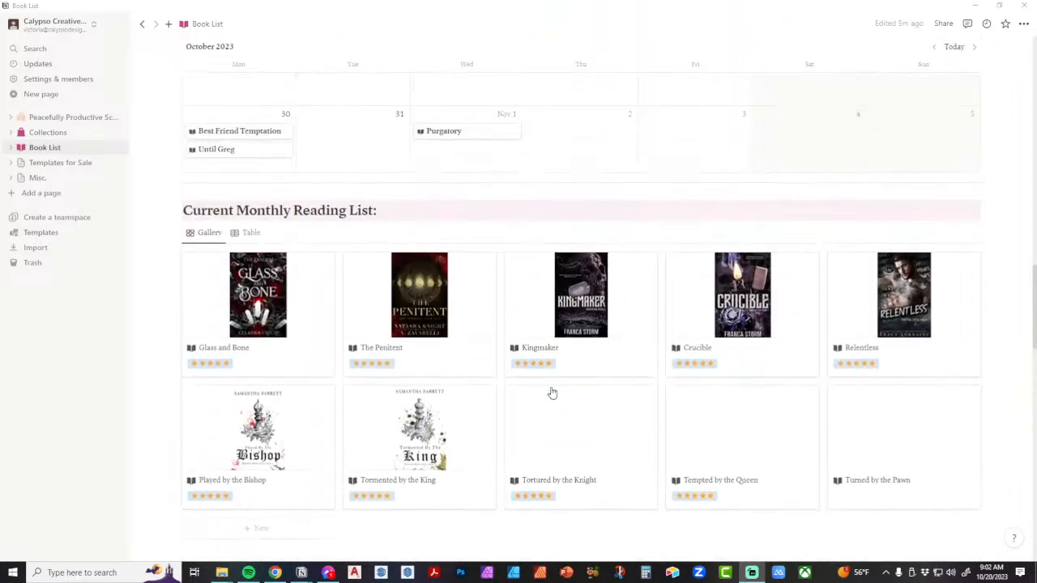
scroll(551, 393, "up", 6)
scroll(551, 393, "up", 10)
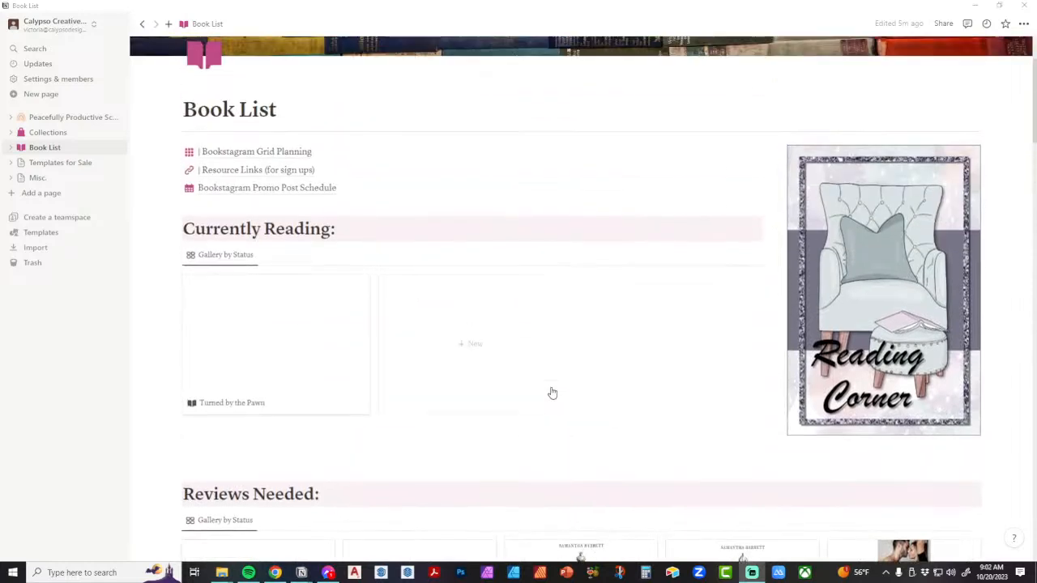
scroll(551, 392, "up", 3)
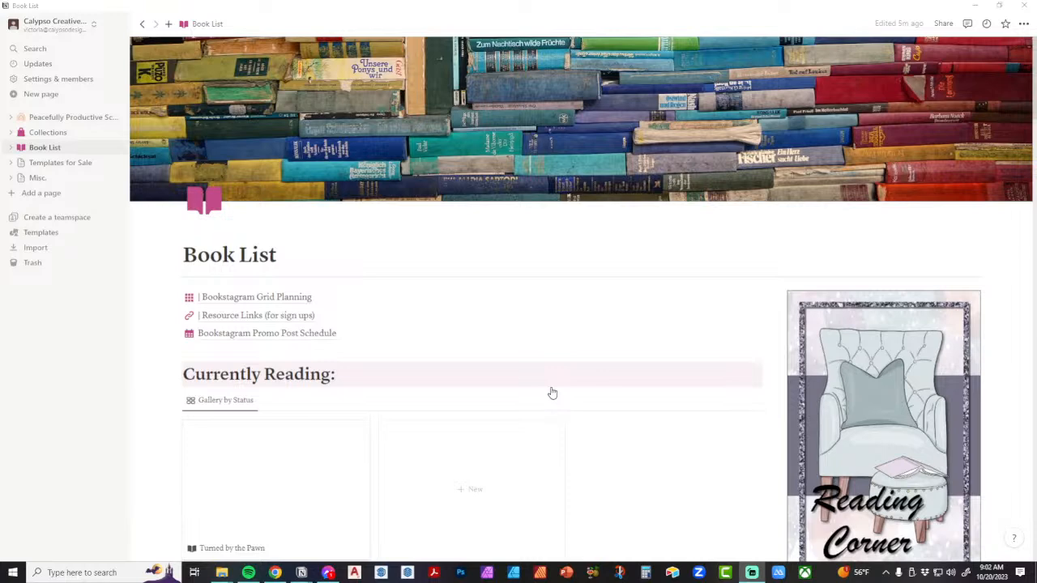
scroll(553, 340, "down", 2)
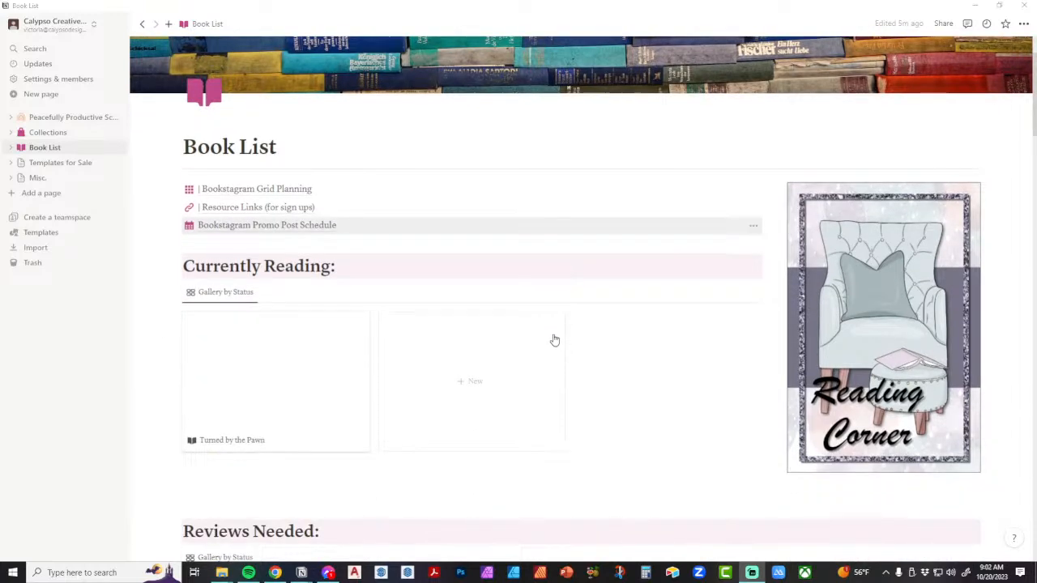
scroll(554, 340, "down", 5)
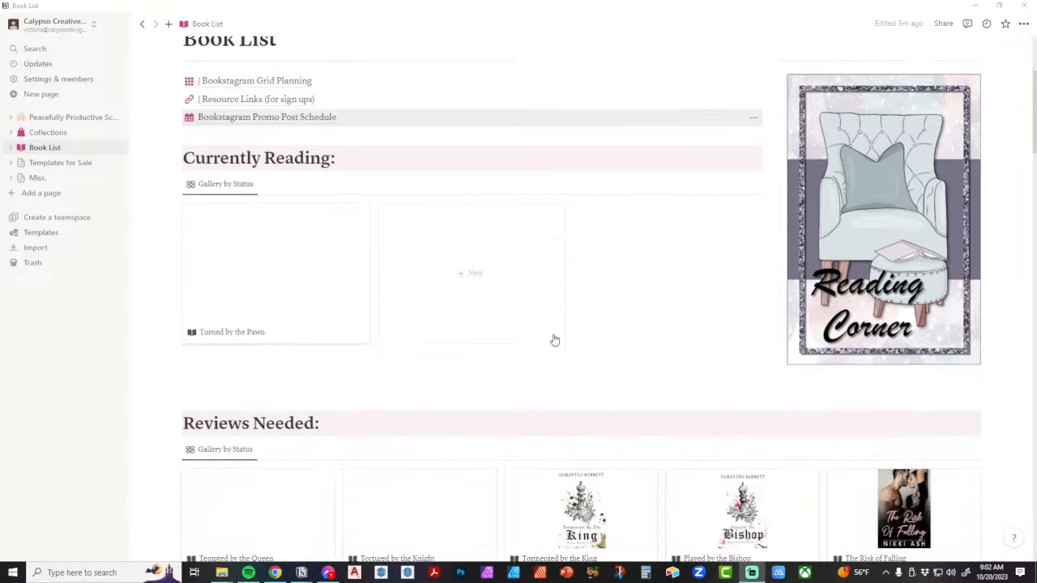
scroll(553, 340, "down", 5)
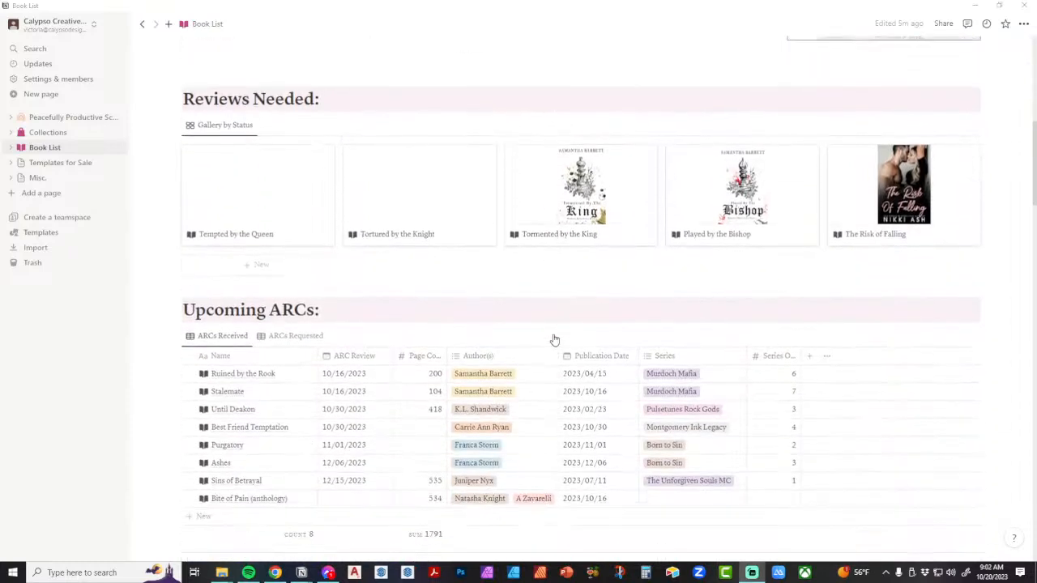
scroll(554, 340, "up", 5)
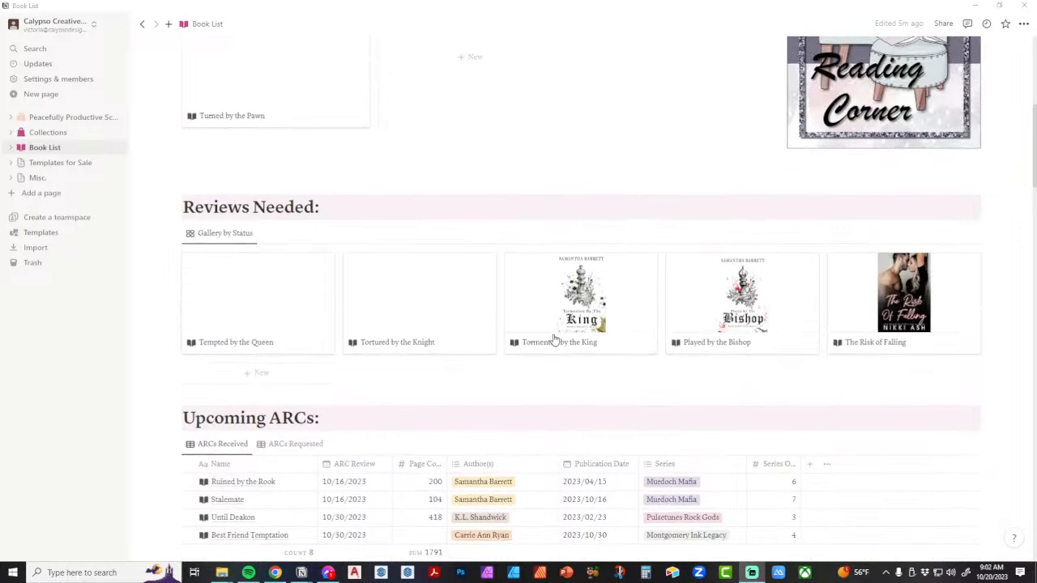
scroll(554, 340, "up", 7)
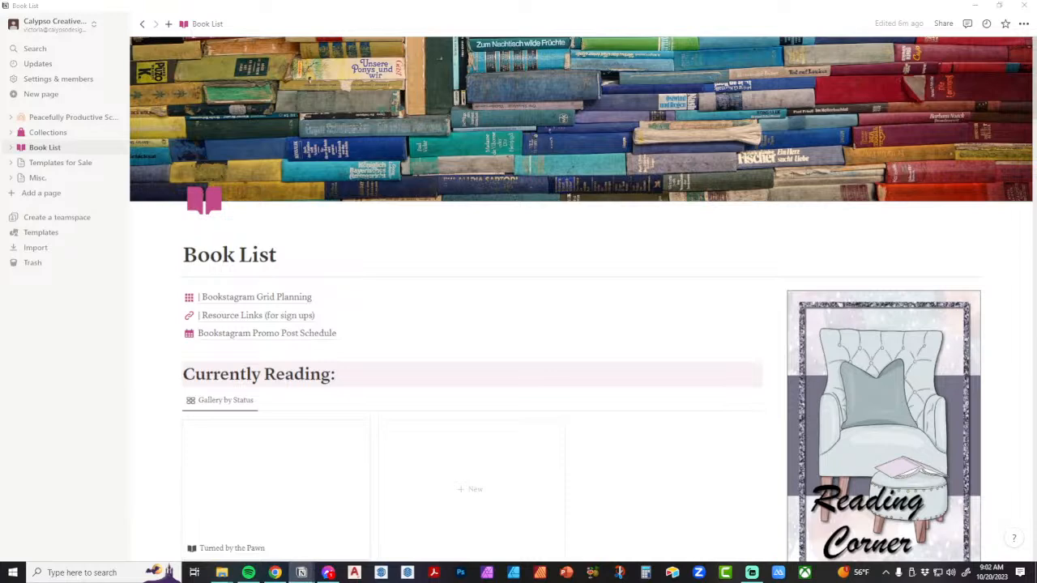
Step: Bring up the second workspace window and look through its Digital Planning Space page, including the links, reminders and product board
left_click_drag(610, 110, 610, 81)
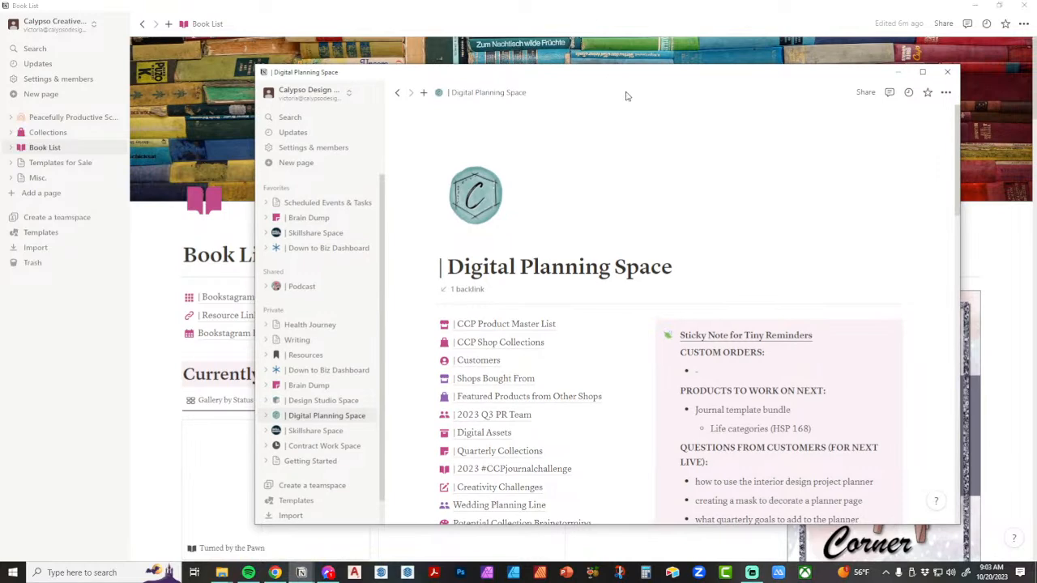
scroll(646, 162, "down", 5)
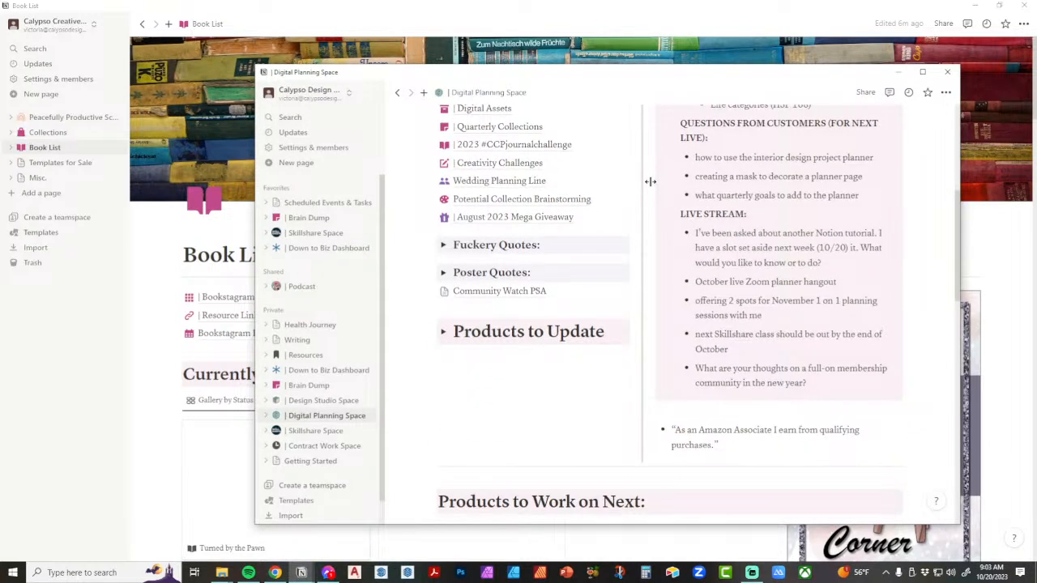
scroll(650, 238, "down", 5)
scroll(662, 303, "down", 6)
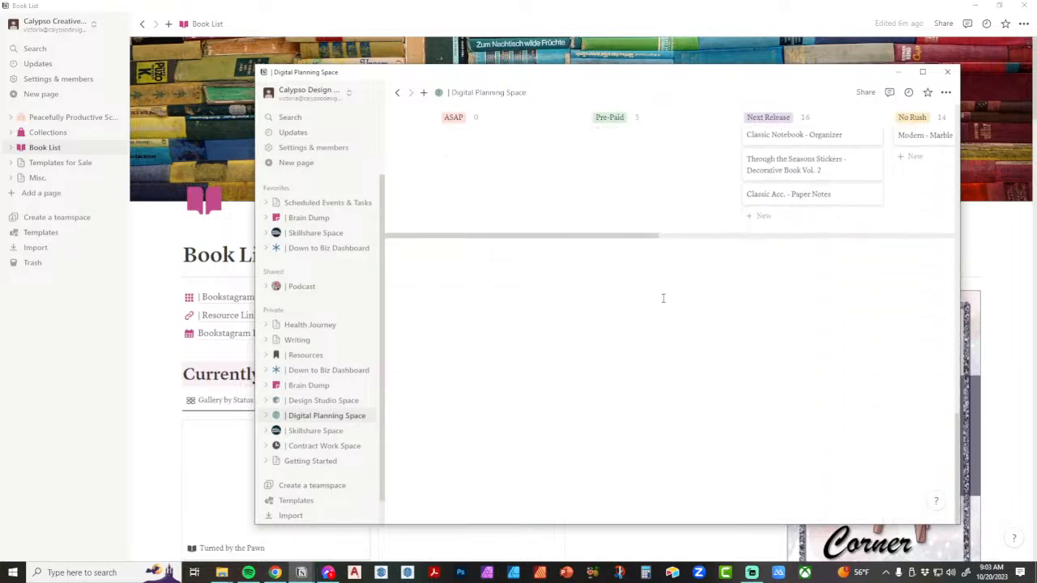
scroll(662, 298, "up", 10)
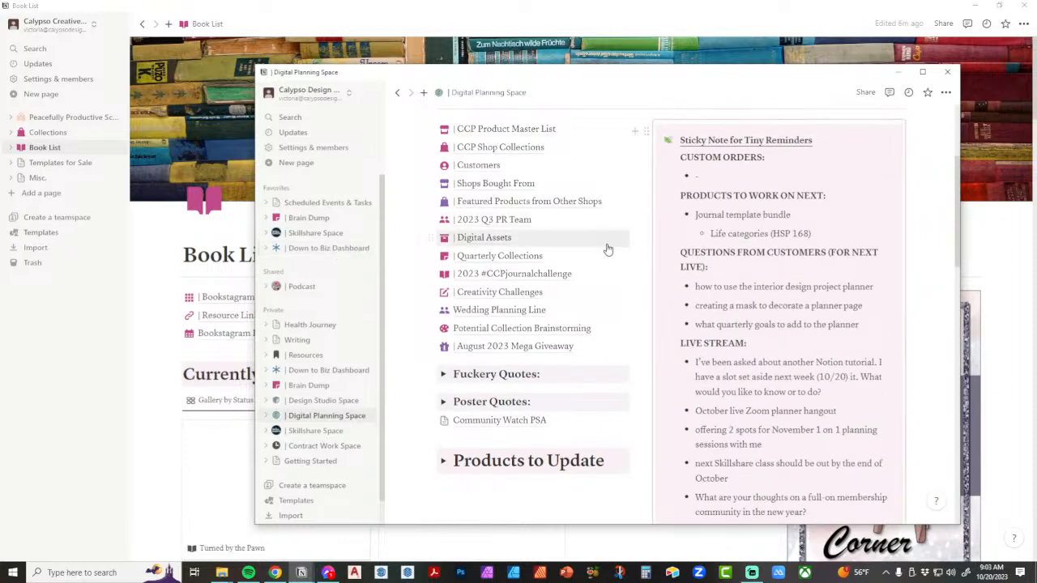
scroll(631, 255, "up", 3)
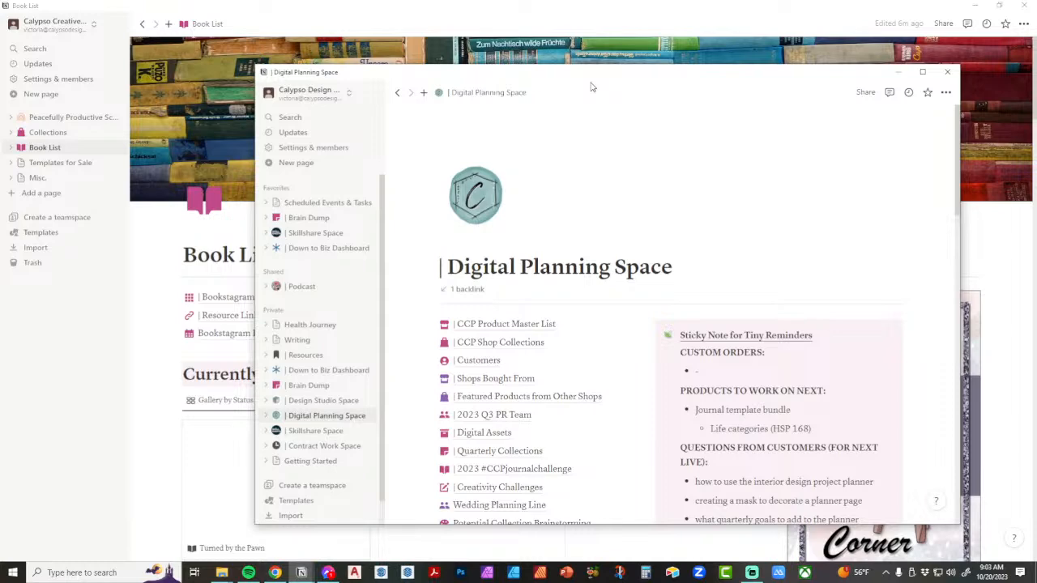
Step: Maximize the Digital Planning Space window and view its Shops Bought From and Featured Products from Other Shops databases, returning to the main page
left_click(922, 72)
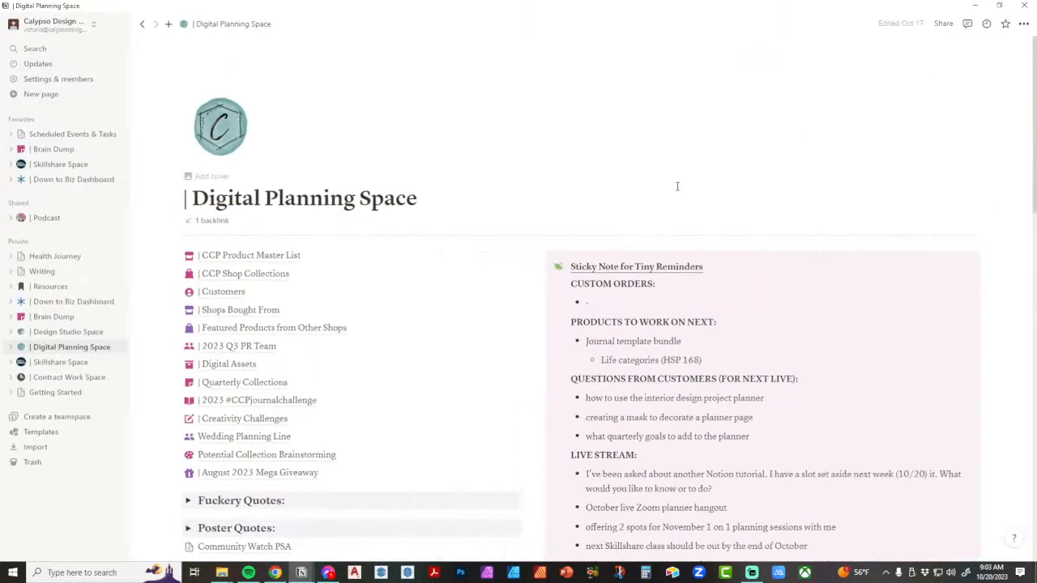
left_click(260, 311)
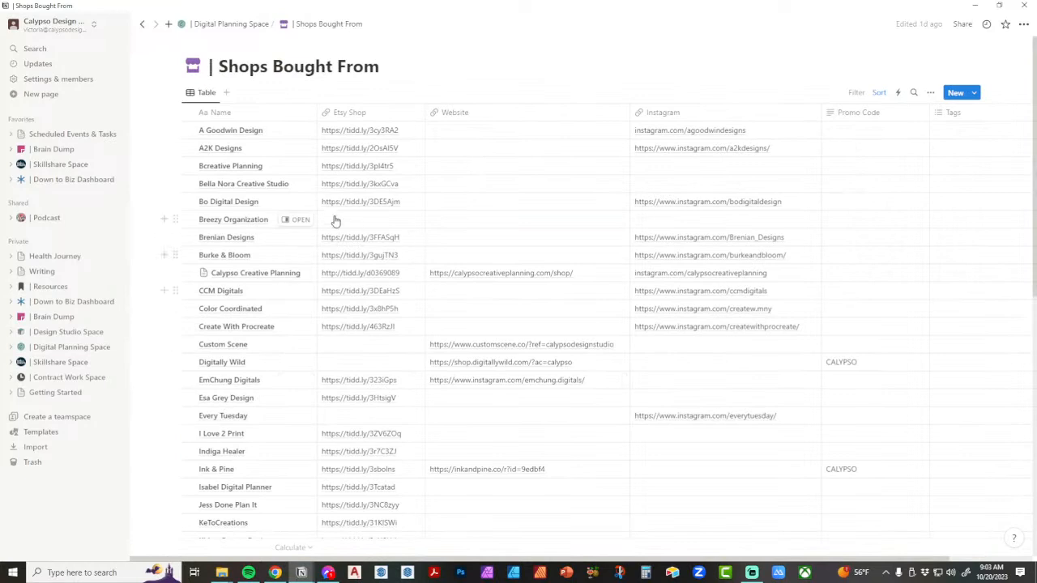
left_click(225, 24)
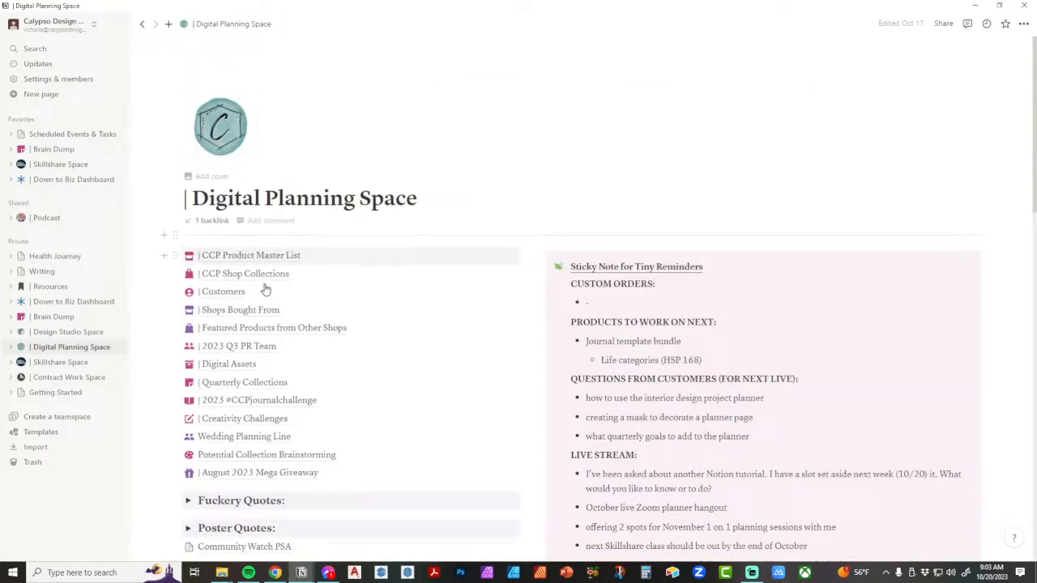
left_click(268, 328)
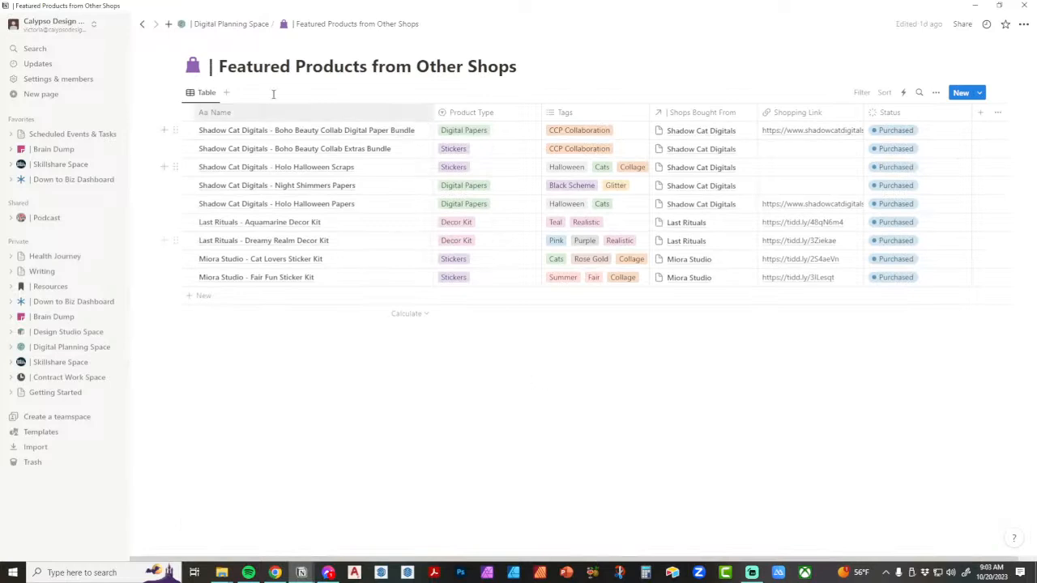
left_click(234, 25)
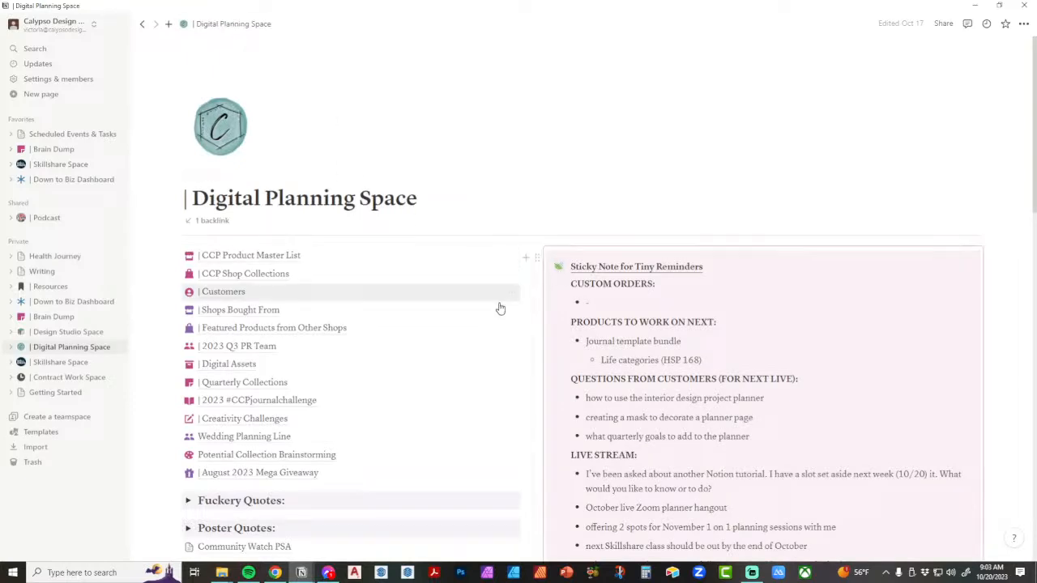
mouse_move(497, 310)
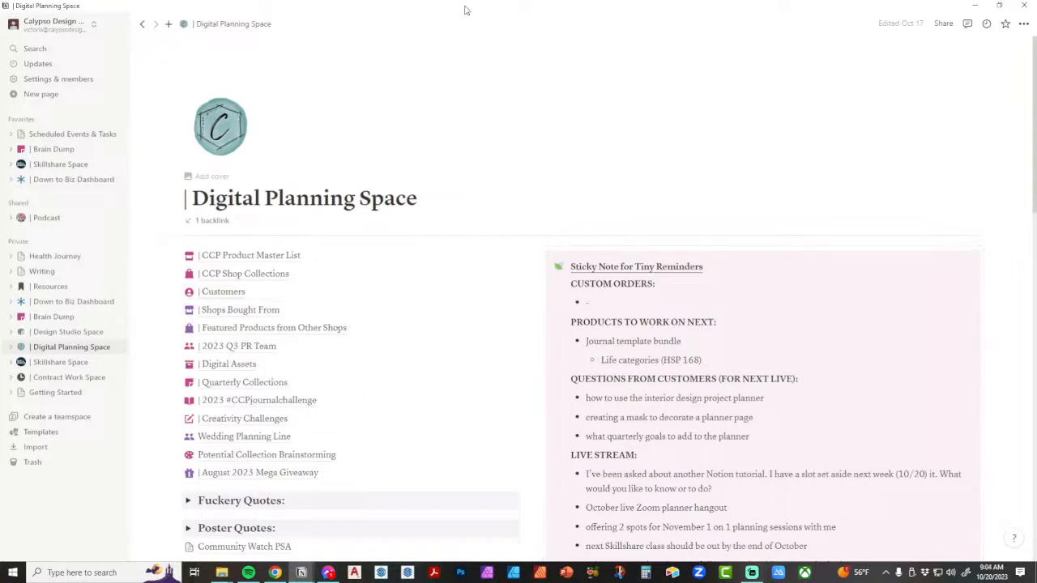
Step: Restore the Digital Planning Space window to its smaller size and minimize it to get back to the Book List page
left_click_drag(463, 16, 603, 80)
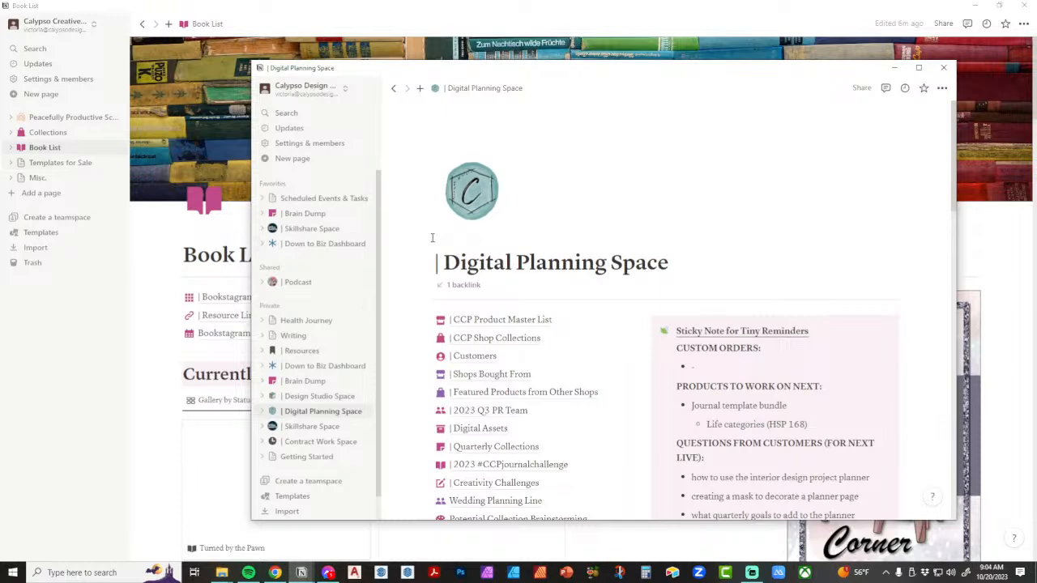
left_click_drag(585, 70, 567, 58)
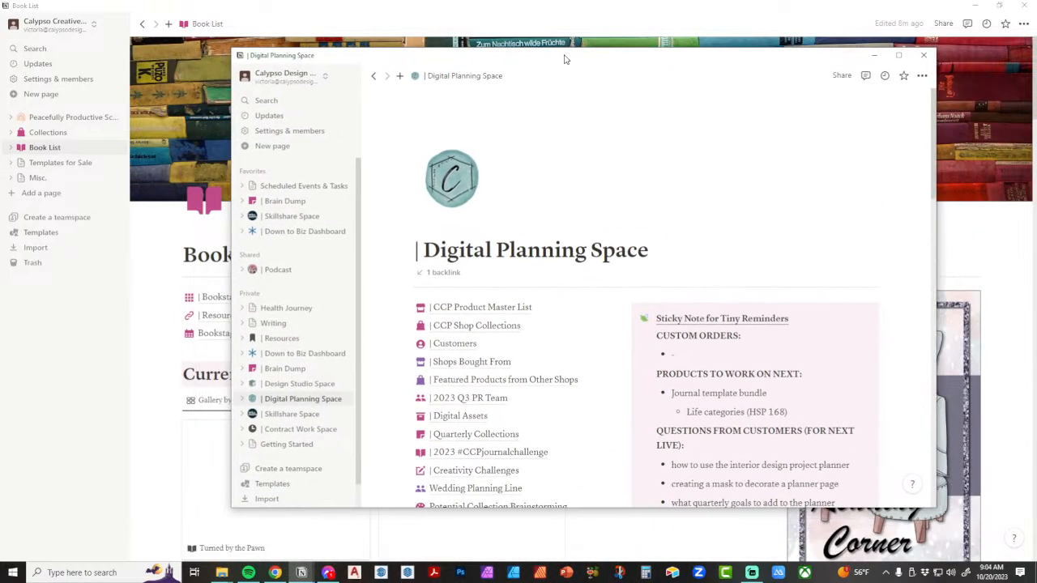
left_click(874, 56)
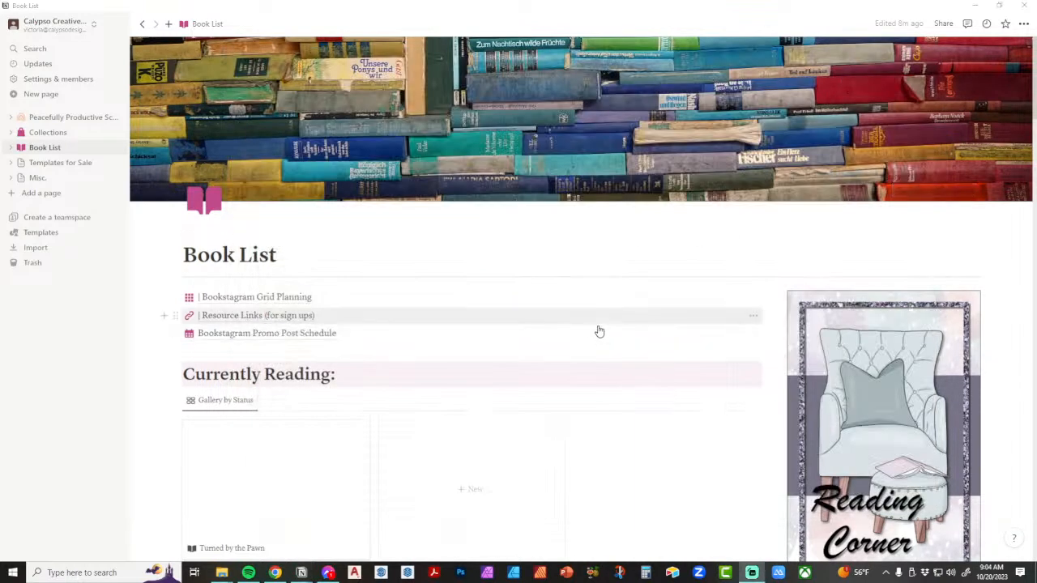
Step: Review all Book List sections in order, from Currently Reading through the ARC table, release calendar, reading list and log to Year in Review
mouse_move(599, 332)
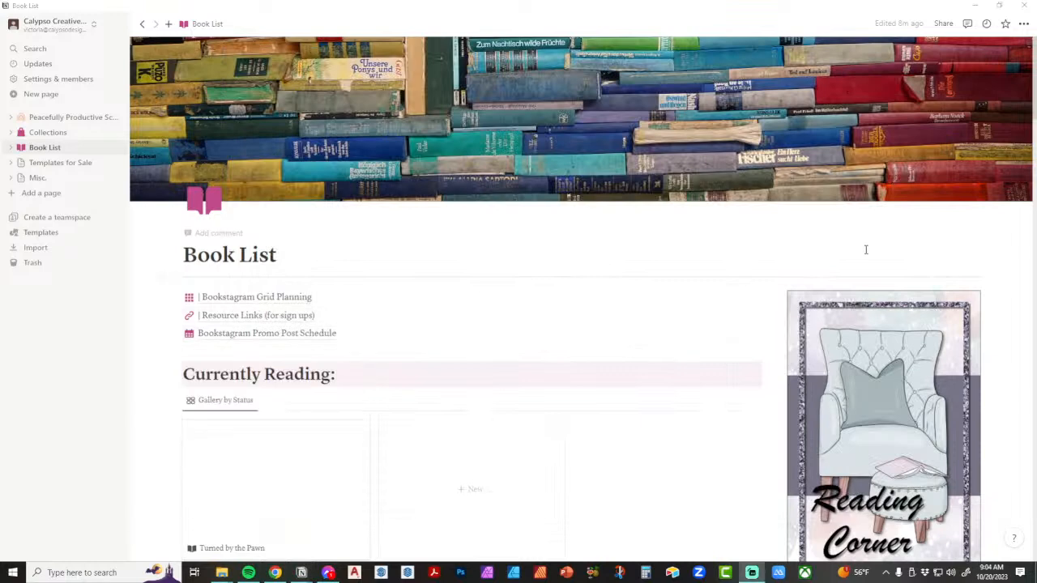
scroll(1005, 277, "down", 3)
scroll(1004, 277, "down", 3)
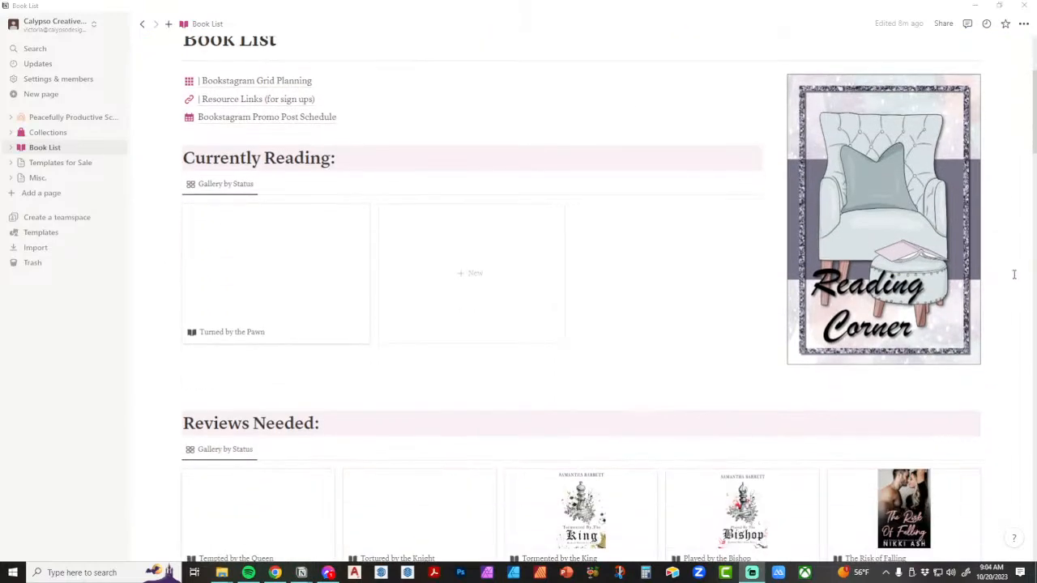
scroll(995, 265, "down", 3)
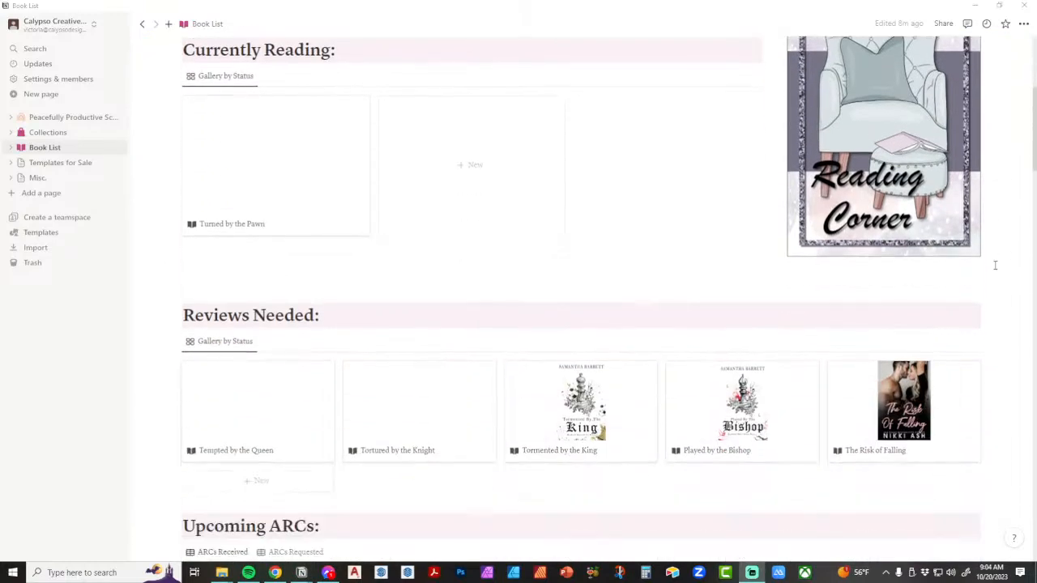
scroll(995, 265, "down", 9)
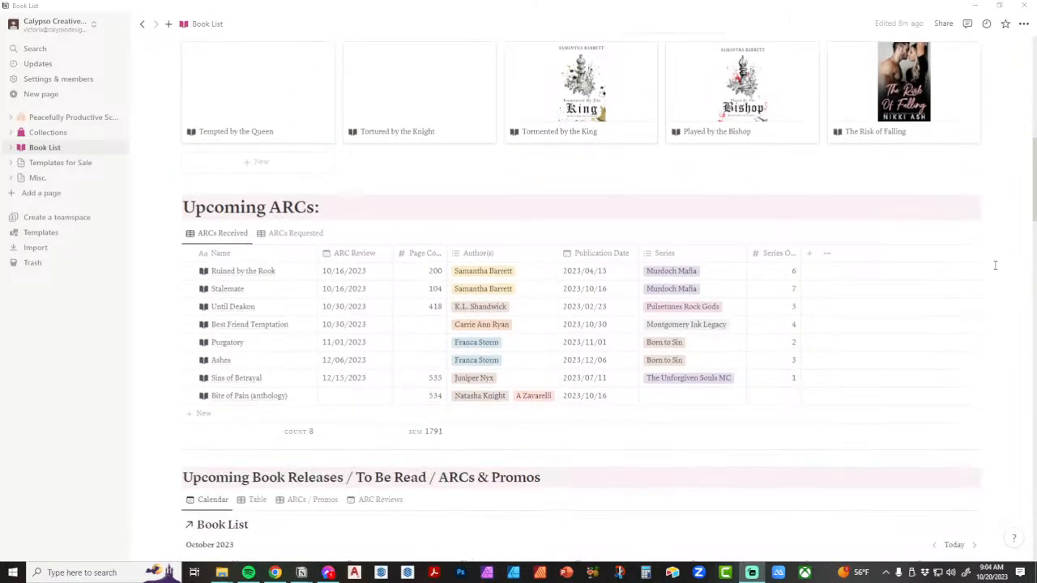
scroll(1001, 264, "down", 3)
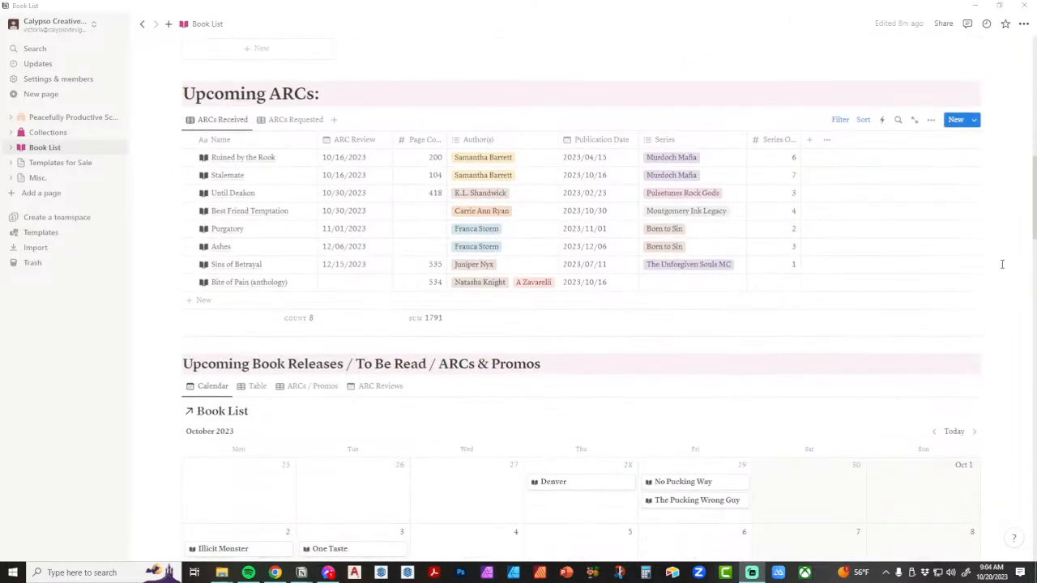
scroll(1001, 264, "down", 3)
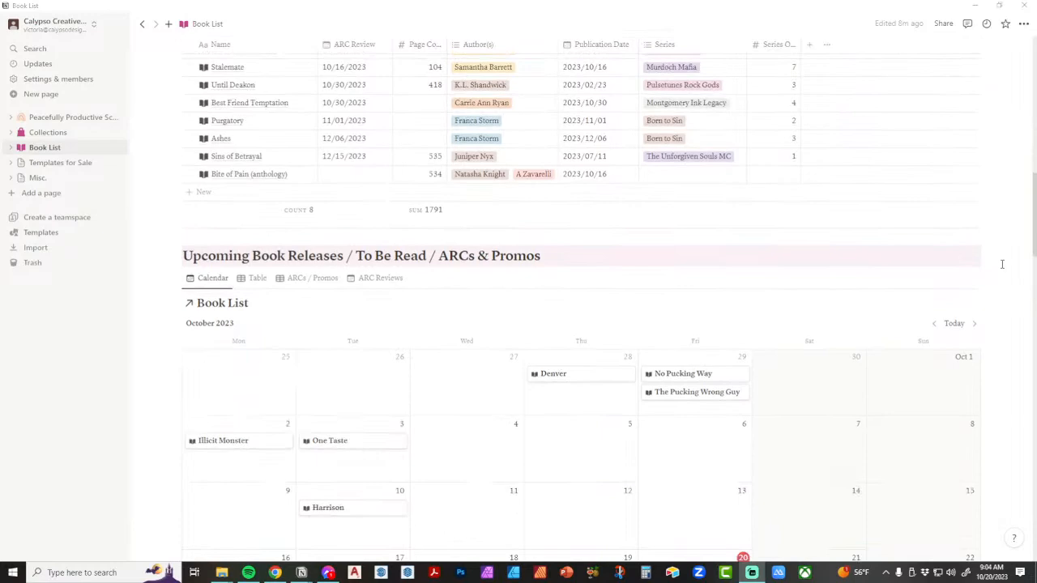
scroll(1001, 264, "down", 10)
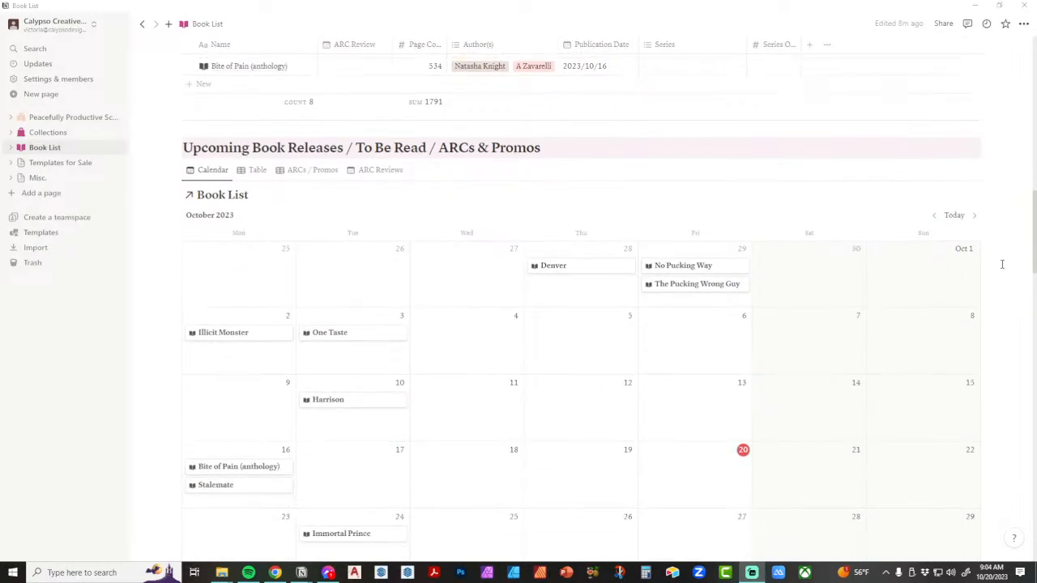
scroll(1001, 264, "down", 13)
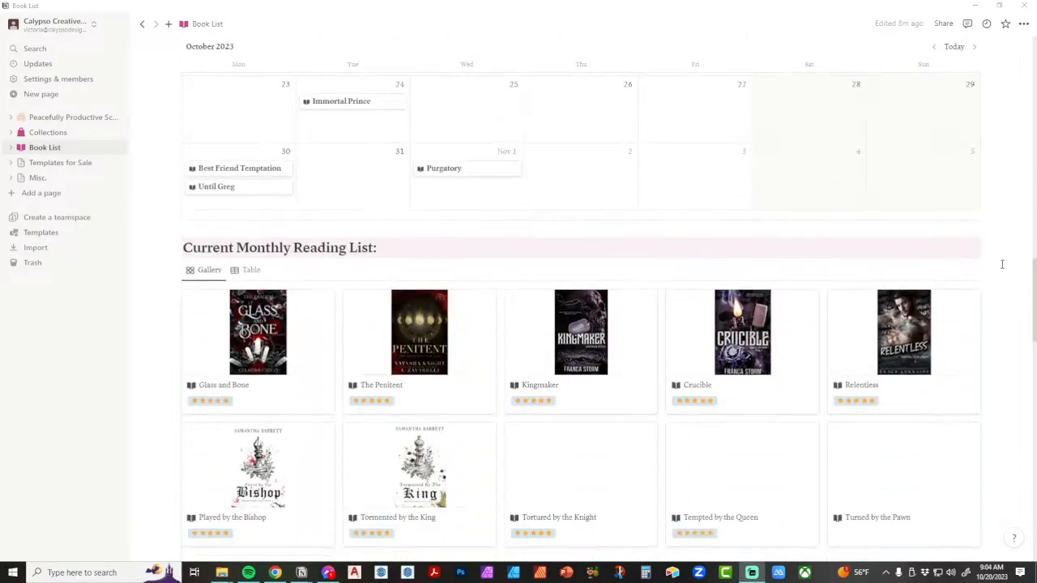
scroll(1001, 264, "down", 6)
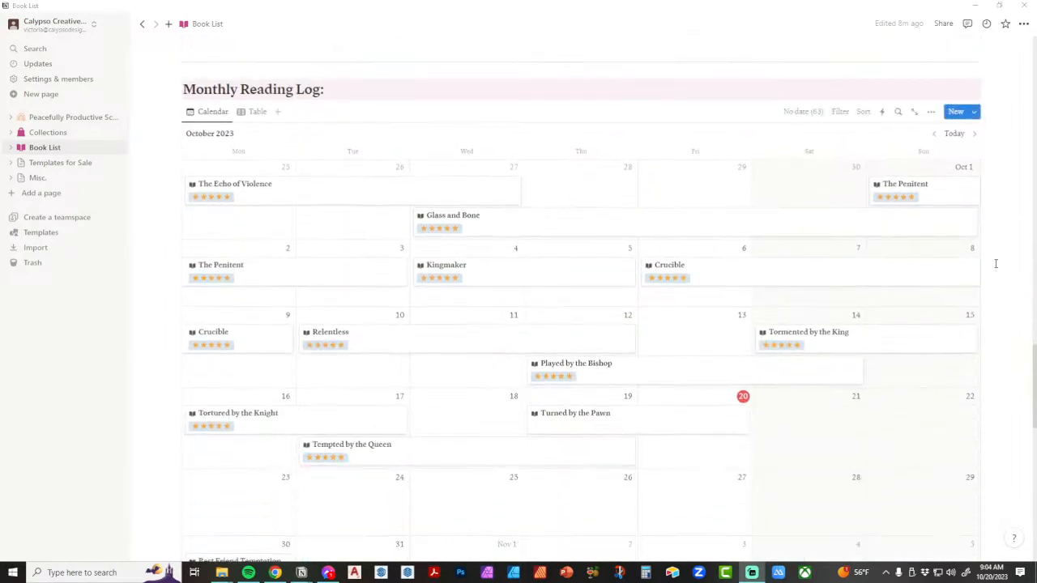
scroll(1001, 263, "down", 9)
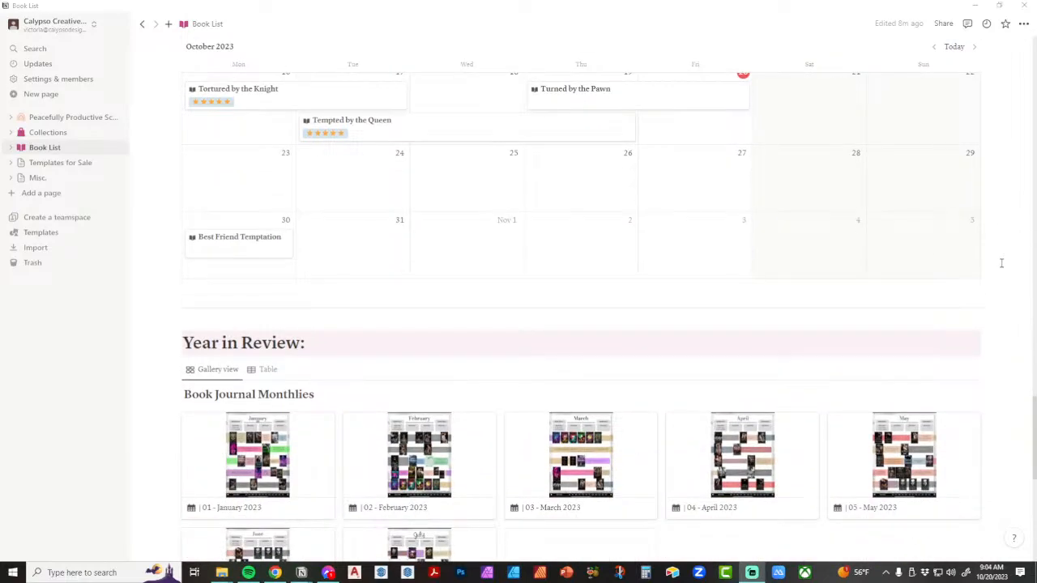
scroll(1001, 263, "down", 13)
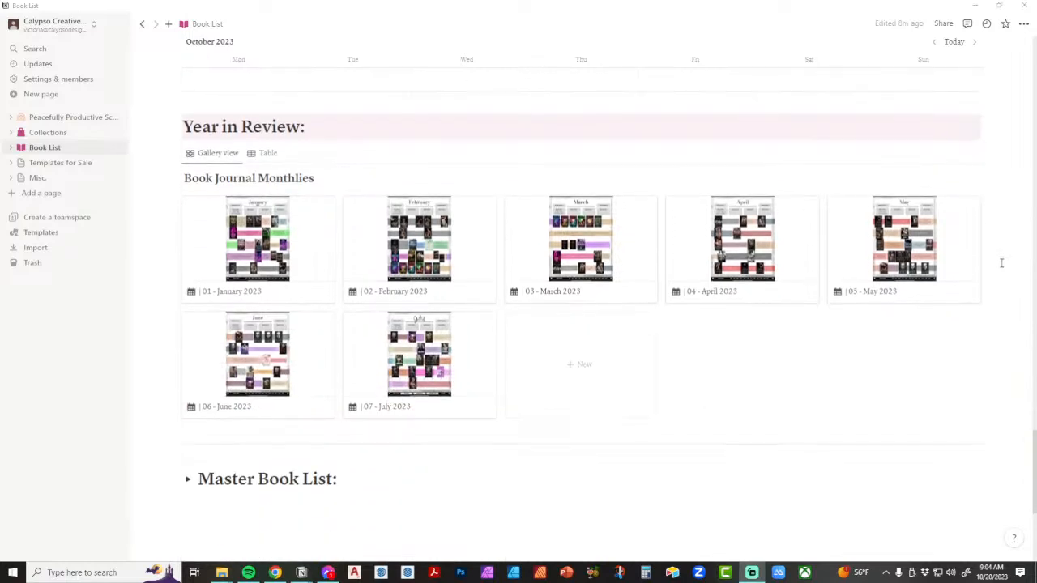
Step: Expand the Master Book List section at the end of the Book List page to show its table
scroll(1001, 263, "down", 1)
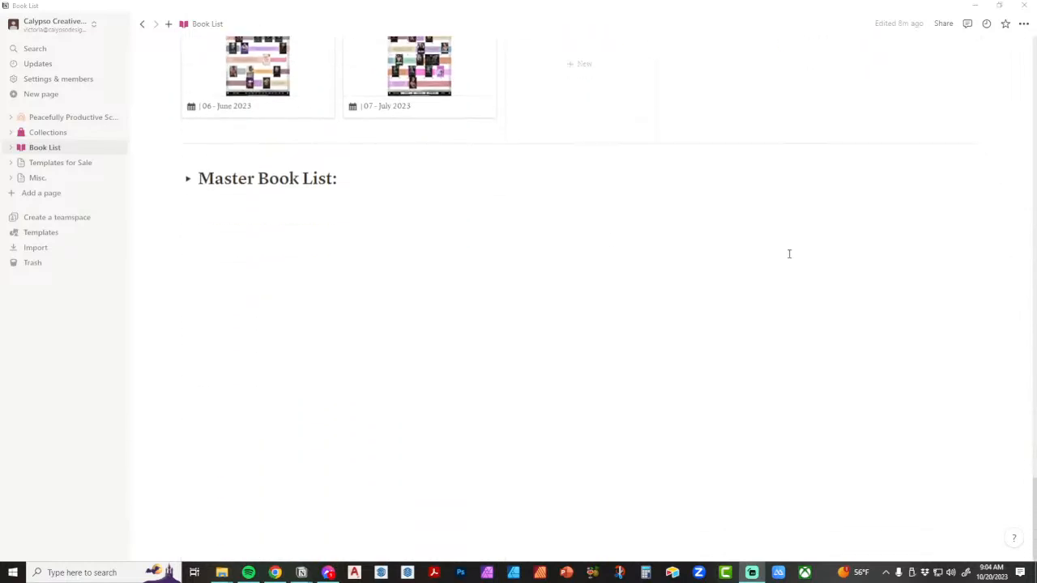
left_click(189, 184)
left_click(189, 180)
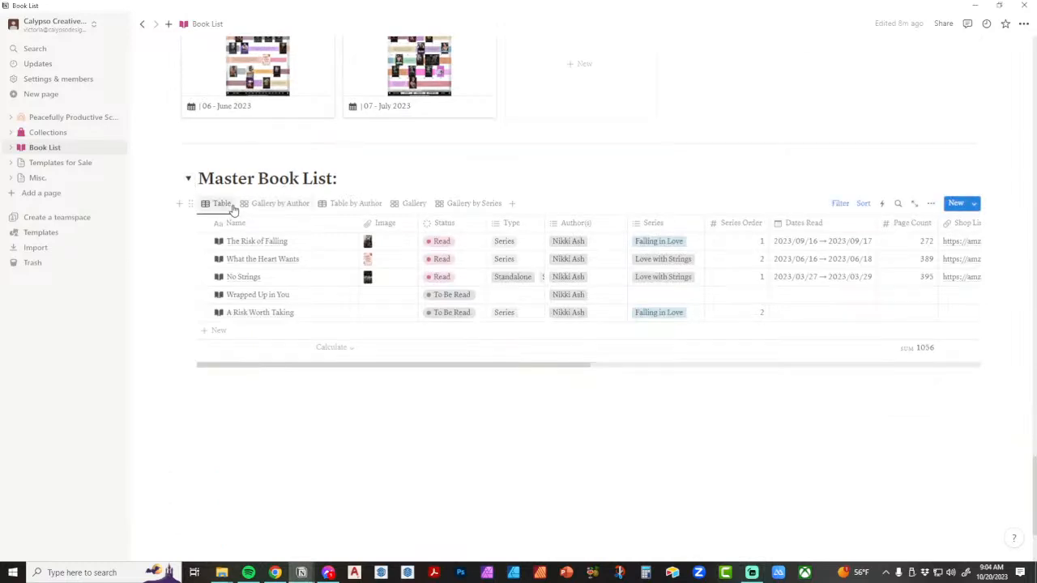
Step: Clear the selected author from the Author(s) filter on the Master Book List table
left_click(840, 204)
left_click(338, 228)
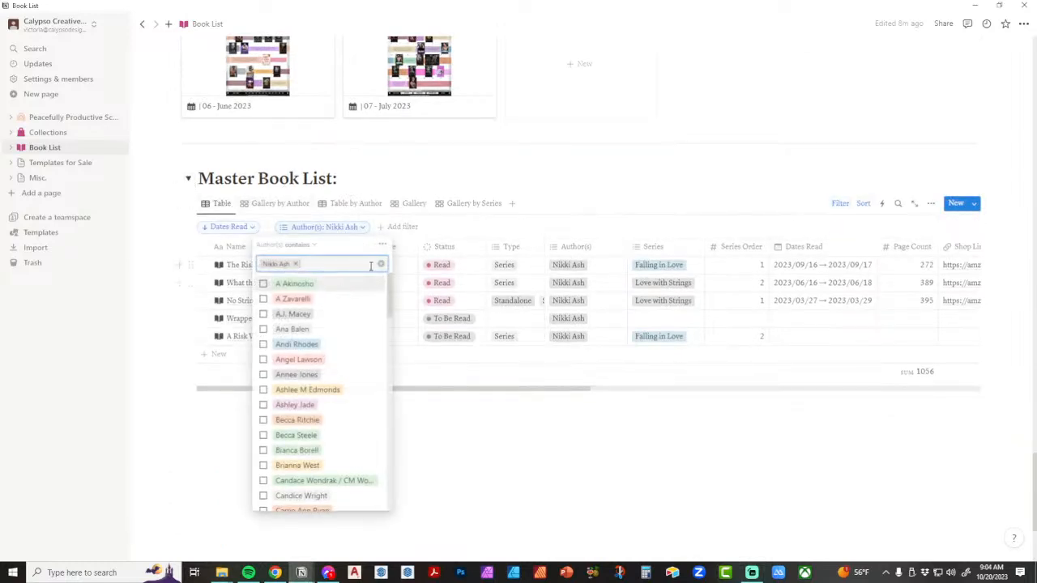
left_click(381, 266)
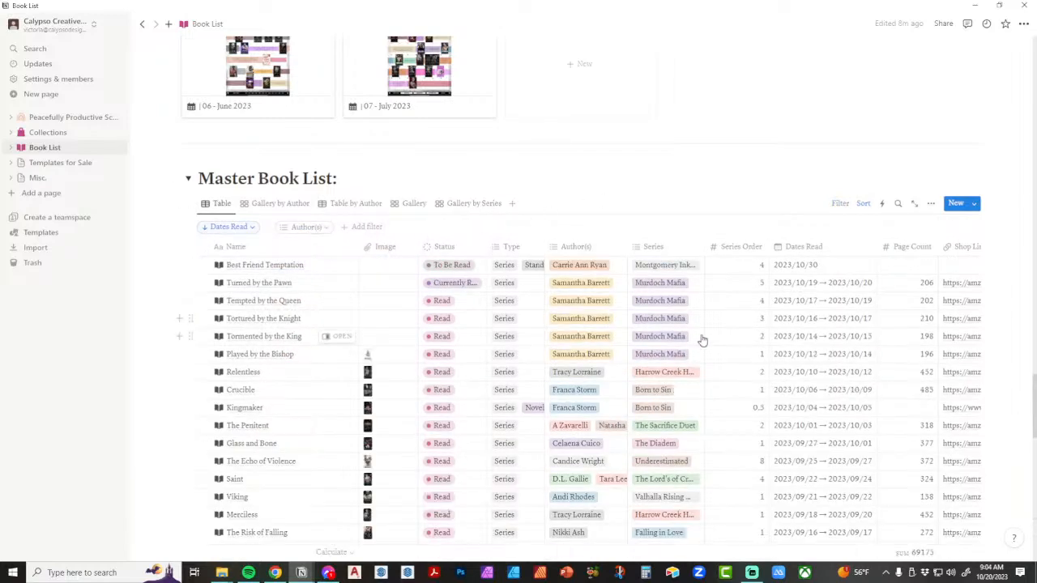
Step: Load all remaining rows of the Master Book List table and browse through to the last book
scroll(662, 380, "down", 1)
scroll(663, 380, "down", 10)
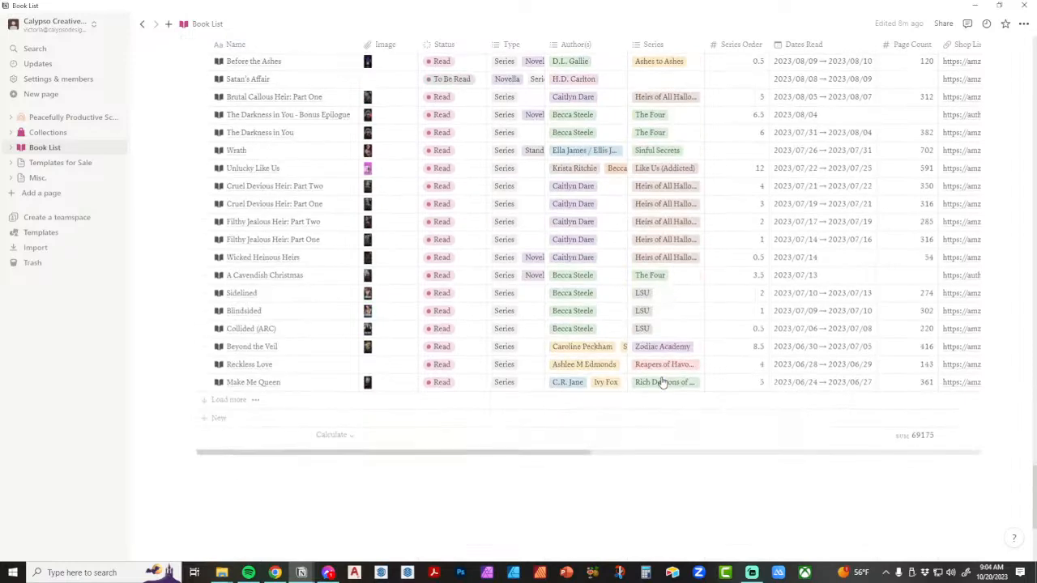
left_click(220, 291)
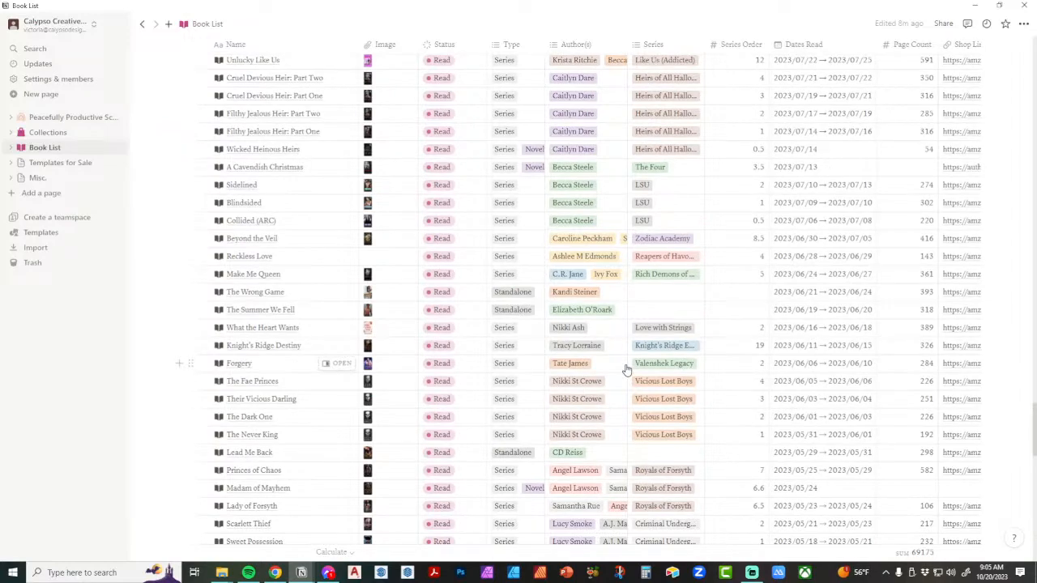
scroll(626, 370, "down", 15)
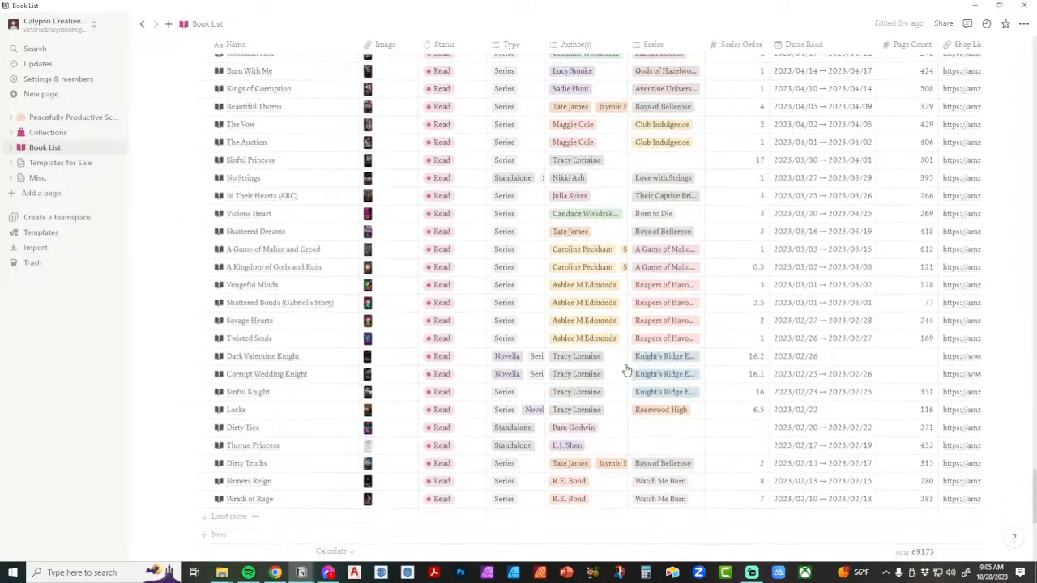
left_click(230, 427)
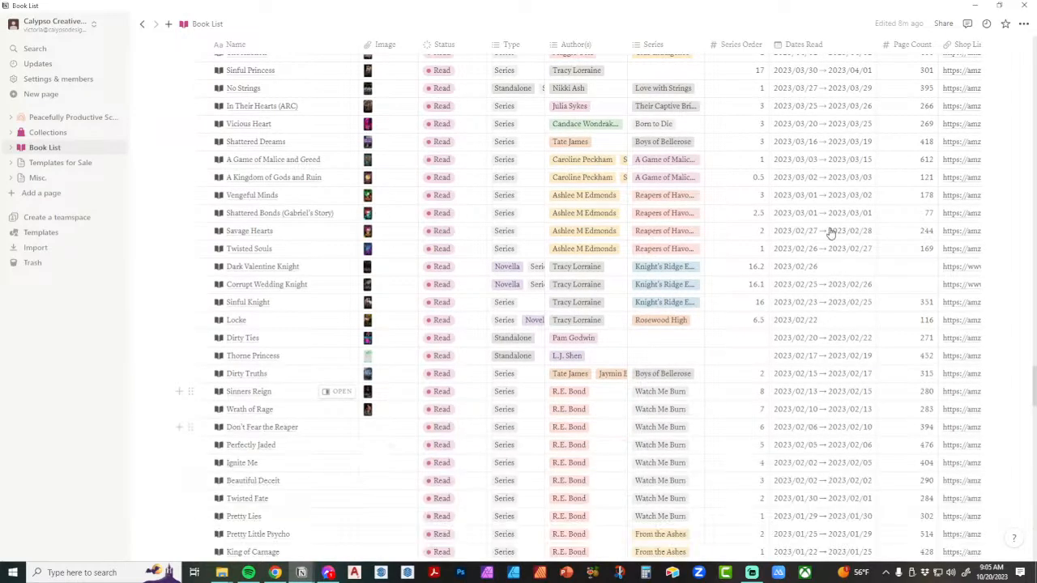
scroll(685, 360, "down", 20)
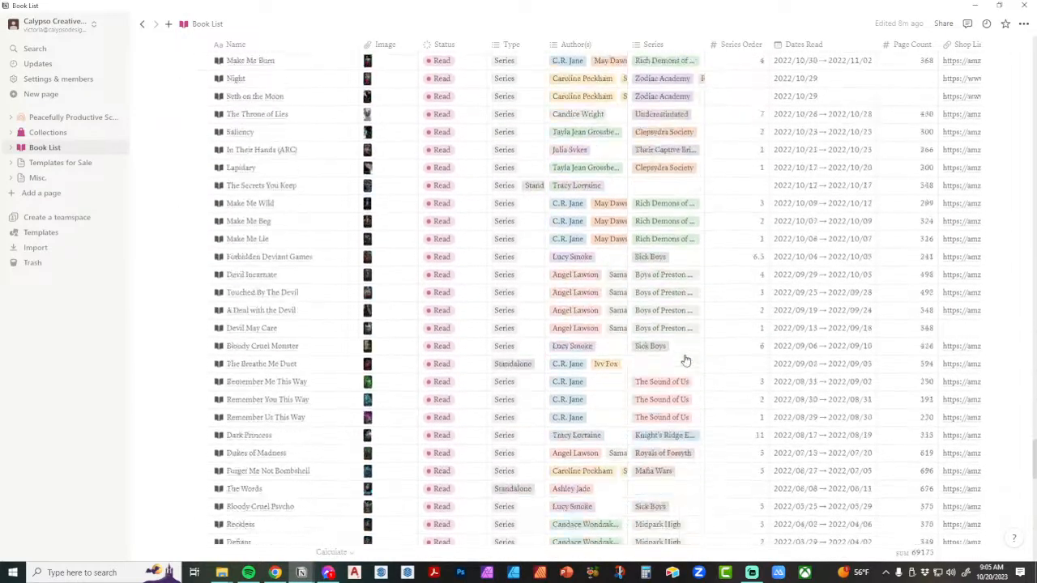
scroll(685, 360, "down", 20)
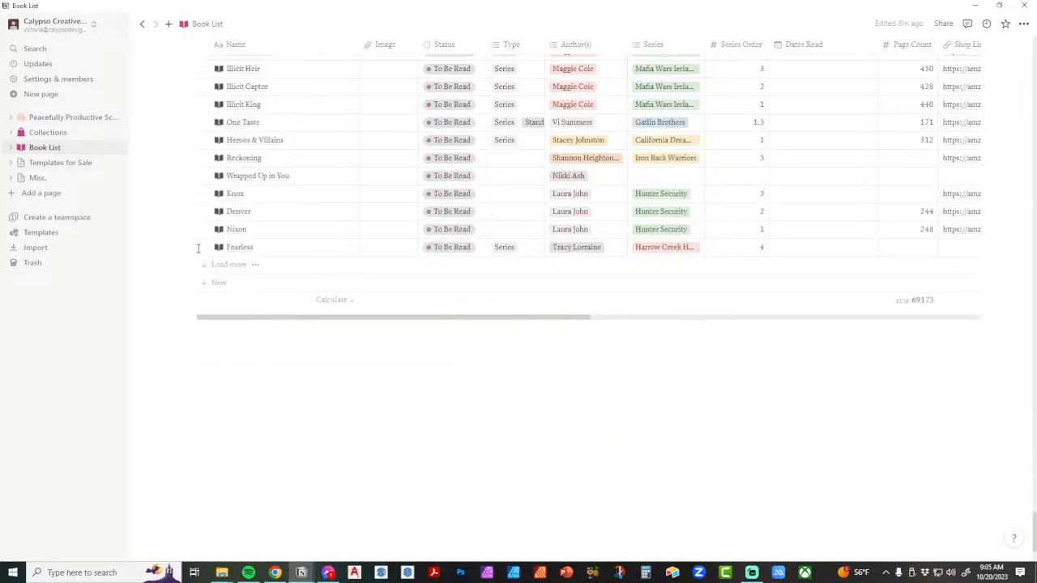
left_click(225, 271)
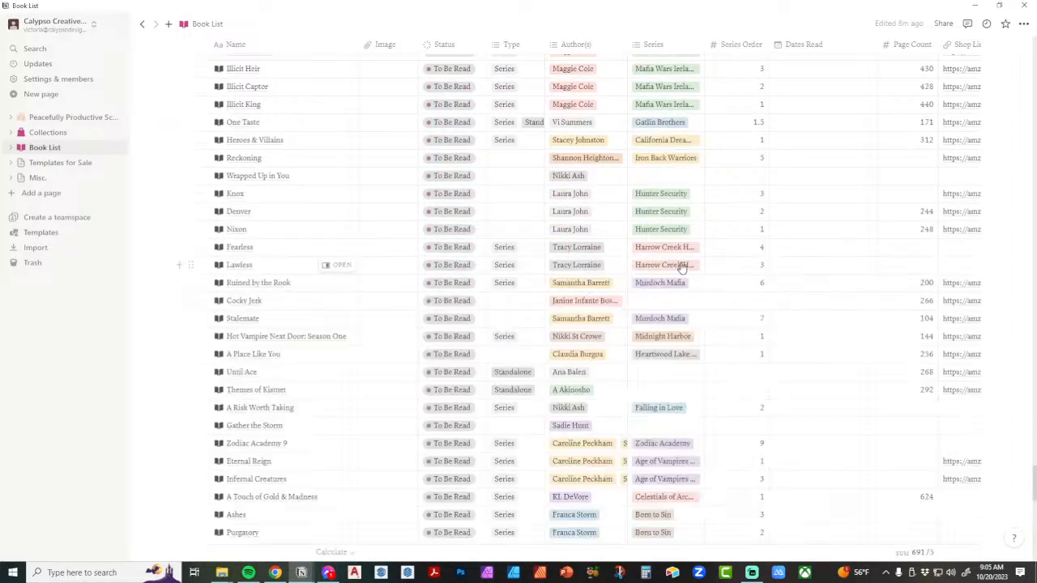
scroll(665, 309, "down", 15)
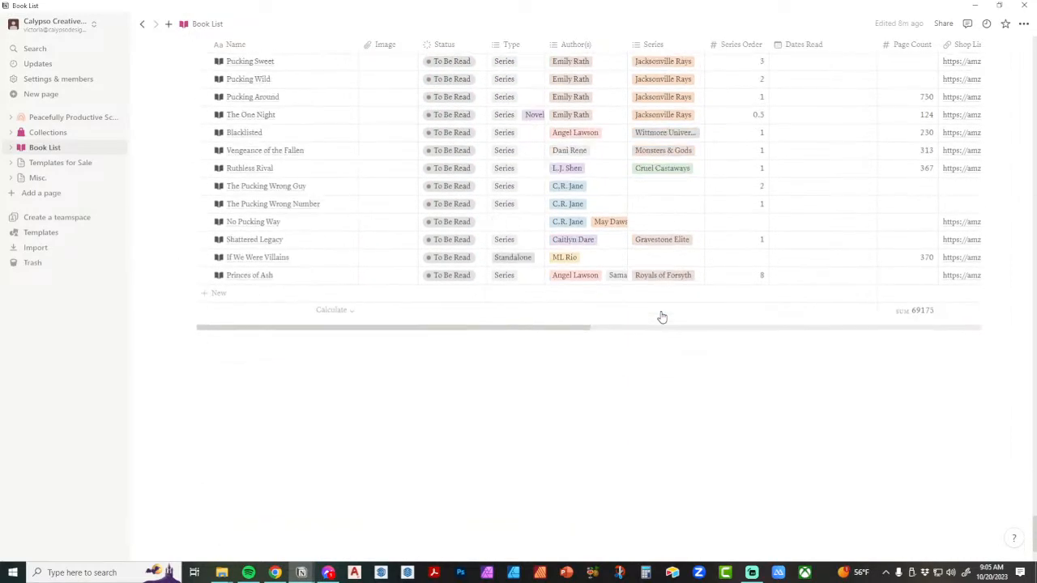
Step: Go back up through the Master Book List to its heading and collapse the section
scroll(662, 316, "up", 3)
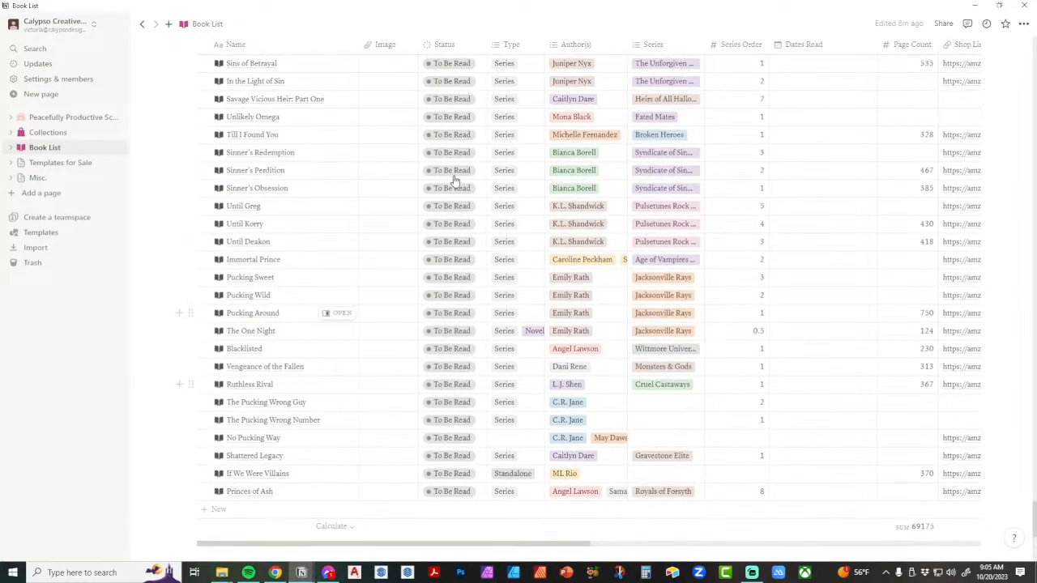
scroll(601, 298, "up", 20)
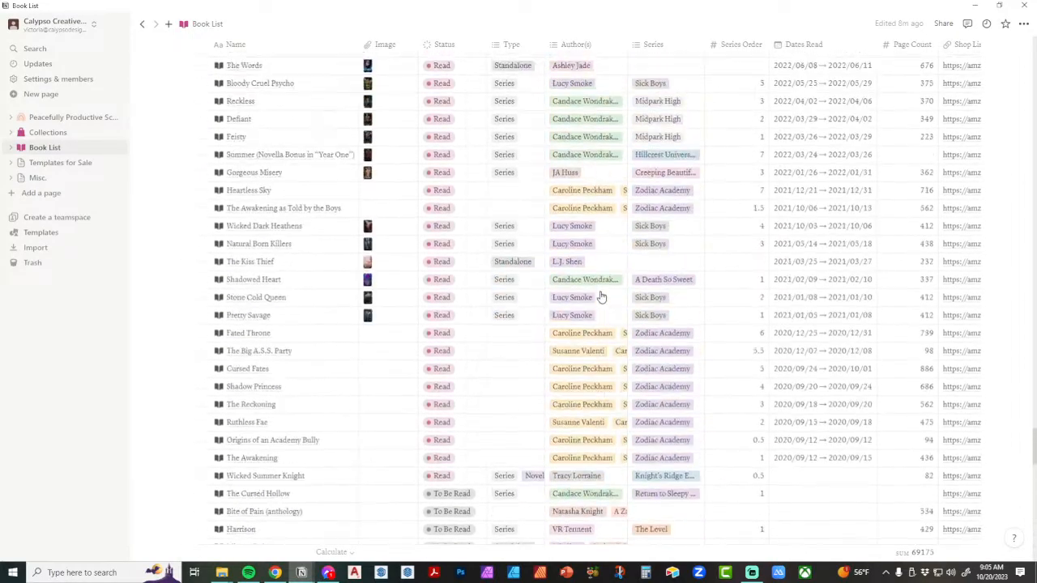
scroll(601, 297, "up", 15)
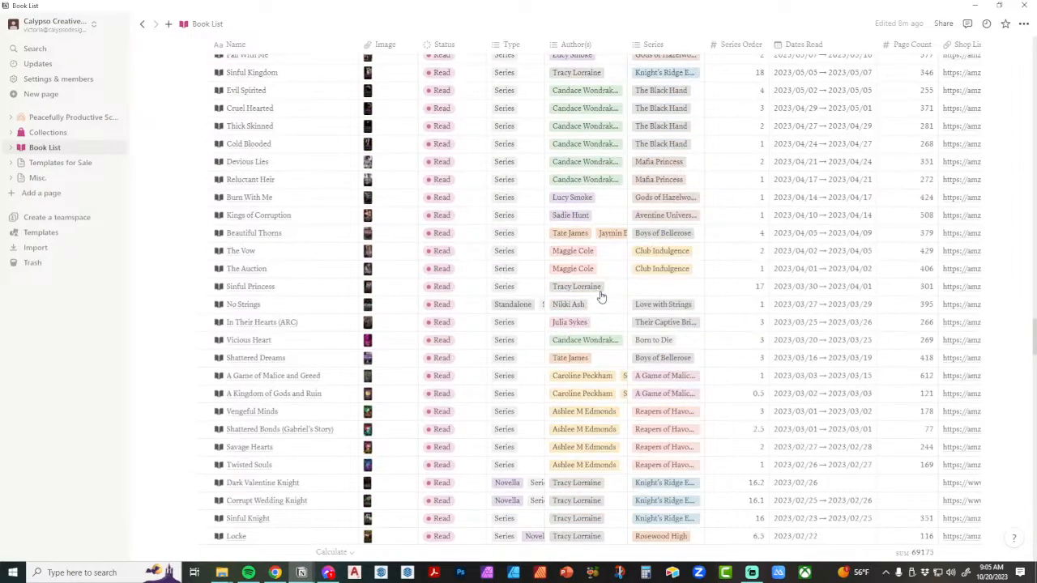
scroll(601, 297, "up", 6)
scroll(243, 364, "up", 5)
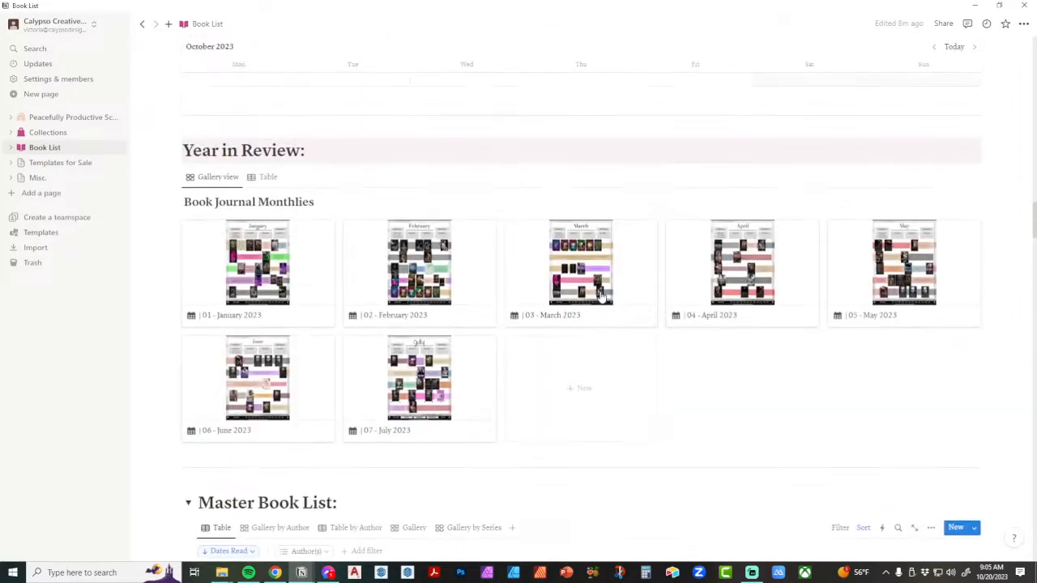
scroll(189, 394, "down", 1)
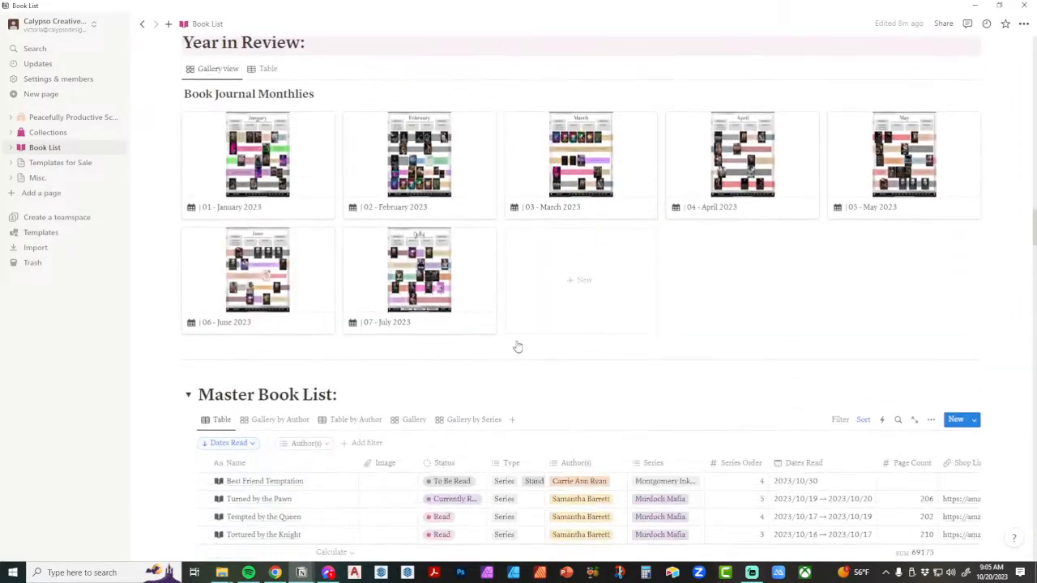
left_click(188, 395)
Step: Review the Book List sections in reverse order, from the Monthly Reading Log up to the page title and Currently Reading
scroll(433, 417, "up", 2)
scroll(437, 417, "up", 5)
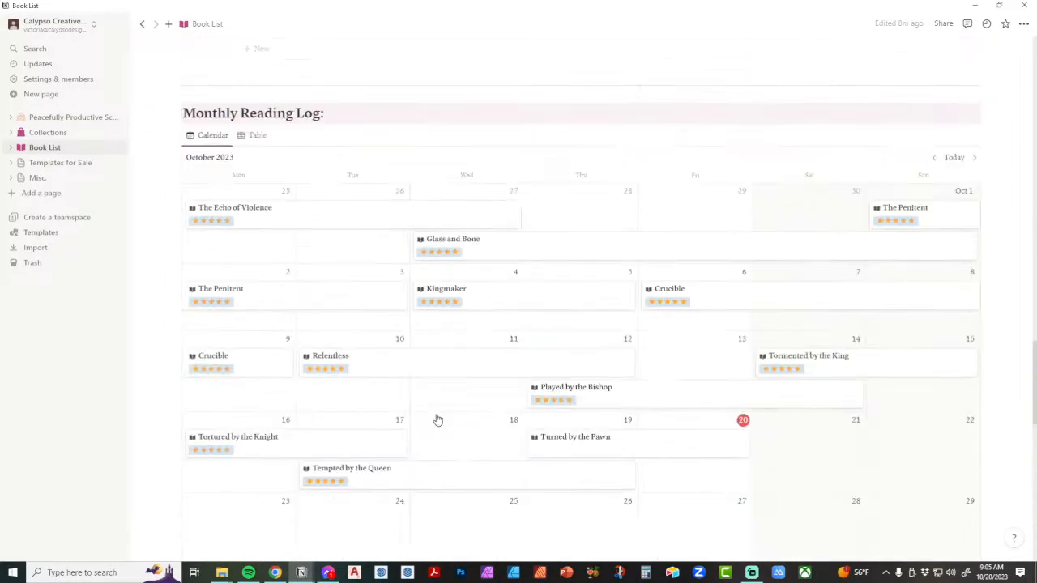
scroll(623, 400, "up", 5)
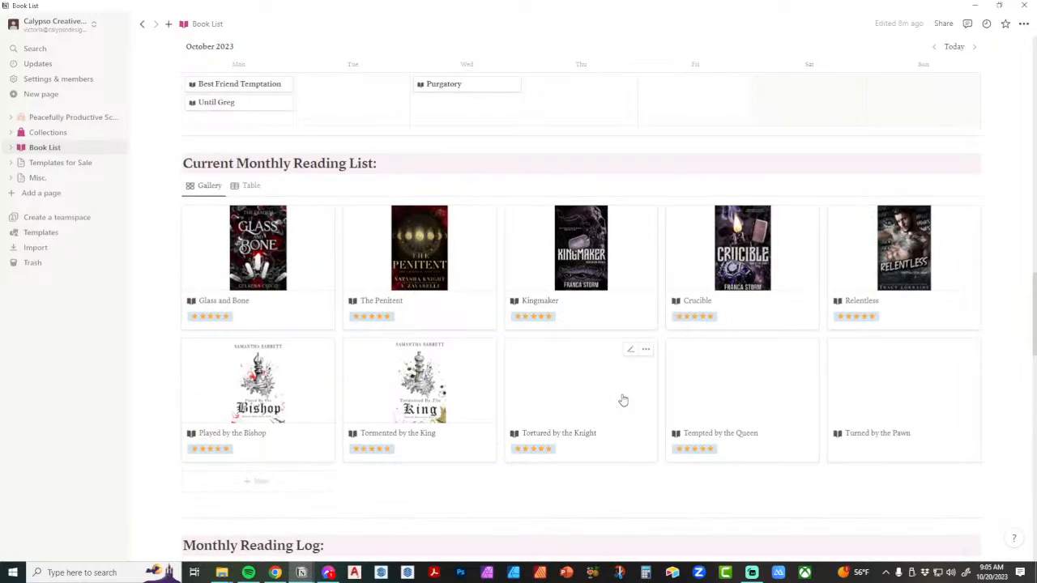
scroll(623, 401, "up", 1)
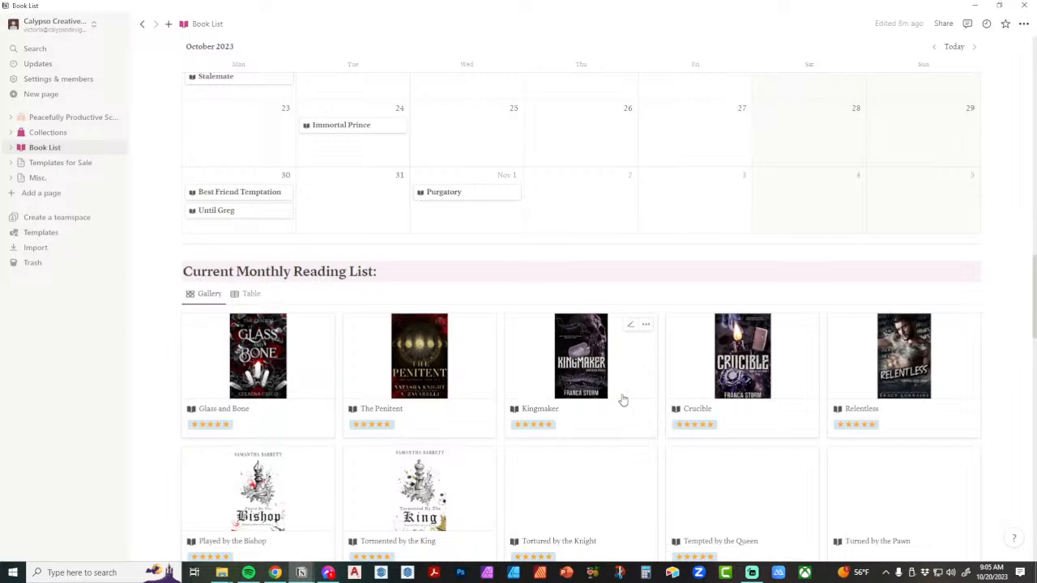
scroll(622, 401, "up", 3)
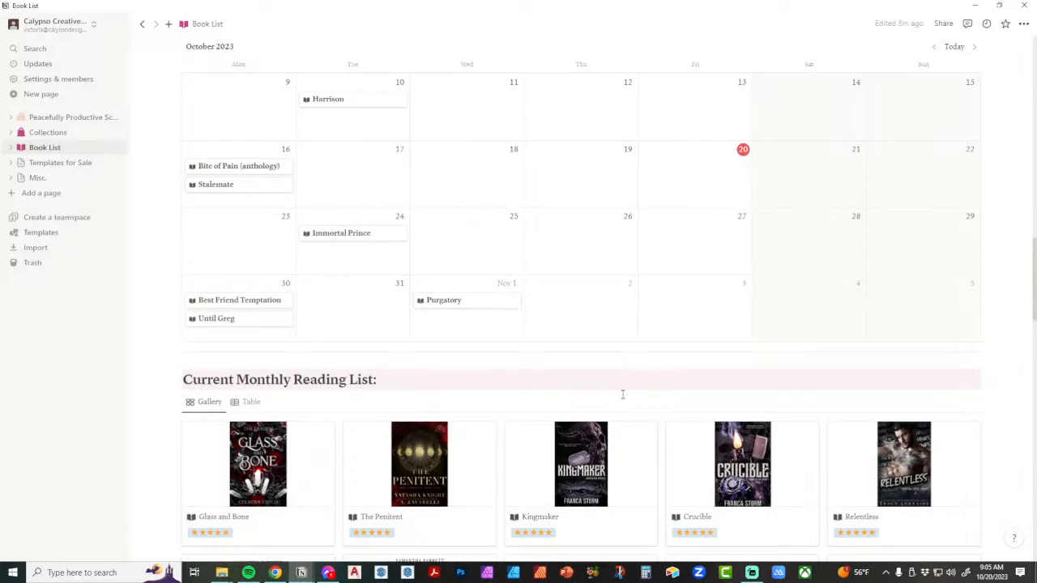
scroll(623, 394, "up", 15)
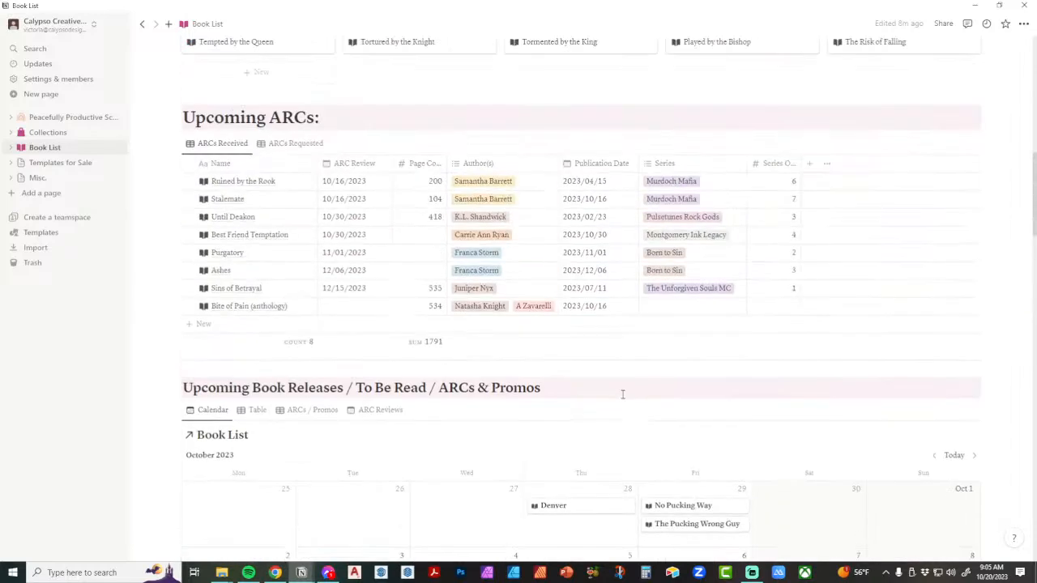
scroll(623, 394, "up", 15)
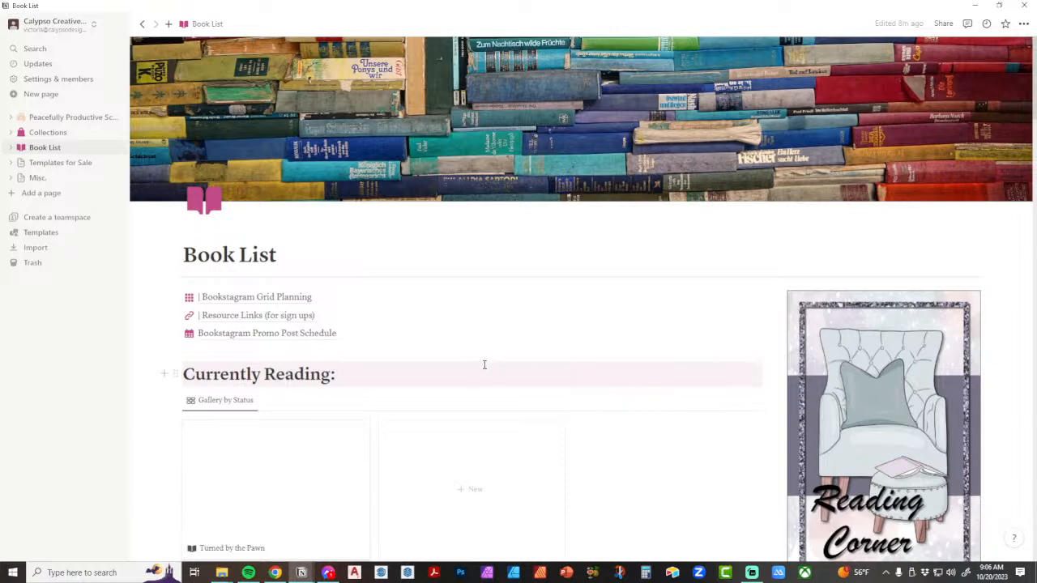
Step: View the list of available workspaces and close it, and hide and restore the sidebar
left_click(77, 32)
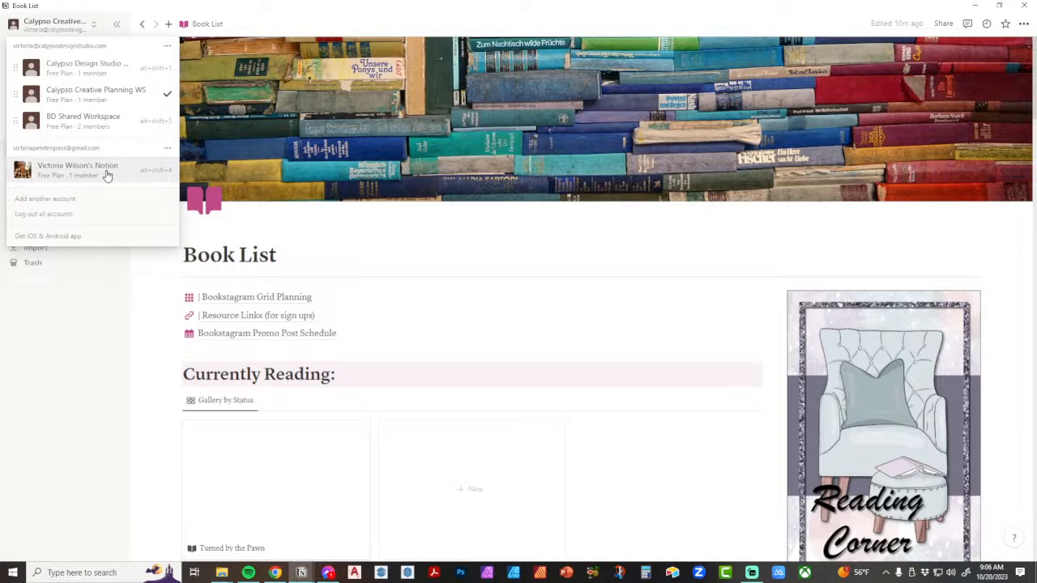
left_click(82, 353)
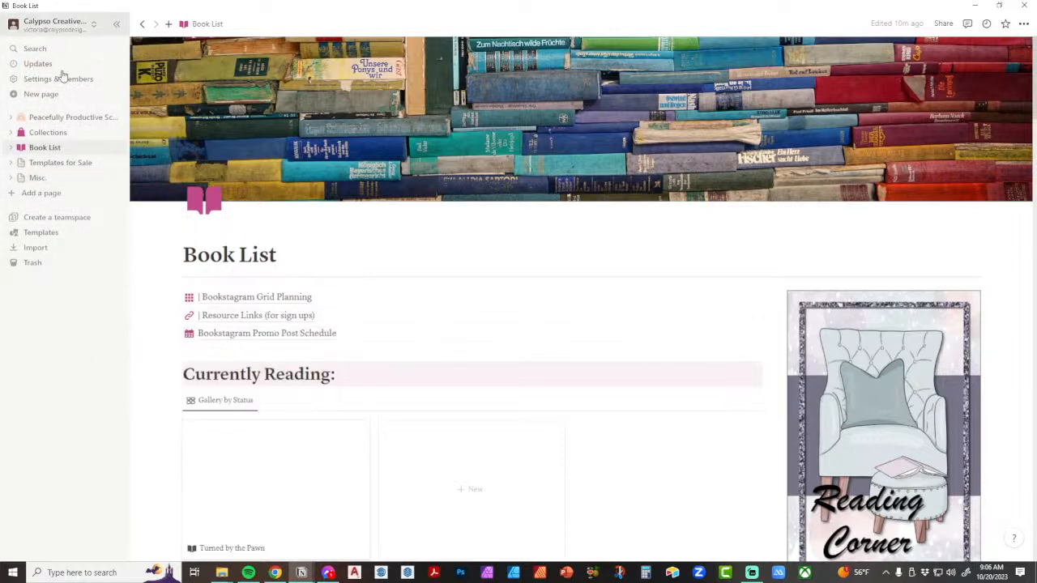
left_click(117, 28)
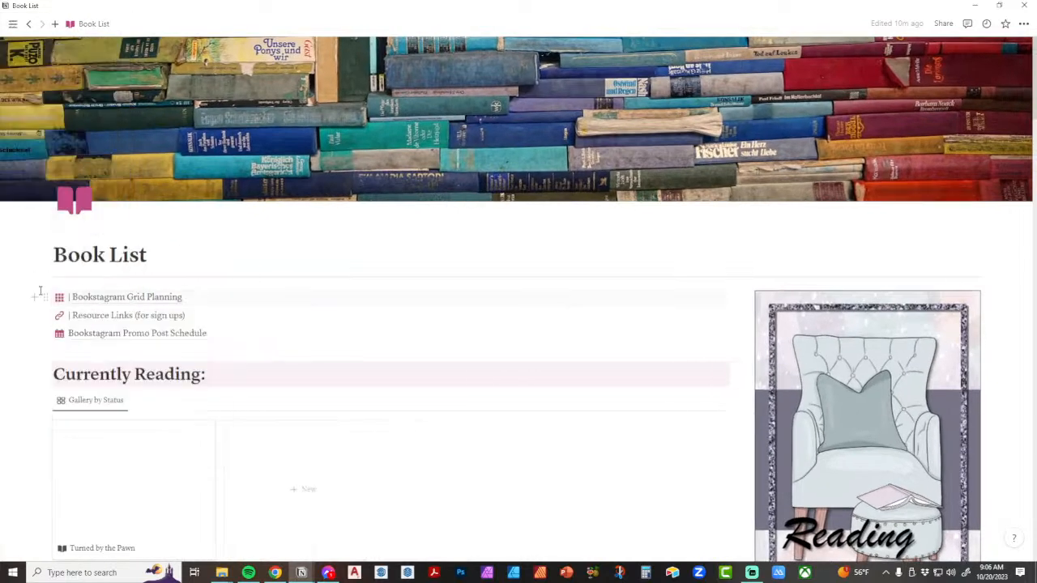
left_click(13, 26)
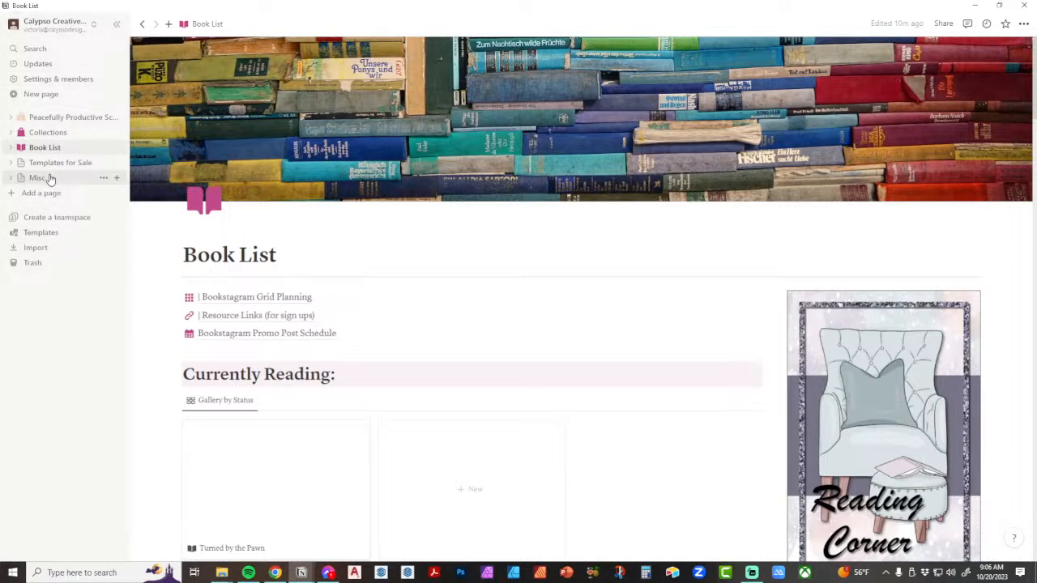
Step: Switch to the personal workspace under the second account and view its Dashboard page, dismissing the survey pop-up
left_click(65, 24)
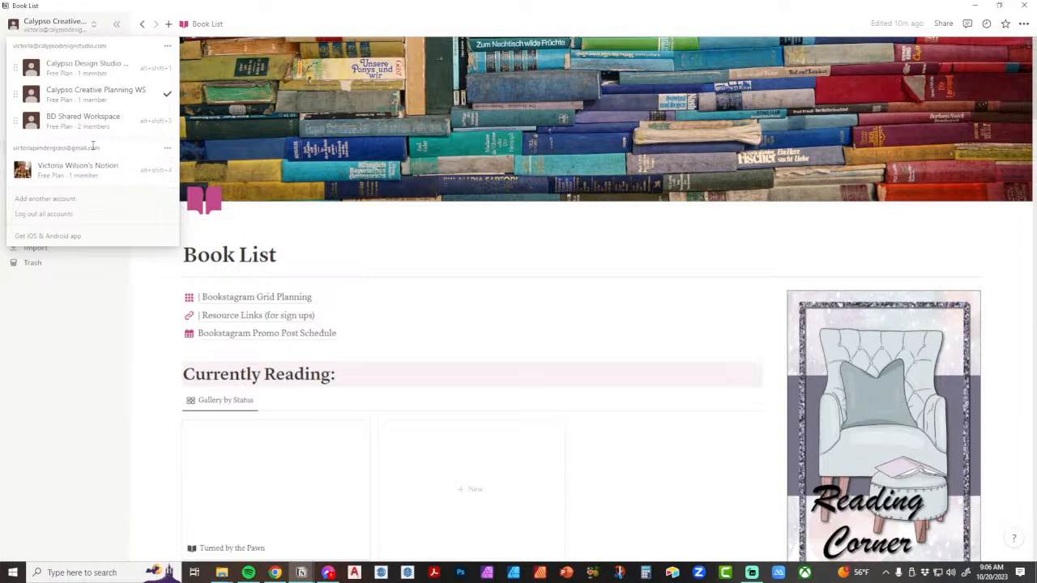
left_click(59, 176)
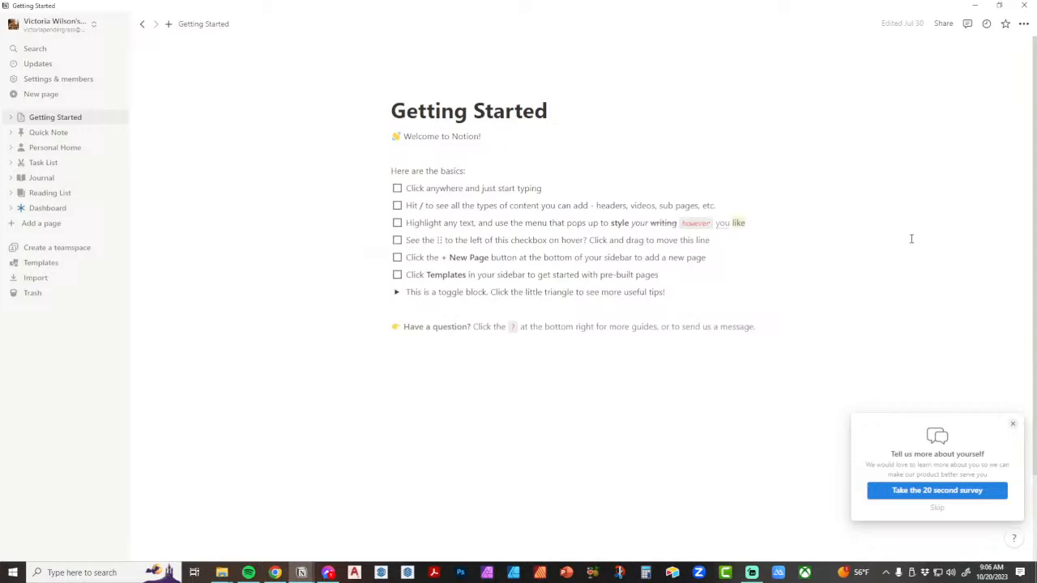
left_click(1013, 426)
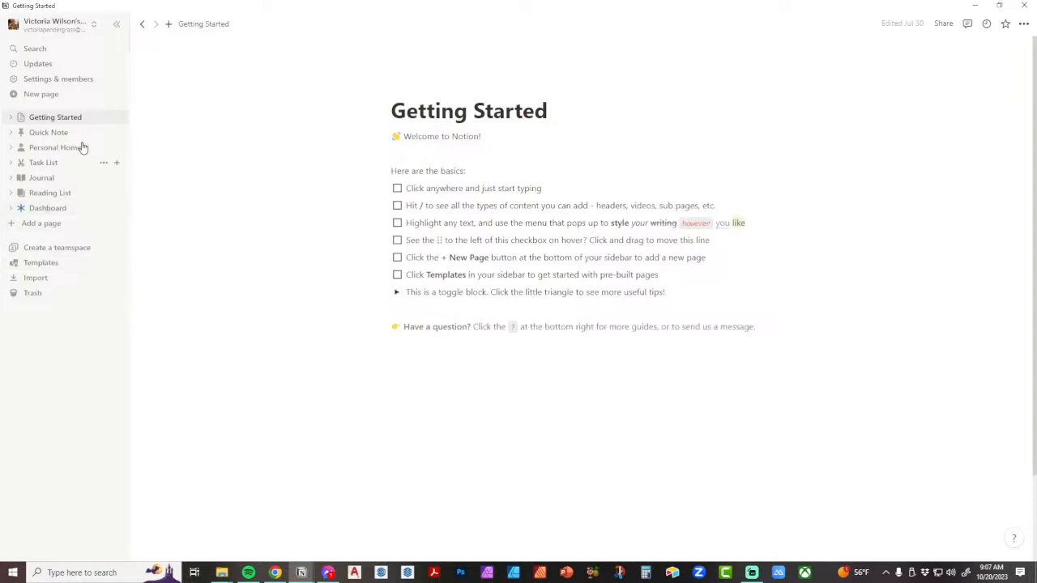
left_click(48, 208)
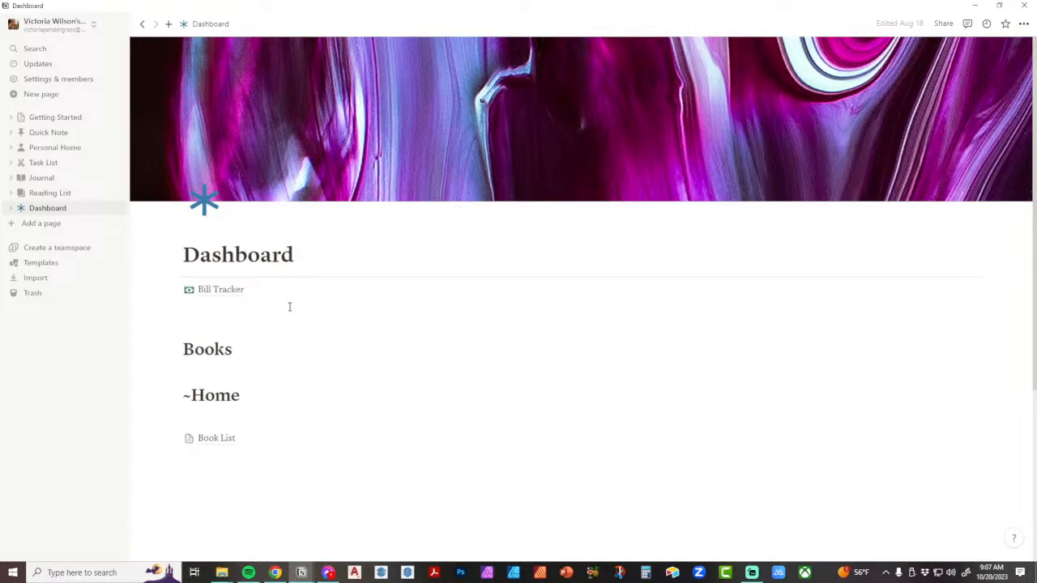
Step: Switch to the Calypso Design Studio WS workspace to view its pages, and return to the Calypso Creative Planning WS workspace
left_click(46, 37)
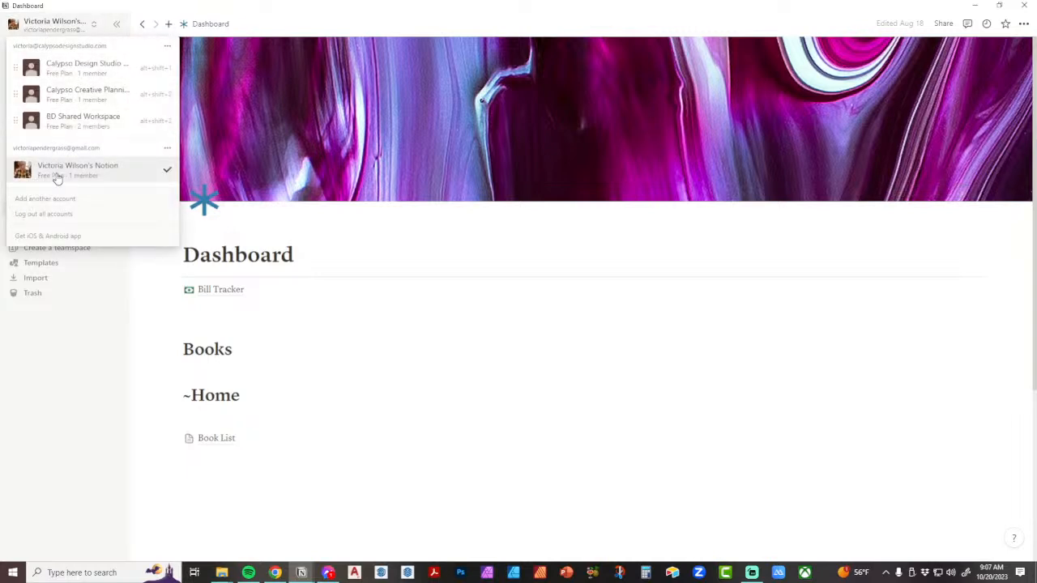
left_click(55, 375)
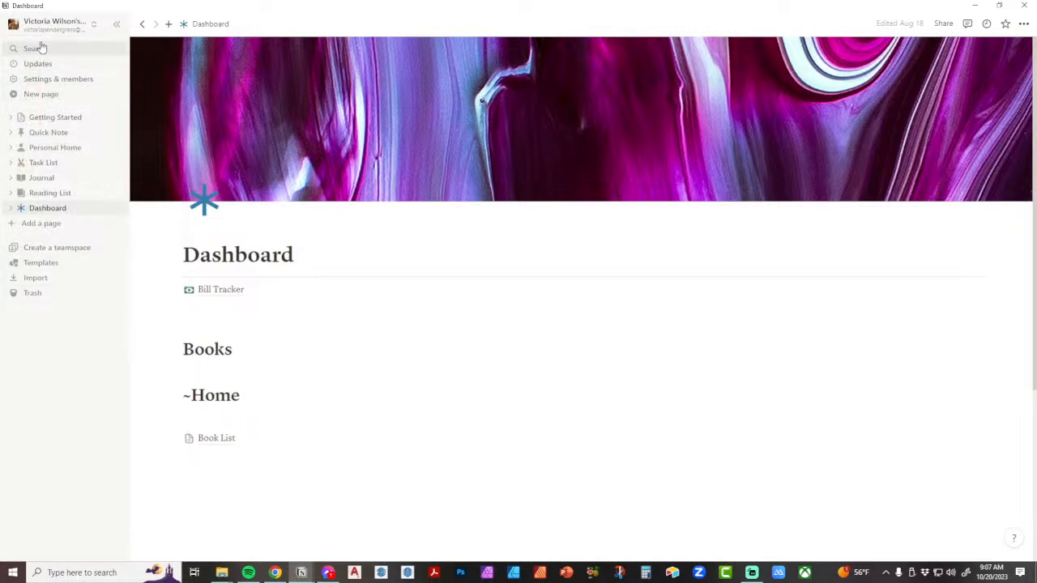
left_click(55, 31)
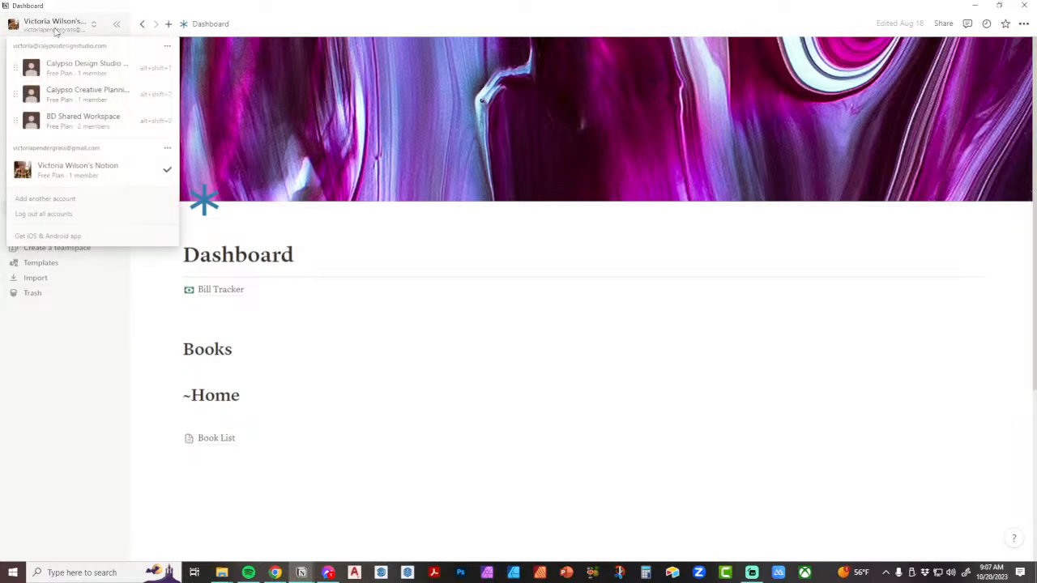
left_click(69, 71)
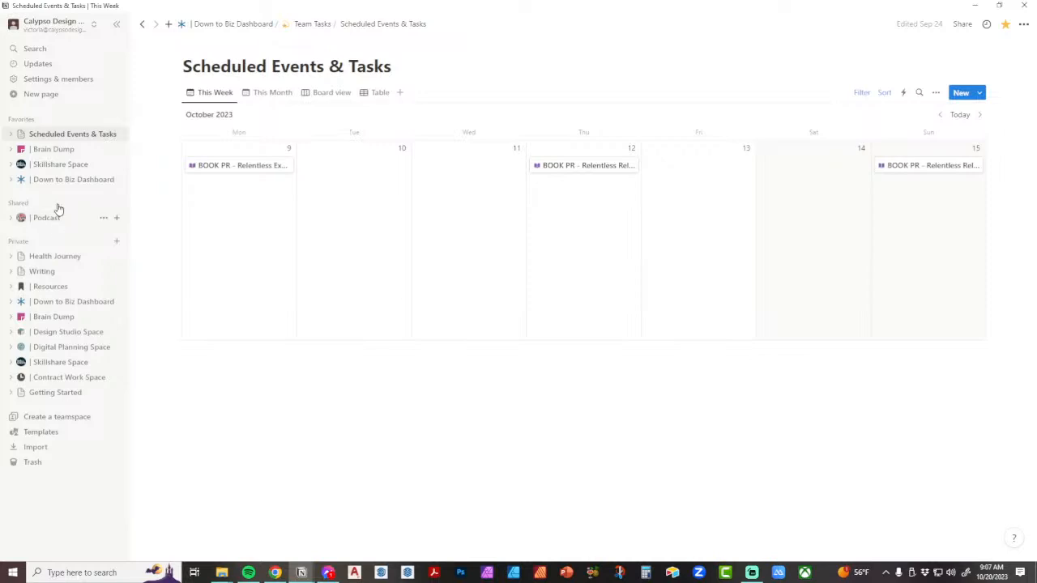
left_click(49, 24)
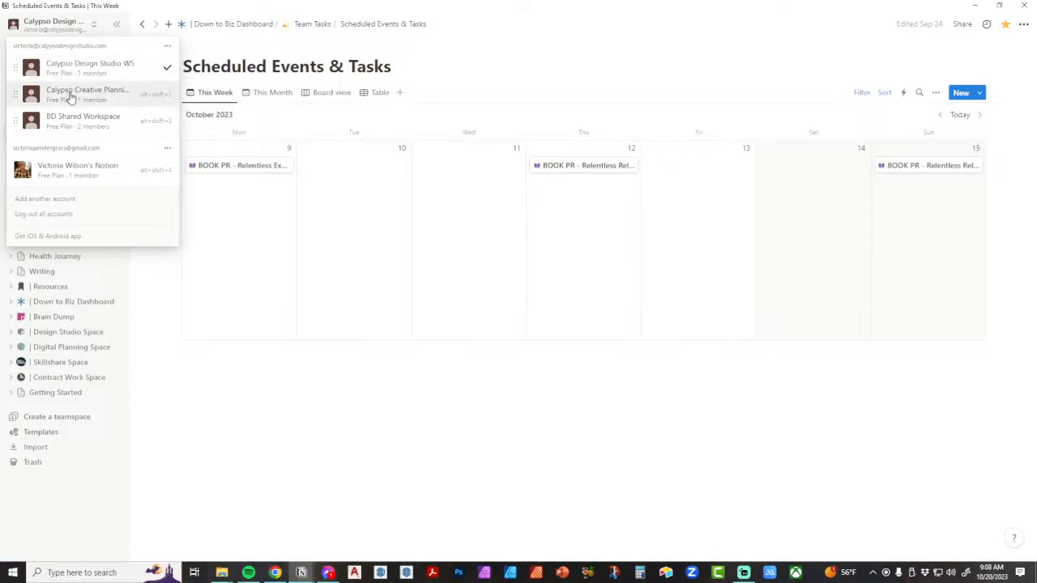
left_click(71, 95)
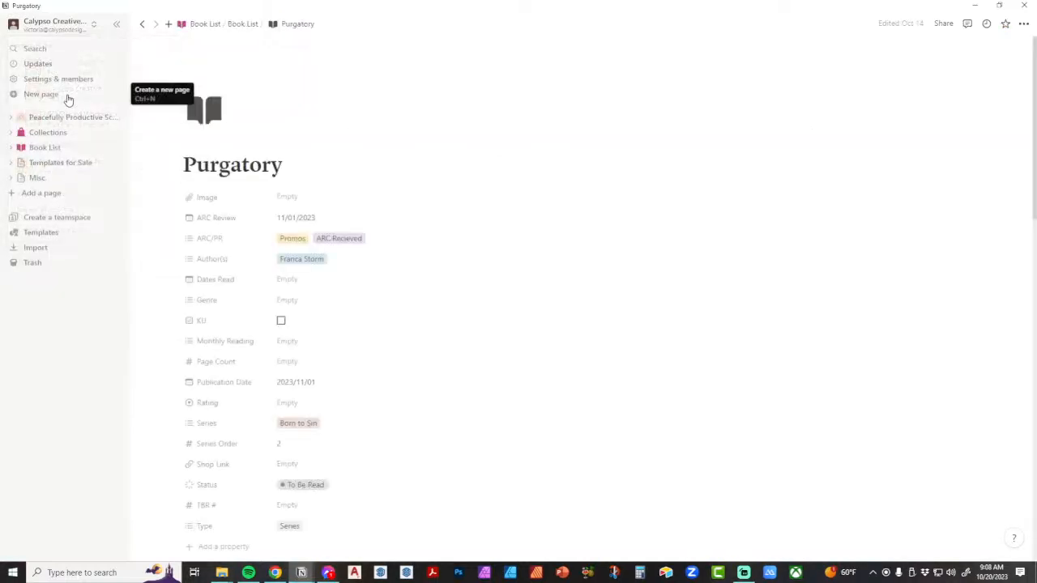
Step: Return to the Book List page and view the list of available workspaces, keeping the current workspace
left_click(200, 26)
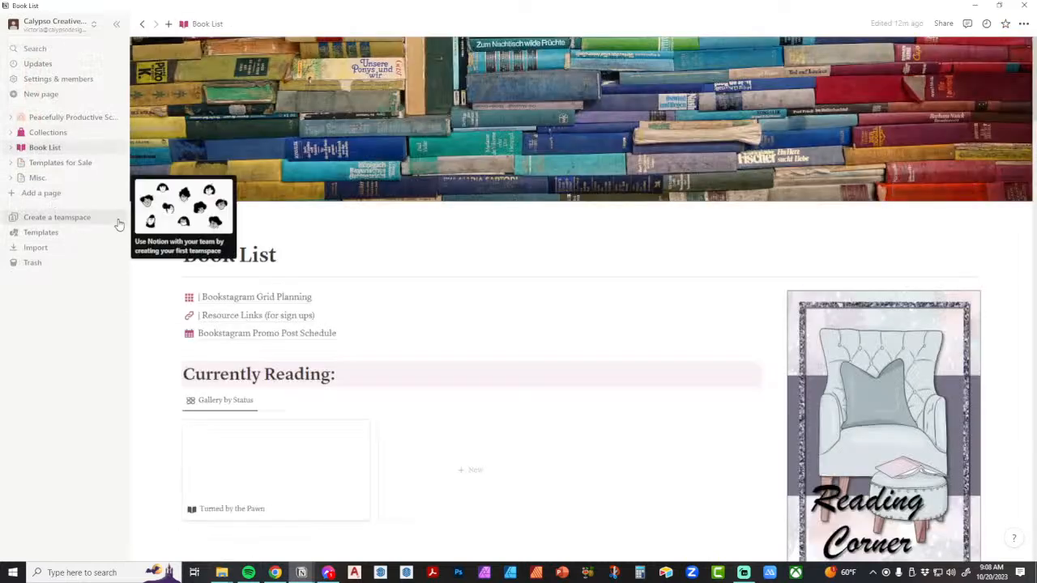
left_click(52, 23)
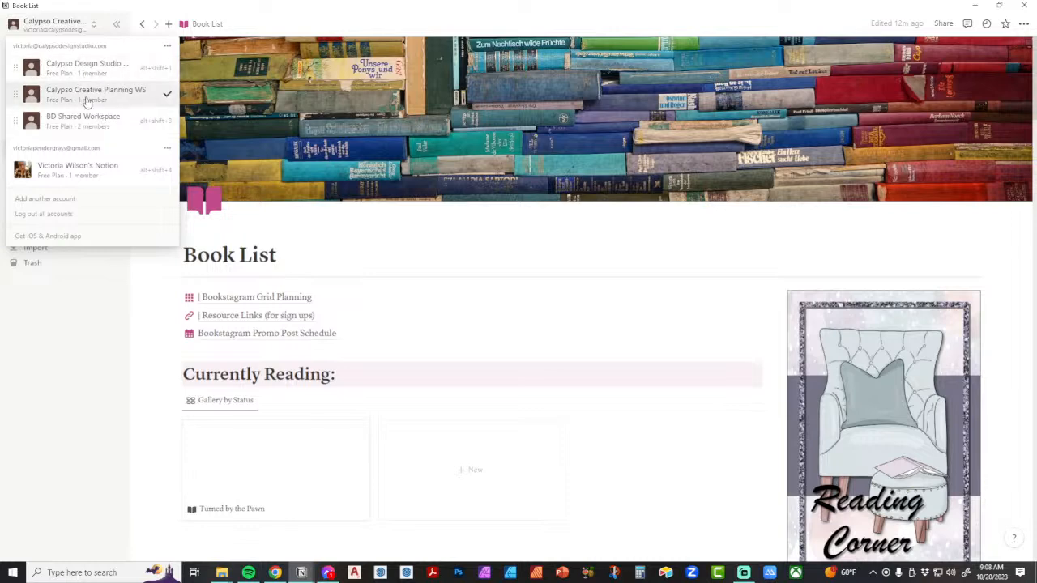
left_click(87, 342)
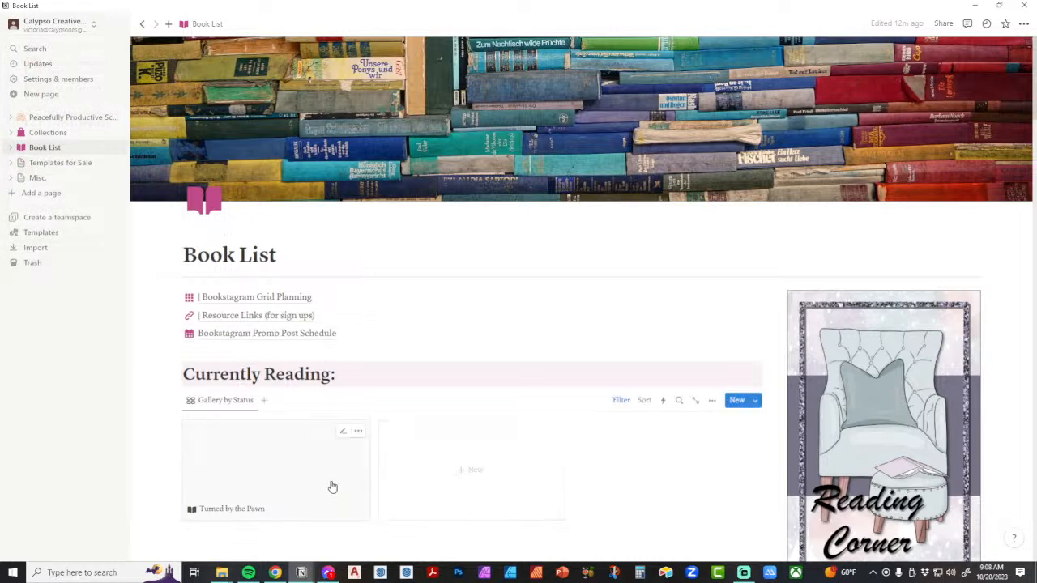
Step: Bring up the Digital Planning Space window, view its Design Studio Space, Skillshare Space and Digital Planning Space pages, and minimize it
mouse_move(300, 571)
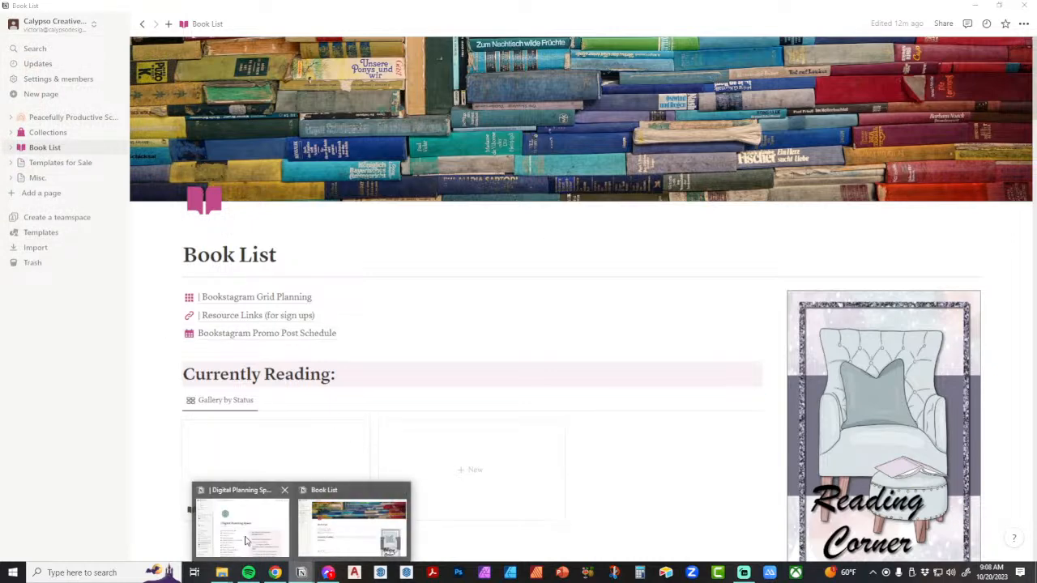
left_click(243, 535)
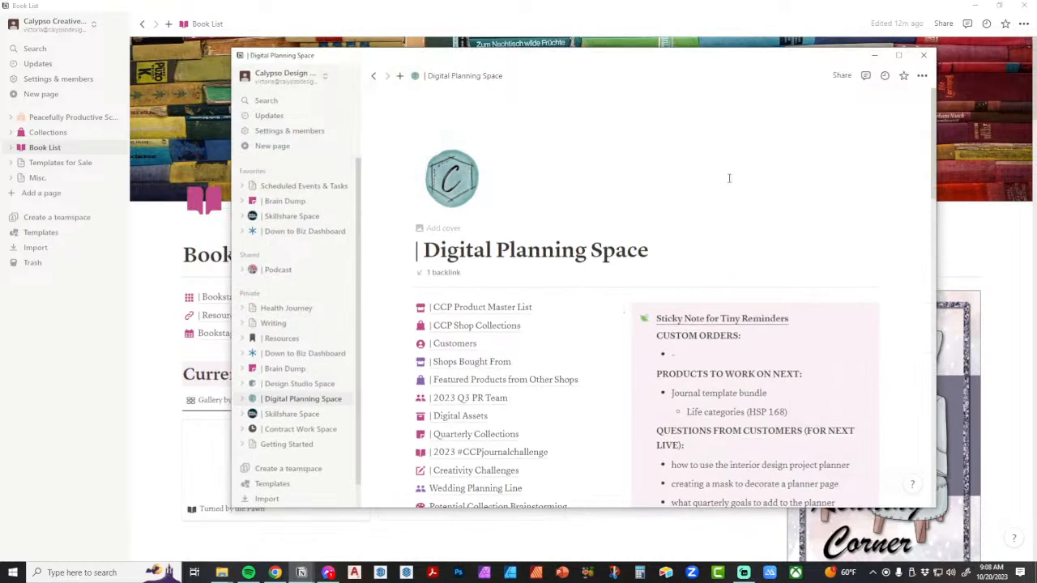
left_click(294, 388)
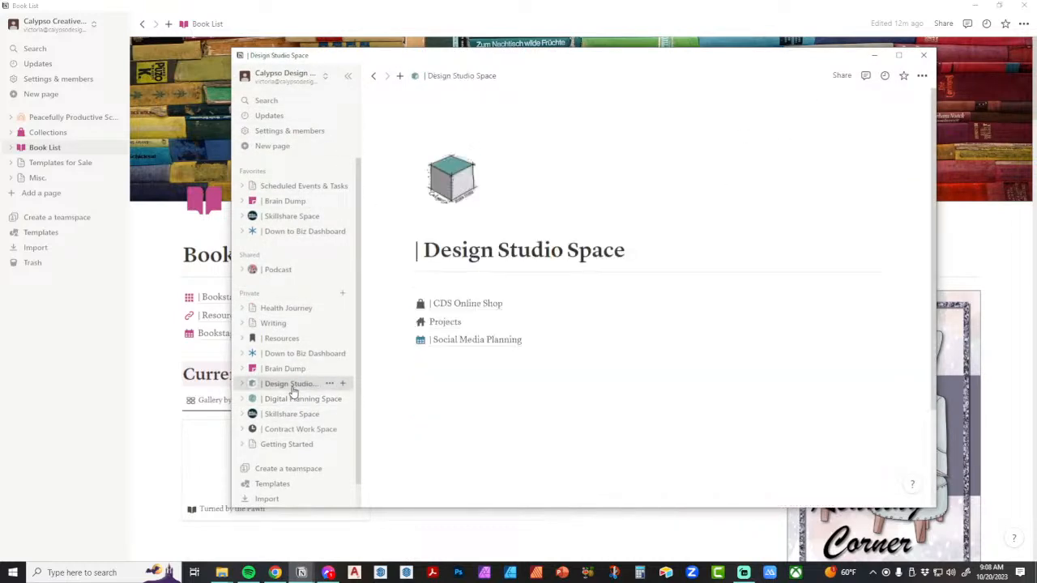
left_click(288, 416)
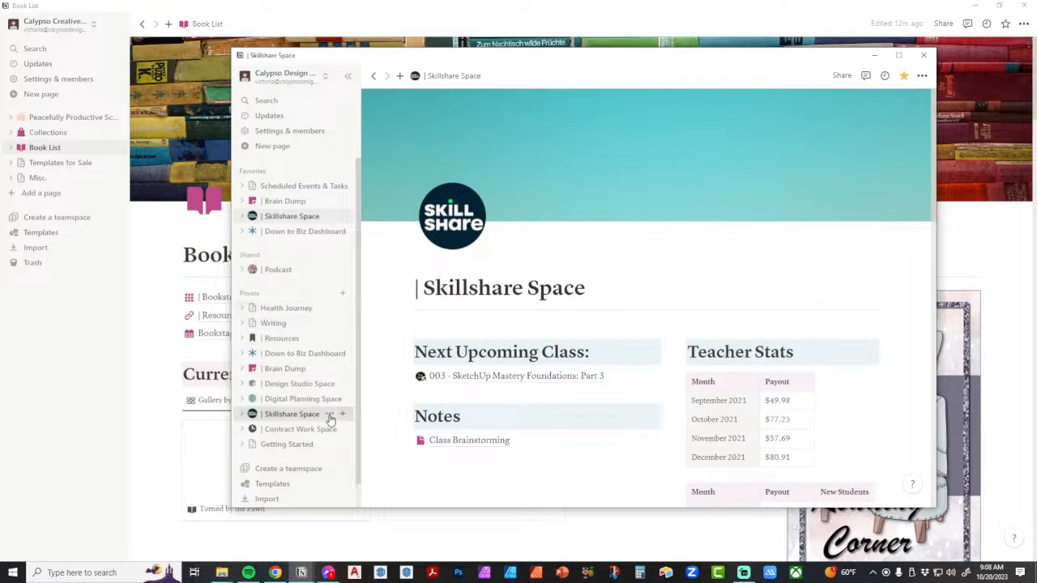
left_click(281, 401)
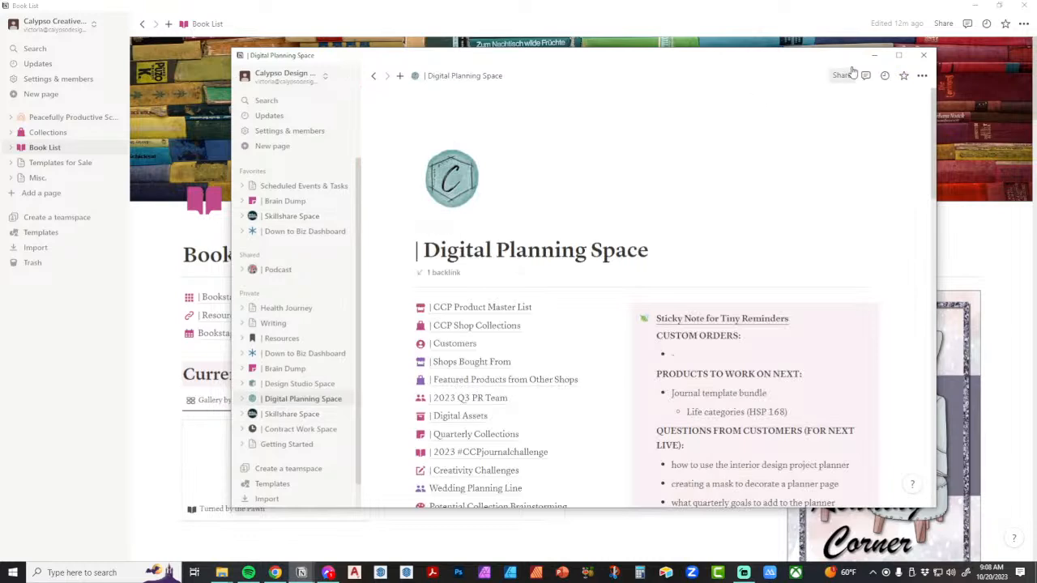
left_click(874, 56)
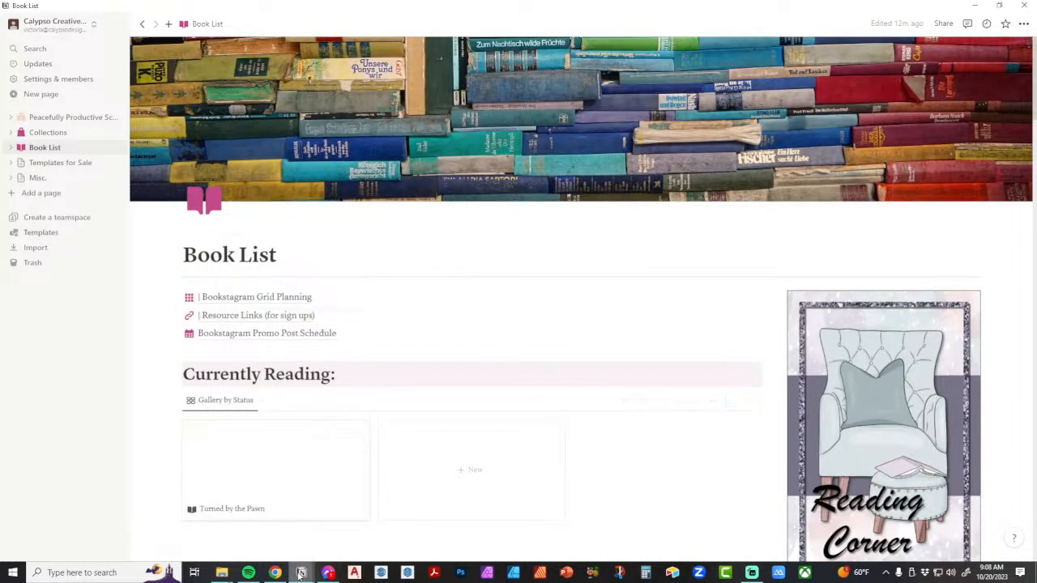
Step: Restore the Digital Planning Space window to view its workspace, and minimize it again
mouse_move(301, 574)
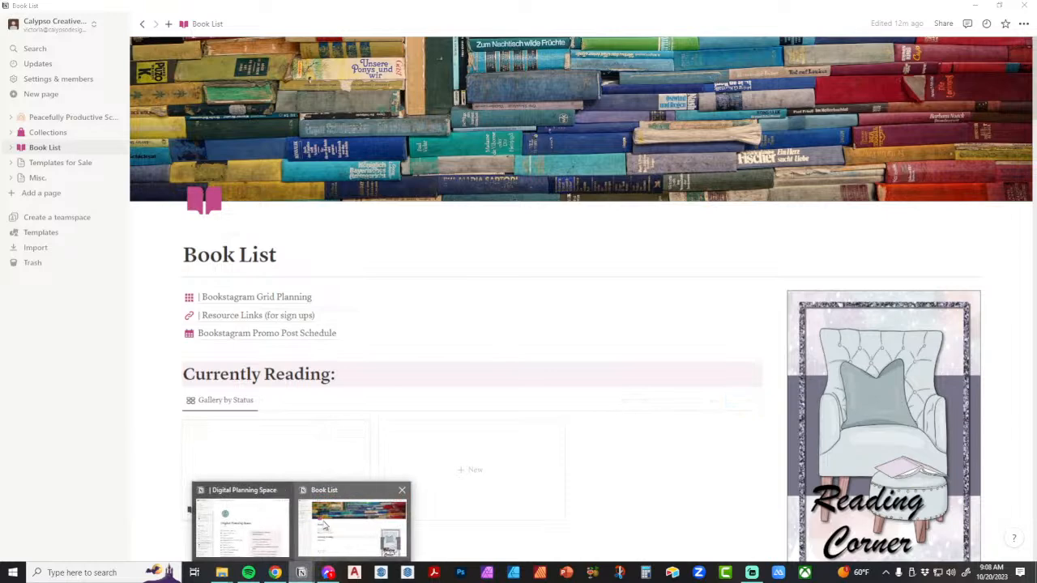
left_click(251, 507)
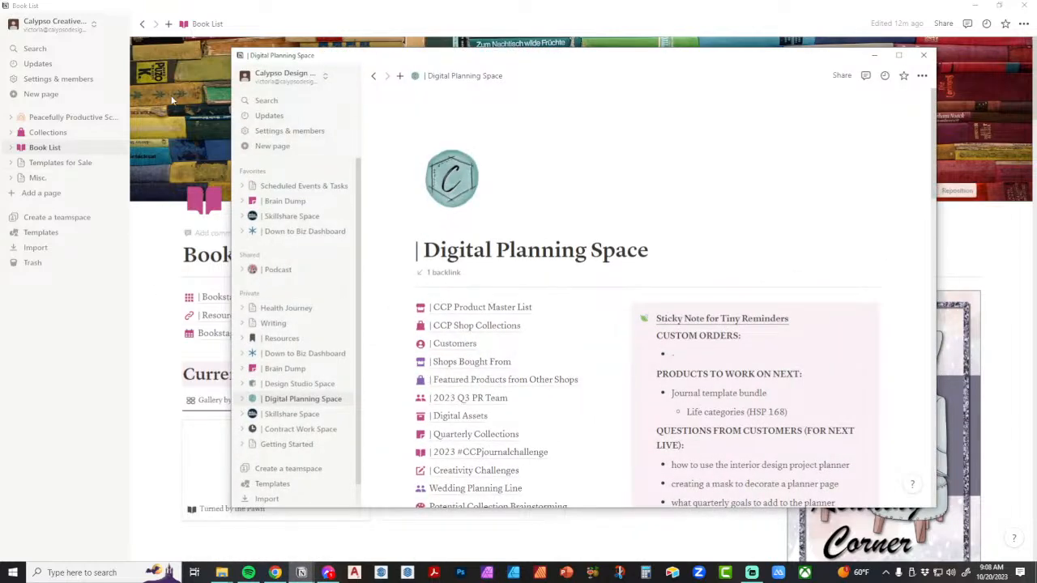
left_click(284, 74)
left_click(876, 55)
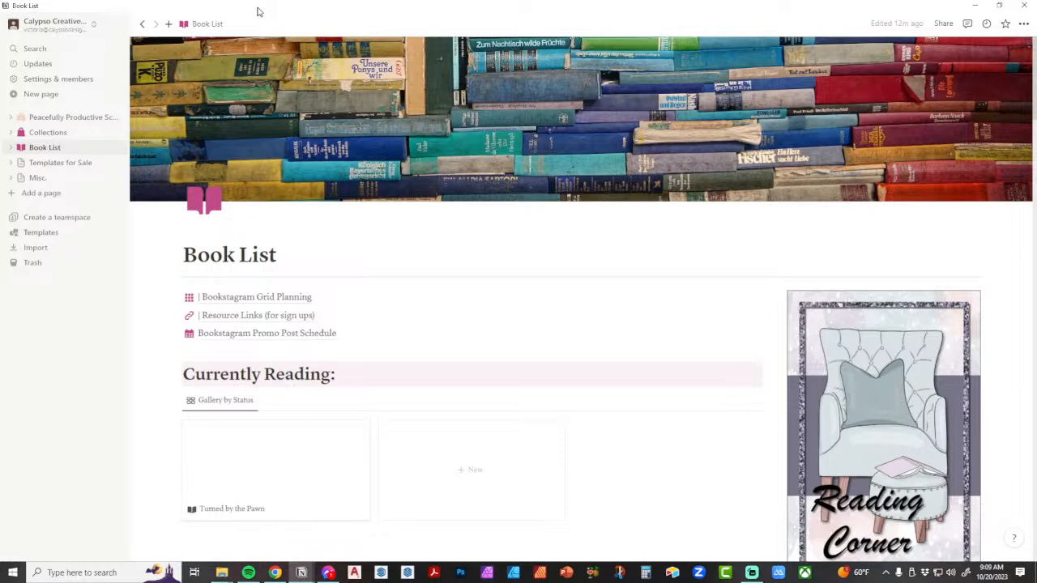
Step: Open an additional app window, switch it to the personal workspace of the second account, and offset it over the Book List window
key("ctrl+shift+n")
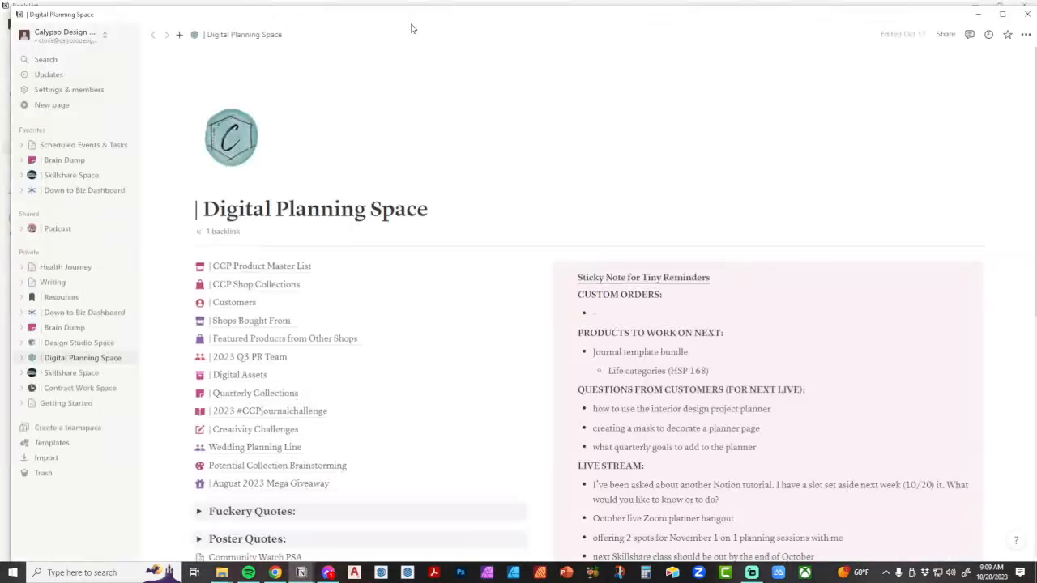
left_click_drag(402, 23, 448, 34)
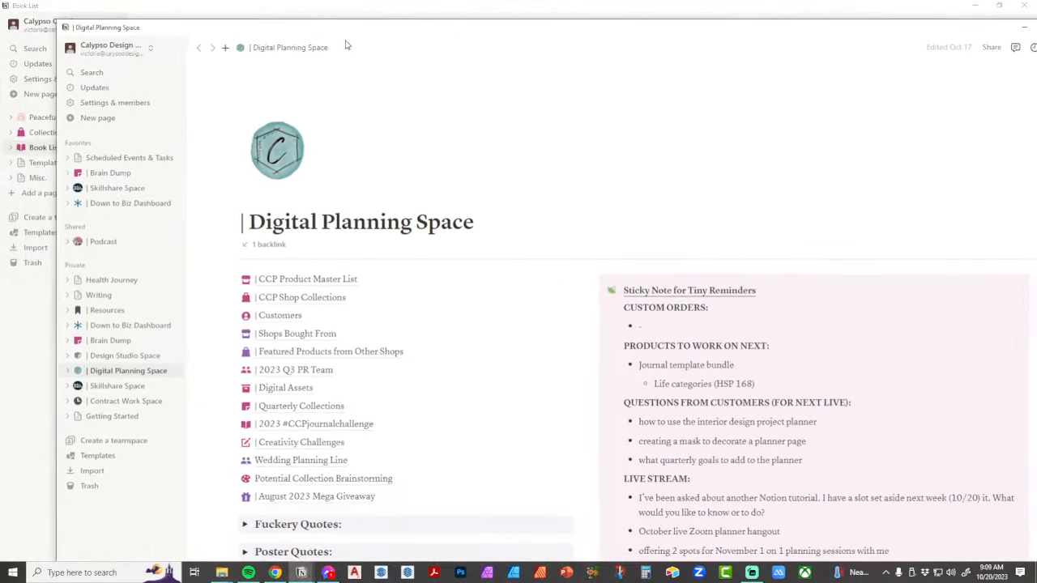
left_click(113, 46)
left_click(113, 194)
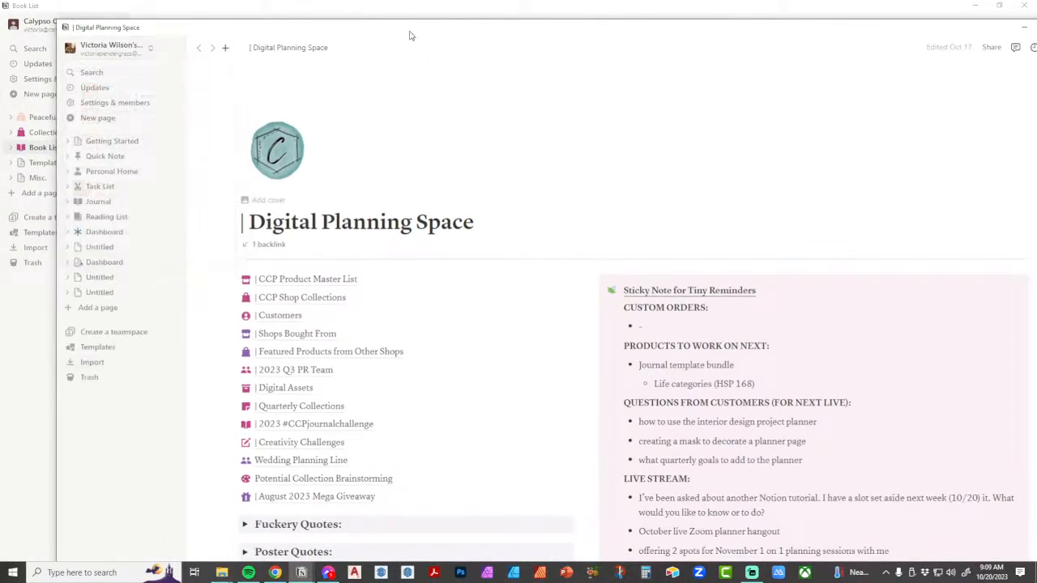
left_click_drag(403, 30, 519, 80)
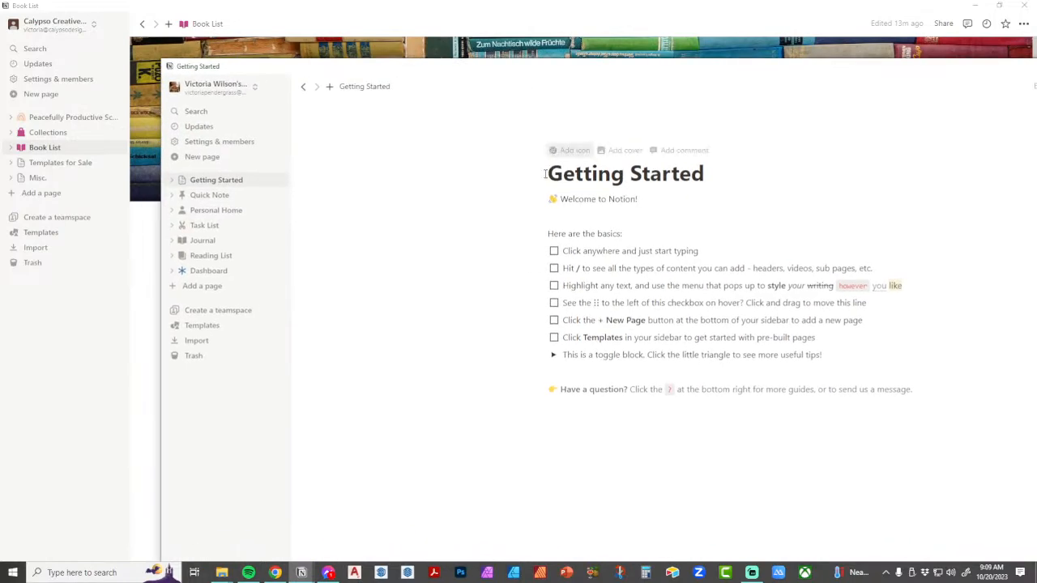
Step: Bring the smaller Digital Planning Space window to the front and offset it so all three workspace windows are visible
mouse_move(328, 573)
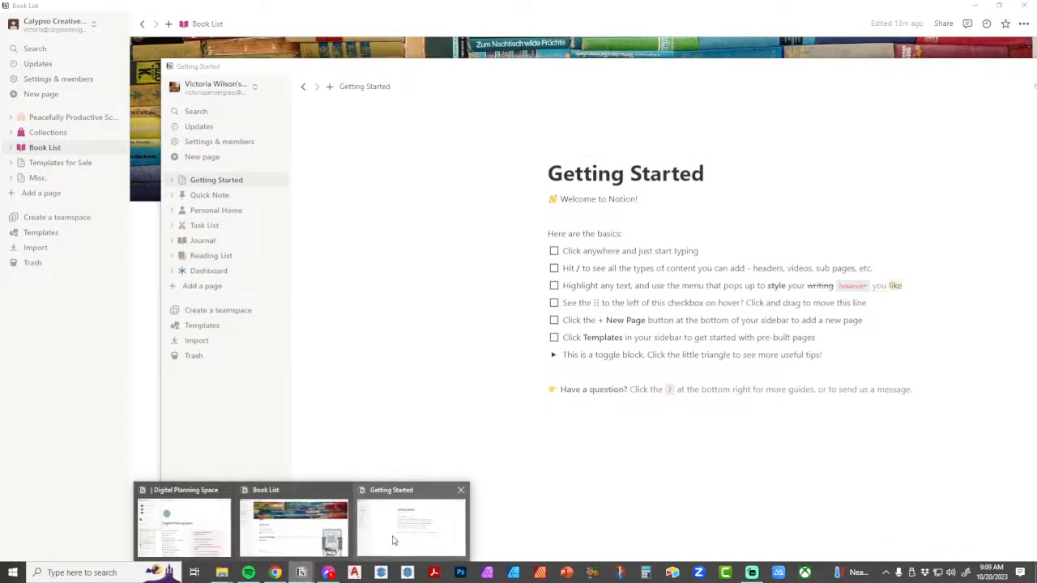
left_click(185, 531)
left_click(554, 183)
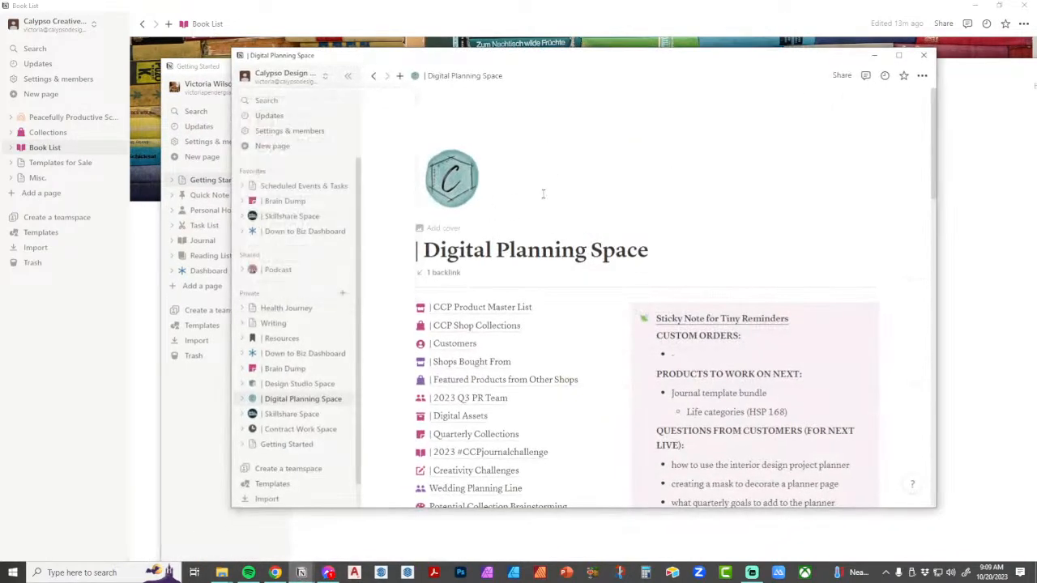
left_click_drag(637, 58, 682, 115)
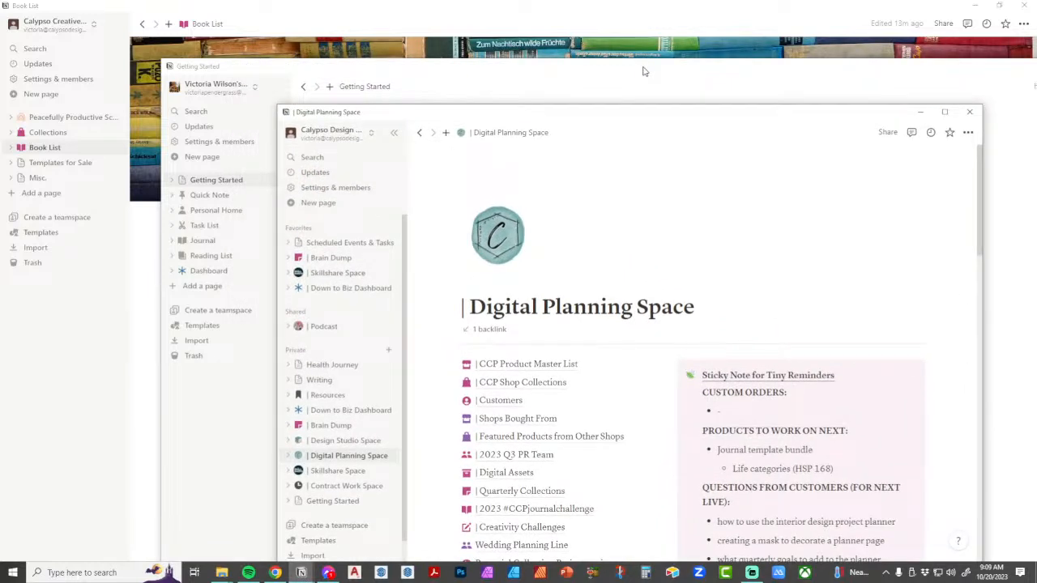
Step: View the workspace list in the Digital Planning Space window, close the list, and maximize the window
left_click(332, 132)
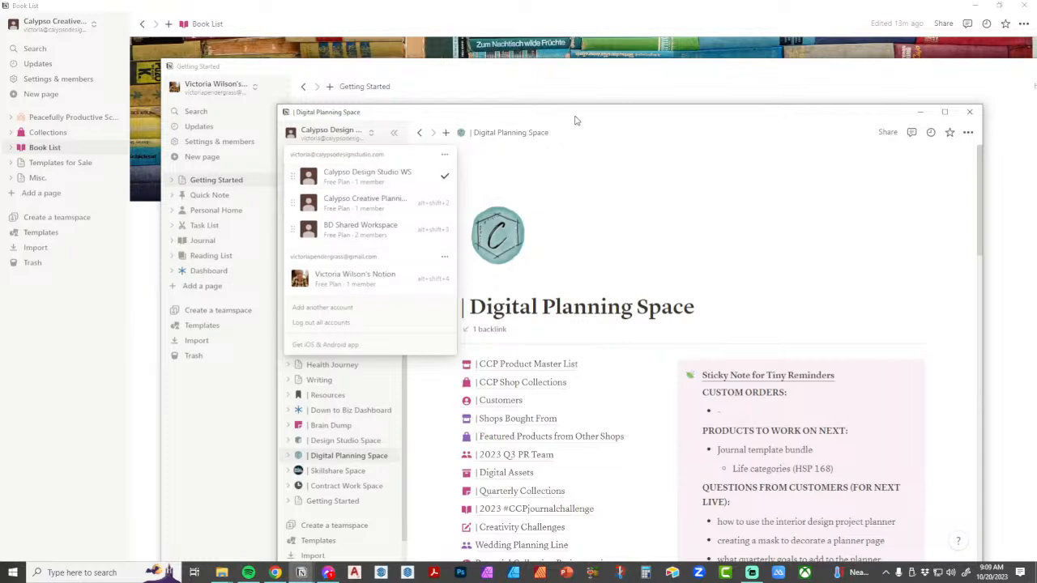
left_click(617, 231)
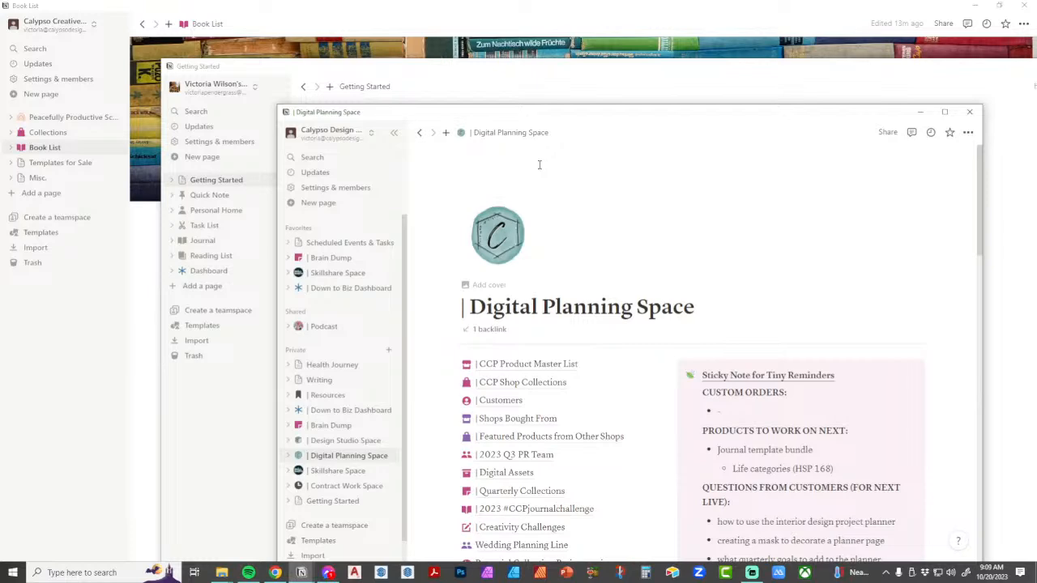
left_click(944, 111)
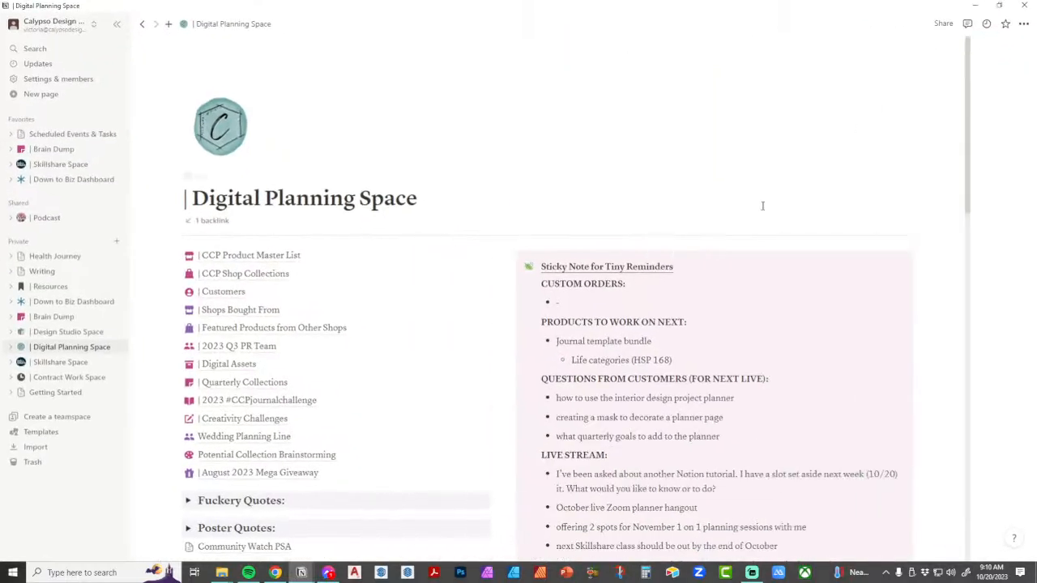
Step: Switch between the three open windows: Book List, Digital Planning Space, and Getting Started
mouse_move(301, 573)
left_click(304, 530)
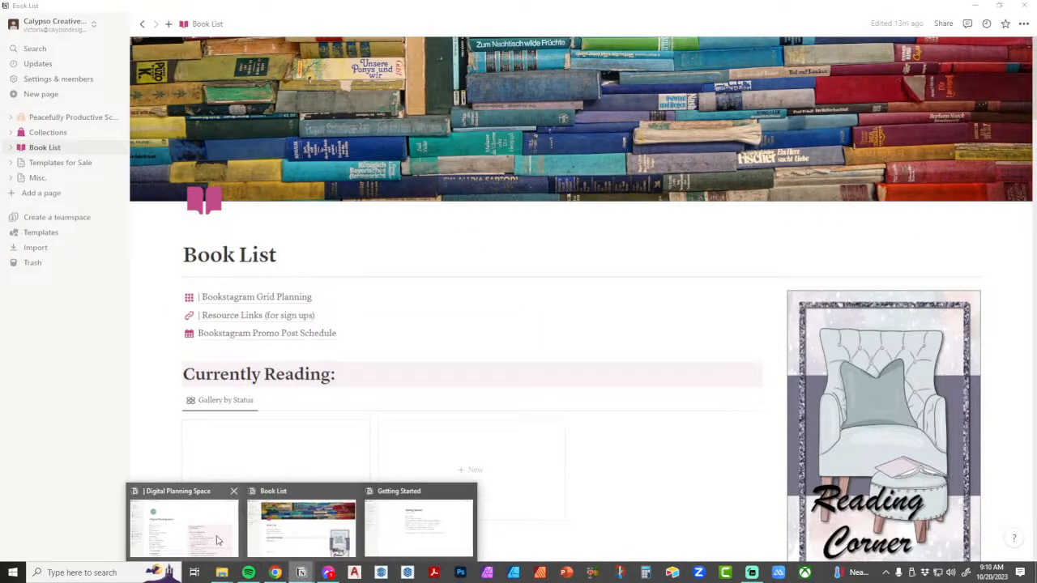
left_click(217, 540)
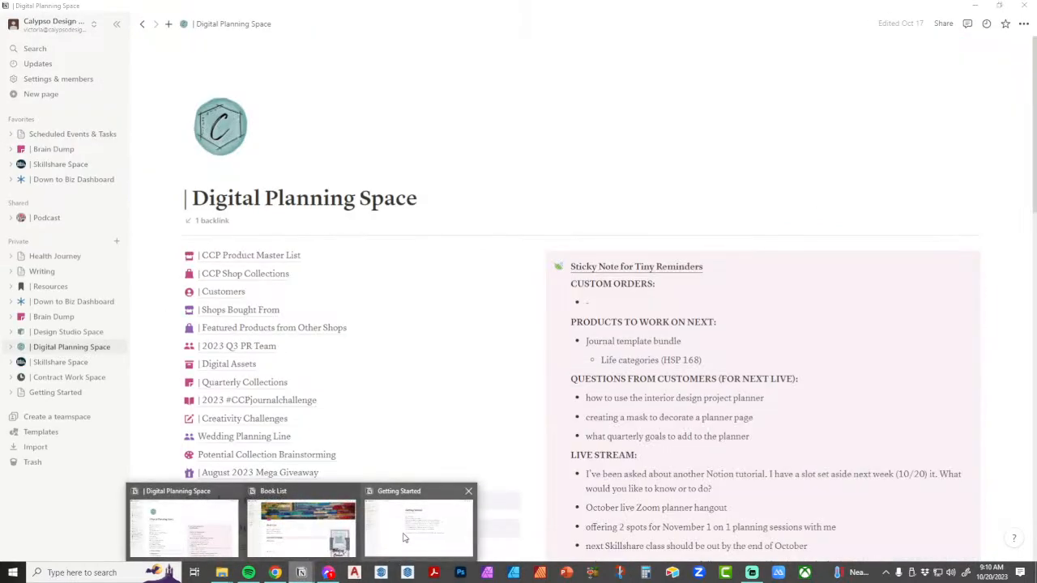
left_click(403, 537)
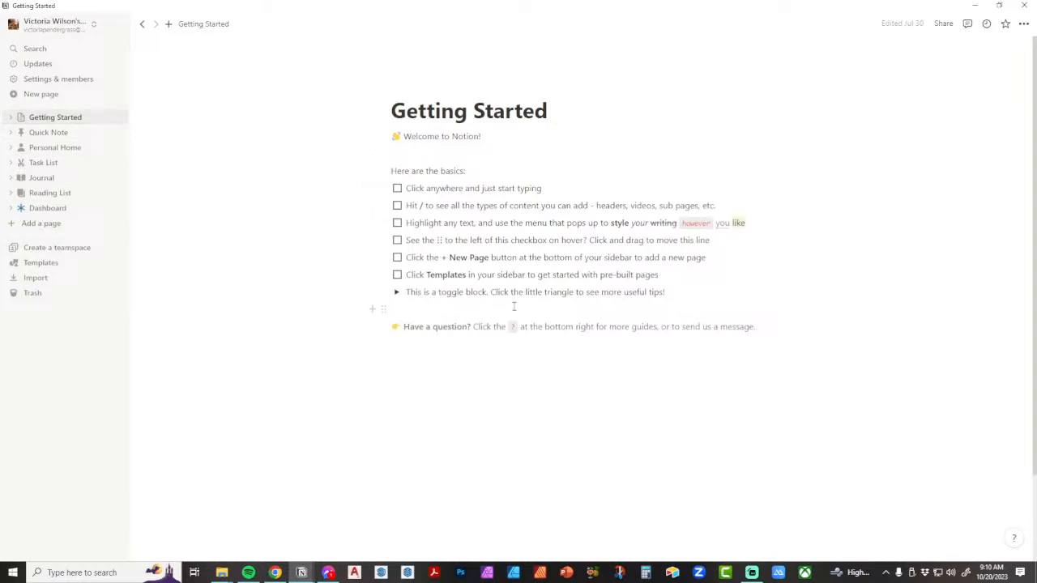
Step: Open the Quick Note page of the personal workspace and review its sections down to Embed links and back up
left_click(49, 133)
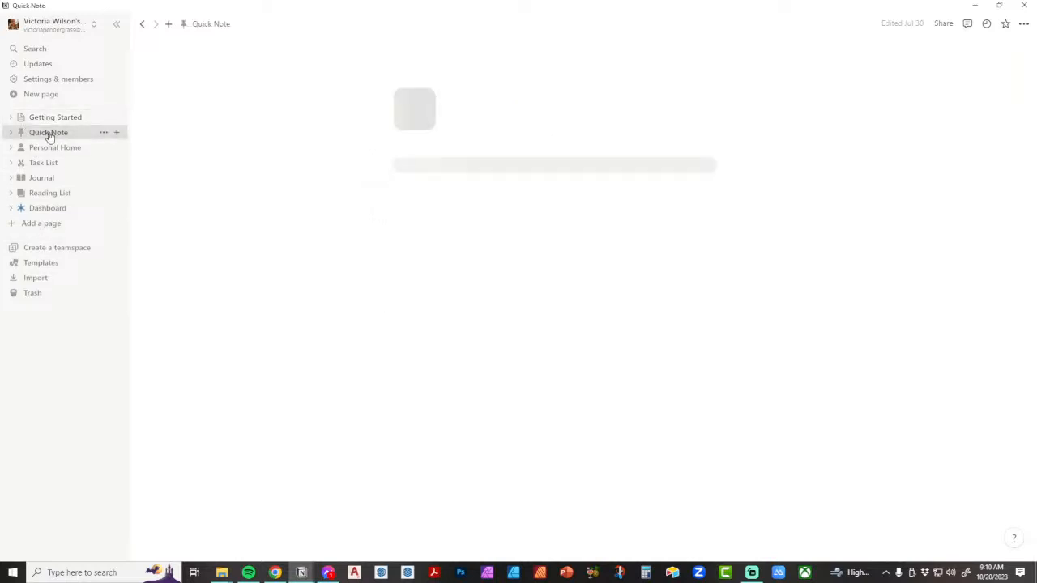
scroll(627, 254, "down", 2)
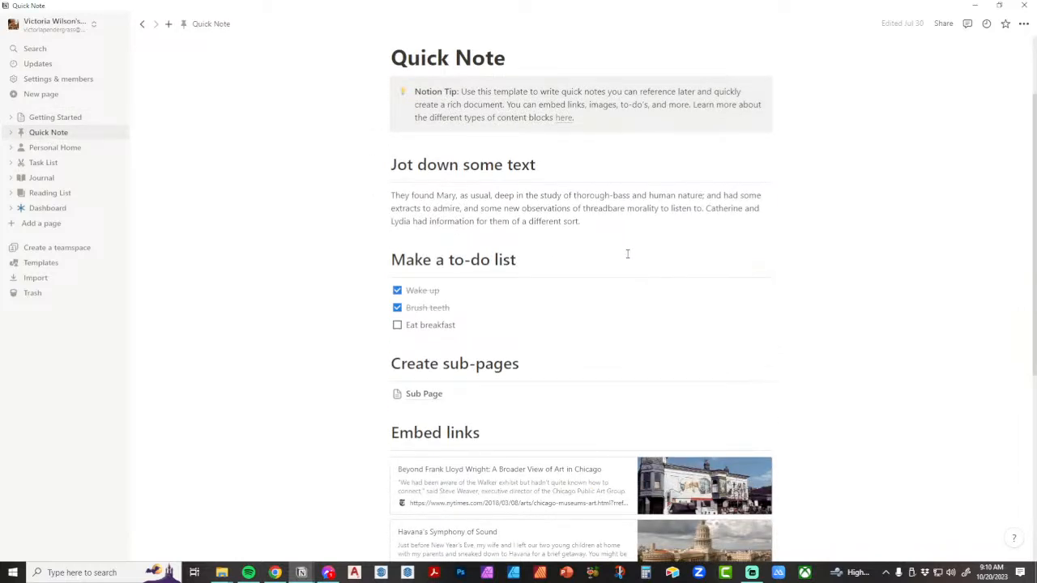
scroll(626, 254, "down", 4)
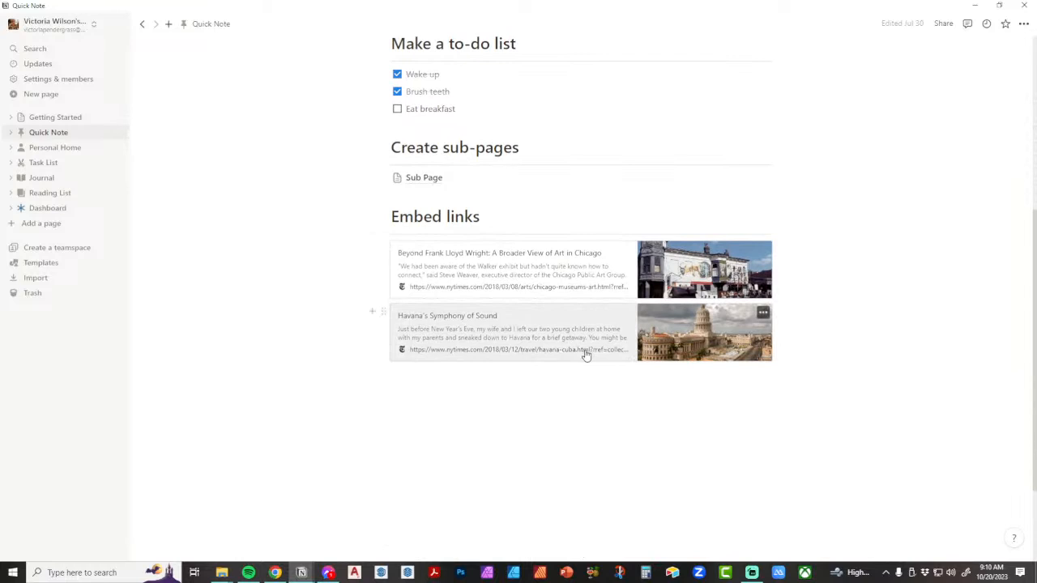
scroll(586, 354, "up", 4)
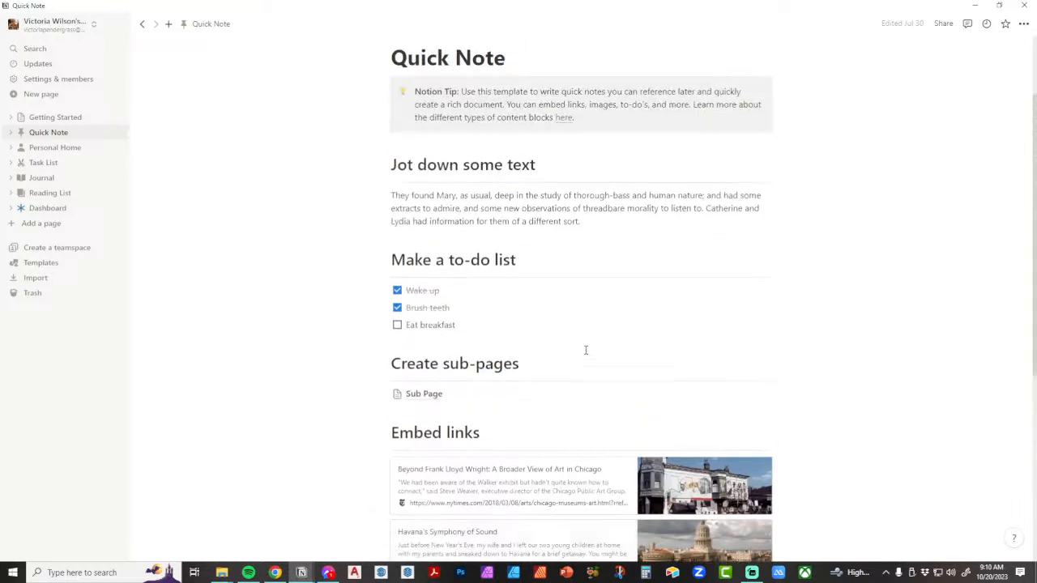
Step: View the Personal Home, Task List, Journal, Reading List and Getting Started pages in the personal workspace
left_click(69, 149)
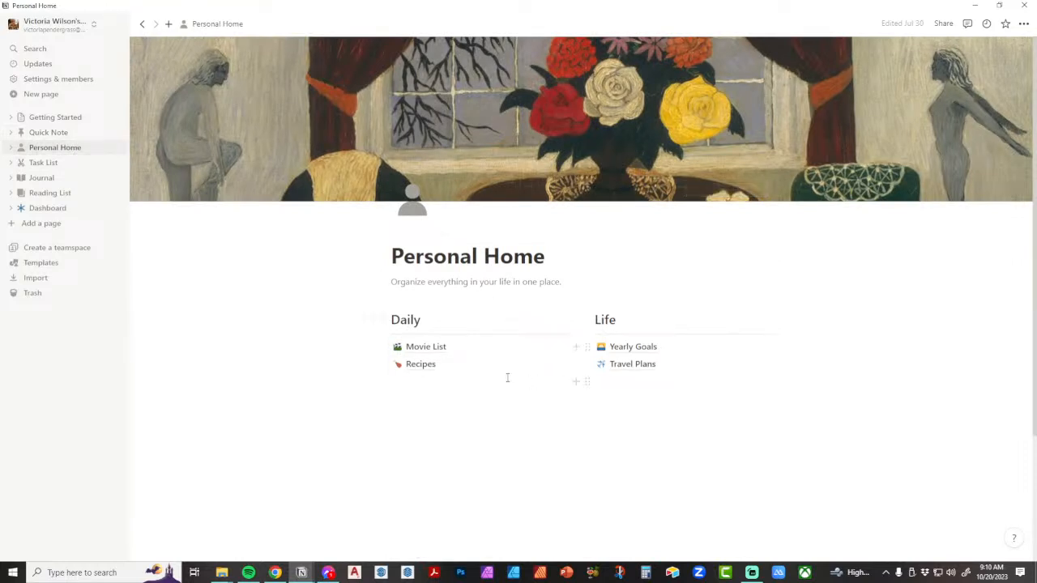
mouse_move(452, 370)
left_click(56, 162)
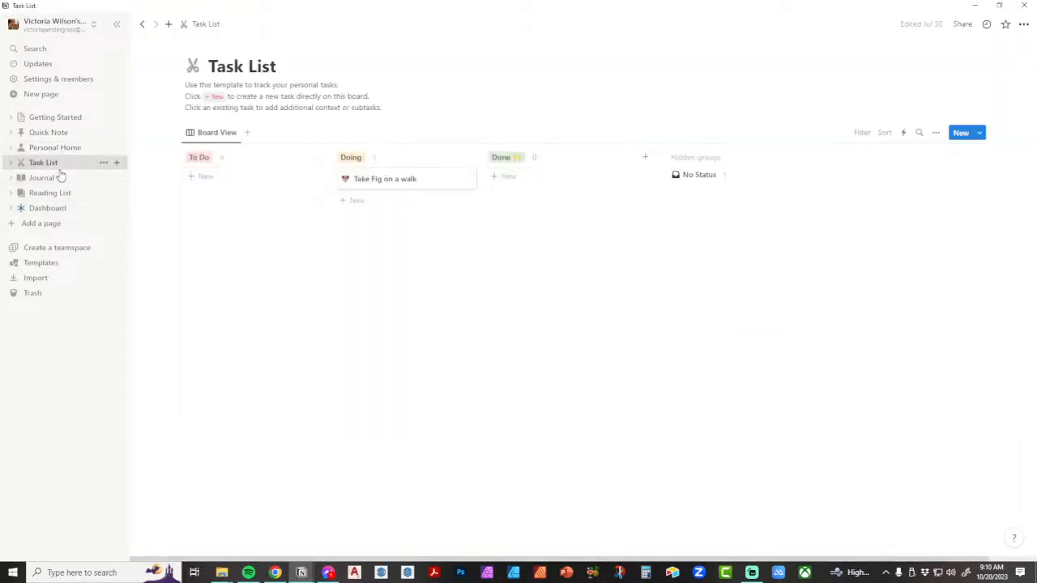
left_click(64, 178)
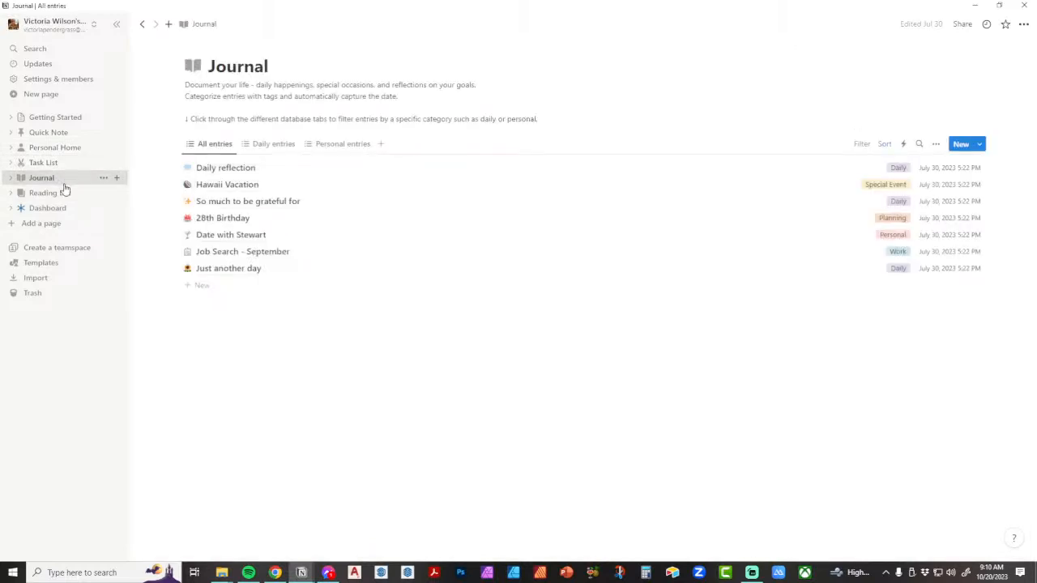
left_click(64, 192)
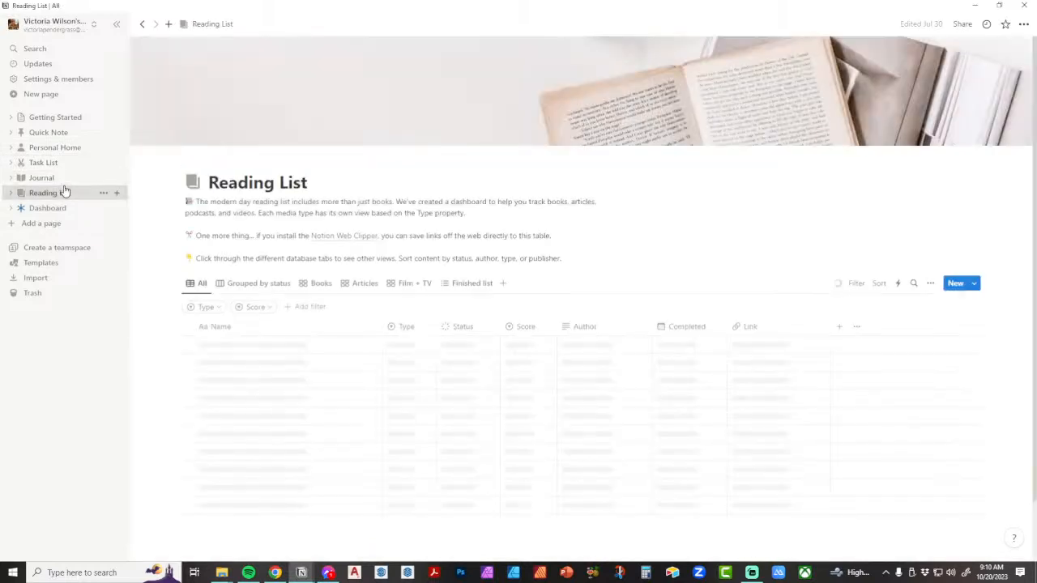
left_click(56, 121)
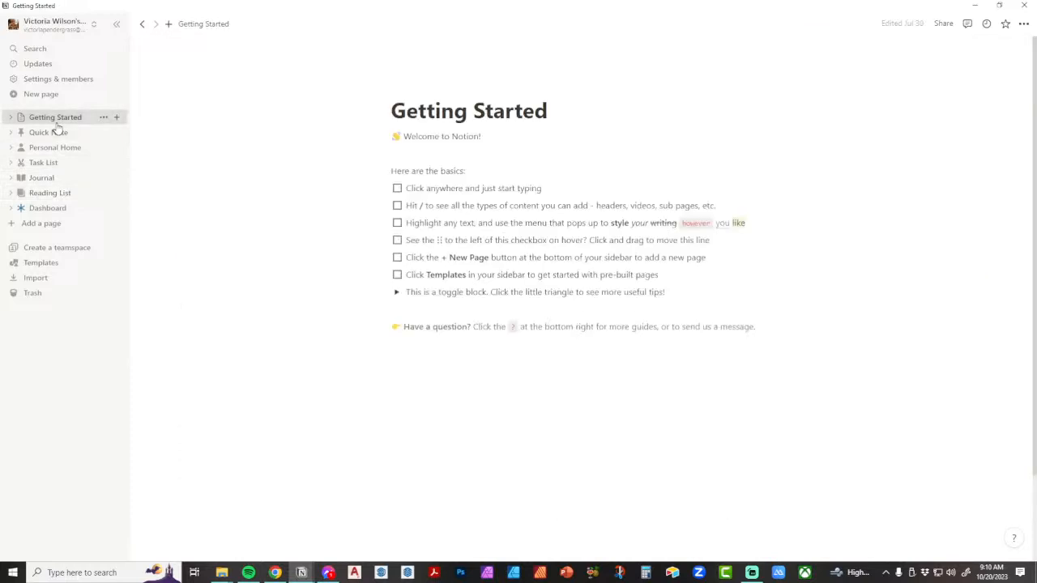
Step: Add an empty page titled "Notion Examples" to the personal workspace
left_click(52, 226)
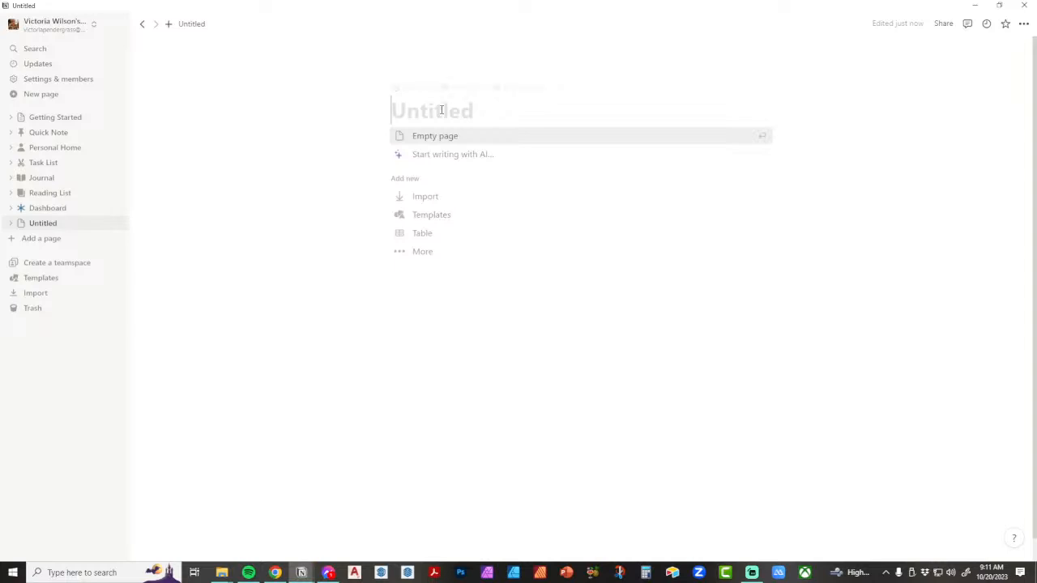
type("Notion Exam")
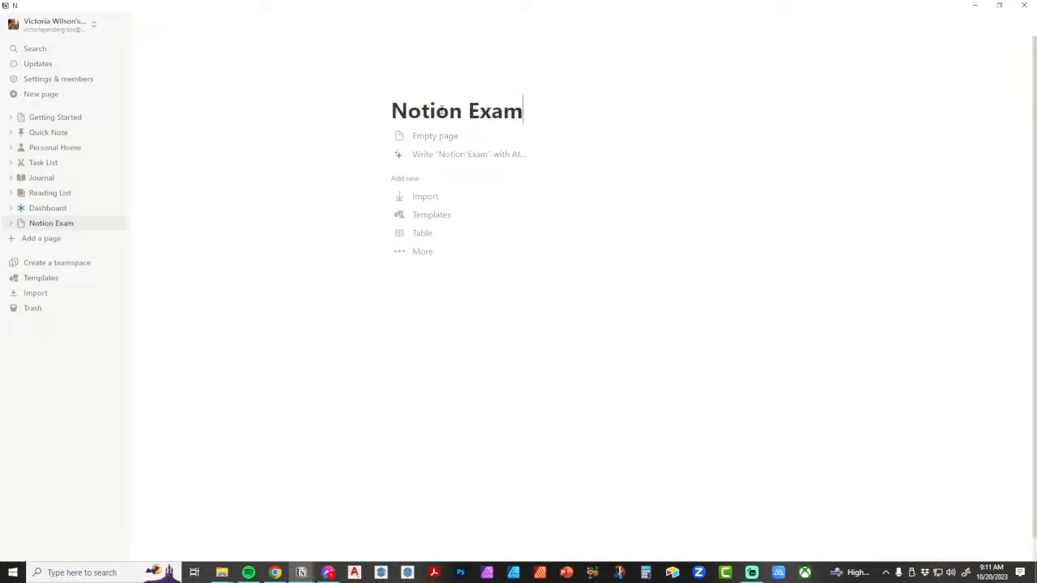
type("ples")
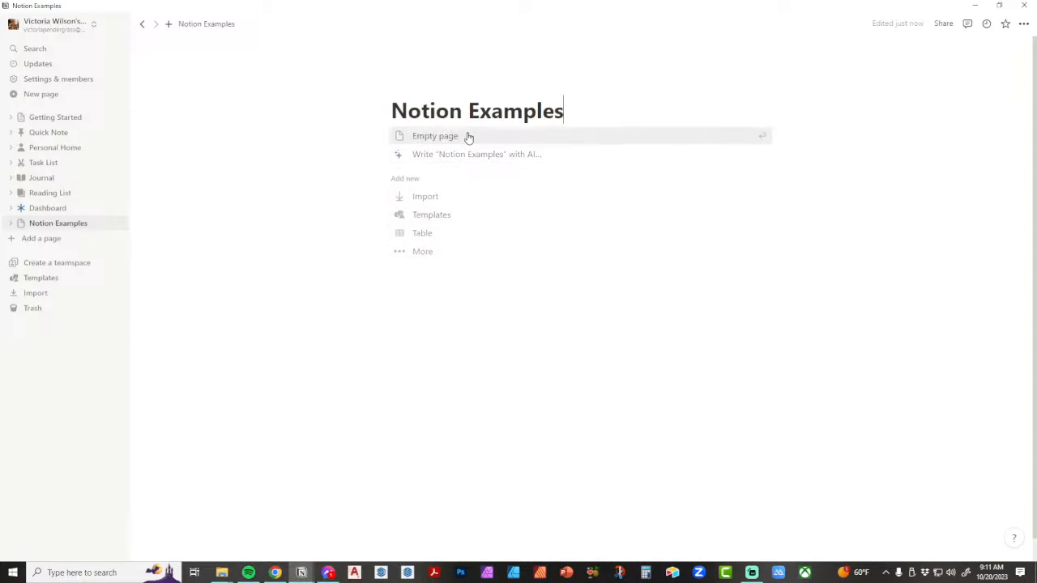
left_click(482, 360)
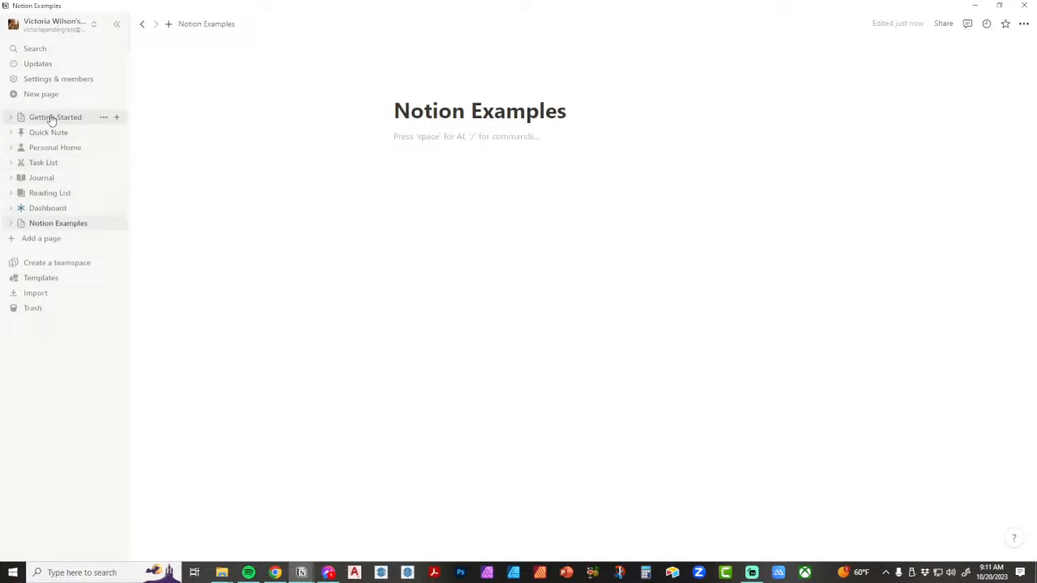
Step: Move Getting Started, Quick Note, Personal Home, Task List, Journal and Reading List into the Notion Examples page, and collapse its subpages
left_click_drag(51, 120, 53, 225)
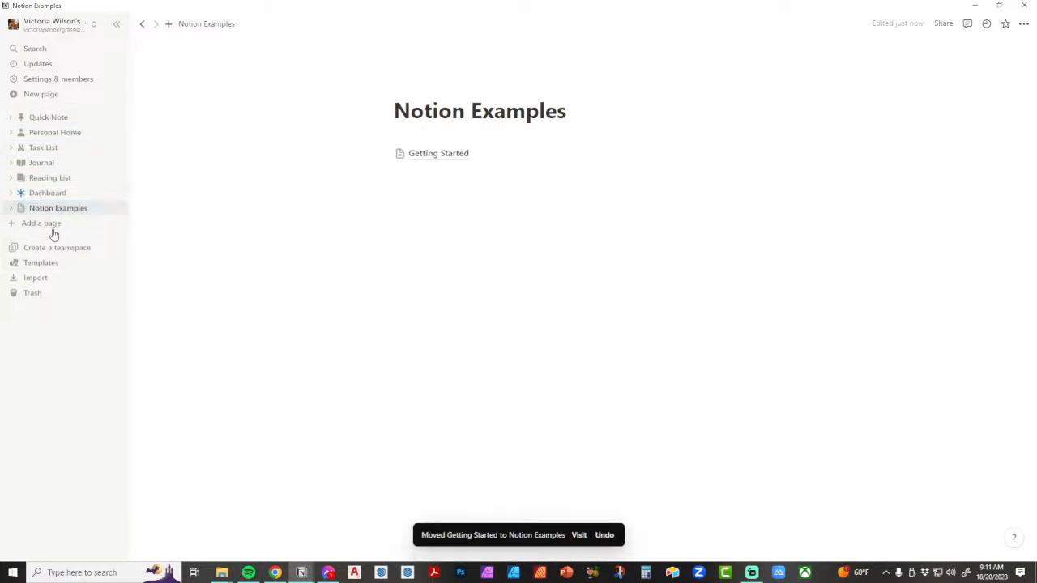
left_click(12, 209)
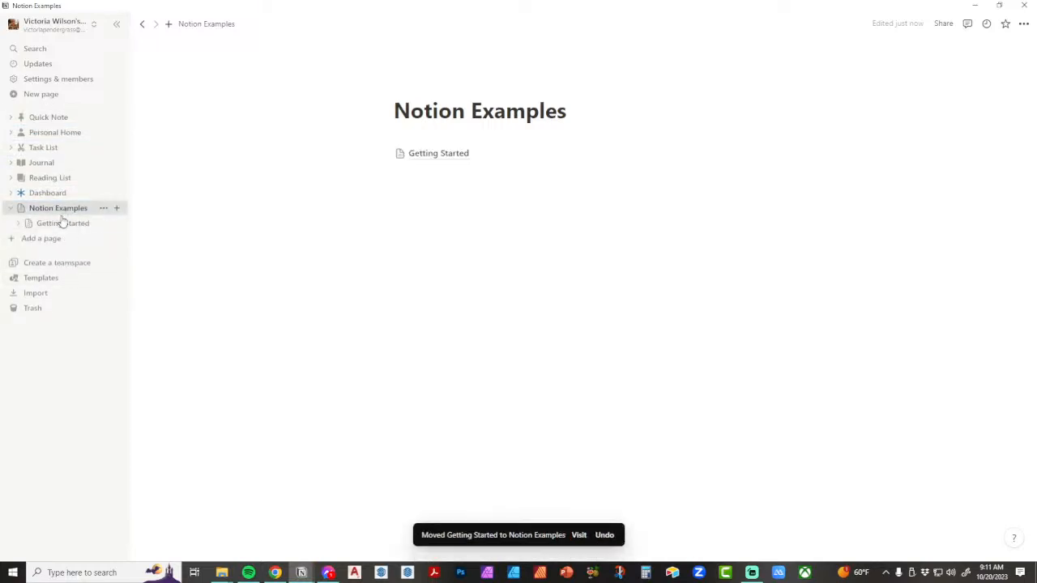
left_click_drag(49, 122, 57, 215)
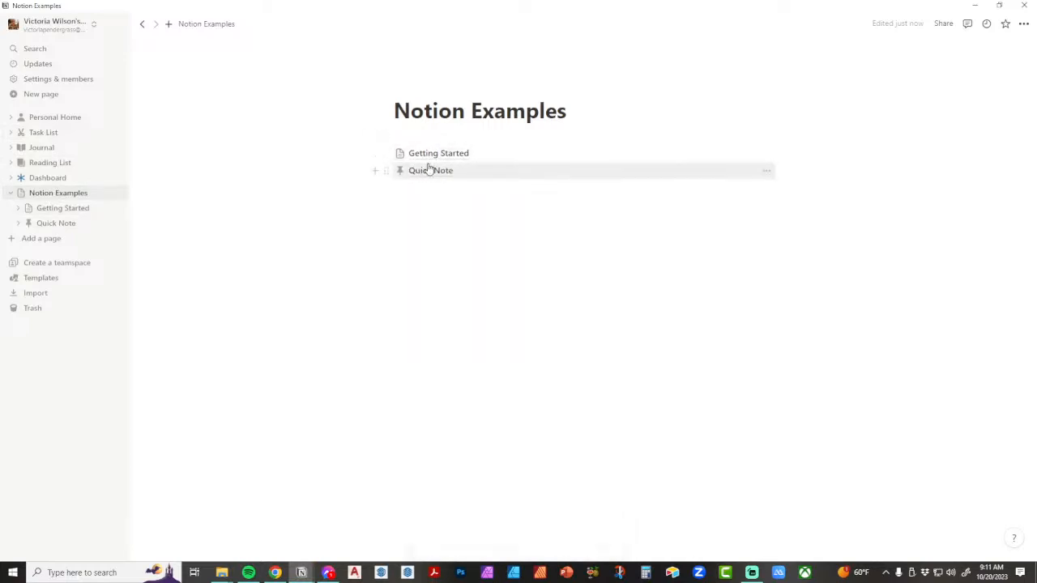
left_click_drag(51, 120, 54, 195)
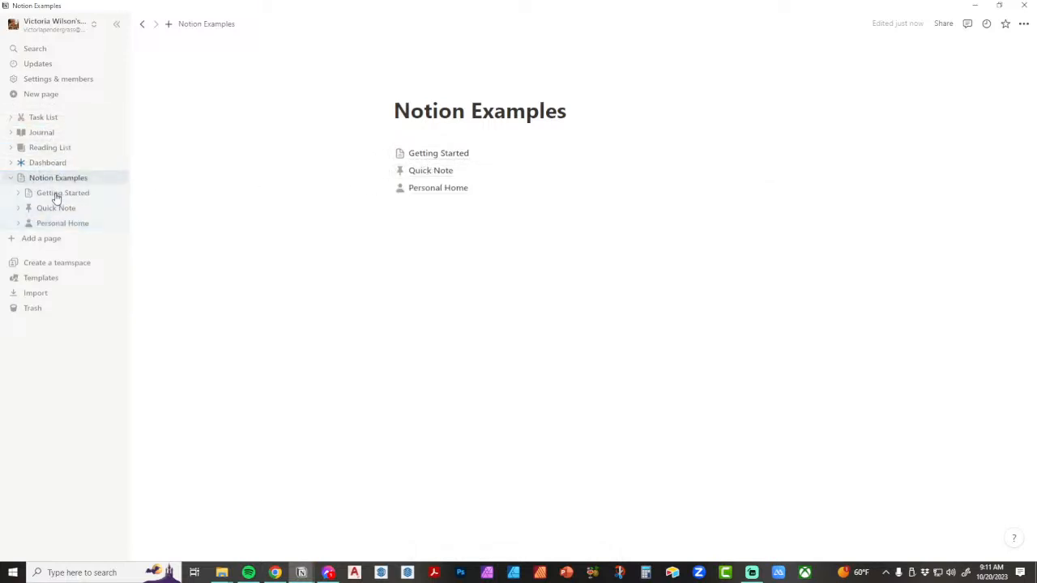
left_click_drag(48, 141, 53, 176)
left_click_drag(46, 122, 50, 153)
left_click_drag(46, 116, 47, 152)
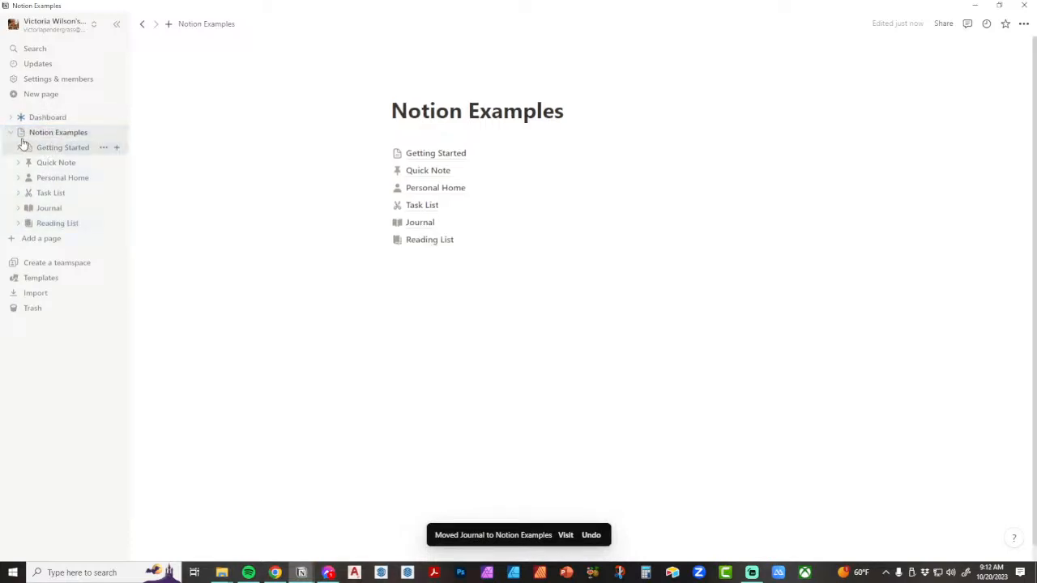
left_click(11, 132)
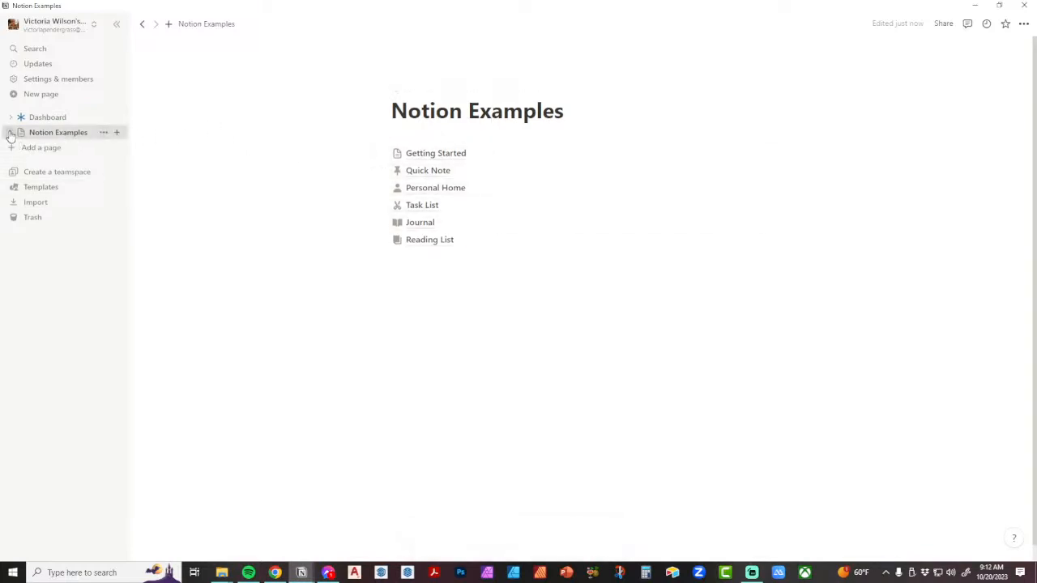
Step: View the Dashboard page, and add a new empty page titled "Brain Dump" to the workspace
left_click(47, 120)
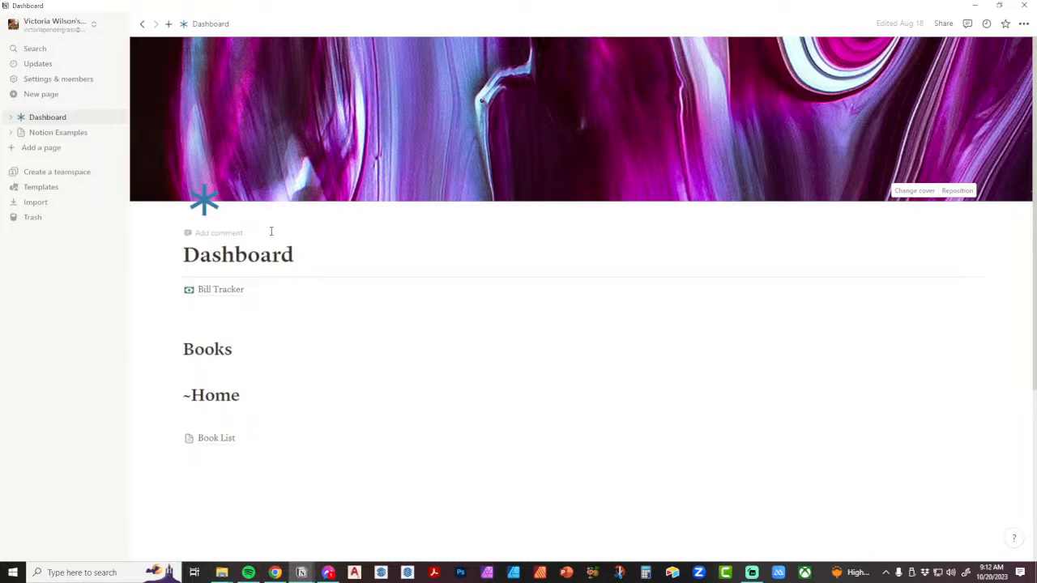
left_click(48, 150)
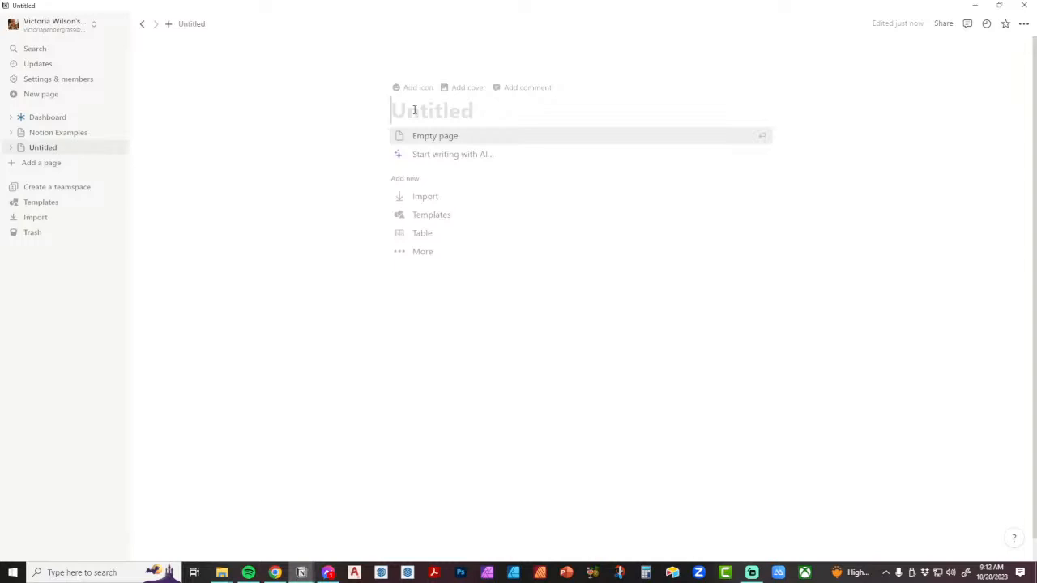
type("Brain Dump")
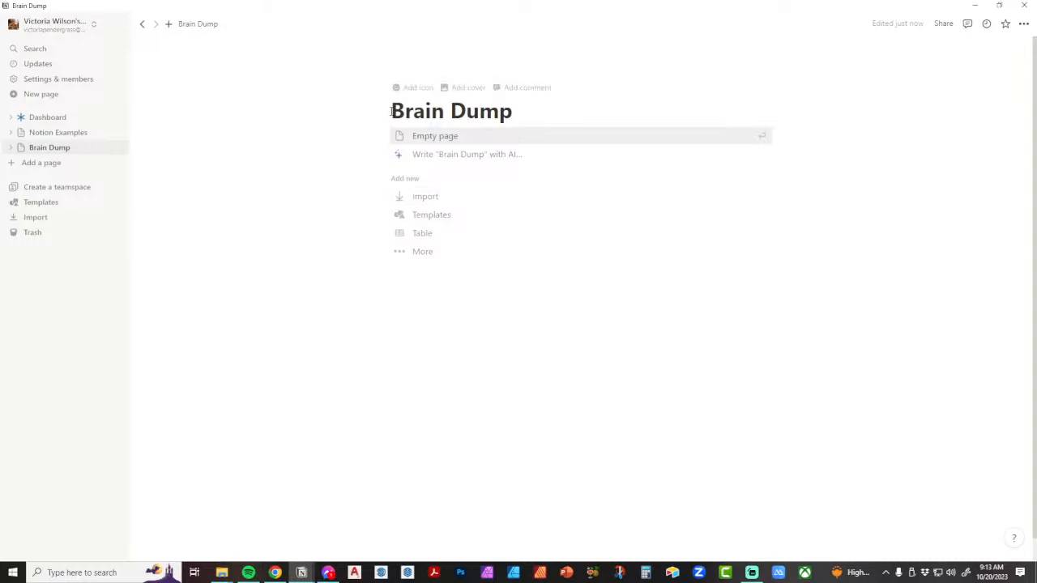
left_click(36, 148)
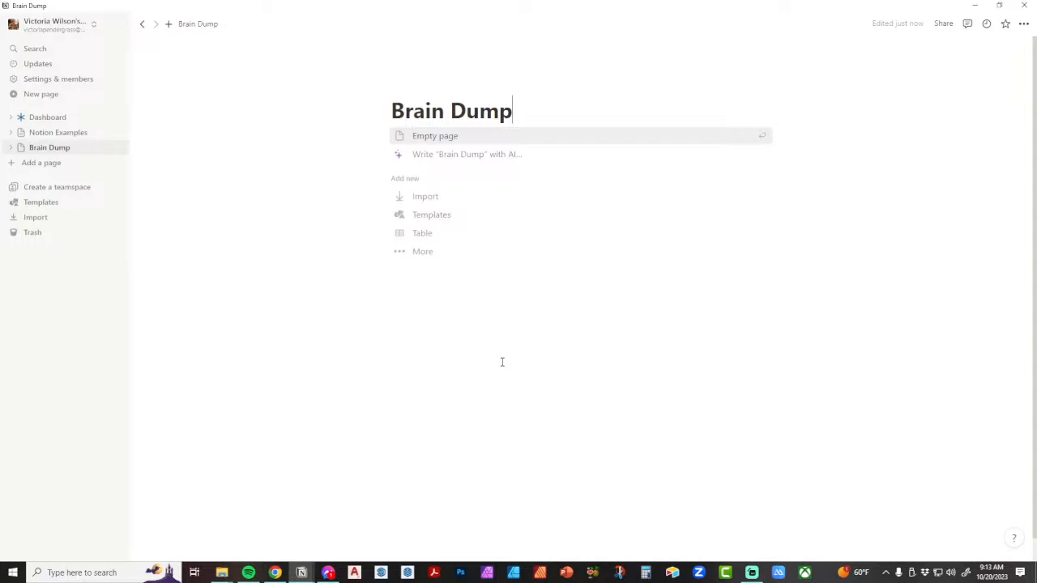
key("Return")
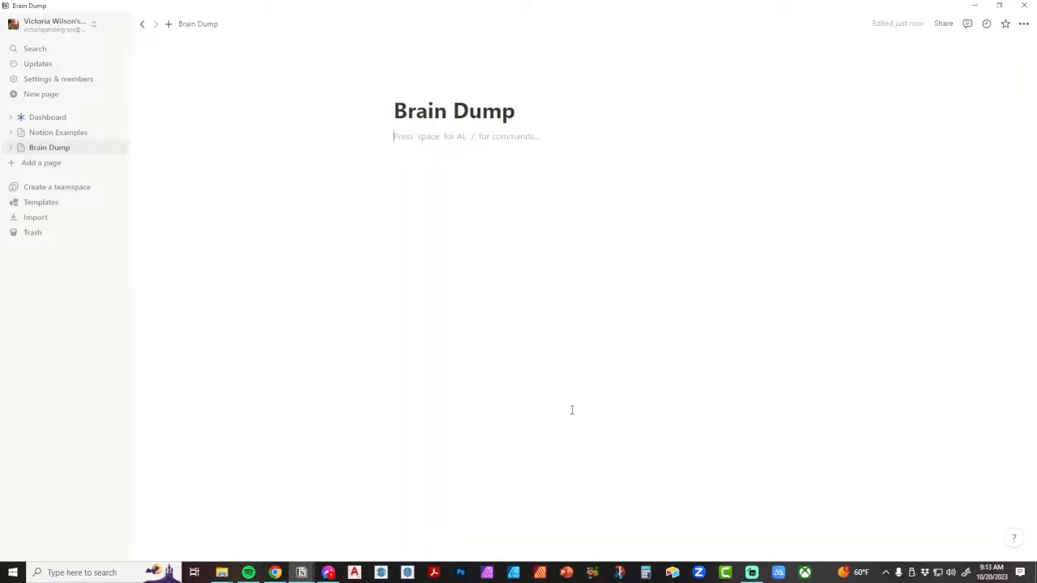
Step: Enter the placeholder line "j;jadg;sdkg;sdg;" in the Brain Dump page body and start a new line below it
type("j;jadg;sdkg;")
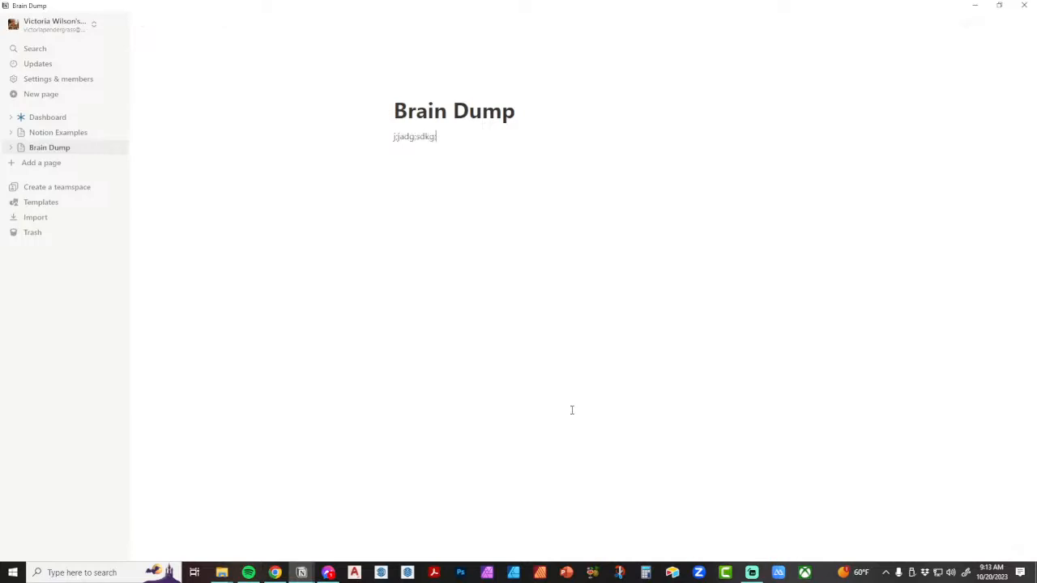
type("sdg;")
key("Return")
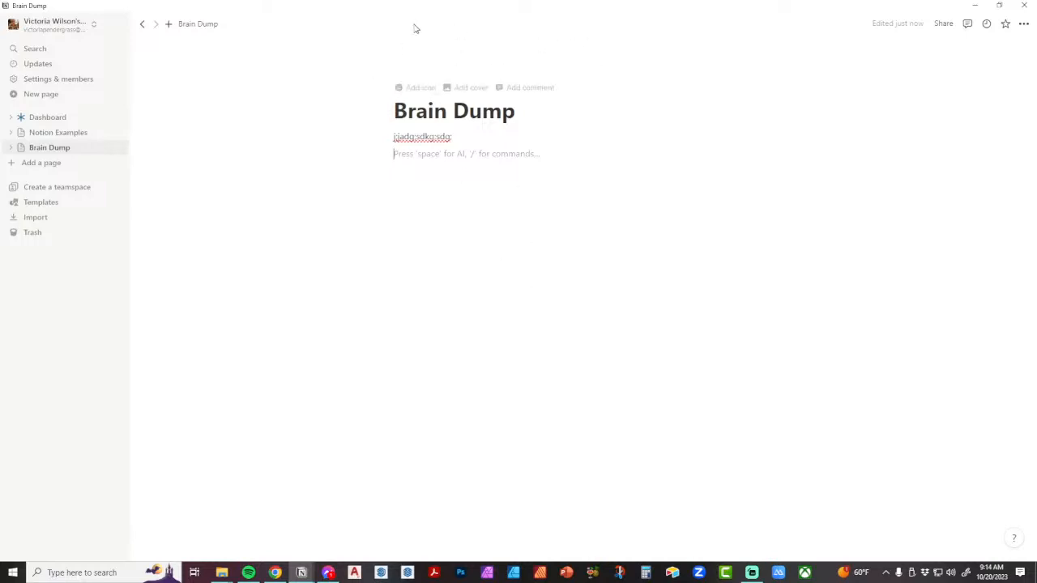
Step: Add a cover to the Brain Dump page and open the options for changing it
left_click(469, 87)
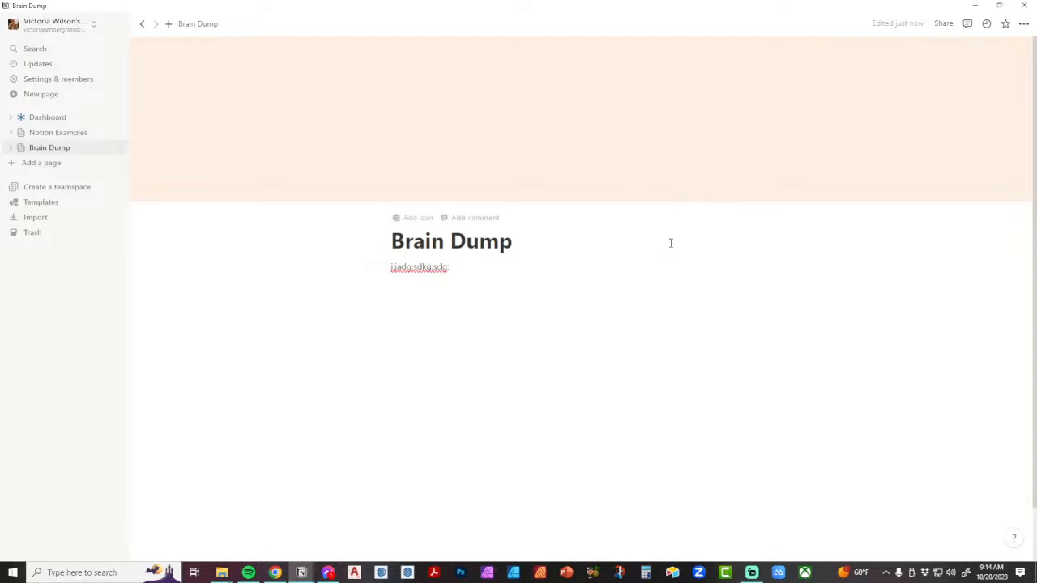
mouse_move(371, 134)
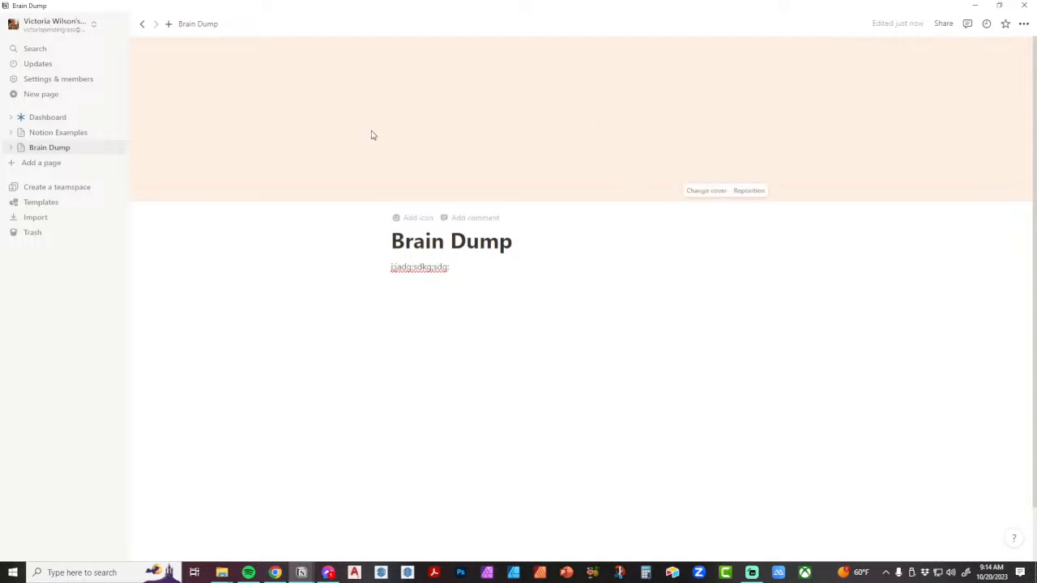
left_click(706, 192)
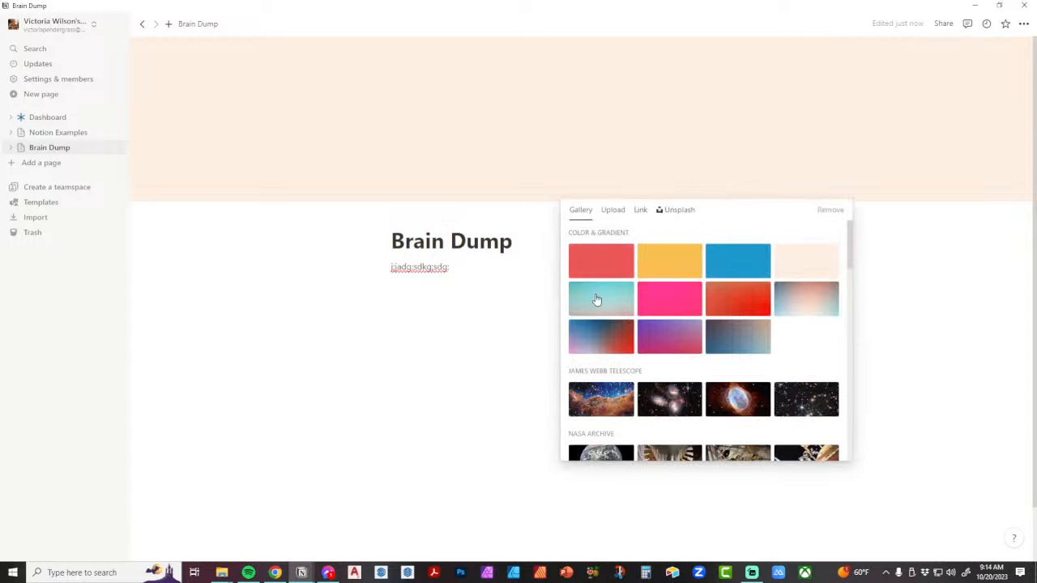
Step: Review the cover gallery down to The Met Museum images, and the Upload, Link and Unsplash cover sources
scroll(713, 380, "down", 2)
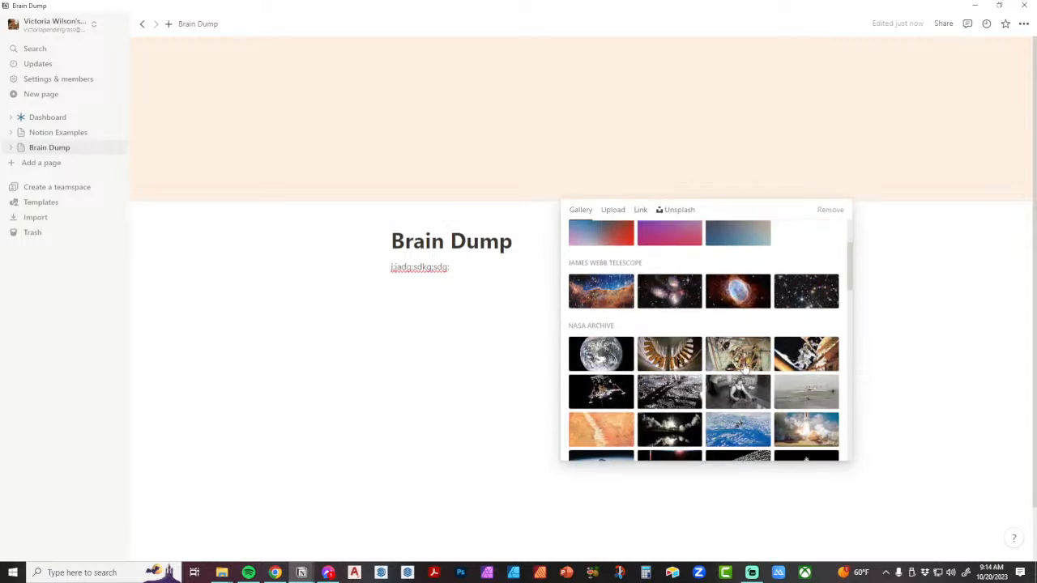
scroll(713, 352, "down", 4)
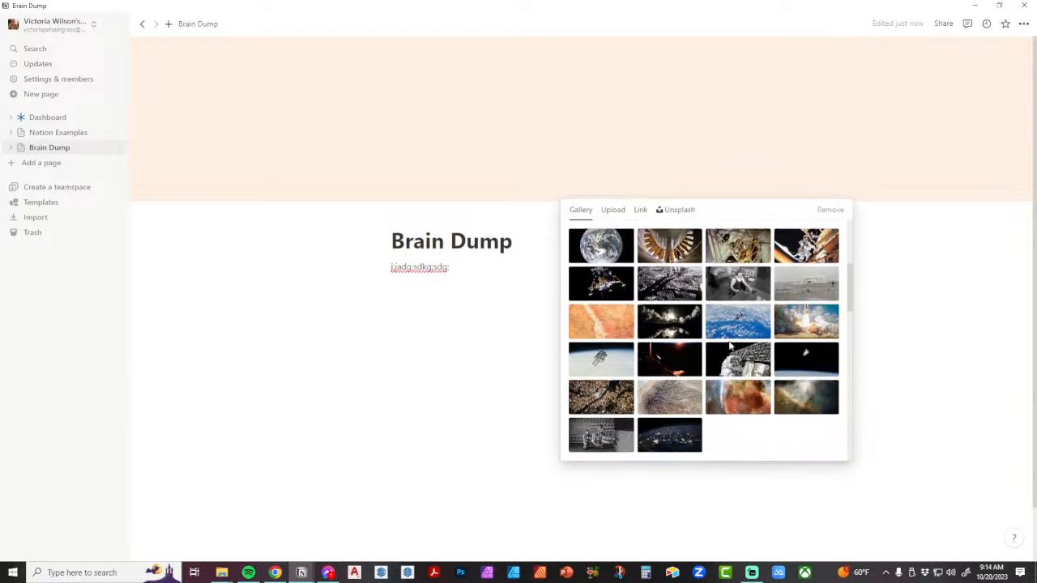
scroll(728, 346, "down", 2)
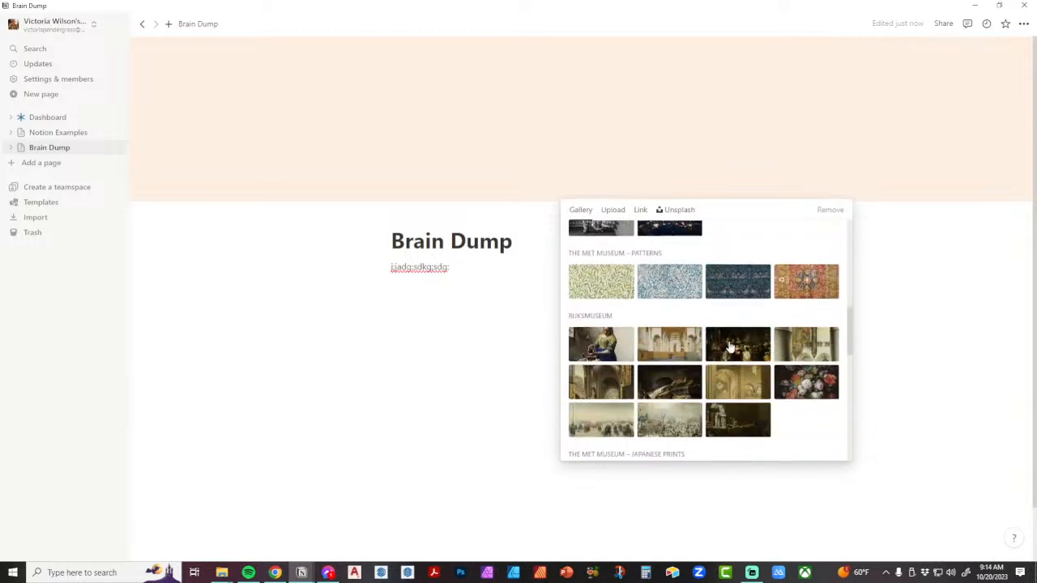
scroll(733, 348, "down", 2)
scroll(735, 348, "down", 6)
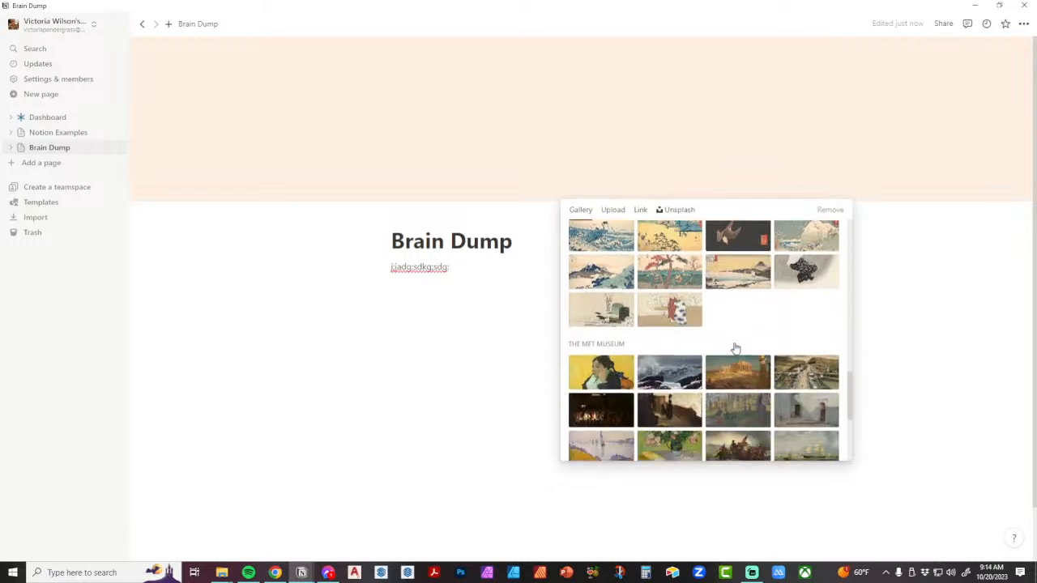
left_click(612, 210)
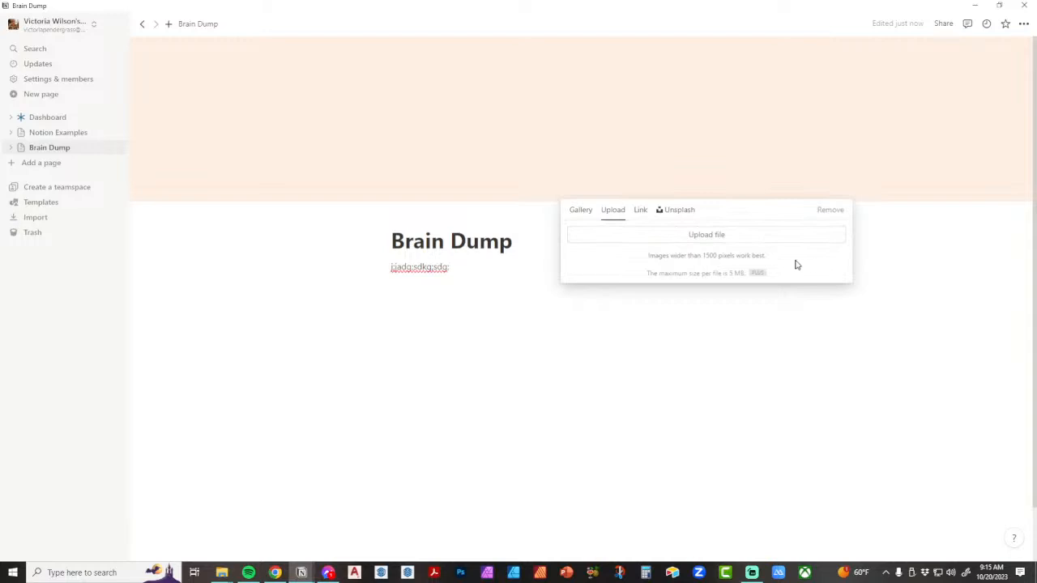
left_click(640, 212)
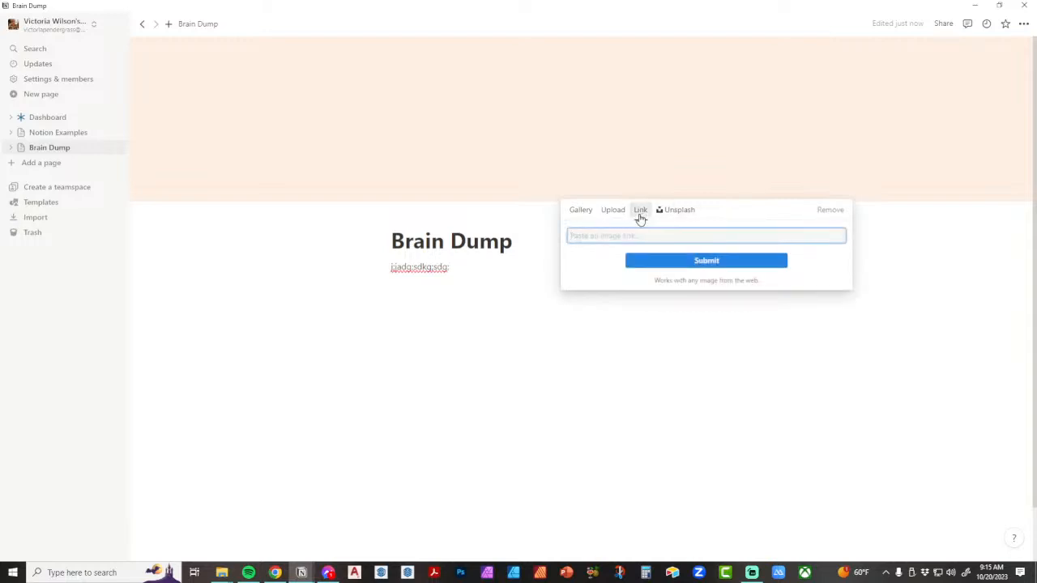
left_click(694, 211)
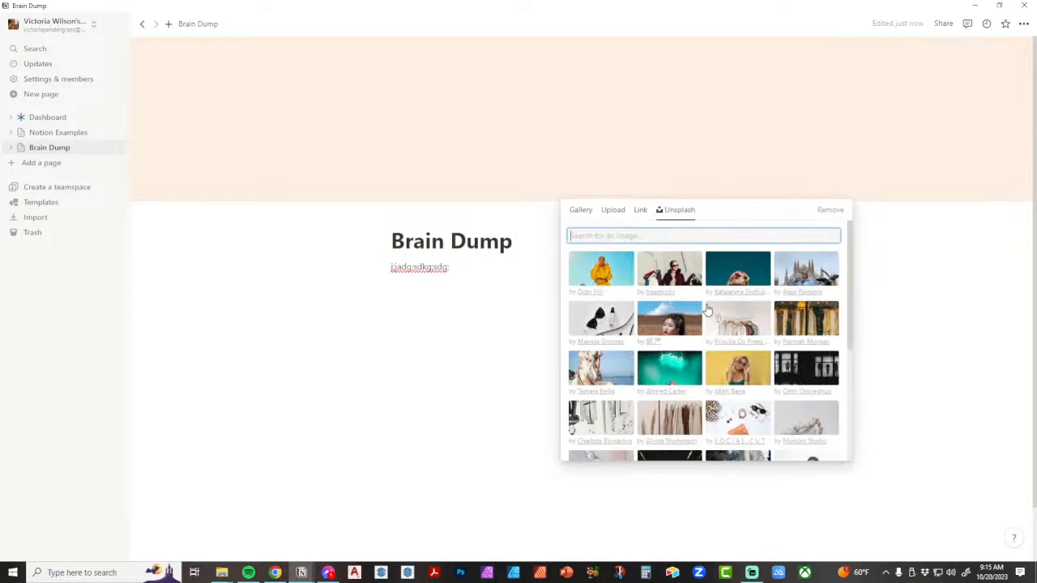
scroll(706, 365, "down", 5)
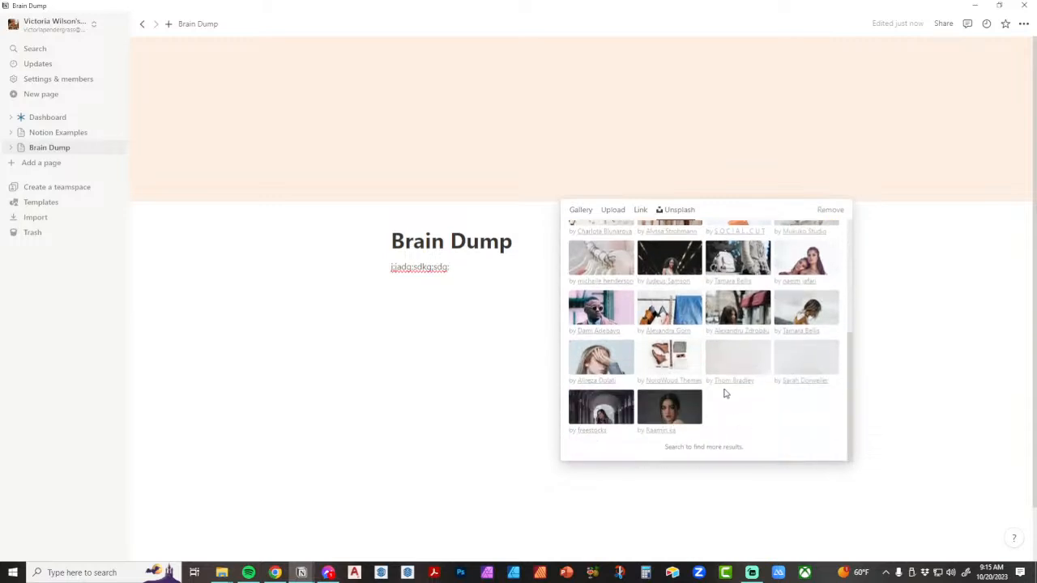
scroll(712, 365, "up", 5)
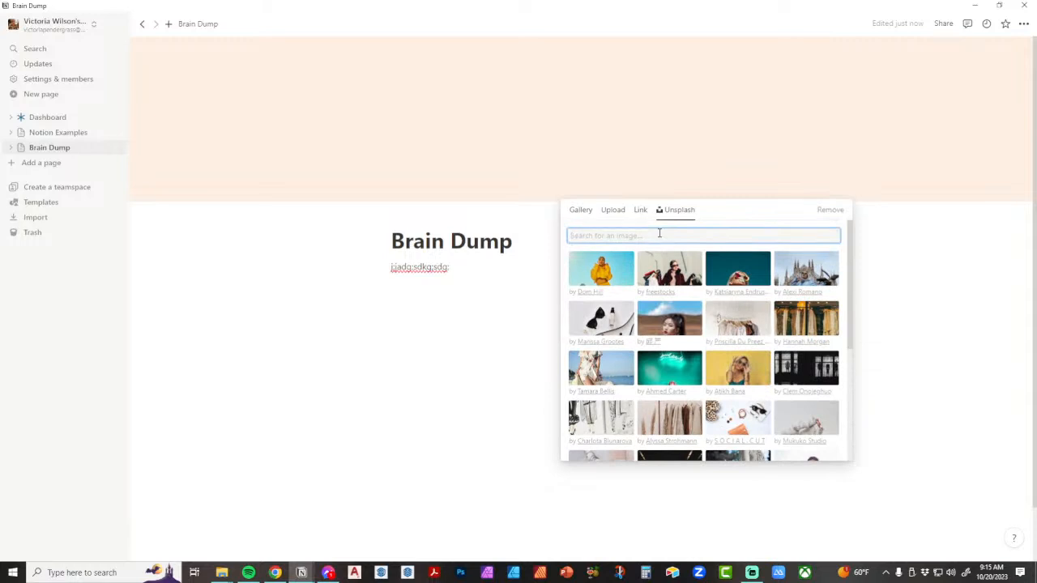
Step: Search Unsplash for "teal" and set the teal-and-white marbled swirl image as the Brain Dump page cover
type("teal")
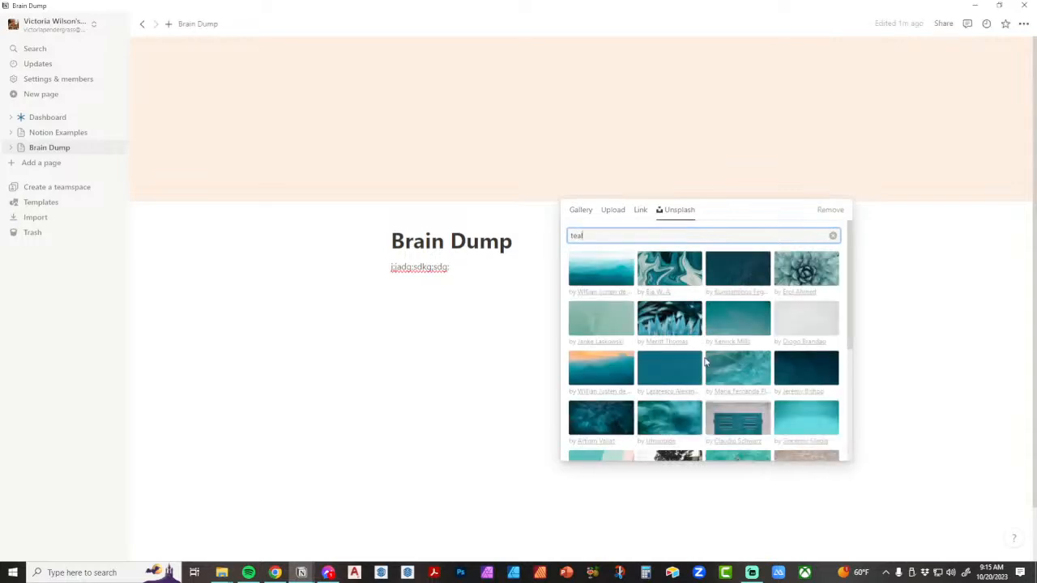
scroll(762, 381, "down", 2)
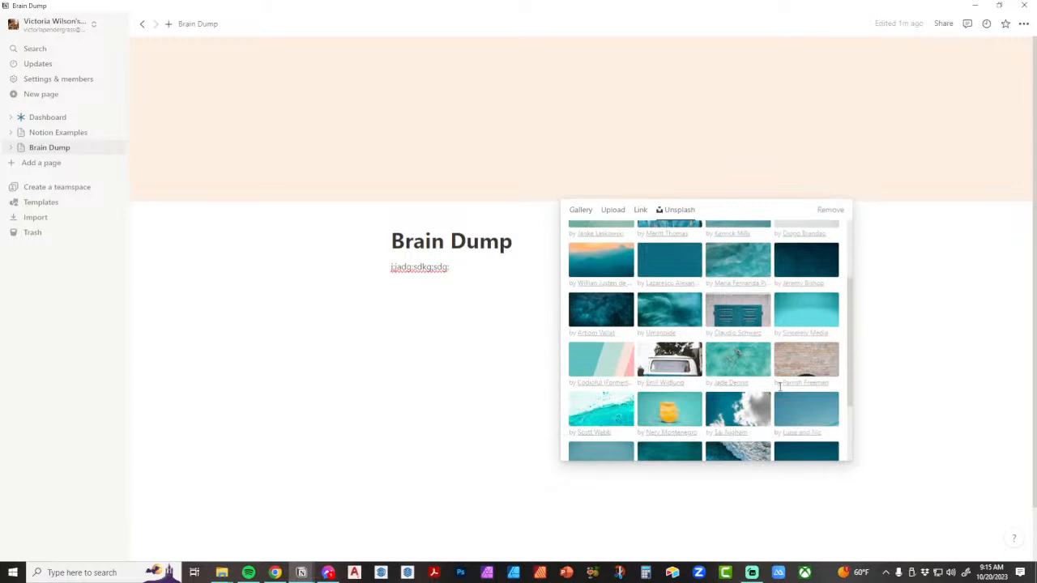
scroll(779, 387, "down", 2)
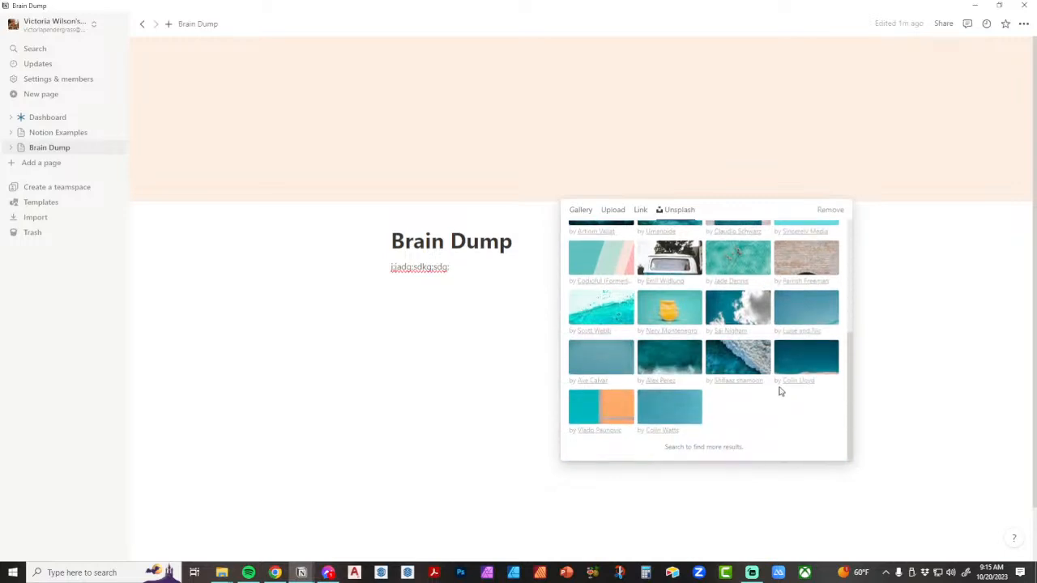
scroll(779, 391, "up", 4)
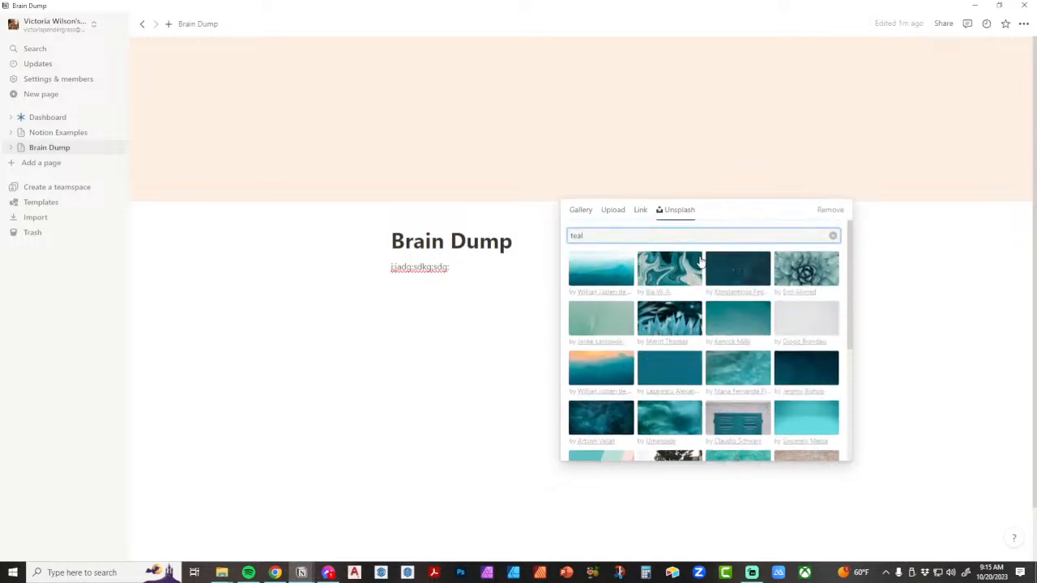
left_click(676, 270)
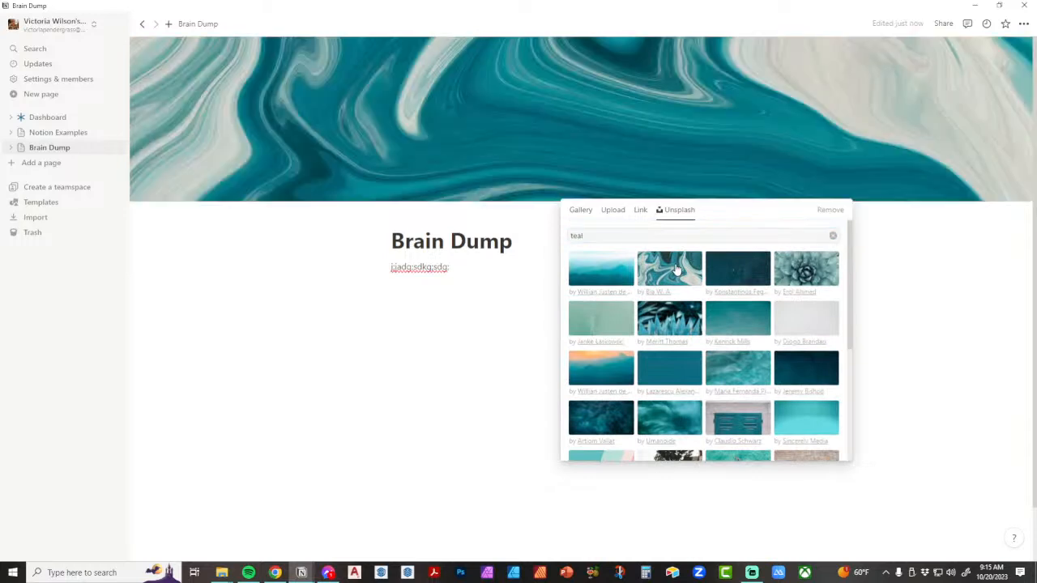
left_click(782, 138)
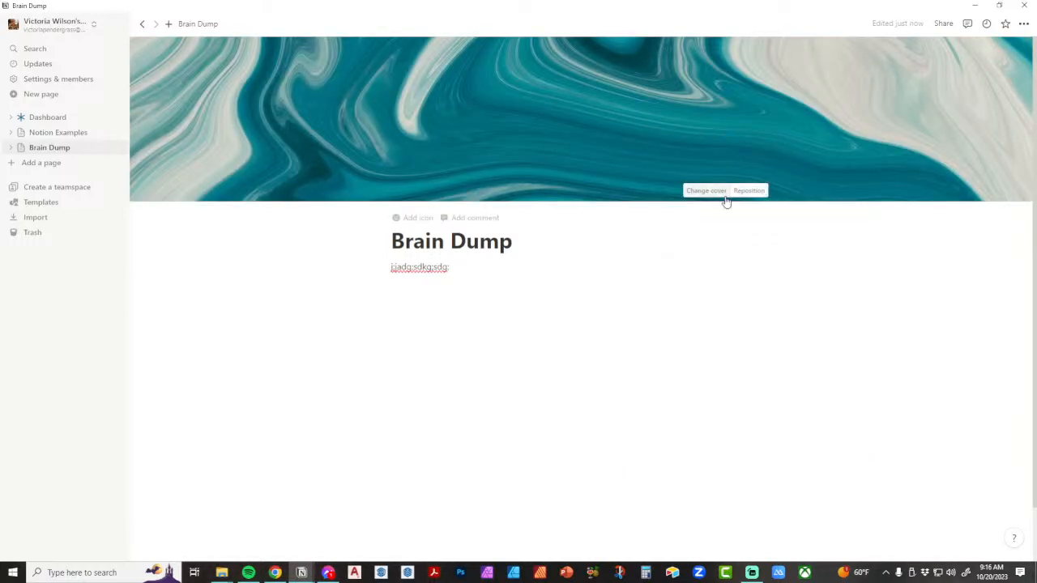
Step: Reposition the Brain Dump cover to show a different part of the teal marbled image and save the position
left_click(752, 190)
left_click_drag(845, 174, 818, 146)
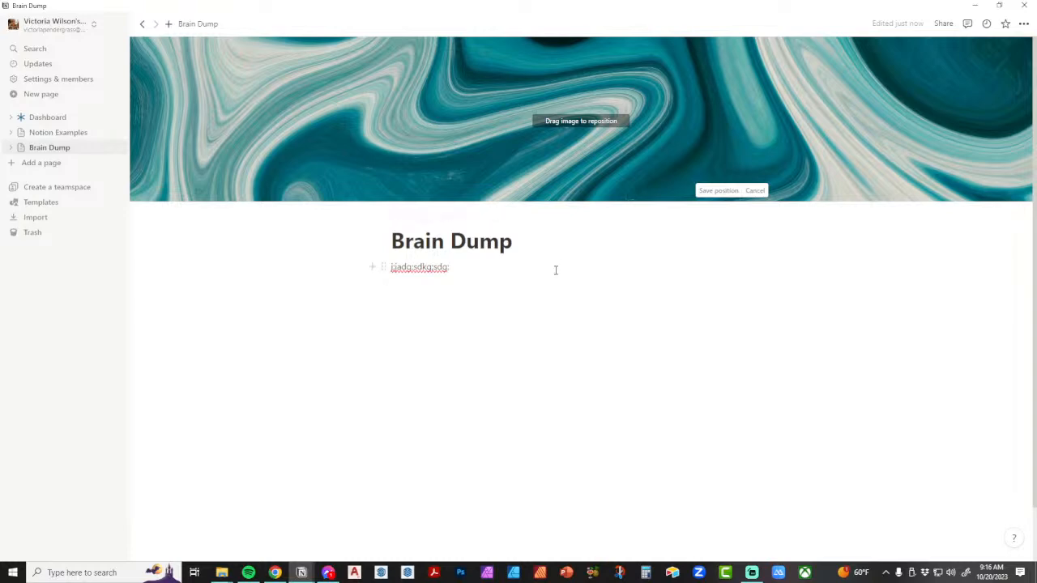
left_click(719, 192)
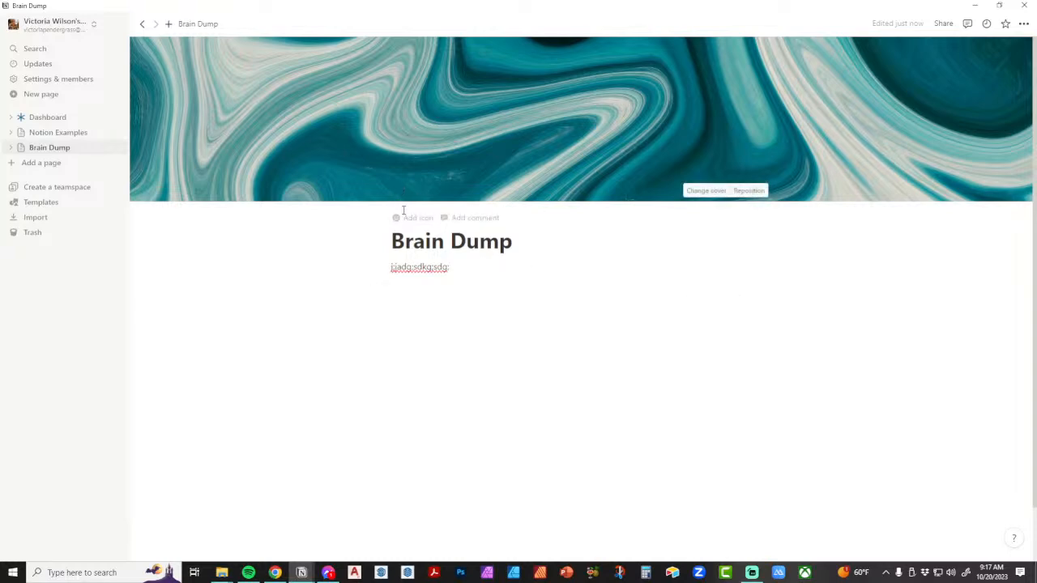
Step: Add an icon to the Brain Dump page, search the built-in icons for "heart" and choose the solid heart in pink
left_click(413, 217)
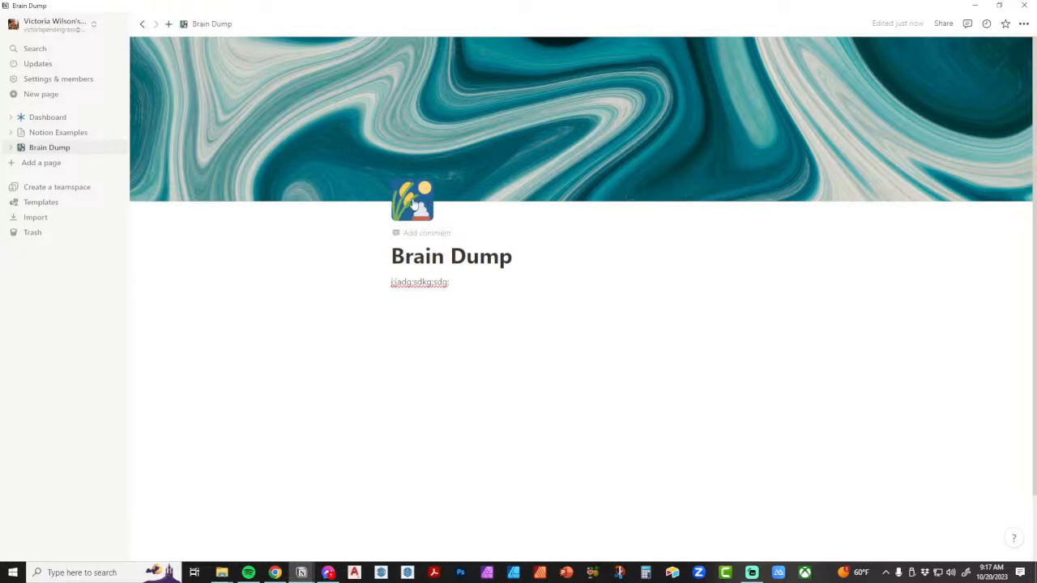
left_click(413, 206)
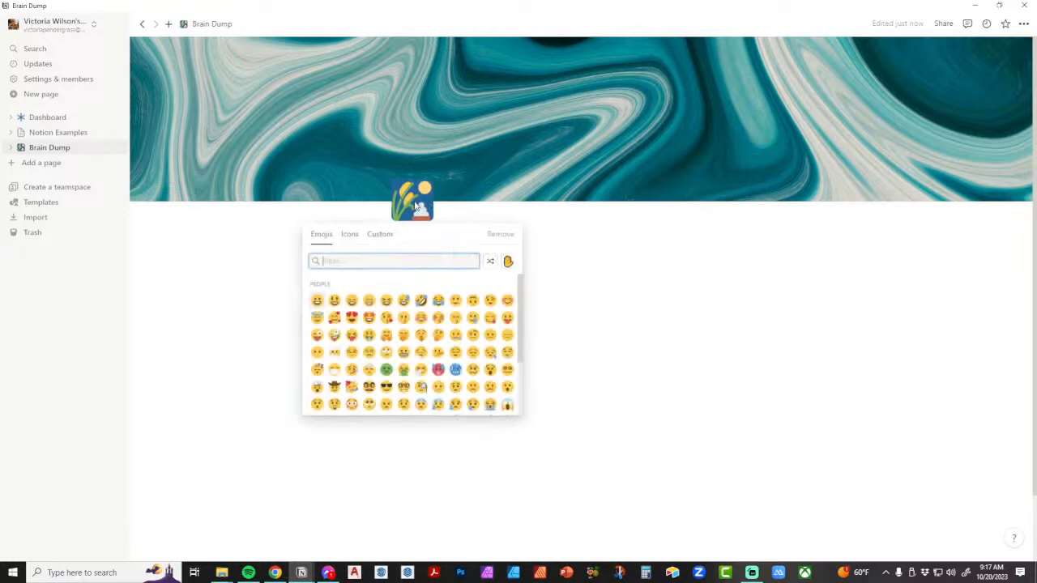
left_click(348, 238)
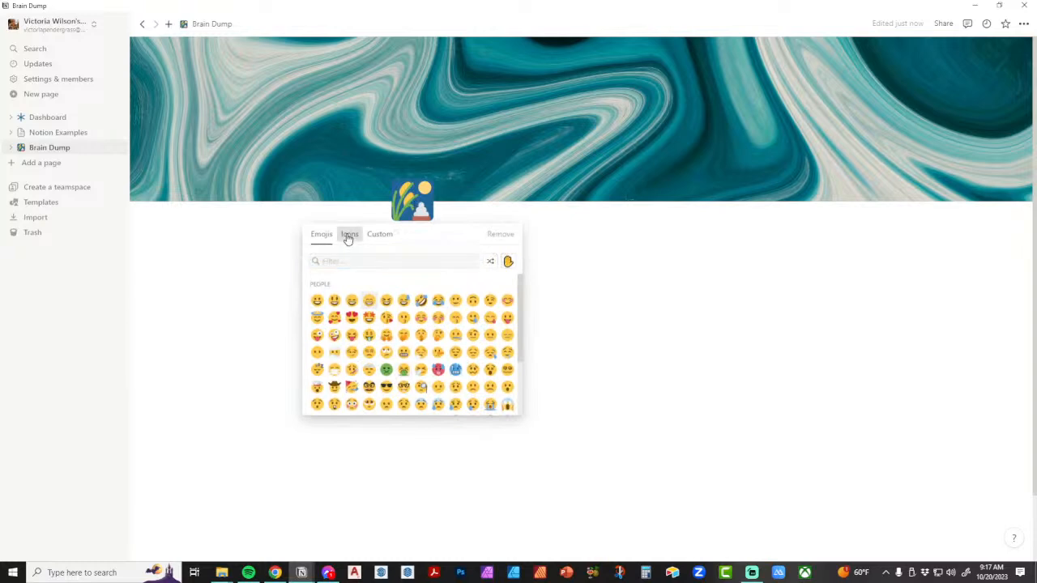
left_click(348, 236)
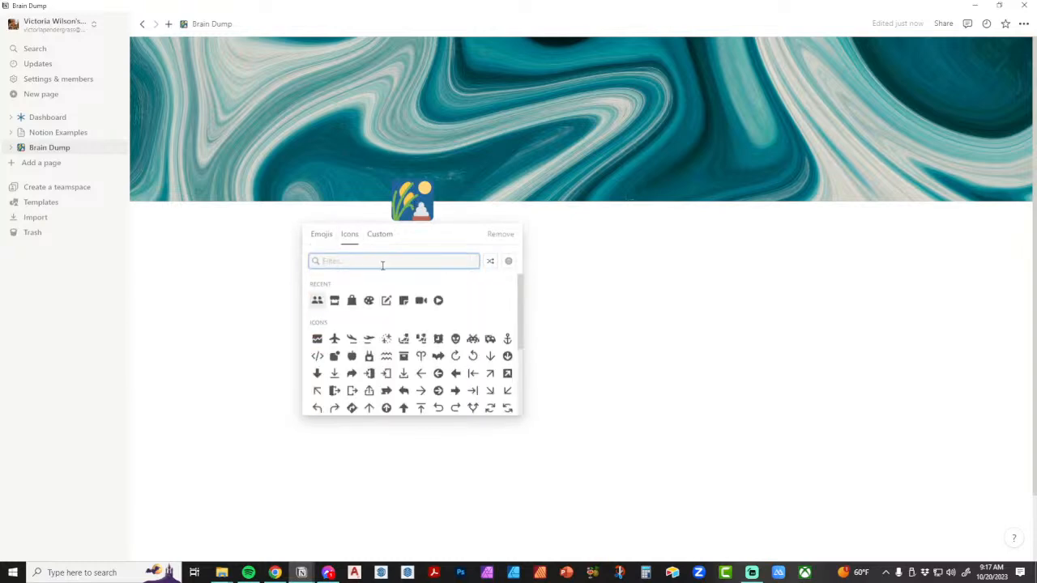
type("heart")
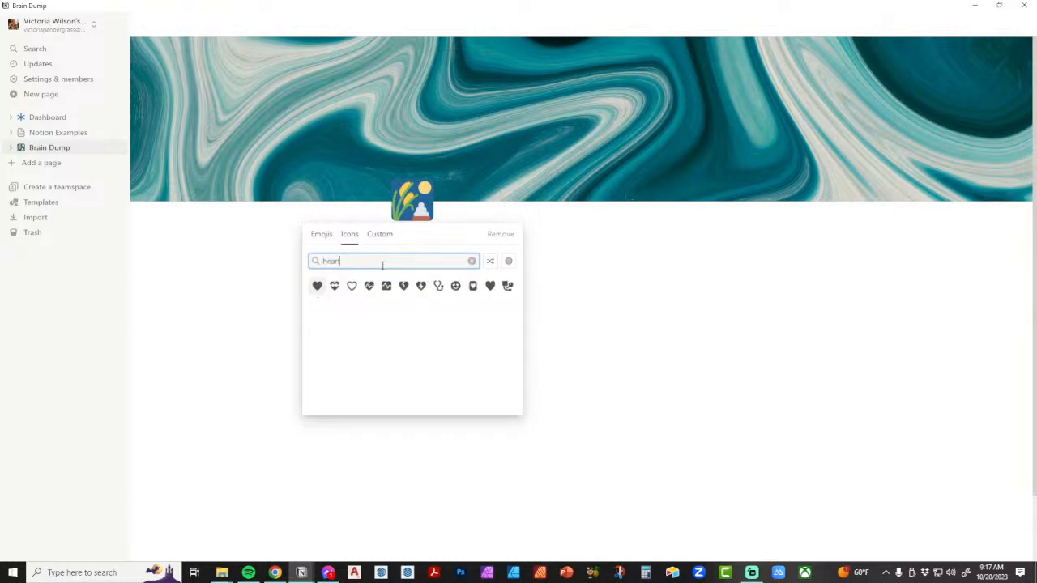
mouse_move(317, 291)
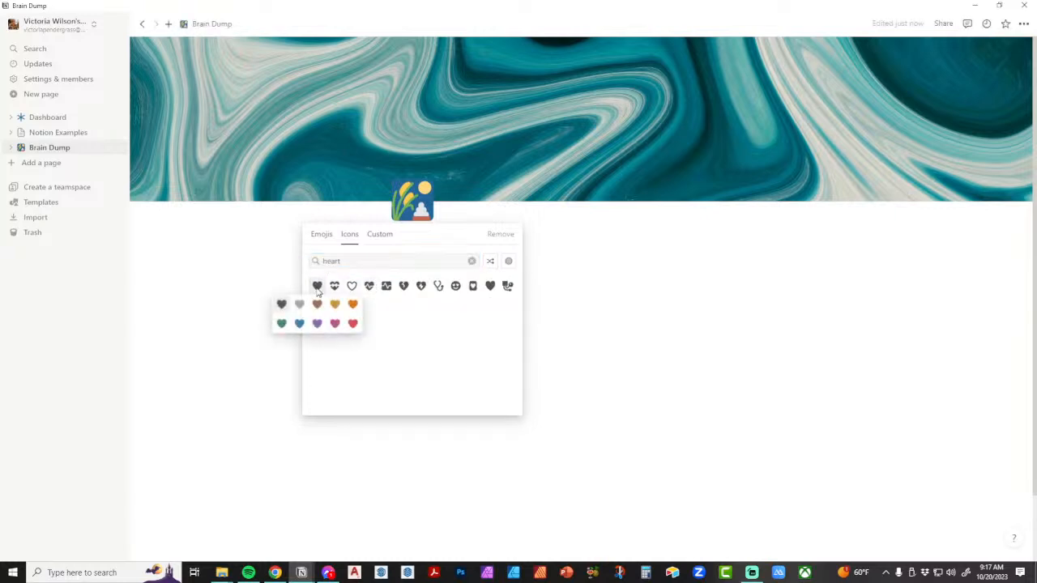
left_click(335, 324)
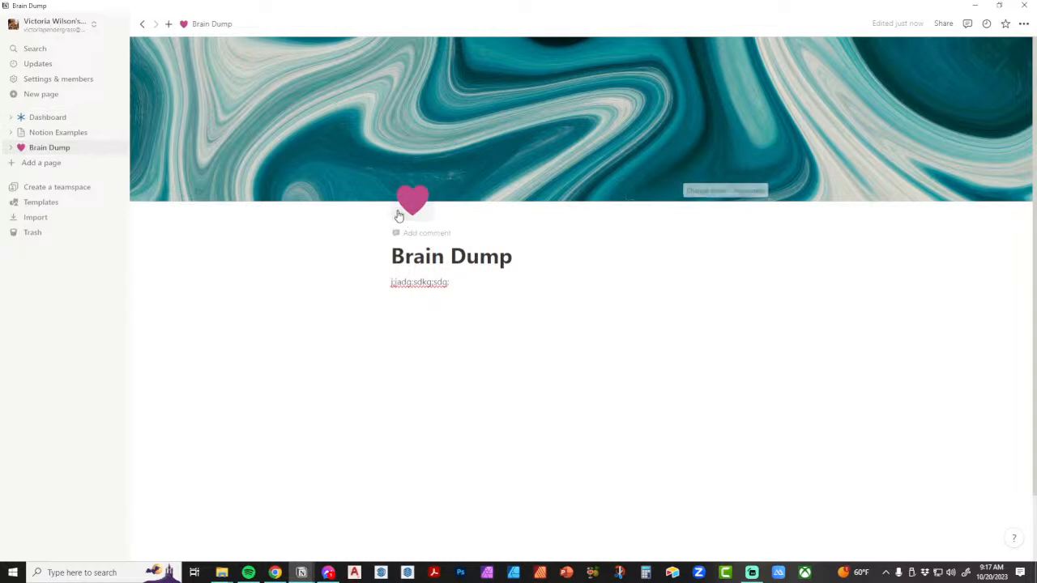
Step: Remove the Brain Dump page's icon and assign the pink heart again from the page's entry in the page list
left_click(413, 201)
left_click(502, 235)
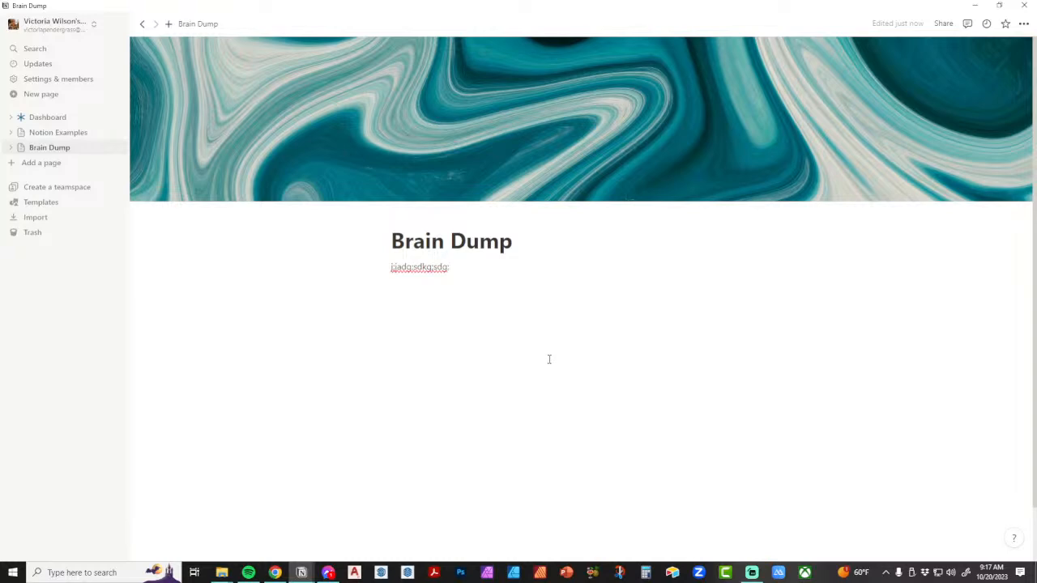
left_click(22, 152)
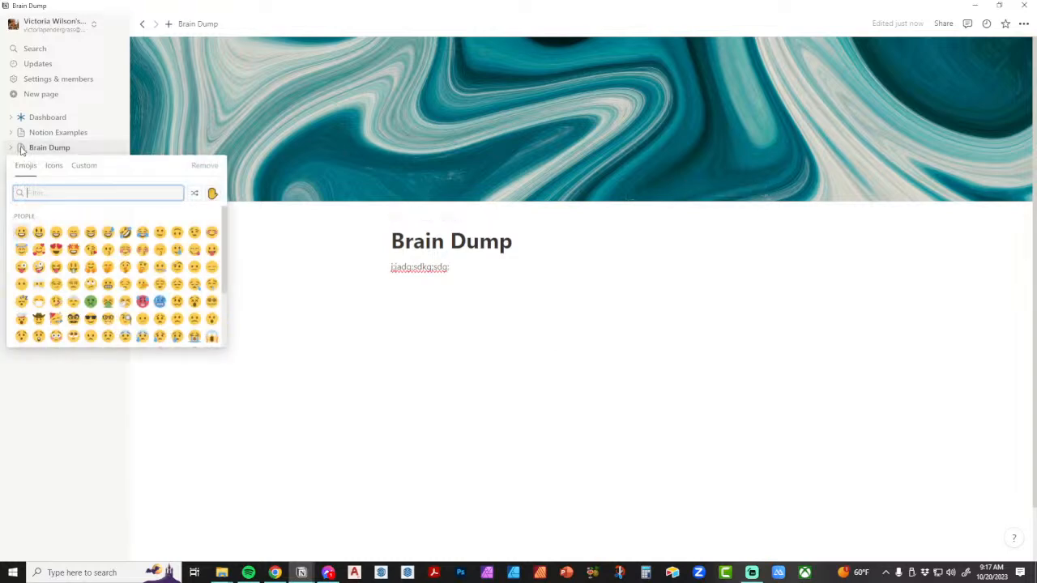
left_click(52, 166)
mouse_move(21, 232)
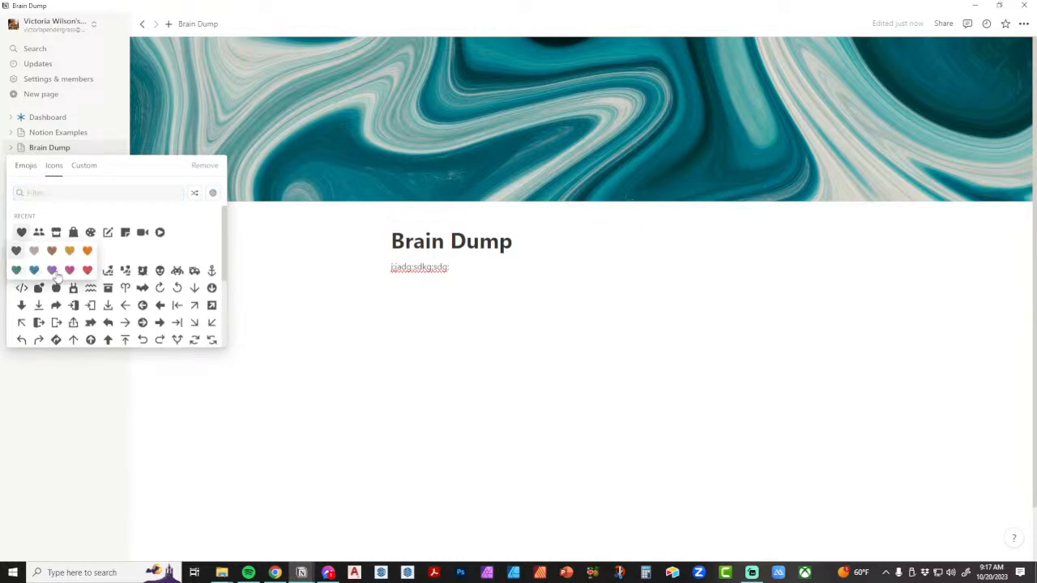
left_click(70, 270)
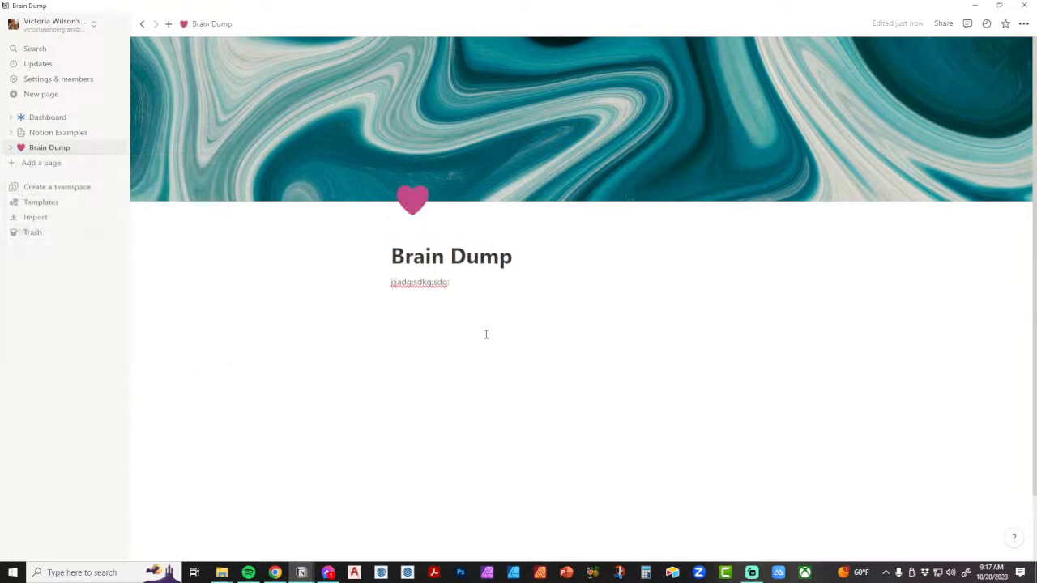
Step: Start uploading a custom icon for the page and browse through For Sale, Collections and 202302_Peony-Promises to the Peony-Promises_Decorative-Sticker-Book folder
left_click(415, 200)
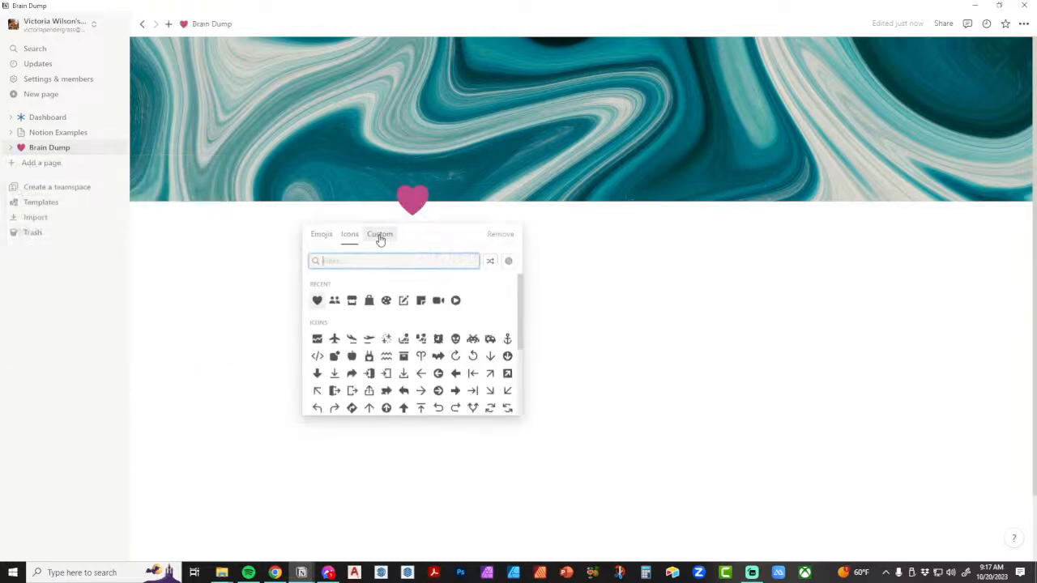
left_click(380, 237)
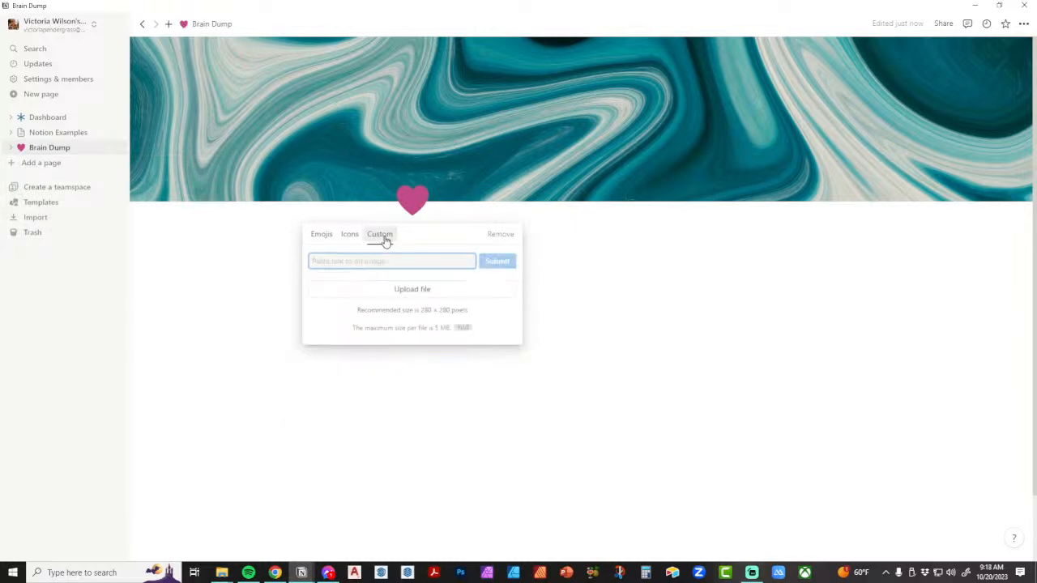
left_click(458, 295)
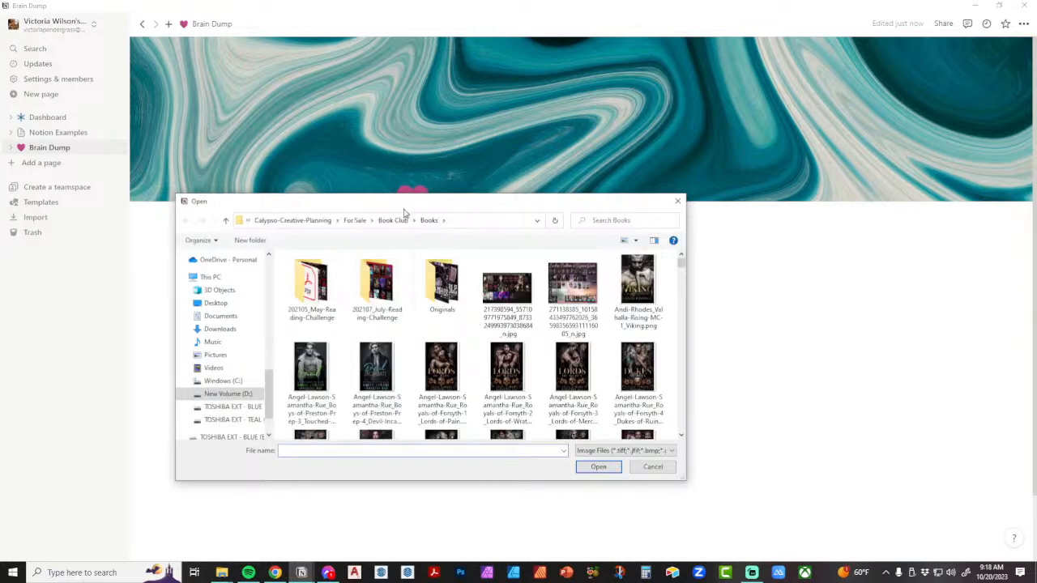
left_click(355, 221)
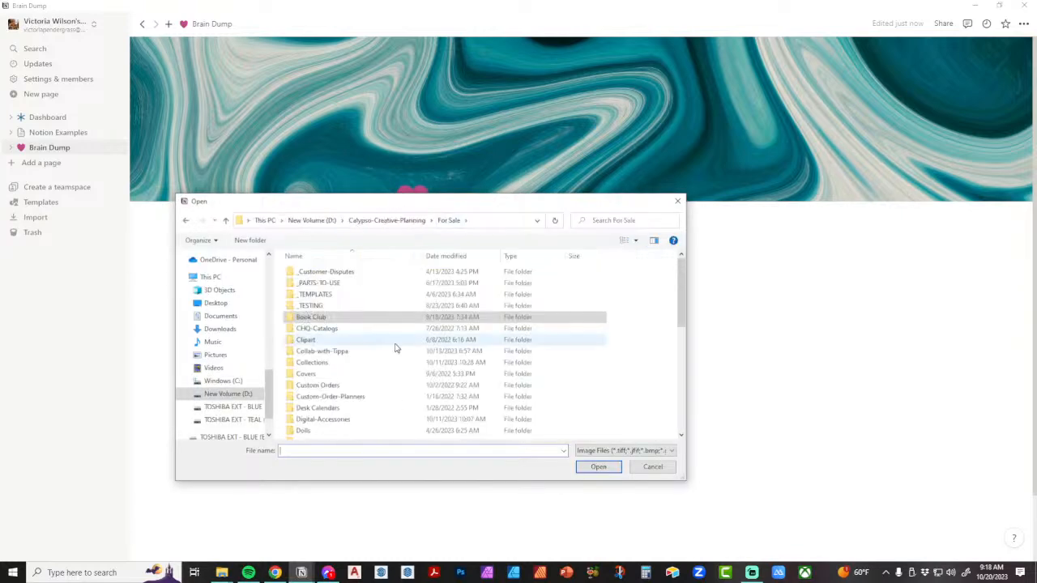
double_click(358, 362)
scroll(419, 370, "down", 5)
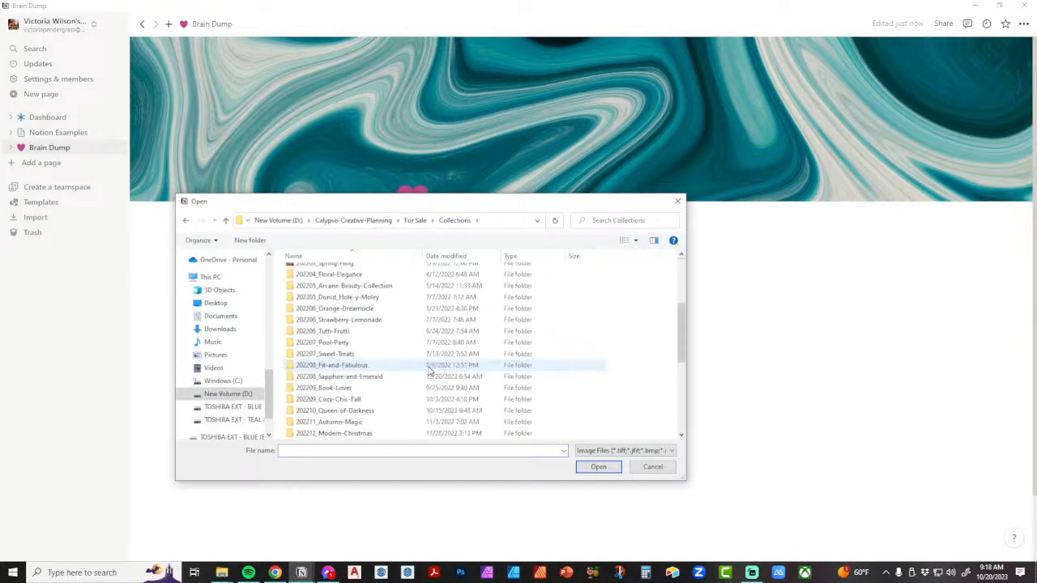
scroll(364, 375, "down", 2)
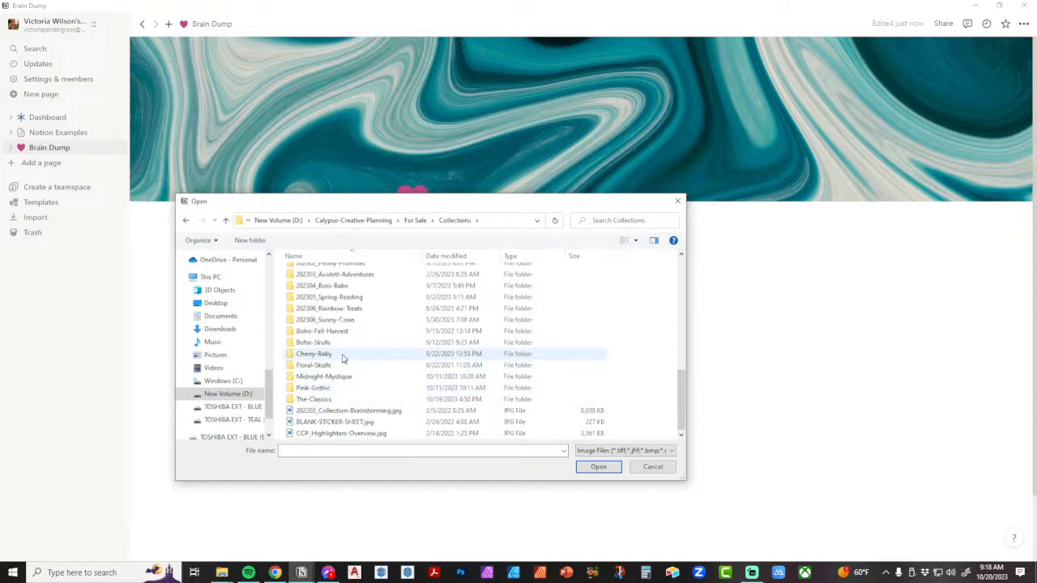
scroll(364, 375, "up", 2)
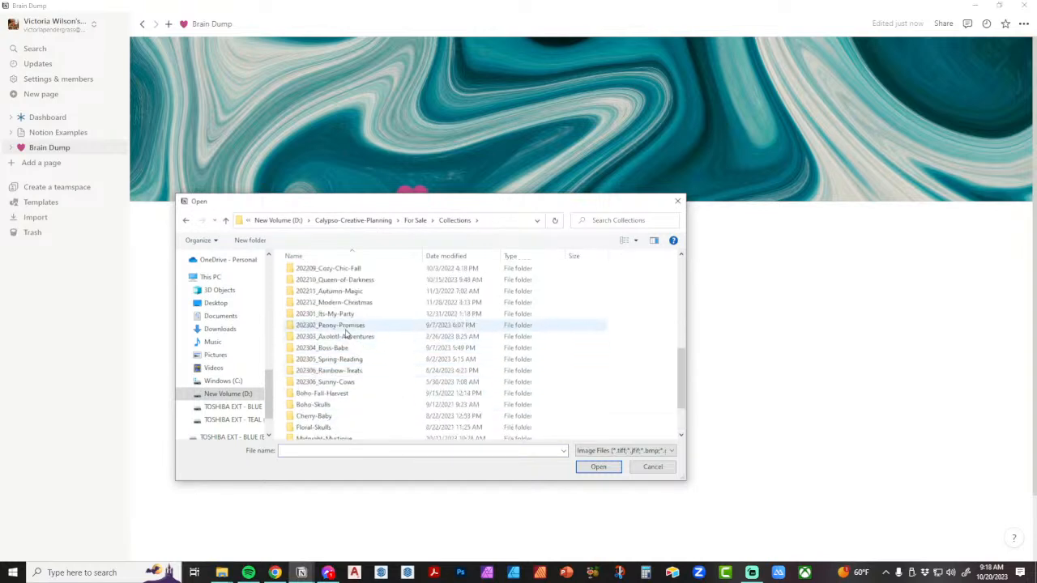
double_click(344, 328)
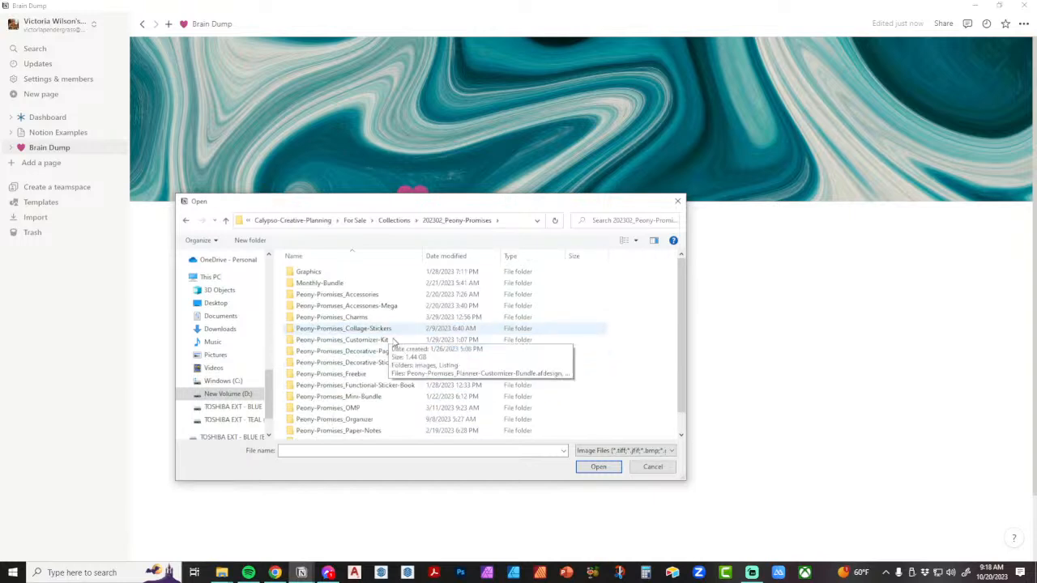
scroll(405, 392, "down", 1)
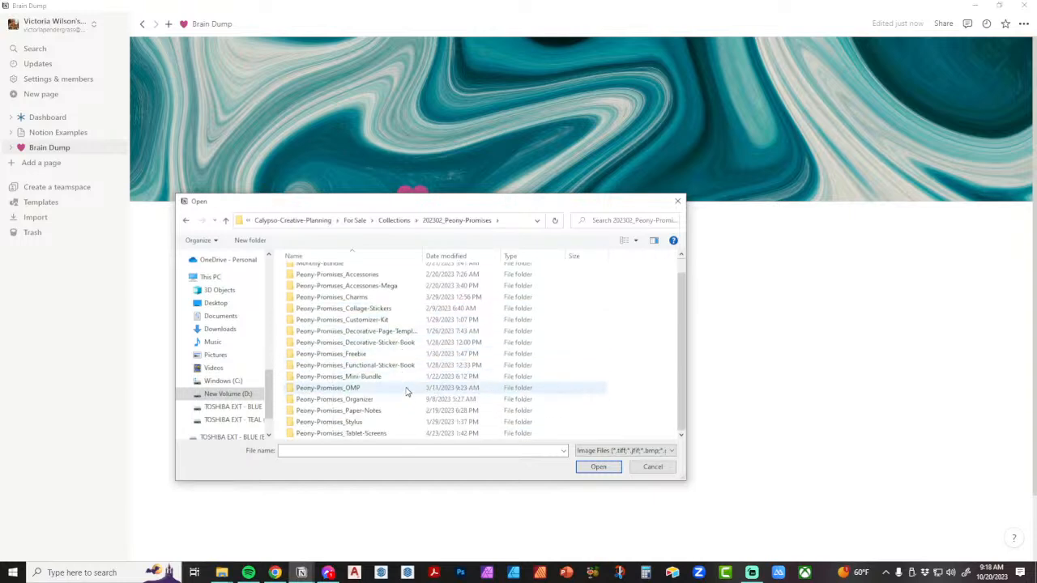
double_click(366, 344)
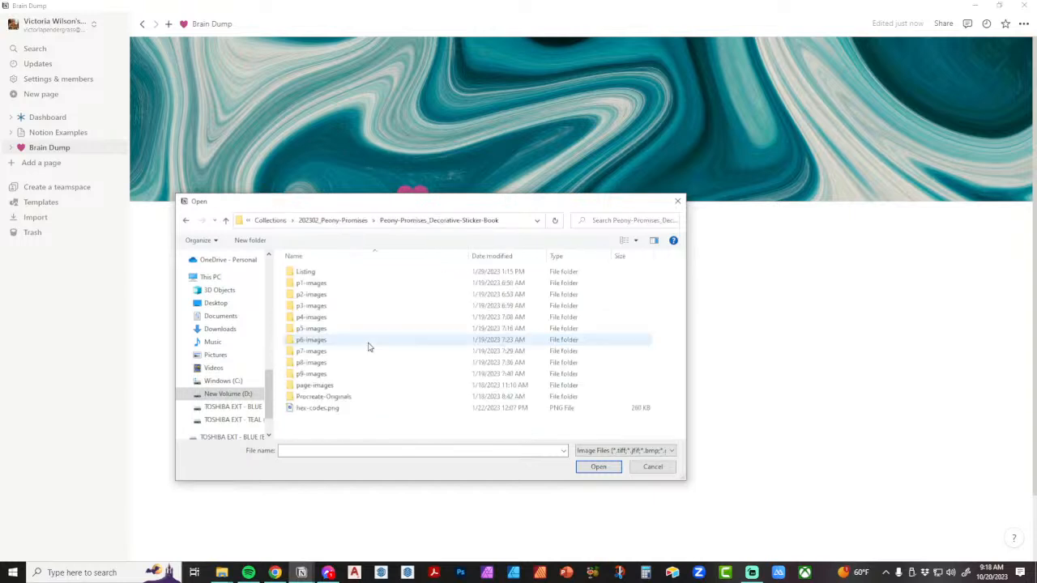
Step: Look through the p1-images, p2-images, p3-images and p4-images folders for a suitable icon picture
double_click(324, 284)
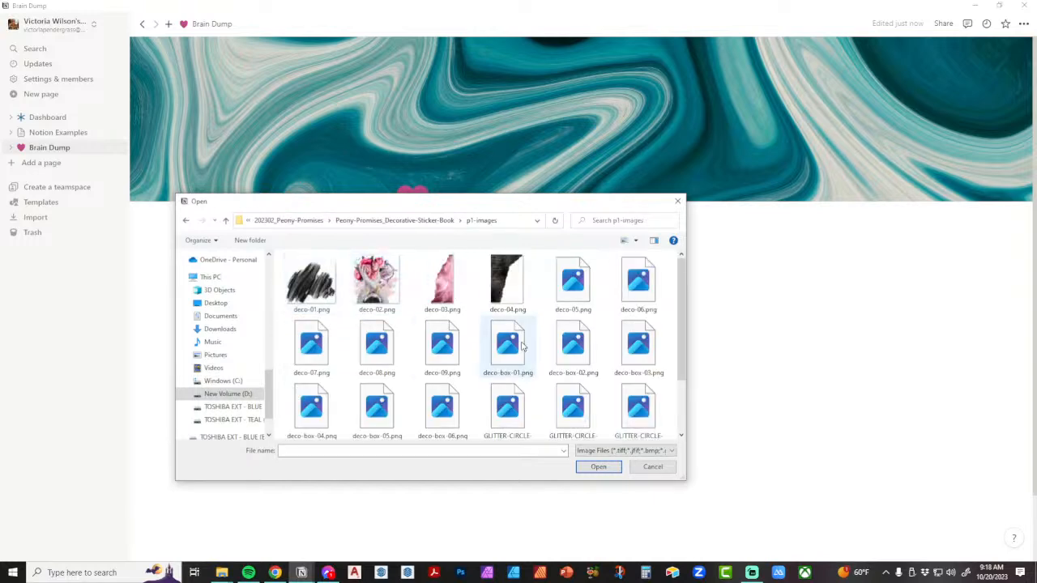
scroll(541, 356, "down", 1)
scroll(540, 355, "up", 1)
scroll(540, 356, "down", 1)
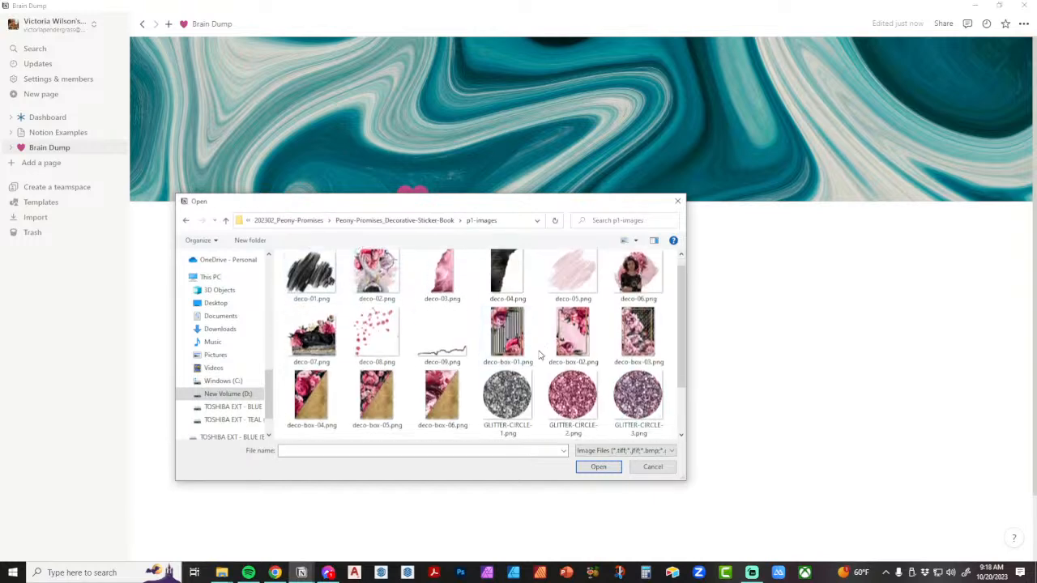
scroll(540, 355, "down", 1)
left_click(394, 220)
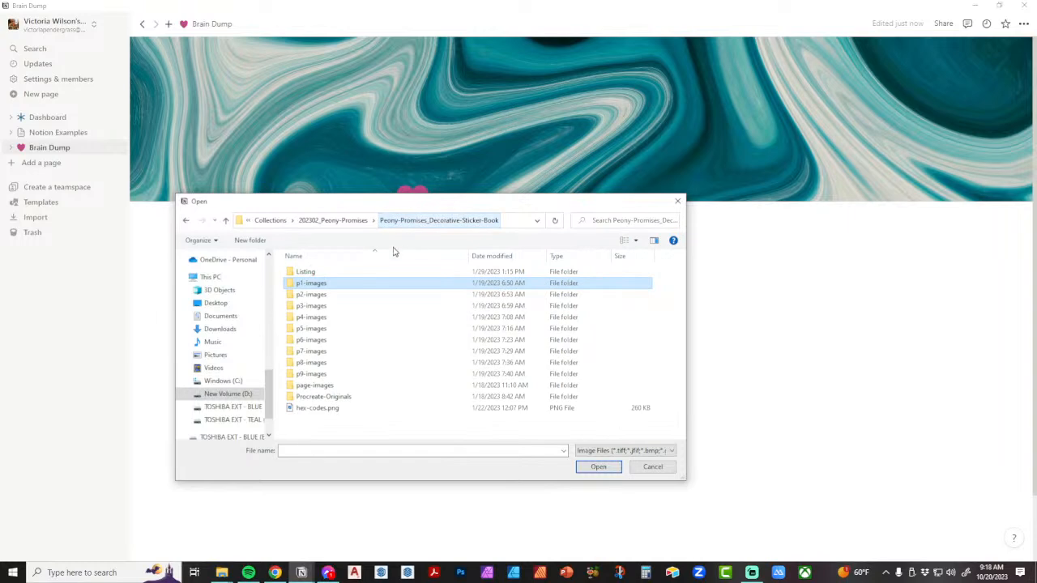
double_click(331, 296)
scroll(428, 331, "down", 3)
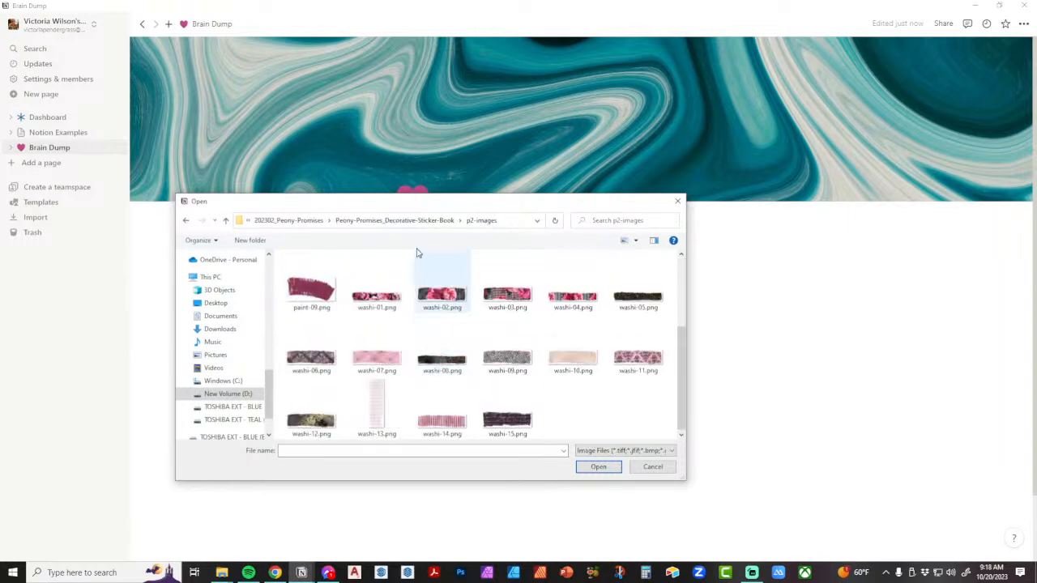
left_click(394, 220)
double_click(324, 306)
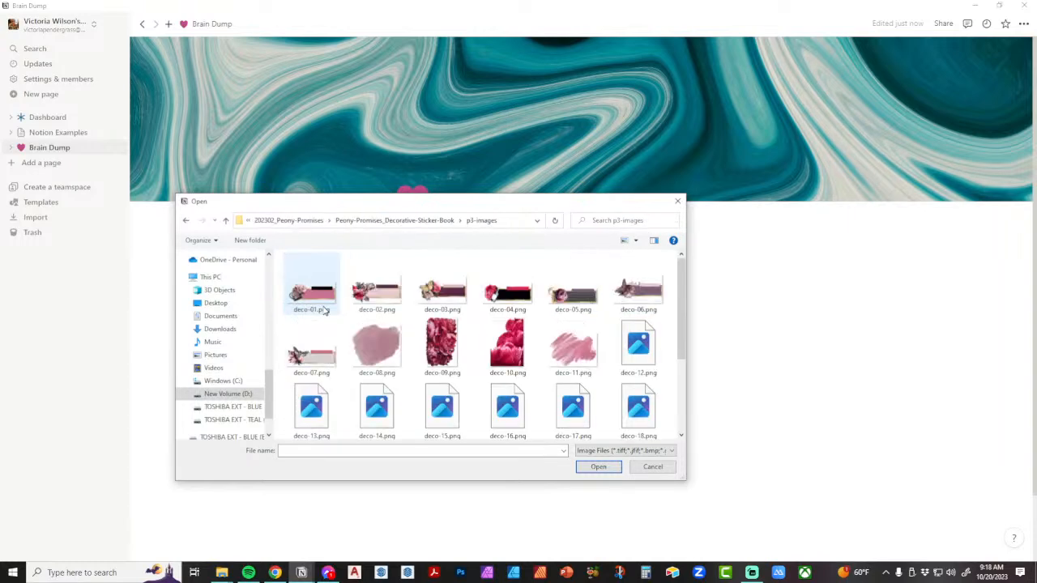
left_click(394, 221)
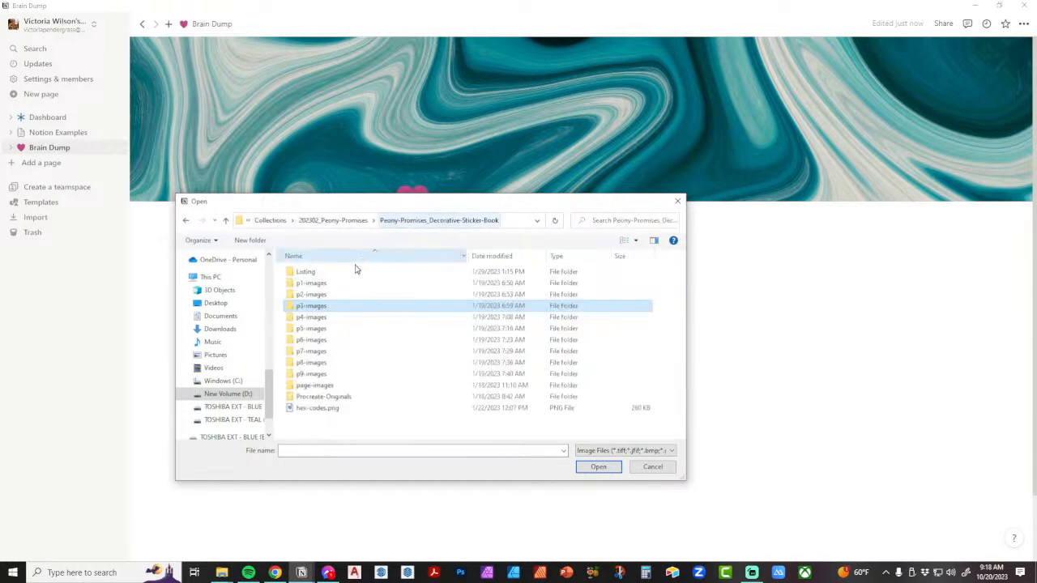
double_click(338, 317)
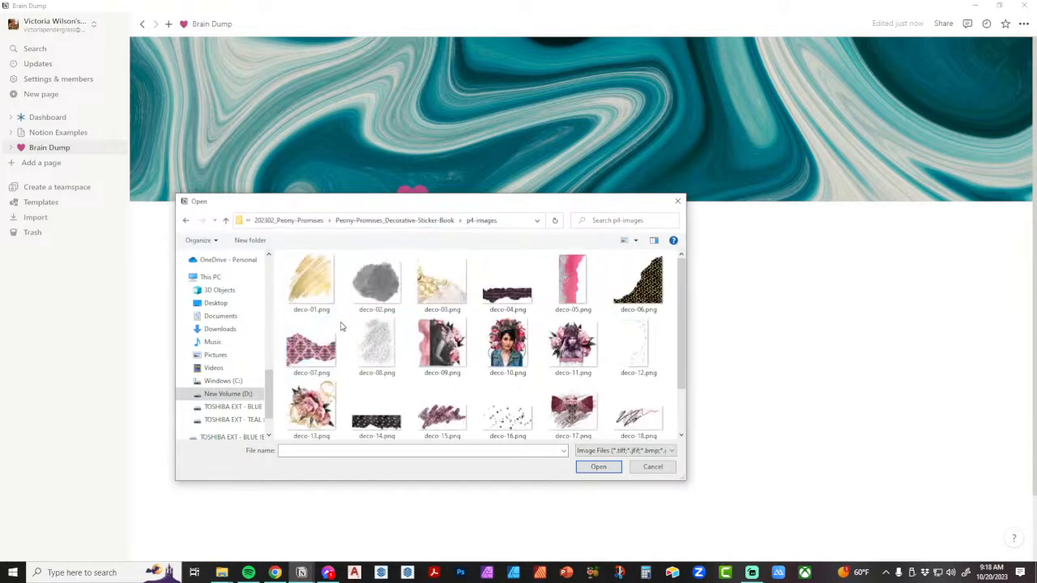
scroll(347, 327, "down", 2)
left_click(395, 221)
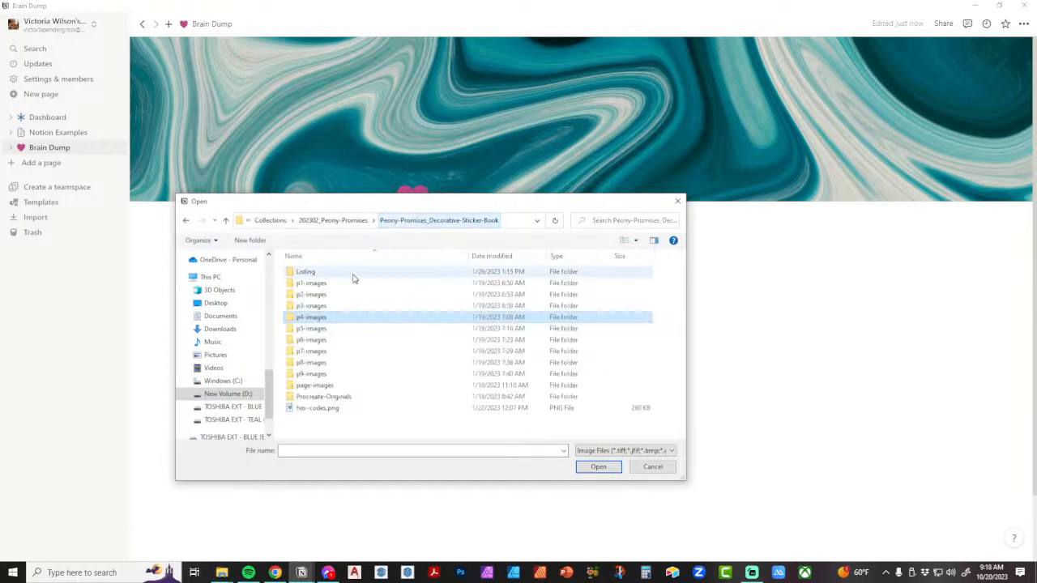
Step: Upload circle-2.png from the p5-images folder as the Brain Dump page's custom icon
left_click(333, 330)
double_click(334, 332)
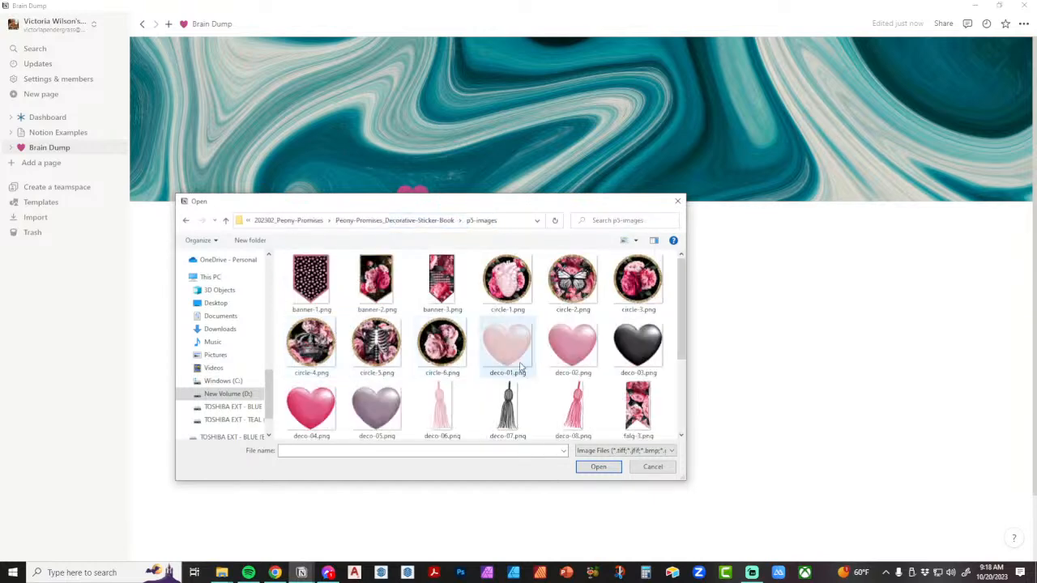
left_click(574, 277)
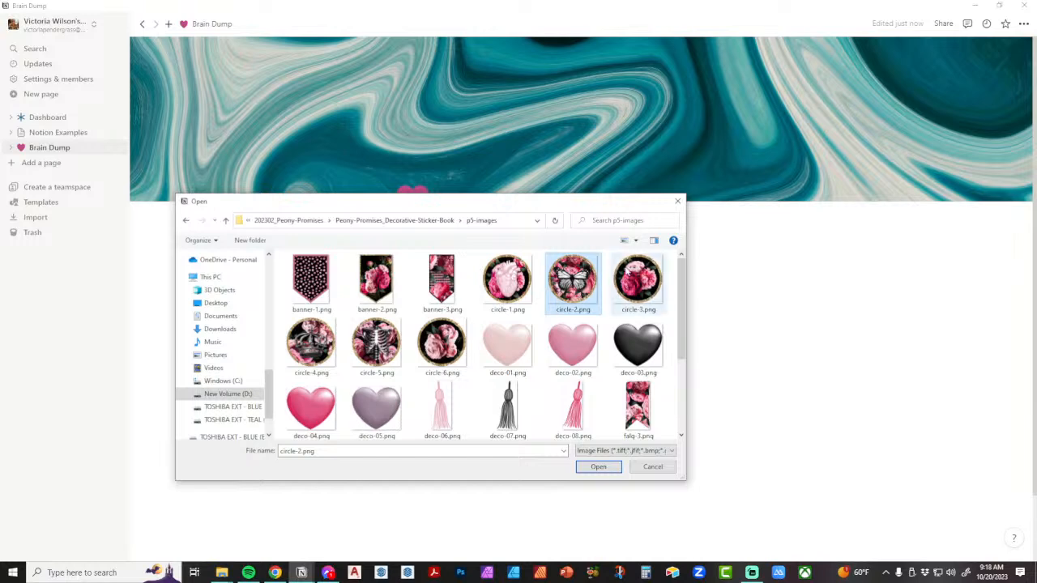
double_click(582, 294)
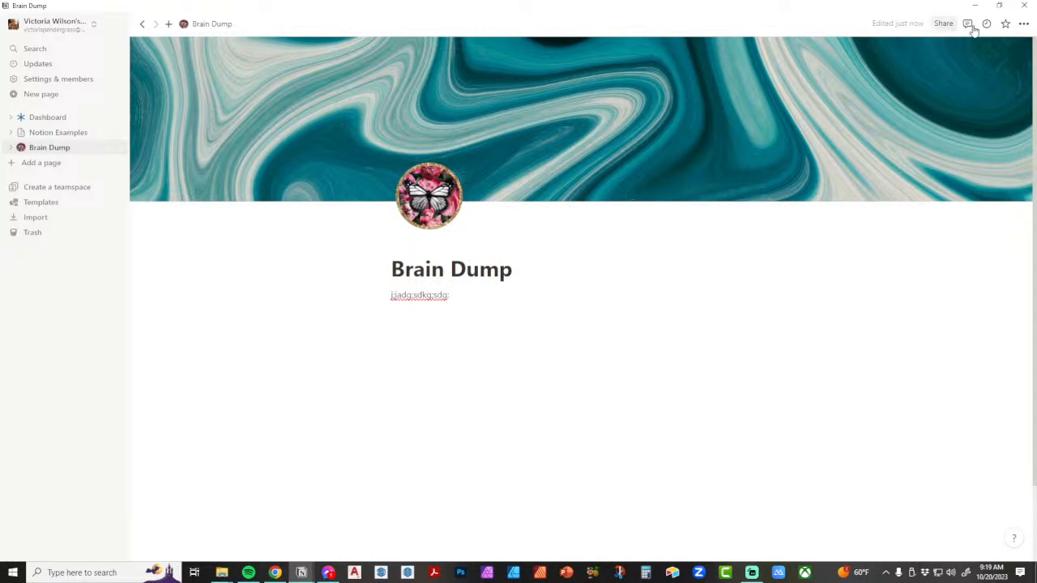
Step: Try the Serif and Mono font styles on the Brain Dump page and set it to Serif
left_click(1024, 25)
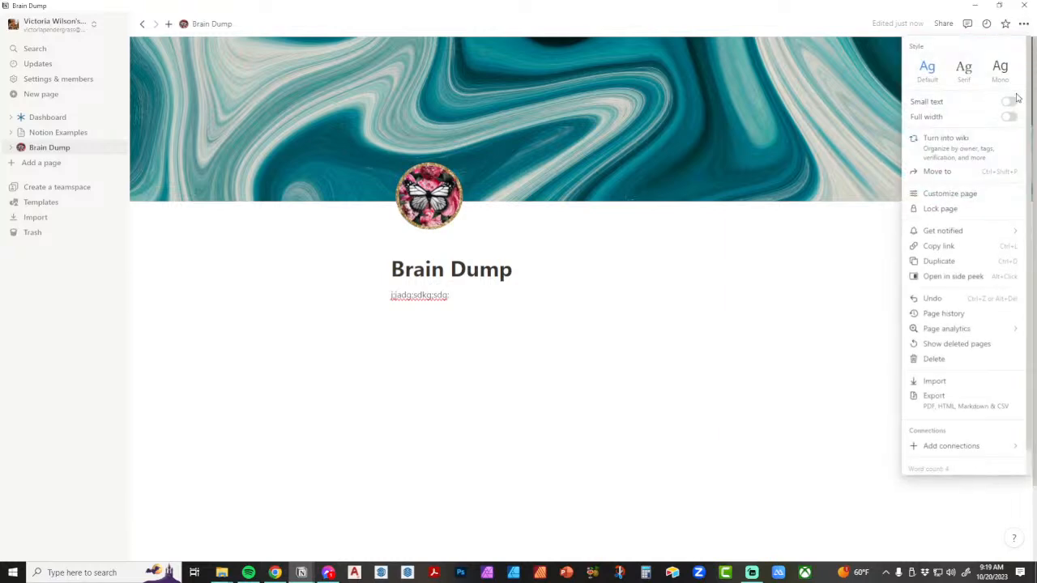
left_click(967, 80)
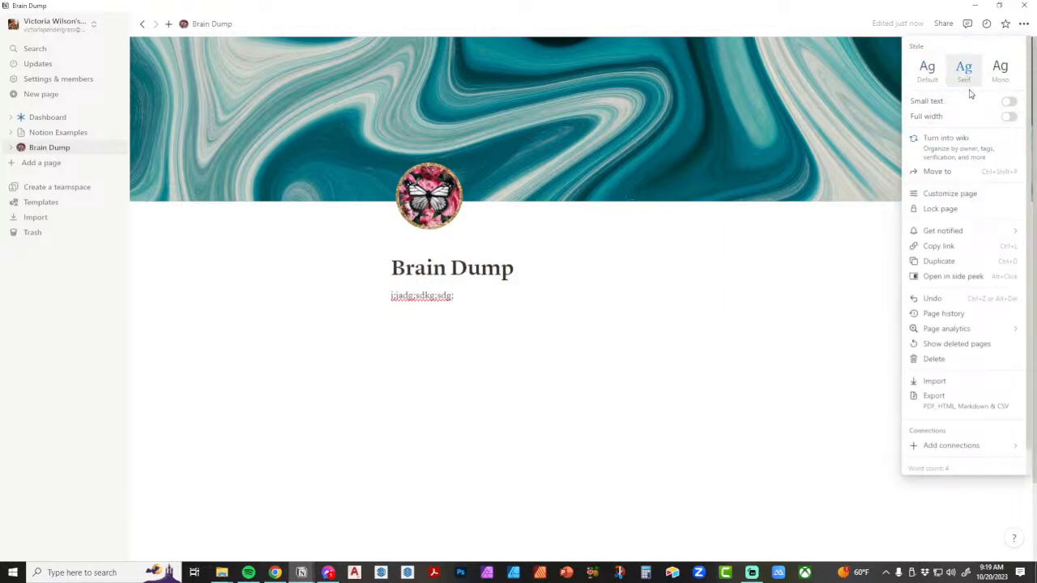
left_click(1000, 73)
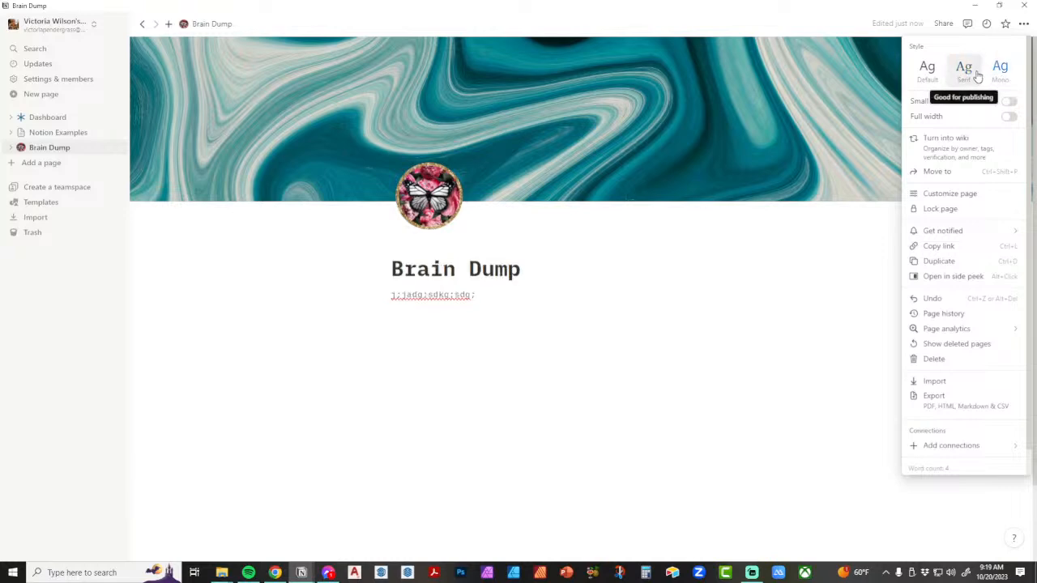
left_click(972, 75)
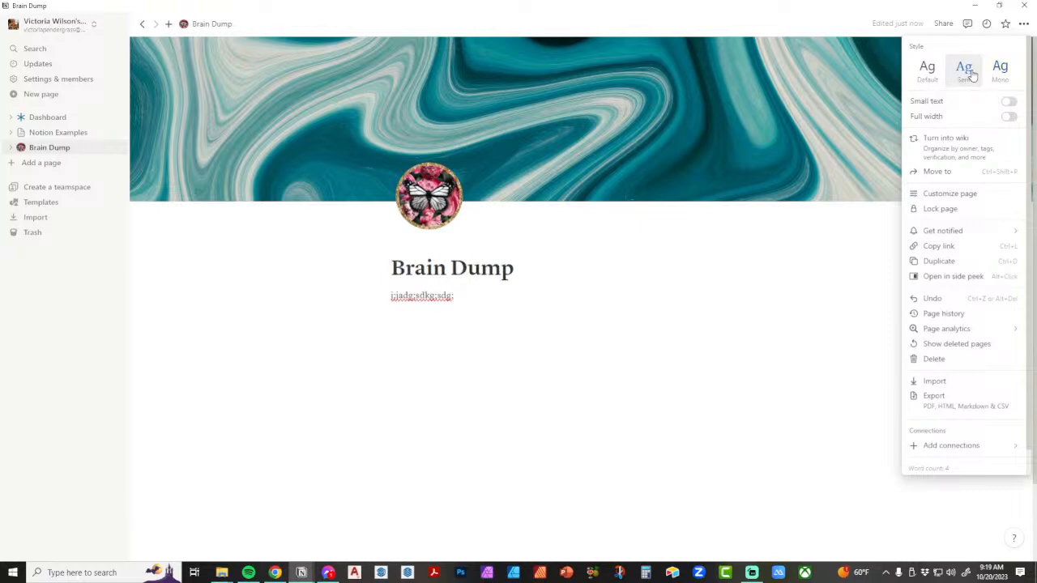
Step: Switch small text on and off again, and enable full width for the Brain Dump page
left_click(1009, 102)
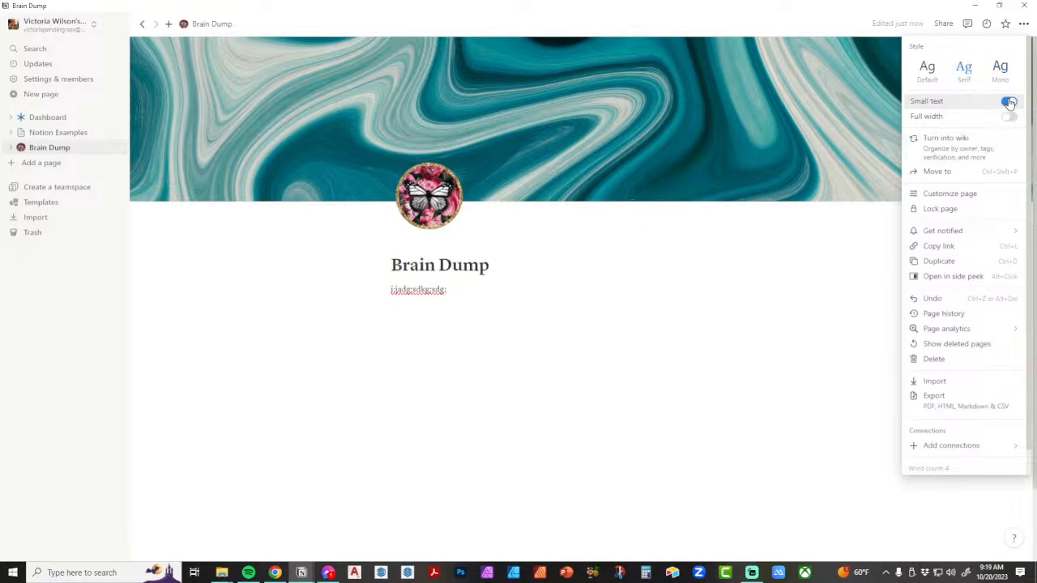
left_click(1009, 102)
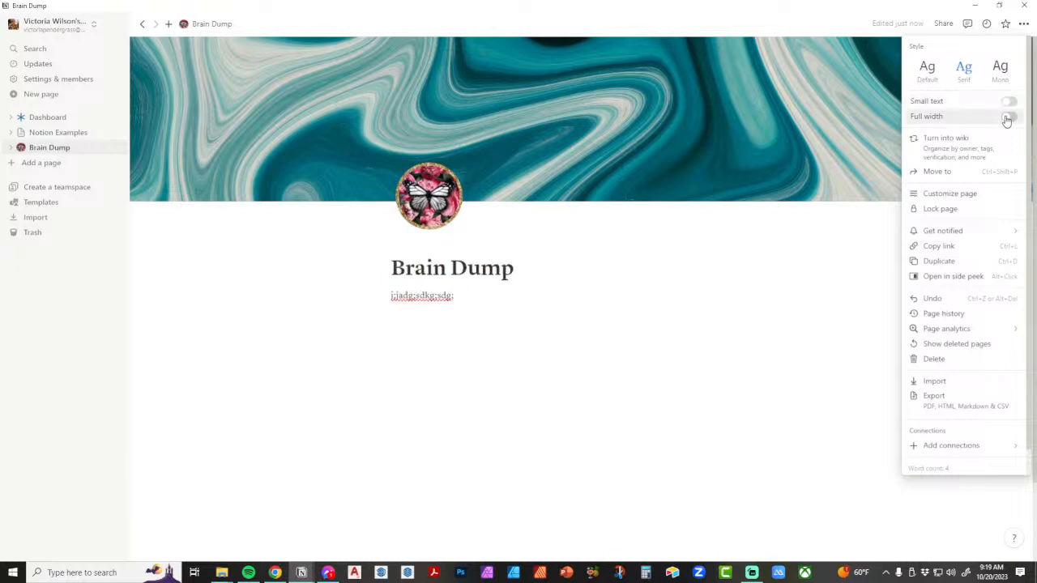
left_click(1007, 117)
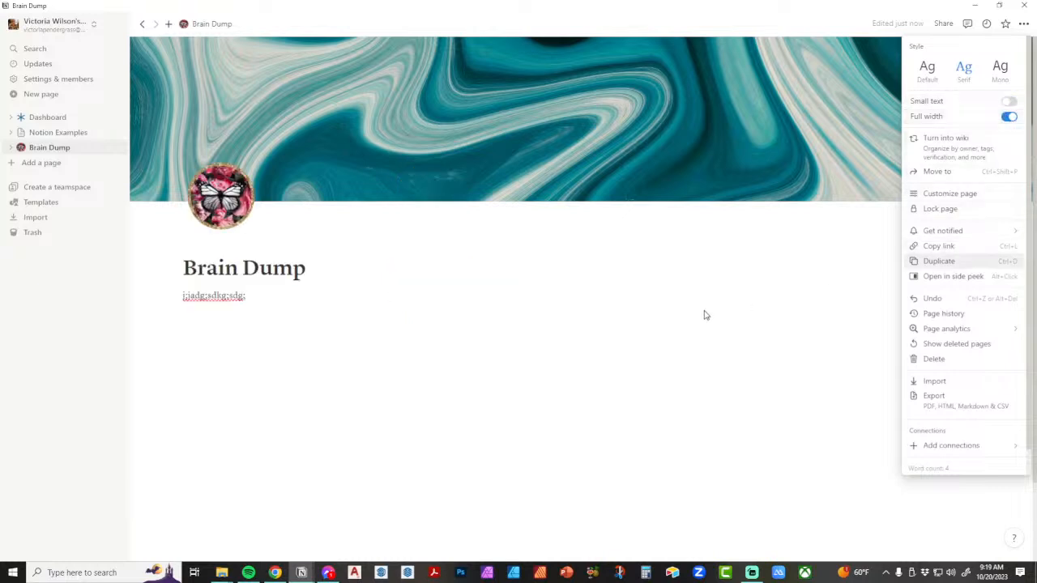
left_click(545, 336)
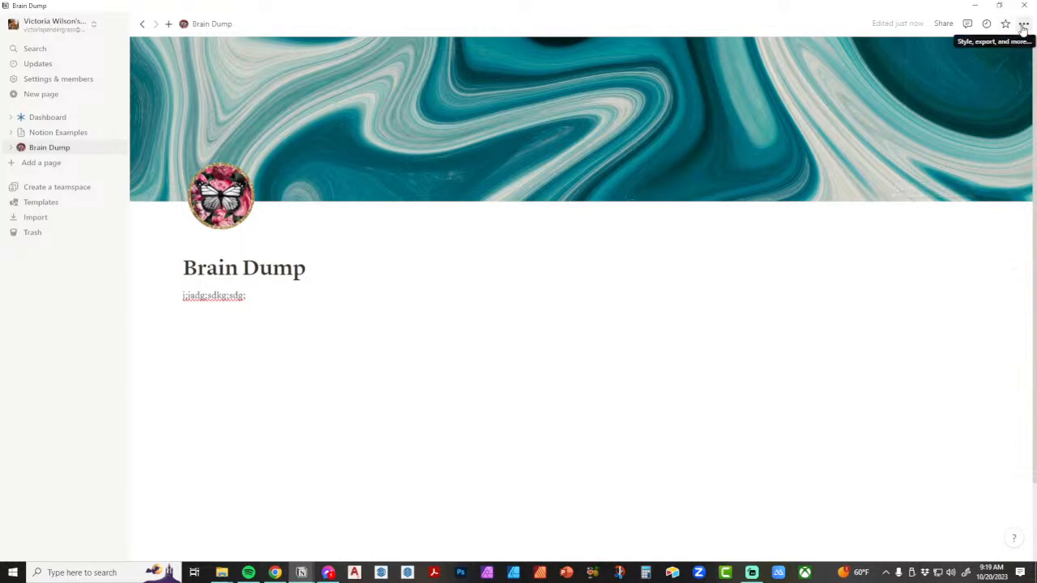
Step: Add two empty lines below the page's sample text and browse the available block types without inserting one
left_click(428, 323)
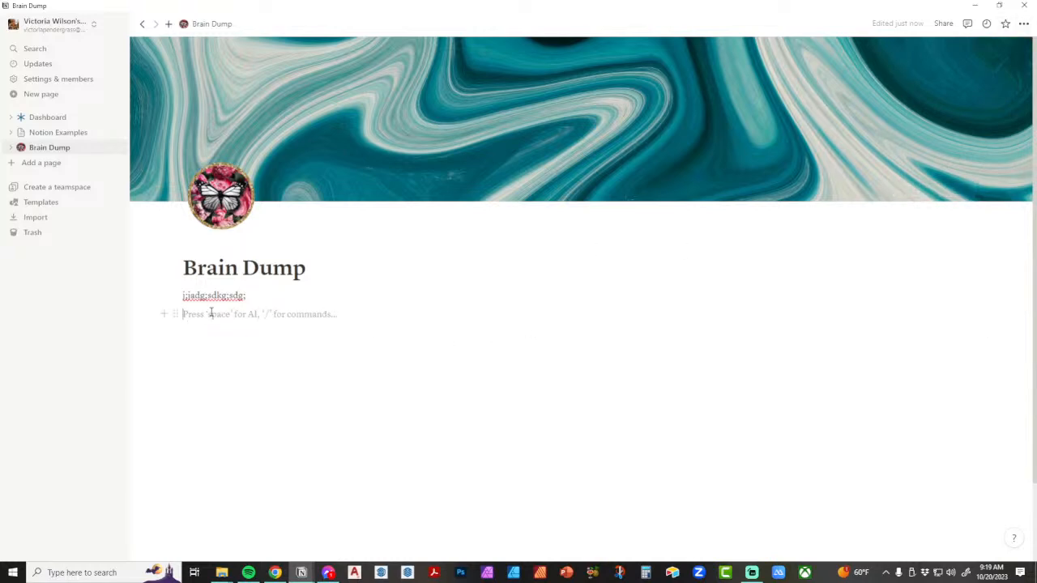
key("Return")
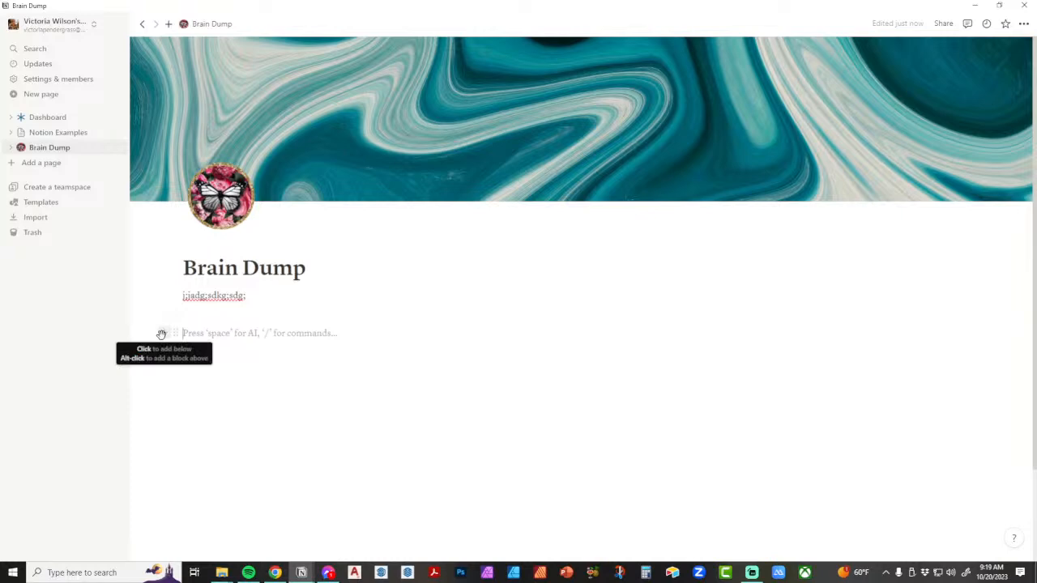
left_click(163, 332)
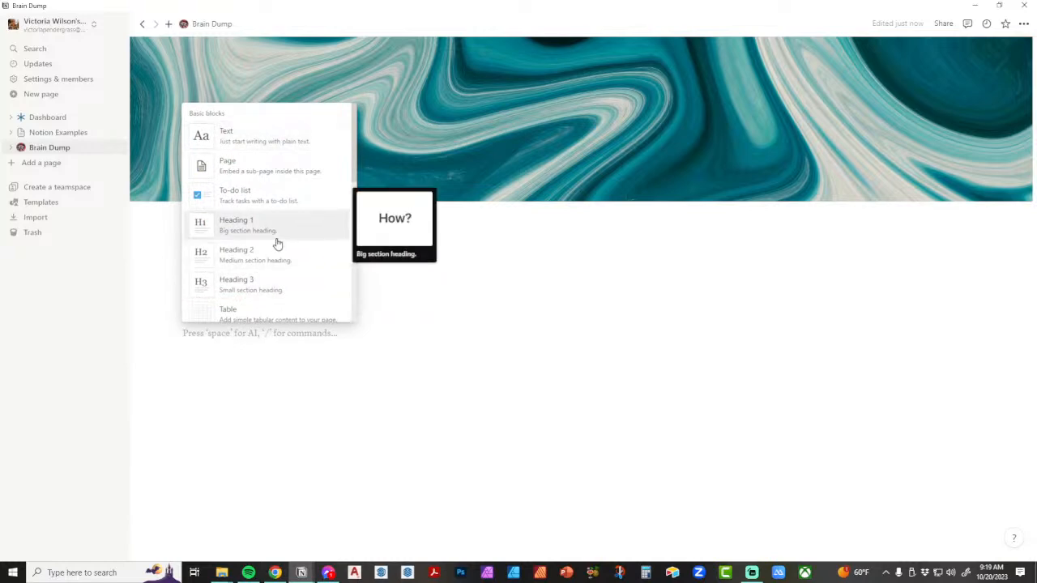
scroll(275, 241, "down", 5)
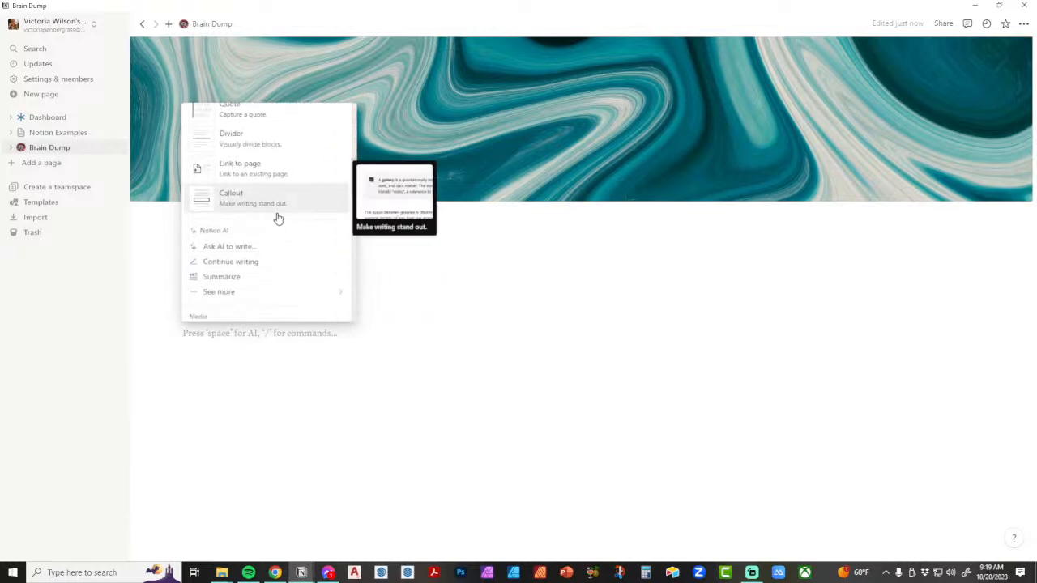
scroll(278, 214, "up", 3)
left_click(383, 319)
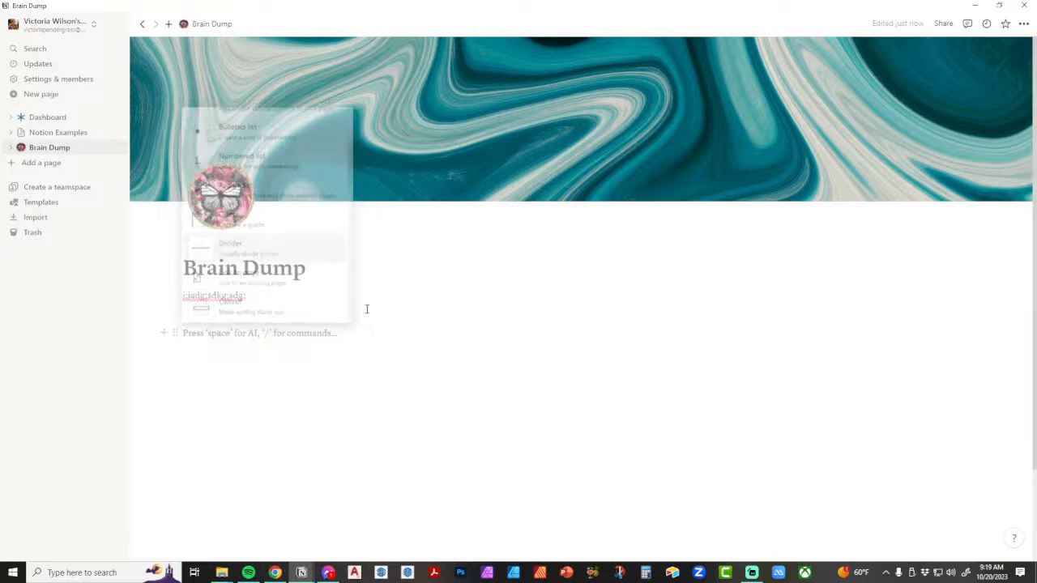
Step: Insert a Heading 1 block on the empty line below the sample text with the text "Business Thoughts"
left_click(216, 268)
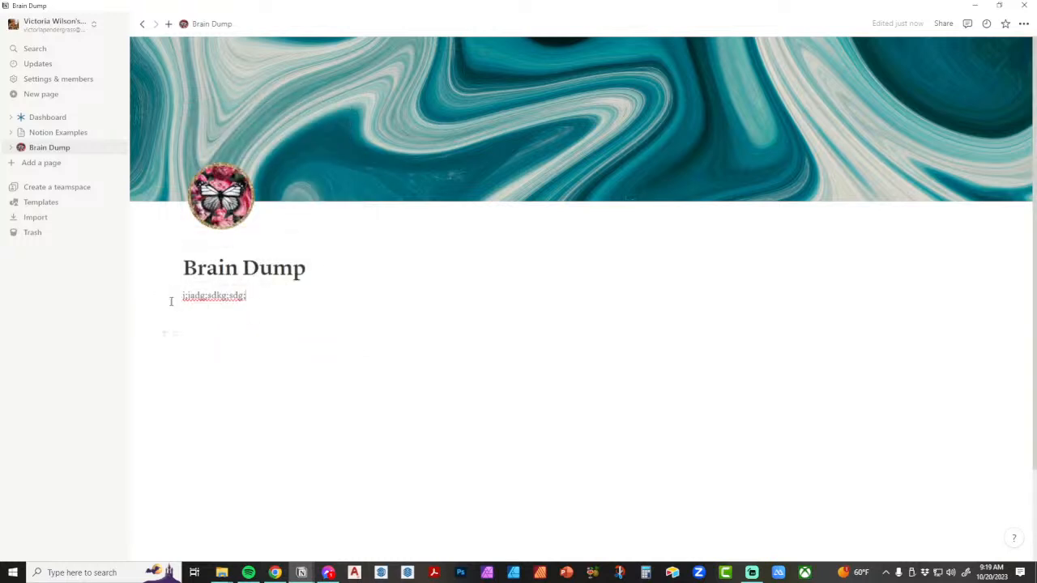
left_click(221, 333)
type("/")
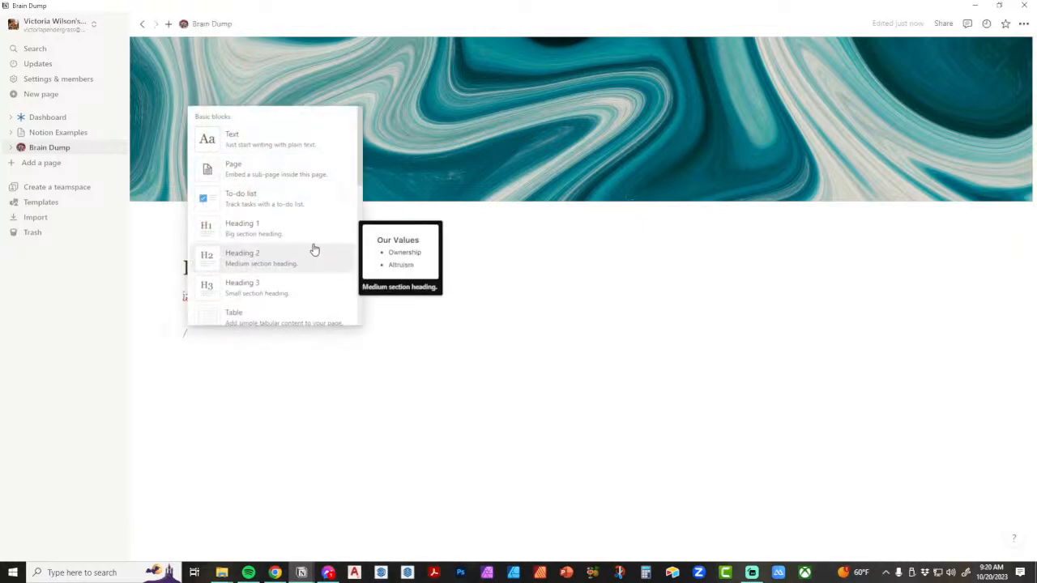
scroll(314, 249, "down", 3)
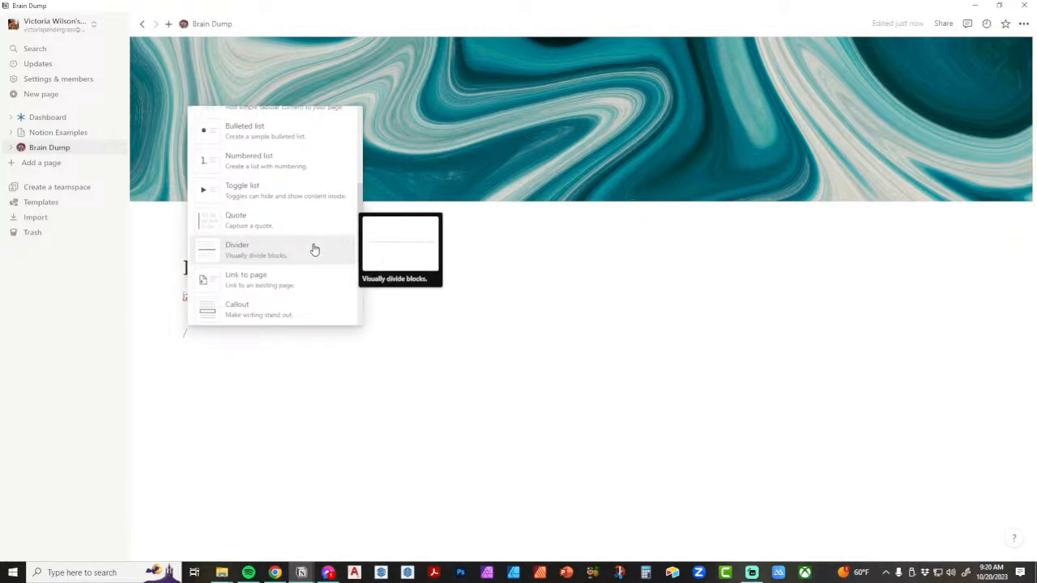
scroll(314, 250, "up", 3)
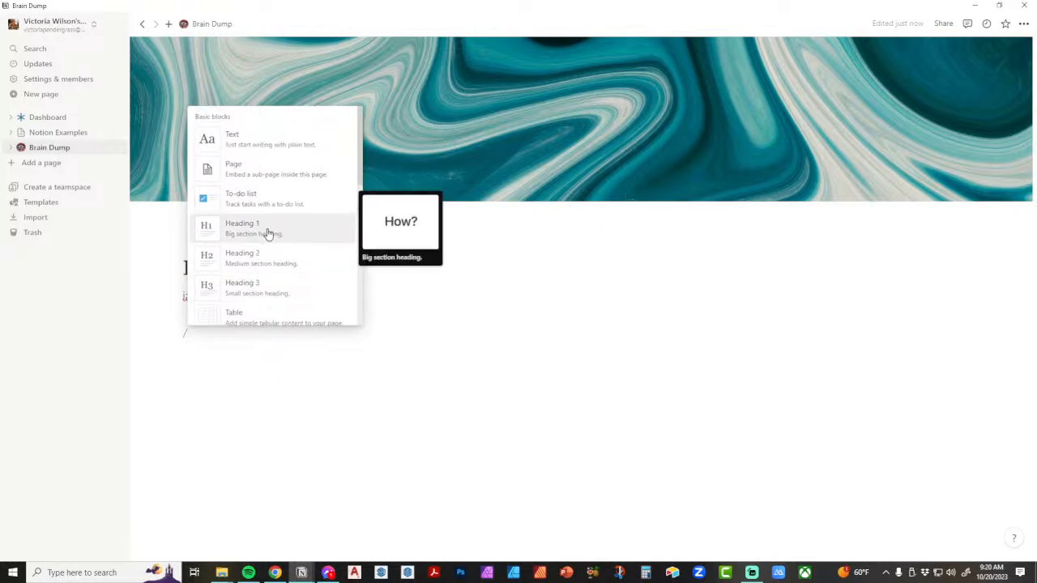
left_click(268, 234)
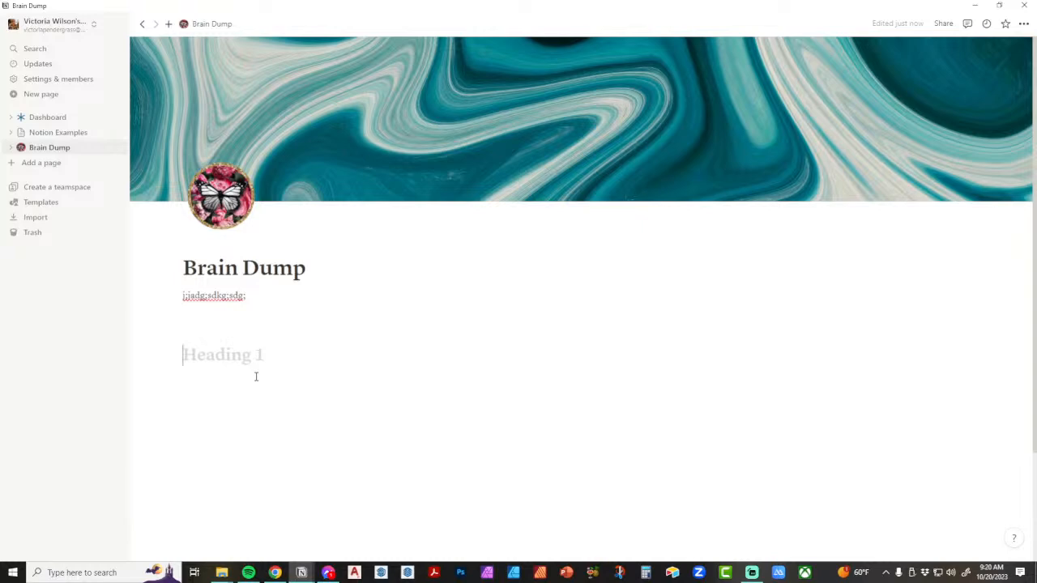
type("Business ")
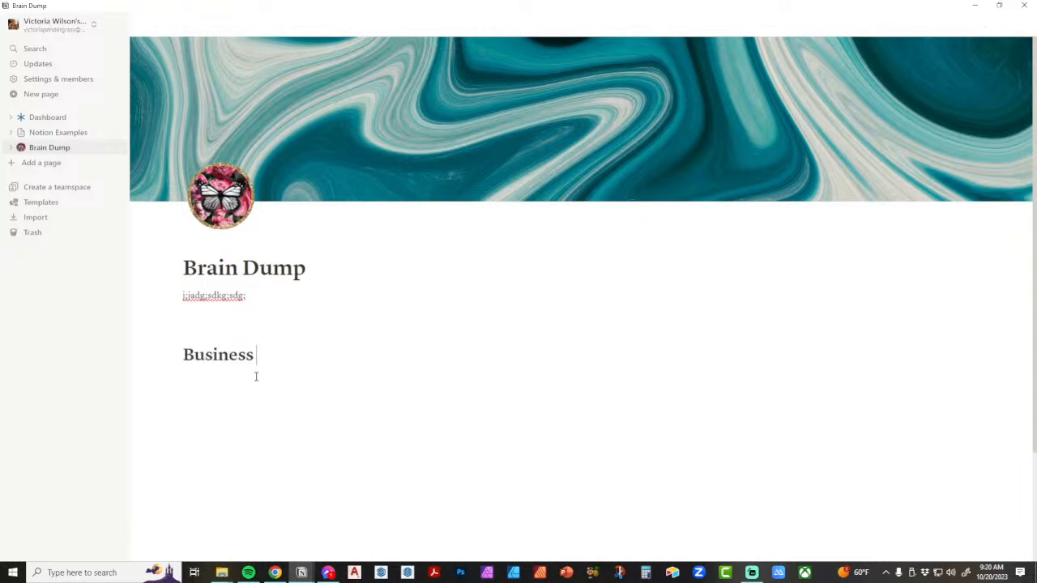
type("Thoughts")
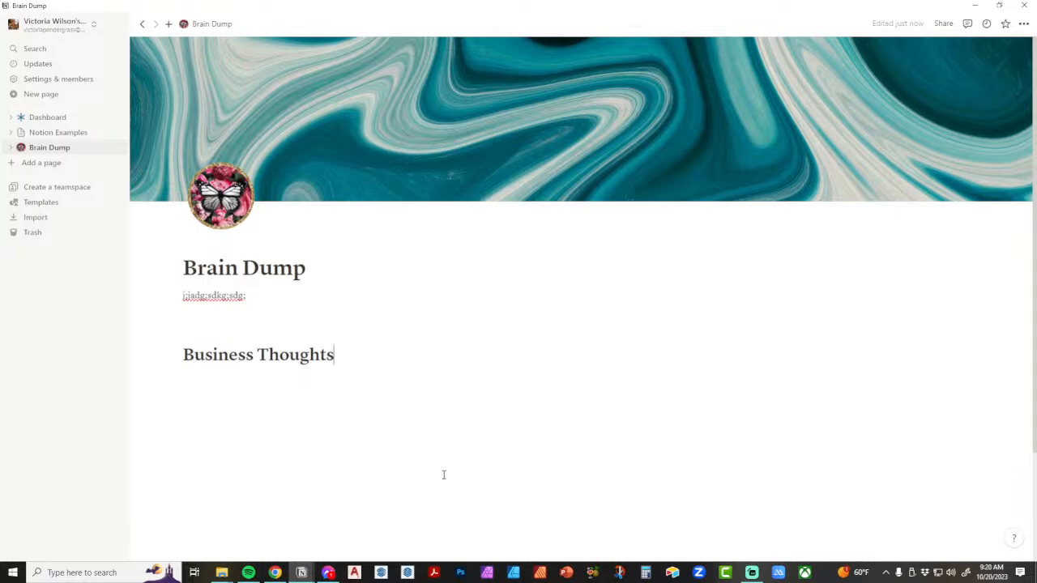
Step: Give the Business Thoughts heading a blue background
left_click(175, 356)
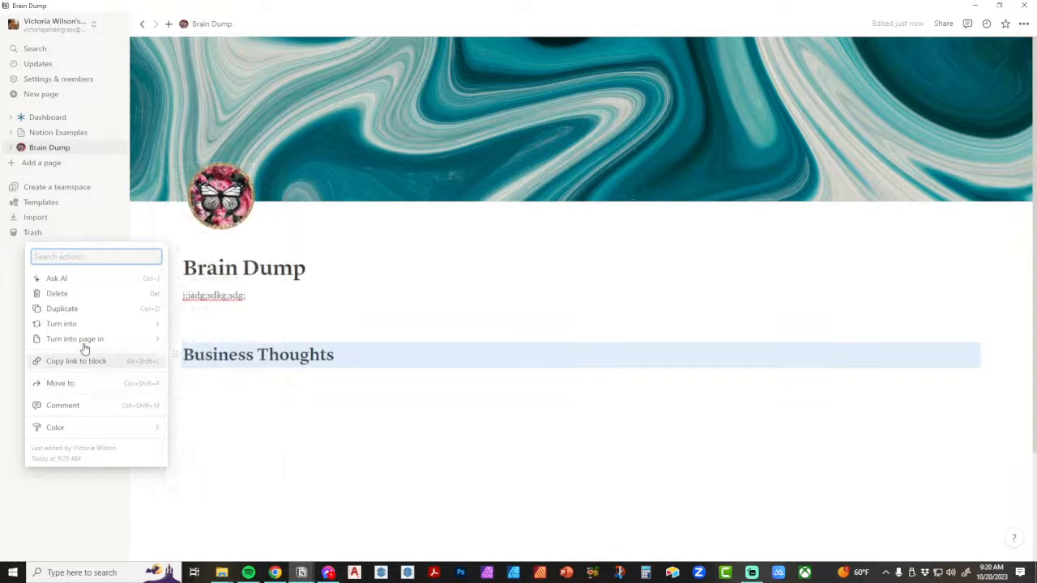
mouse_move(83, 429)
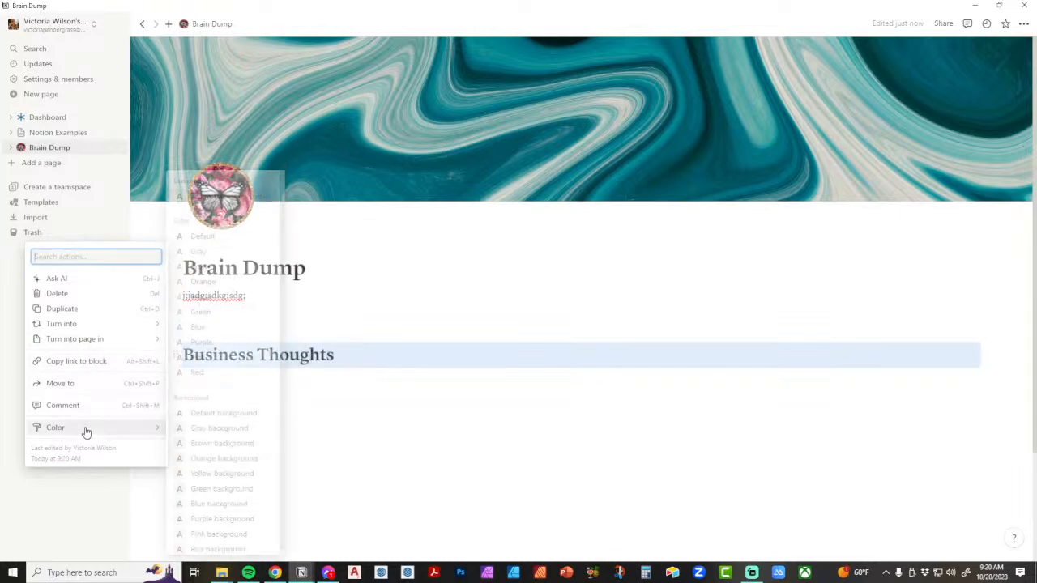
left_click(221, 503)
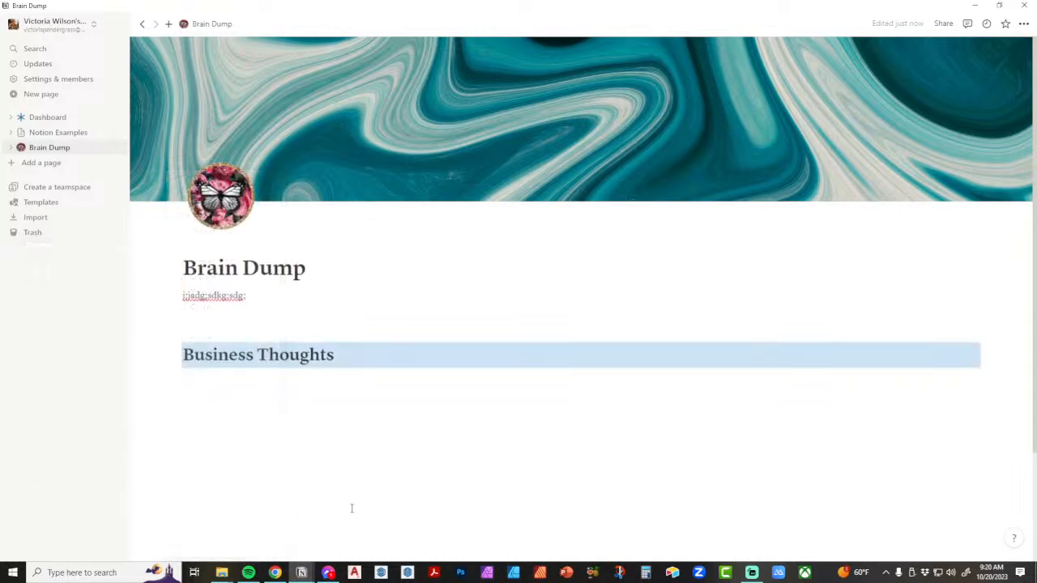
left_click(502, 459)
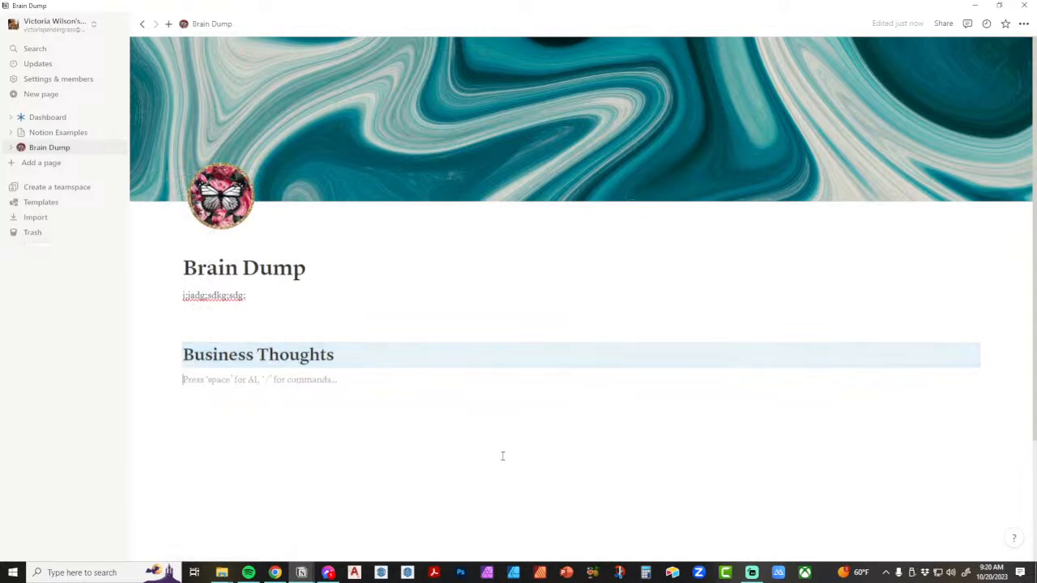
Step: Turn off full width for the Brain Dump page
left_click(1023, 23)
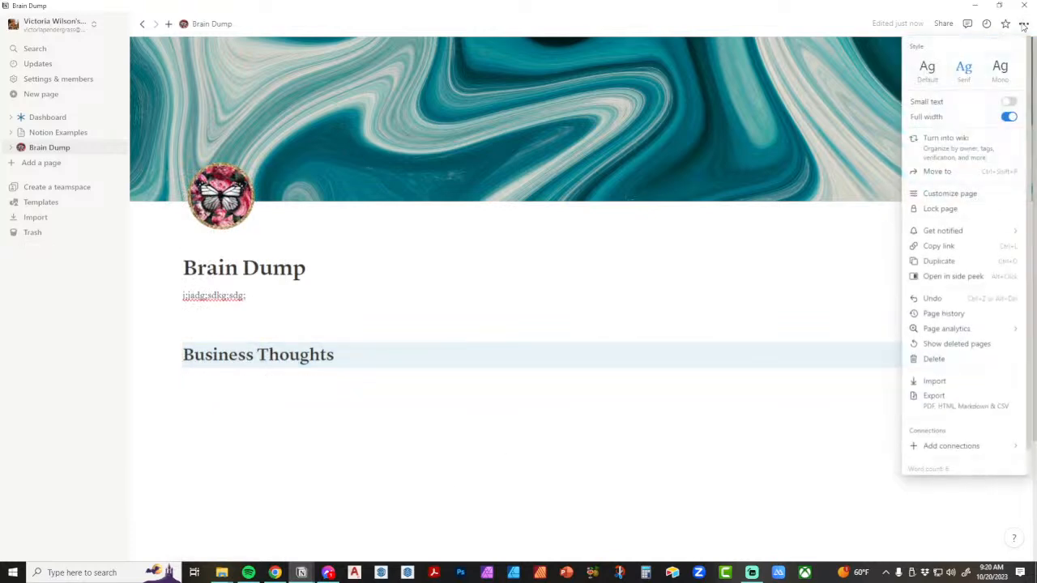
left_click(1008, 118)
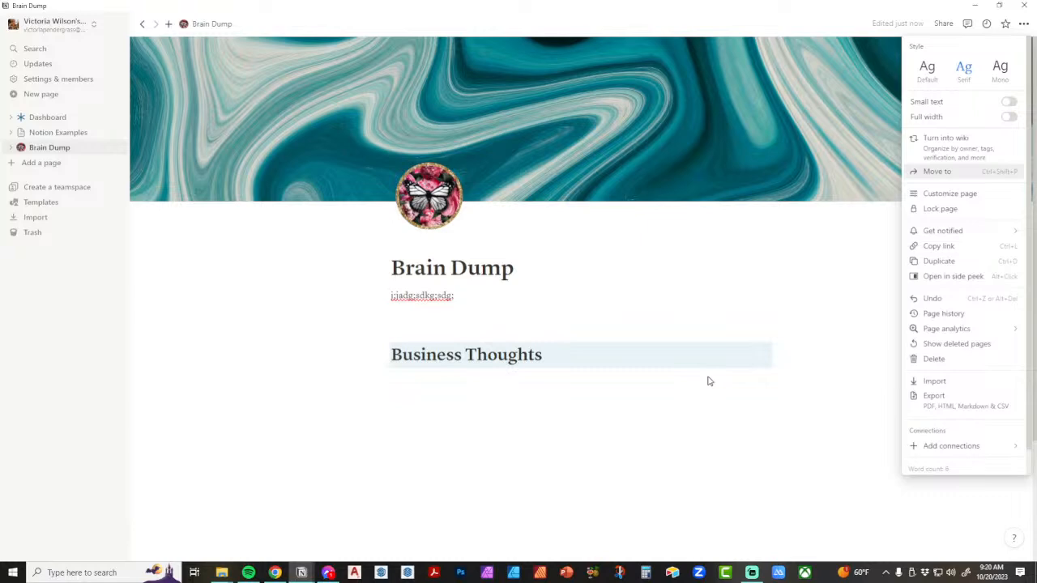
left_click(391, 354)
Step: Apply a pink background to the Business Thoughts heading
left_click(381, 354)
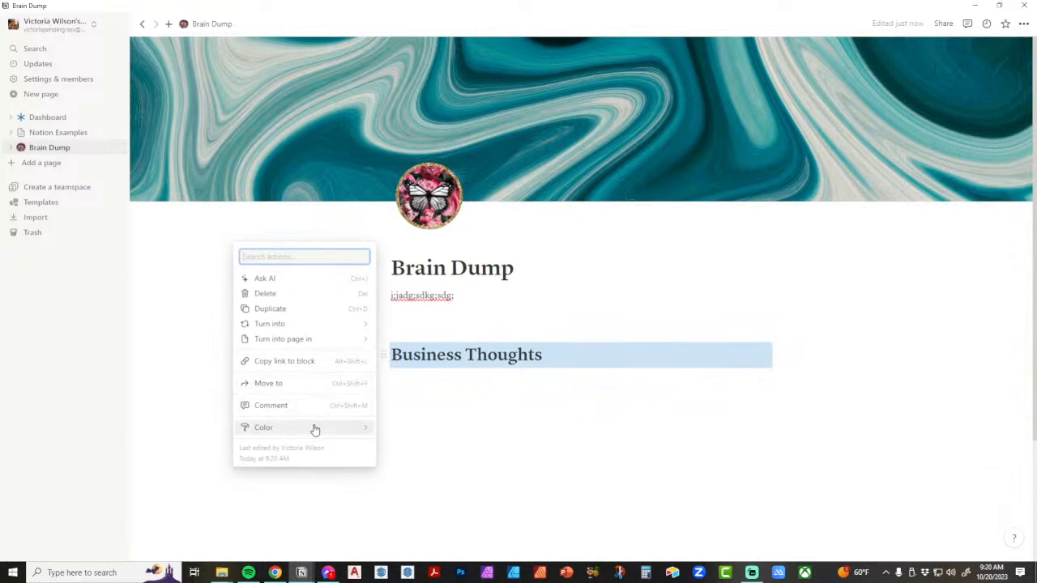
mouse_move(342, 430)
scroll(437, 467, "down", 1)
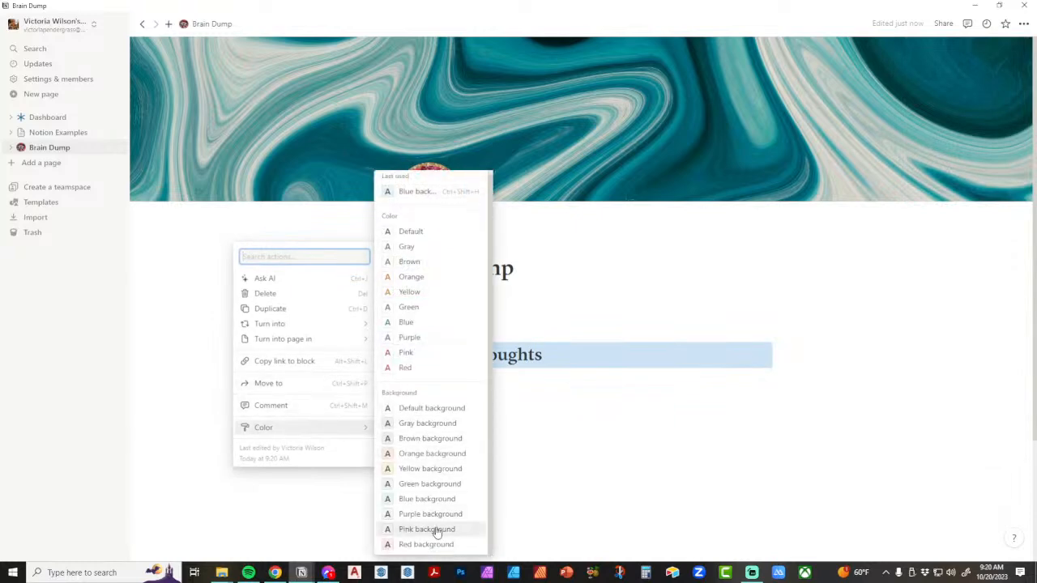
left_click(437, 529)
left_click(583, 320)
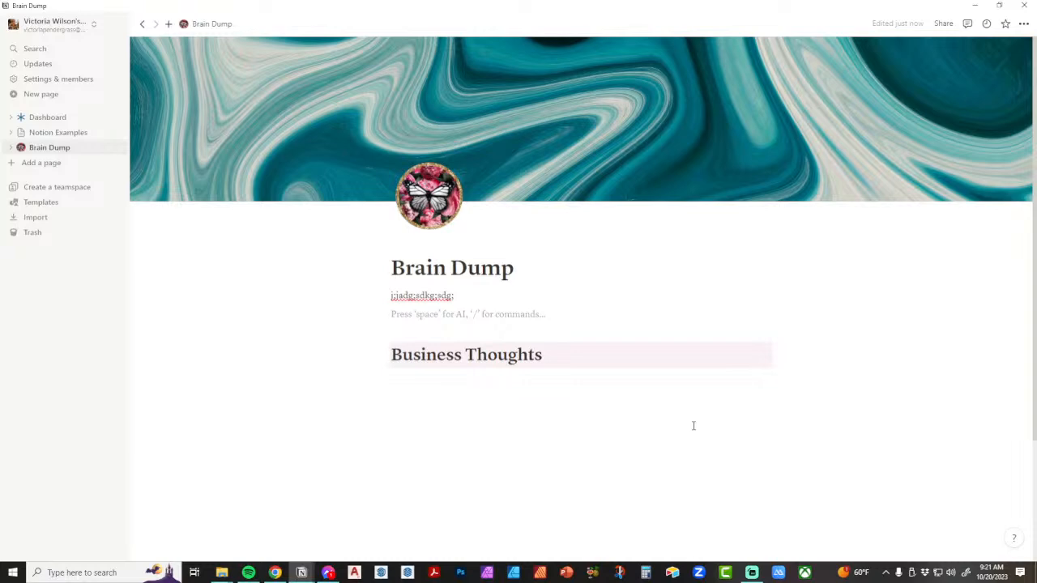
Step: Turn the Brain Dump page's full width back on
left_click(1023, 24)
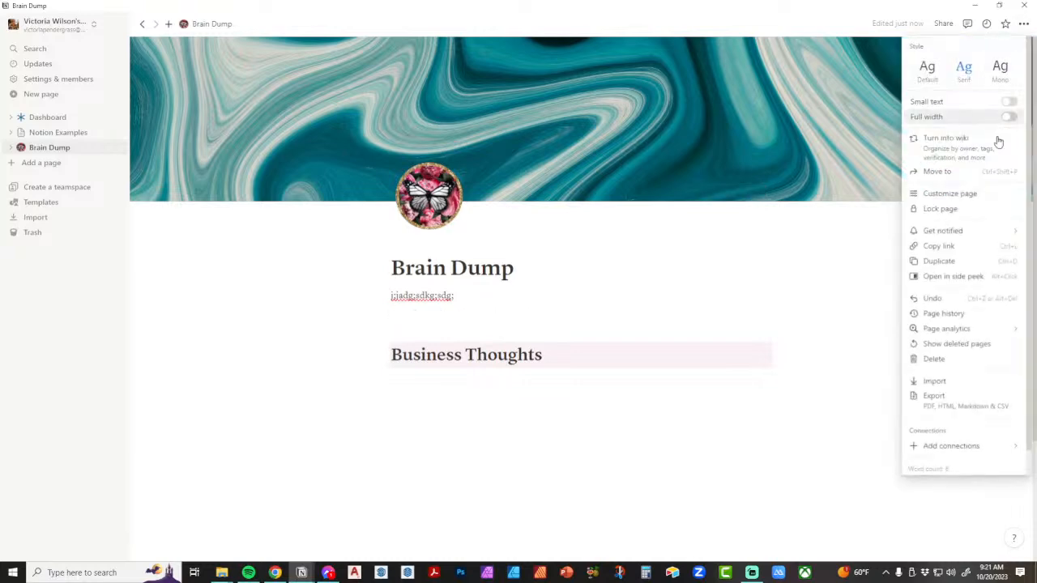
left_click(1008, 117)
left_click(590, 407)
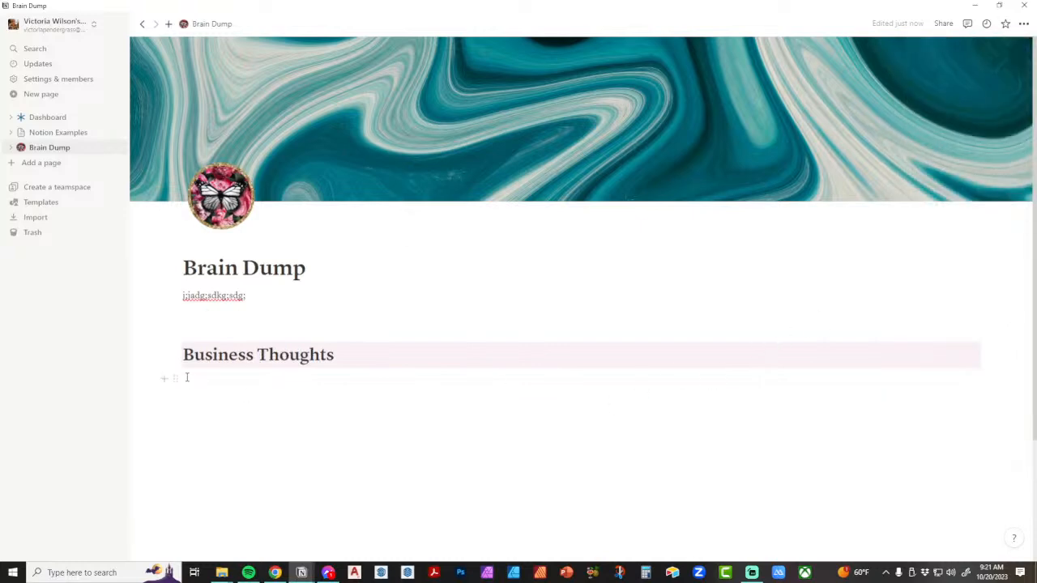
Step: Duplicate the Business Thoughts heading and change the copy's text to "Personal Thoughts"
left_click(176, 354)
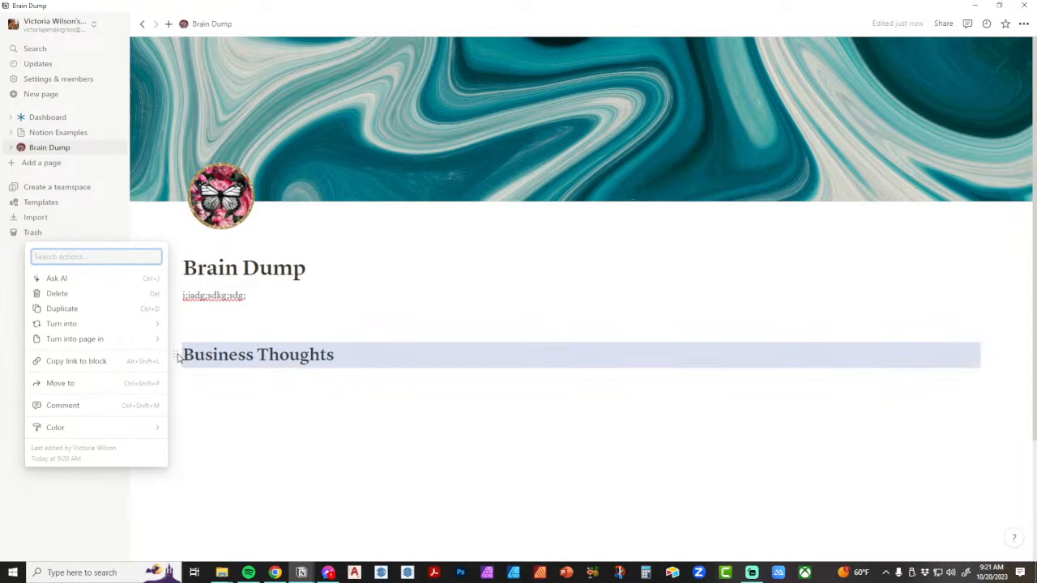
left_click(102, 308)
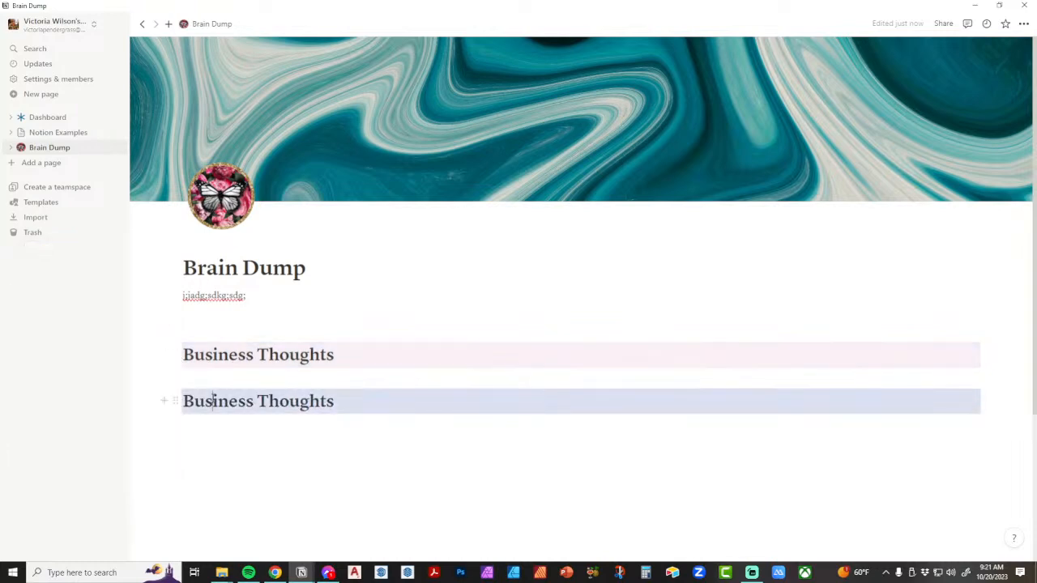
double_click(213, 399)
type("Personal")
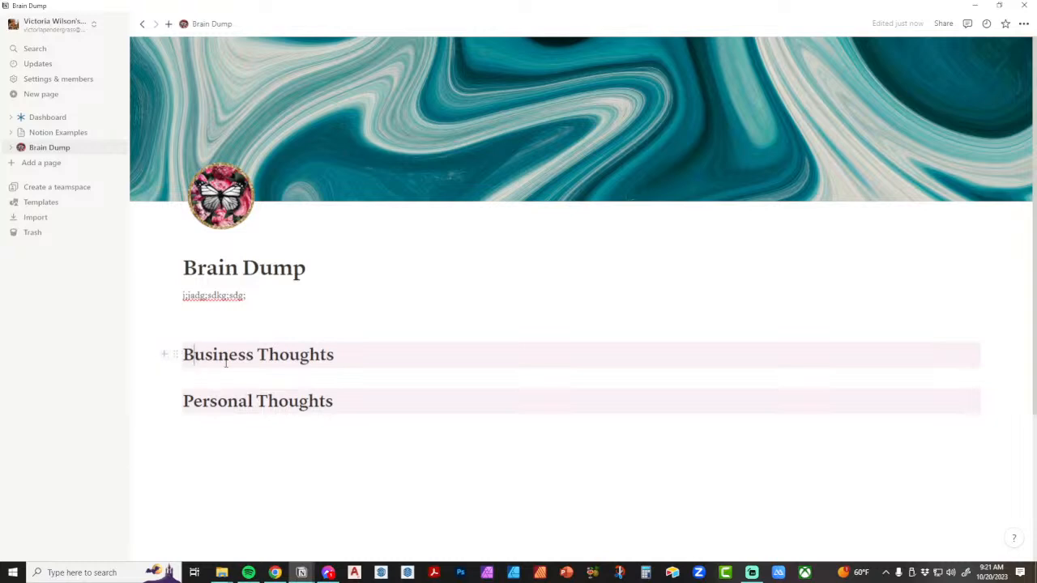
Step: Add a bulleted list under the Business Thoughts heading with the items dfhddsd, dfhdsh and sdhsdh
left_click(163, 354)
scroll(296, 306, "down", 1)
scroll(297, 307, "down", 2)
left_click(283, 175)
type("dfhddsd")
key("Return")
type("dfhdsh")
key("Return")
type("sdhsdh")
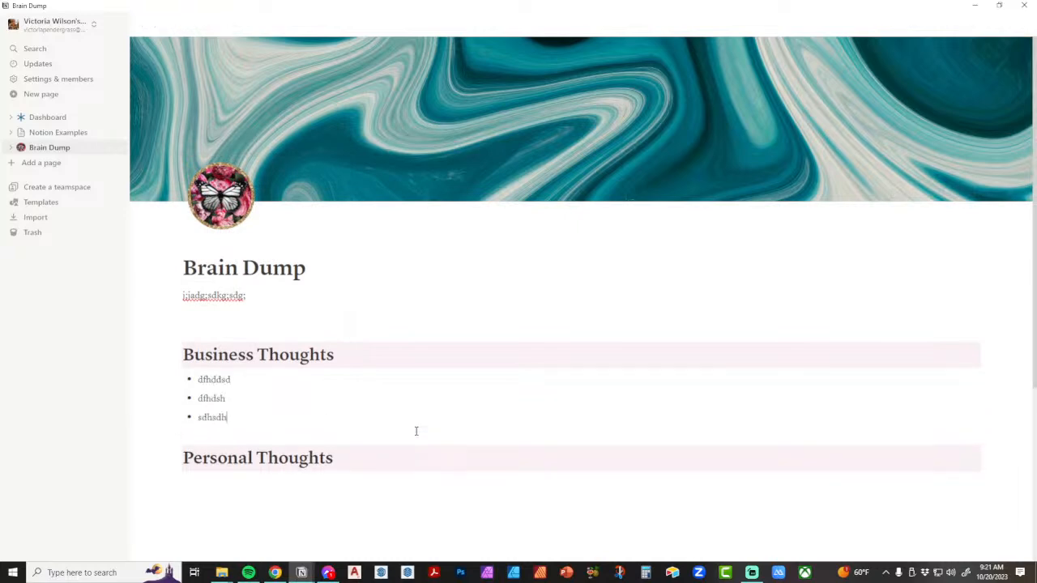
Step: Duplicate the three bulleted items under Business Thoughts and move the copies under the Personal Thoughts heading
left_click(230, 417, "shift")
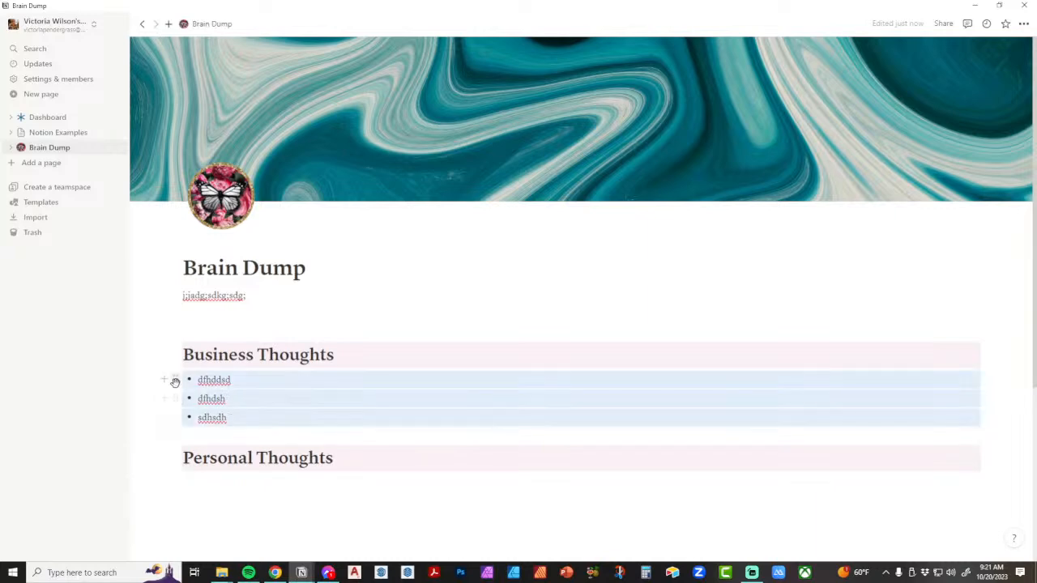
left_click(175, 379)
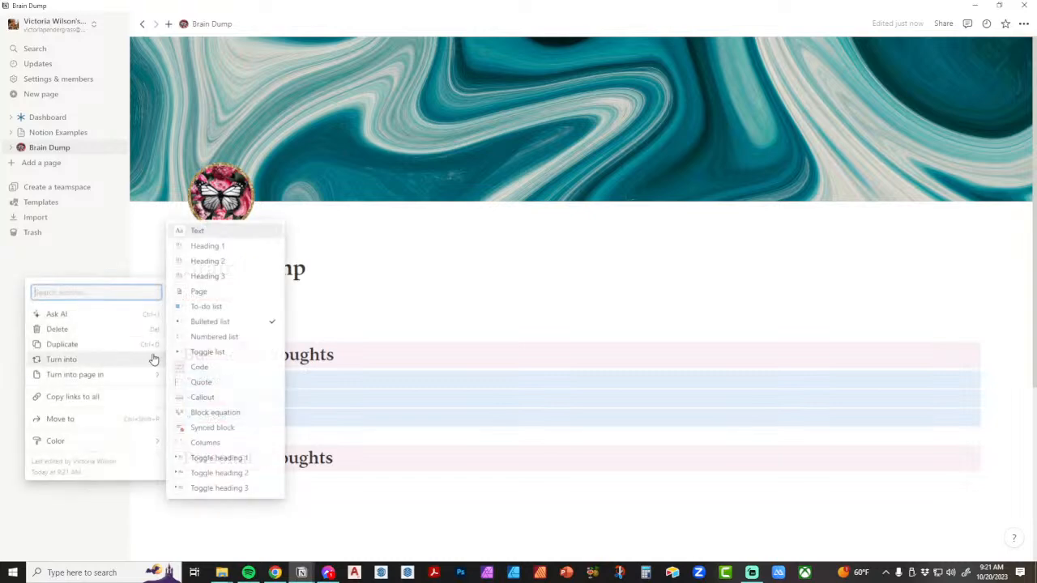
mouse_move(154, 359)
left_click(333, 379)
key("ctrl+d")
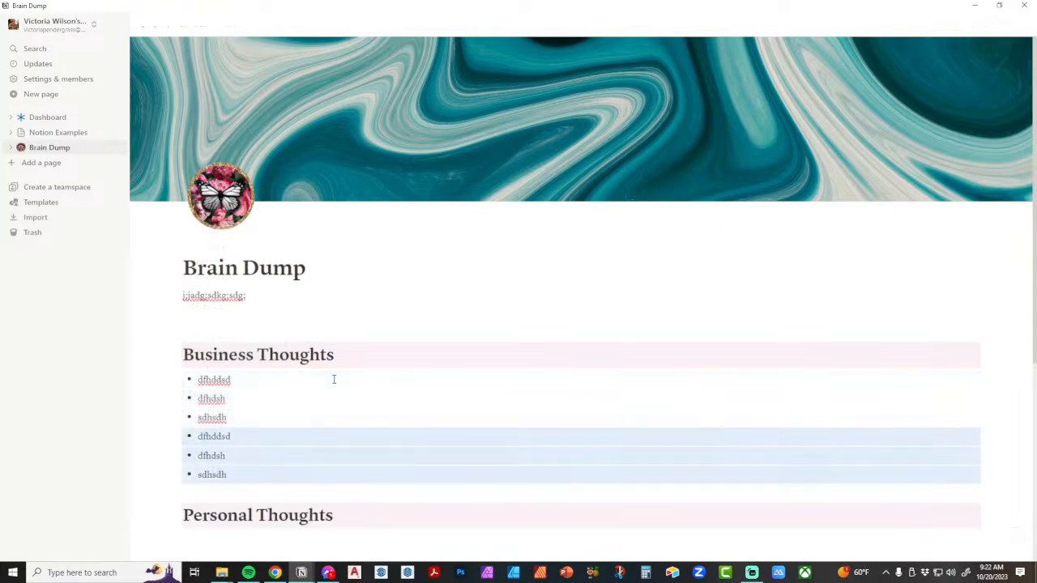
scroll(170, 272, "down", 1)
left_click_drag(173, 327, 171, 418)
left_click_drag(183, 418, 185, 413)
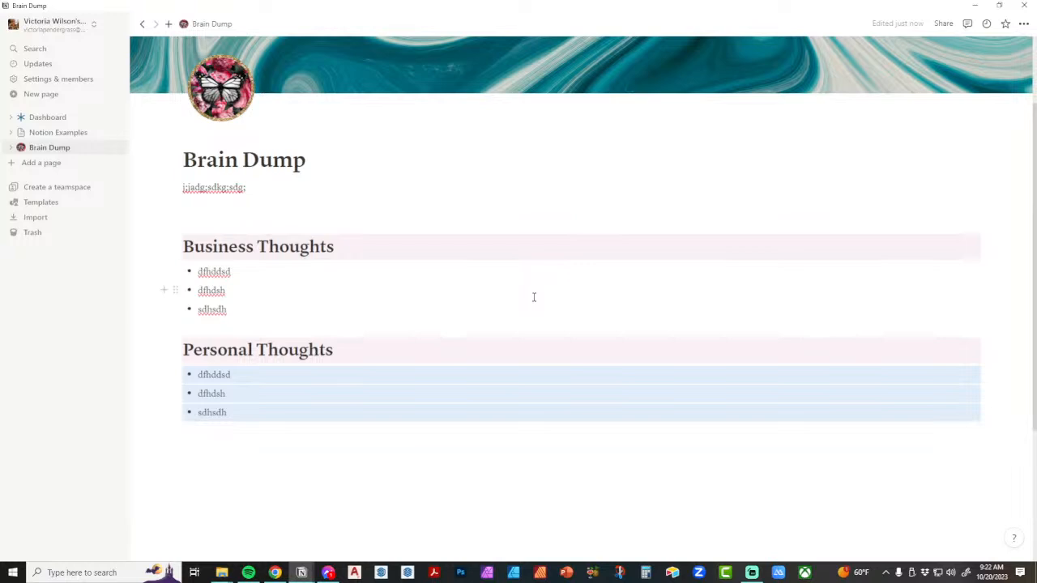
left_click(227, 350)
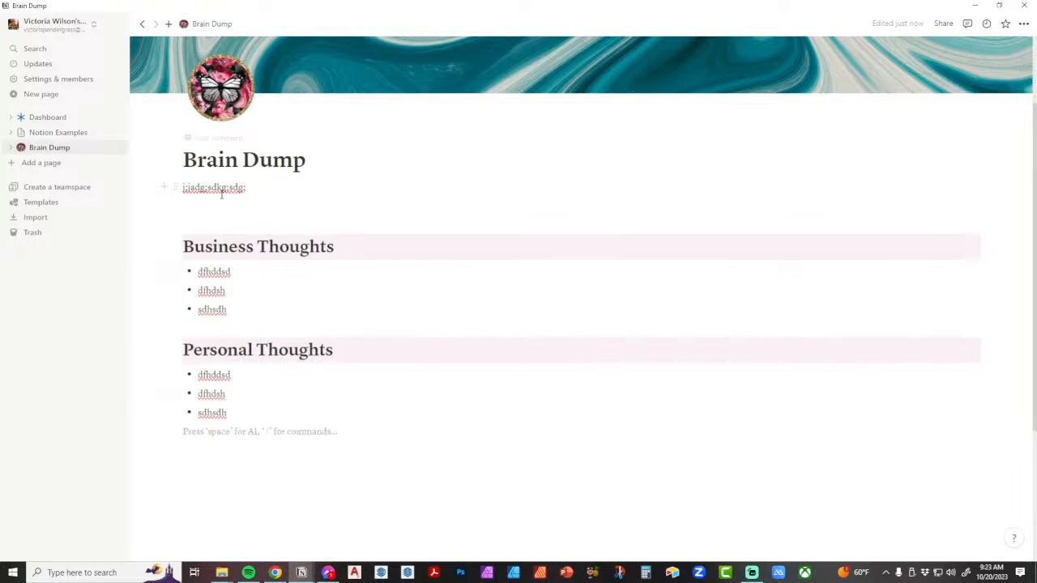
Step: Duplicate the Business Thoughts heading and move one of the two headings directly beneath the Brain Dump title
left_click(176, 247)
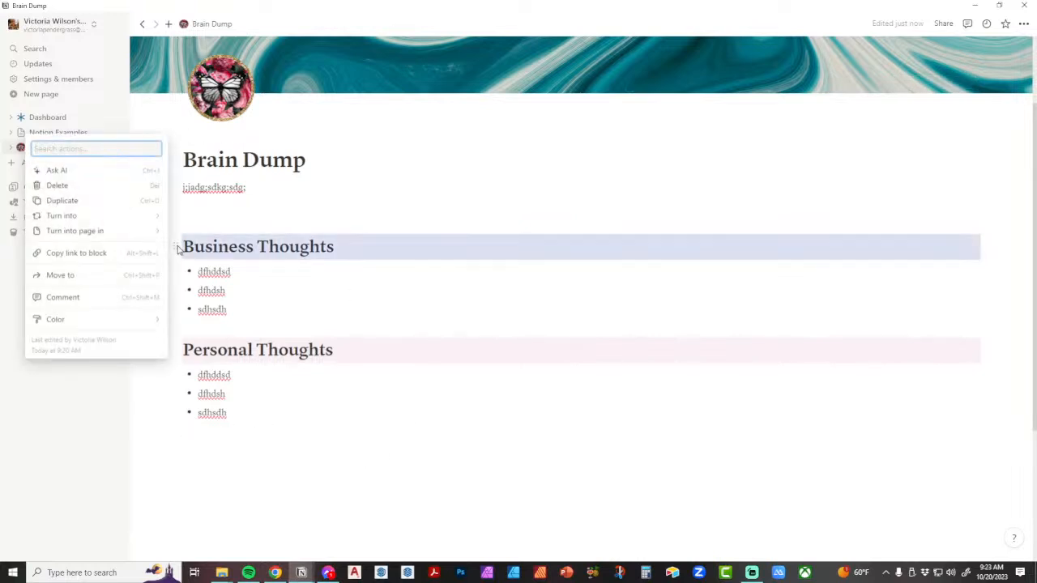
left_click(101, 203)
left_click_drag(174, 247, 179, 179)
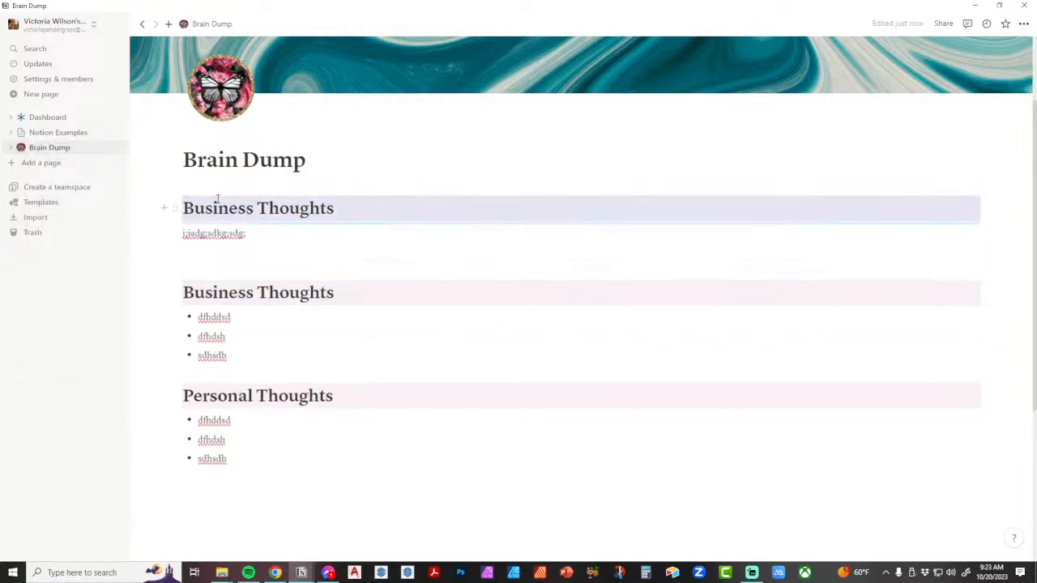
Step: Insert a divider and place it between the Brain Dump title and the first heading
left_click(163, 207)
scroll(266, 377, "down", 4)
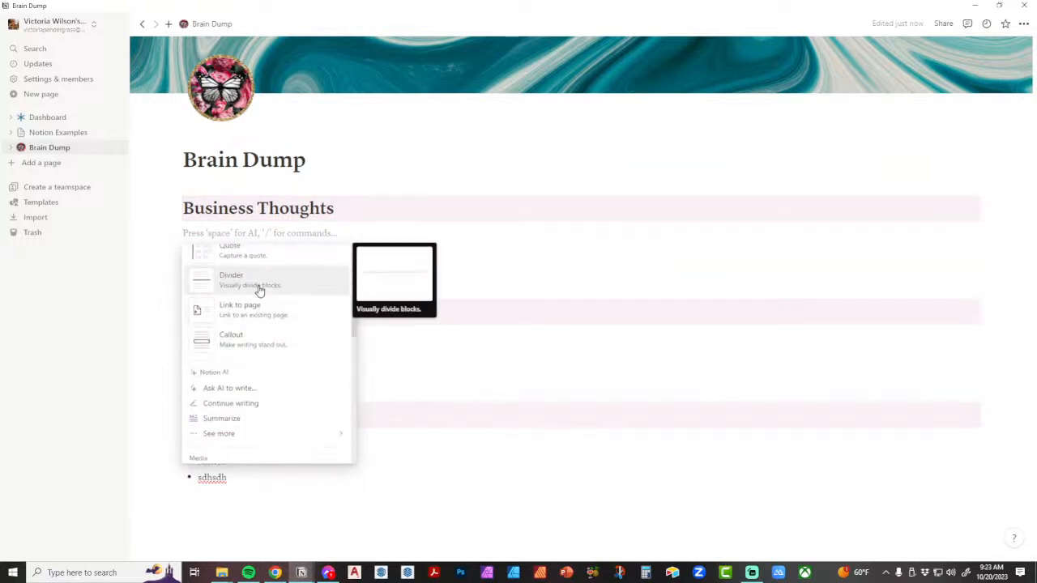
left_click(259, 291)
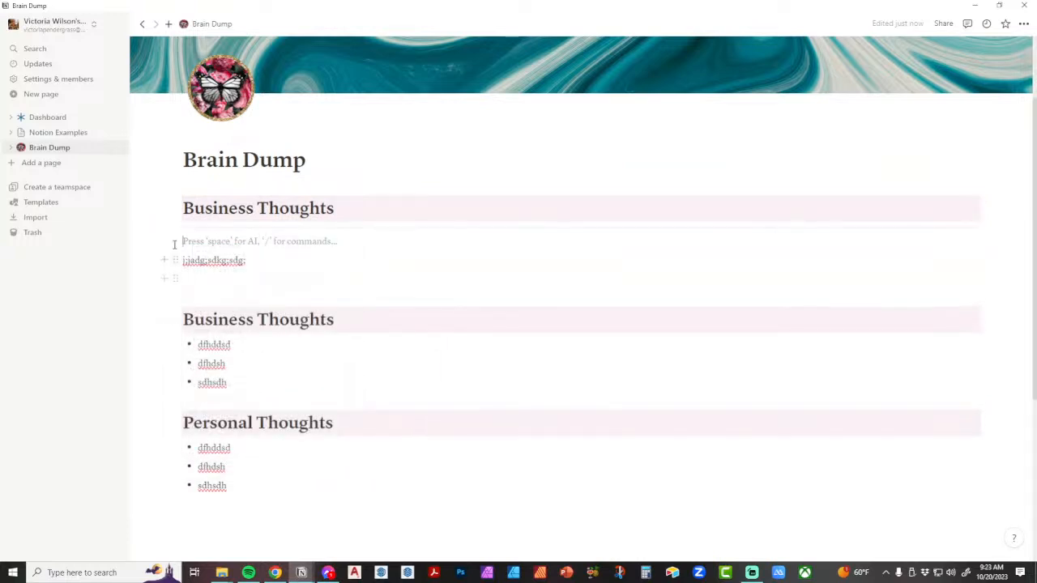
left_click_drag(173, 174, 174, 162)
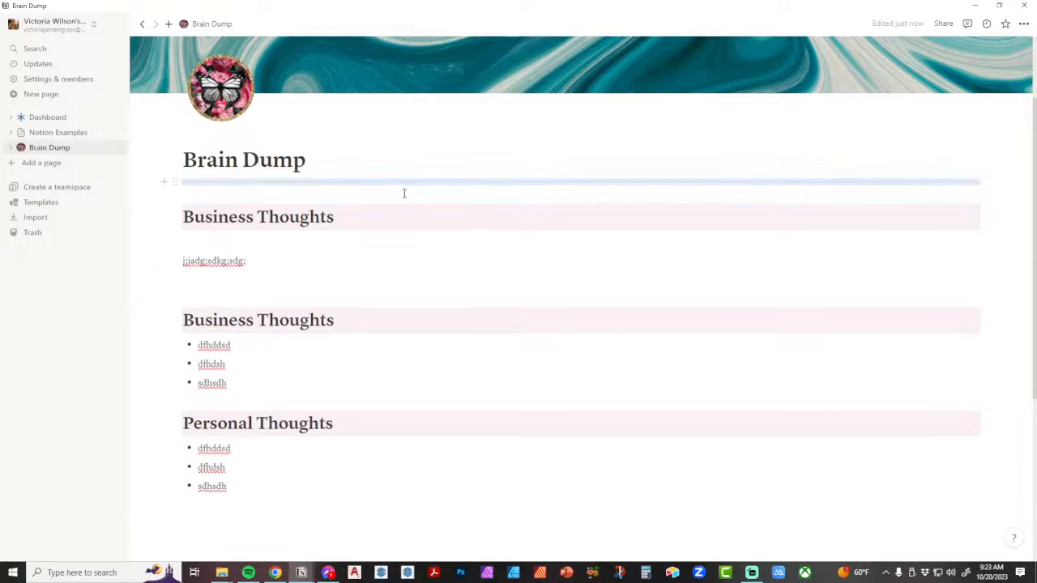
Step: Change the first heading to "Shortcuts:" and end the Business Thoughts and Personal Thoughts headings with a colon
triple_click(229, 219)
type("Shortcutes")
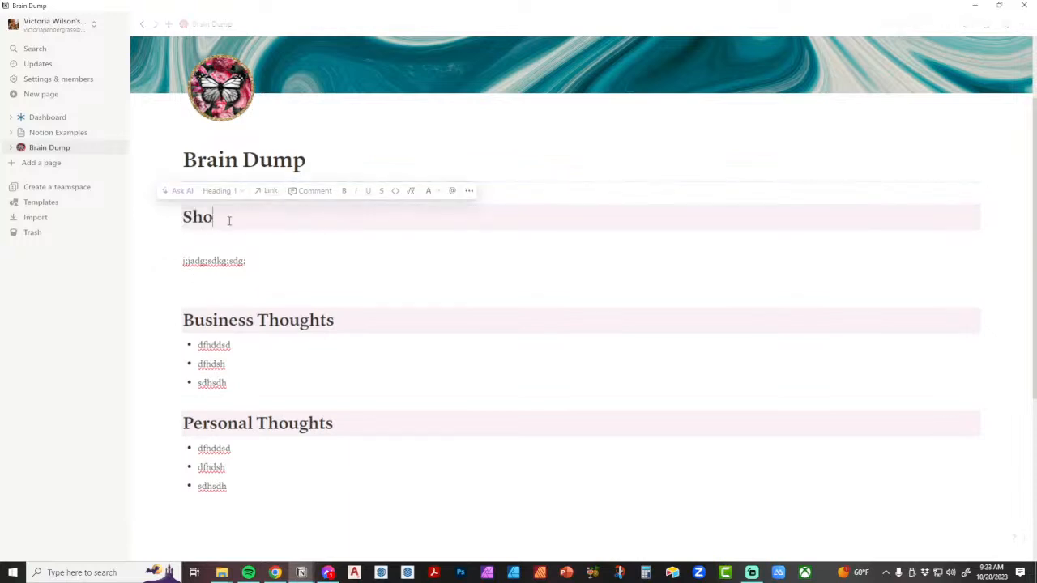
key("BackSpace")
key("BackSpace")
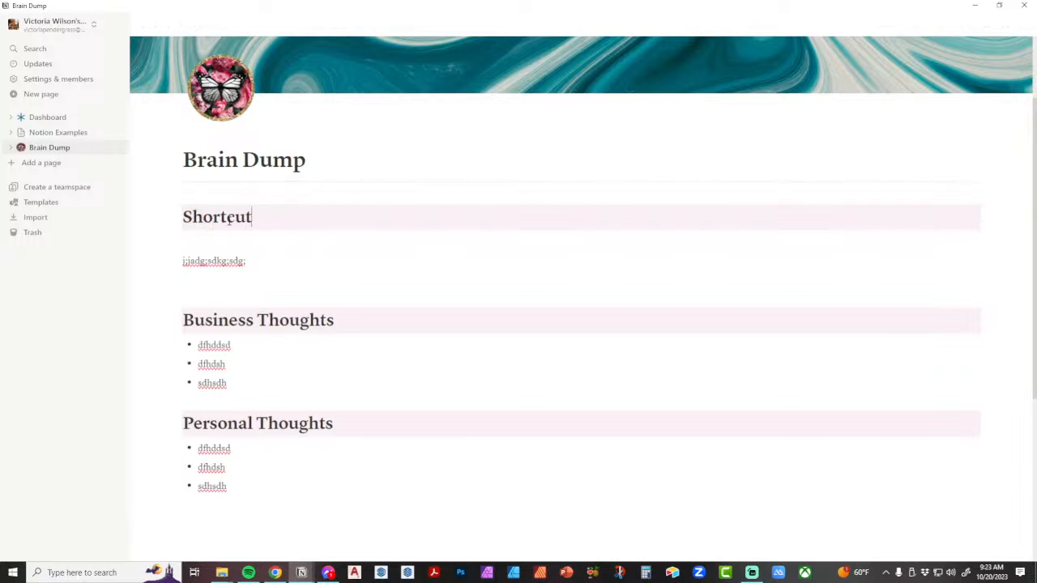
type("s::")
left_click(357, 432)
type(":")
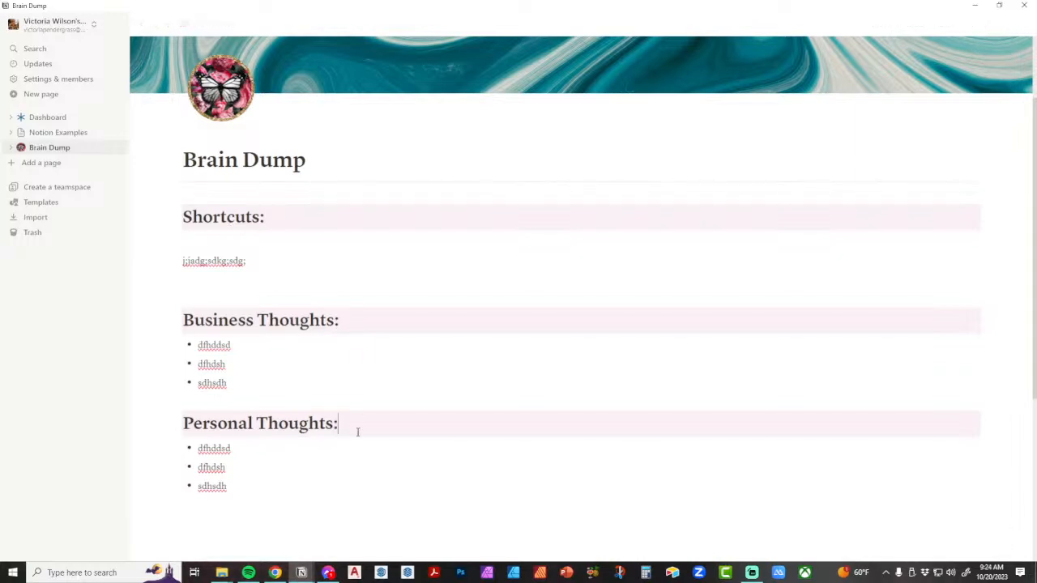
Step: Move the filler text line directly under the Shortcuts heading and replace it with "Creating new window - Ctr+Sht+N"
left_click_drag(173, 259, 179, 237)
triple_click(201, 241)
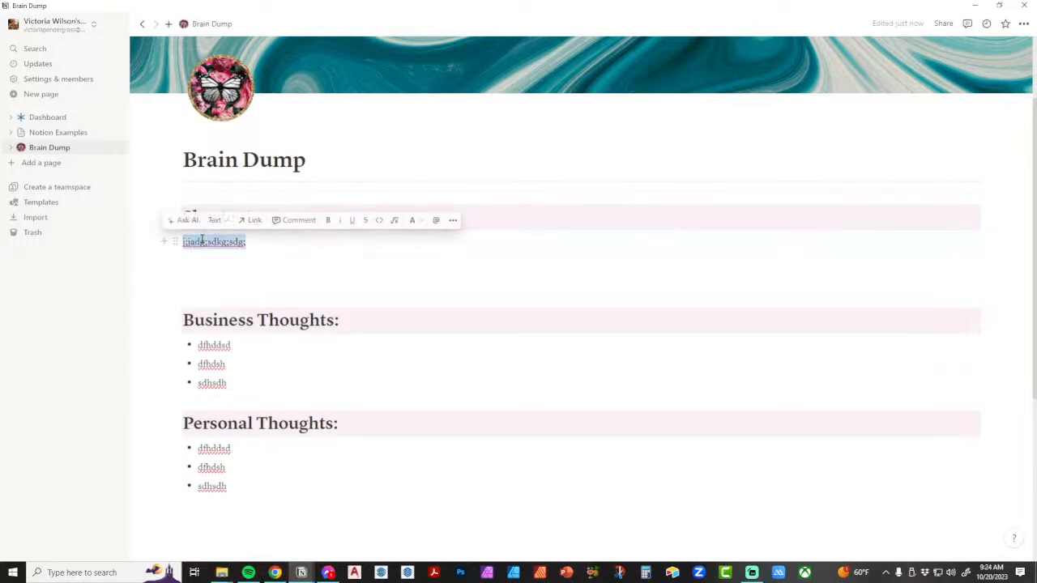
type("Creating ")
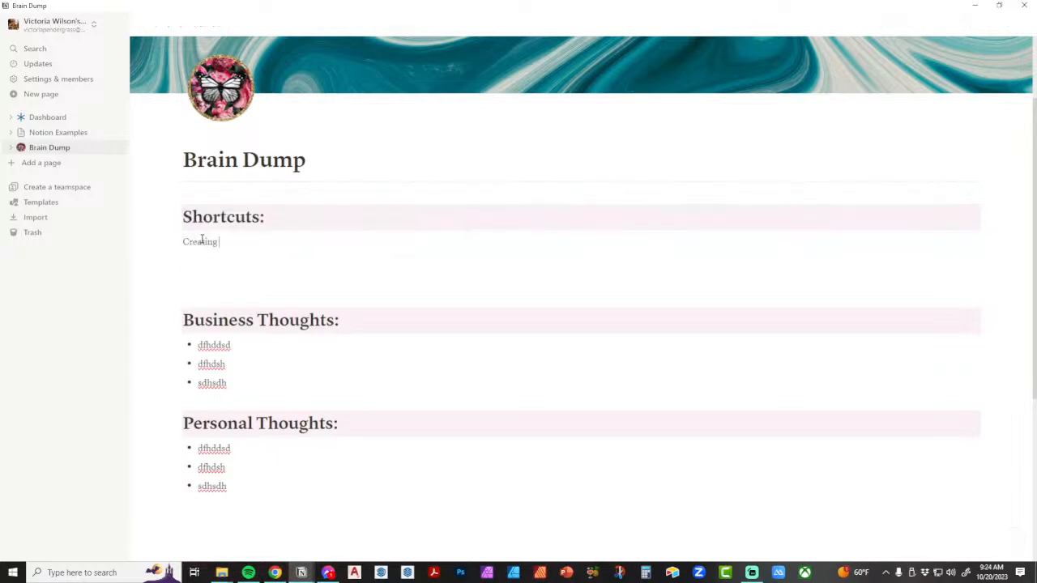
type("new window - Ctrl+Shift+N")
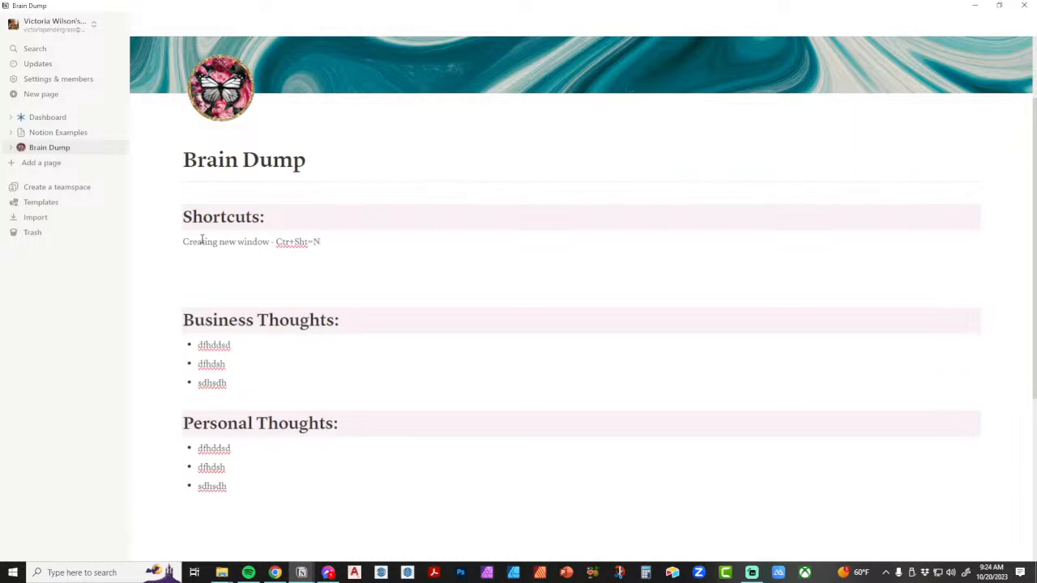
key("BackSpace")
type("+")
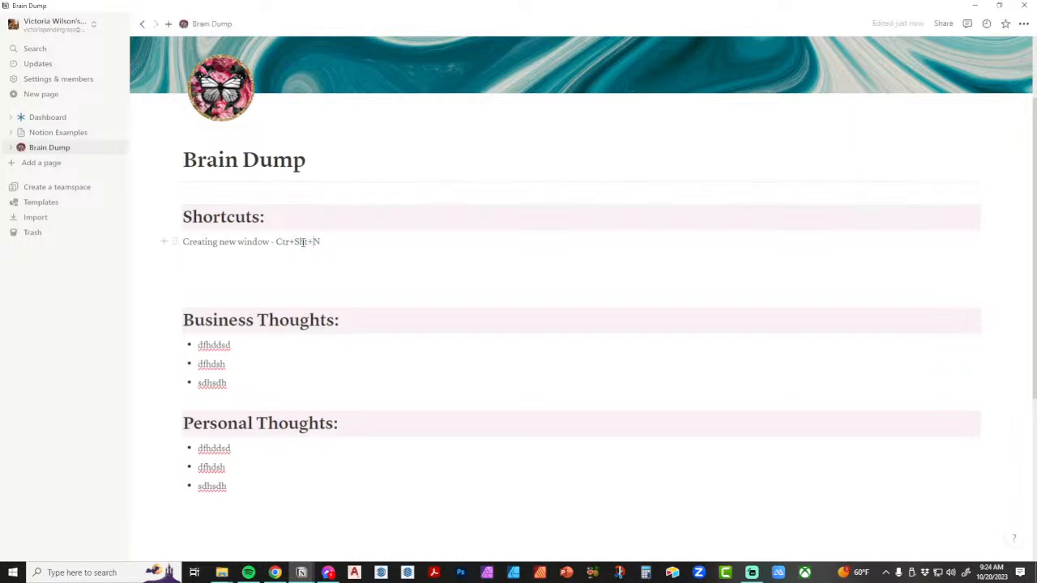
Step: Correct the spelling of the new-window shortcut so it reads "Ctrl+Shift+N"
key("Left")
key("Left")
type("if")
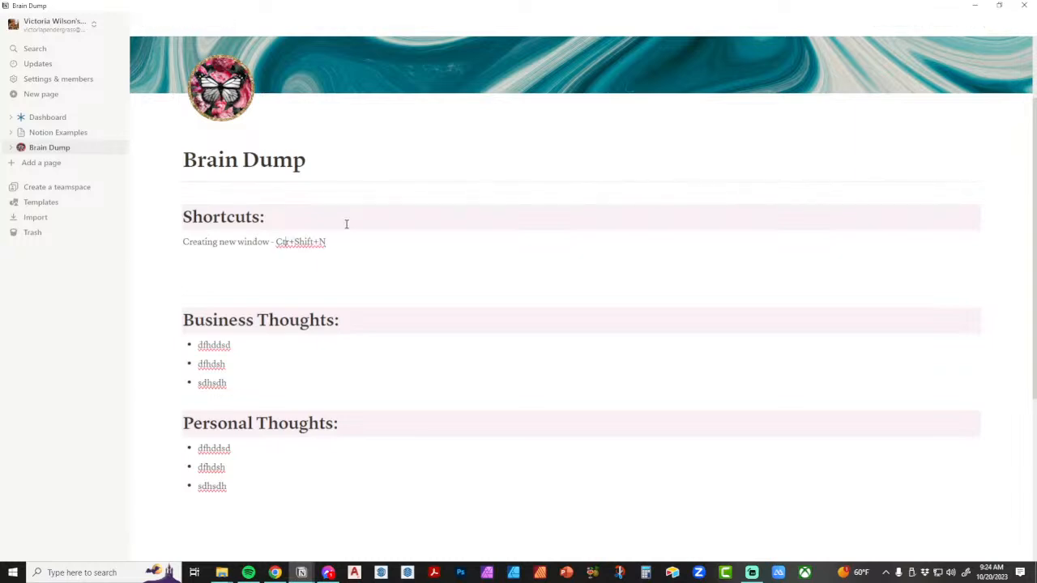
key("Left")
key("Left")
key("Left")
key("Left")
key("Left")
type("l")
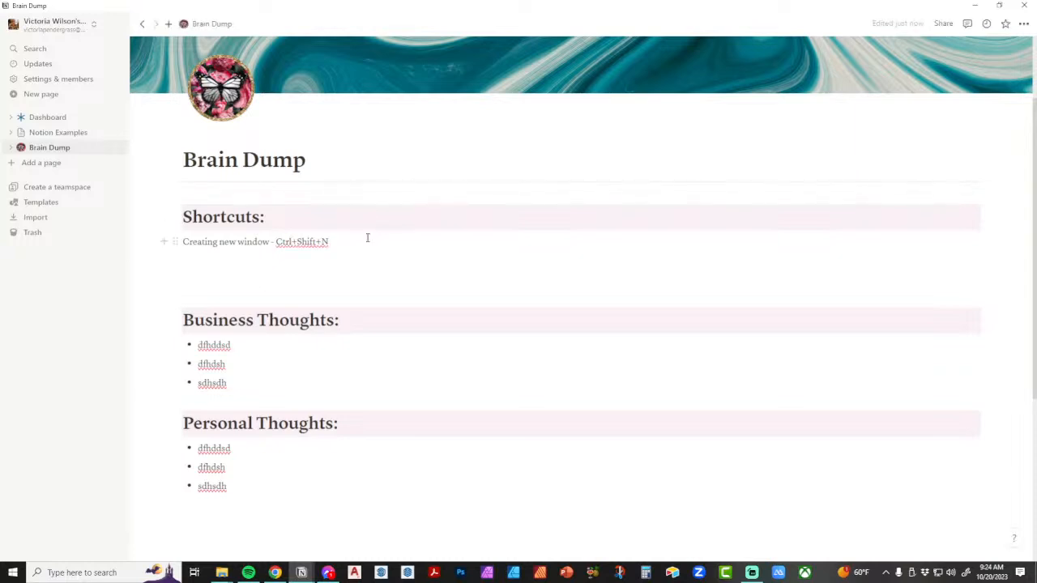
Step: Add the line "Duplicate = Ctrl + D" below the new-window shortcut, correcting the spelling of Duplicate
left_click(367, 237)
key("Return")
type("Dupliate")
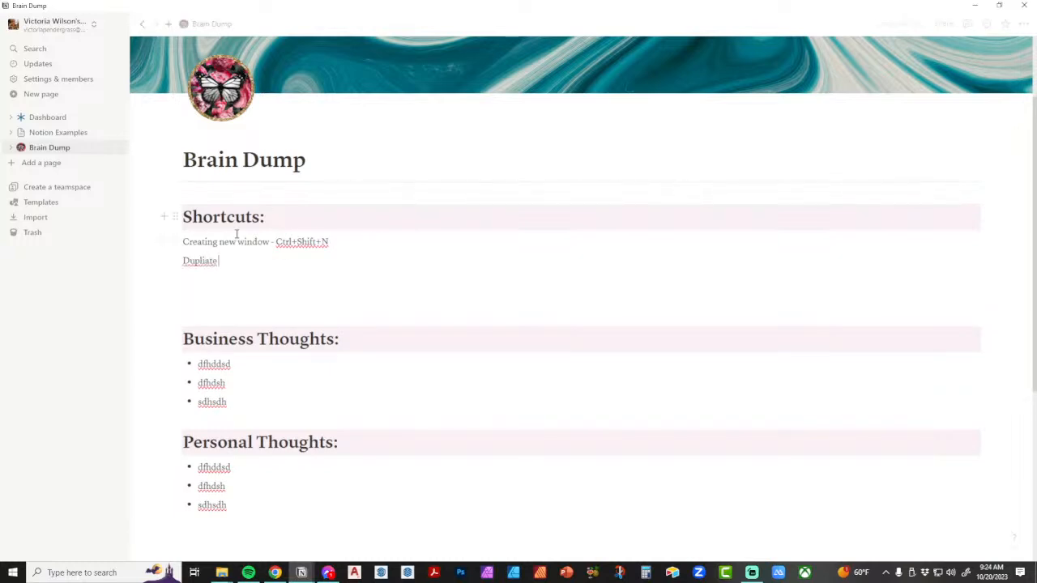
right_click(202, 261)
left_click(203, 268)
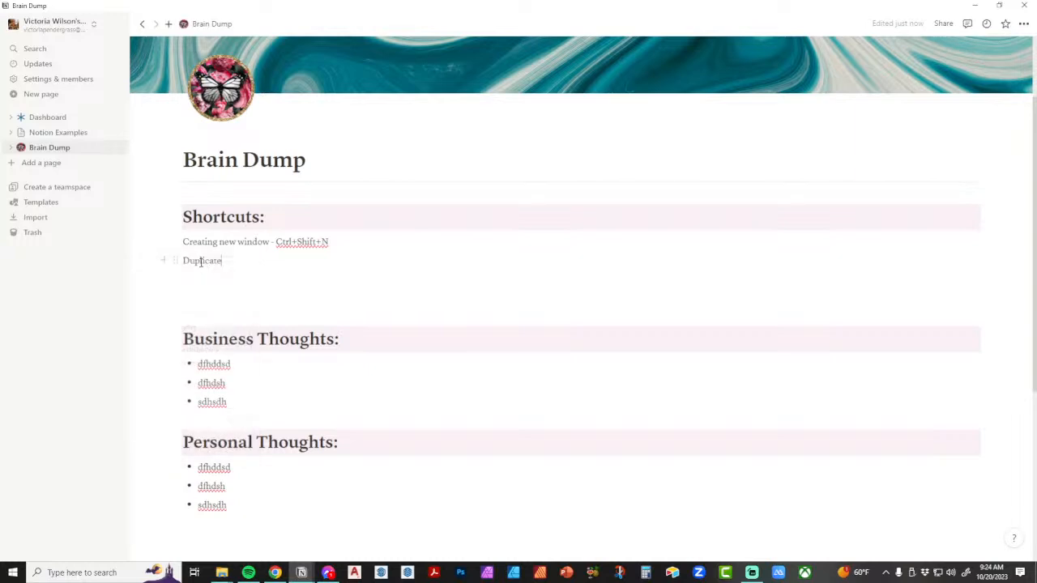
type("-")
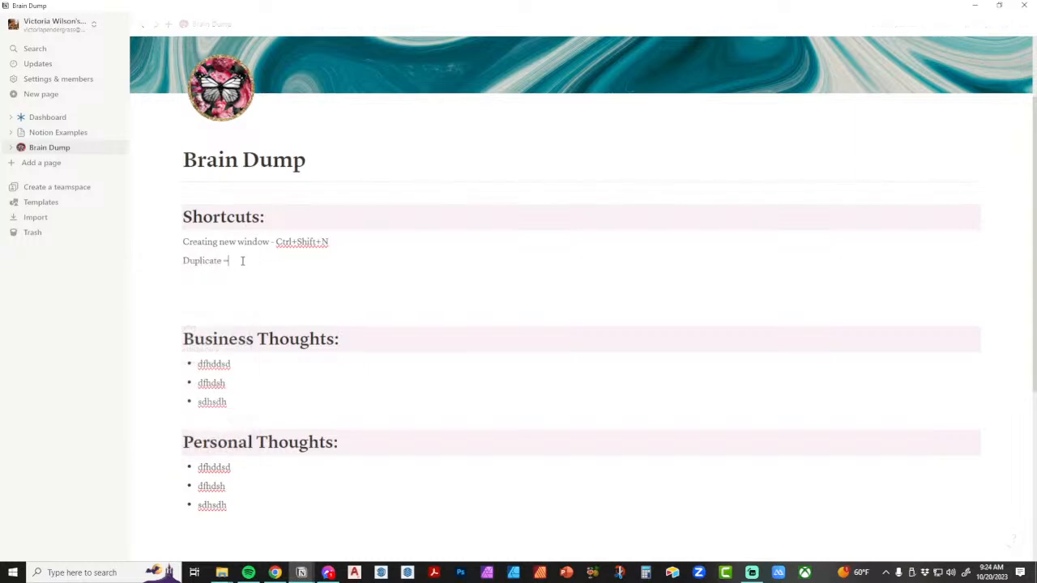
key("BackSpace")
key("BackSpace")
type("= Ctrl + D")
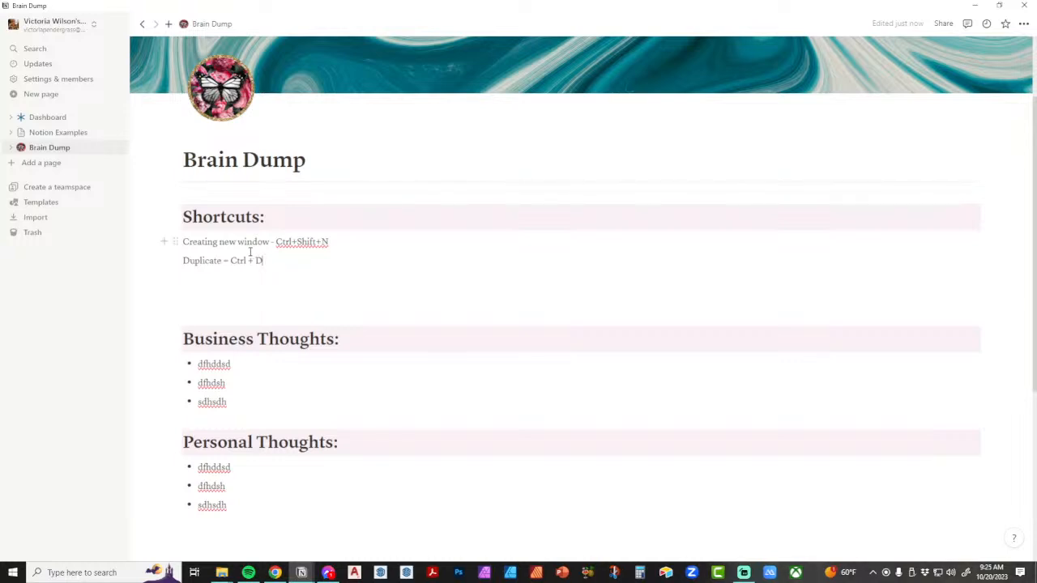
left_click(173, 242)
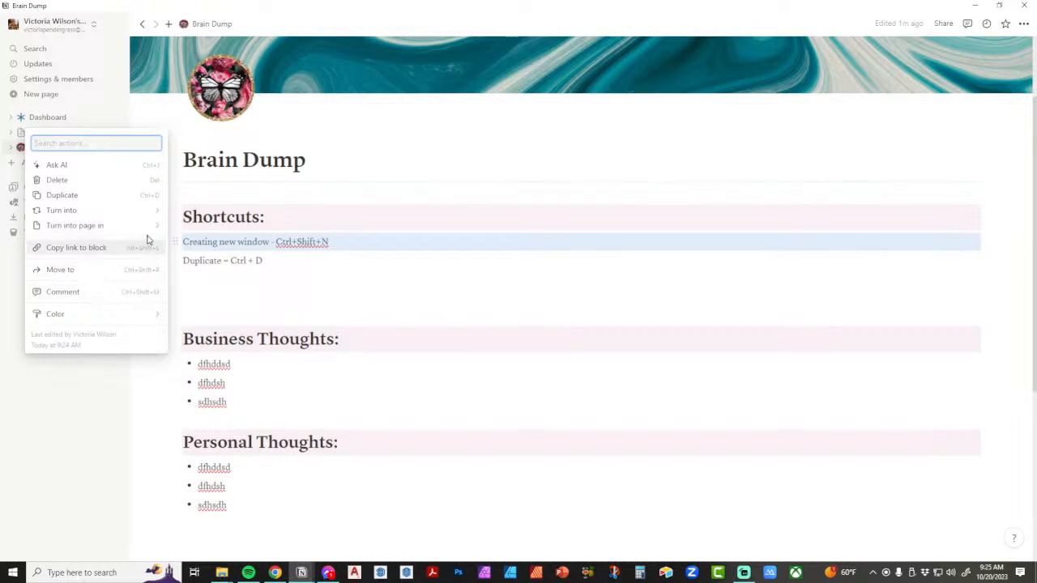
key("Escape")
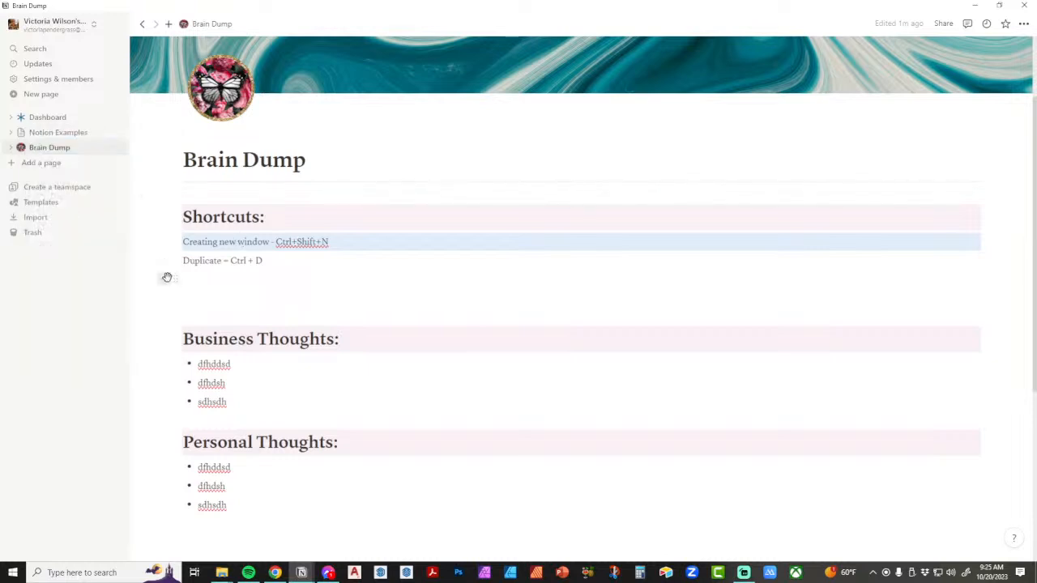
left_click(165, 278)
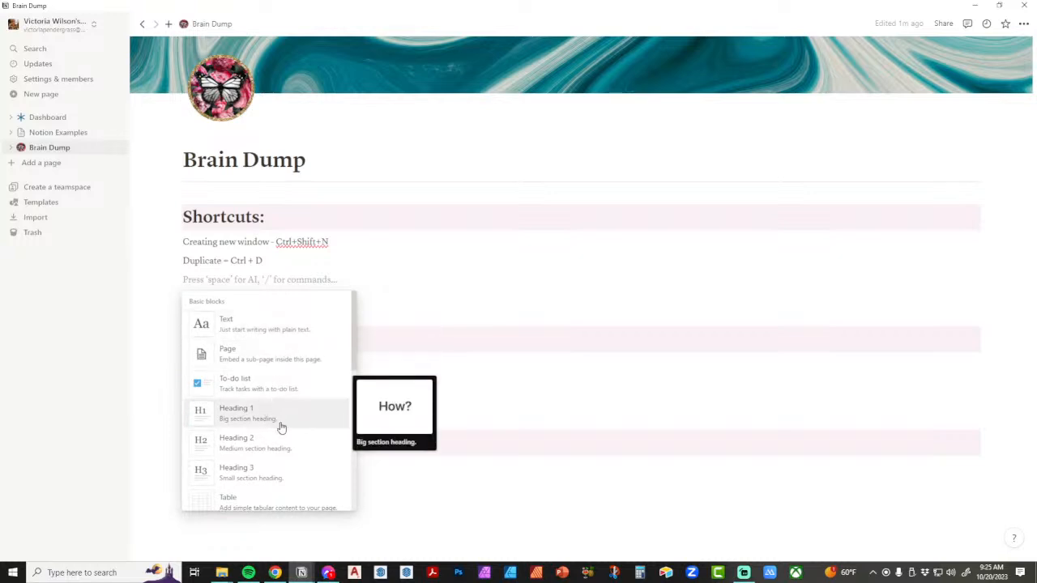
scroll(302, 432, "down", 6)
scroll(302, 431, "down", 1)
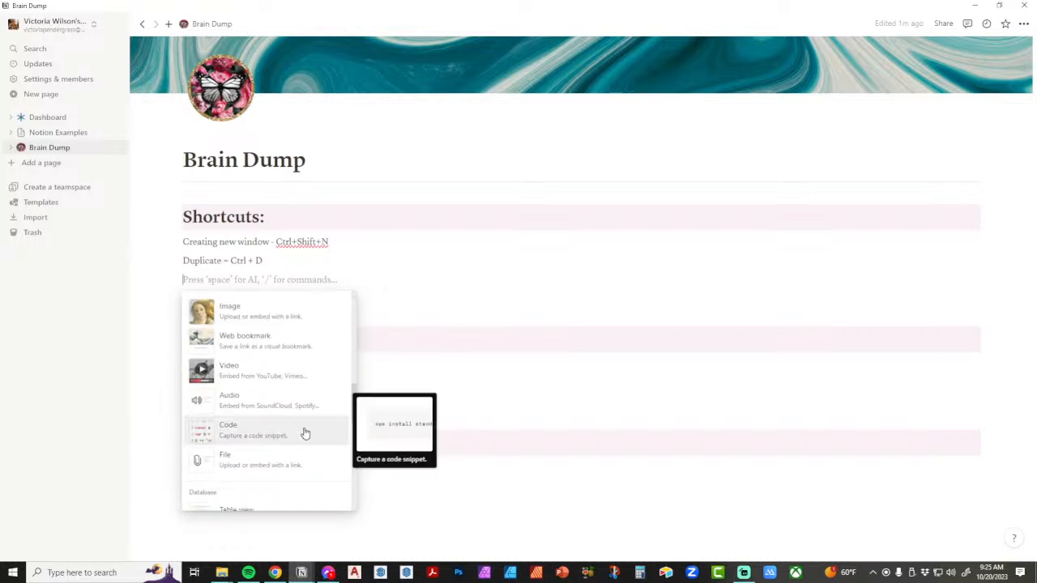
left_click(378, 296)
left_click(341, 280)
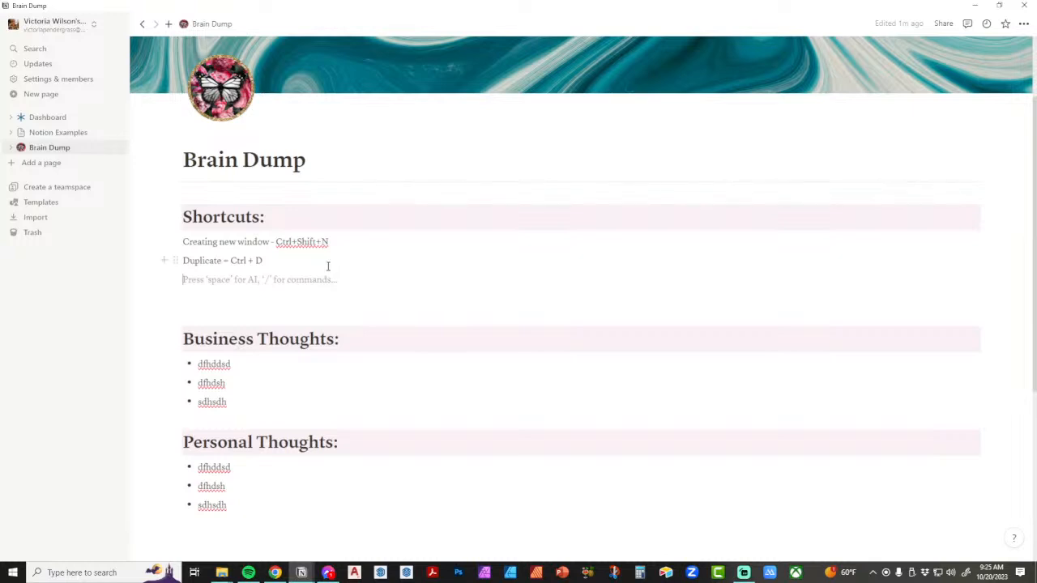
Step: Remove the spaces around the plus sign in the Duplicate shortcut so it reads "Ctrl+D"
left_click(368, 242)
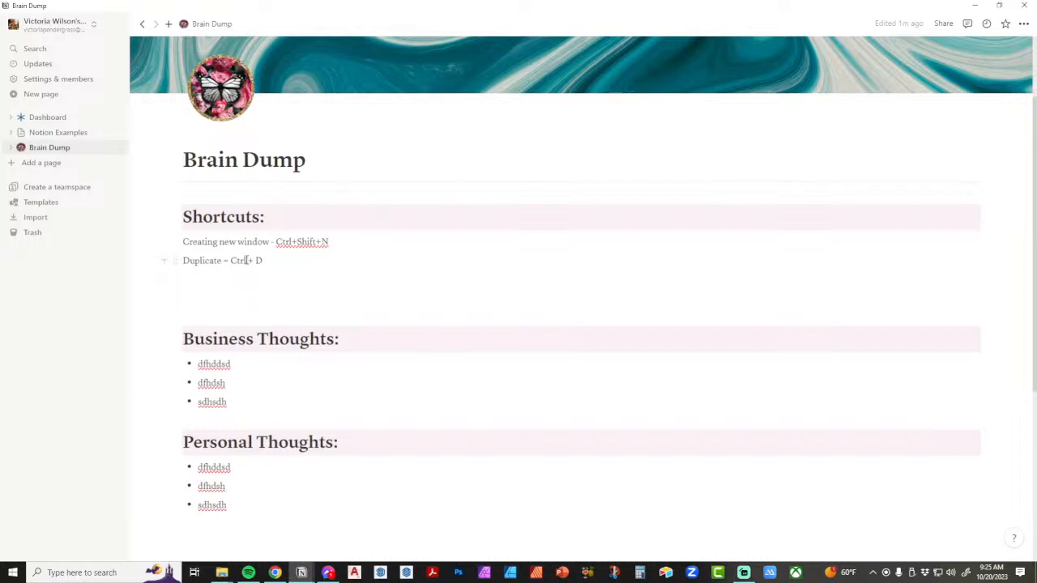
key("BackSpace")
key("Right")
key("Right")
key("BackSpace")
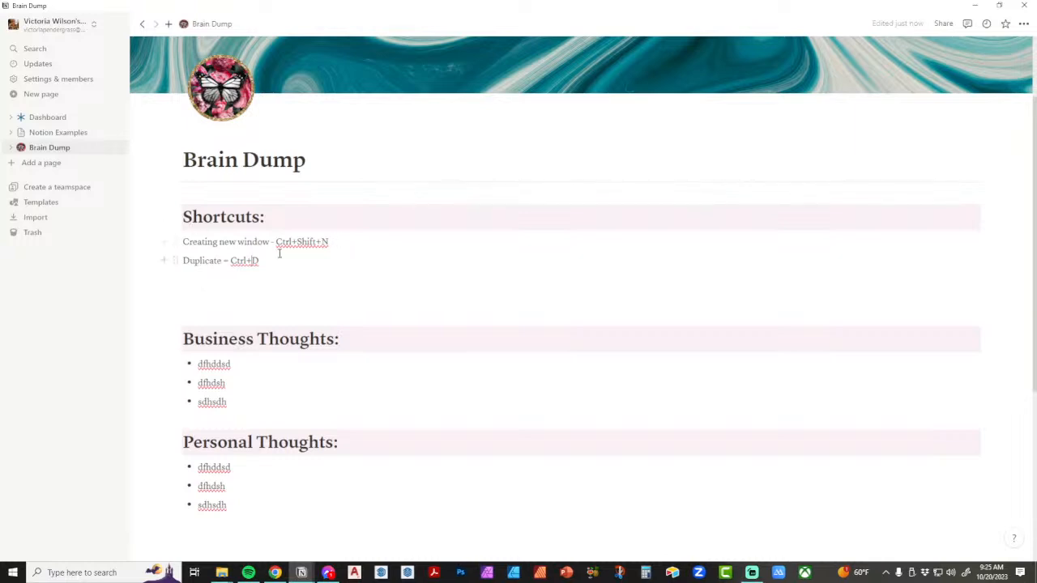
left_click(85, 29)
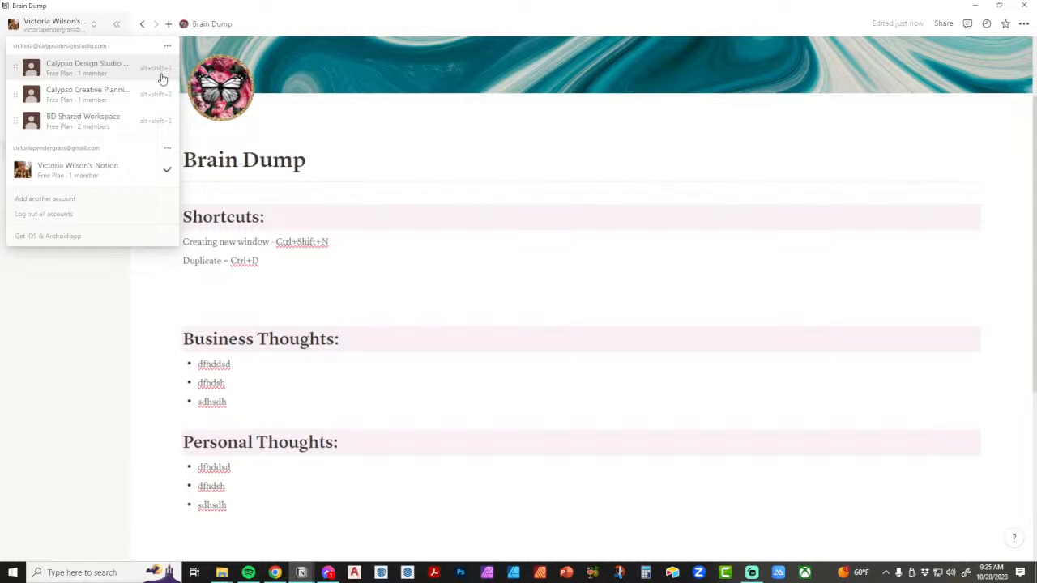
left_click(370, 265)
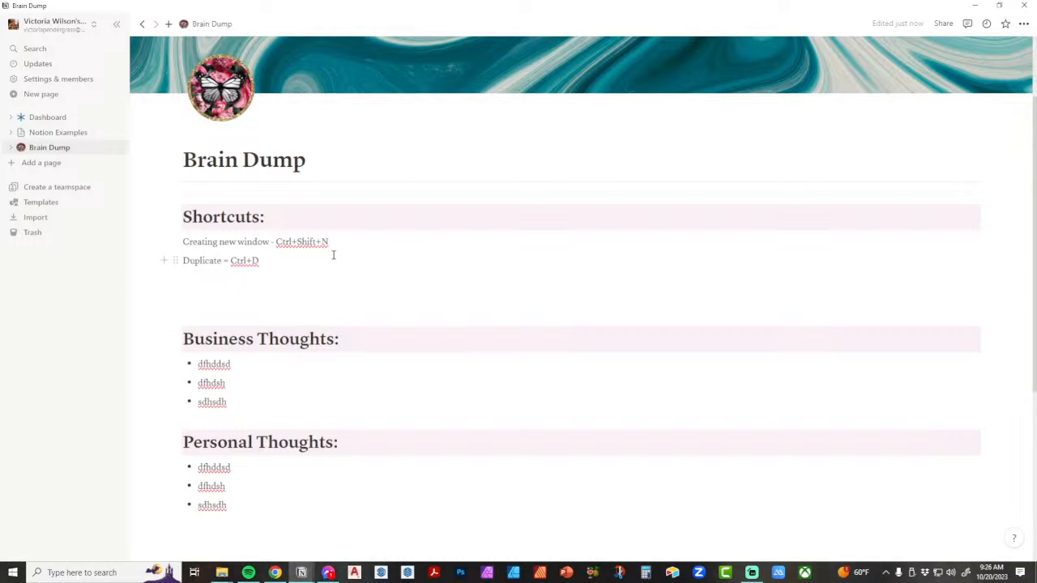
left_click(176, 242)
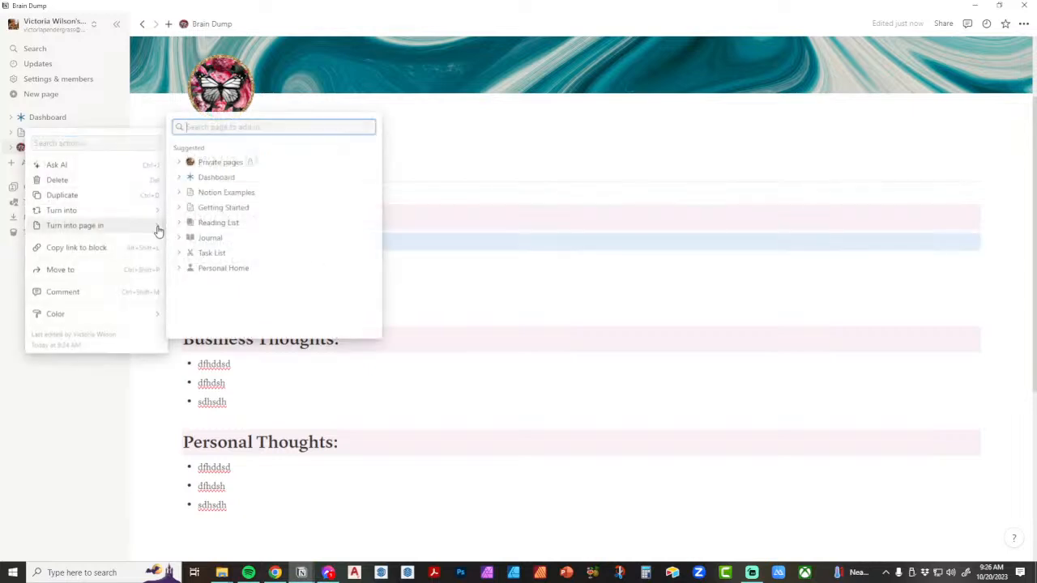
mouse_move(132, 322)
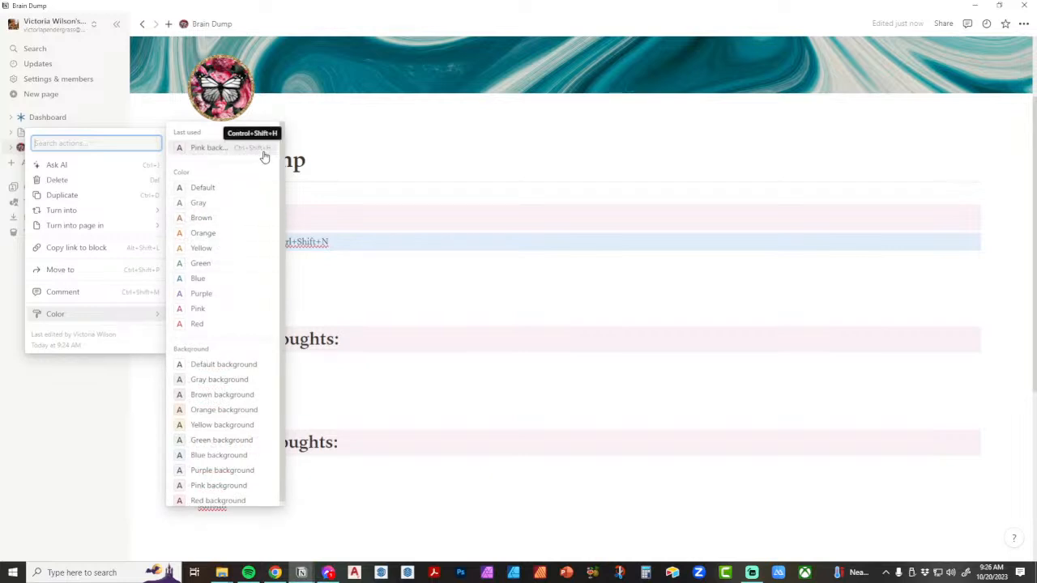
left_click(354, 247)
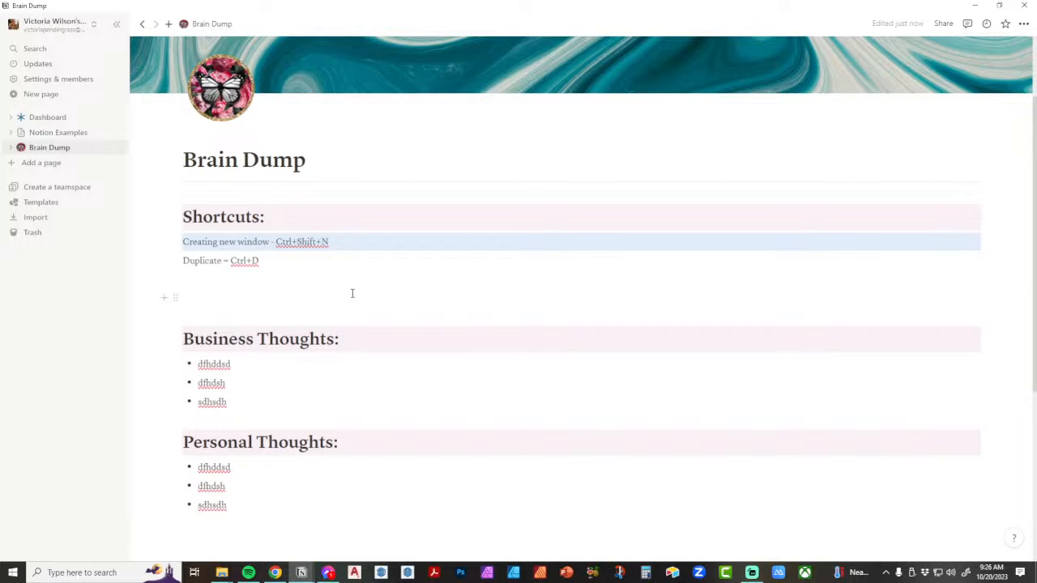
Step: Move the Business Thoughts heading and its three bullets into a second column beside the Shortcuts heading
left_click(394, 262)
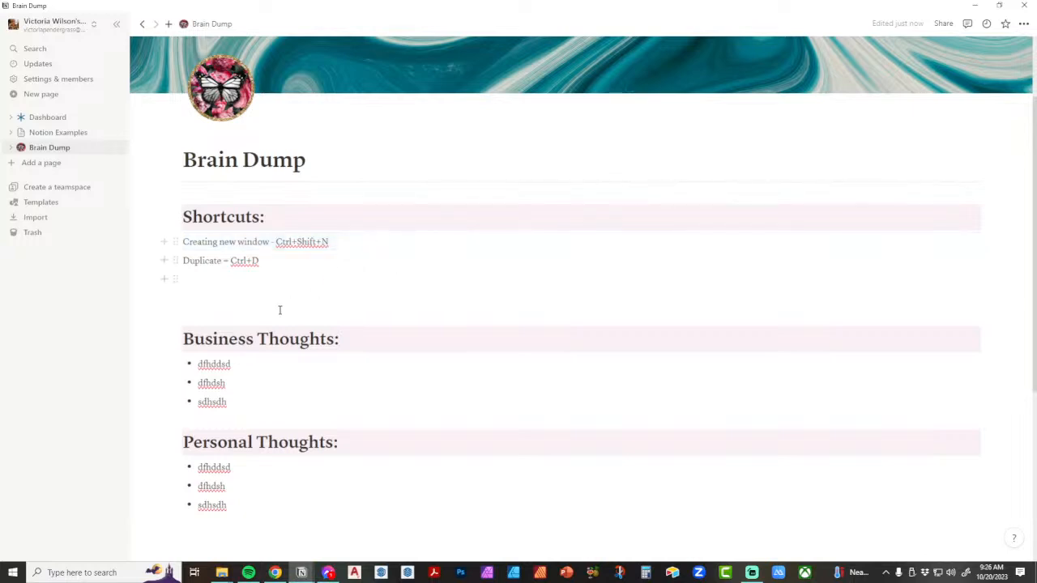
left_click(233, 400, "shift")
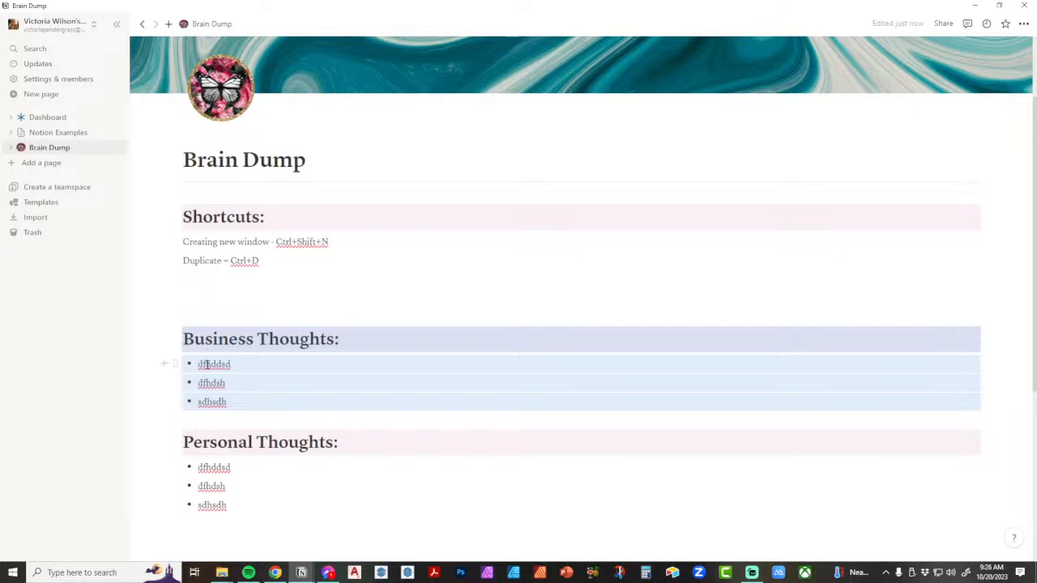
left_click(253, 338)
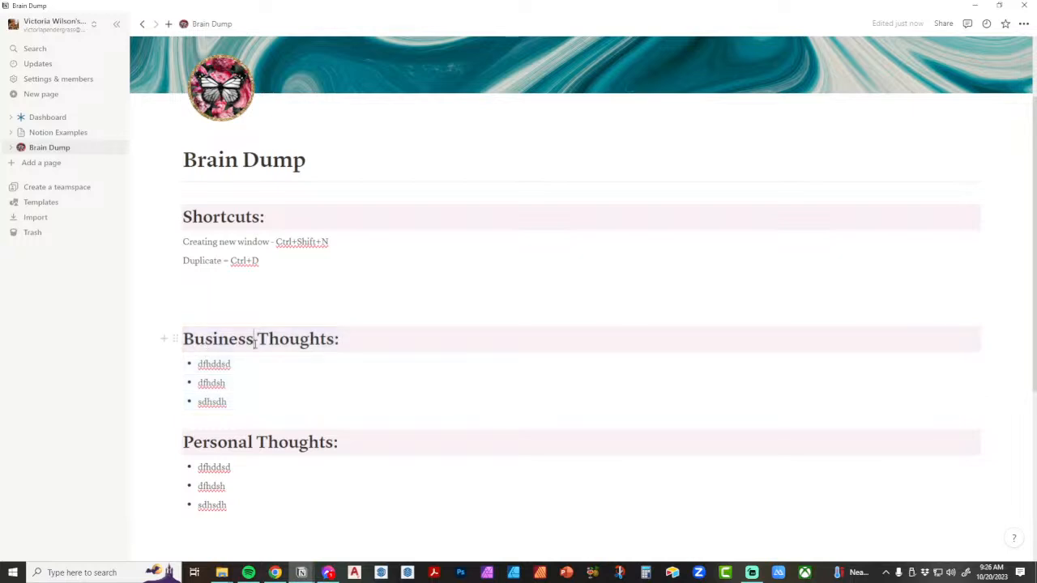
left_click(245, 404)
left_click(239, 342, "shift")
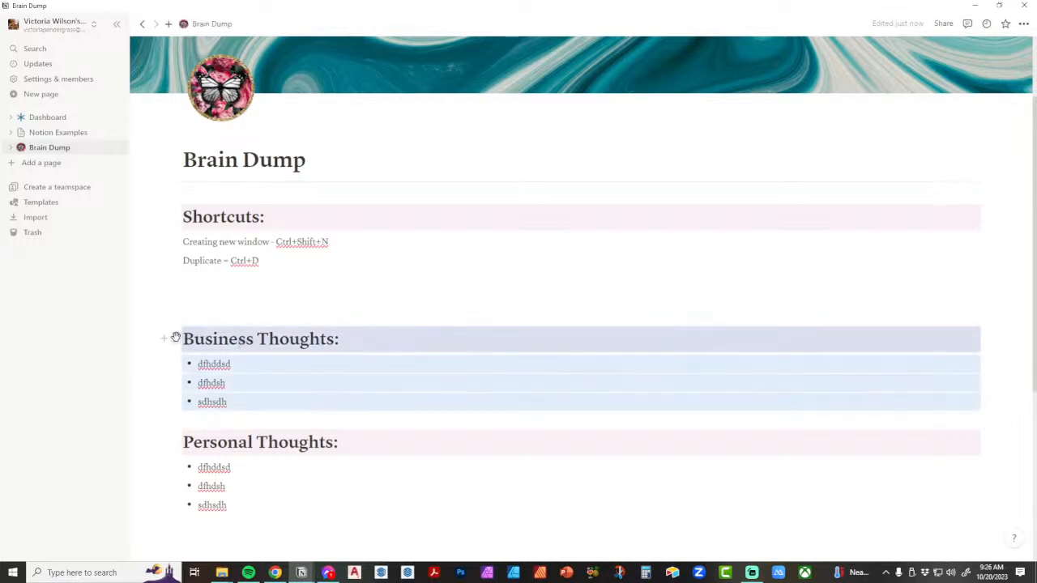
left_click_drag(174, 338, 986, 216)
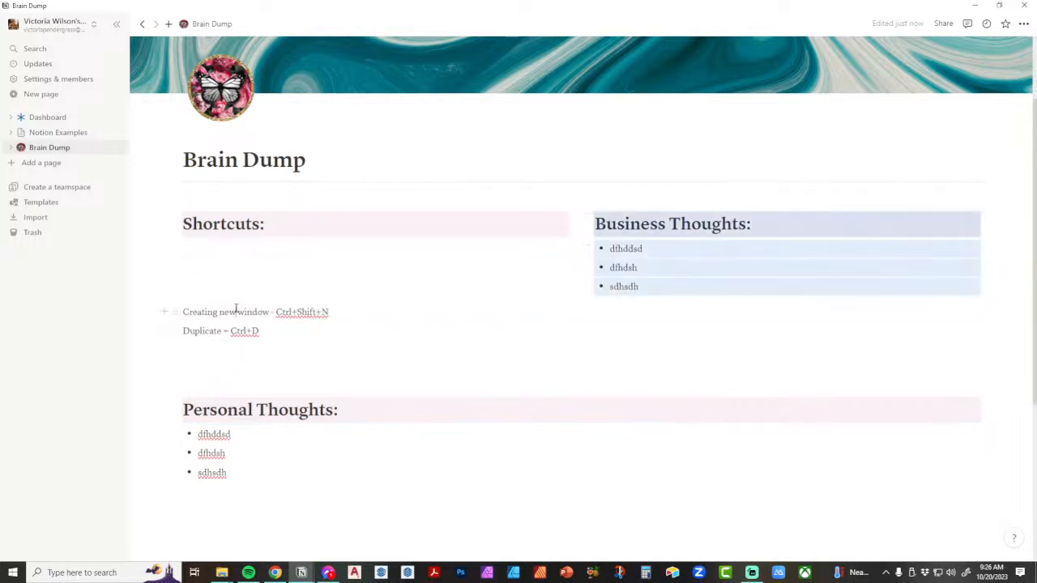
Step: Place both shortcut lines under the Shortcuts heading and move the Personal Thoughts heading with its bullets into a third column
left_click_drag(249, 334, 185, 248)
left_click(228, 371)
left_click_drag(240, 435, 986, 219)
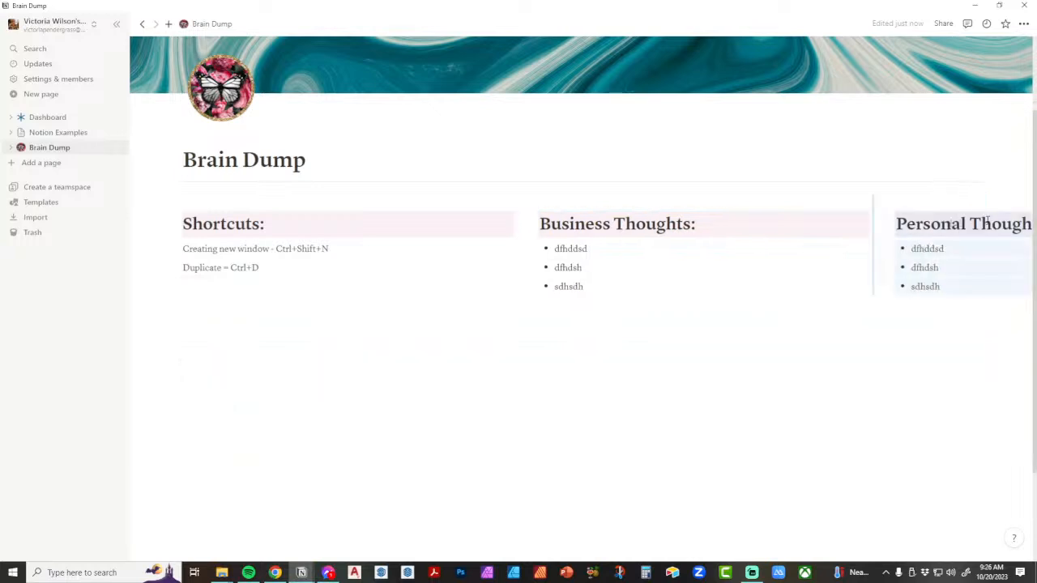
left_click(750, 398)
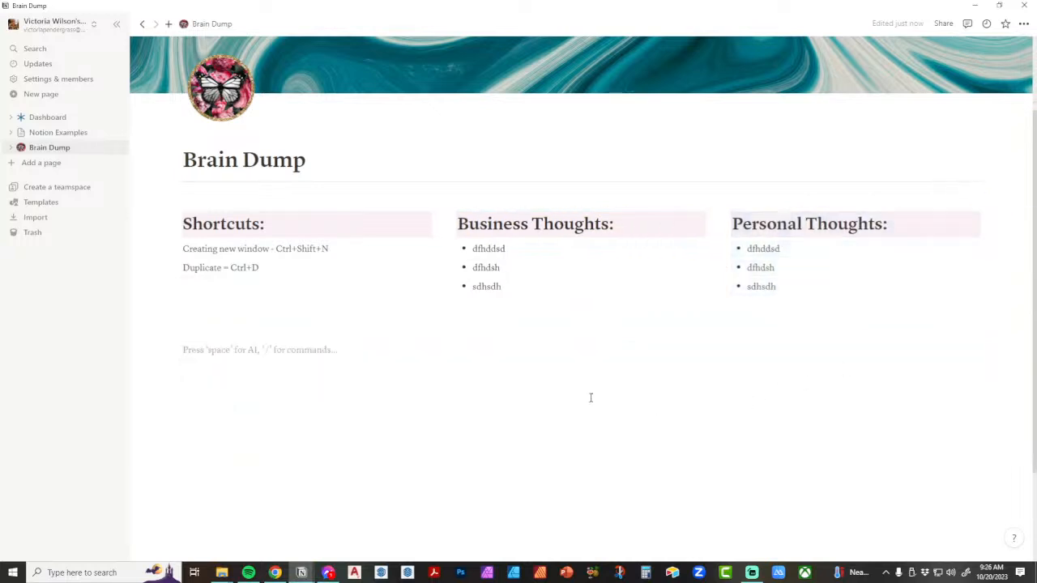
Step: Place a divider across the page below the three columns and start an empty line under it
left_click(167, 347)
scroll(246, 243, "down", 5)
left_click(246, 274)
left_click_drag(174, 343, 174, 323)
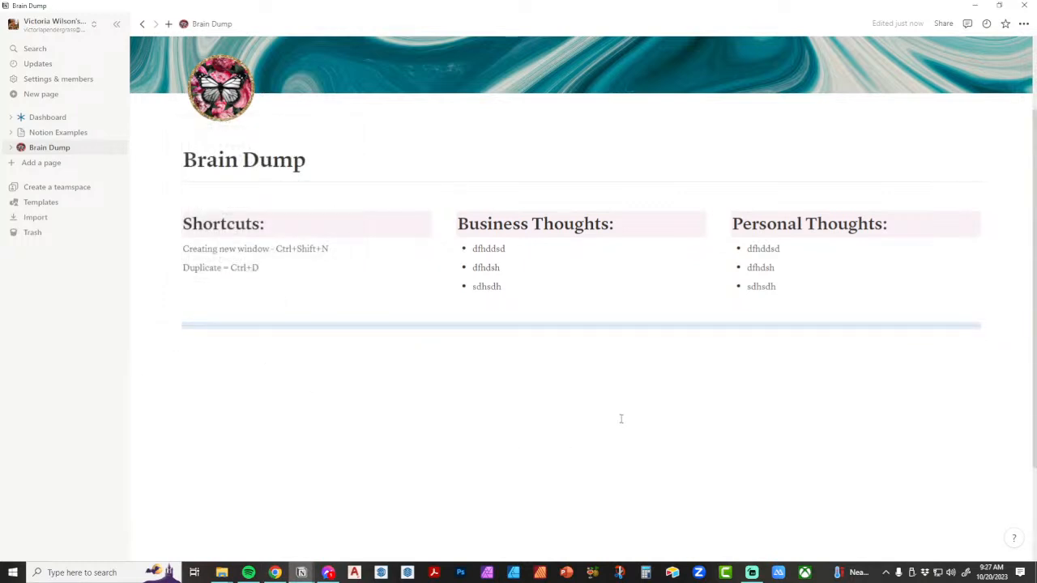
left_click(304, 375)
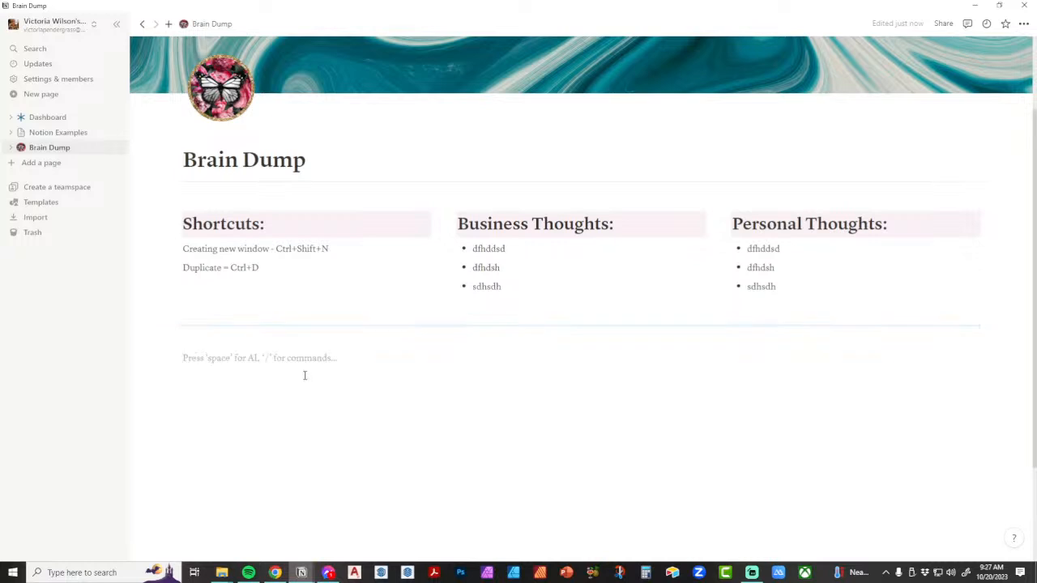
Step: Duplicate the Shortcuts heading and move the copy below the lower divider at full page width
left_click(263, 226)
key("ctrl+d")
left_click_drag(174, 270, 186, 379)
Step: Rename the copied heading below the divider to "Notes:" and place an empty text line beneath it
double_click(233, 380)
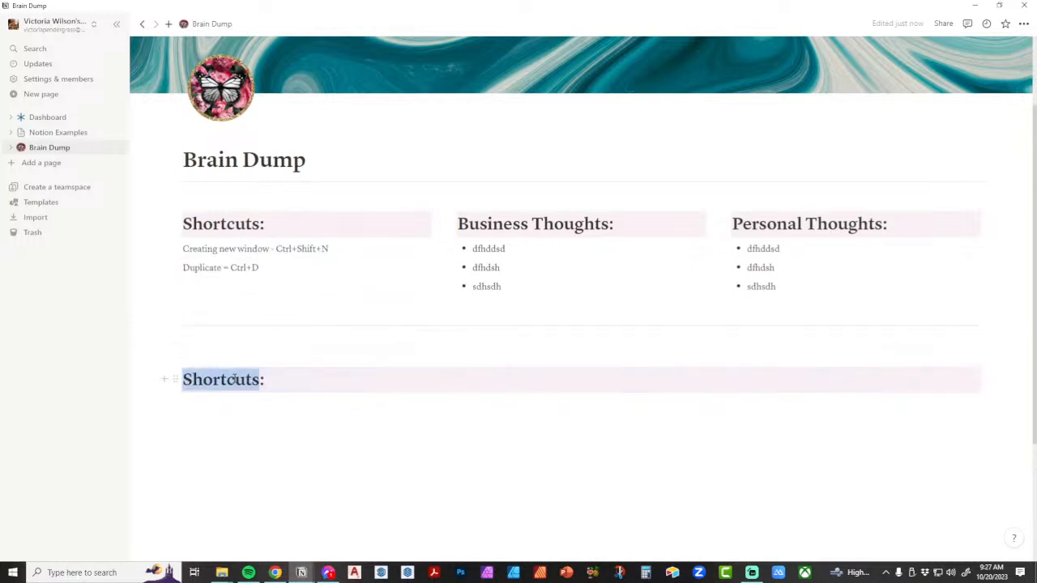
type("NOtes")
key("Left")
key("Left")
key("Left")
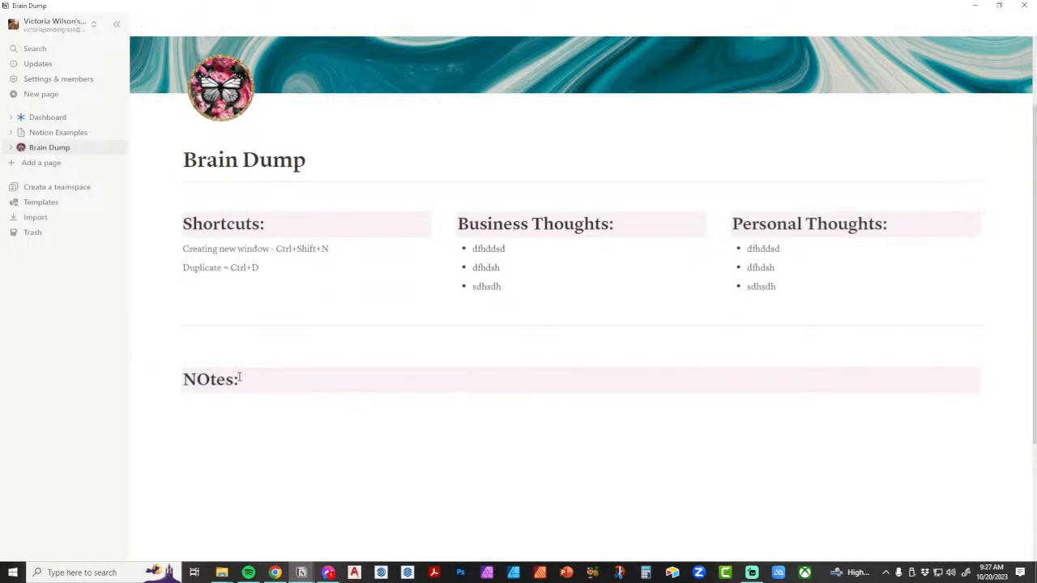
key("BackSpace")
type("o")
left_click(253, 416)
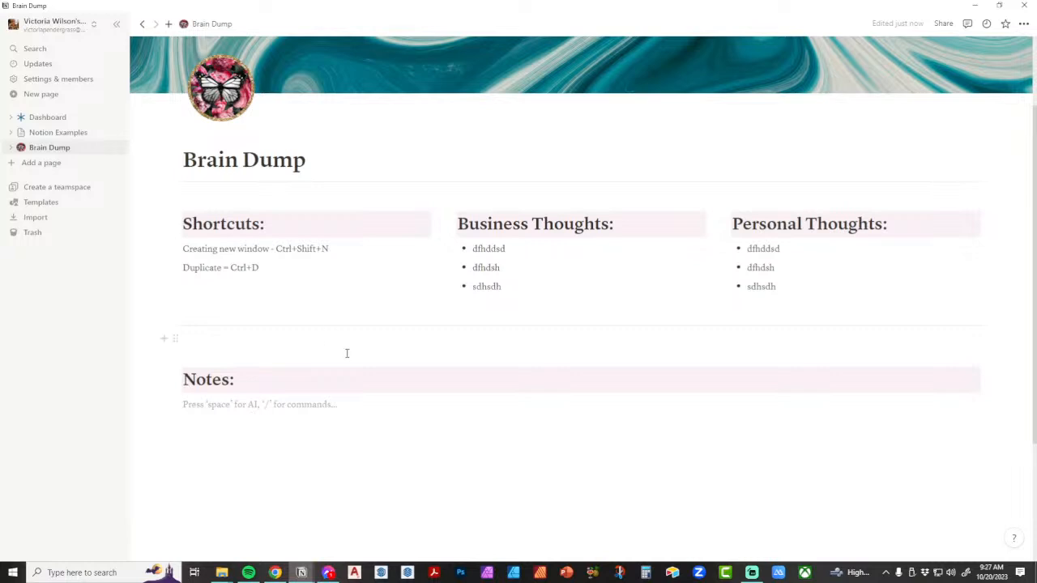
Step: Nest the Brain Dump page inside Dashboard and position its link directly below Bill Tracker
left_click(36, 120)
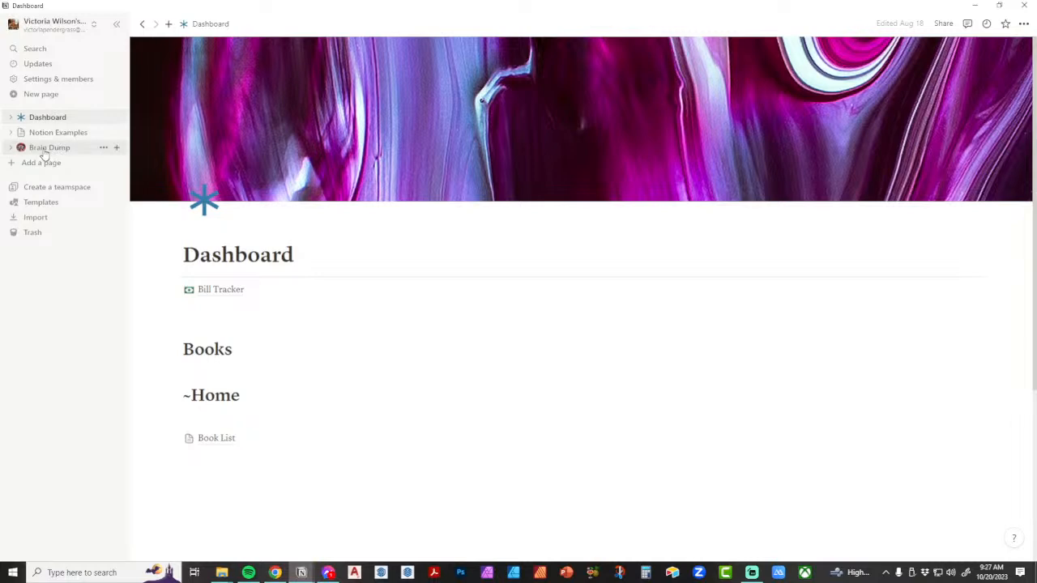
left_click_drag(42, 154, 40, 117)
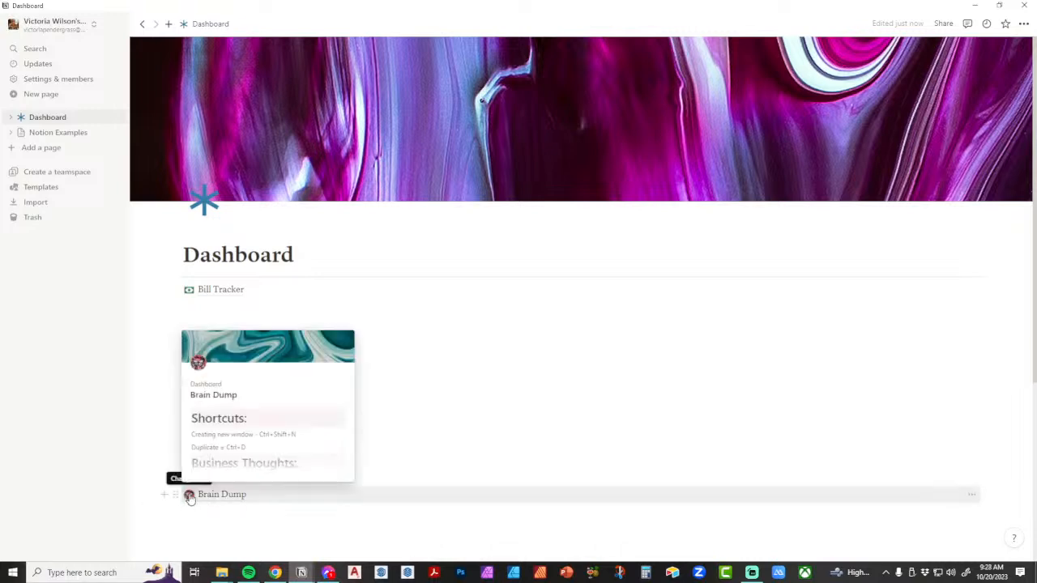
left_click_drag(172, 494, 185, 320)
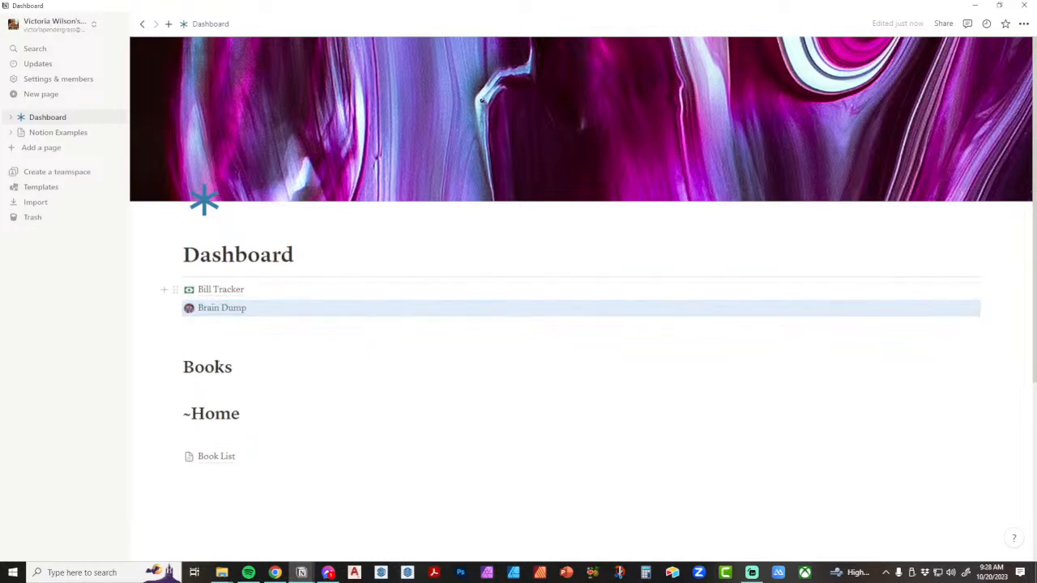
Step: Examine the pages nested under Dashboard, including the contents of Brain Dump and Bill Tracker, and collapse the list again
left_click(11, 118)
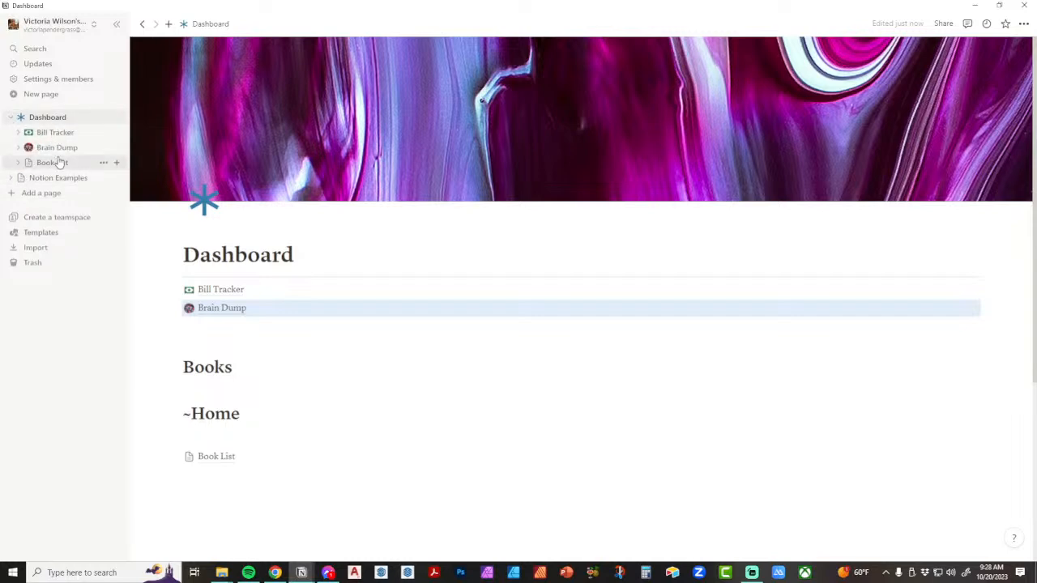
left_click(18, 148)
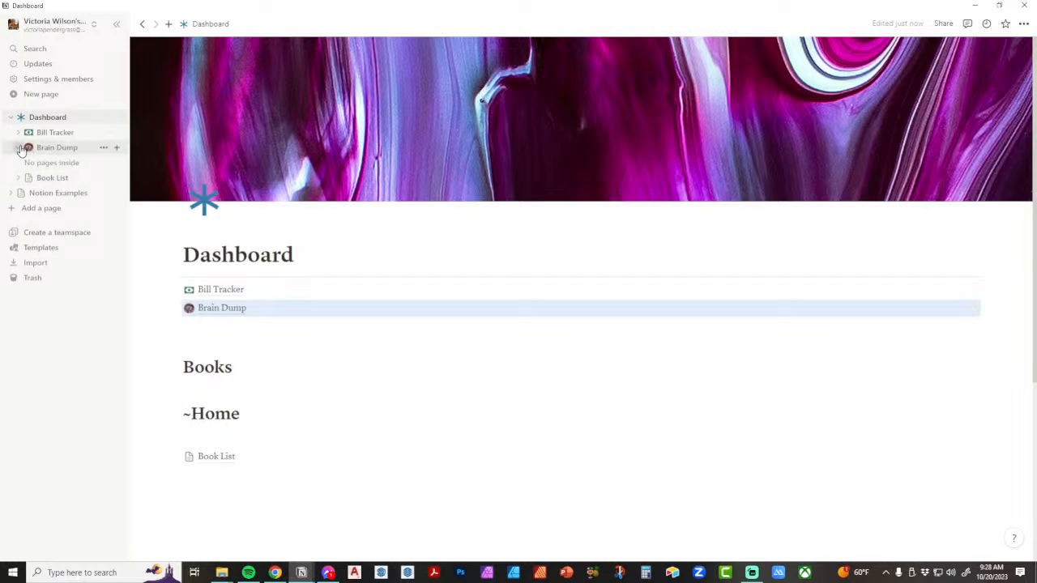
left_click(18, 147)
left_click(18, 132)
left_click(18, 132)
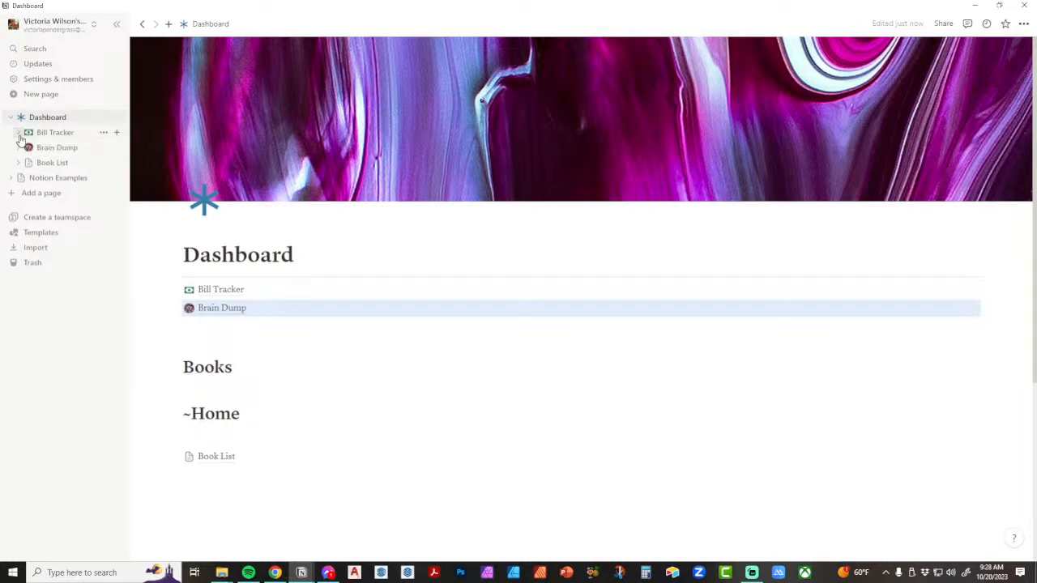
left_click(9, 118)
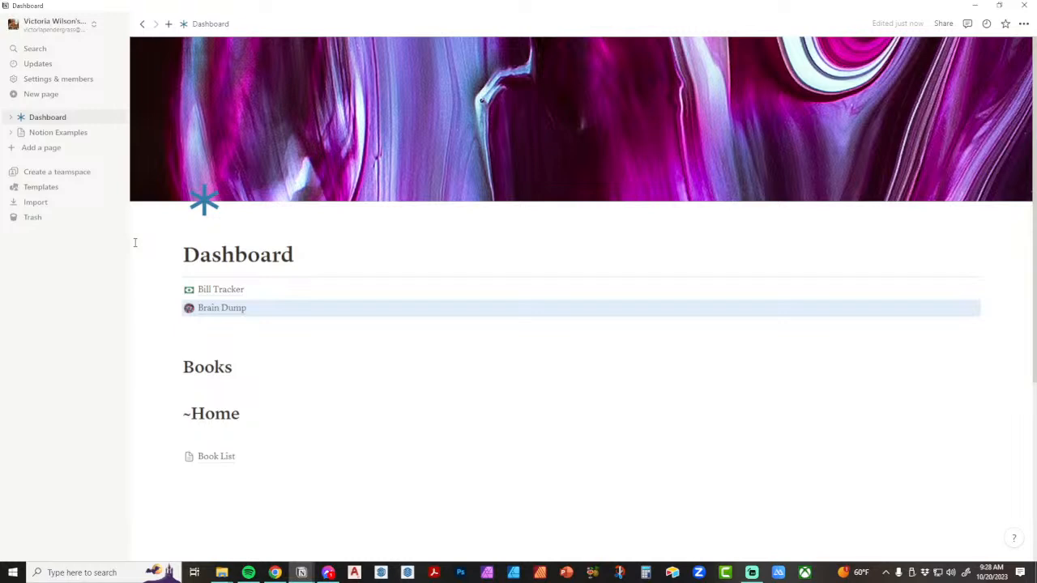
Step: Open the keyboard shortcuts help page in the browser and dismiss the Google sign-in prompt
left_click(1014, 539)
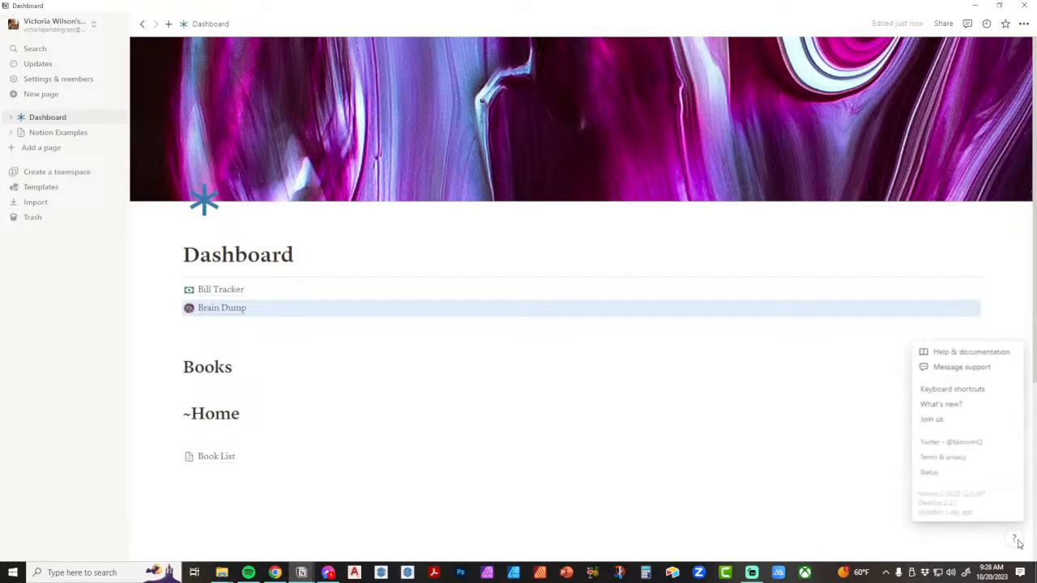
left_click(972, 390)
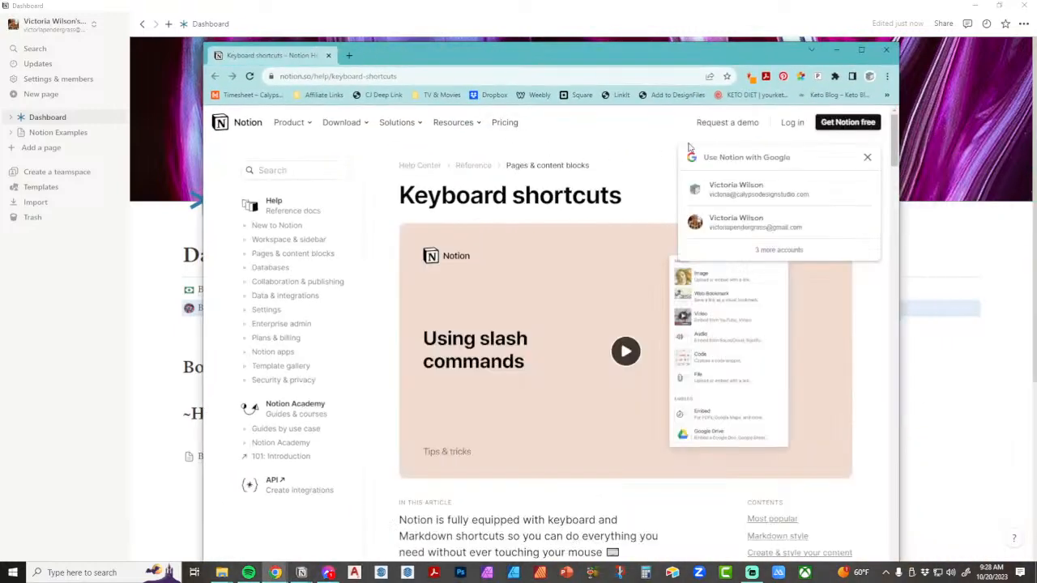
left_click(868, 158)
Step: Read through the keyboard shortcuts article, from the most popular shortcuts to the slash commands and advanced options
scroll(844, 359, "down", 7)
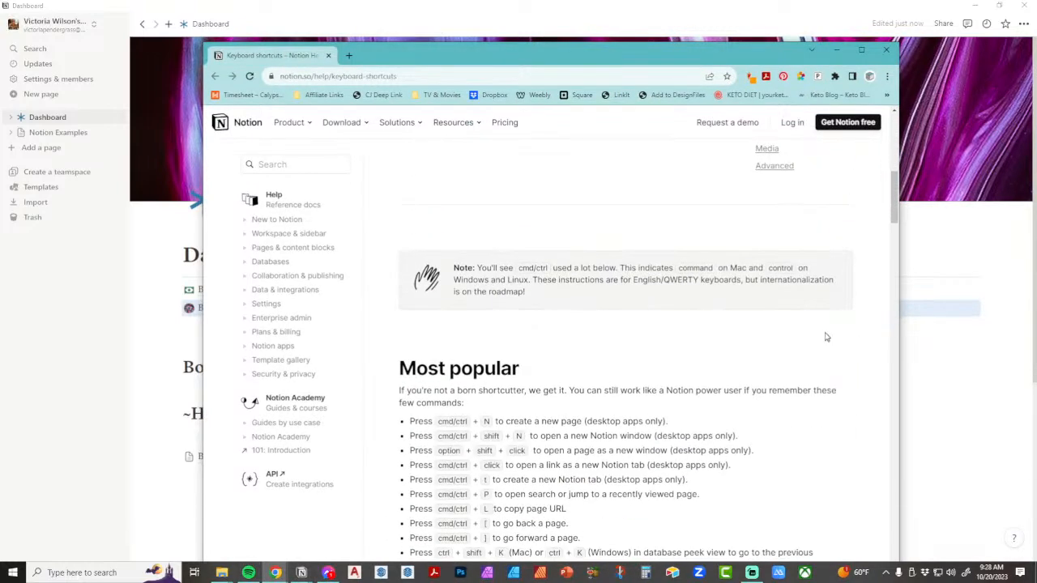
scroll(826, 337, "down", 1)
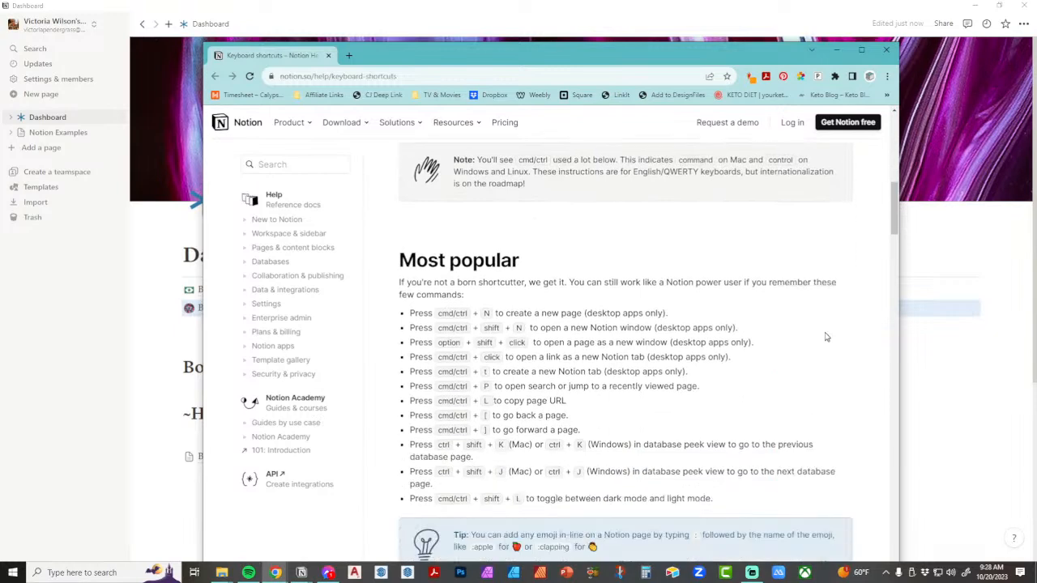
scroll(826, 337, "down", 1)
scroll(826, 337, "down", 4)
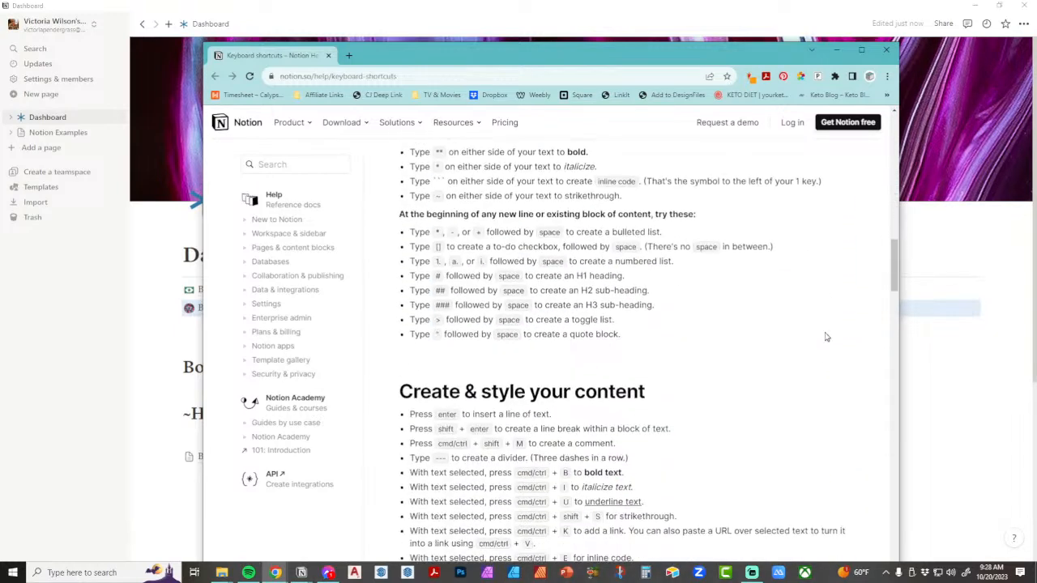
scroll(826, 337, "down", 1)
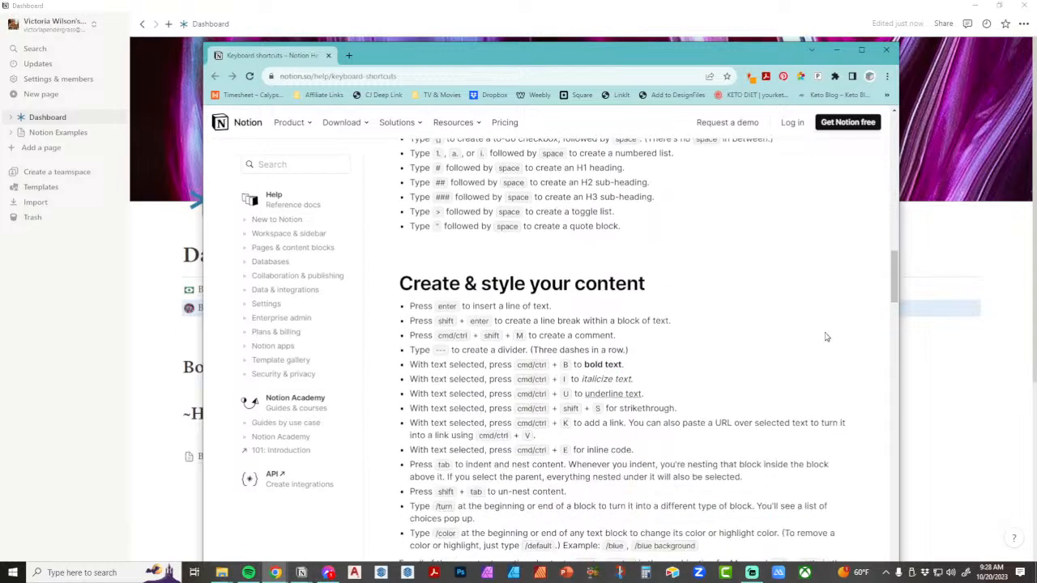
scroll(826, 337, "down", 1)
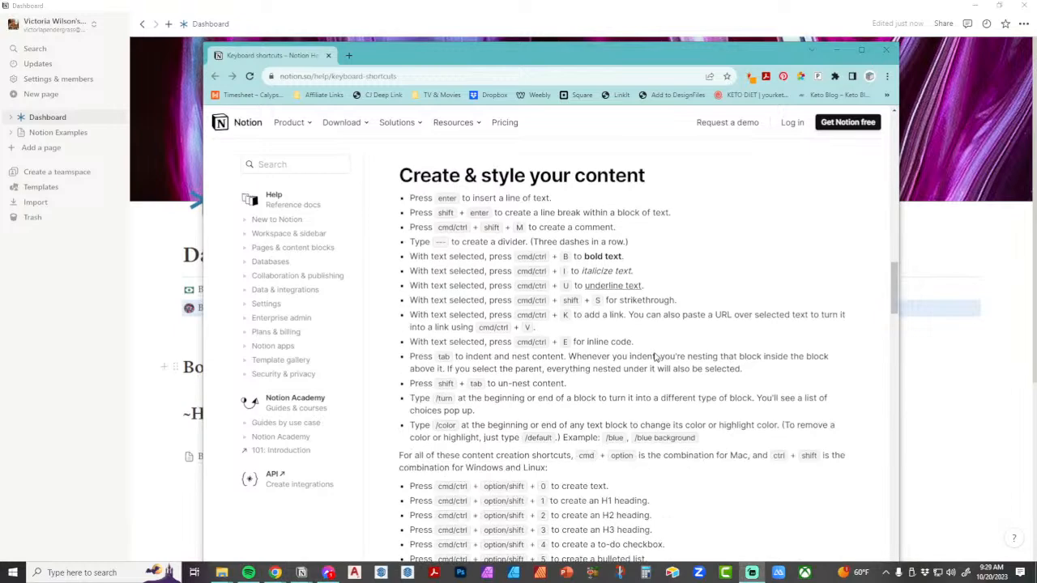
scroll(644, 379, "down", 1)
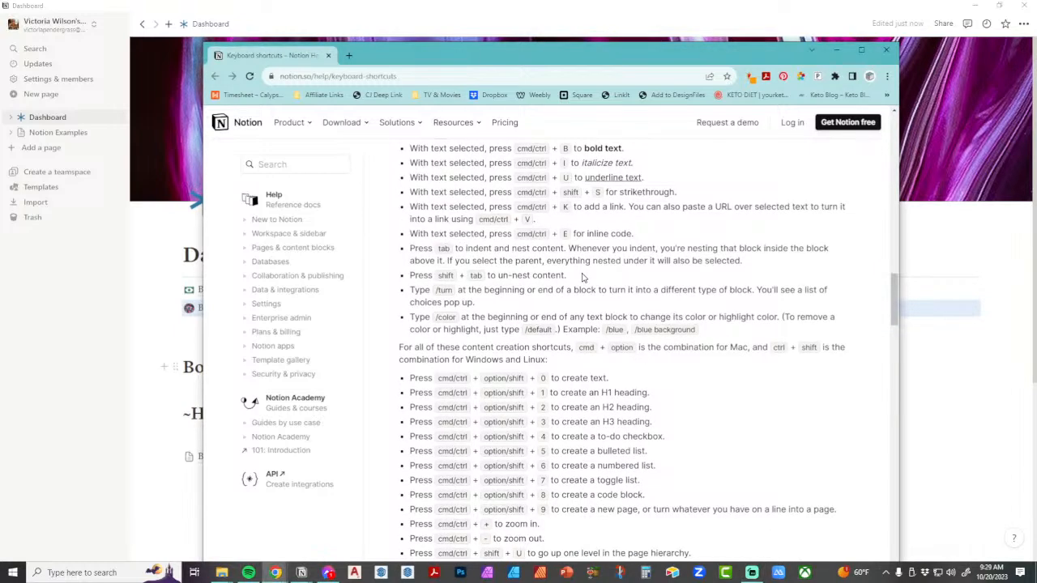
scroll(648, 370, "down", 3)
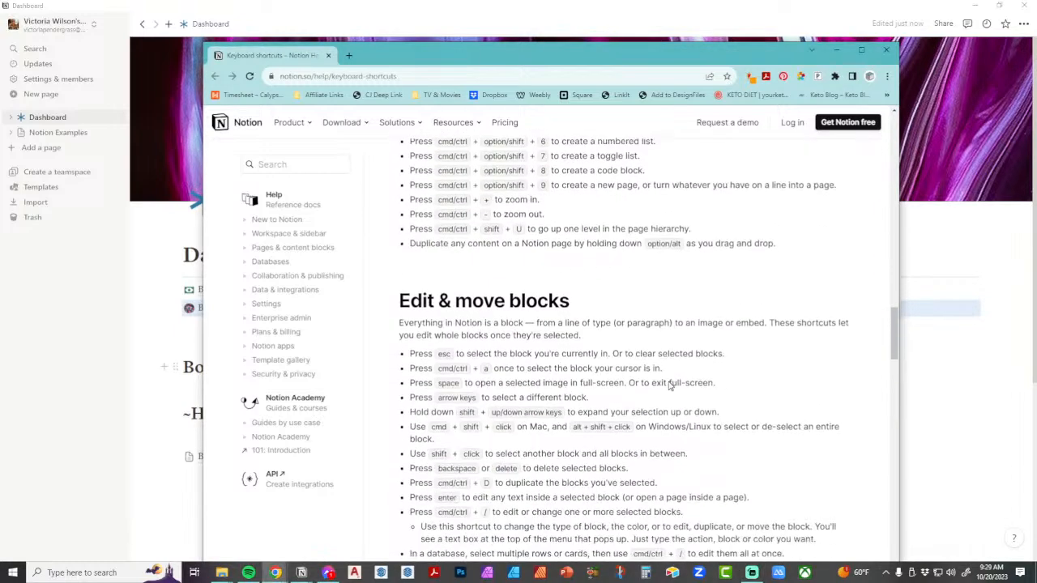
scroll(561, 354, "up", 1)
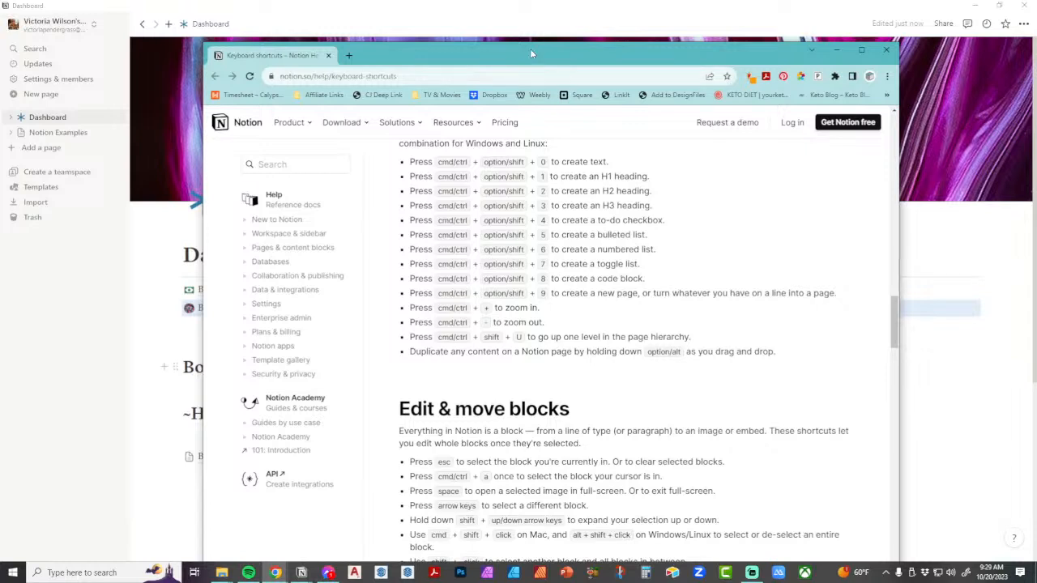
scroll(701, 414, "down", 8)
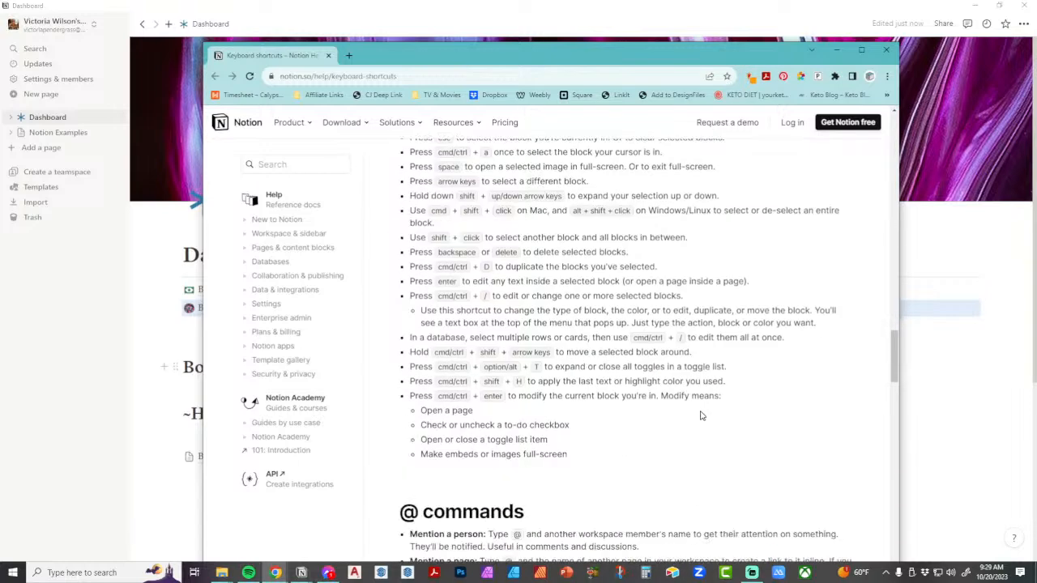
scroll(701, 414, "down", 5)
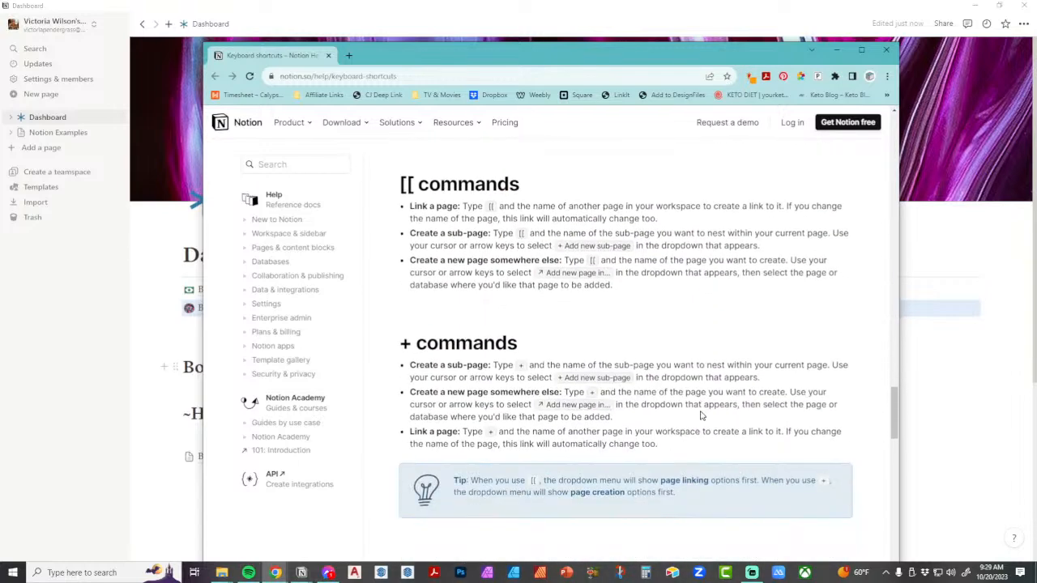
scroll(701, 414, "down", 5)
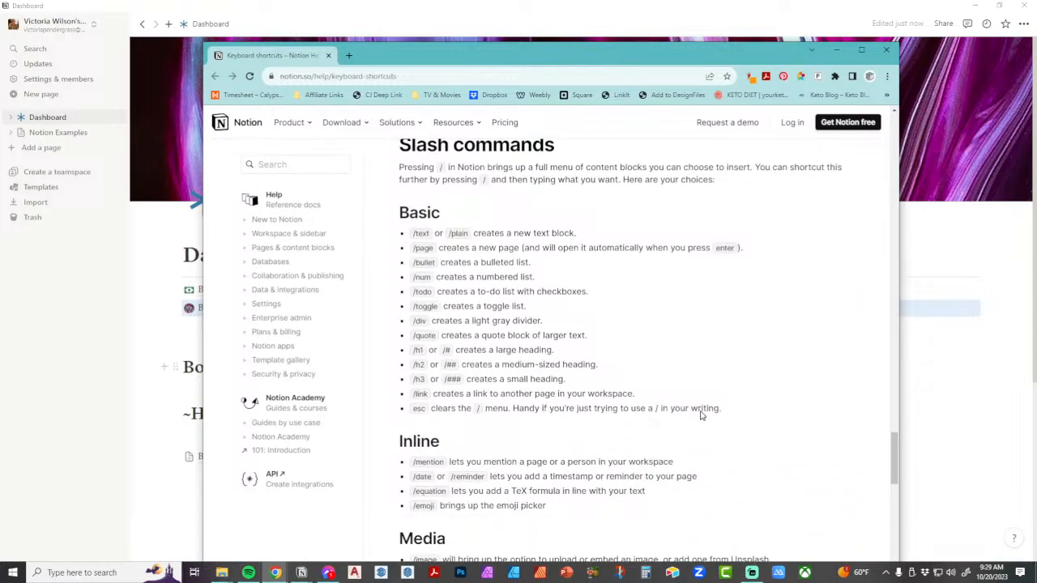
scroll(702, 415, "down", 5)
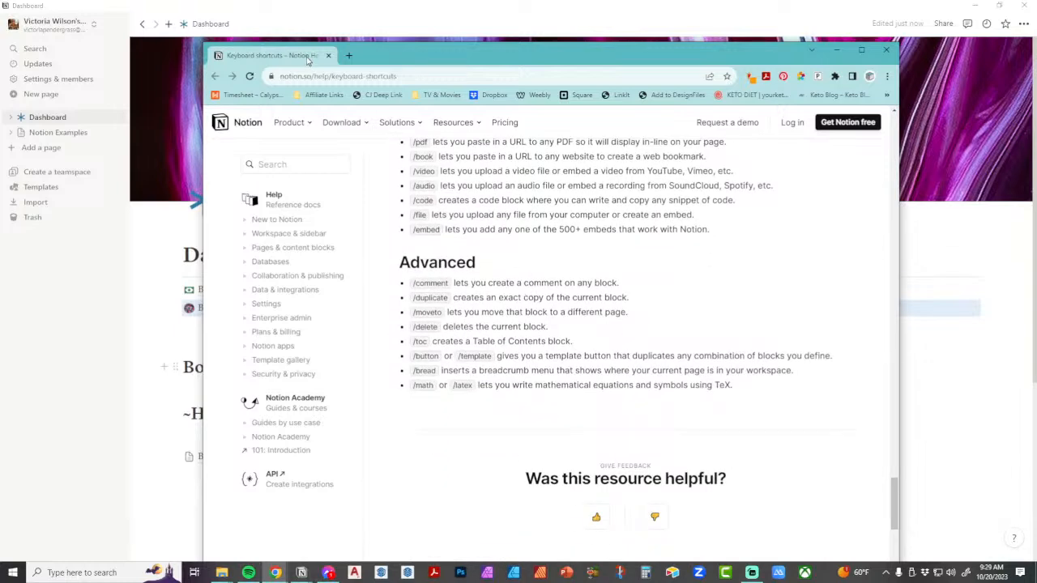
Step: Move the browser window out of view, switch to the Notion window showing Digital Planning Space, and open the Down to Biz Dashboard page
left_click_drag(452, 53, 1036, 182)
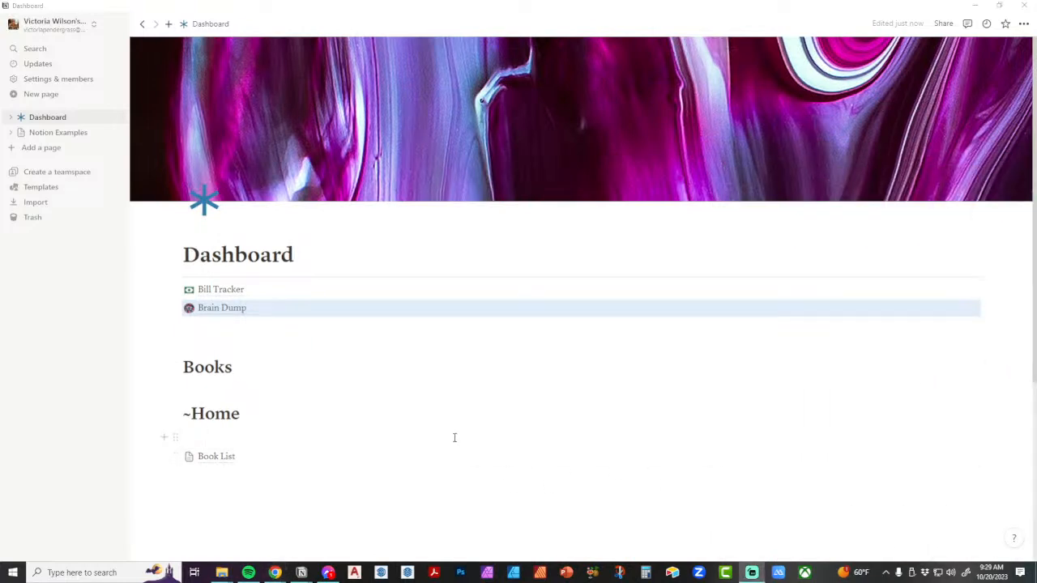
left_click(302, 573)
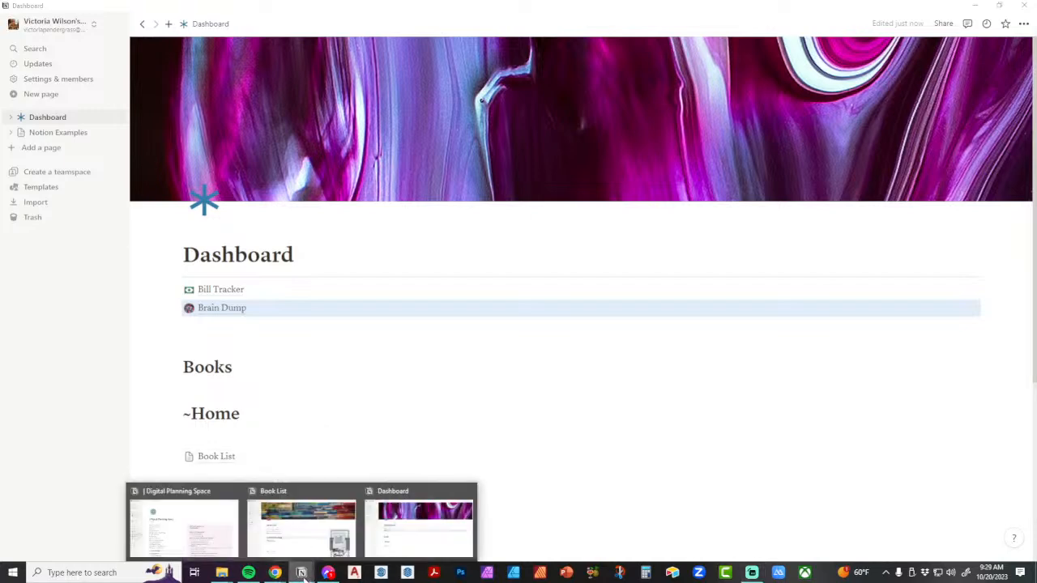
left_click(214, 528)
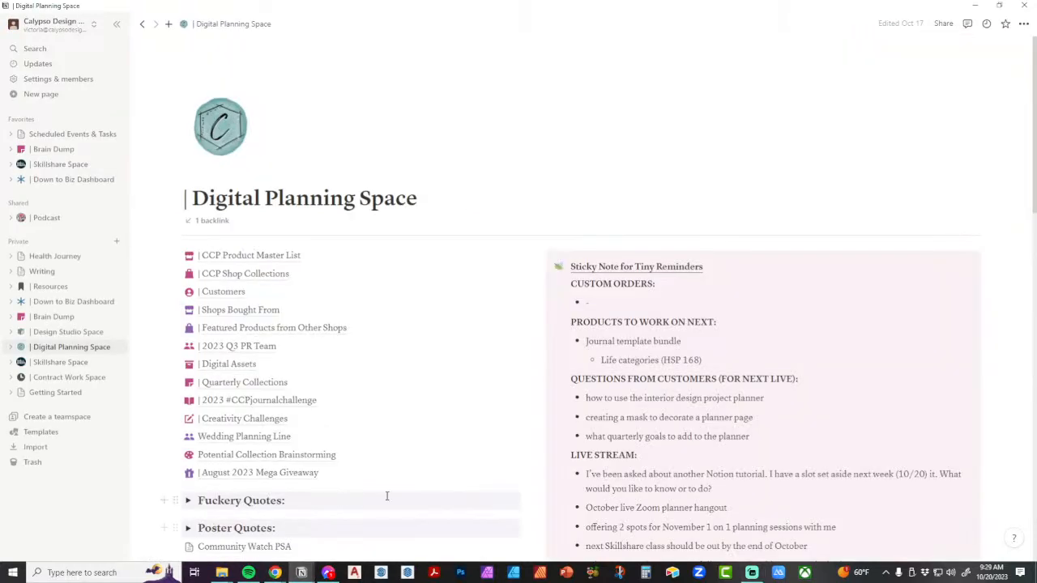
left_click(50, 180)
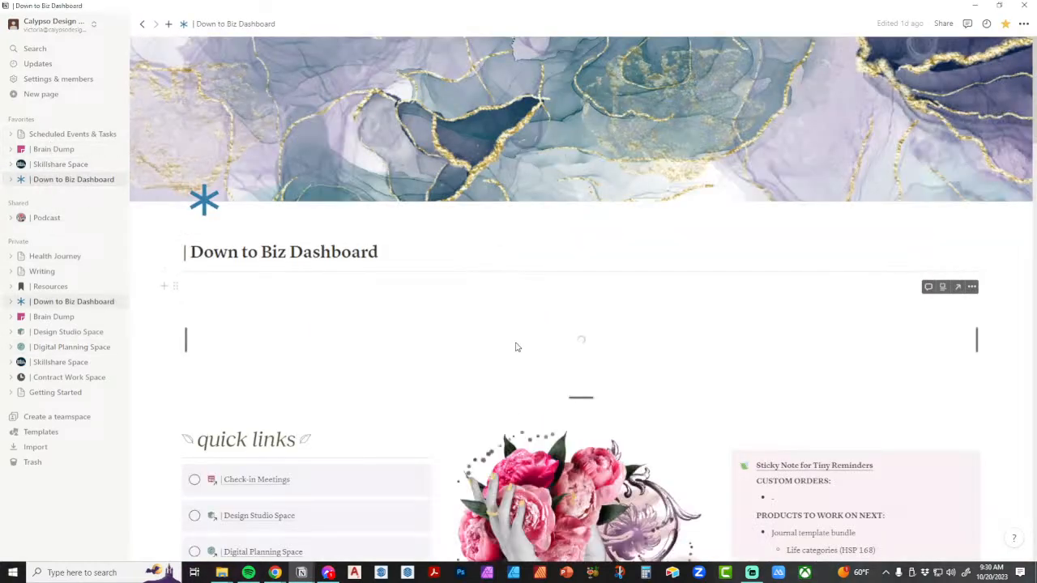
Step: Examine the Down to Biz Dashboard from the weather widget and quick links through the good vibes section, and expand Template References
scroll(462, 365, "down", 2)
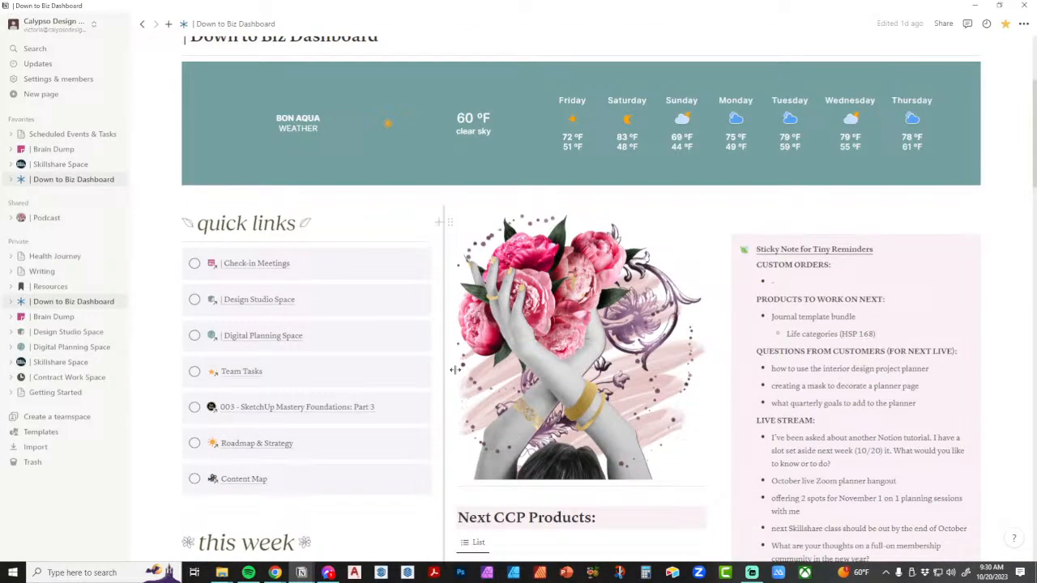
scroll(456, 370, "down", 2)
scroll(456, 369, "down", 2)
scroll(486, 324, "up", 6)
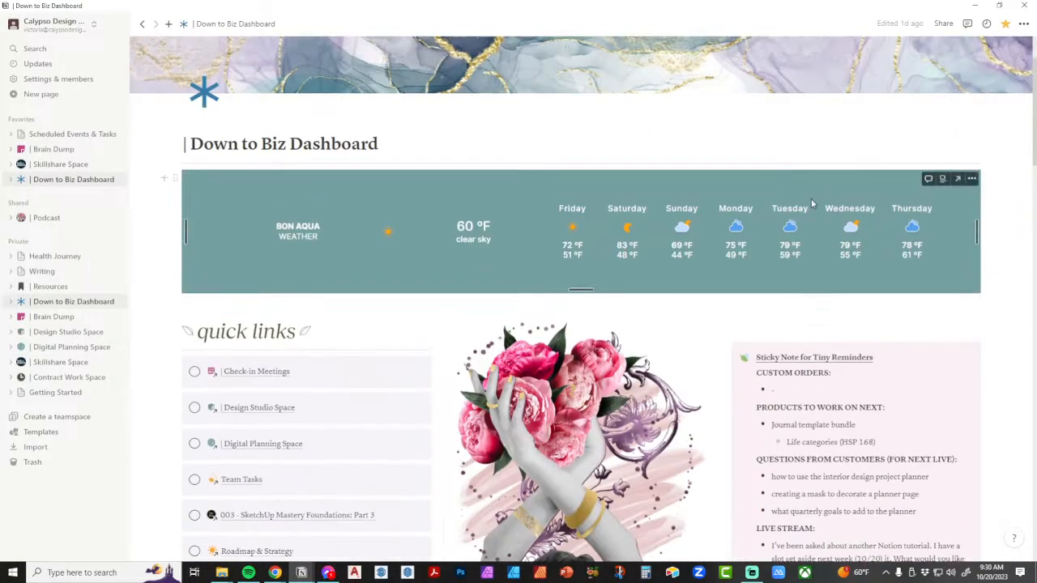
scroll(712, 300, "down", 7)
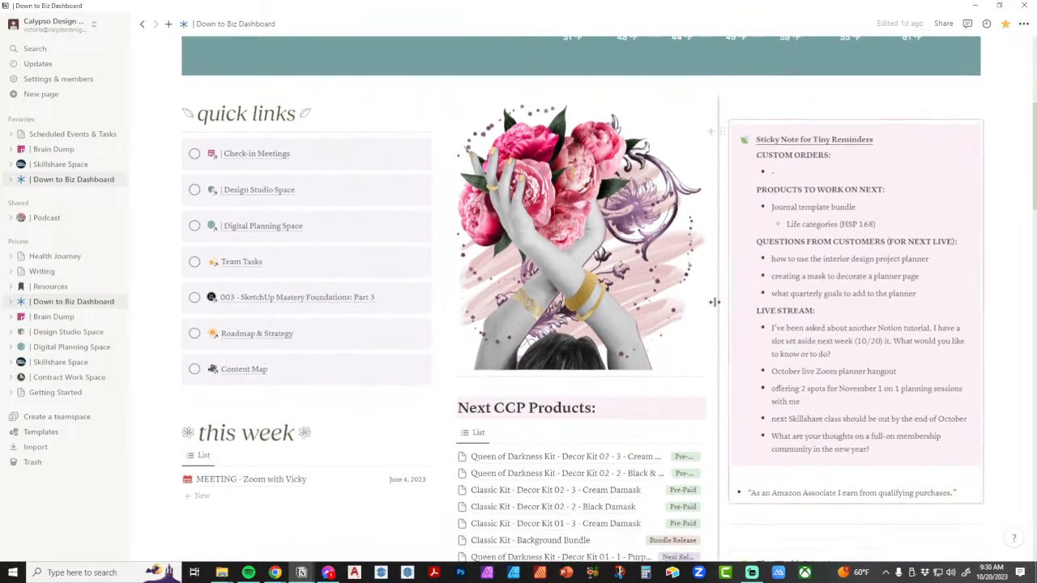
scroll(648, 328, "down", 10)
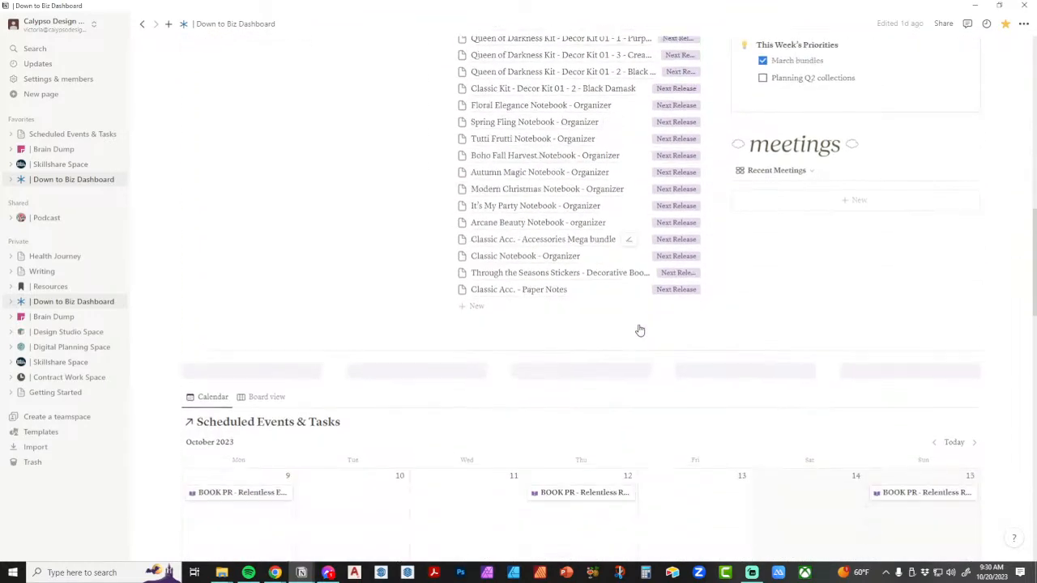
scroll(640, 328, "down", 3)
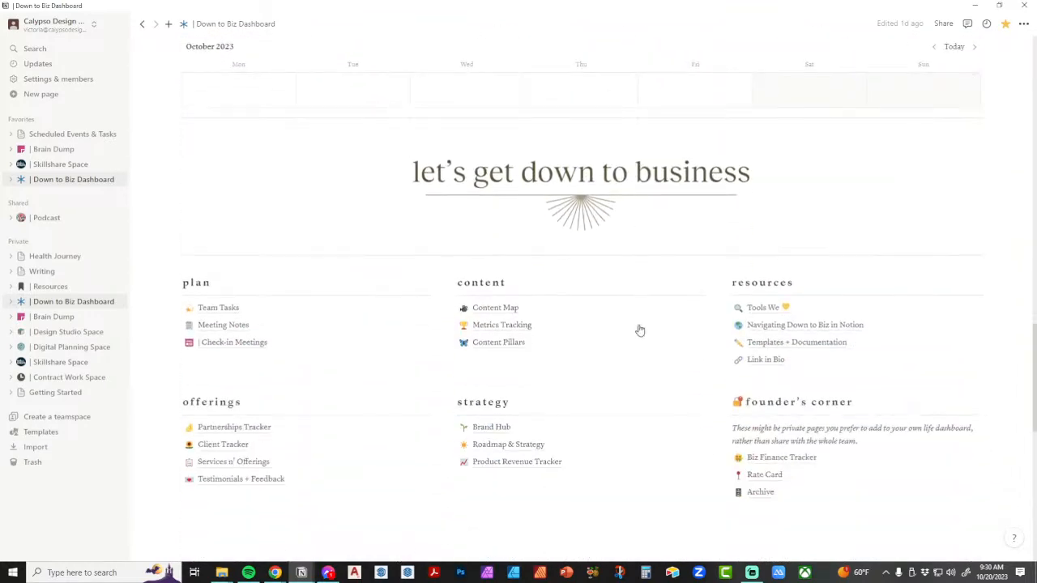
scroll(639, 330, "down", 5)
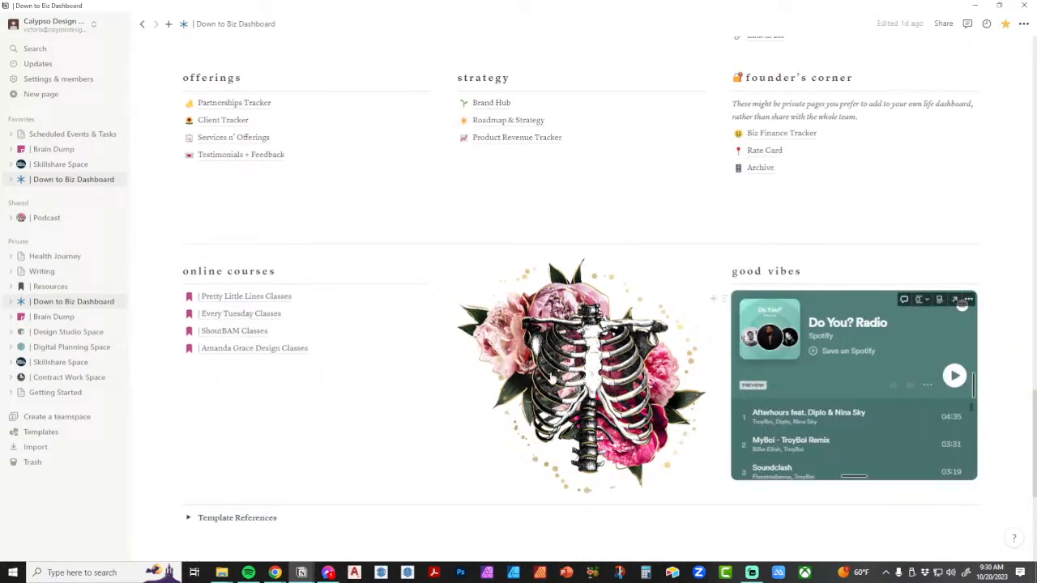
scroll(328, 431, "down", 4)
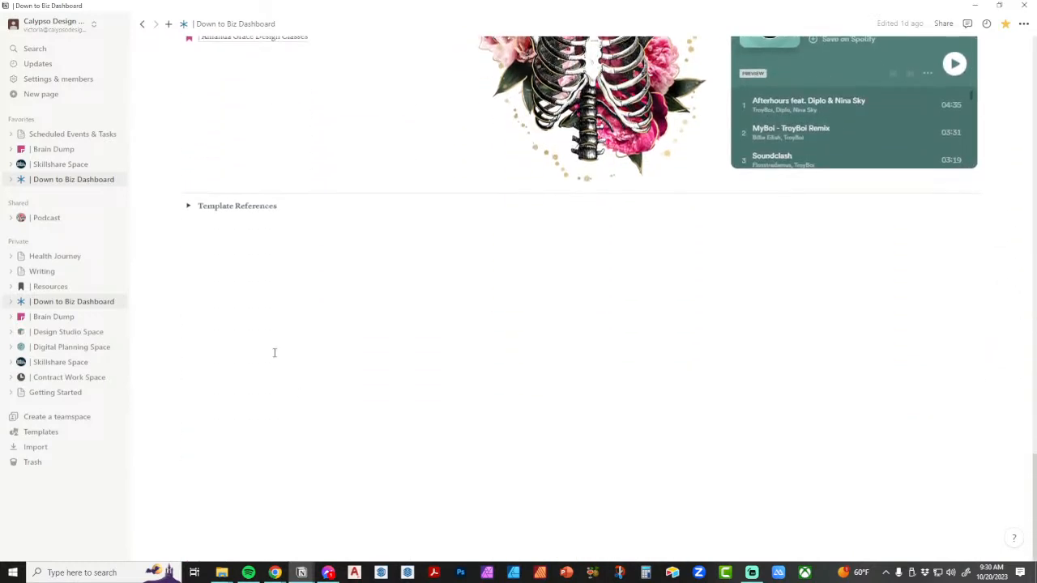
left_click(189, 207)
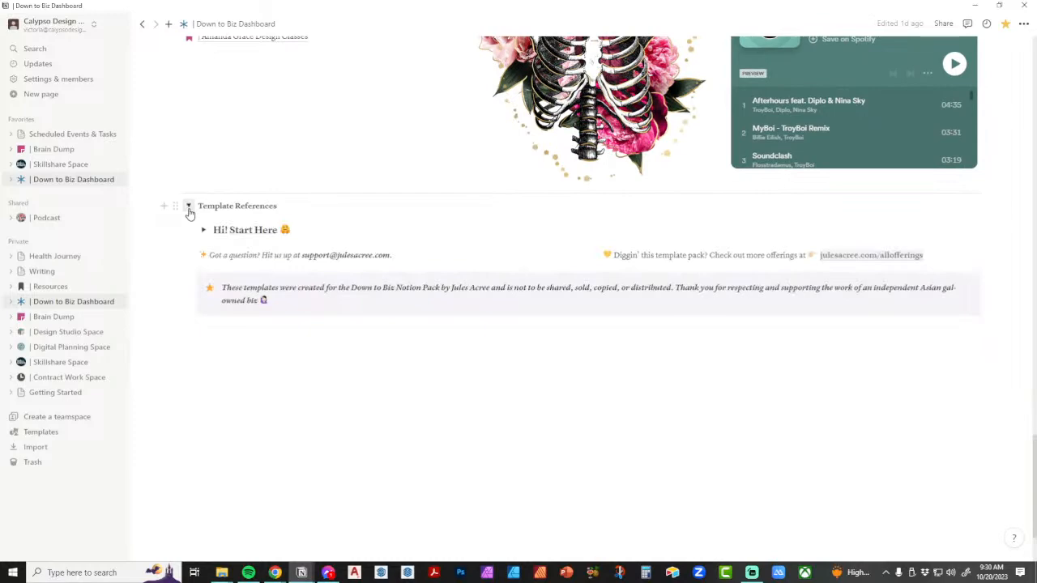
Step: Open the creator's all-offerings link under Template References and skim the offerings page in the browser
left_click(867, 256)
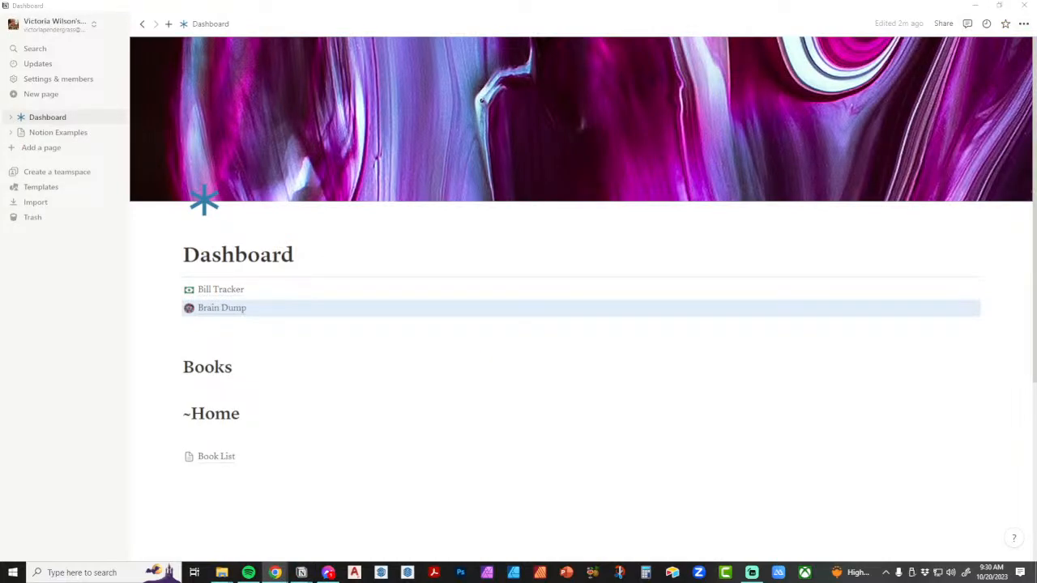
left_click_drag(1036, 176, 435, 2)
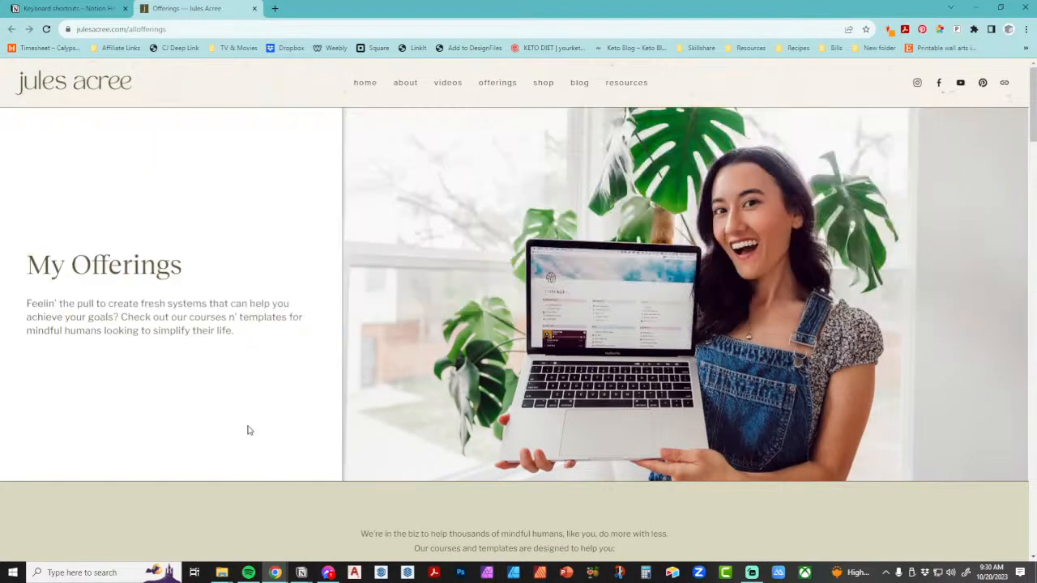
scroll(248, 430, "down", 8)
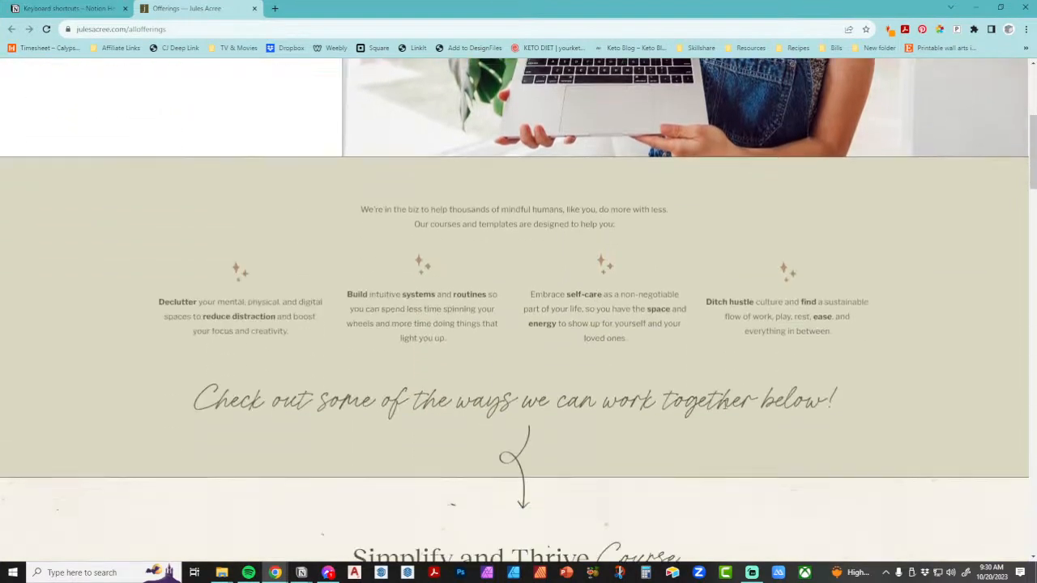
scroll(801, 400, "up", 8)
Step: Open the site's Free Downloads page from the resources section and browse the downloads on offer
mouse_move(625, 83)
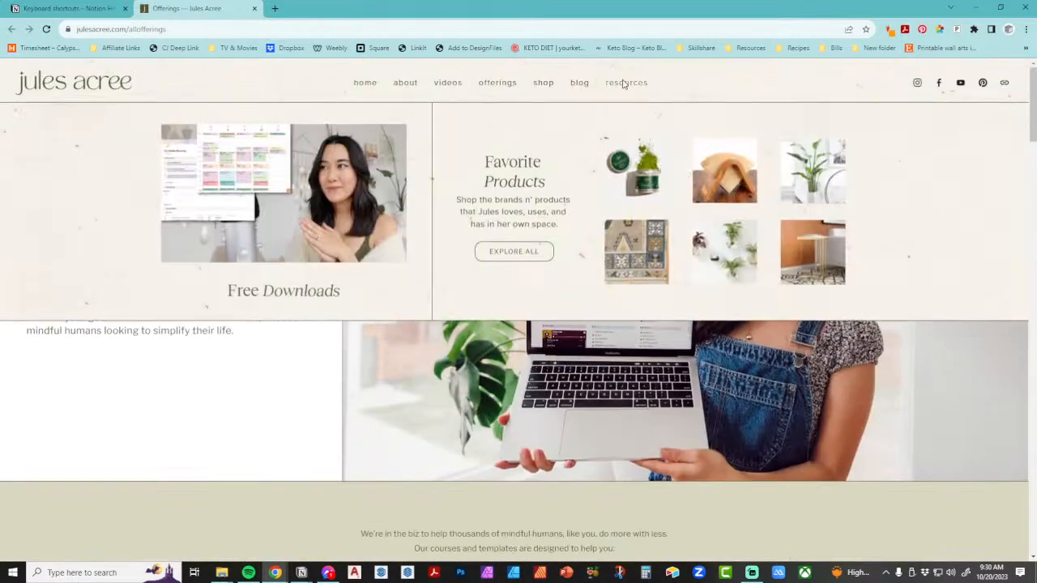
left_click(275, 293)
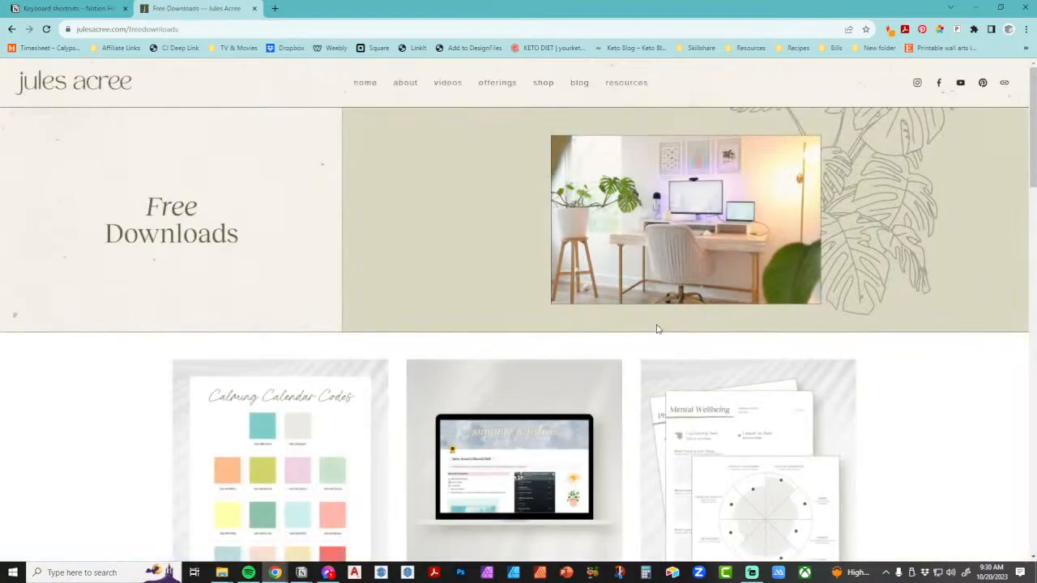
scroll(903, 392, "down", 2)
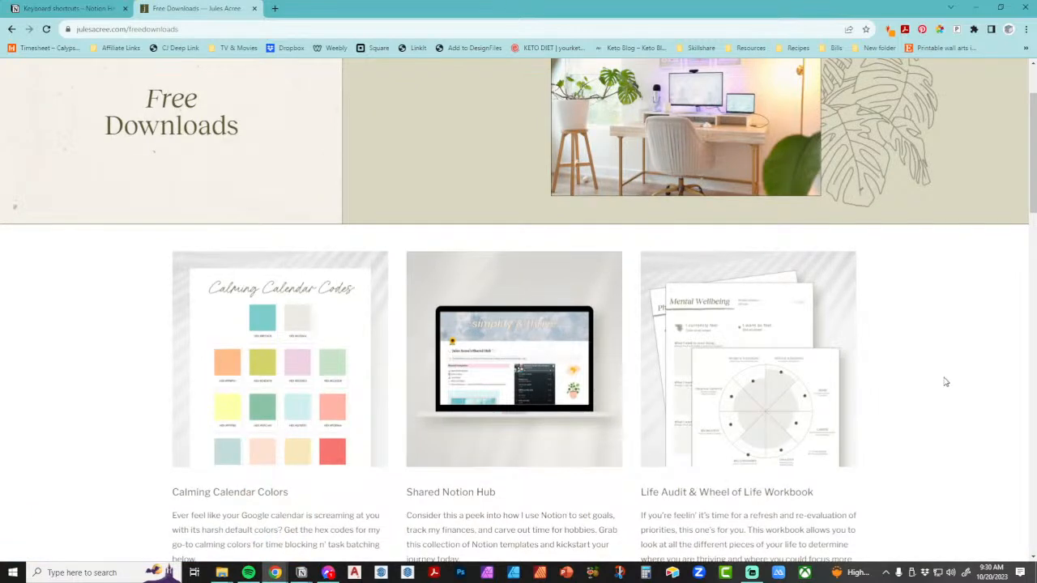
scroll(944, 381, "down", 4)
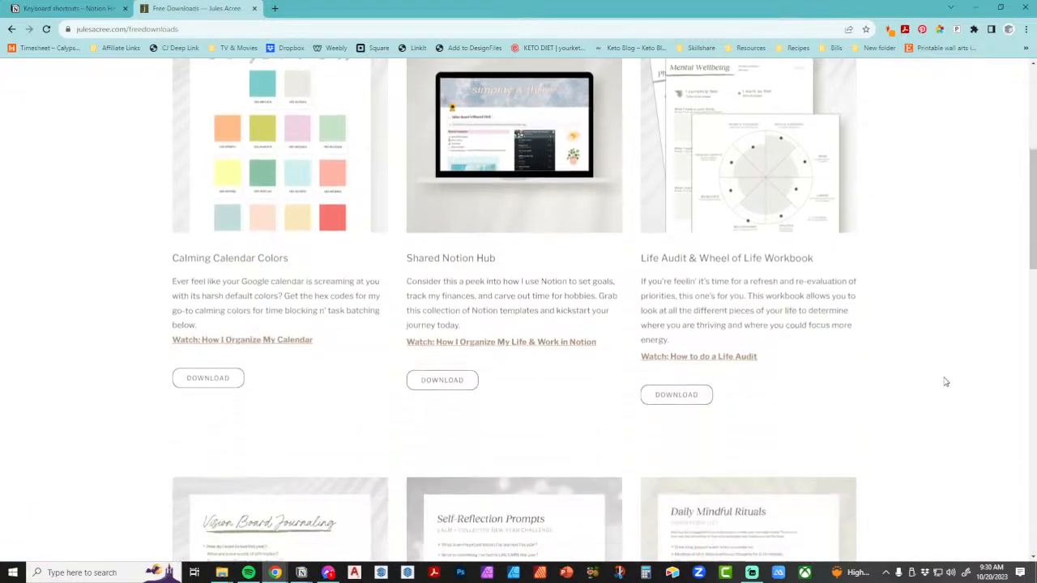
scroll(944, 381, "up", 2)
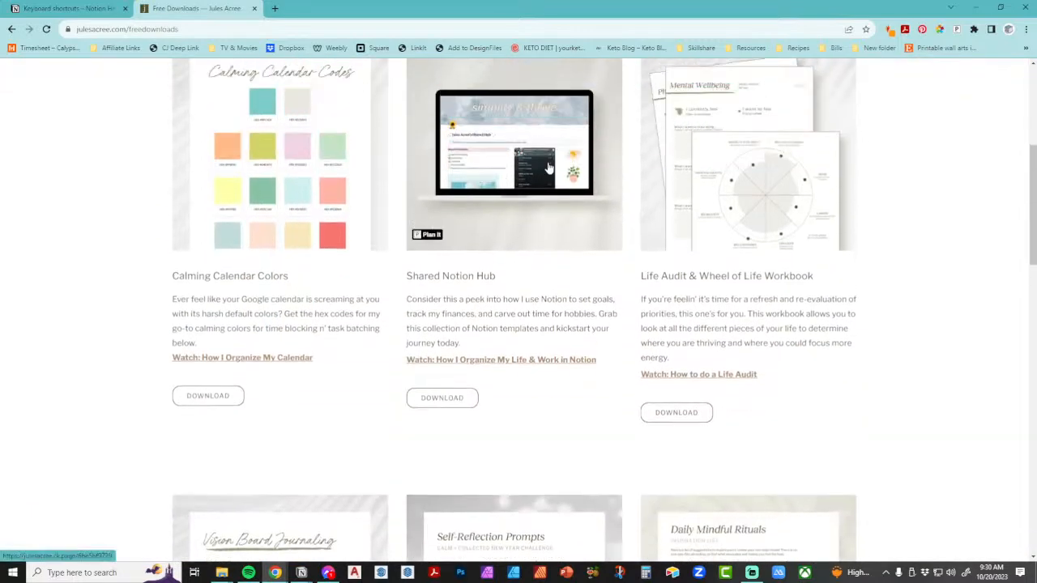
scroll(930, 308, "down", 2)
scroll(930, 309, "down", 5)
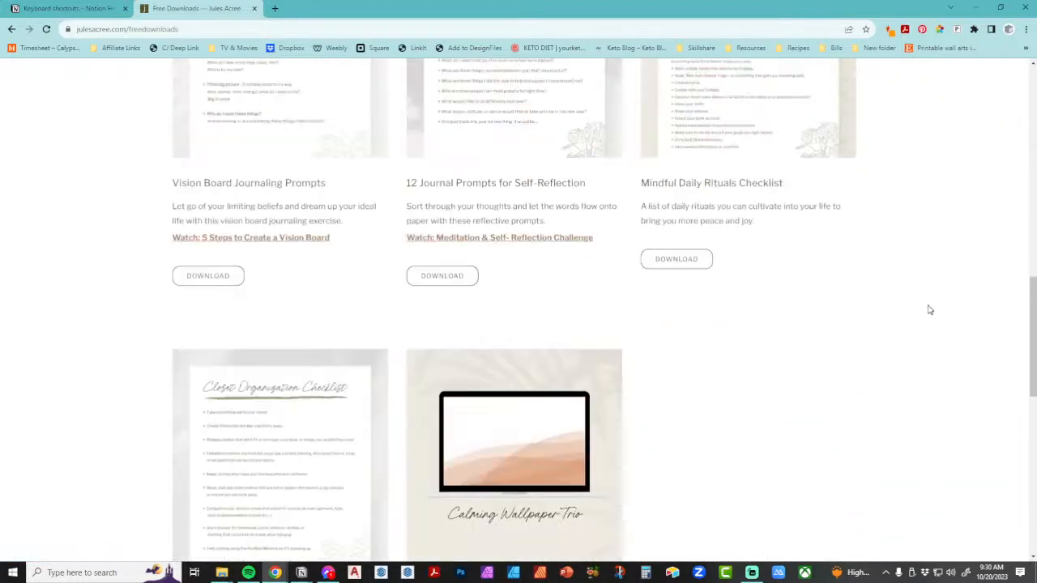
scroll(930, 309, "up", 10)
Step: View the Shared Notion Hub sign-up page, return to Free Downloads and move the browser window off this screen
left_click(566, 344)
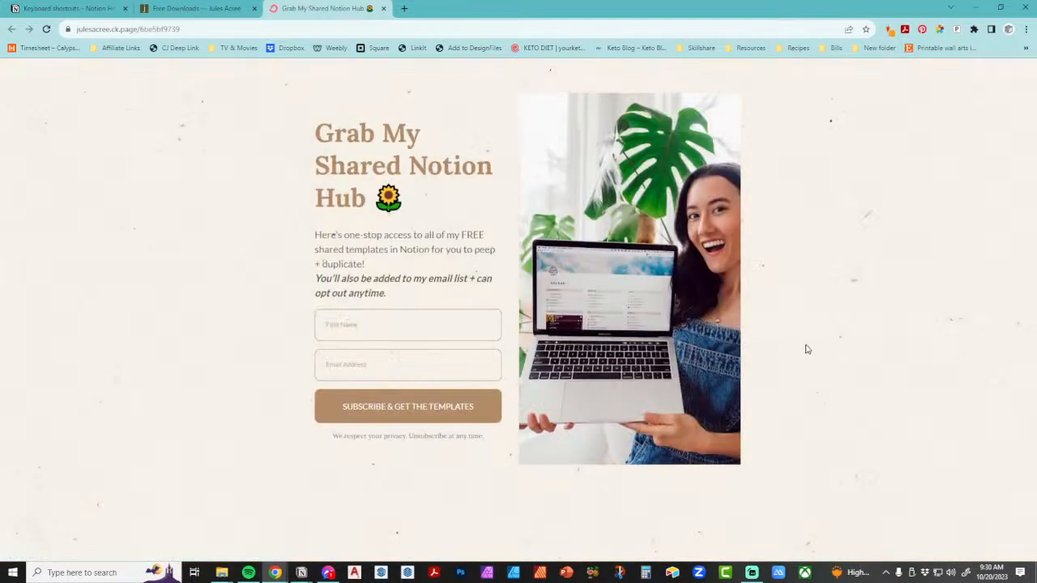
left_click(178, 10)
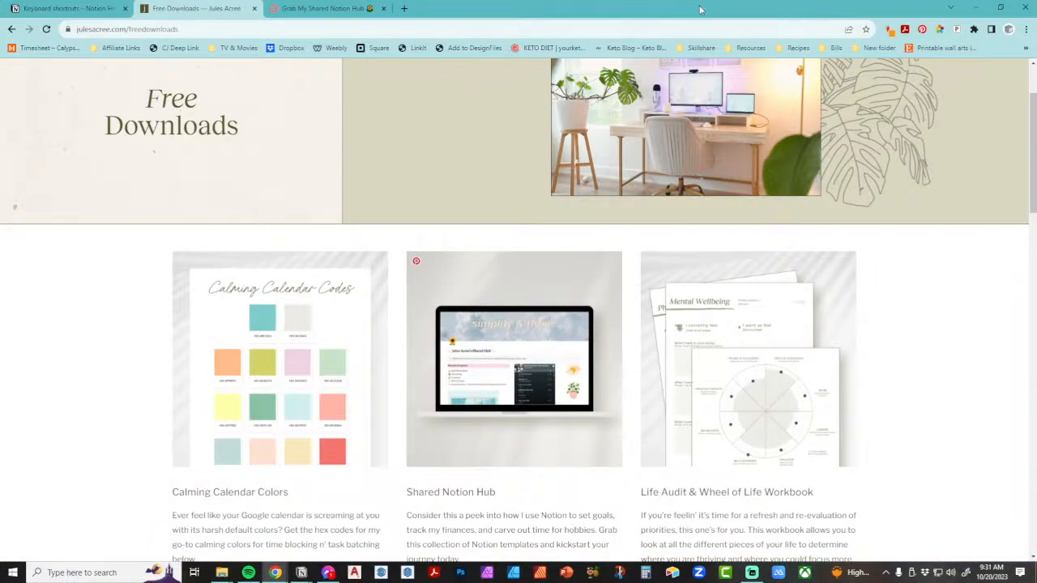
left_click_drag(581, 4, 469, 45)
scroll(172, 140, "up", 2)
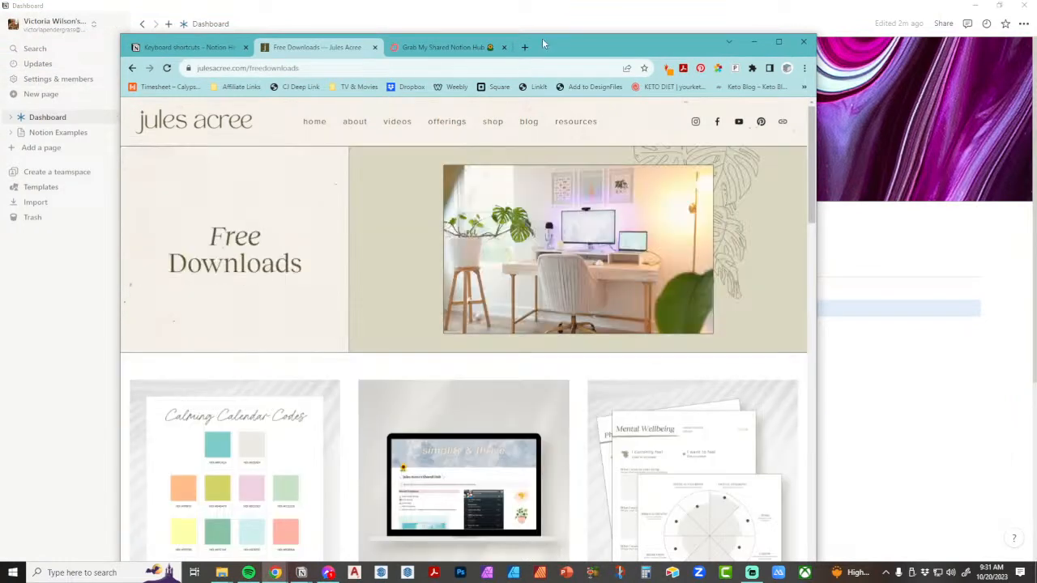
left_click_drag(548, 44, 1036, 54)
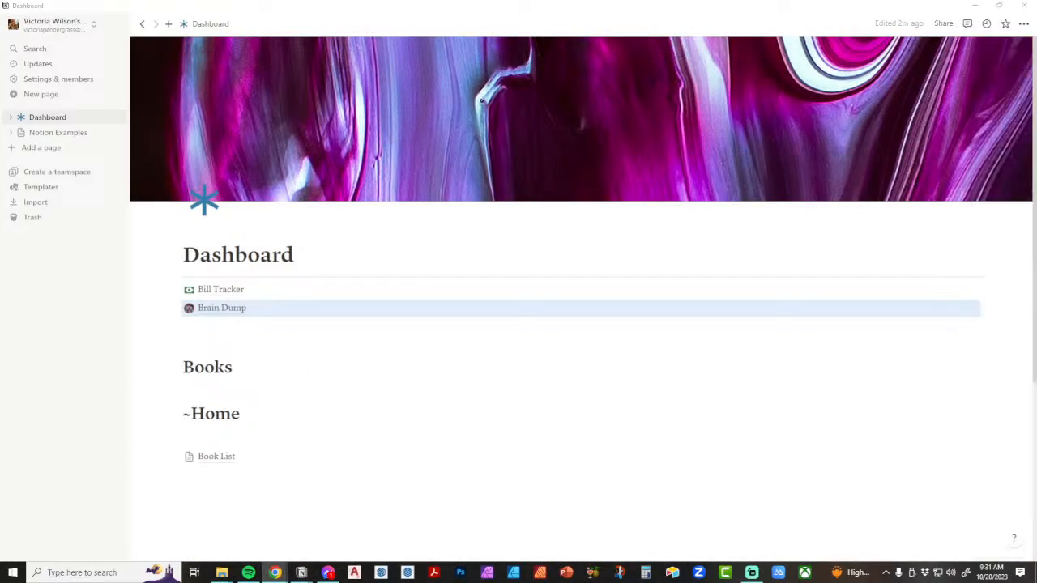
Step: Switch to the Down to Biz Dashboard window in Notion and collapse the Template References toggle
mouse_move(301, 573)
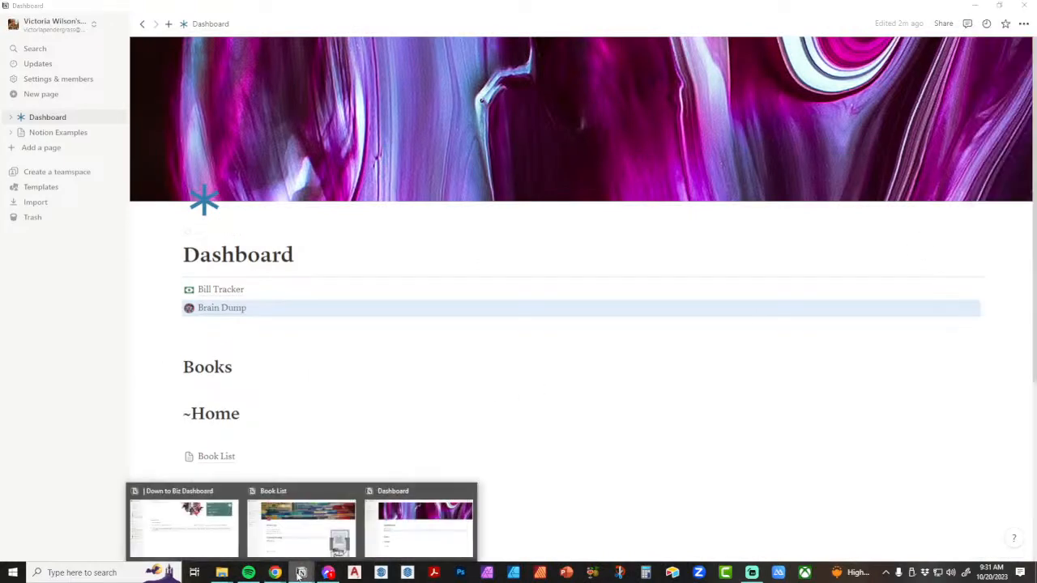
left_click(218, 528)
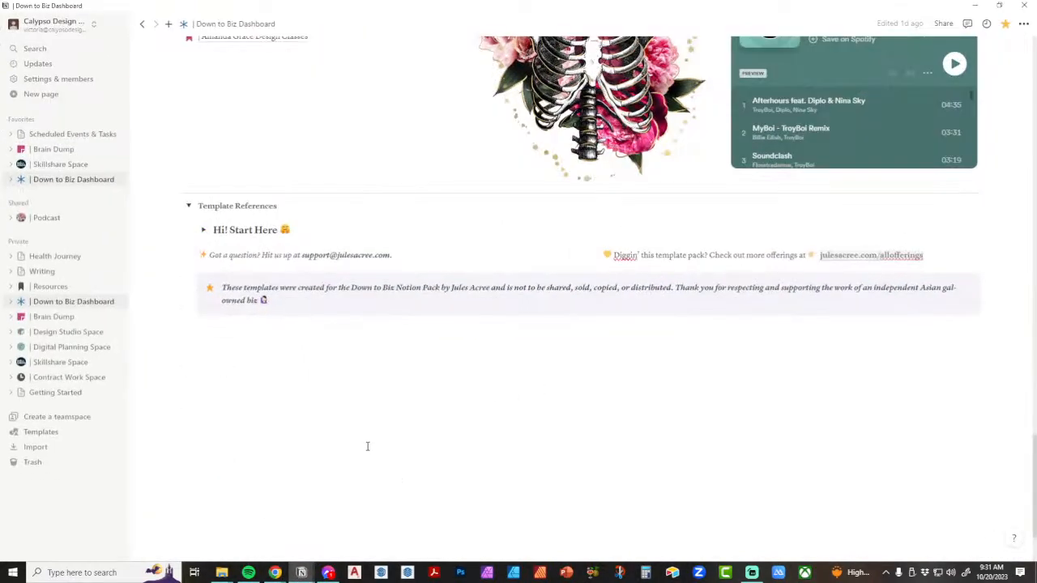
left_click(189, 205)
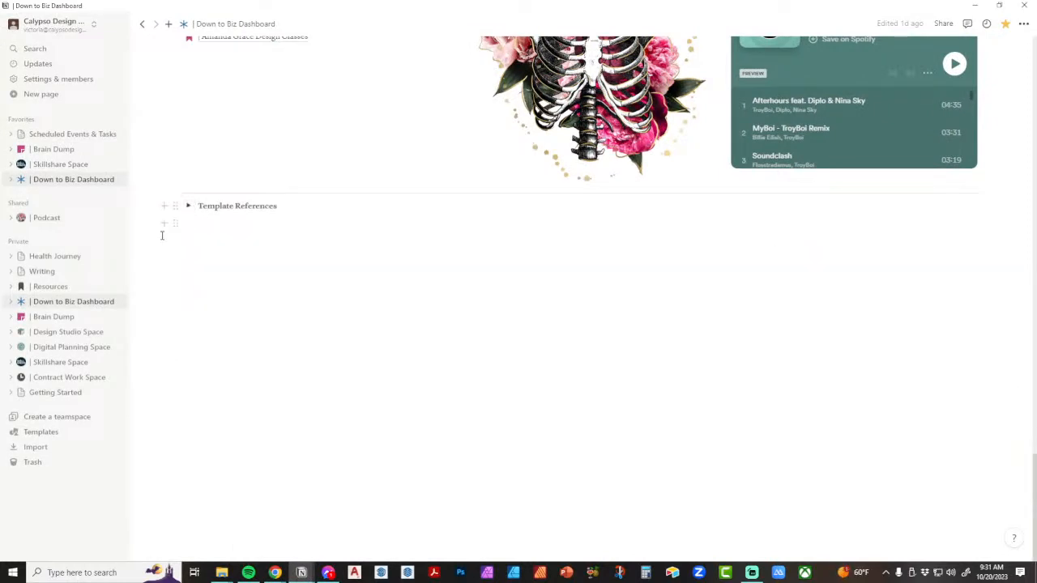
Step: Open the Templates & Challenges page under Resources and follow its Shared Template Hub link
left_click(51, 286)
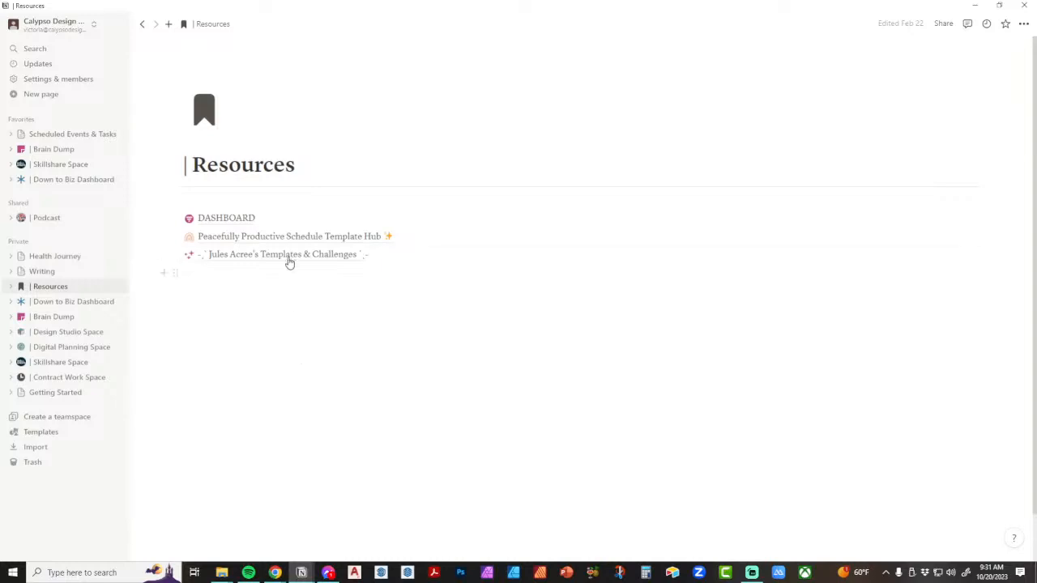
left_click(289, 254)
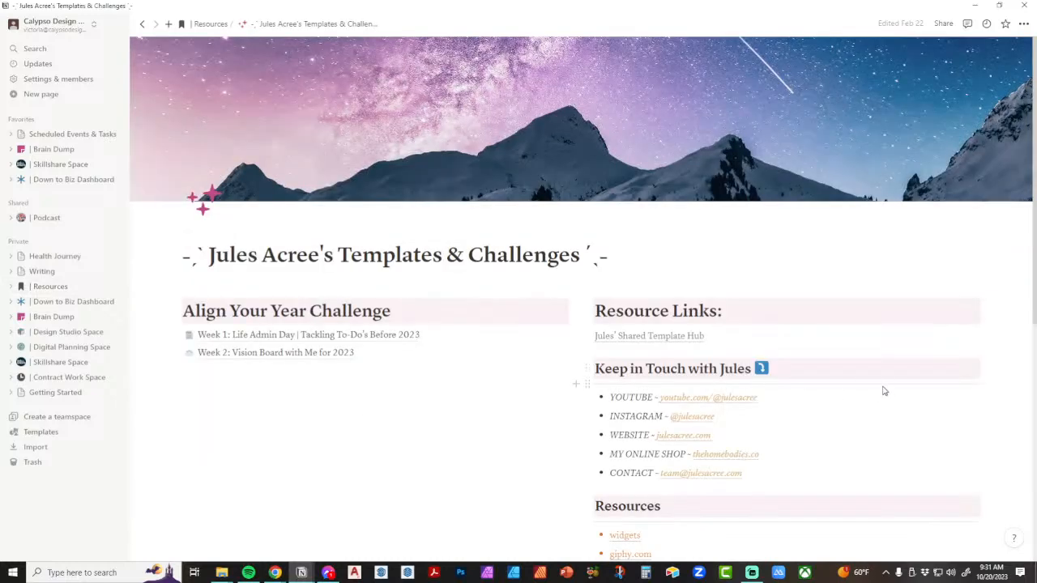
scroll(883, 391, "down", 1)
left_click(649, 229)
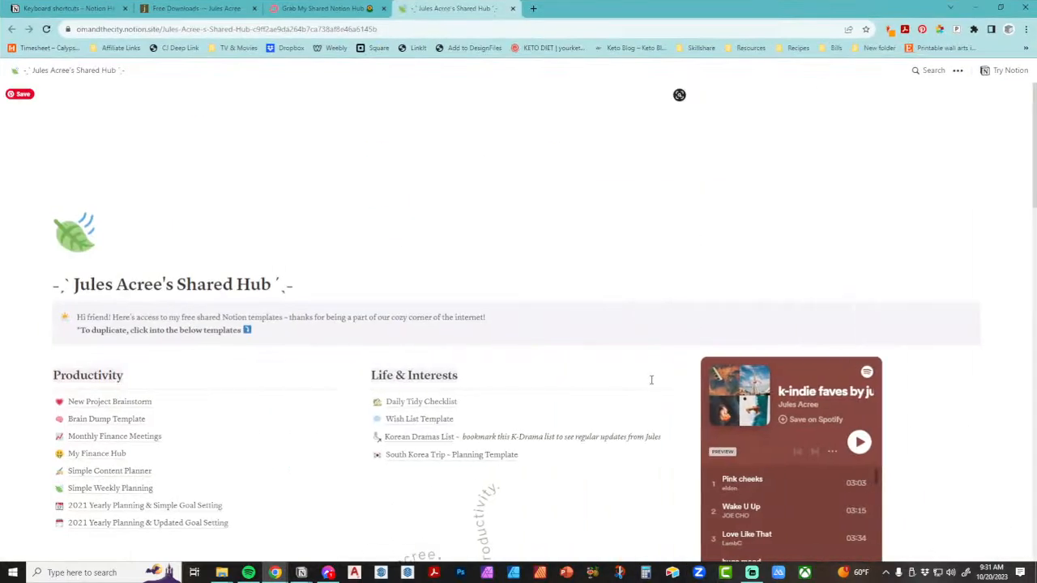
Step: Examine the shared hub's free Productivity, Life & Interests and Challenges templates and its paid Notion systems
scroll(505, 370, "down", 1)
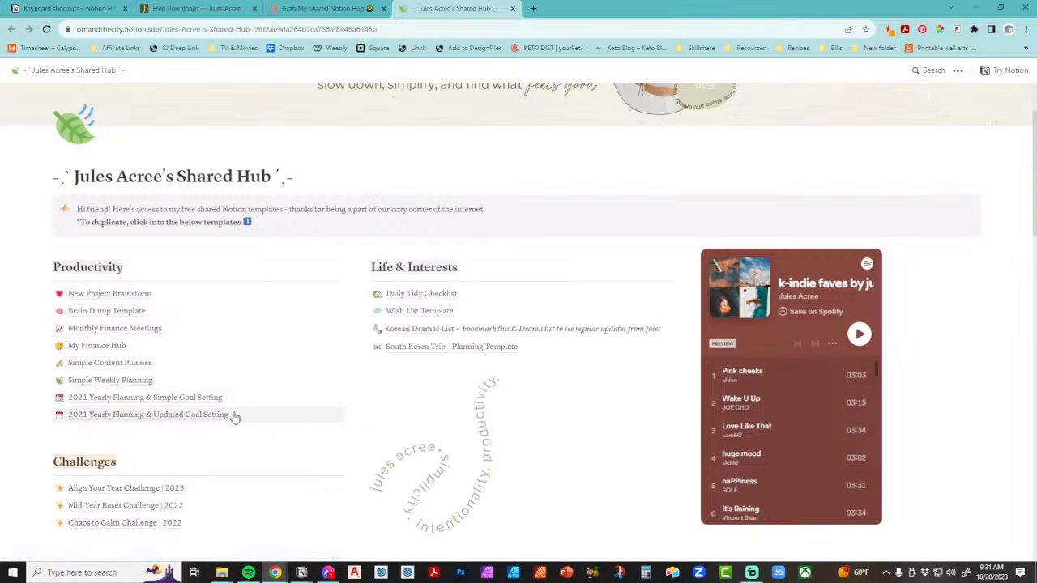
scroll(421, 421, "down", 3)
scroll(513, 418, "up", 2)
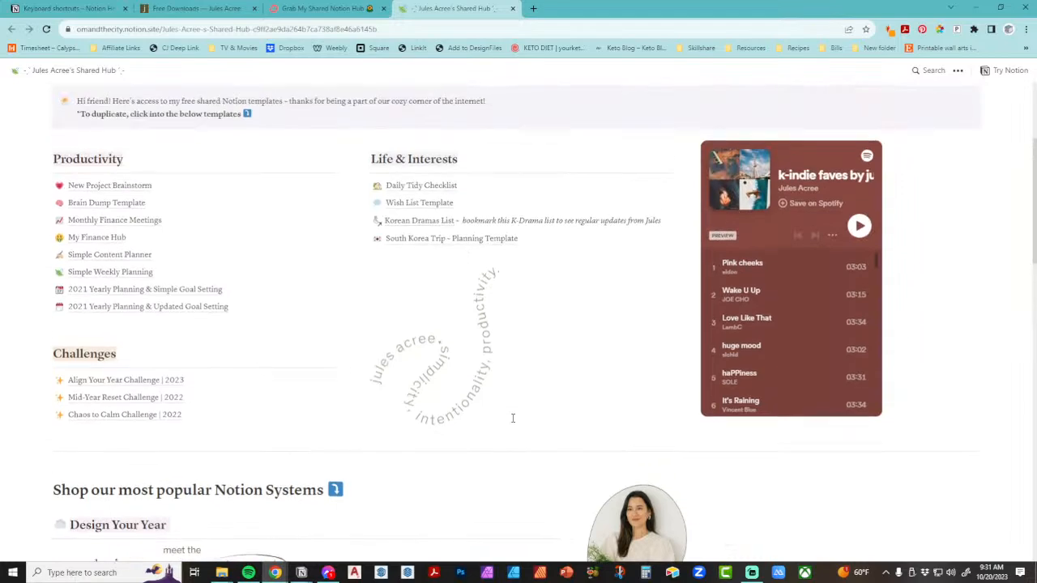
scroll(513, 418, "up", 3)
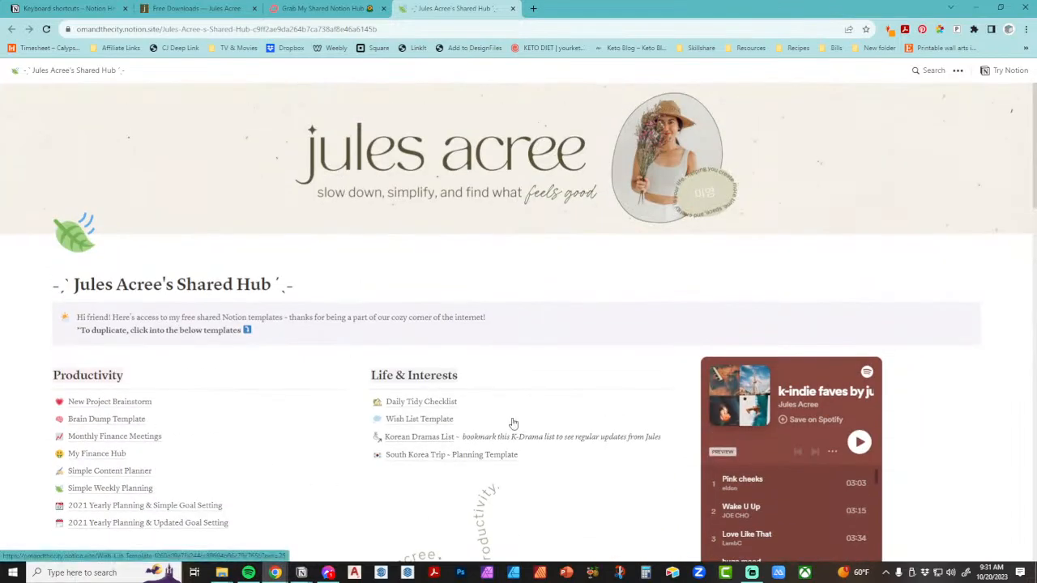
scroll(513, 422, "down", 5)
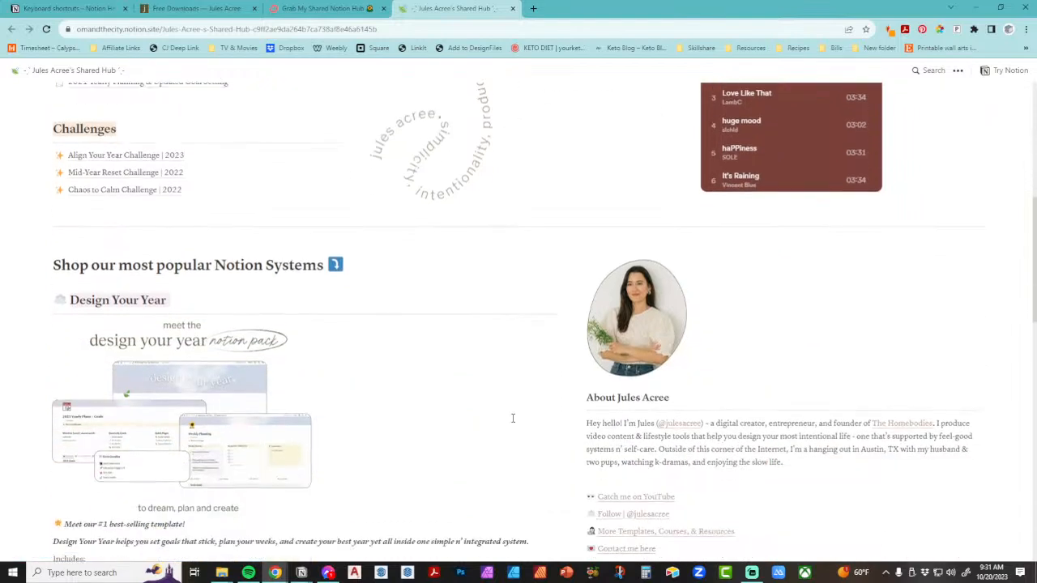
scroll(513, 418, "down", 2)
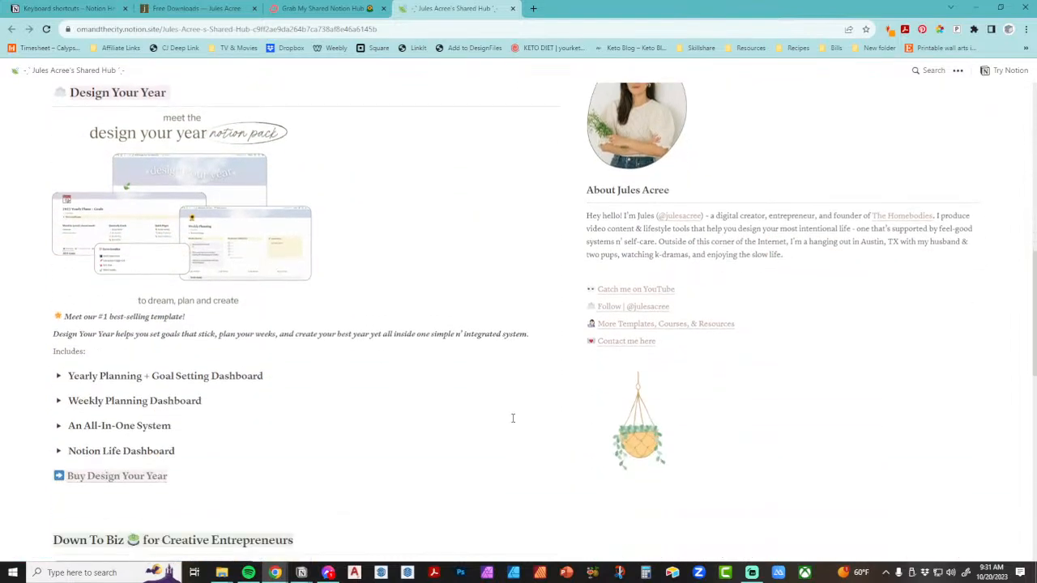
scroll(513, 418, "down", 1)
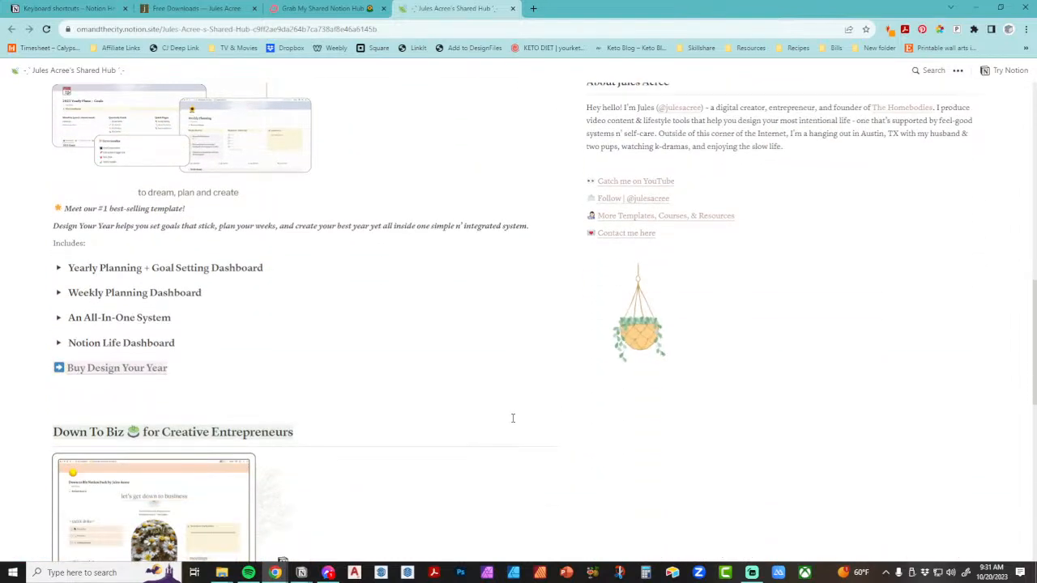
scroll(512, 418, "down", 1)
scroll(512, 418, "down", 1)
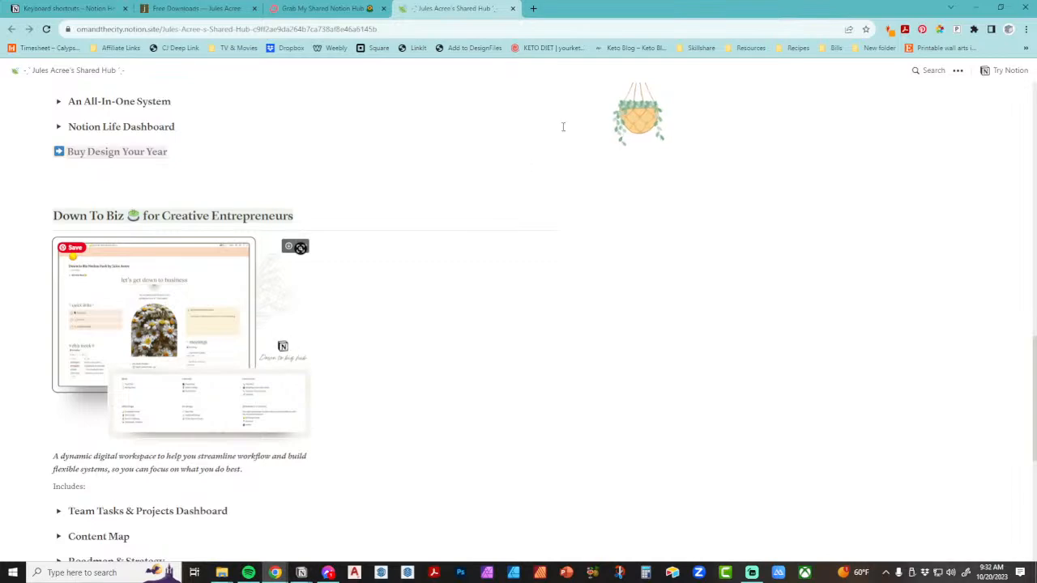
Step: Move the browser window off this screen and return to the Down to Biz Dashboard page in Notion
left_click_drag(583, 9, 856, 154)
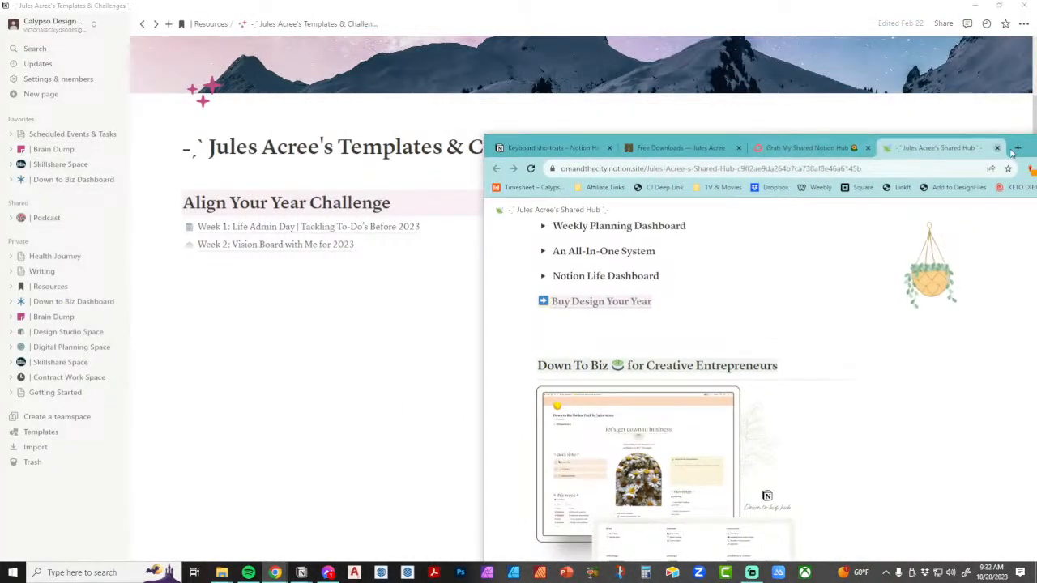
left_click_drag(997, 152, 1036, 117)
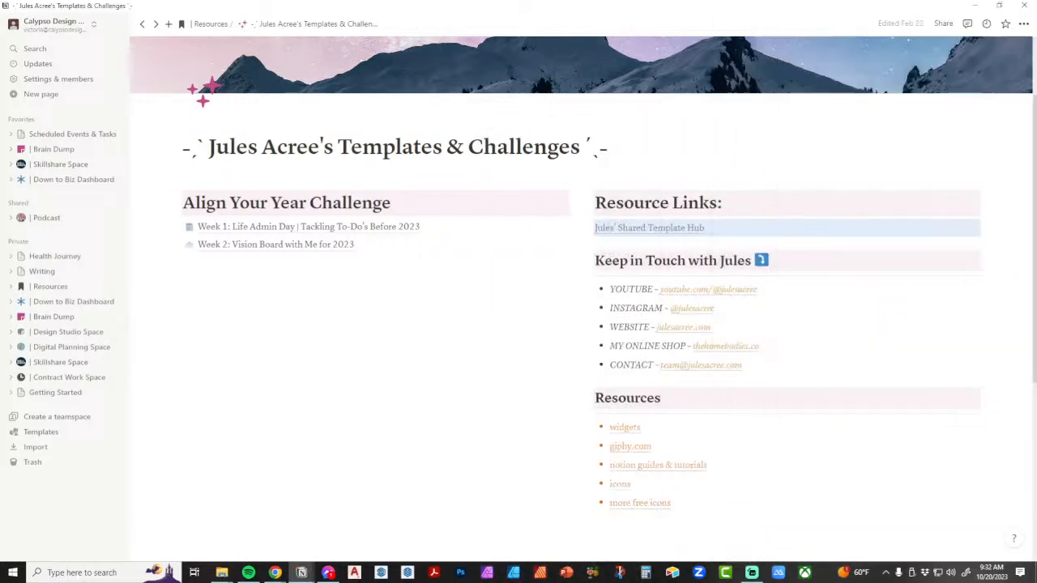
left_click(69, 179)
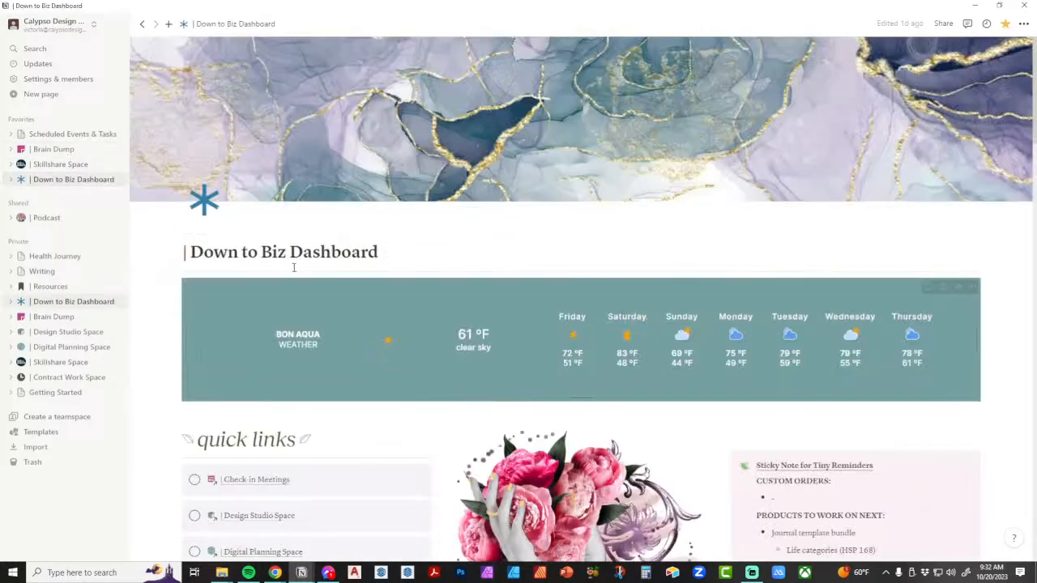
Step: Look through the dashboard's sections from quick links to Template References and expand its list of subpages under Favorites
scroll(612, 369, "down", 5)
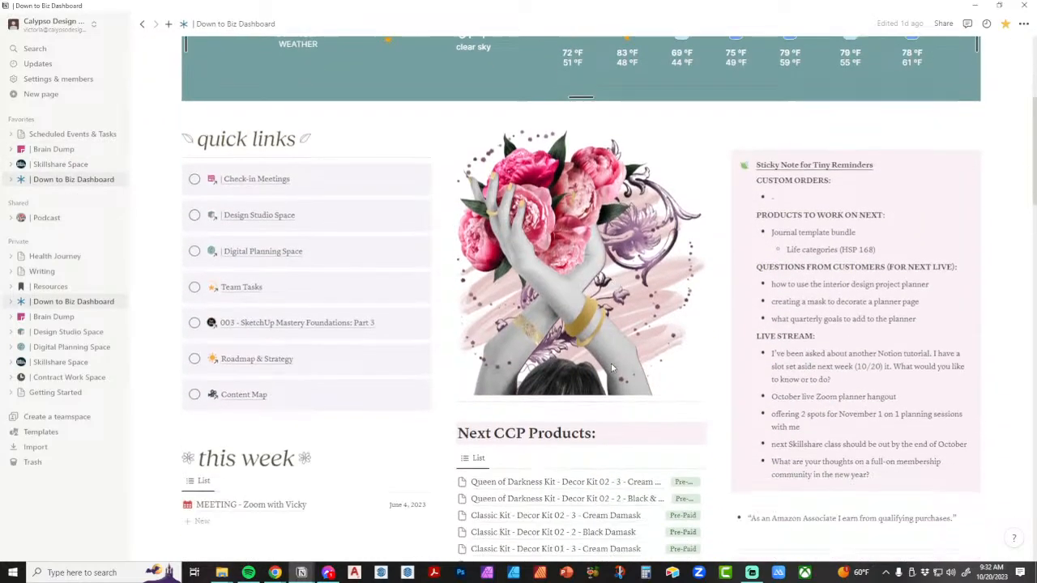
scroll(612, 369, "down", 3)
scroll(613, 368, "down", 7)
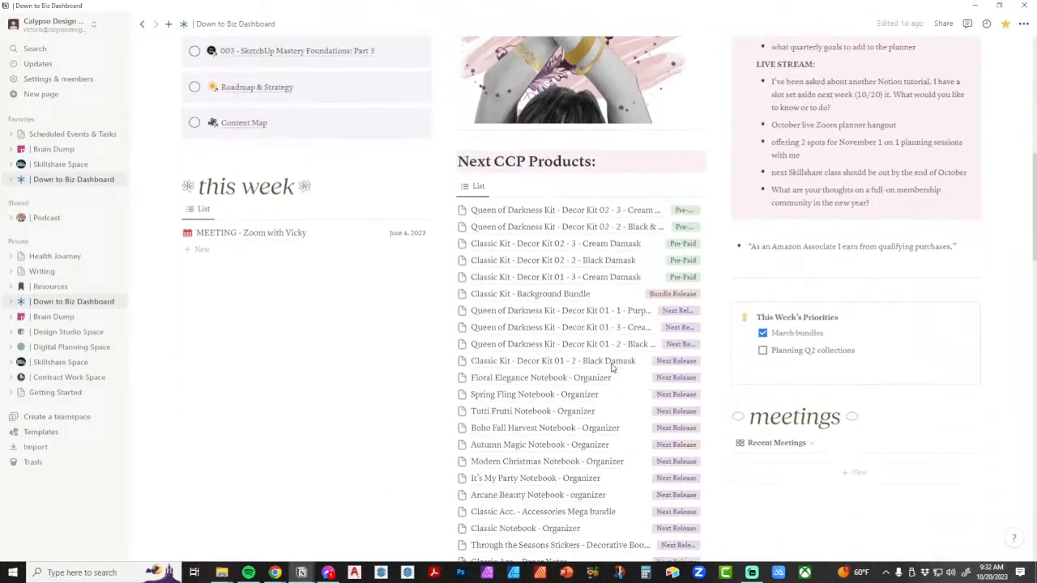
scroll(687, 427, "down", 8)
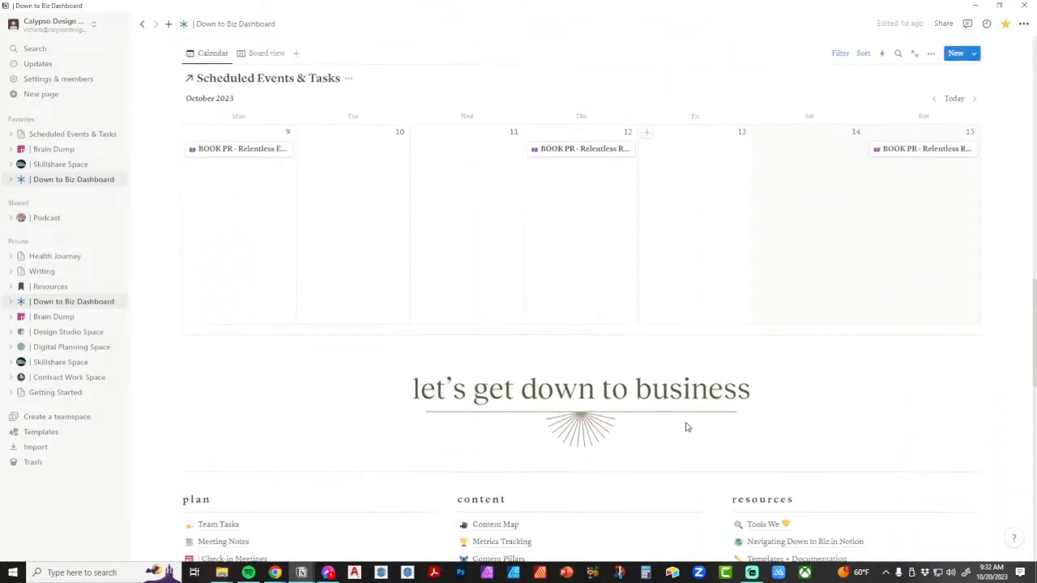
scroll(686, 422, "down", 5)
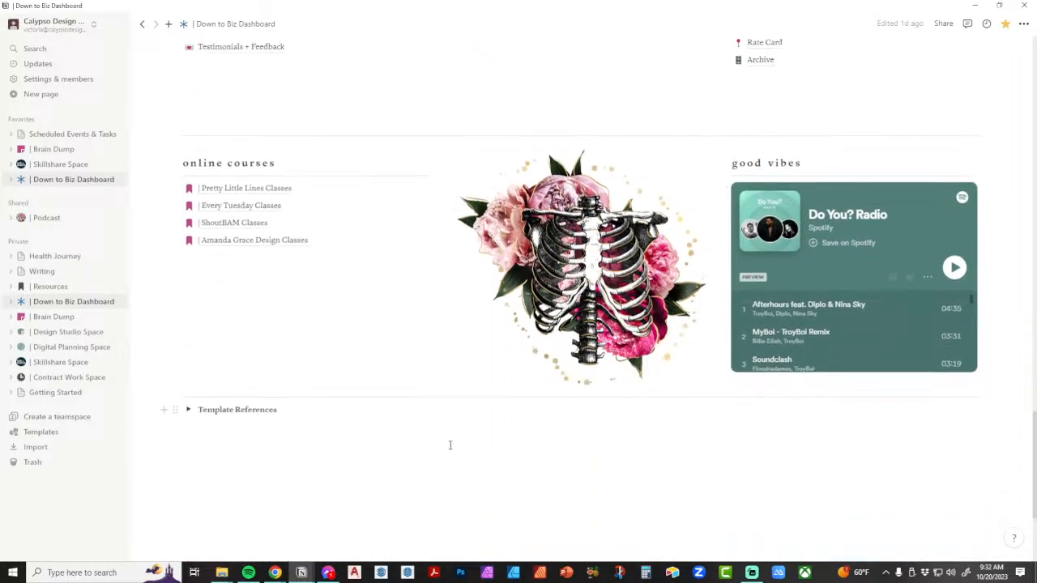
scroll(487, 452, "up", 5)
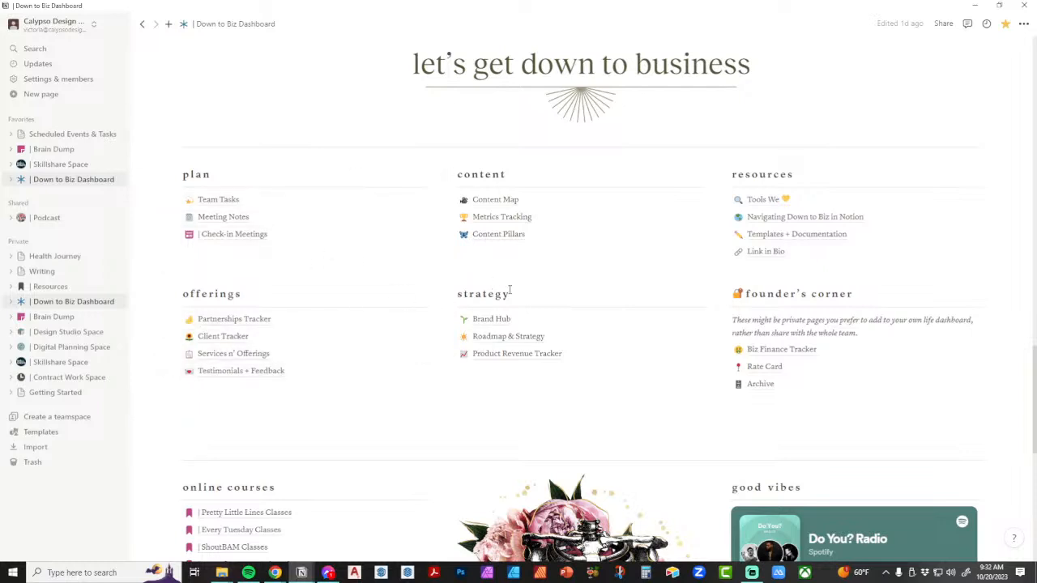
left_click(7, 179)
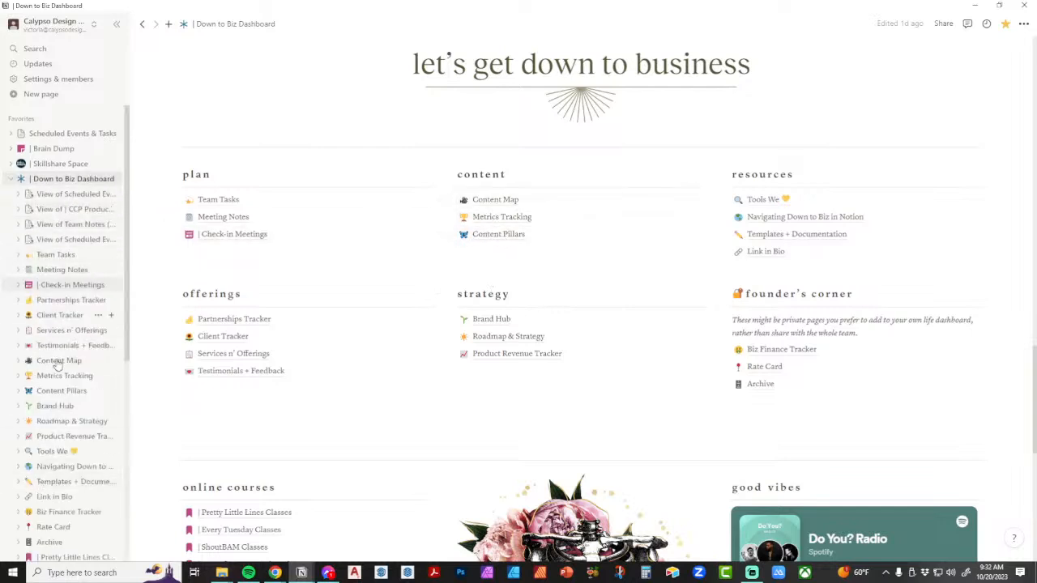
Step: Collapse the dashboard's subpages under Favorites and review its quick links and Sticky Note for Tiny Reminders
left_click(11, 180)
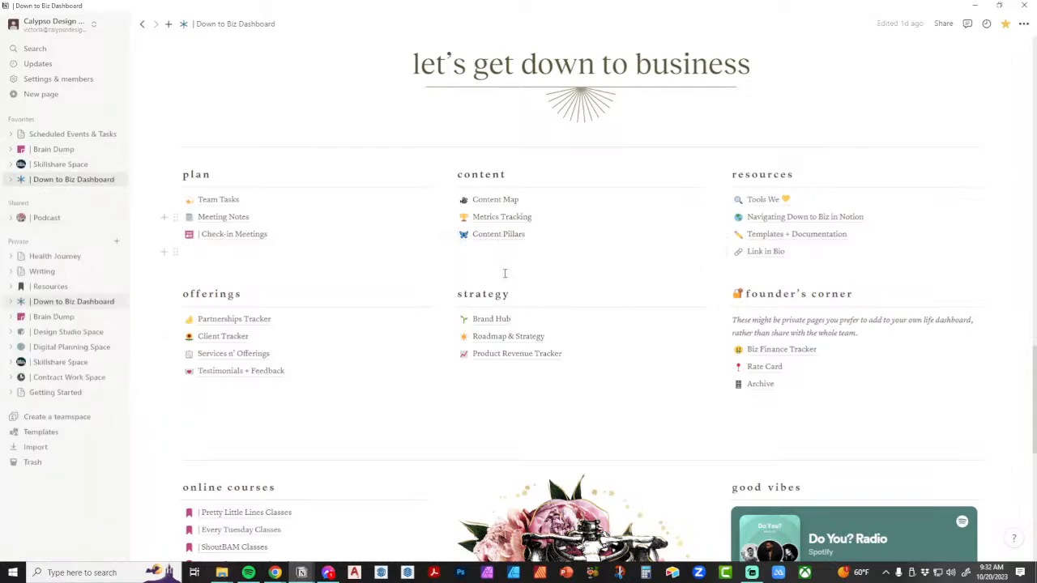
scroll(654, 322, "down", 10)
scroll(655, 323, "up", 5)
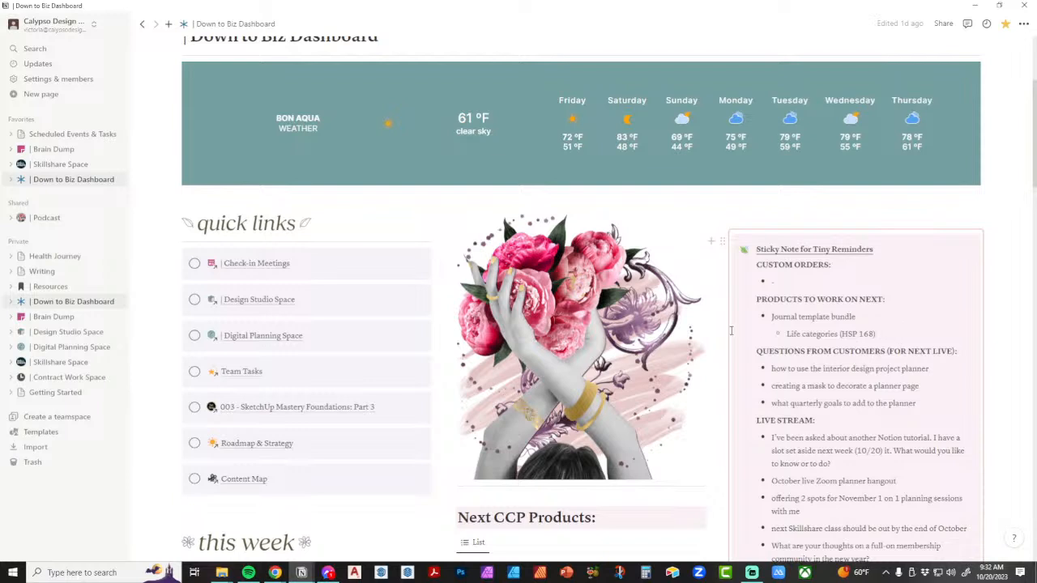
scroll(736, 330, "down", 2)
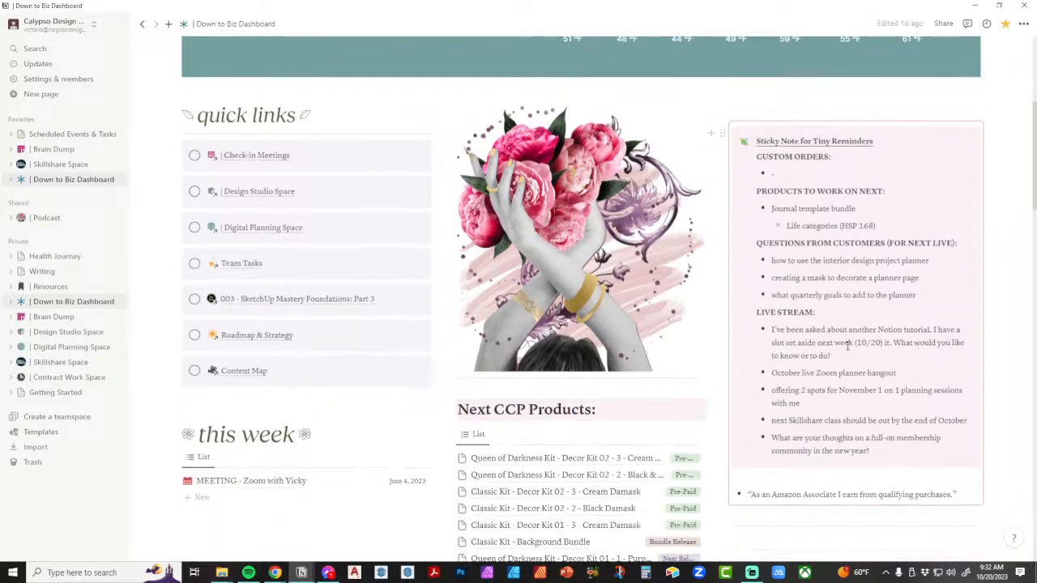
Step: Open the Digital Planning Space page to view its copy of the sticky note, and return to the dashboard's sticky note
left_click(51, 346)
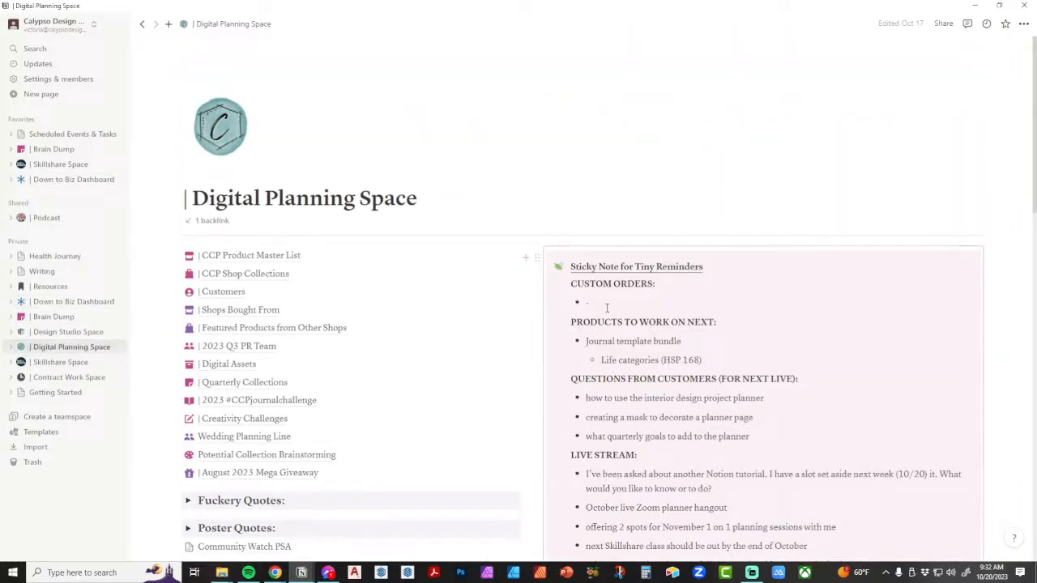
left_click(72, 302)
scroll(748, 375, "down", 5)
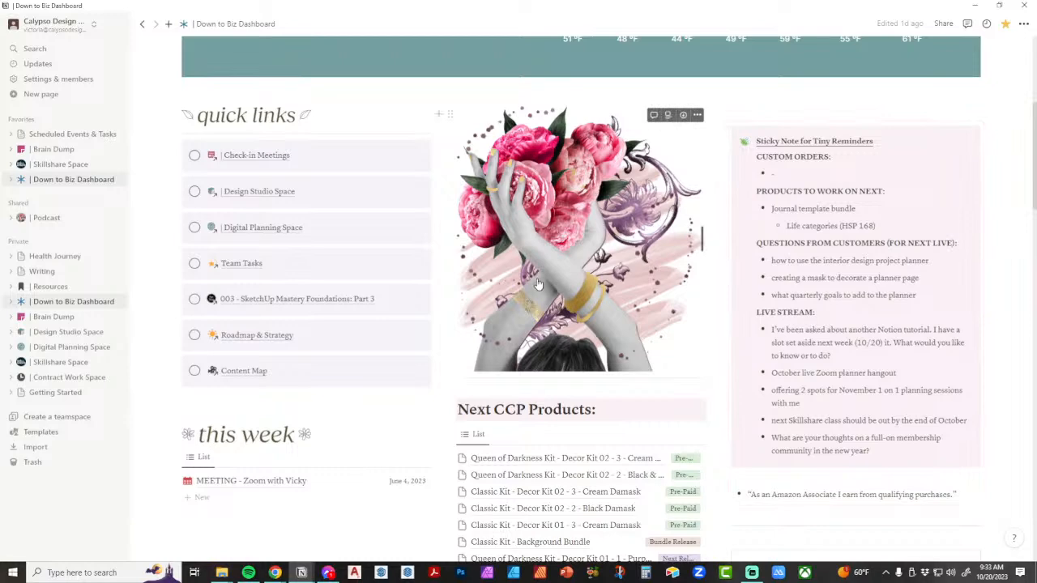
Step: Look through the dashboard from Next CCP Products and this week's list to the plan, content, resources, offerings and strategy links
scroll(538, 283, "down", 2)
scroll(537, 279, "down", 2)
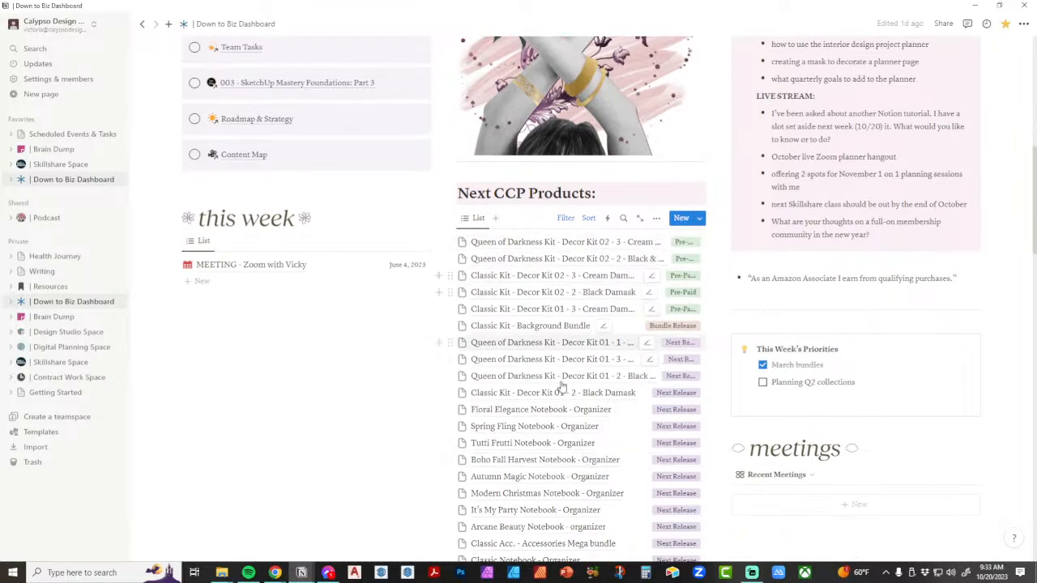
scroll(532, 430, "down", 2)
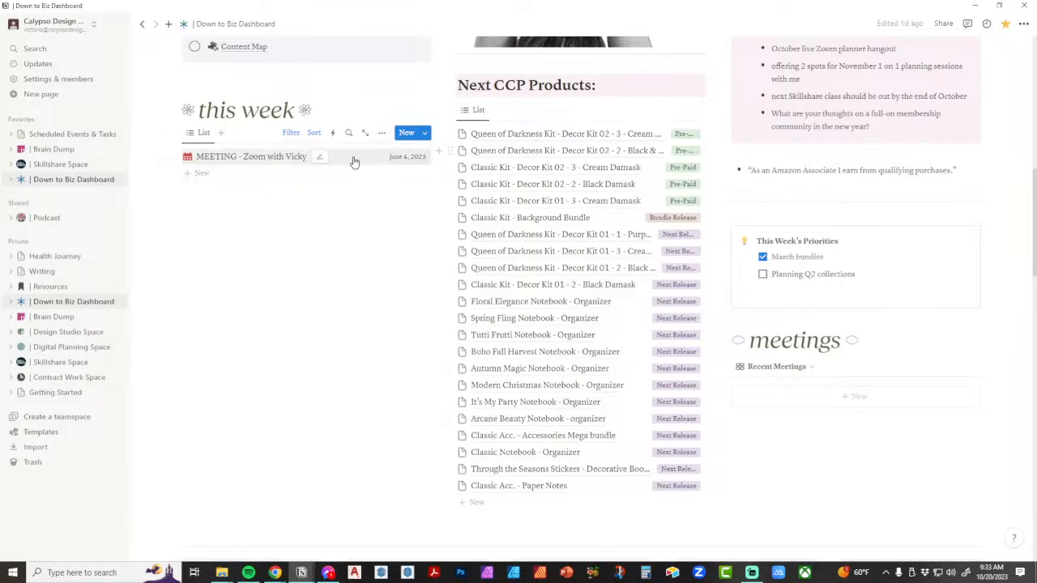
scroll(486, 287, "down", 2)
scroll(486, 287, "down", 6)
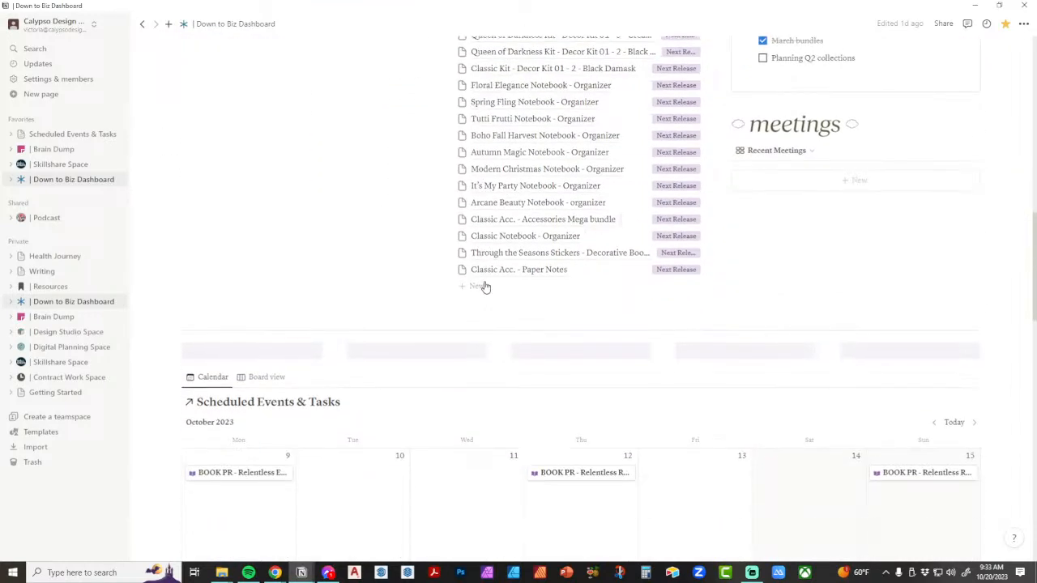
scroll(486, 286, "down", 8)
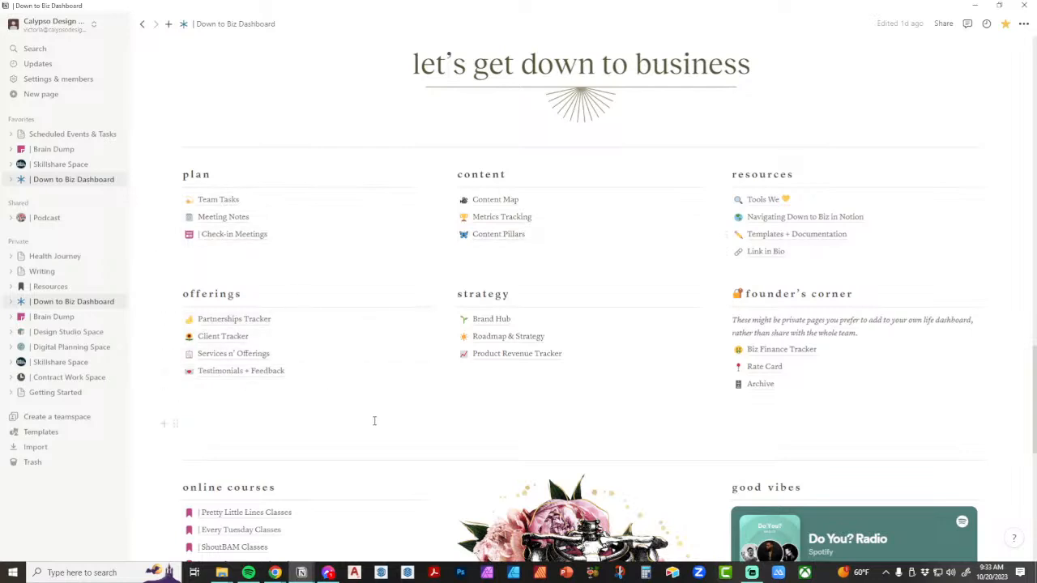
Step: Open the Content Pillars page, look through its content pillars and content buckets, and return to the Down to Biz Dashboard
left_click(512, 234)
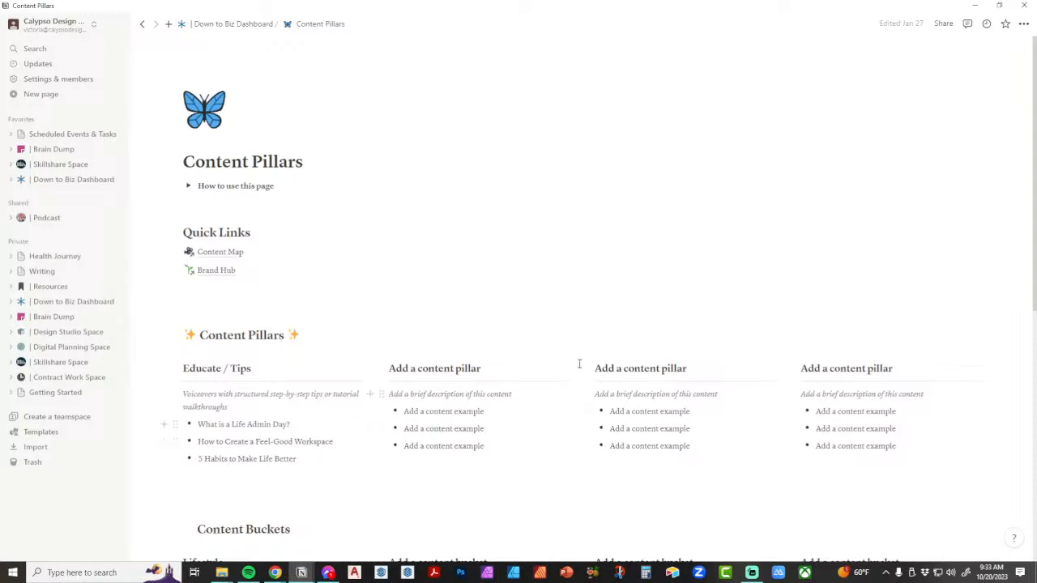
scroll(567, 364, "down", 2)
scroll(657, 400, "down", 3)
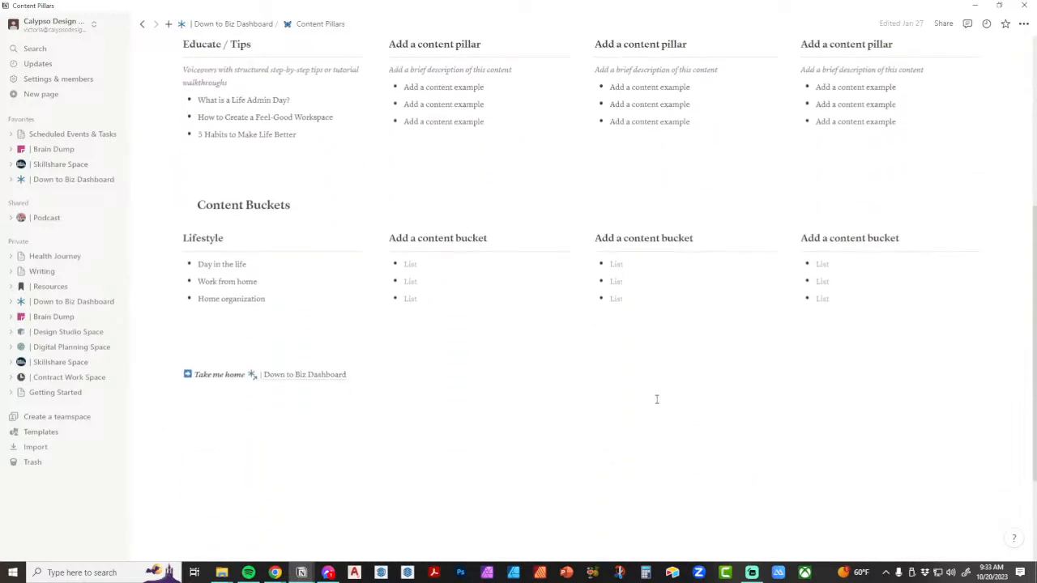
scroll(657, 400, "up", 3)
scroll(639, 399, "up", 2)
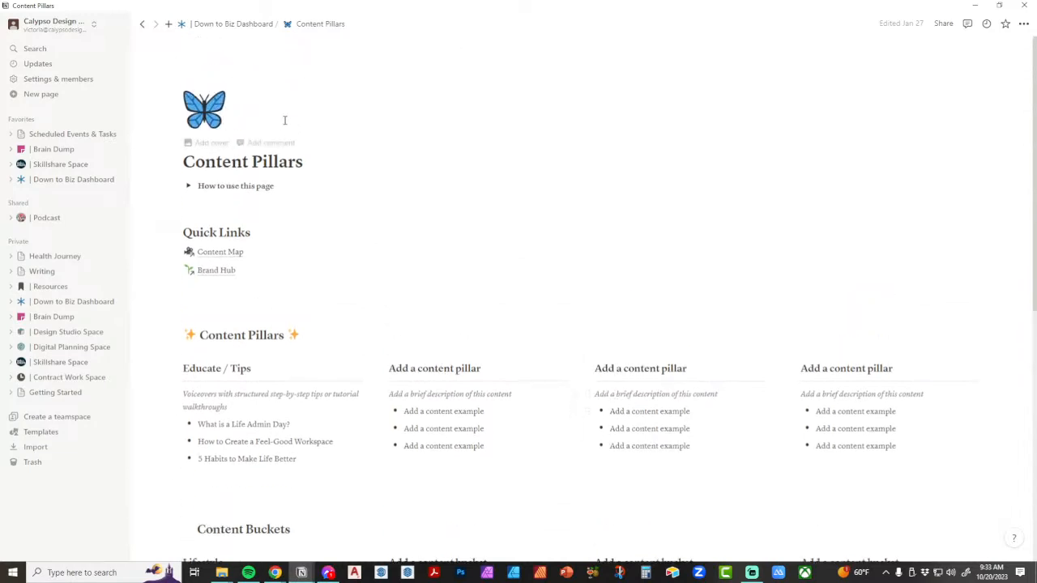
left_click(232, 25)
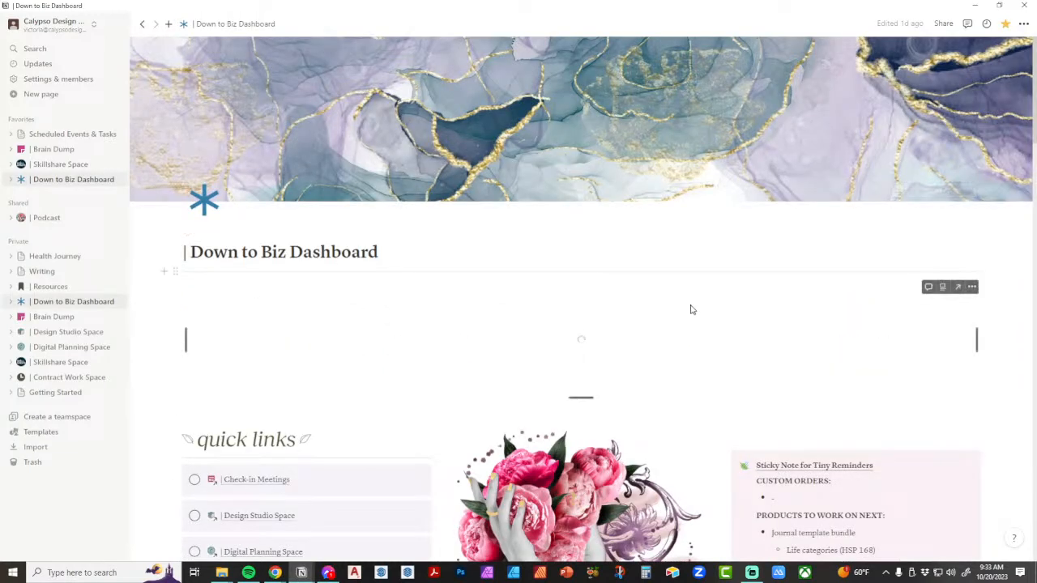
Step: Open the Digital Planning Space page and review its linked pages from CCP Product Master List to August 2023 Mega Giveaway
scroll(691, 306, "down", 2)
scroll(691, 305, "down", 6)
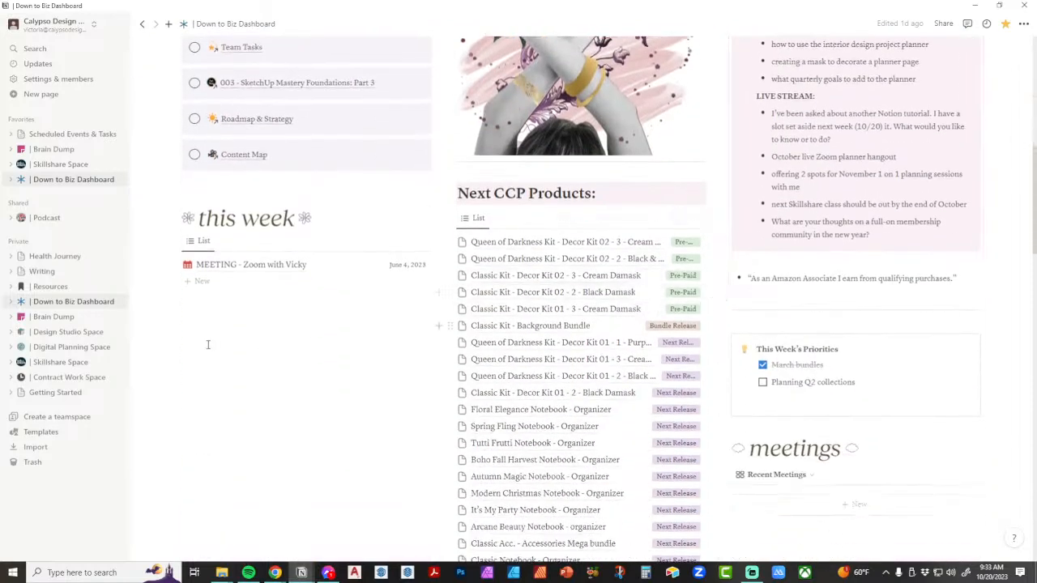
left_click(66, 348)
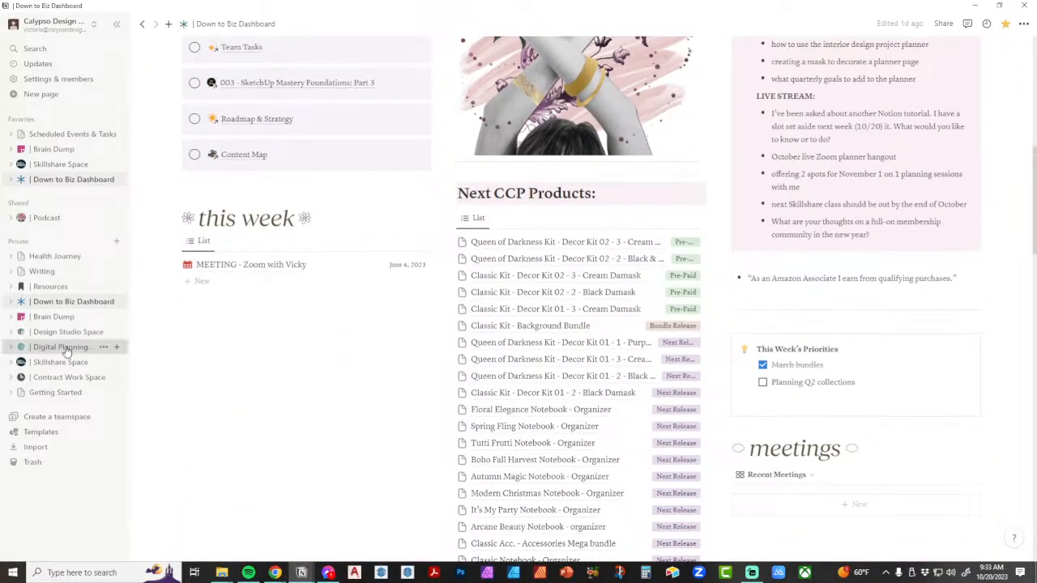
scroll(442, 423, "down", 2)
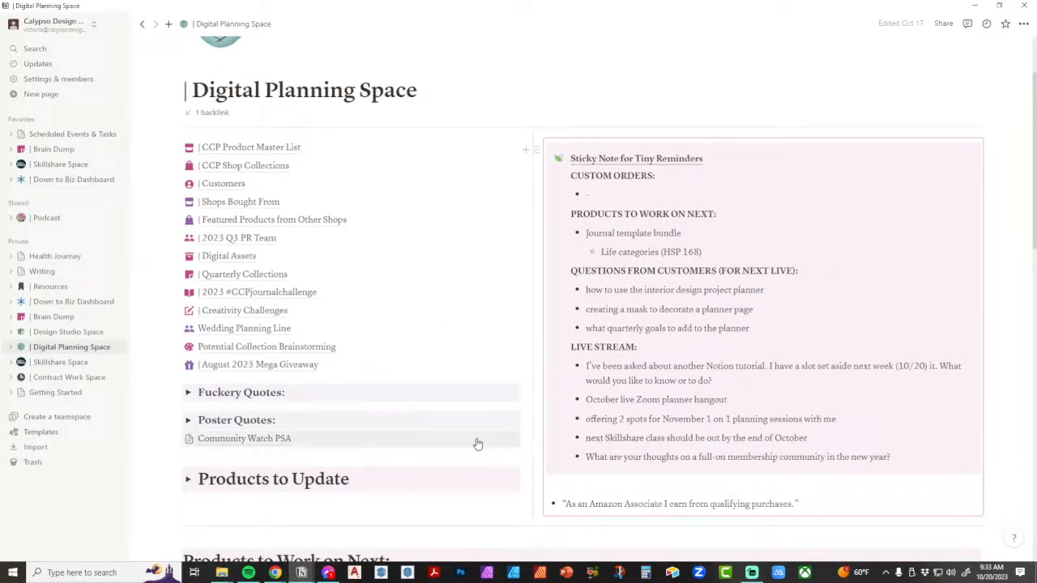
mouse_move(221, 159)
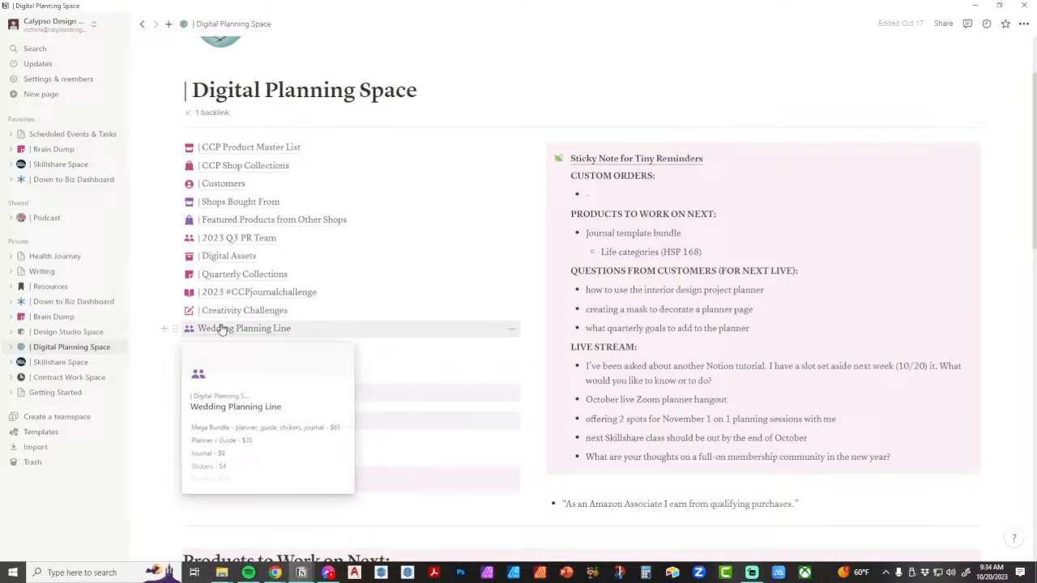
left_click(511, 220)
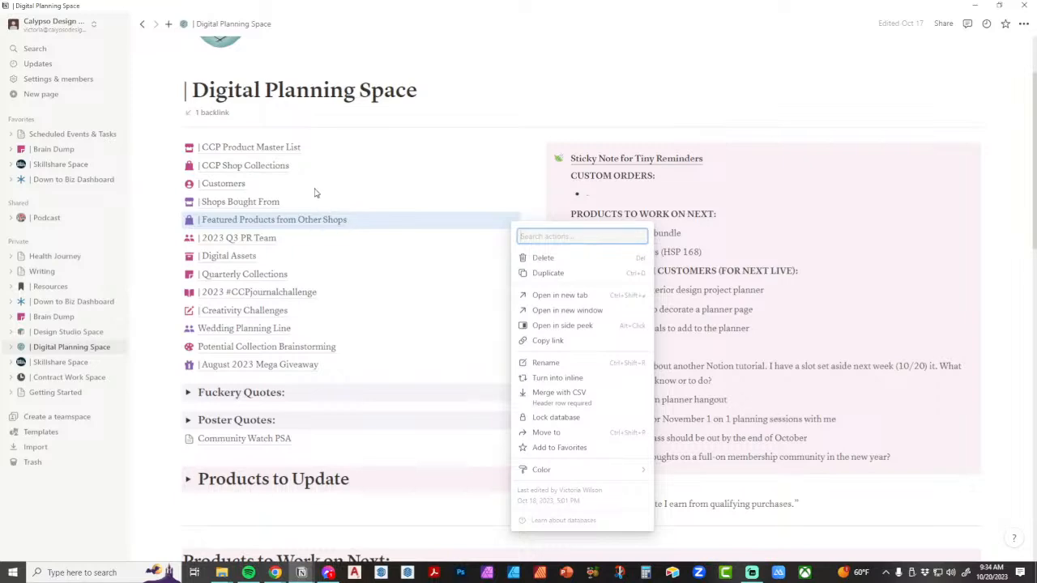
key("Escape")
Step: Look through the Products to Work on Next board and return to the list of linked pages at the page's start
scroll(412, 328, "down", 3)
scroll(413, 332, "down", 10)
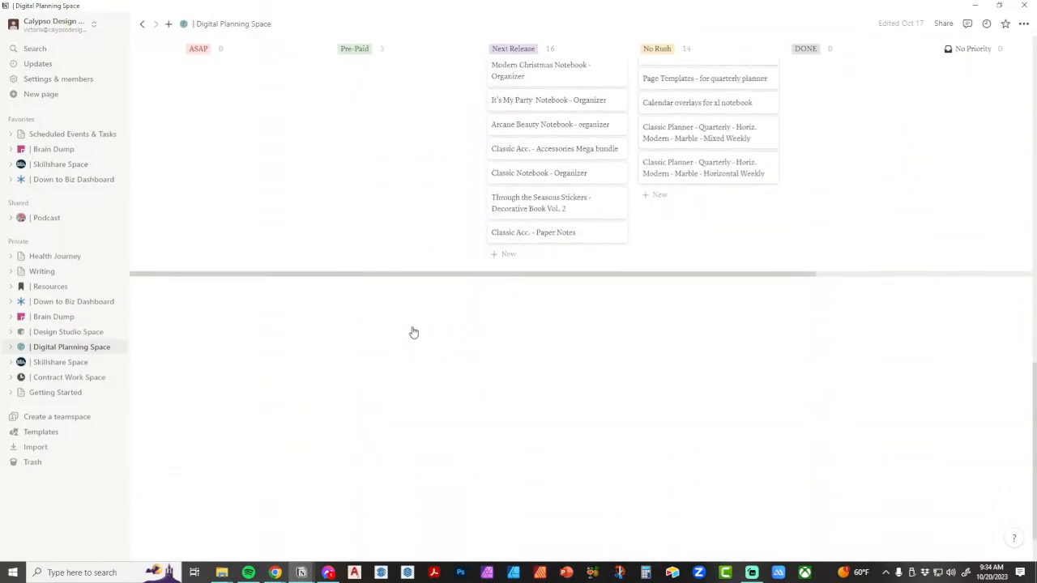
scroll(412, 328, "up", 15)
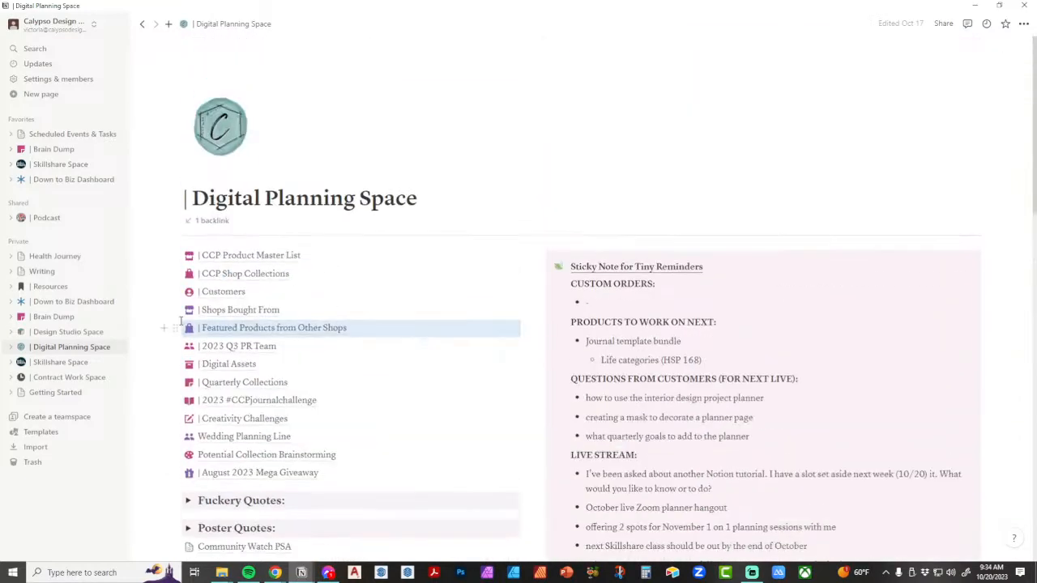
mouse_move(308, 304)
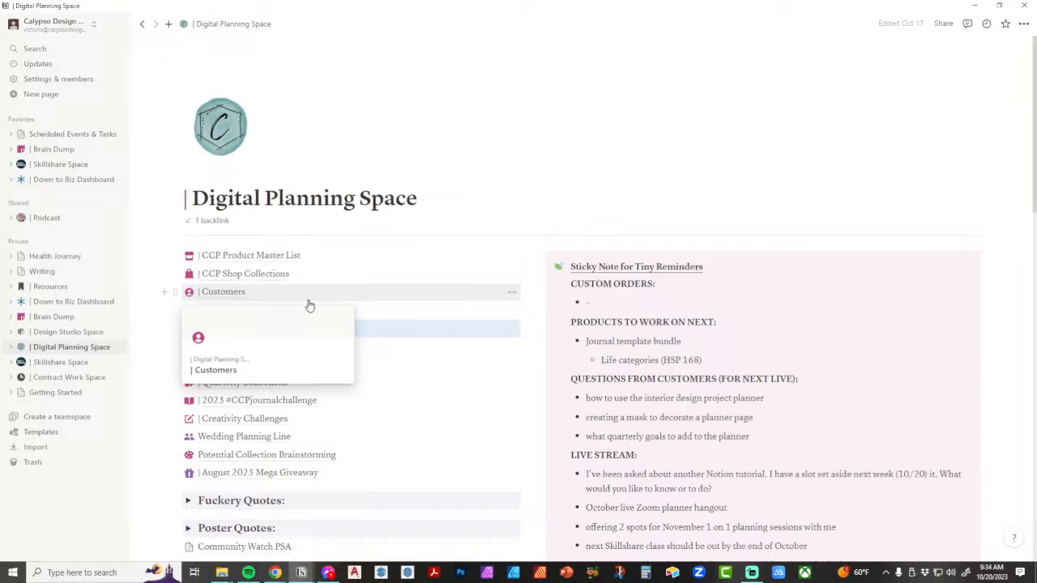
Step: Switch to the Book List window and look through its Upcoming ARCs, book release calendar and Current Monthly Reading List
mouse_move(302, 574)
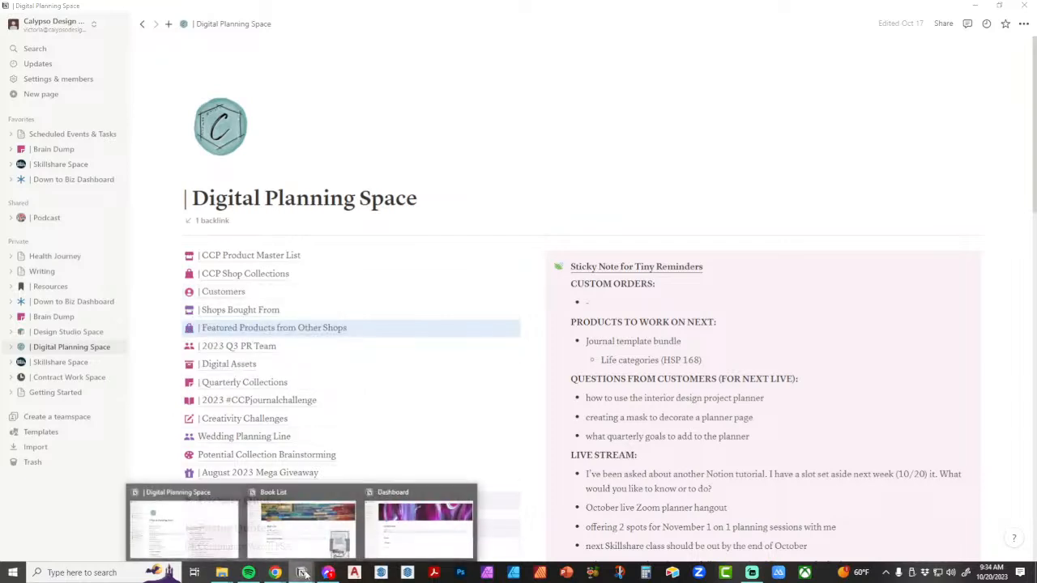
left_click(300, 534)
scroll(468, 344, "down", 3)
scroll(468, 343, "down", 6)
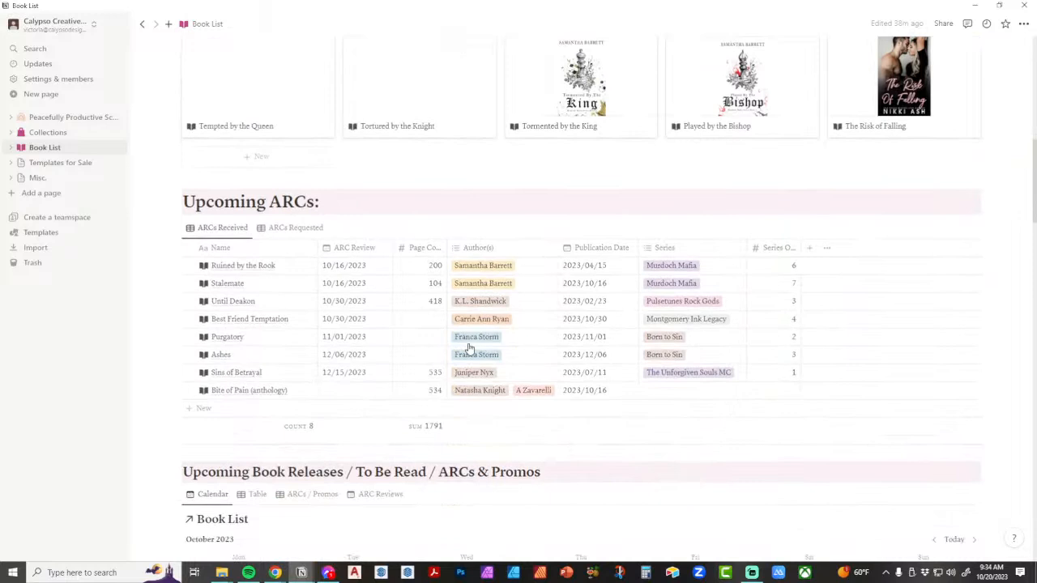
scroll(468, 348, "down", 2)
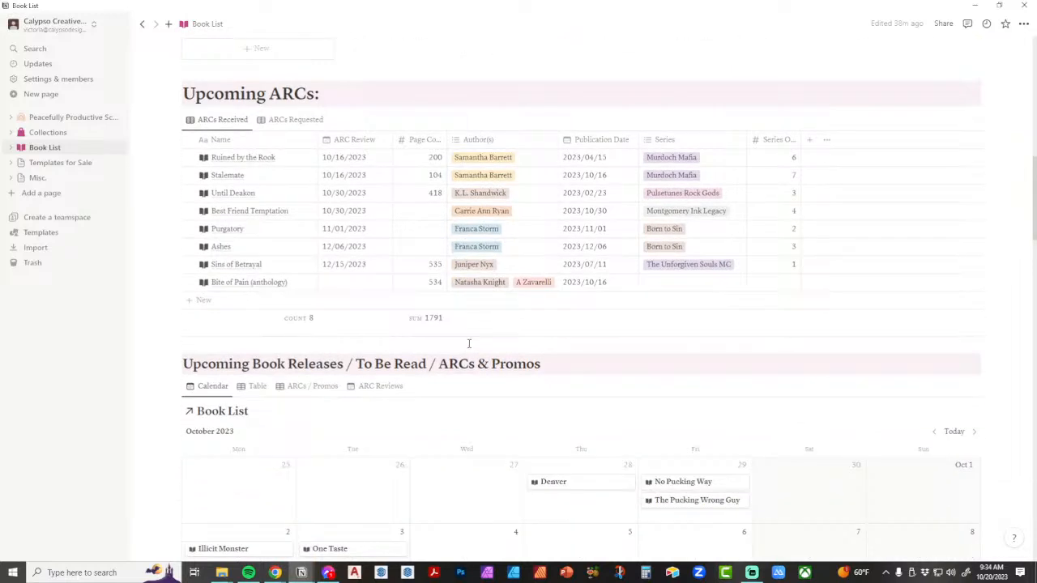
scroll(468, 344, "down", 2)
scroll(468, 343, "down", 20)
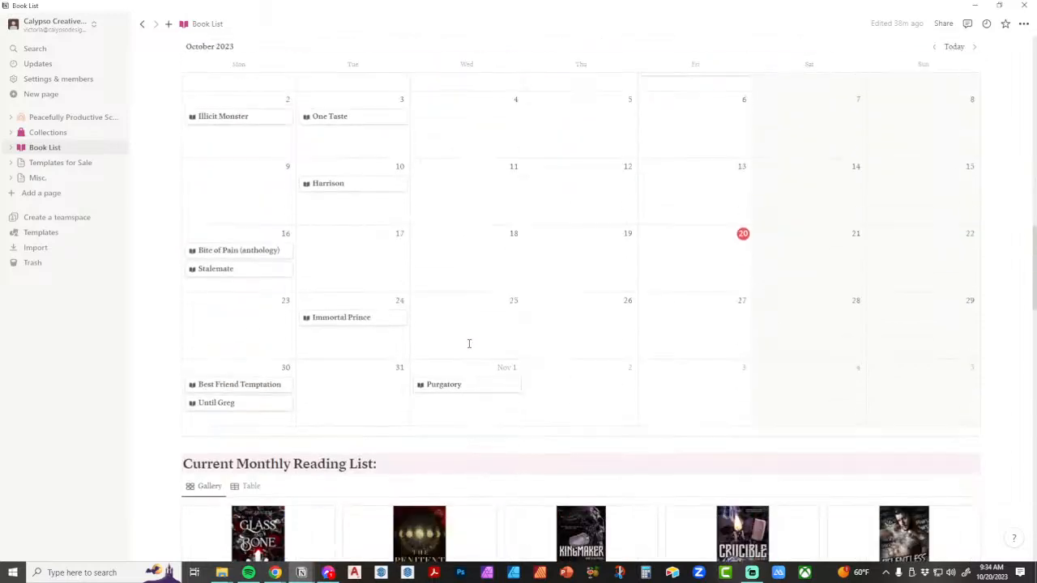
scroll(468, 348, "down", 13)
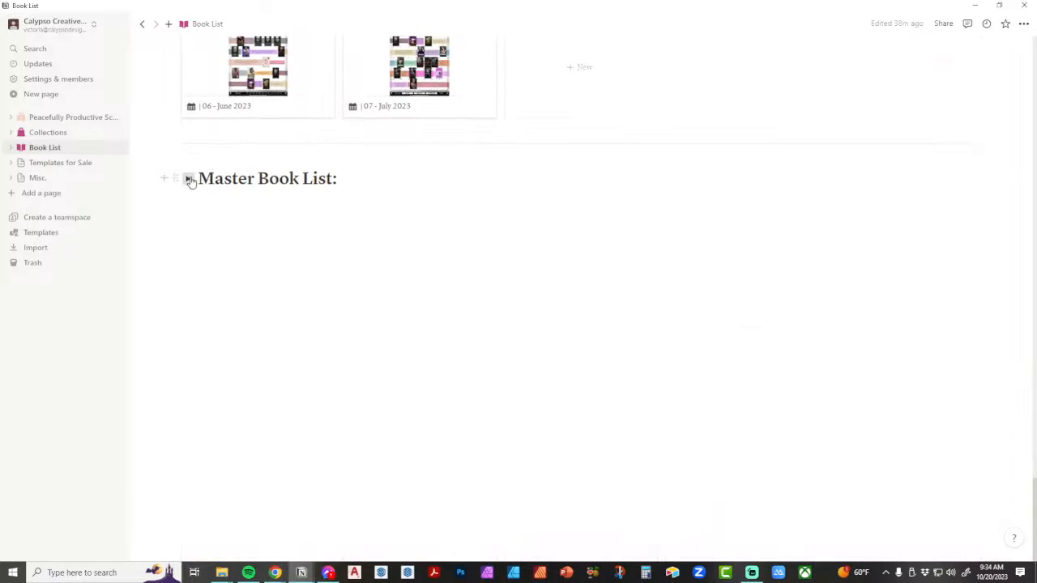
Step: Expand the Master Book List section and look through its table of books, statuses, authors, series and dates read
left_click(188, 178)
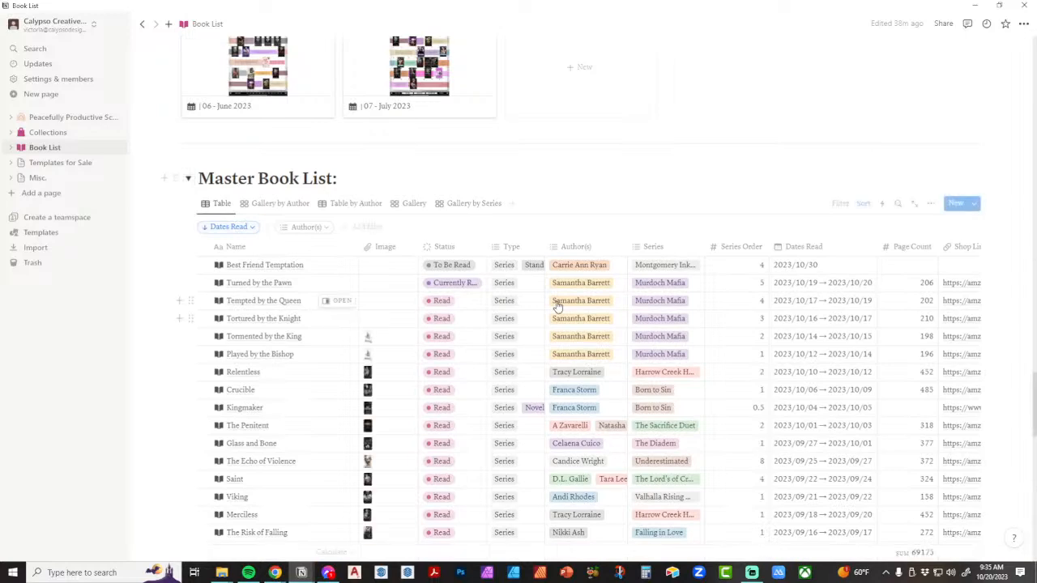
scroll(328, 312, "down", 3)
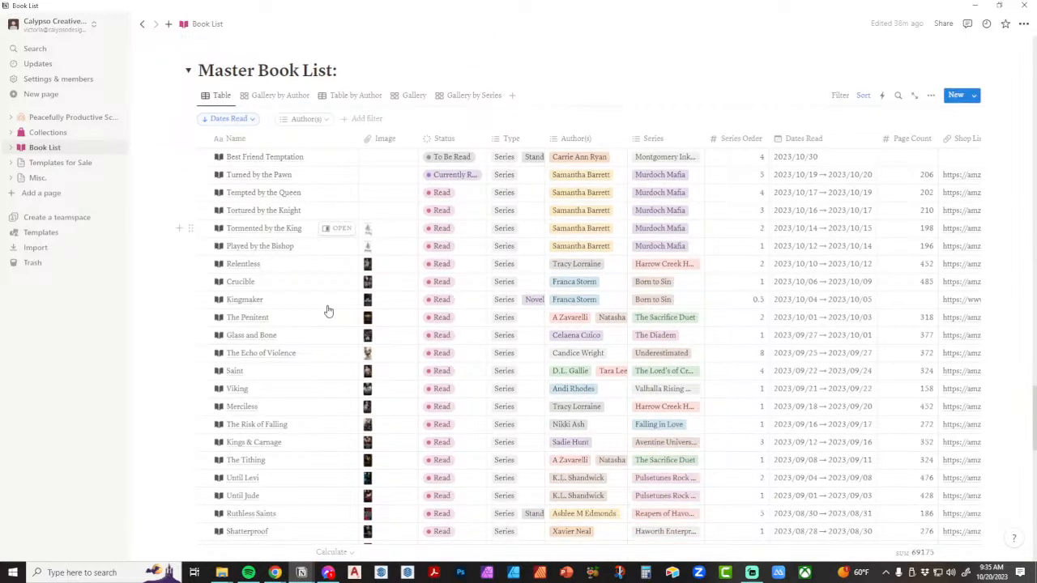
scroll(328, 312, "down", 5)
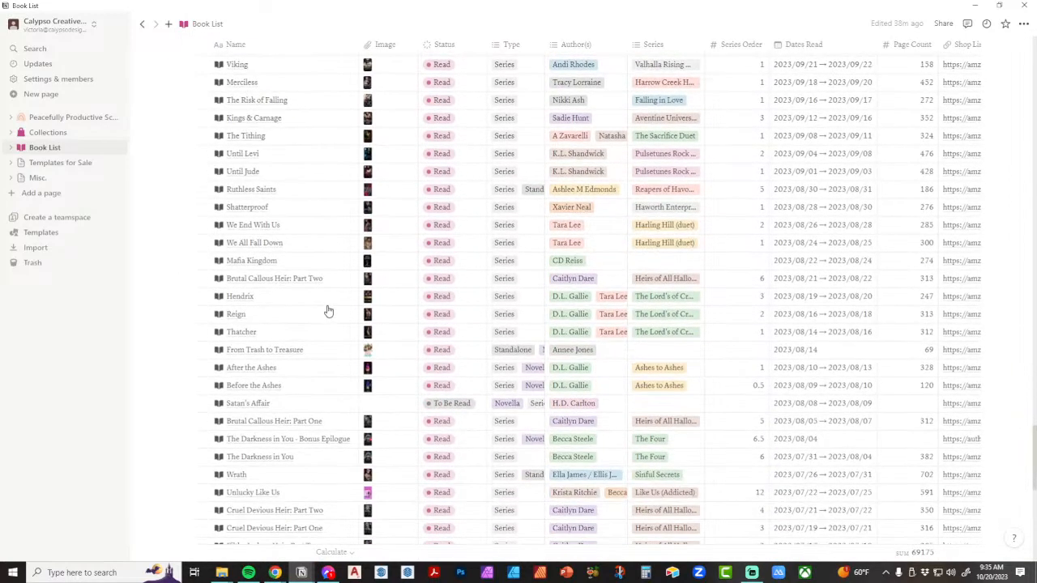
scroll(328, 312, "down", 3)
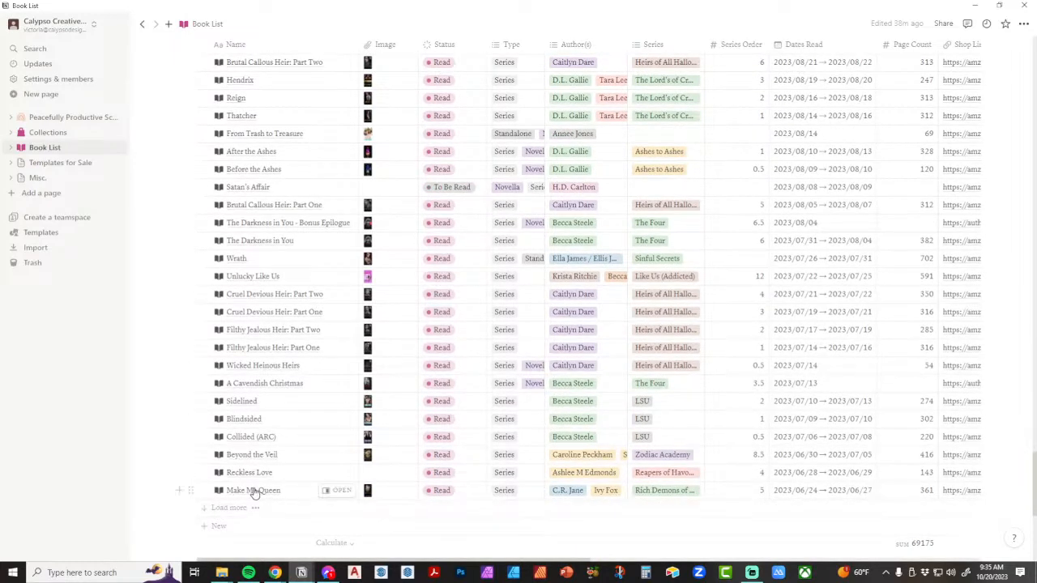
Step: Open the Make Me Queen entry beside the table, view its Summary, and close the entry
left_click(336, 490)
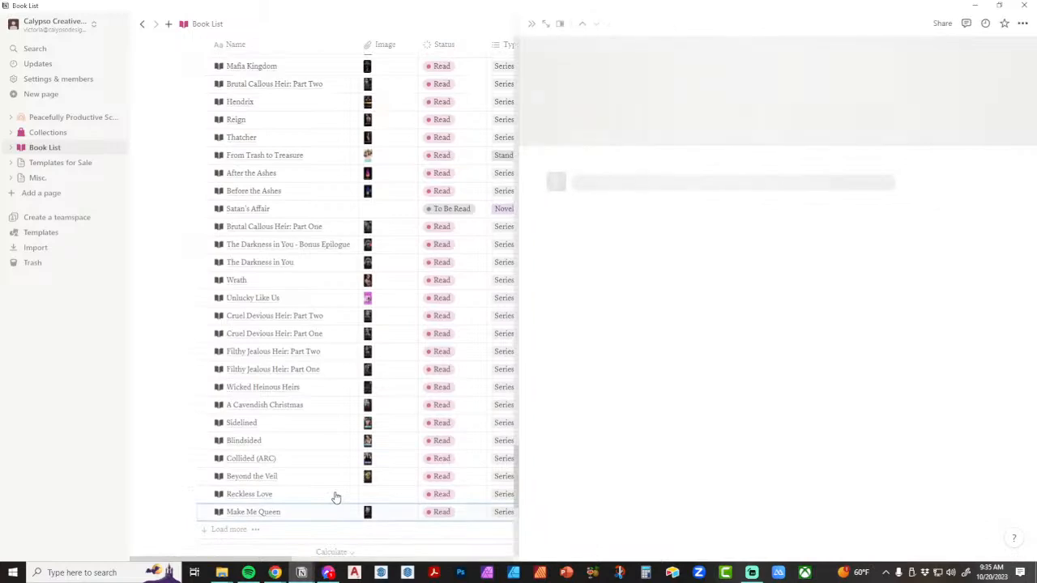
scroll(801, 376, "down", 10)
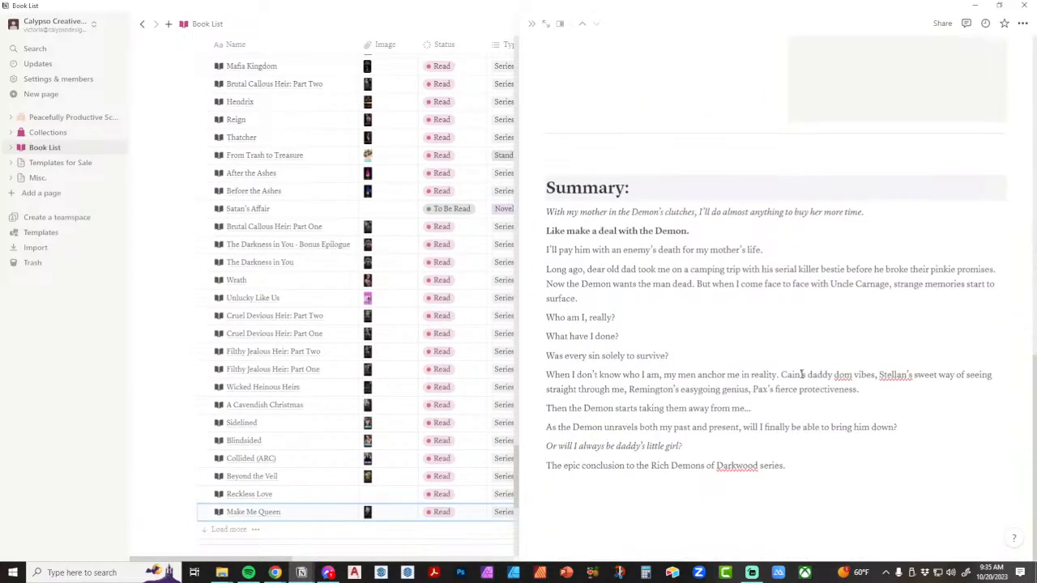
left_click(532, 26)
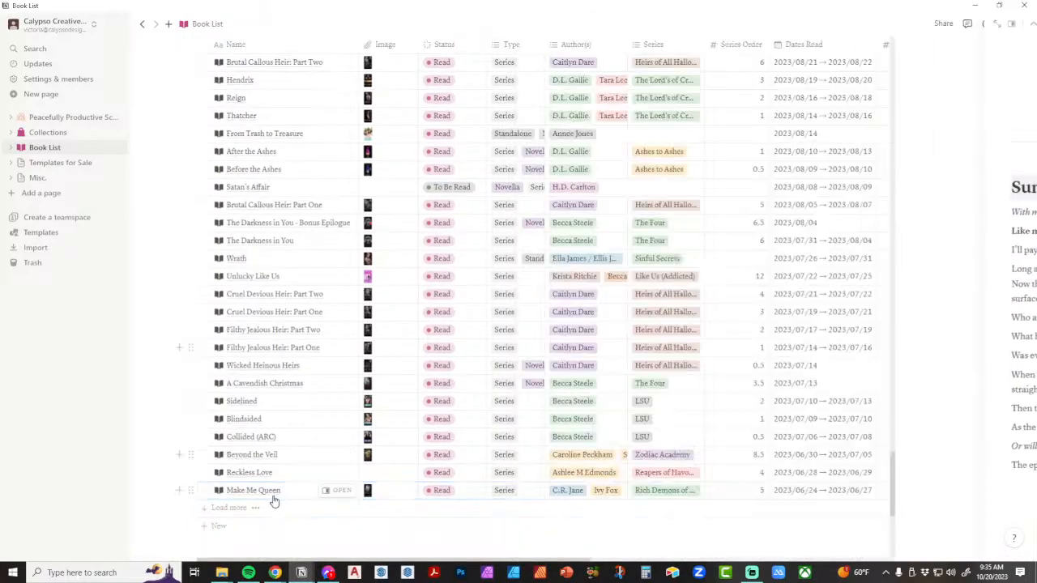
Step: Load more entries in the Master Book List table and look at the earlier books
left_click(228, 508)
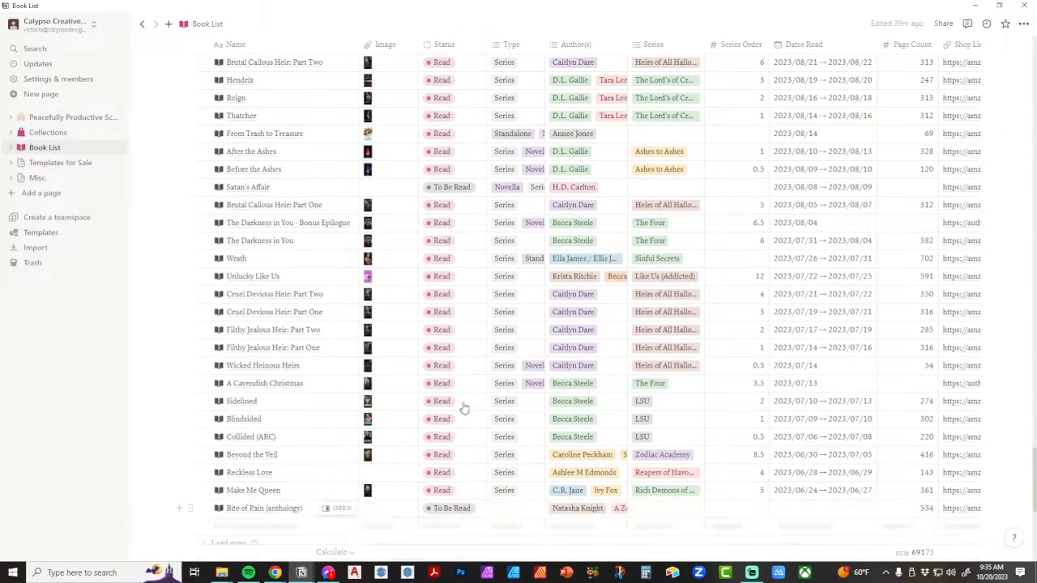
scroll(490, 396, "down", 2)
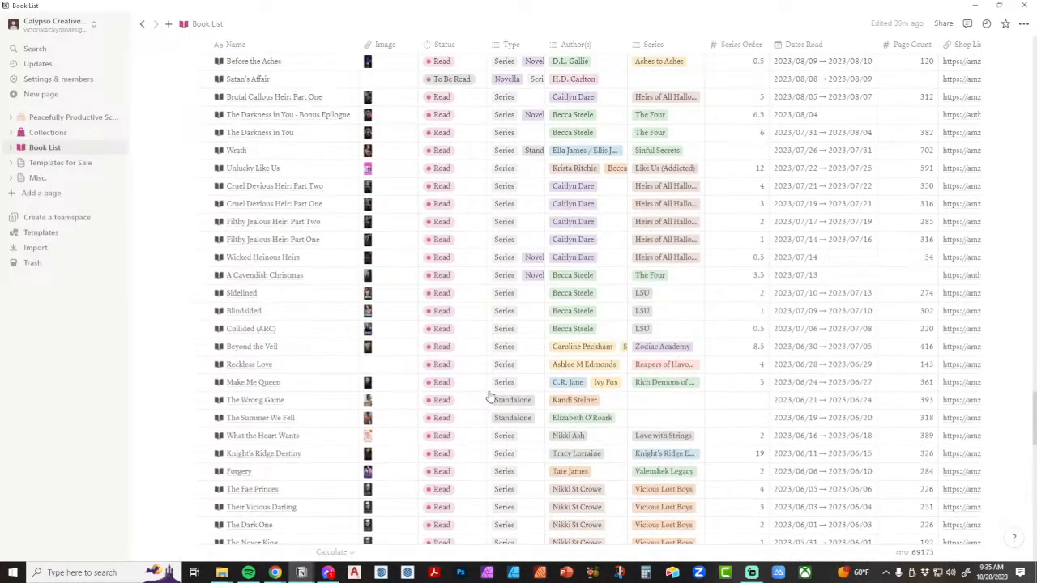
Step: Look through the older read books in the Master Book List table and return to its beginning
scroll(490, 397, "down", 4)
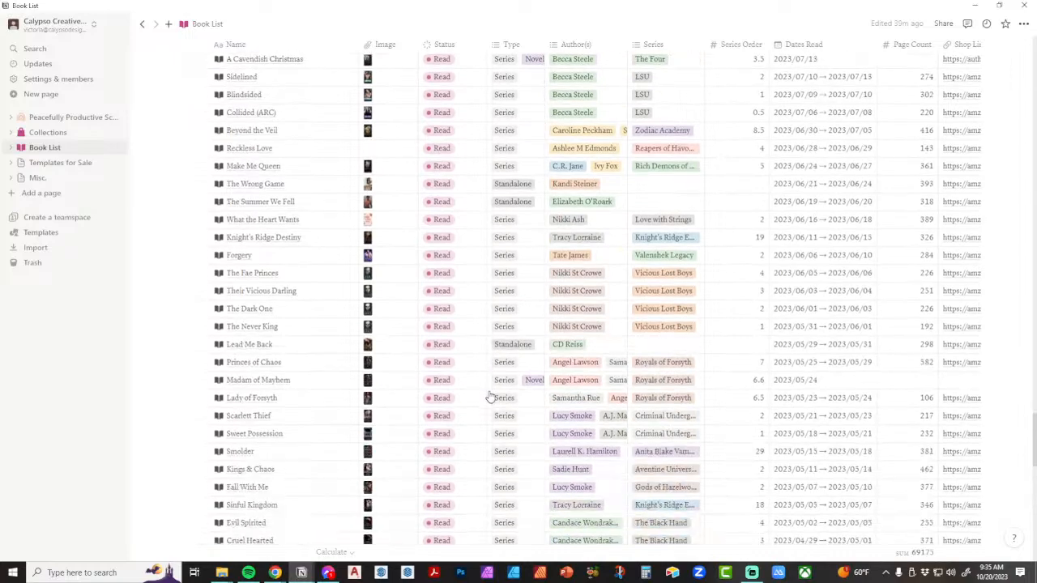
scroll(490, 397, "down", 2)
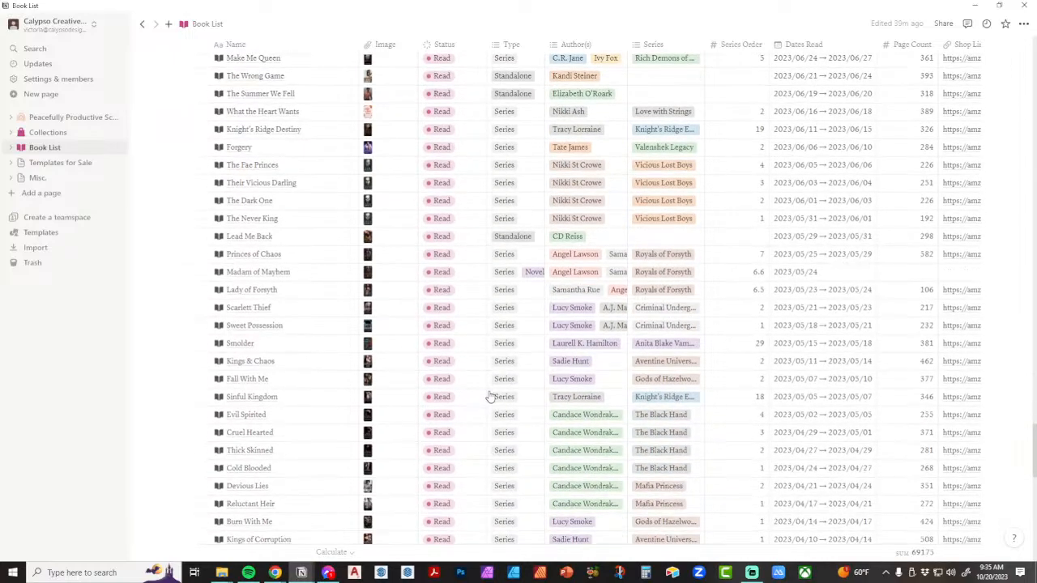
scroll(489, 397, "down", 2)
scroll(489, 398, "down", 1)
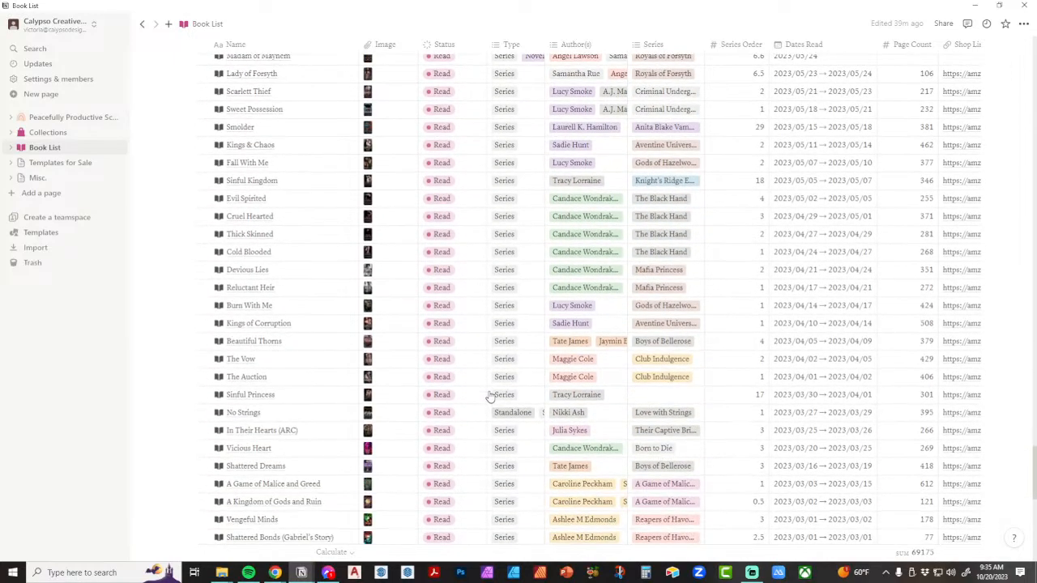
scroll(490, 397, "down", 5)
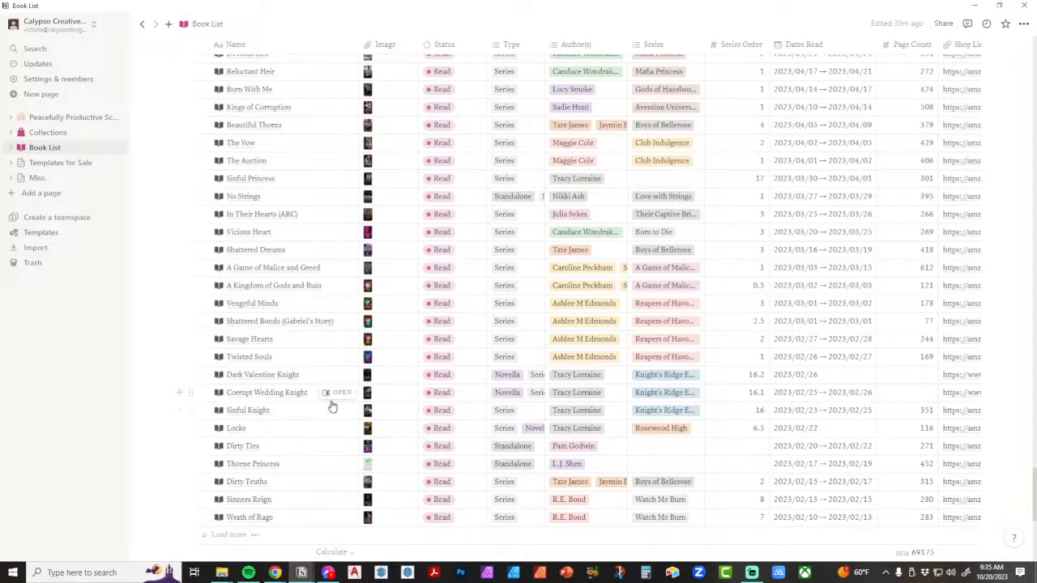
scroll(332, 407, "up", 20)
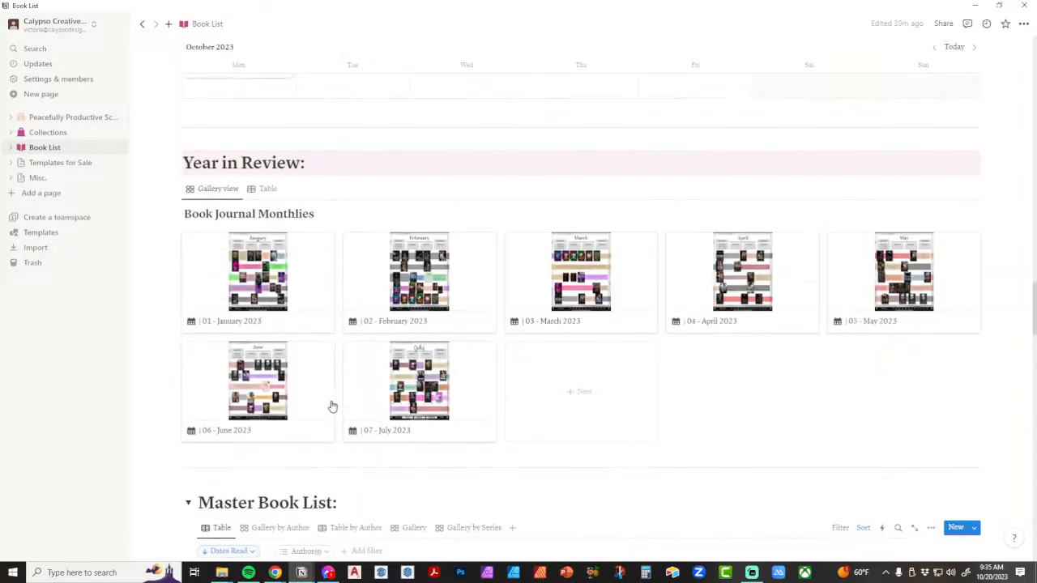
scroll(717, 341, "down", 4)
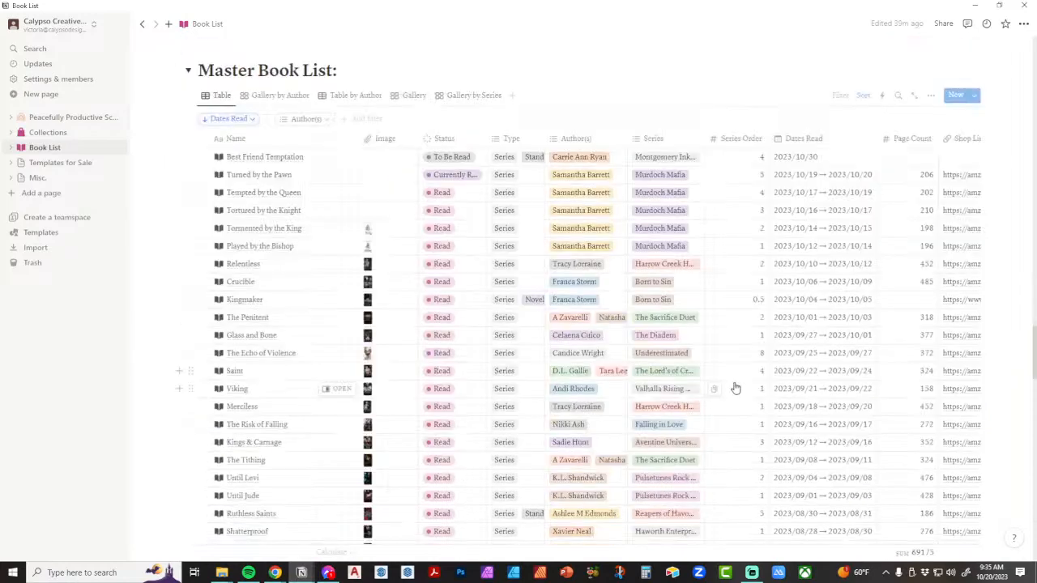
Step: Search the Master Book List for "pretty", and replace that search with "graves"
scroll(739, 370, "up", 1)
left_click(897, 204)
type("pretty")
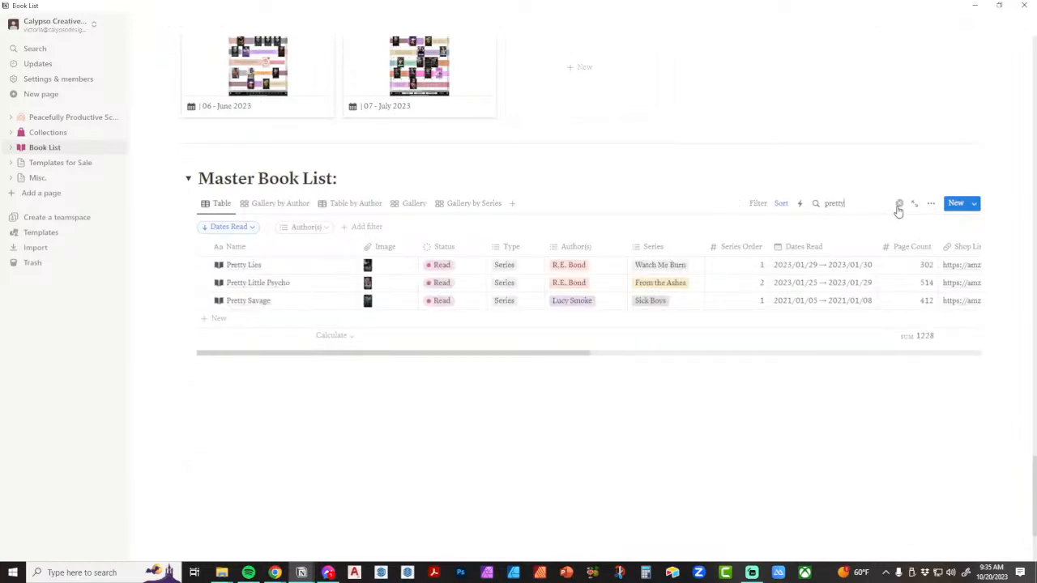
double_click(832, 204)
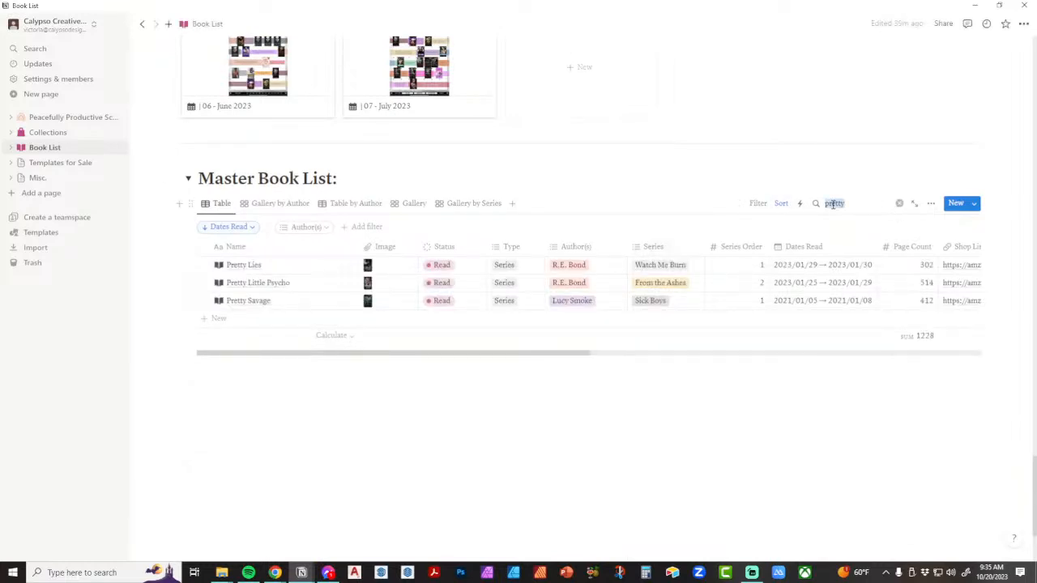
type("graves")
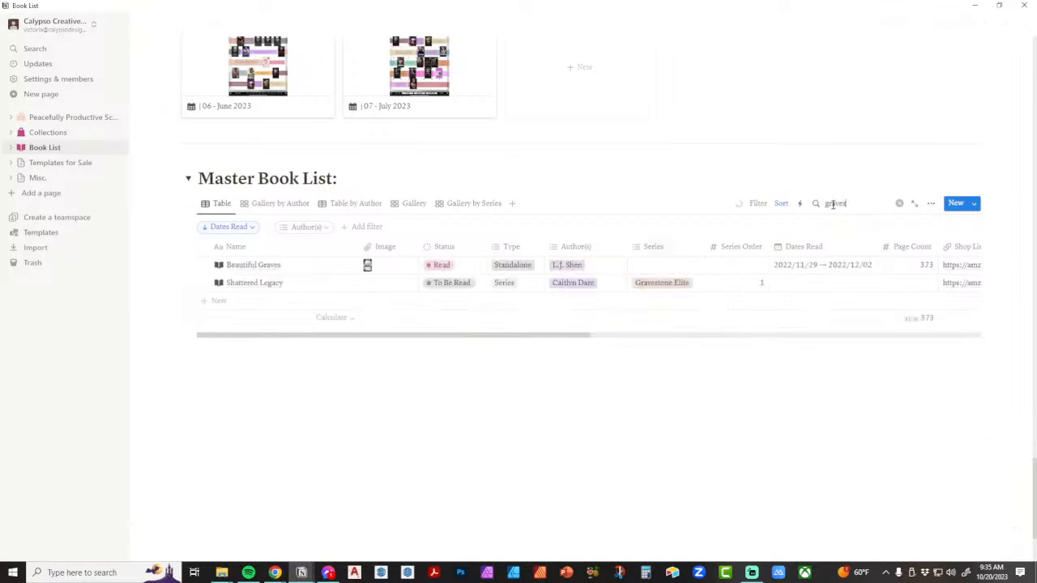
Step: Open the Beautiful Graves entry as a full page and look through its properties down to Favorite Quotes
left_click(335, 265)
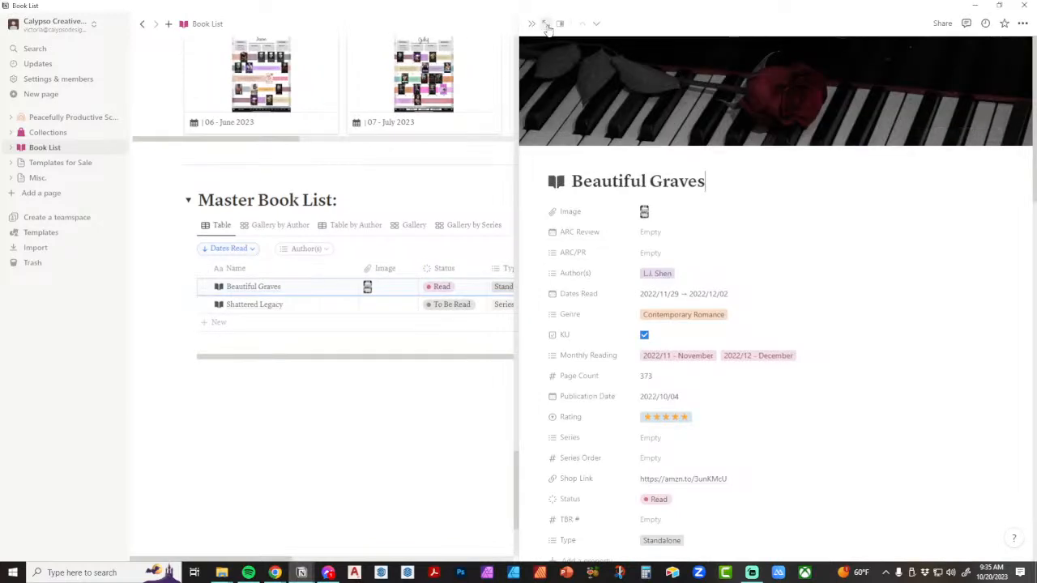
left_click(546, 26)
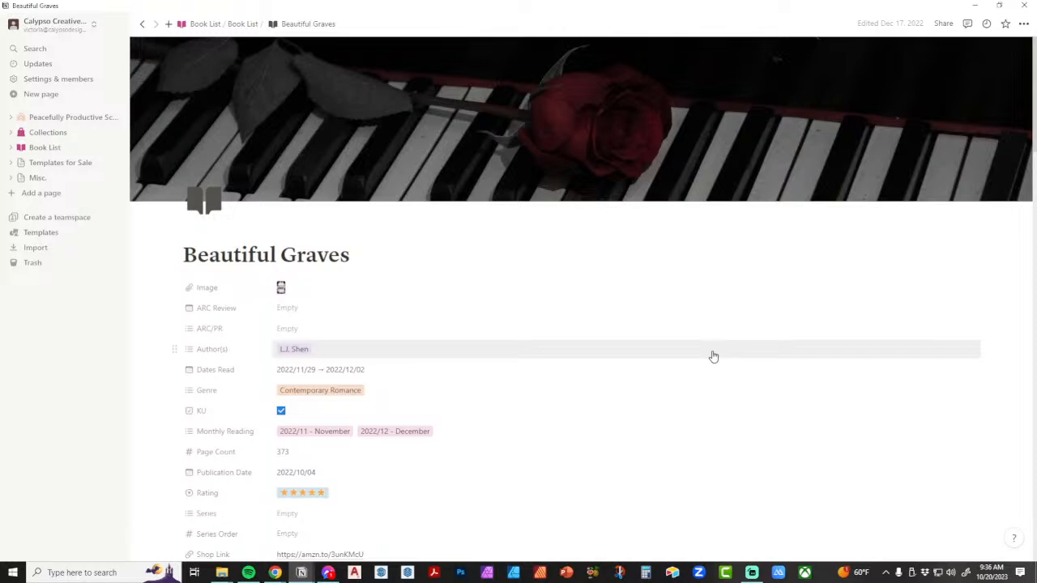
scroll(713, 356, "down", 5)
scroll(713, 356, "down", 5)
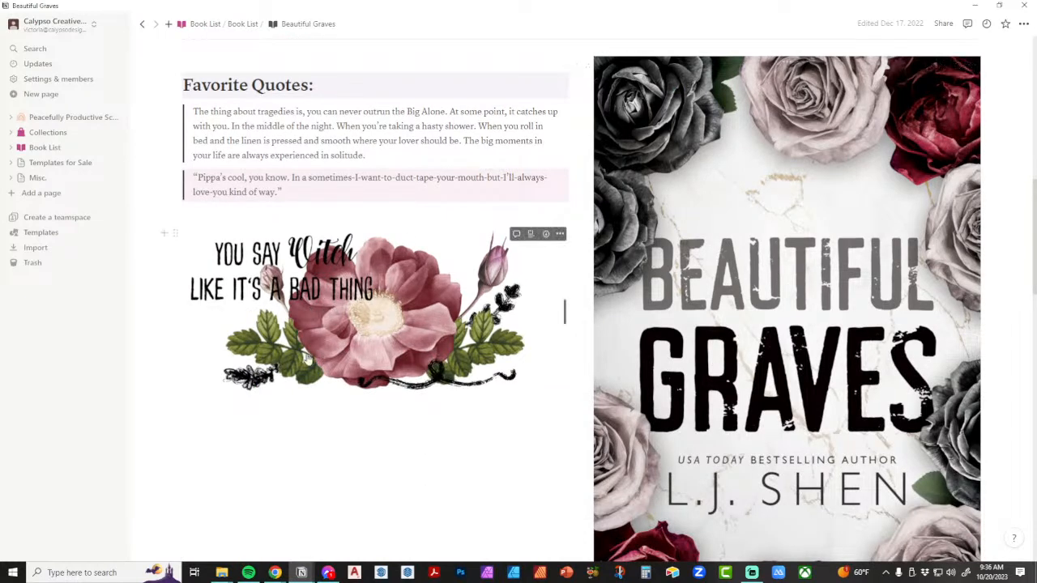
Step: Examine the floral image under Favorite Quotes, the remaining quotes, and the Summary / Review section with its illustrations
left_click(340, 299)
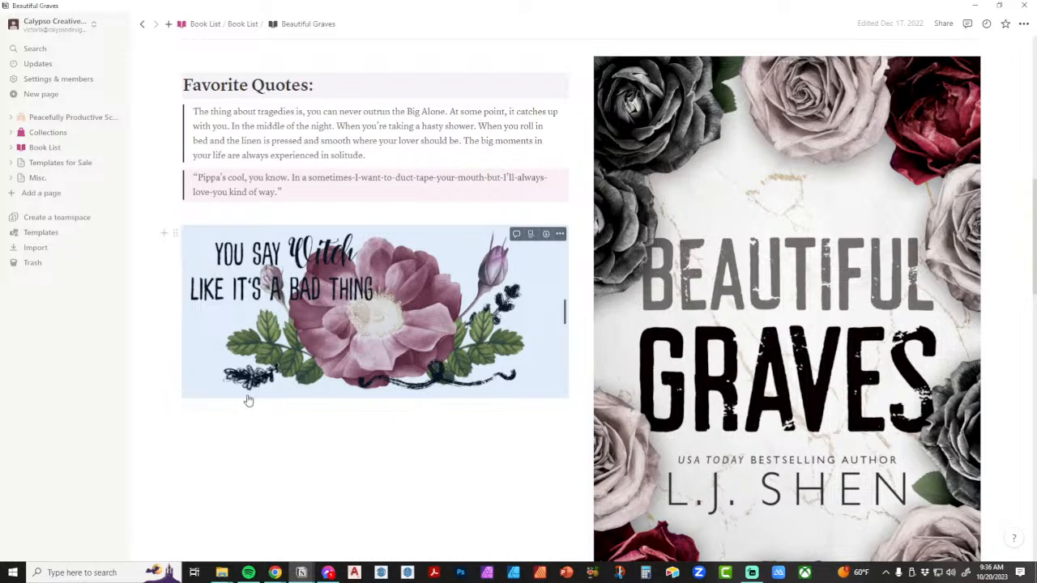
left_click(354, 456)
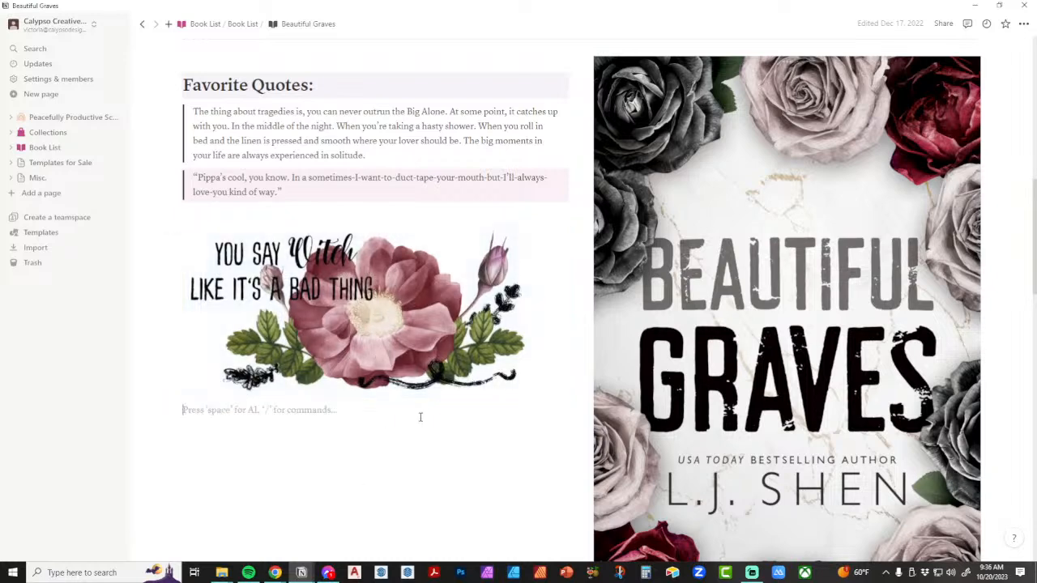
scroll(521, 359, "down", 5)
scroll(520, 359, "down", 3)
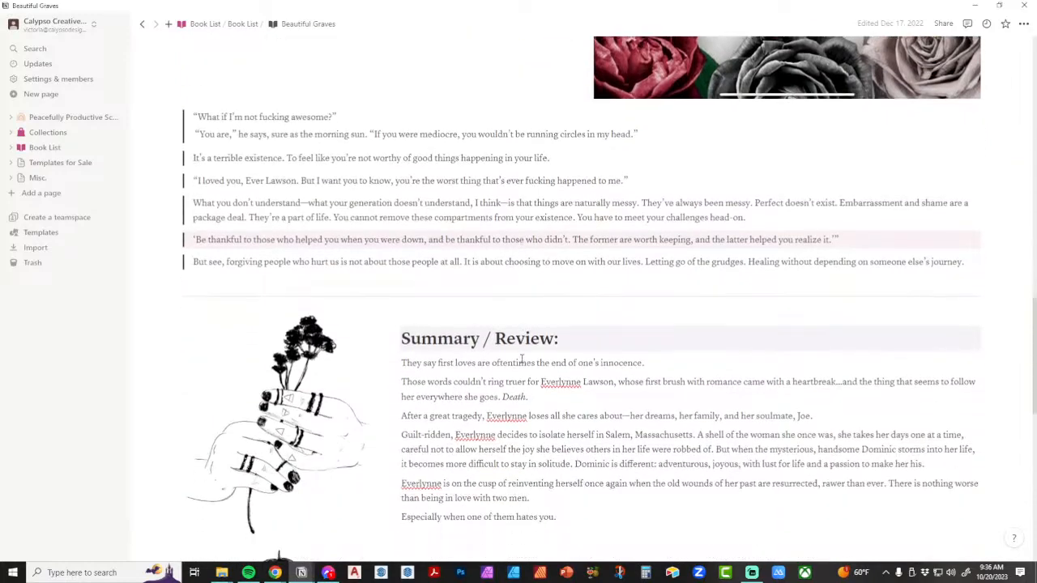
scroll(648, 421, "down", 2)
scroll(648, 421, "down", 2)
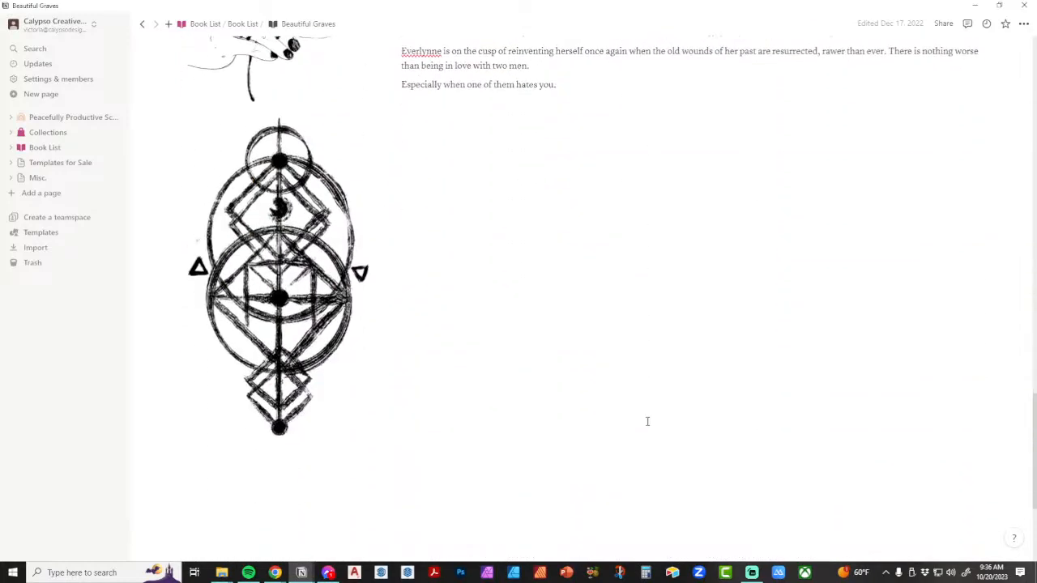
scroll(648, 421, "up", 1)
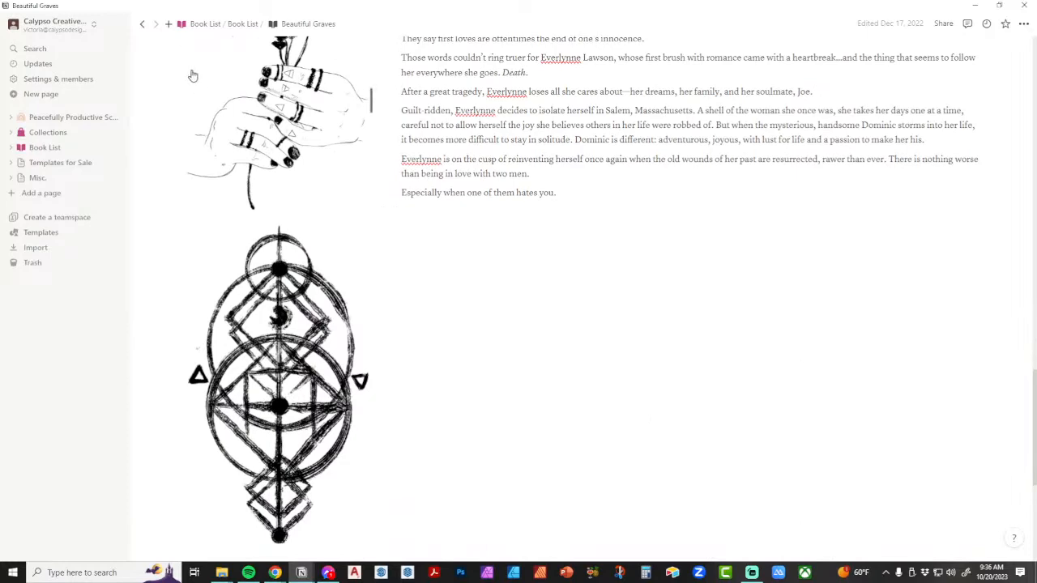
Step: Return to the Book List database, search it for "graves", and open Beautiful Graves beside the table
left_click(246, 26)
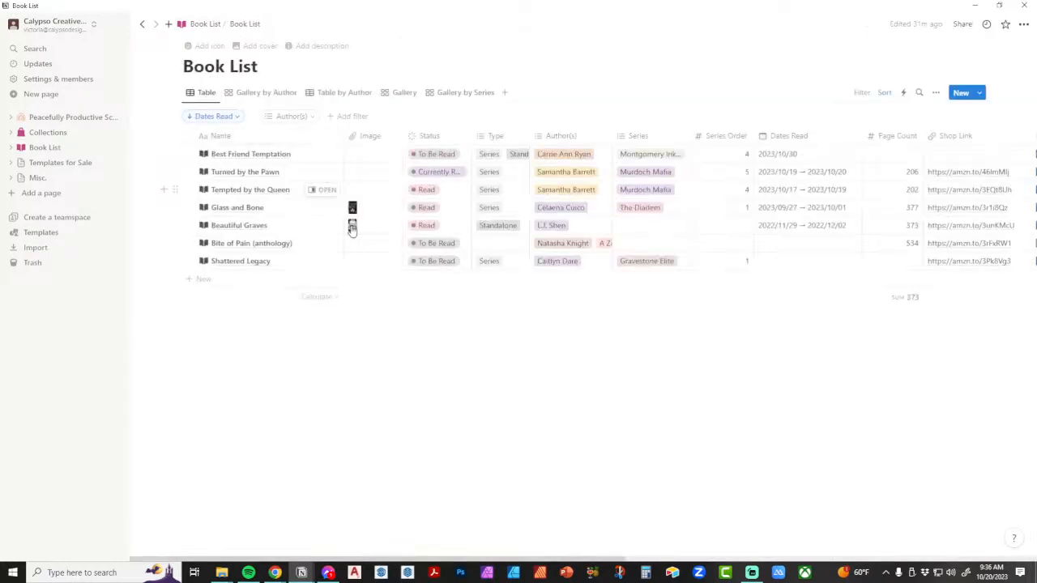
left_click(913, 93)
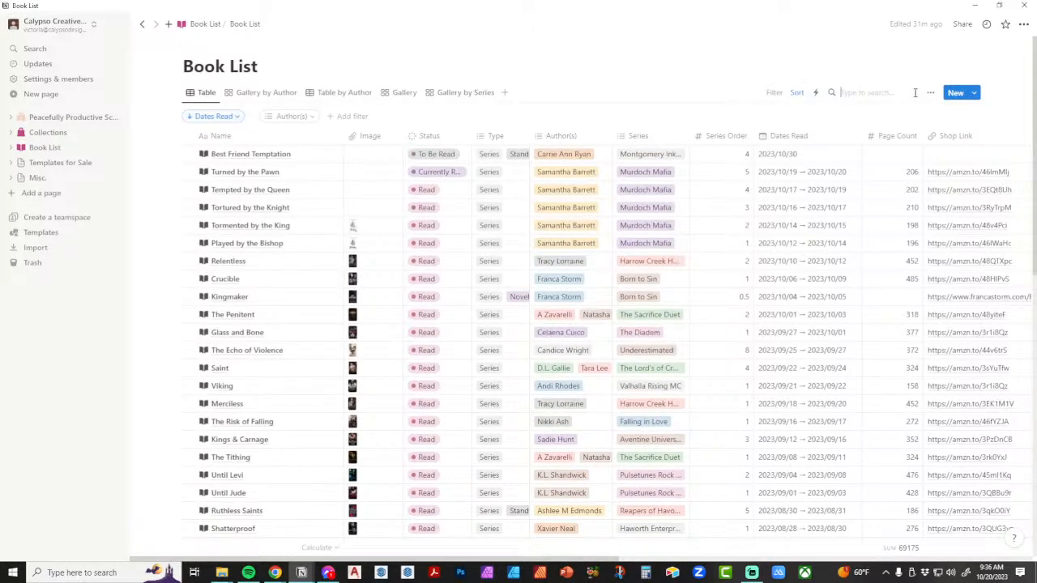
type("graves")
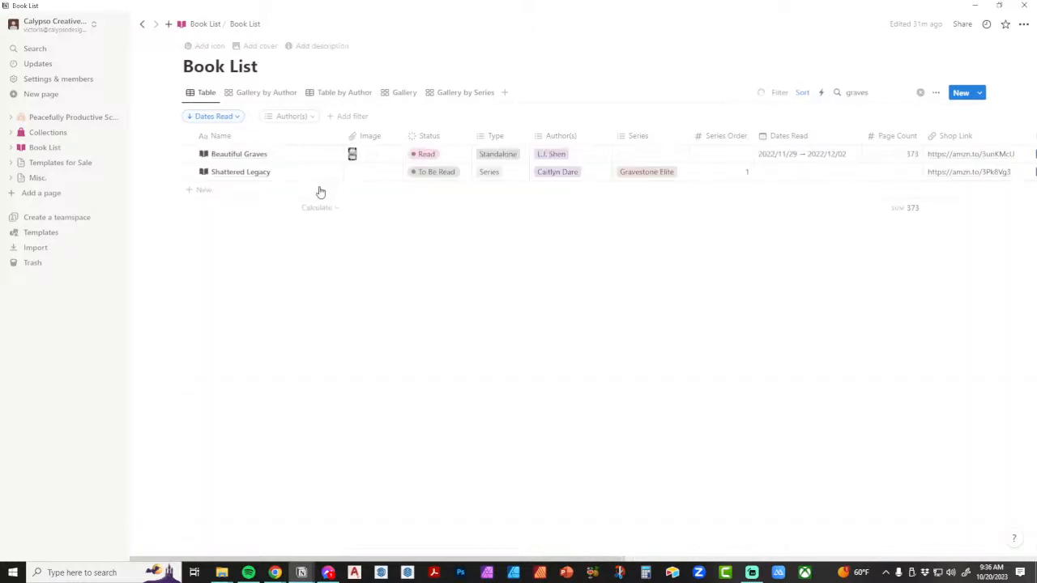
left_click(321, 156)
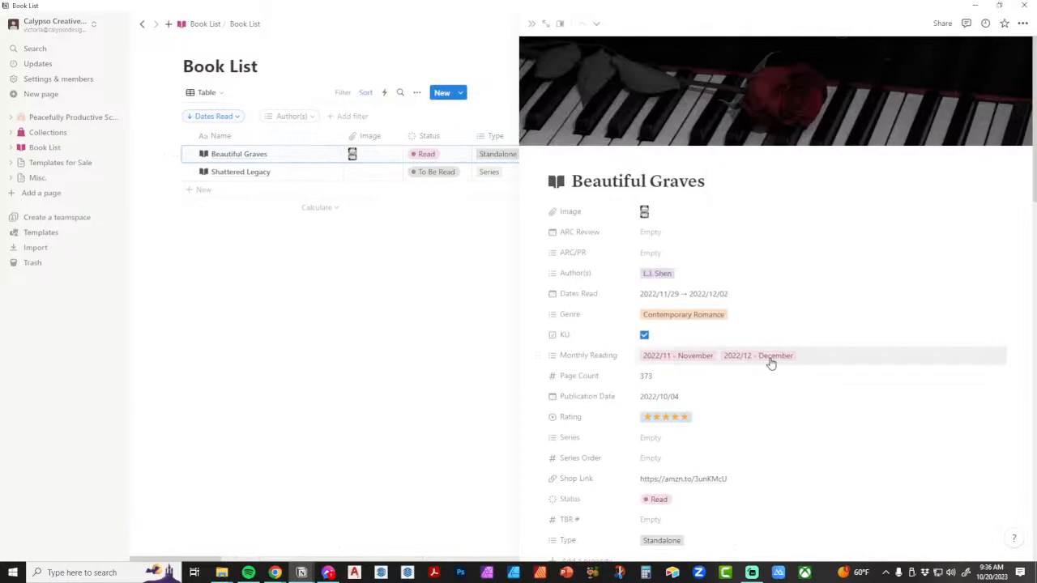
Step: Look through the Beautiful Graves side preview from Favorite Quotes and the cover to the Summary / Review illustrations
scroll(761, 359, "down", 7)
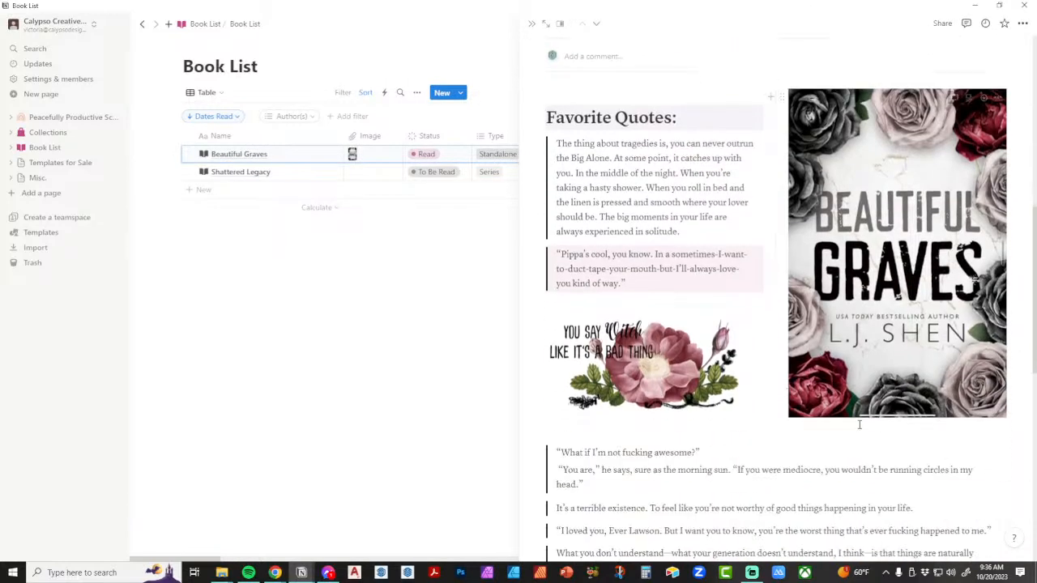
scroll(856, 424, "down", 3)
scroll(856, 425, "down", 4)
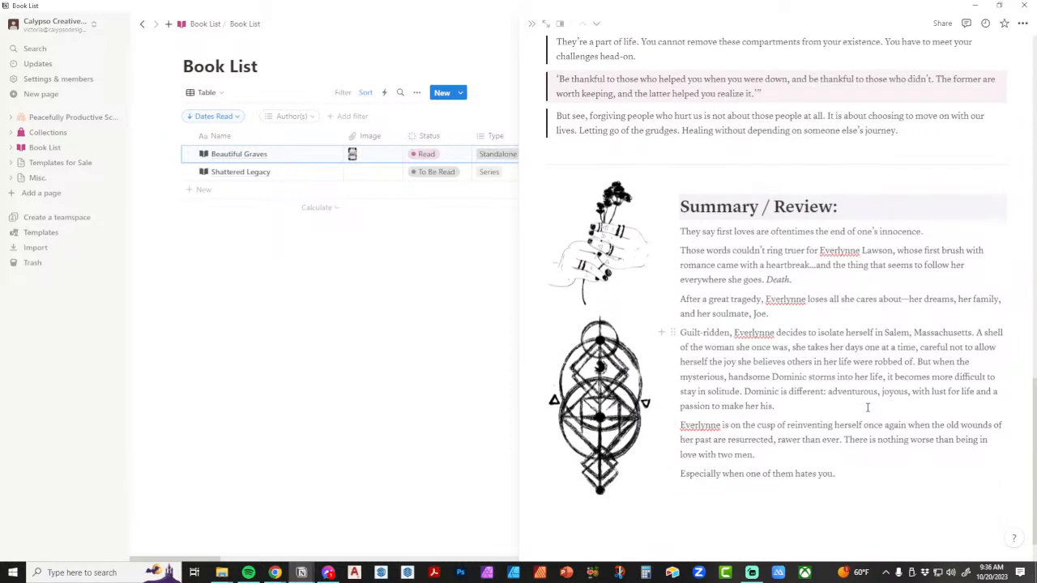
scroll(630, 466, "down", 1)
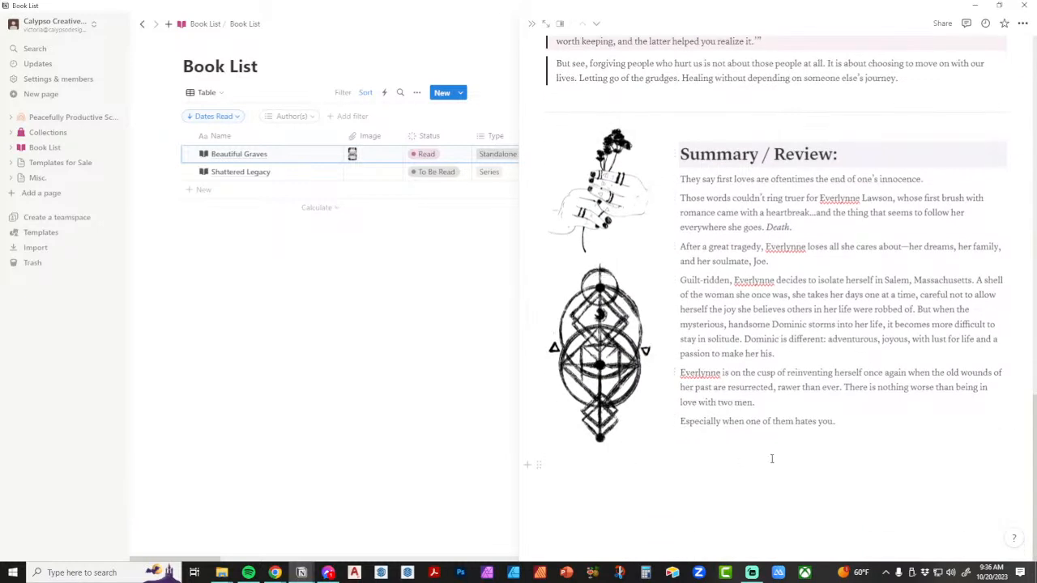
scroll(771, 458, "up", 8)
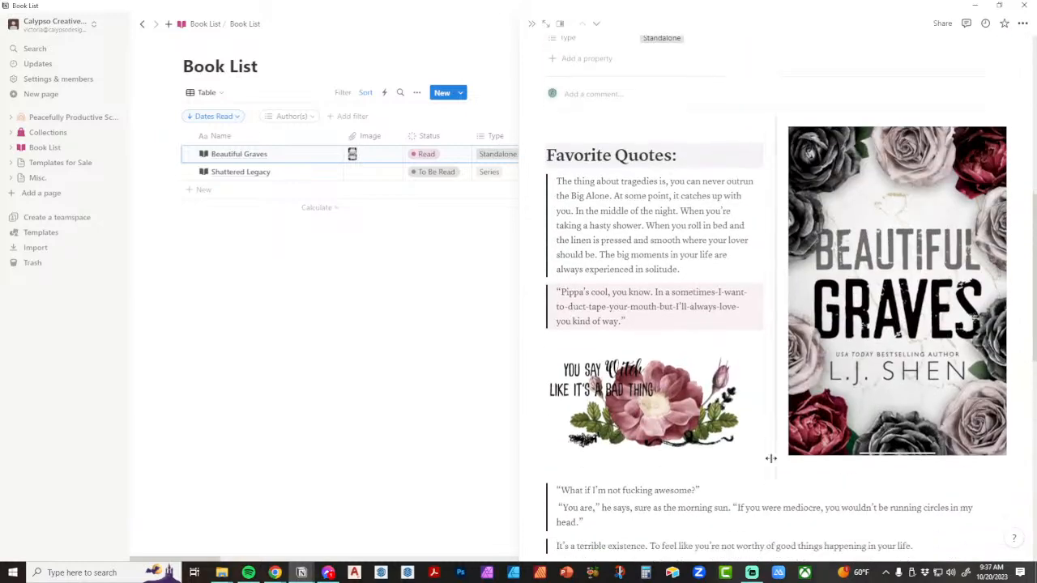
scroll(771, 458, "down", 5)
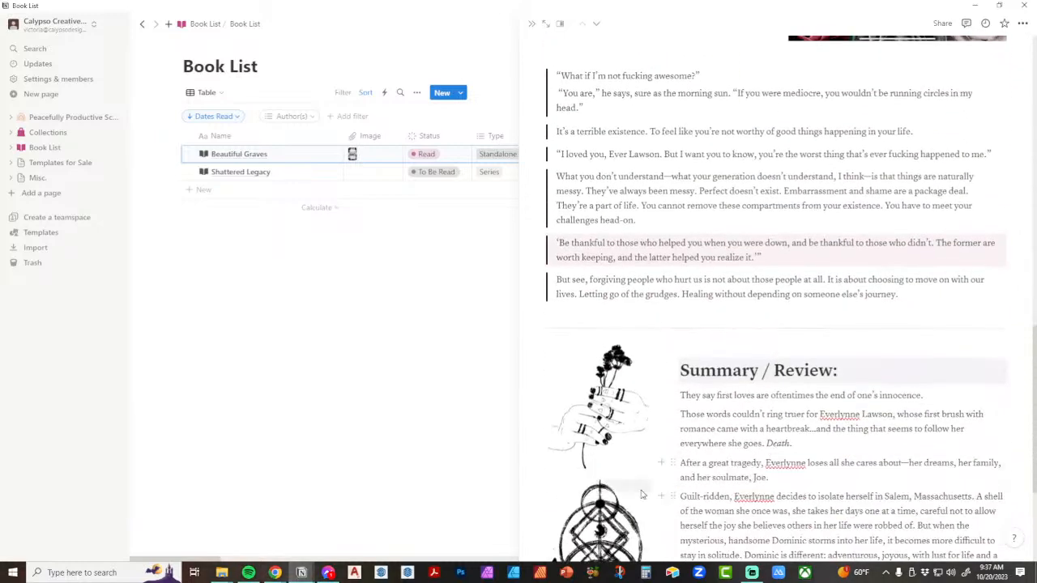
scroll(638, 470, "down", 1)
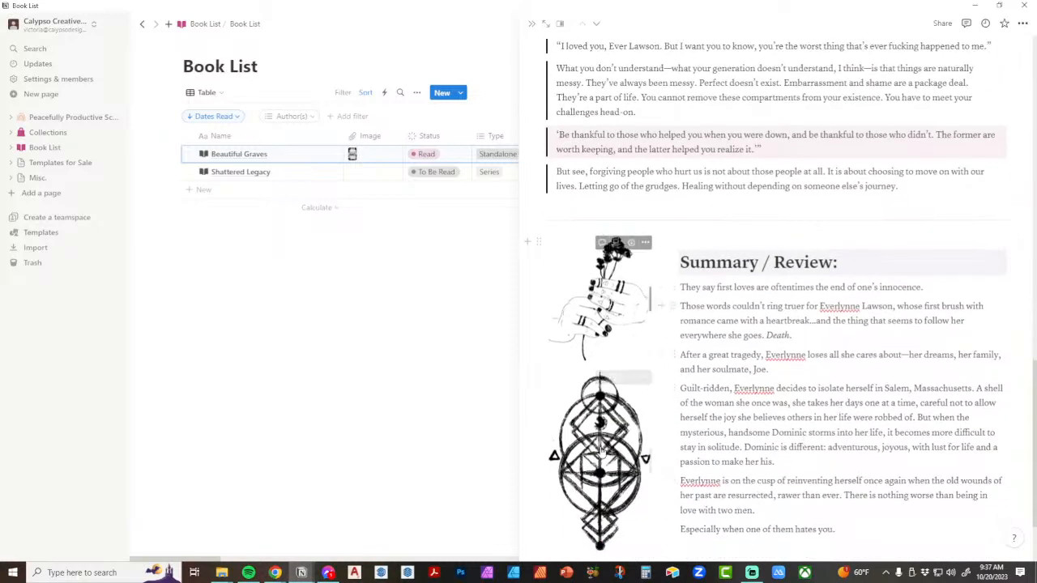
Step: Review the Beautiful Graves properties, Favorite Quotes and cover image in the side preview, and close the preview
scroll(816, 395, "up", 2)
scroll(816, 395, "up", 2)
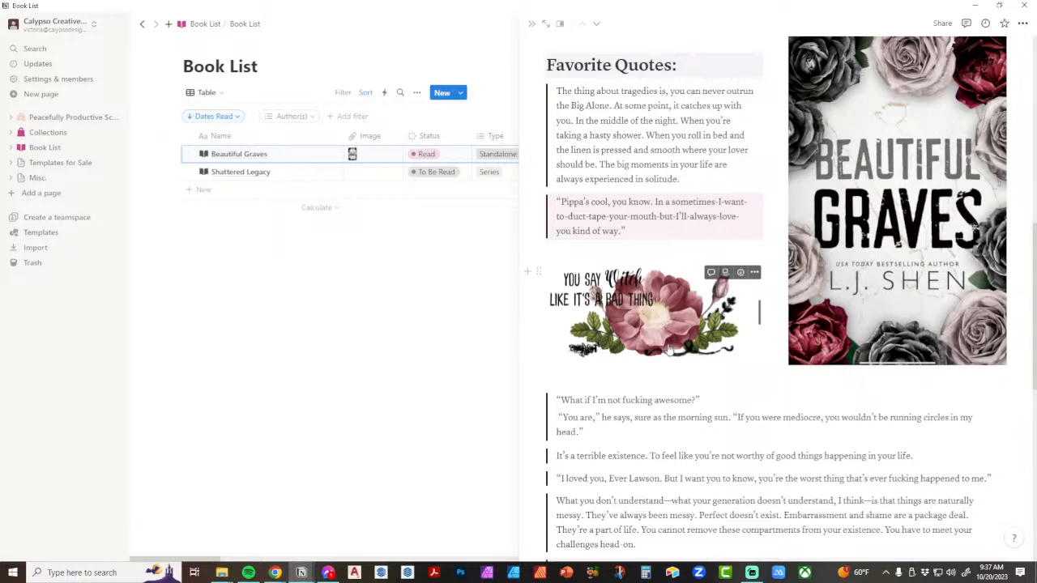
scroll(850, 381, "up", 2)
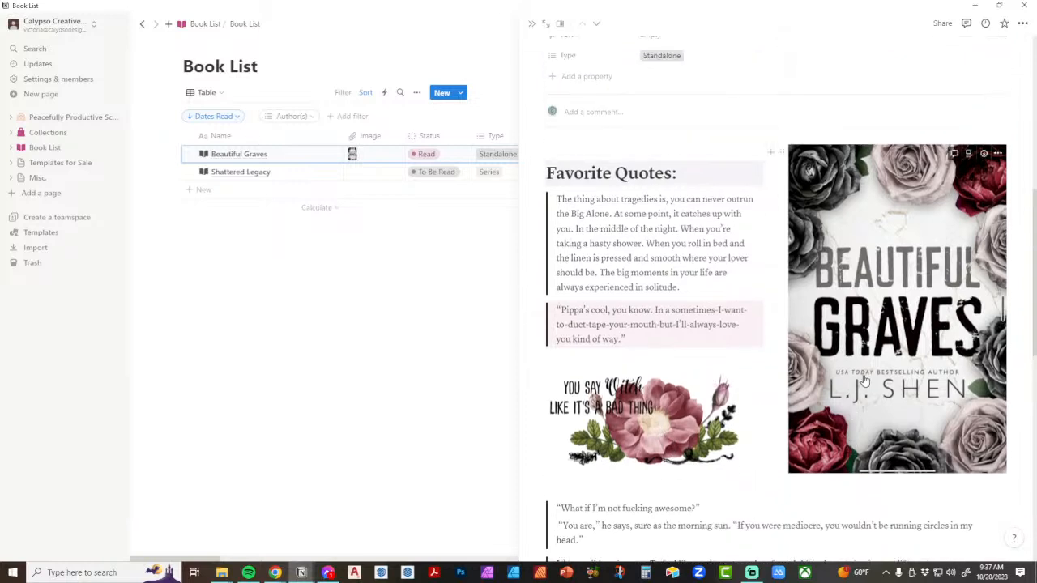
scroll(863, 380, "up", 6)
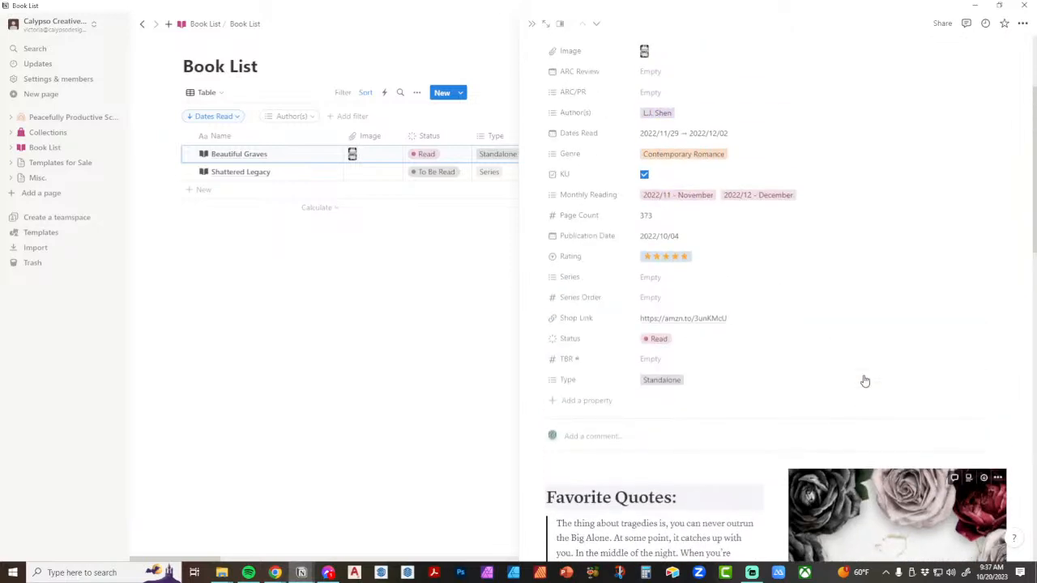
scroll(863, 379, "down", 4)
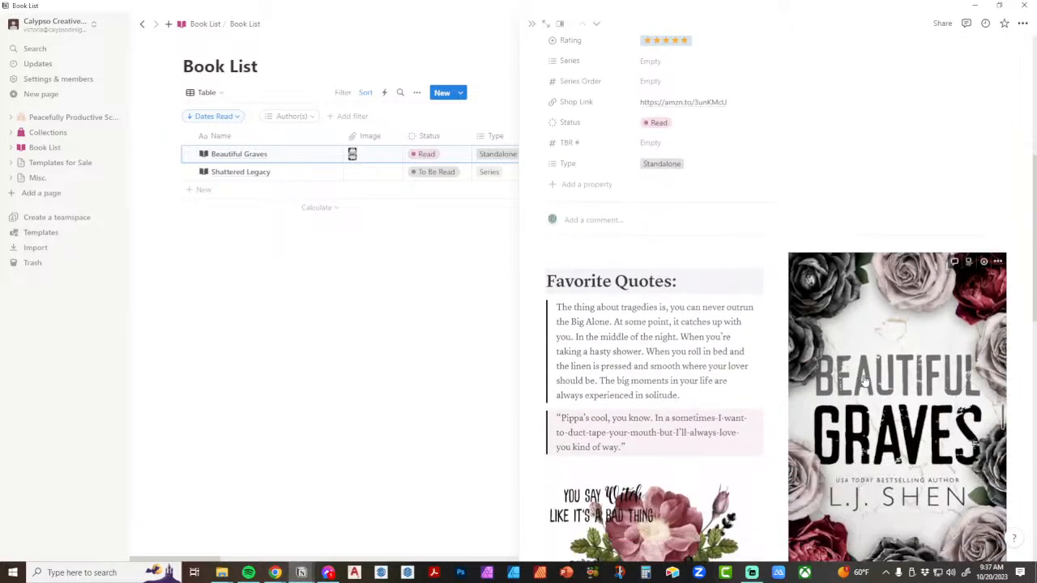
scroll(863, 381, "down", 2)
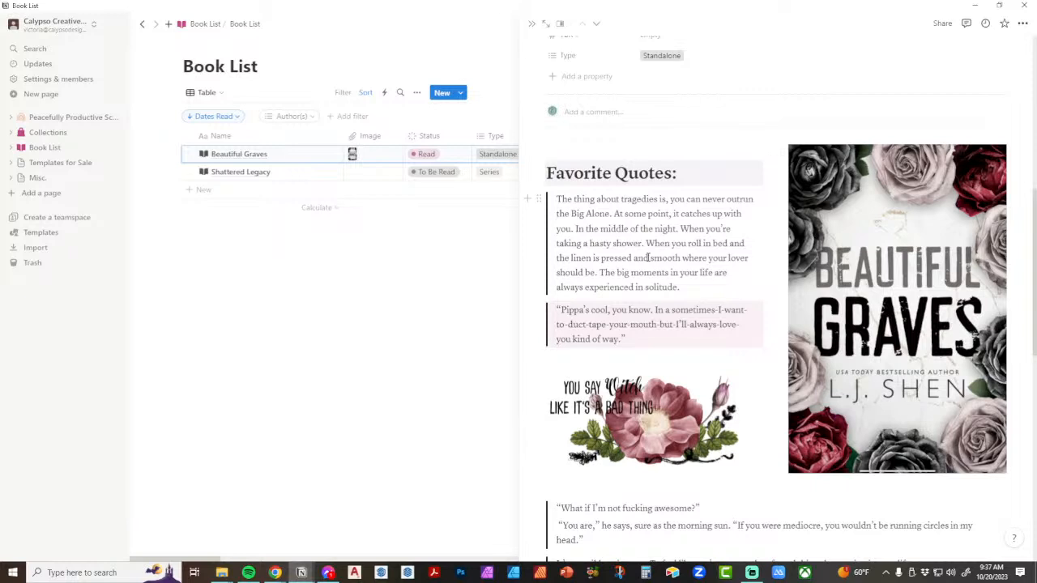
mouse_move(881, 199)
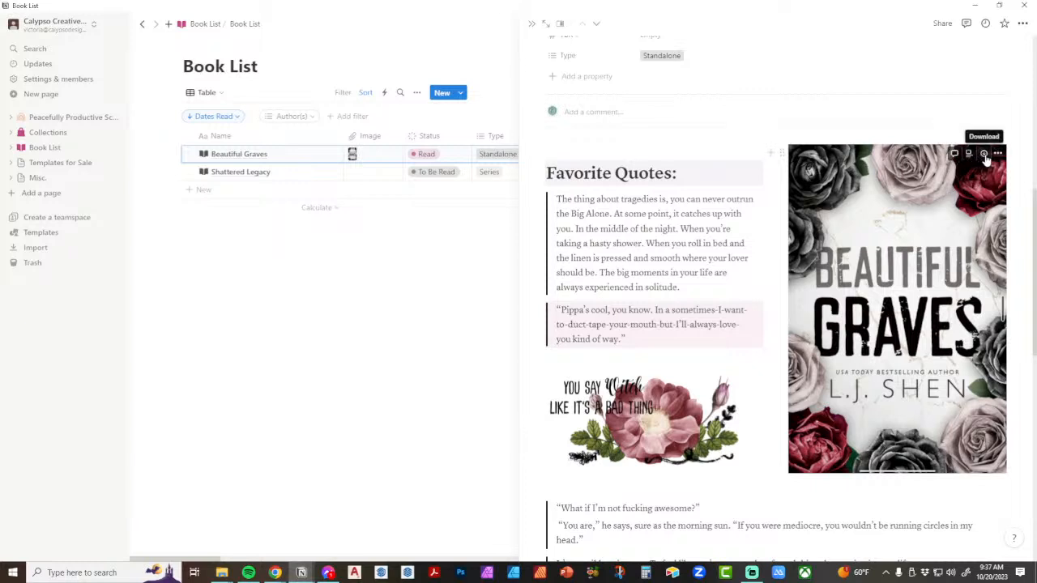
mouse_move(723, 387)
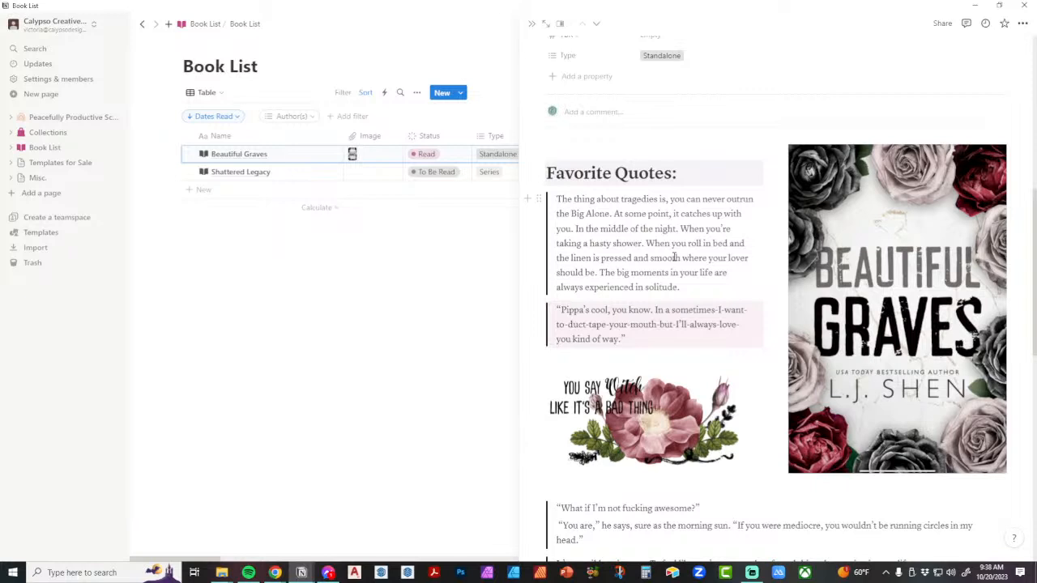
left_click(531, 23)
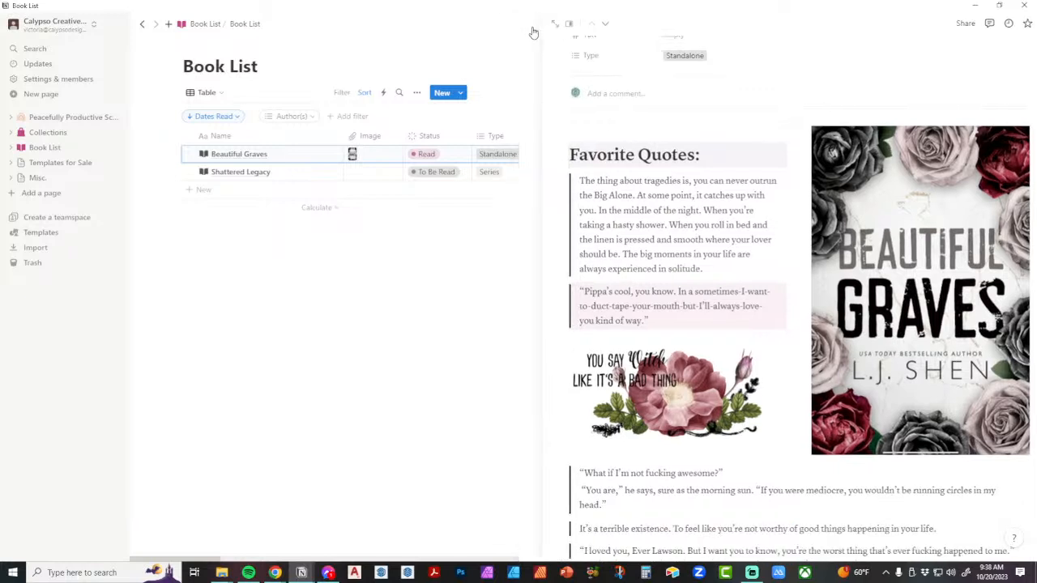
Step: Return to the main Book List page and look over its Currently Reading and Reviews Needed galleries
left_click(202, 25)
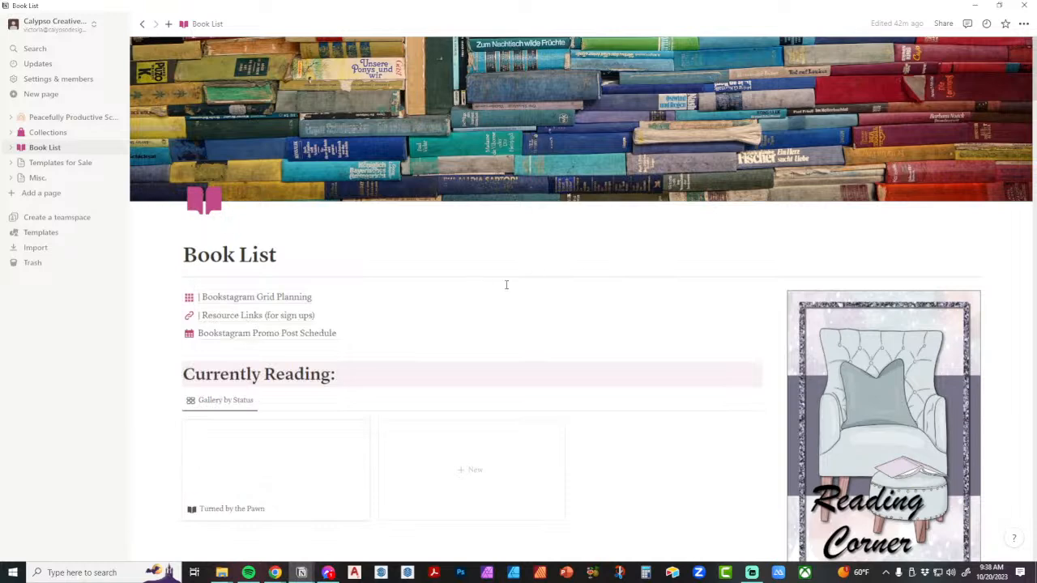
scroll(490, 284, "down", 2)
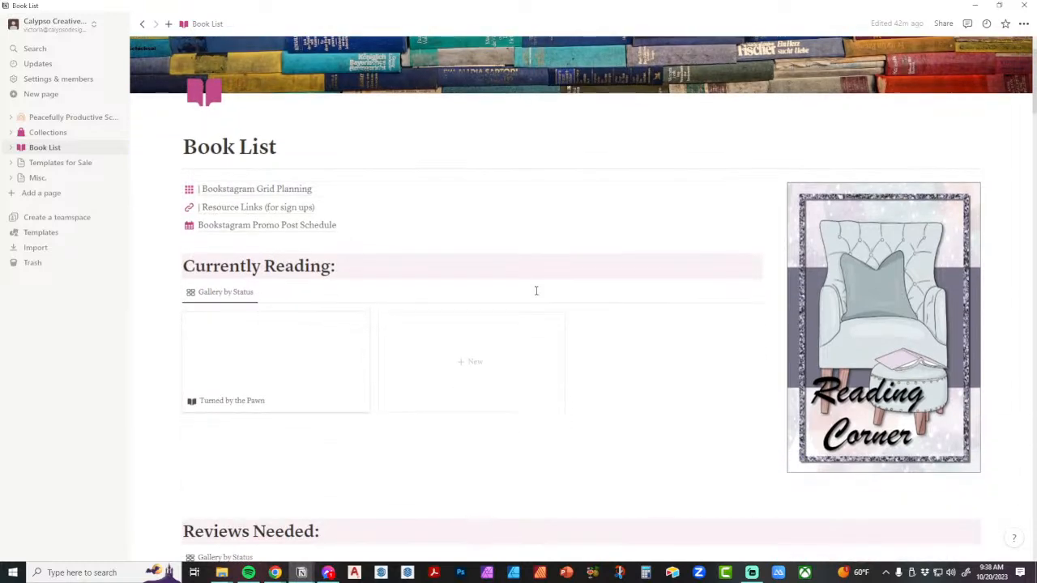
scroll(536, 290, "down", 2)
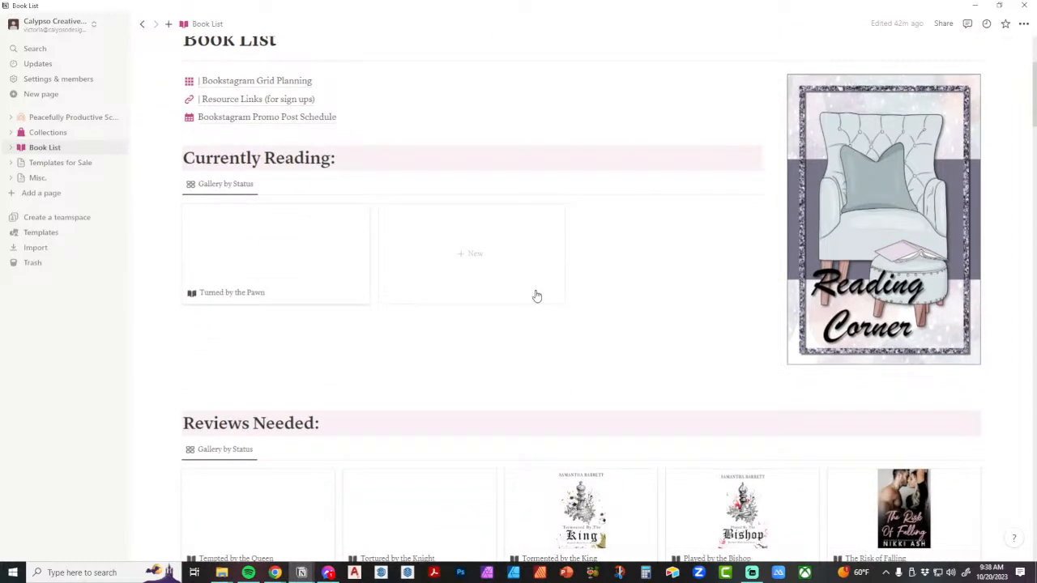
scroll(536, 296, "up", 4)
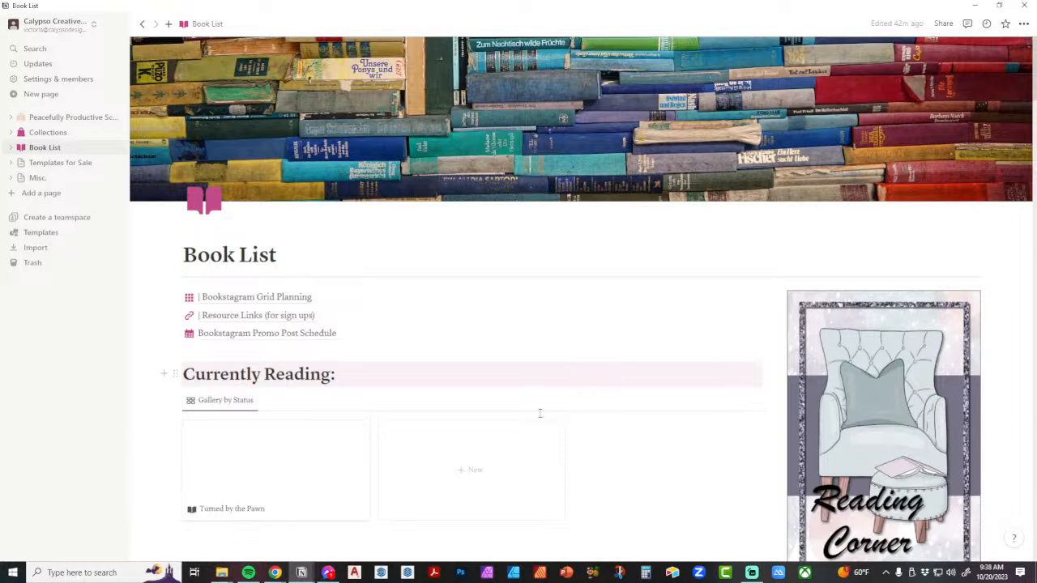
Step: Switch to the open Digital Planning Space page and look at its list of linked pages
mouse_move(301, 573)
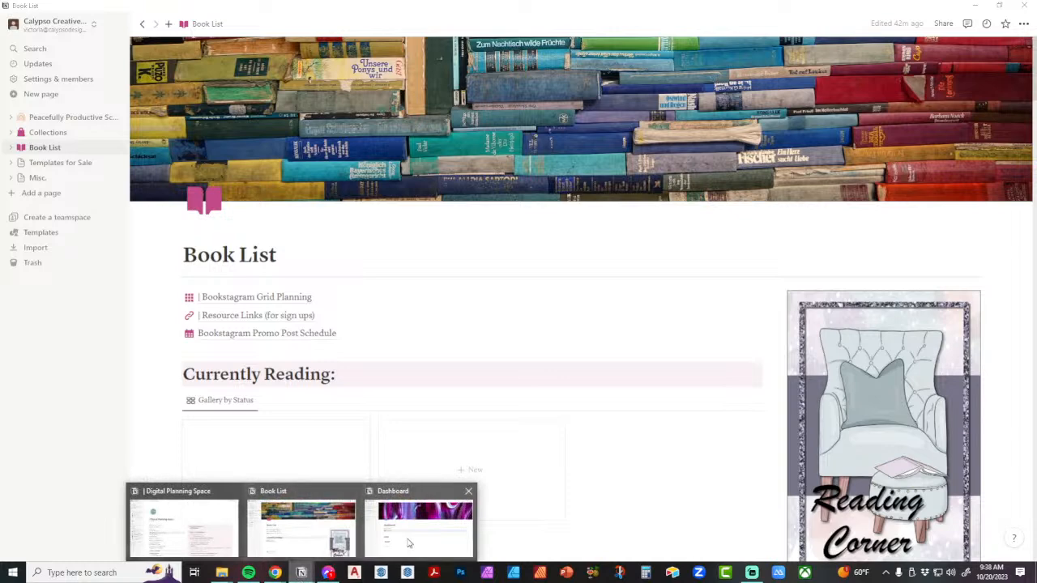
left_click(215, 520)
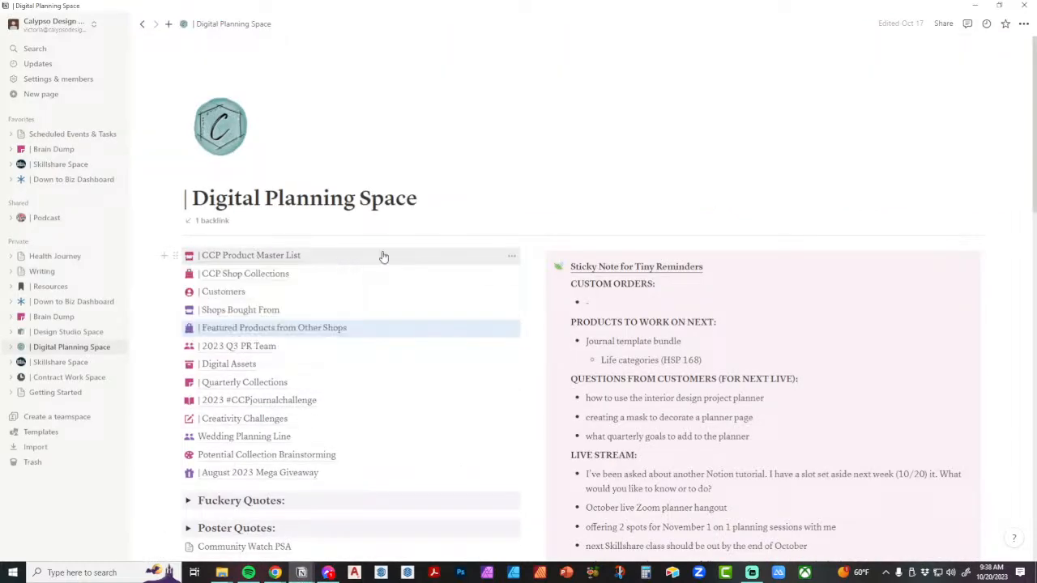
mouse_move(405, 269)
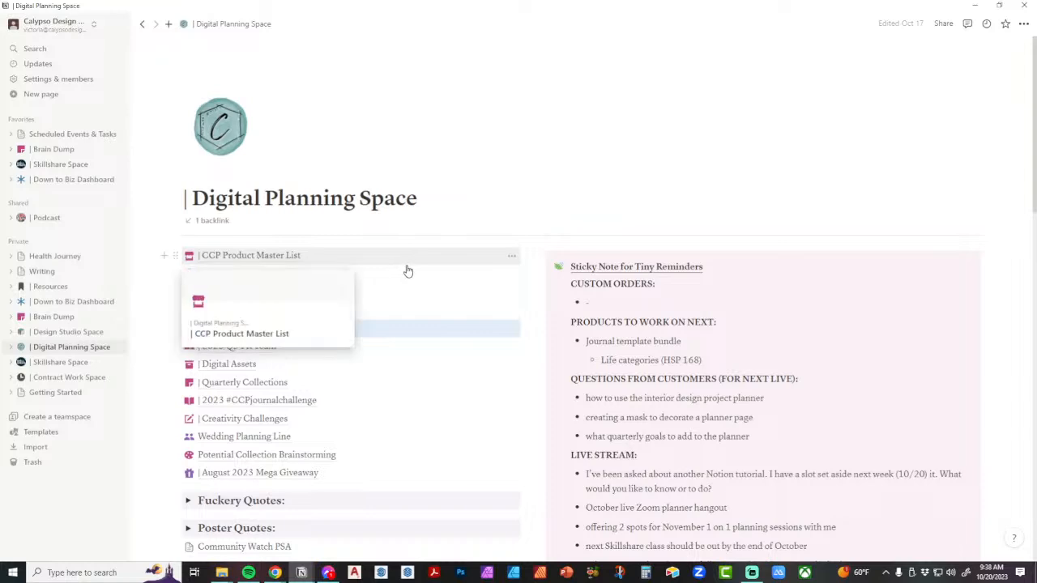
left_click_drag(405, 269, 405, 268)
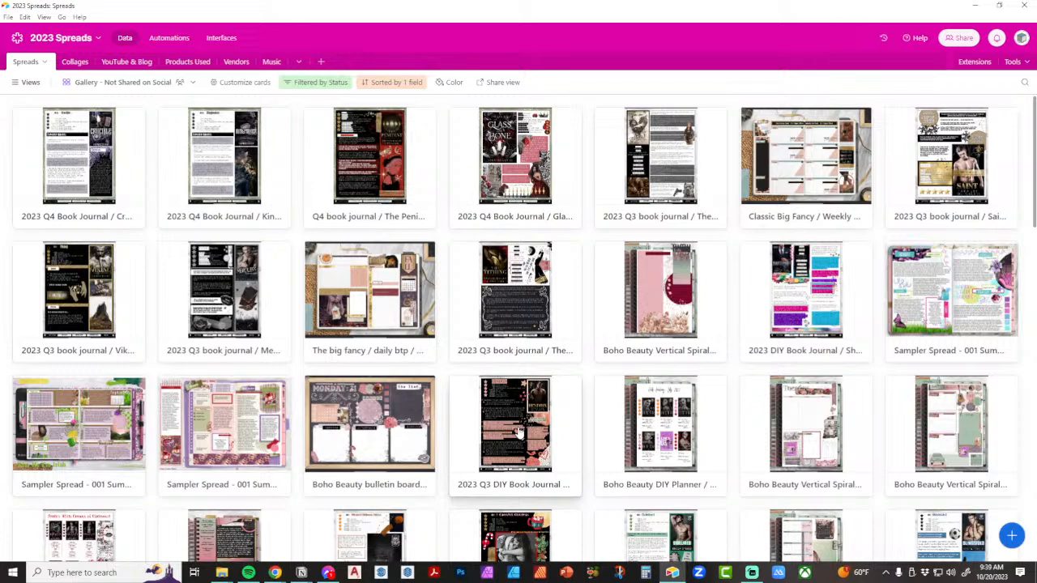
Step: Look through the whole gallery of 2023 spreads not shared on social in Airtable, from first row to last and back
scroll(557, 353, "down", 7)
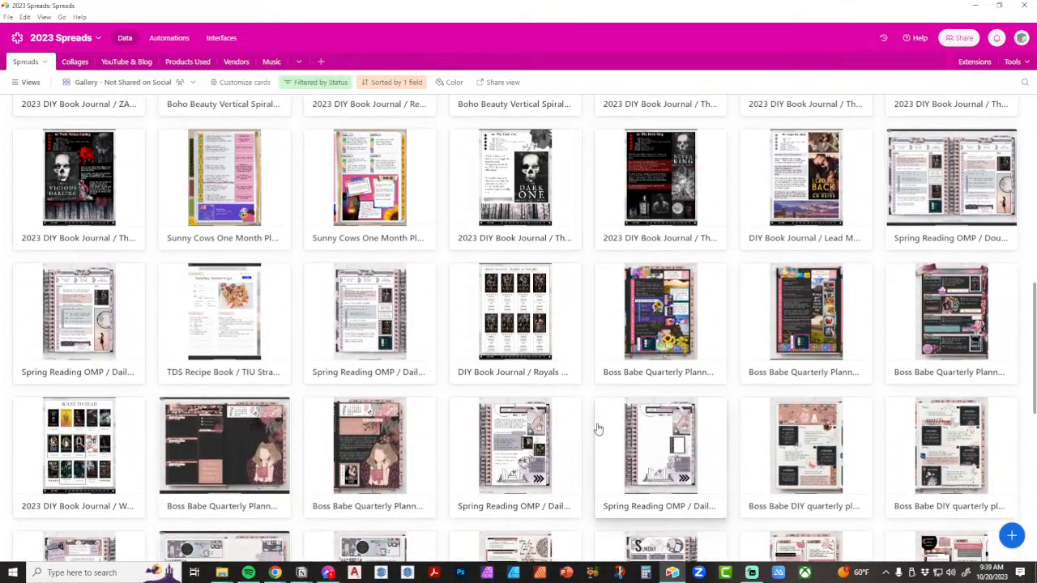
scroll(597, 427, "down", 3)
scroll(597, 428, "down", 3)
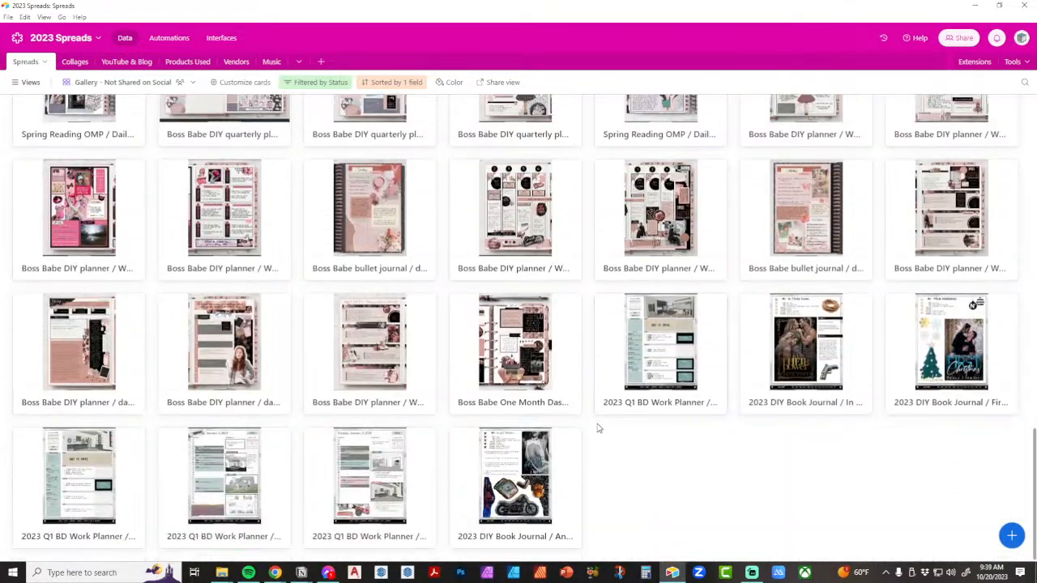
scroll(597, 428, "up", 20)
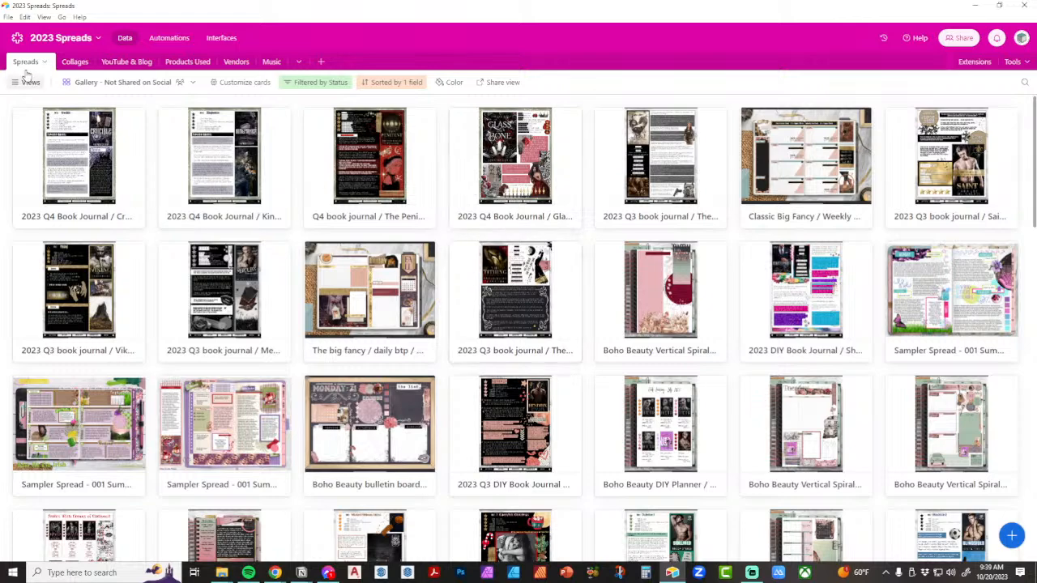
Step: Open the 2022 Spreads base and show its spreads in the "Gallery - Not Shared on Social" view
left_click(17, 38)
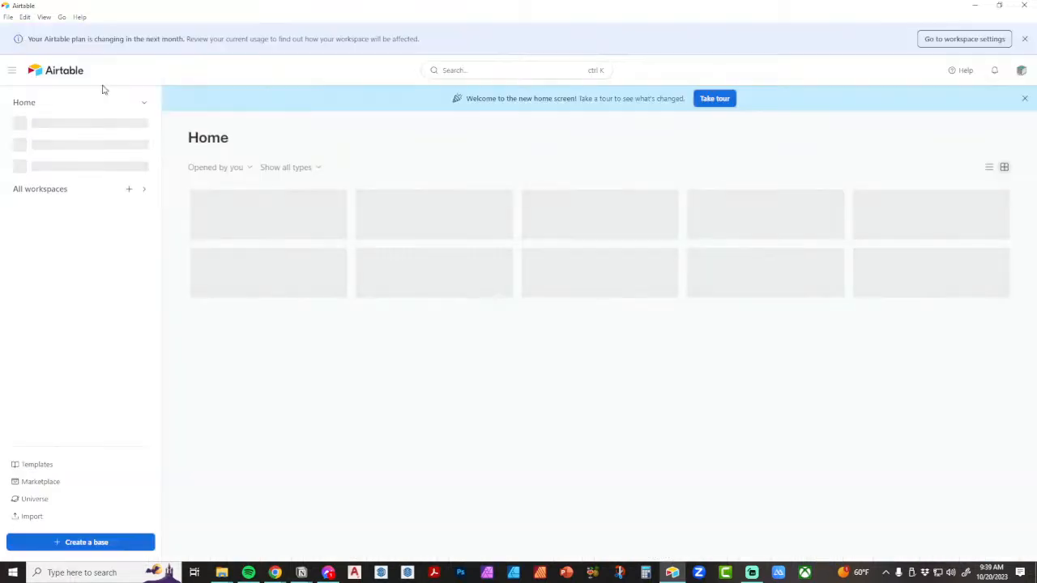
left_click(286, 308)
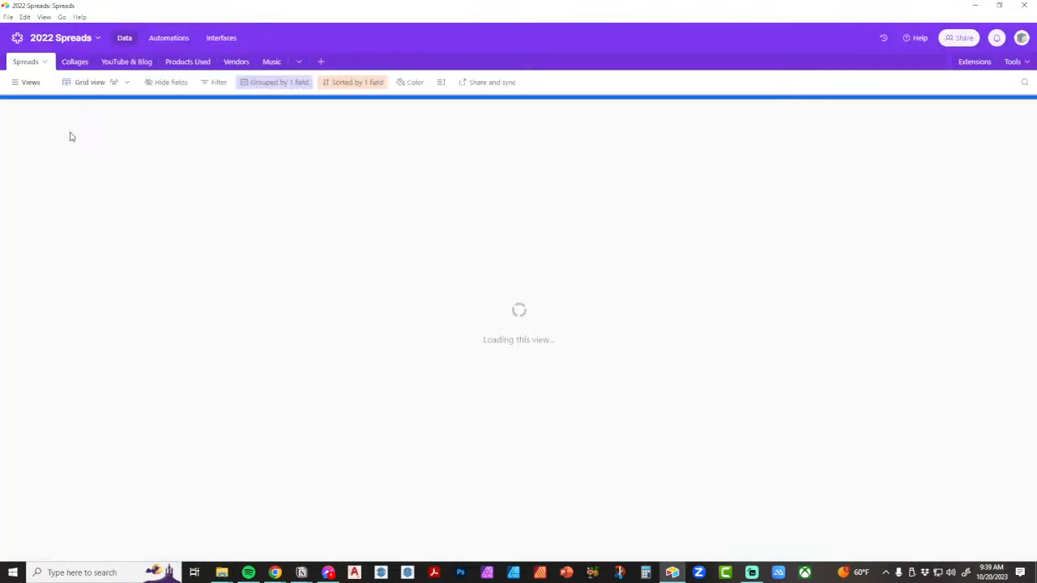
left_click(26, 81)
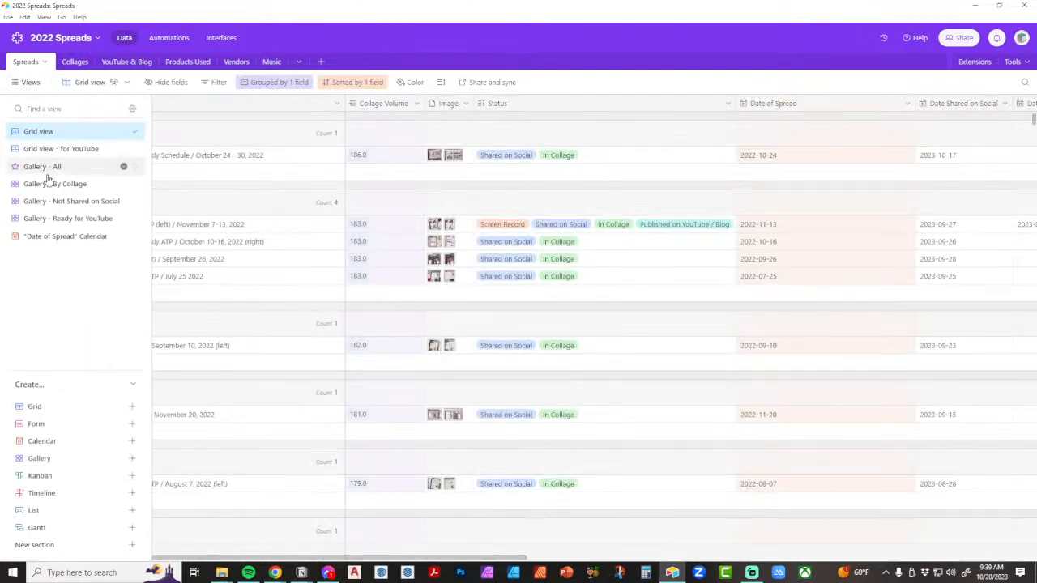
left_click(51, 202)
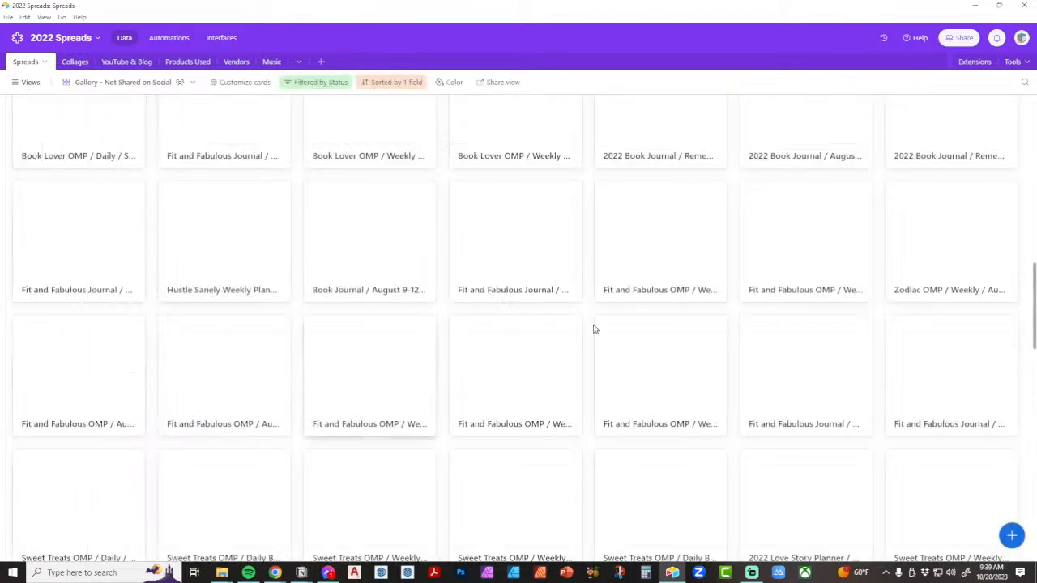
Step: Look through the 2022 spread cards in the gallery down to the last row and back up
scroll(738, 373, "up", 10)
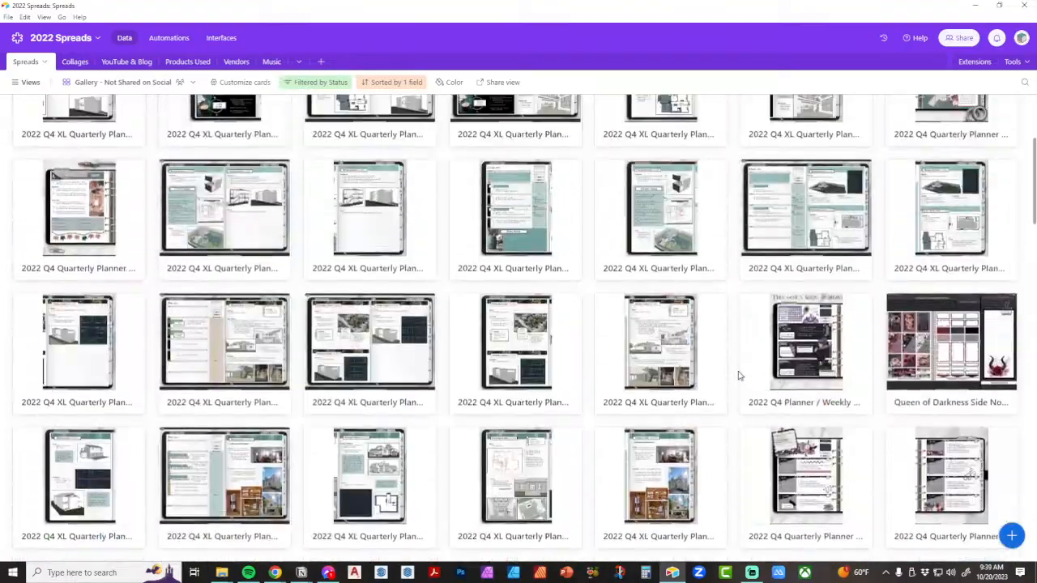
scroll(739, 374, "down", 15)
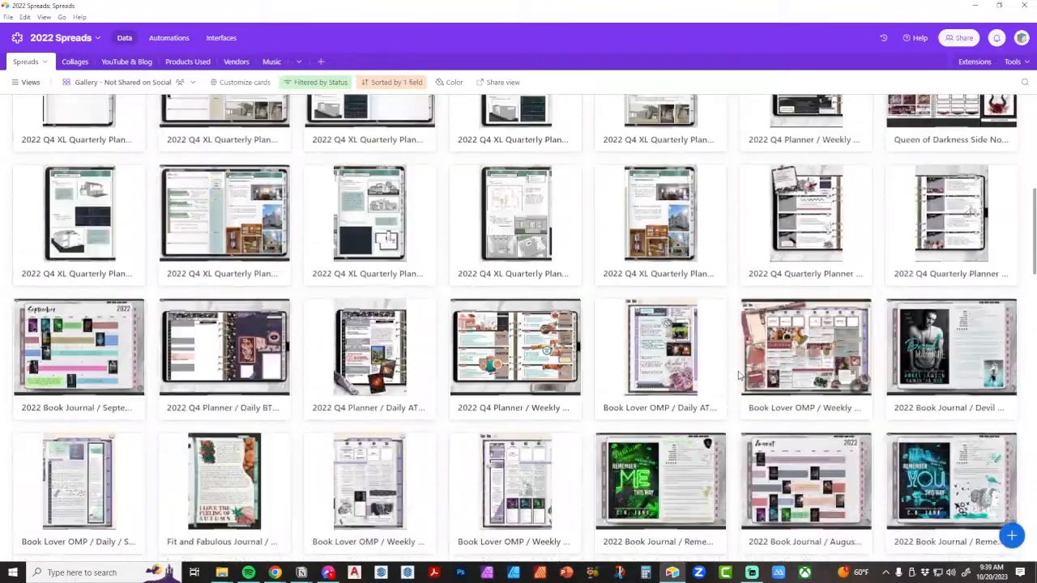
scroll(739, 375, "down", 8)
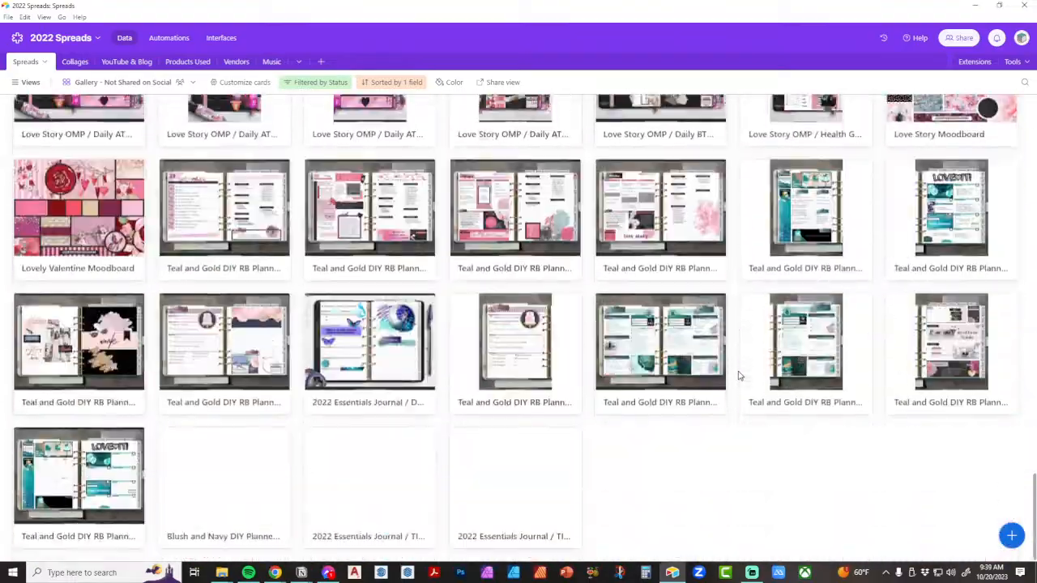
scroll(738, 375, "up", 1)
scroll(739, 375, "up", 18)
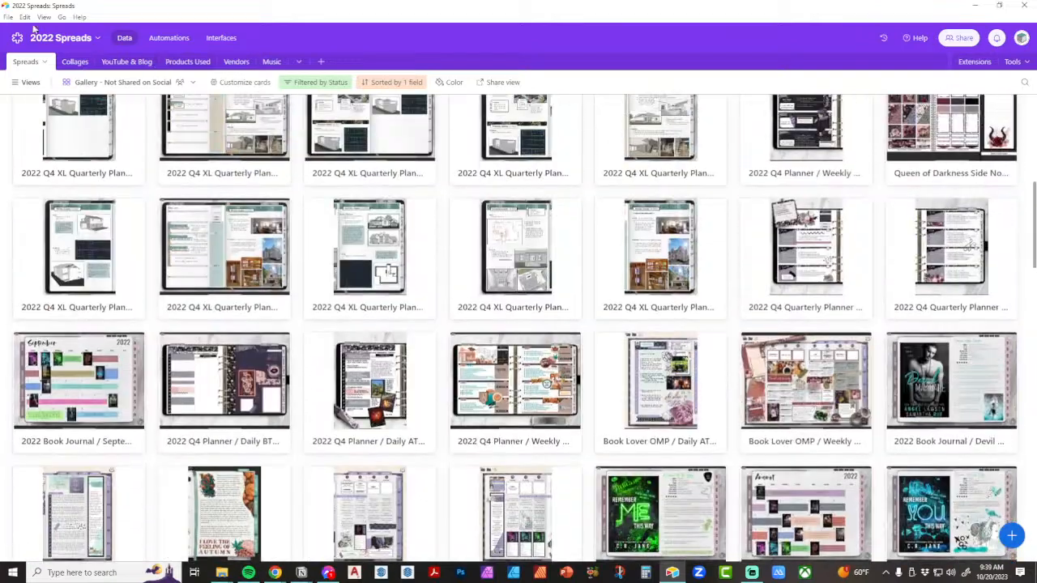
Step: Return to the 2023 Spreads base and look through its Vendors and Products Used tables
left_click(18, 38)
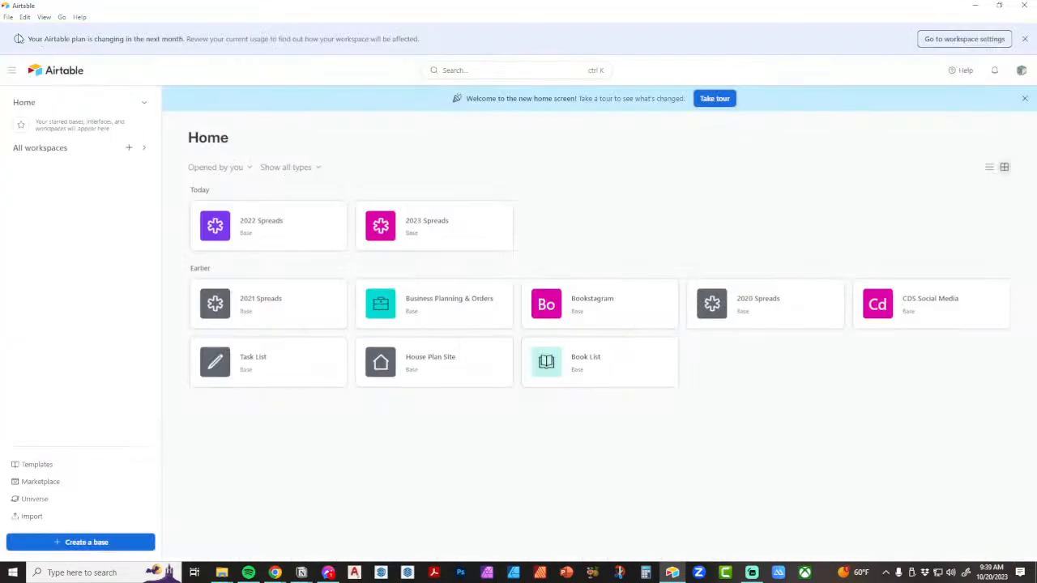
left_click(419, 215)
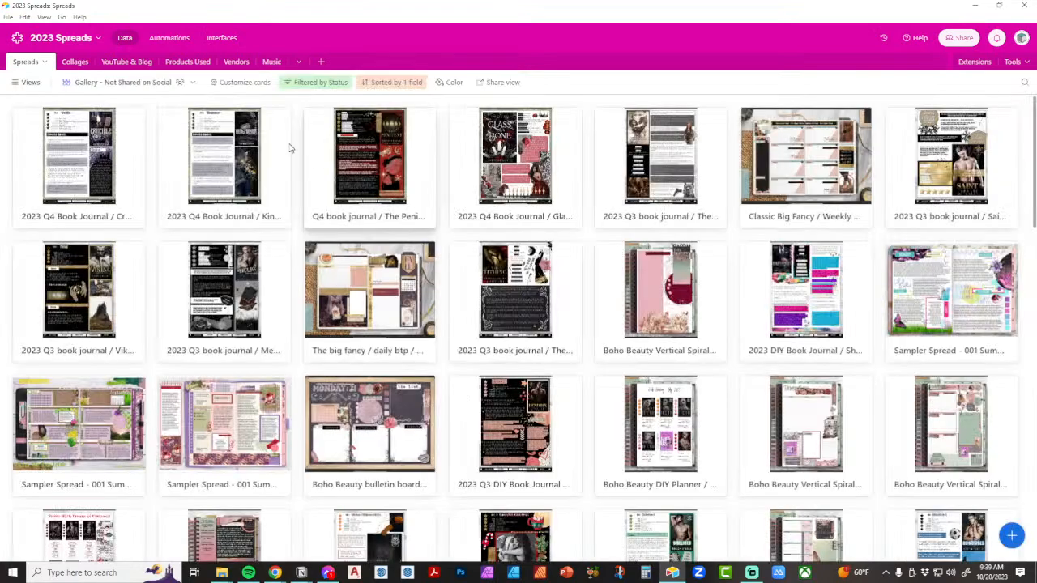
left_click(233, 65)
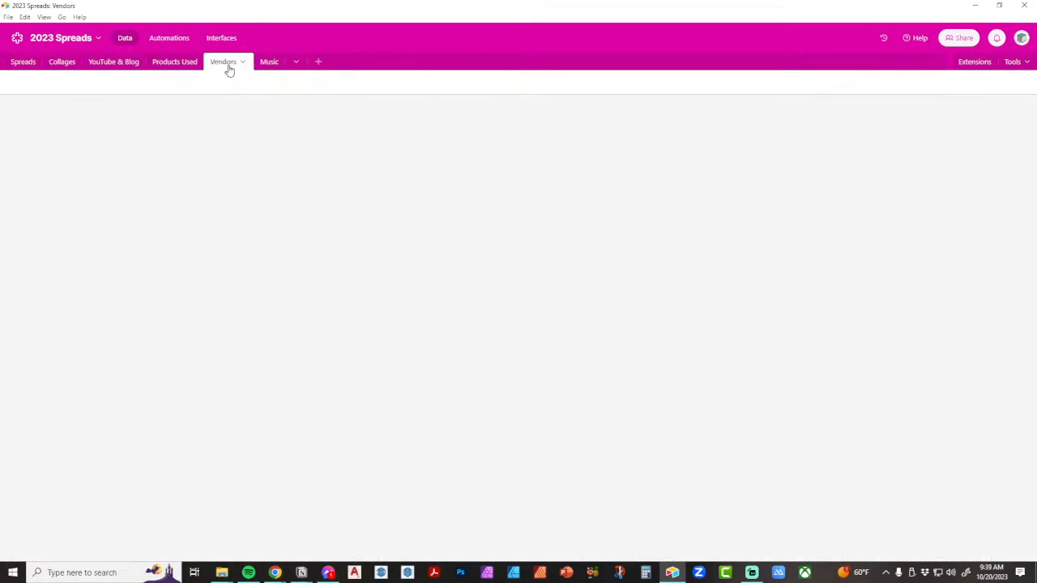
scroll(328, 363, "down", 5)
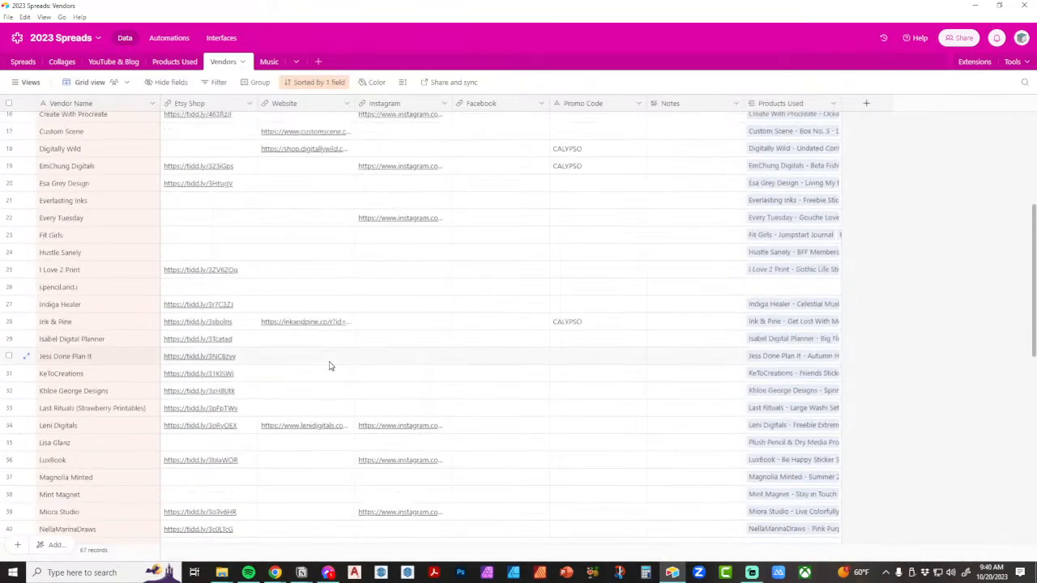
scroll(329, 366, "up", 5)
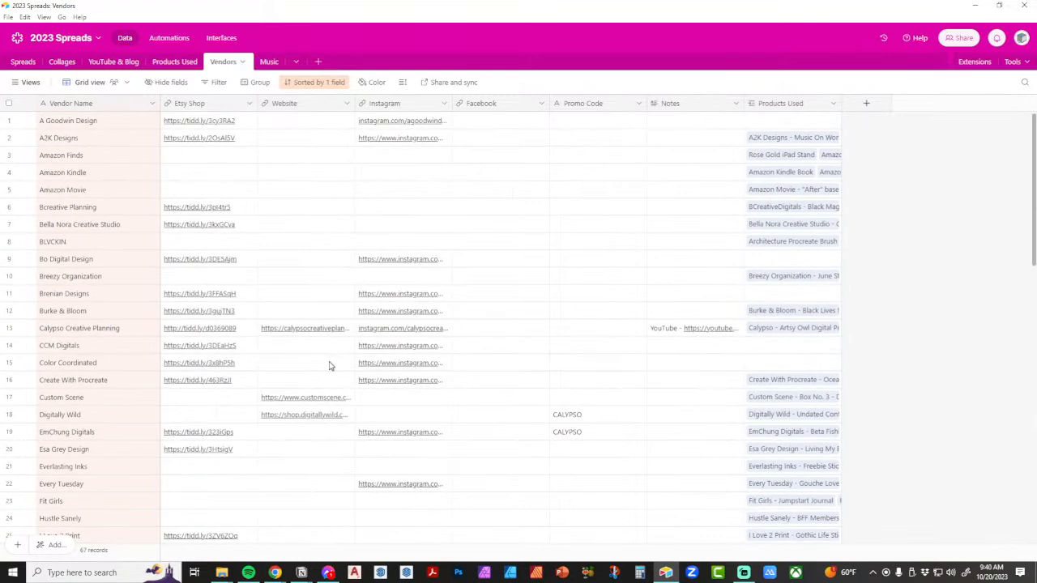
left_click(173, 65)
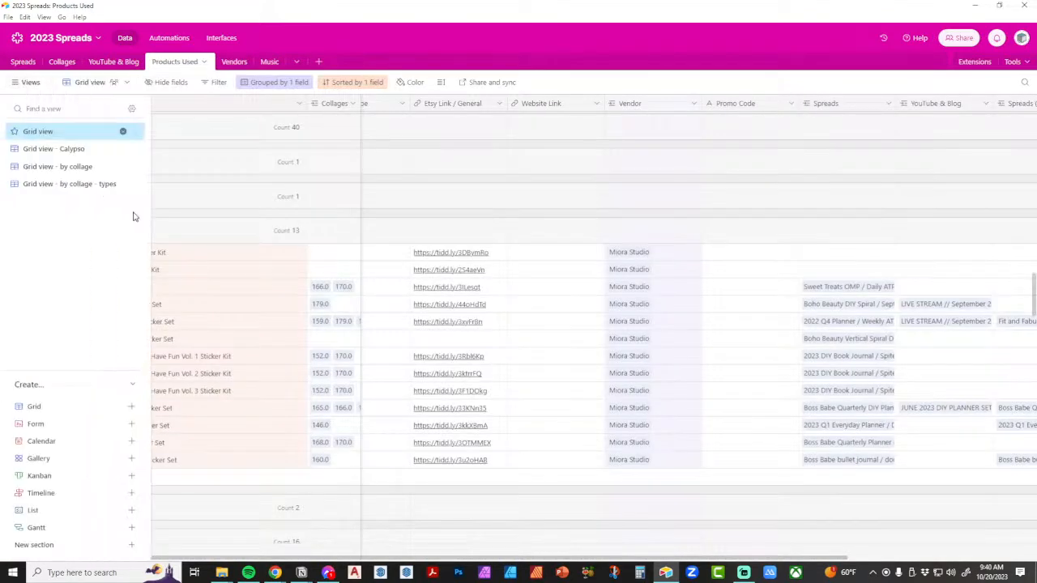
scroll(483, 314, "up", 20)
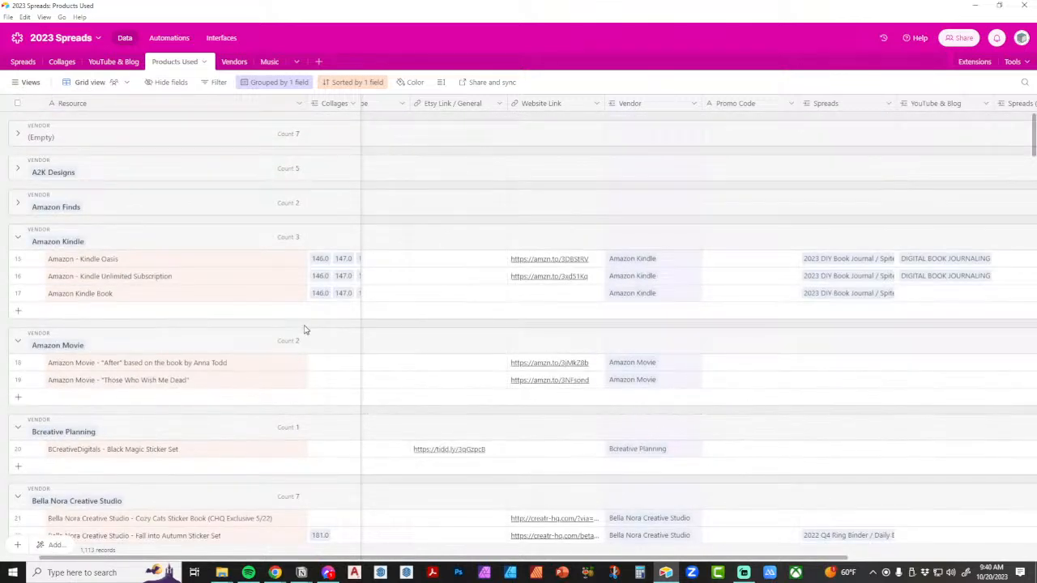
Step: Show the 2023 Spreads table in the "Gallery - By Collage" view
left_click(20, 63)
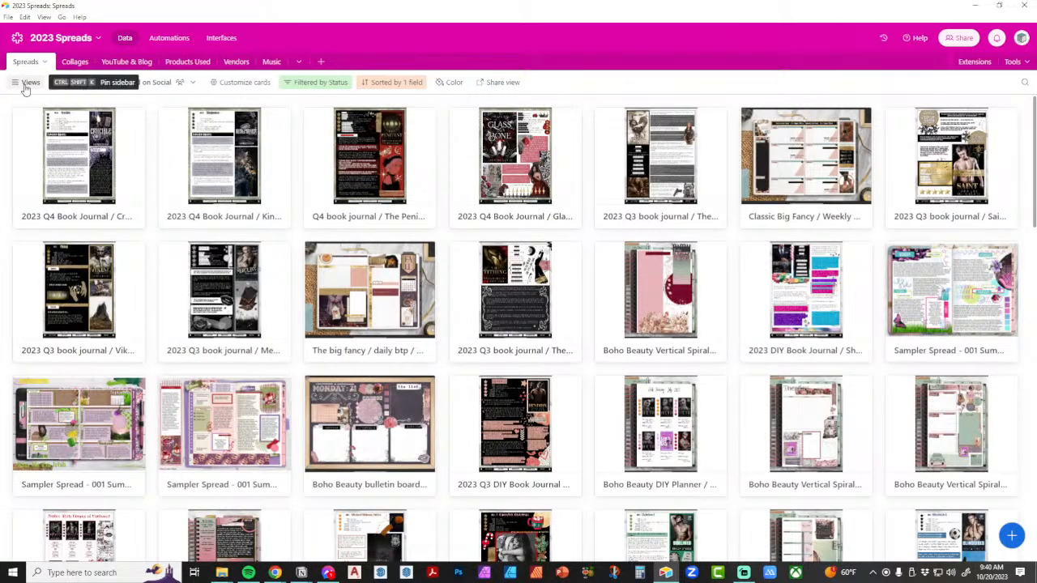
left_click(27, 83)
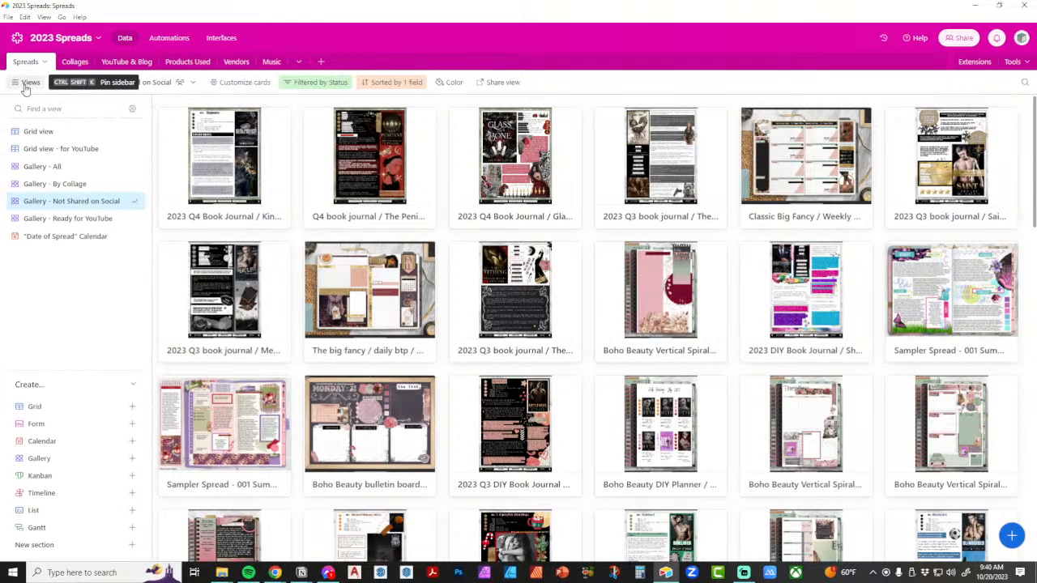
left_click(46, 187)
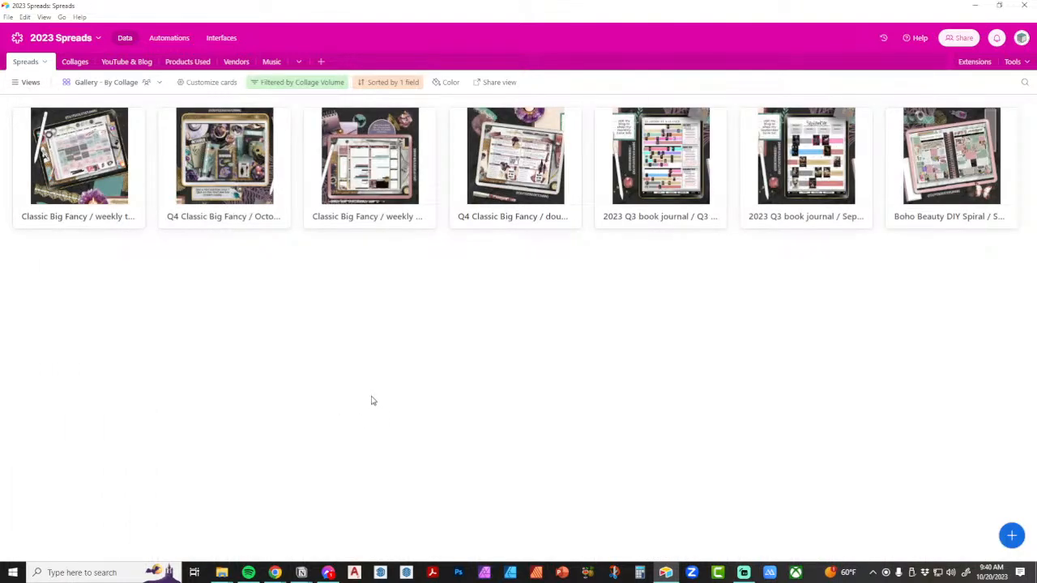
Step: Open the "Classic Big Fancy / weekly time tracking / September 18-24, 2023" record, review its fields and linked products, and close it
left_click(85, 158)
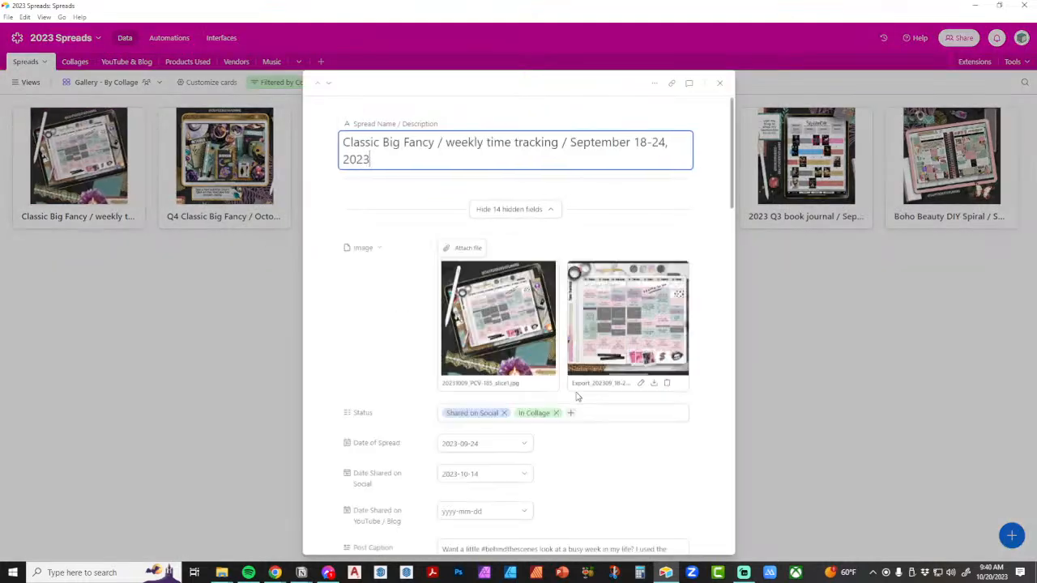
scroll(587, 427, "down", 10)
scroll(587, 427, "down", 3)
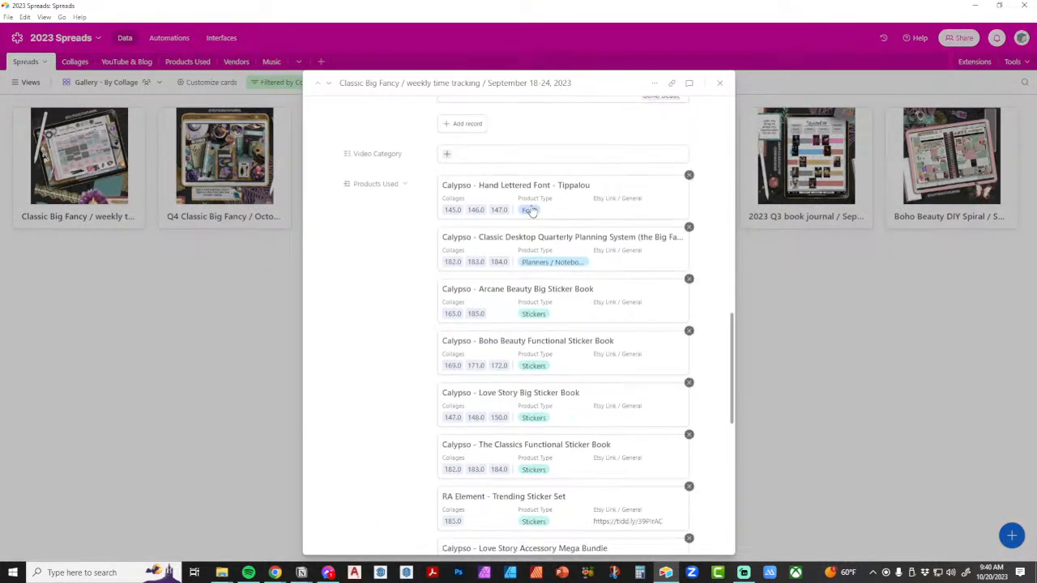
scroll(565, 495, "down", 3)
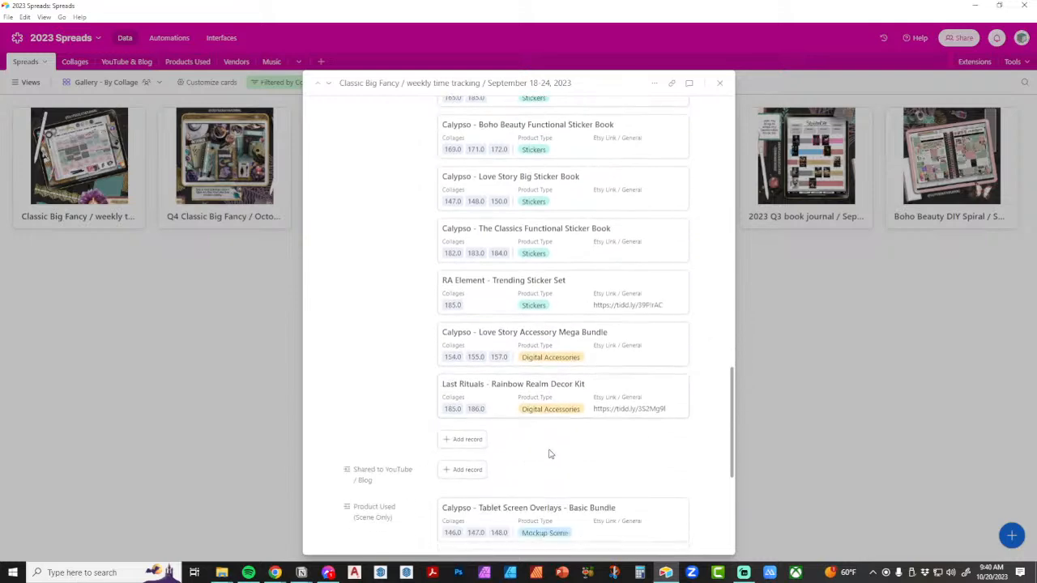
scroll(548, 454, "down", 4)
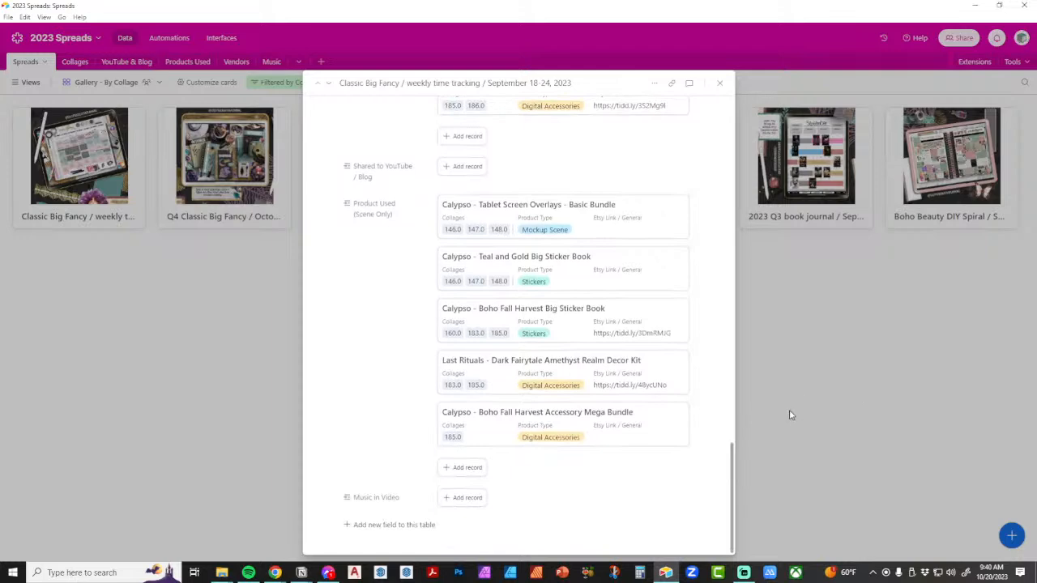
left_click(810, 399)
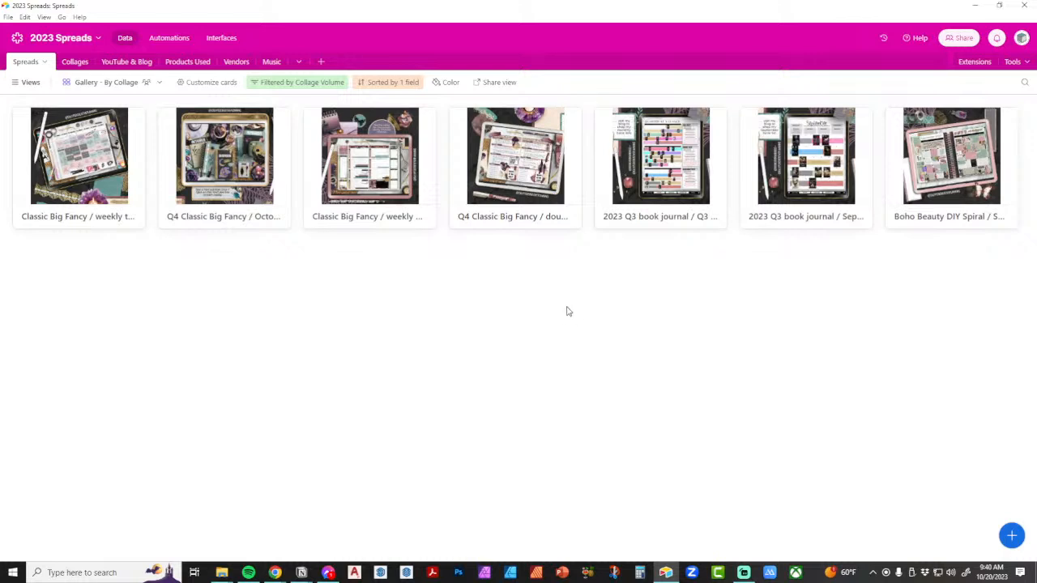
Step: View the Products Used table and the second image attached to the "Classic Big Fancy / weekly time tracking / September 18-24, 2023" spread record
left_click(187, 62)
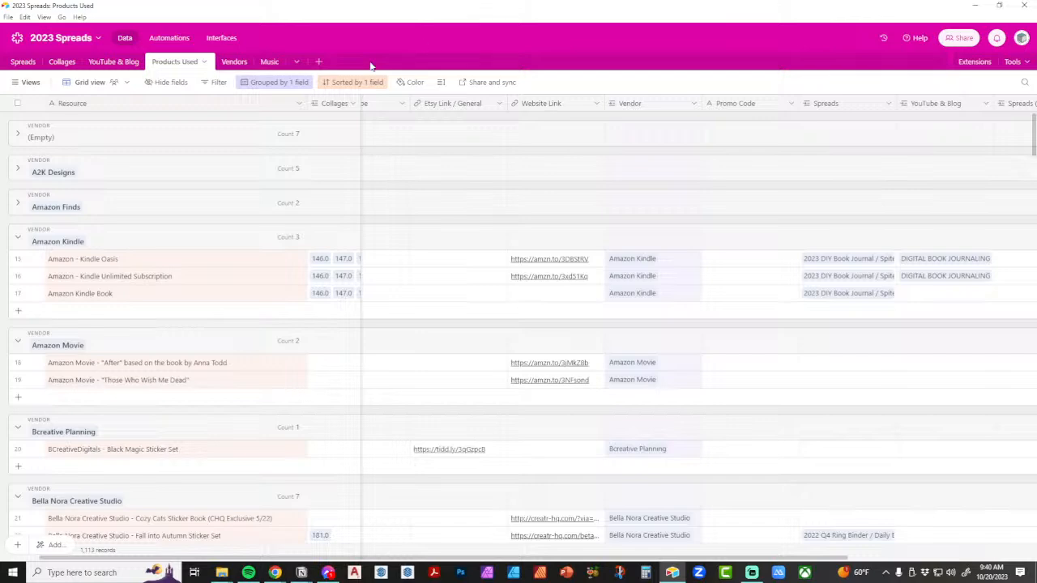
left_click(24, 63)
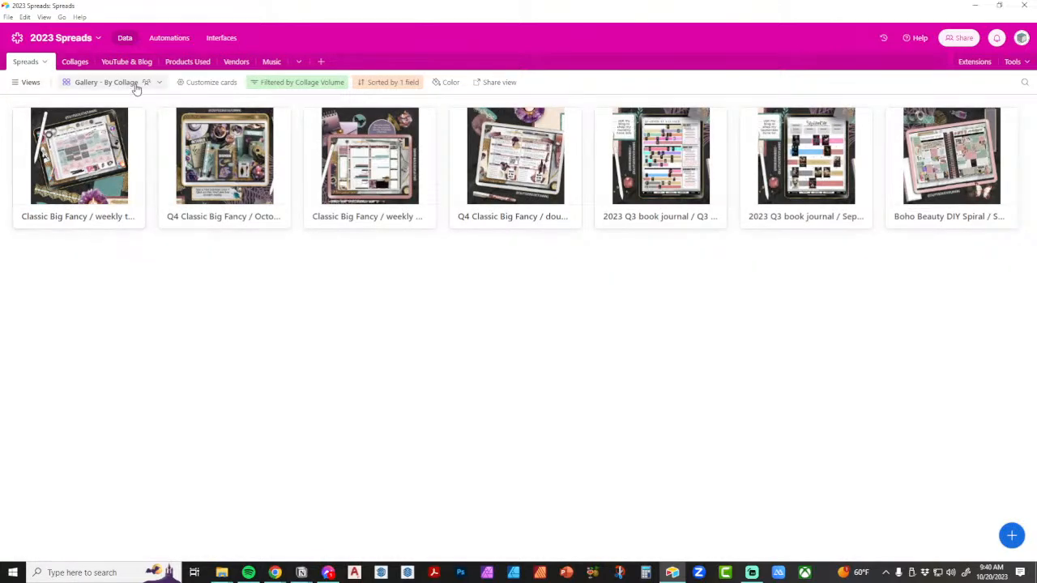
left_click(105, 159)
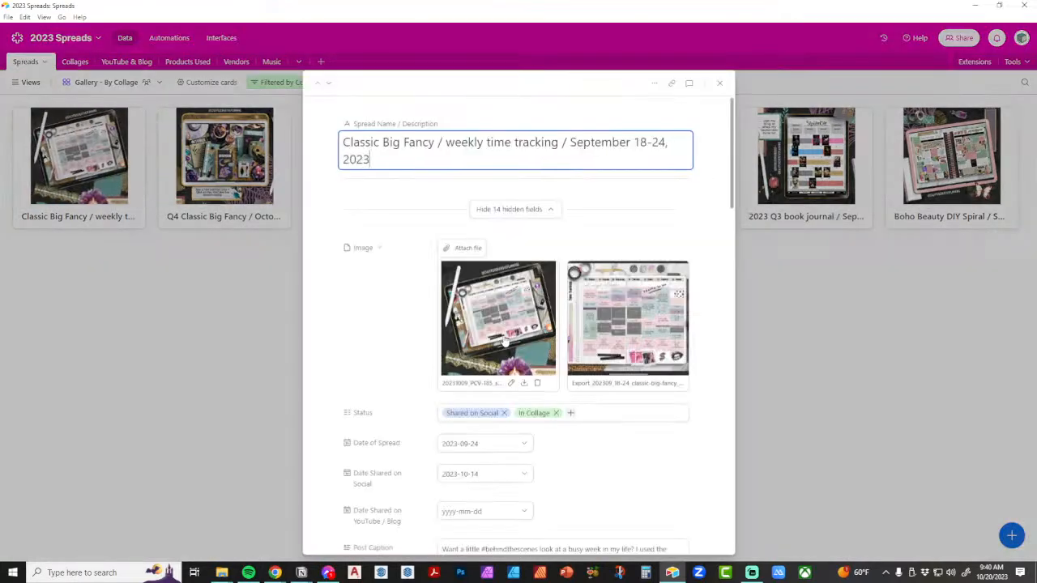
left_click(620, 326)
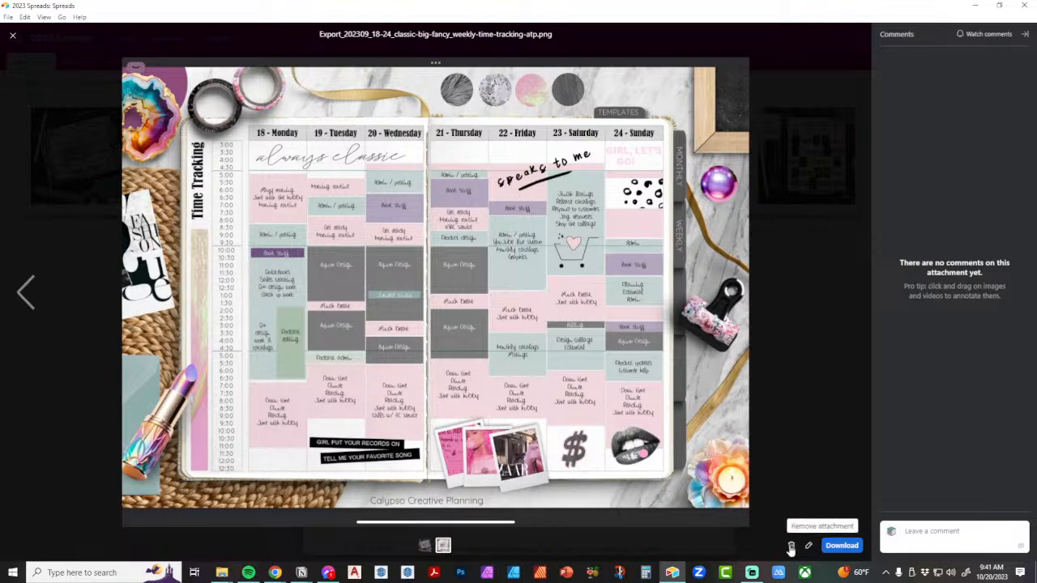
left_click(14, 41)
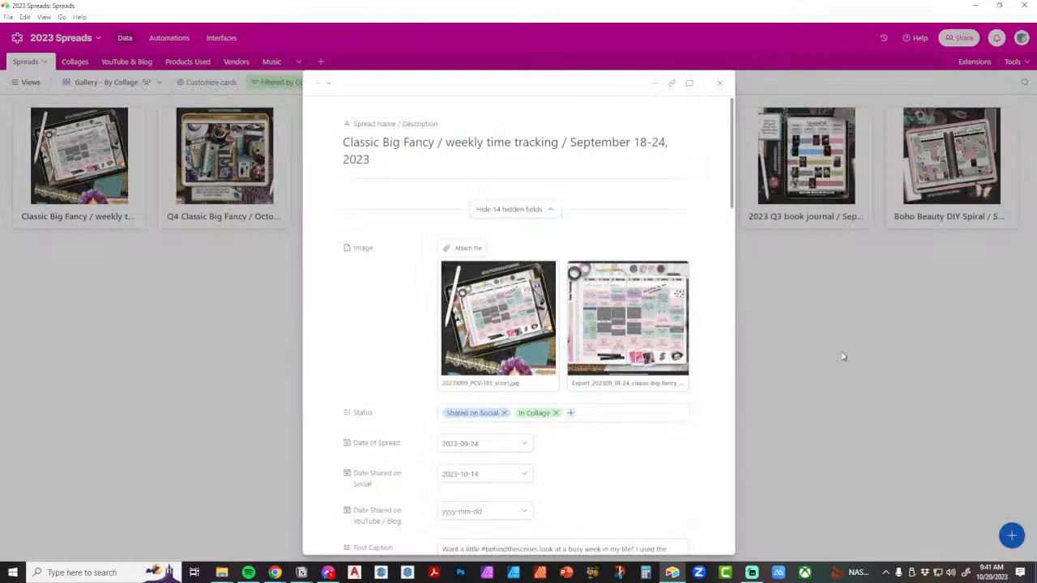
left_click(830, 355)
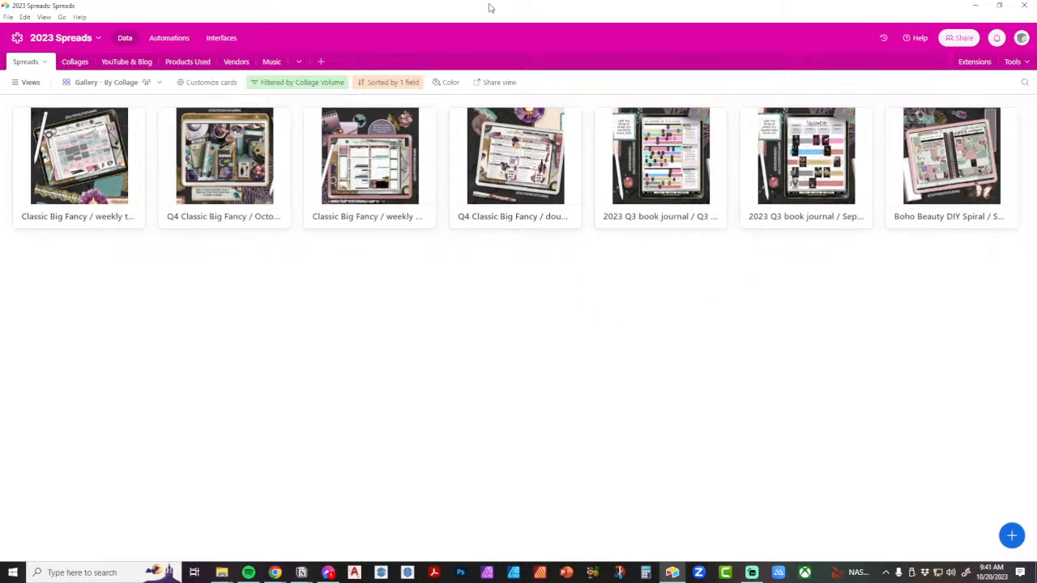
Step: Show the Vendors table in Airtable and move its window aside to reveal Notion's Digital Planning Space page
left_click_drag(488, 7, 521, 151)
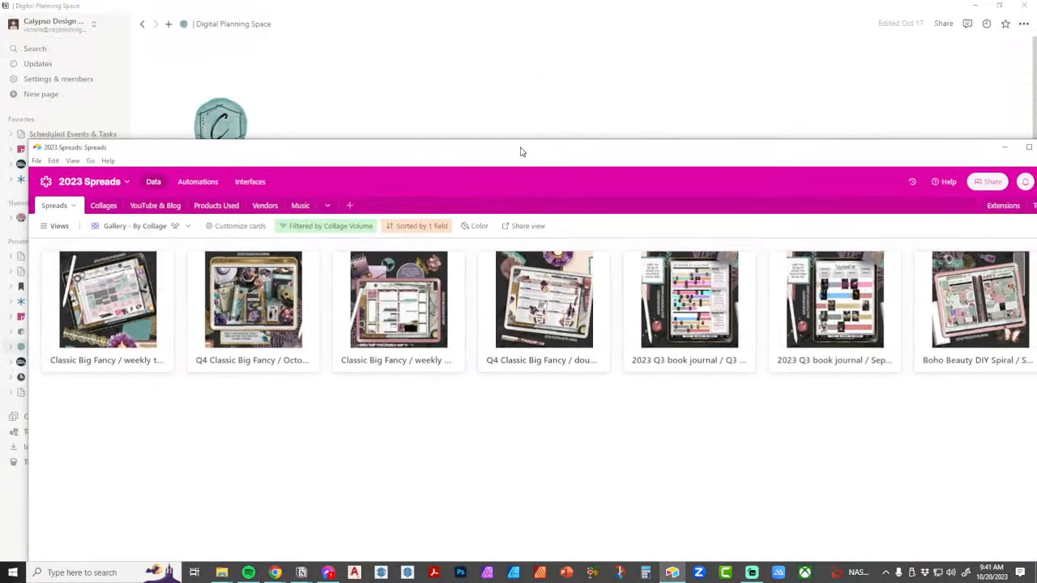
left_click(265, 206)
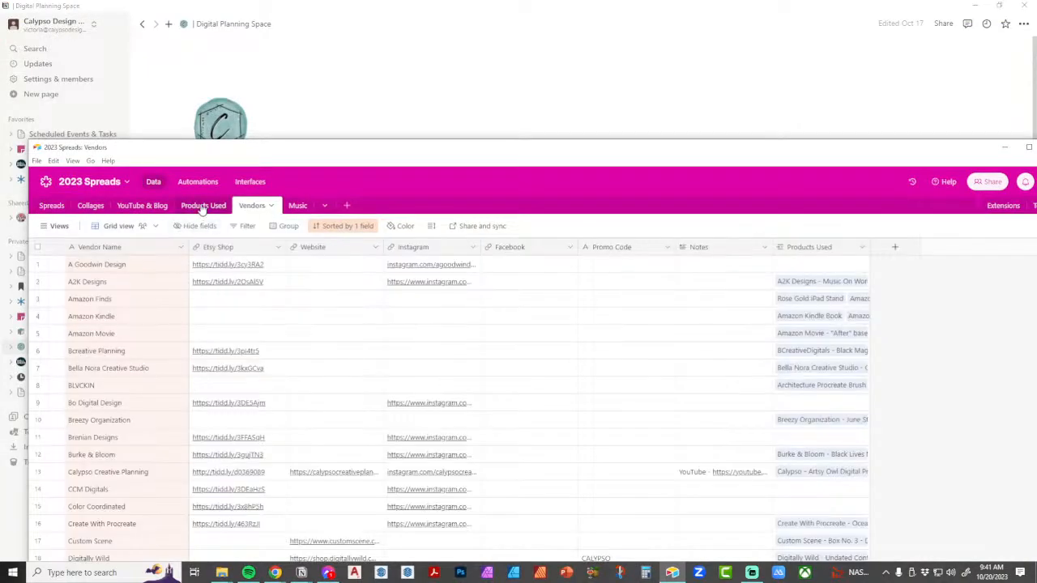
left_click_drag(396, 158, 1036, 162)
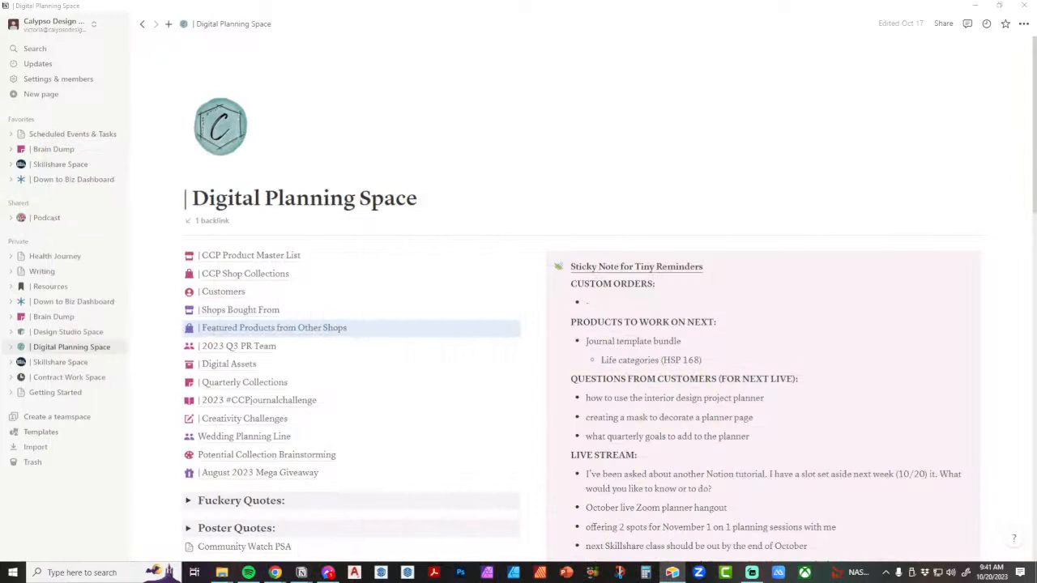
Step: Look through the Shops Bought From database to its last entry and return to the Digital Planning Space page
left_click(238, 310)
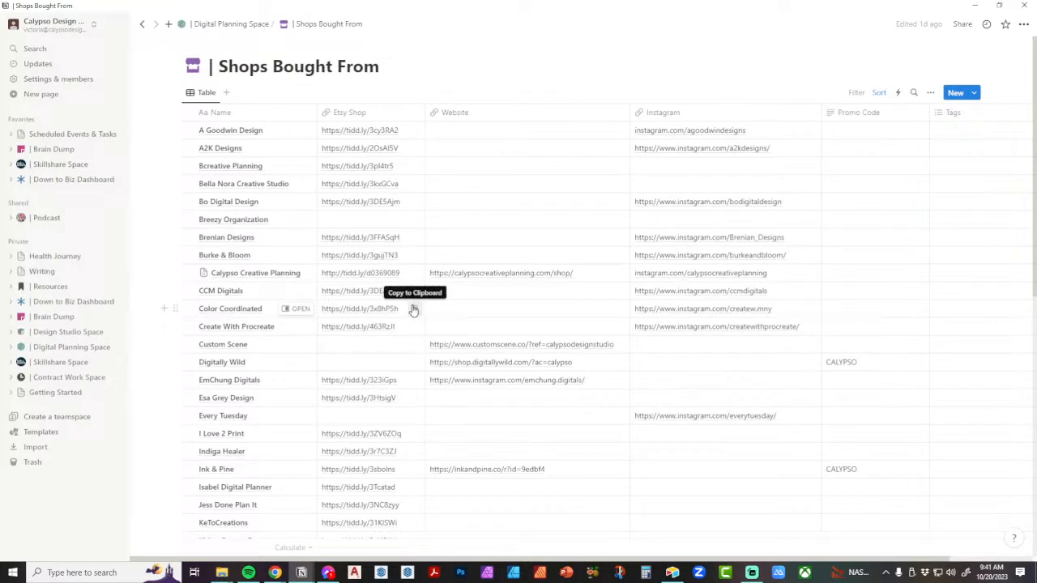
scroll(413, 310, "down", 10)
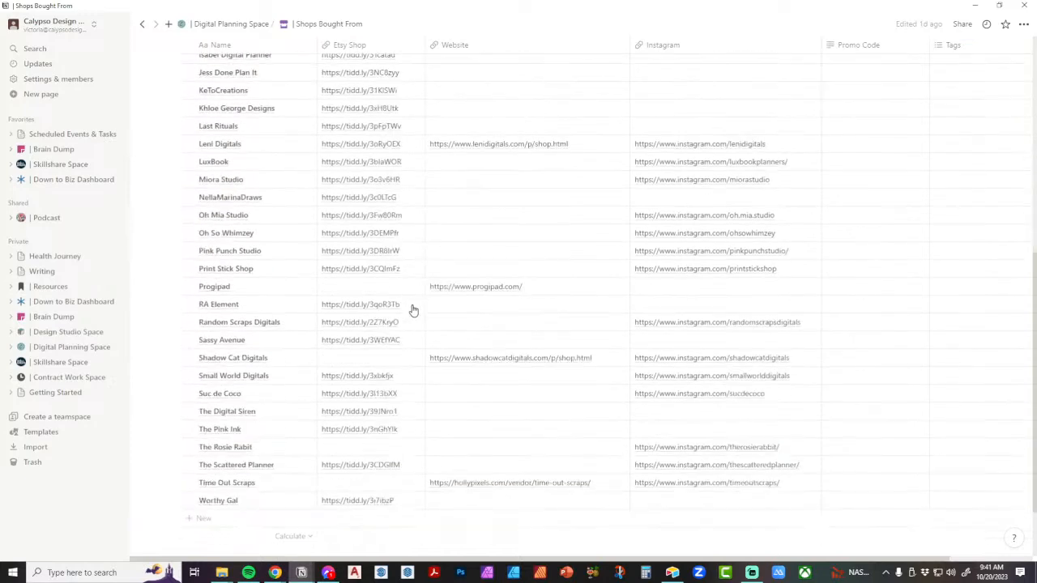
scroll(414, 416, "up", 10)
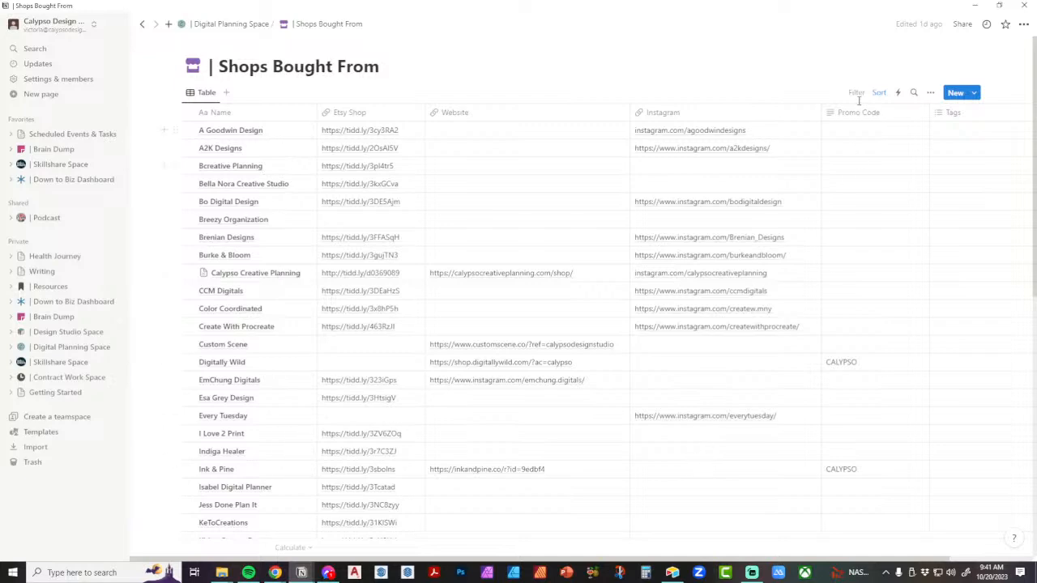
scroll(737, 364, "down", 4)
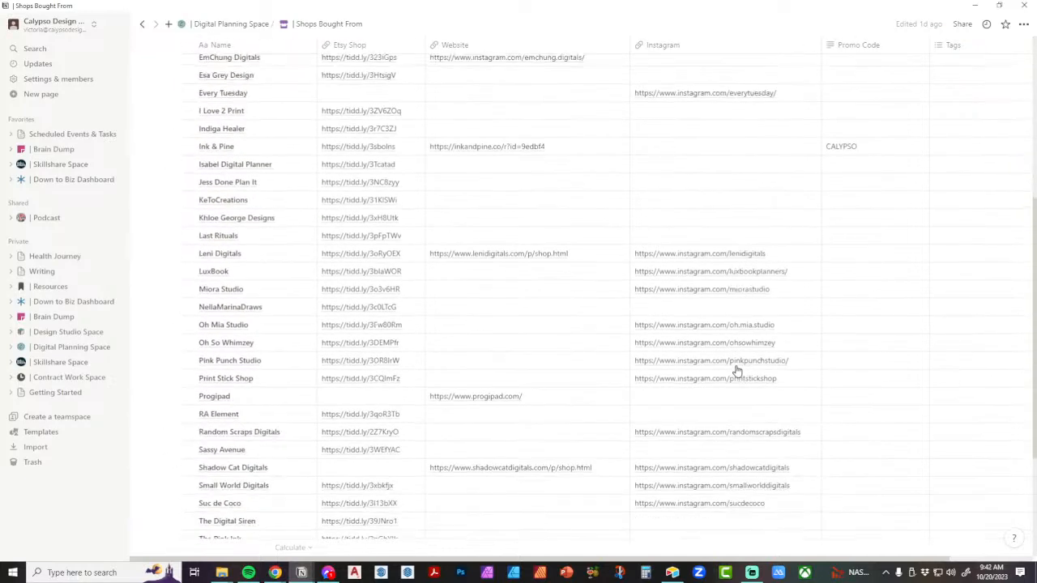
scroll(737, 371, "up", 5)
left_click(227, 26)
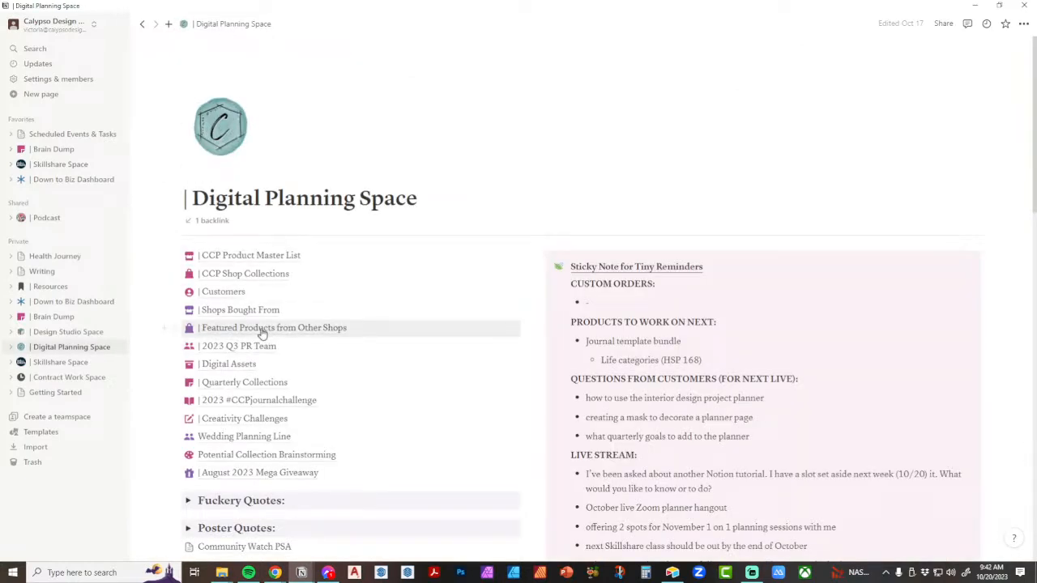
Step: Open the Featured Products from Other Shops database and review the options of its Status property
mouse_move(259, 334)
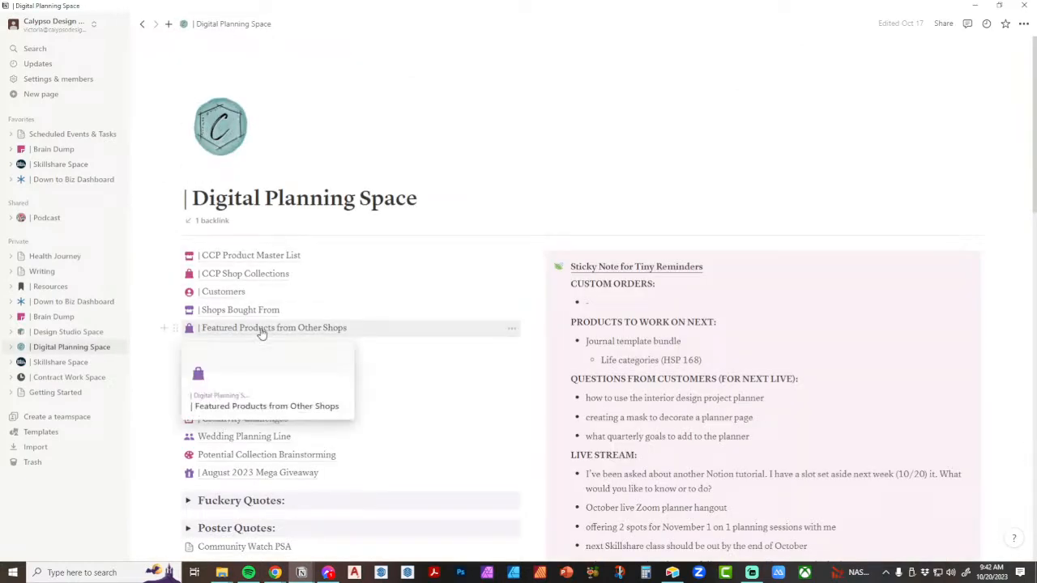
left_click(301, 329)
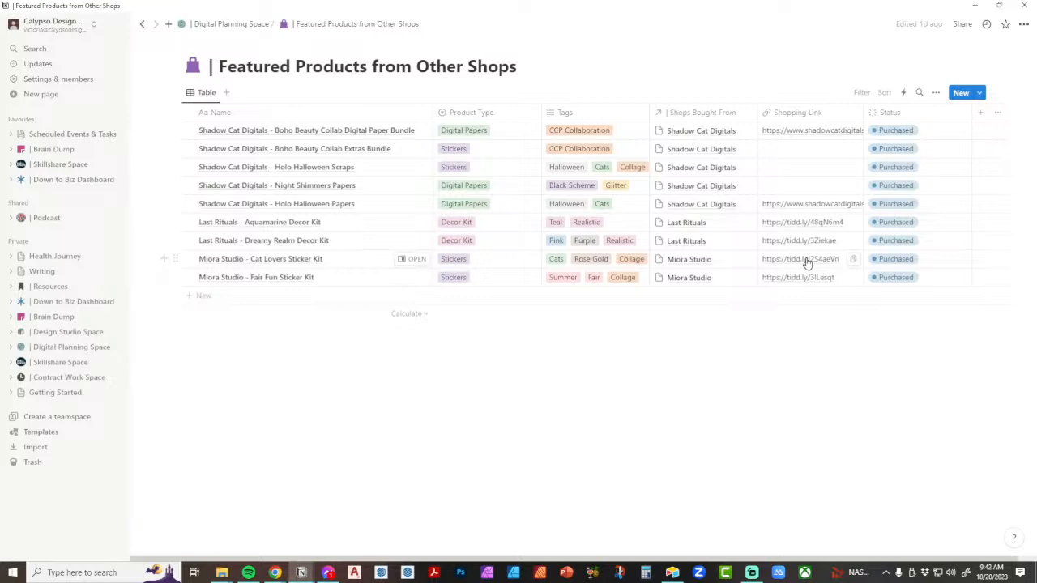
left_click(896, 120)
left_click(907, 156)
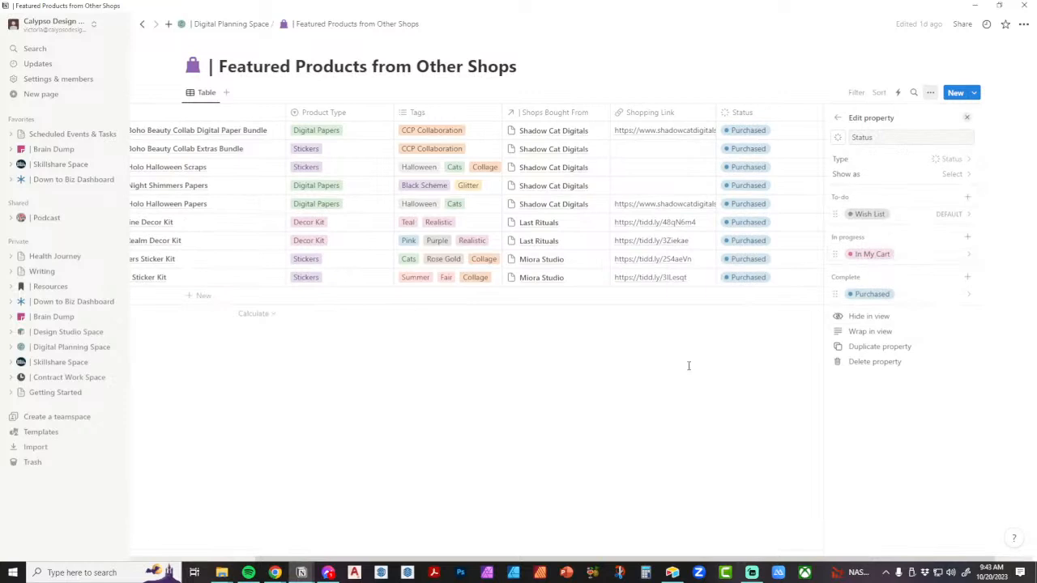
left_click(620, 365)
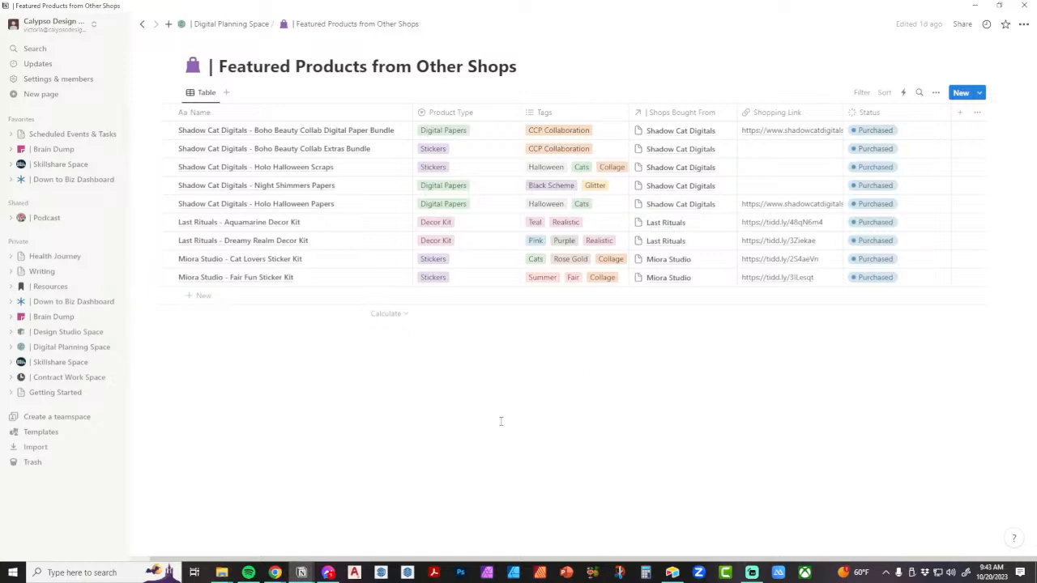
Step: In the Dashboard window, delete the Books and ~Home headings and move the Book List page directly below Brain Dump
mouse_move(302, 573)
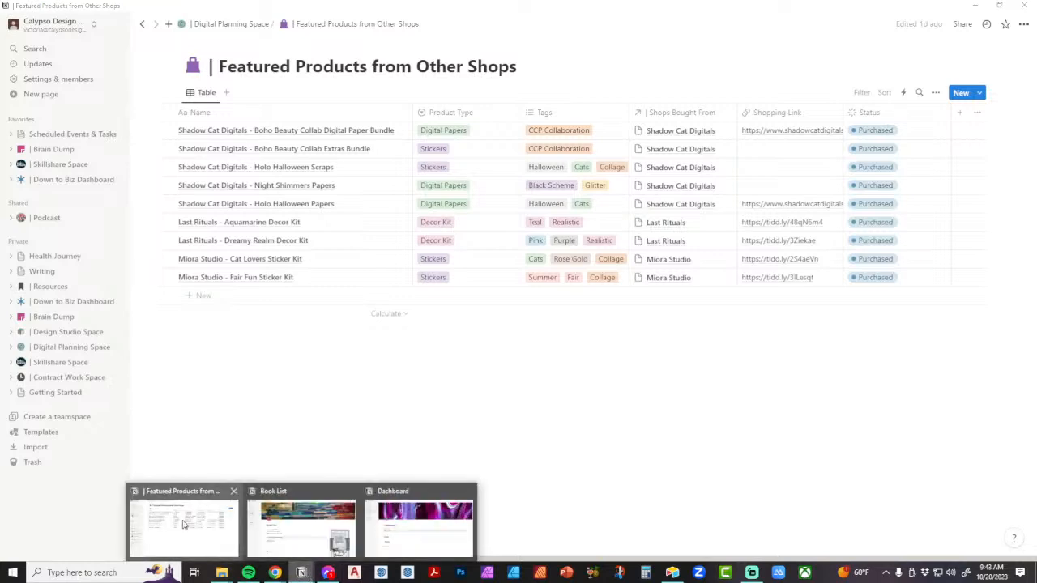
left_click(423, 536)
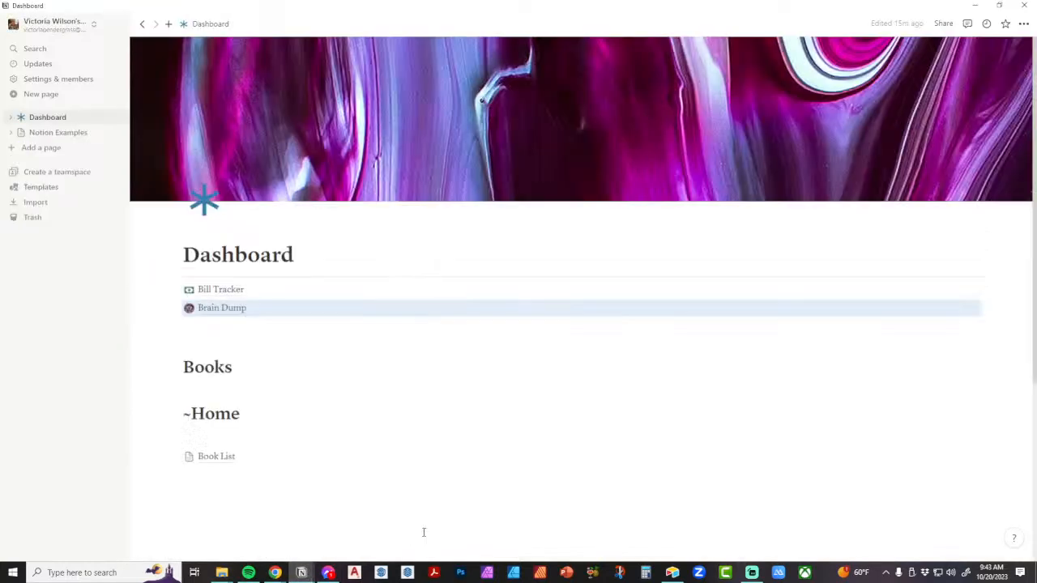
left_click(276, 361)
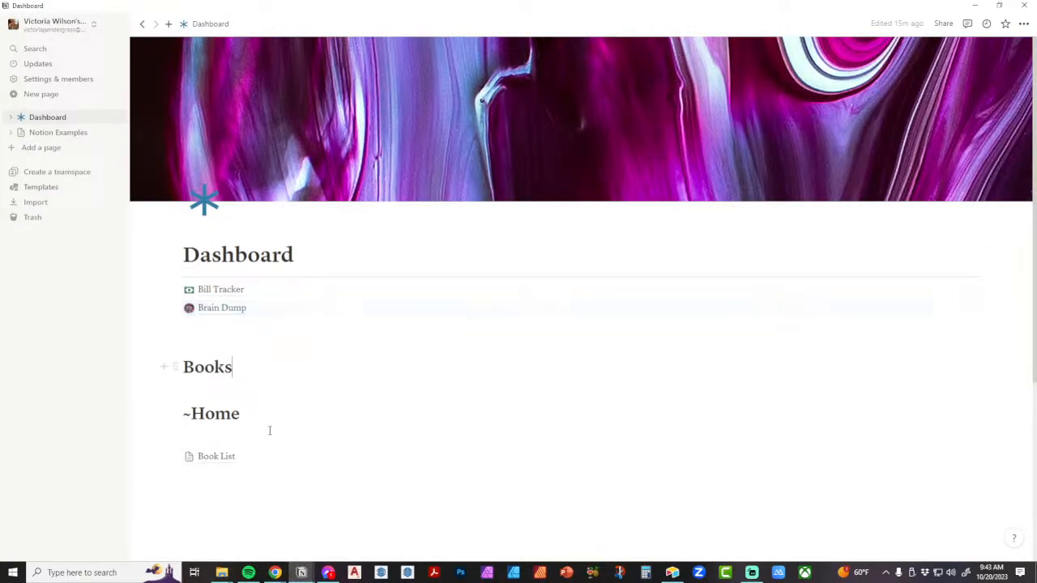
left_click(175, 368)
left_click(111, 305)
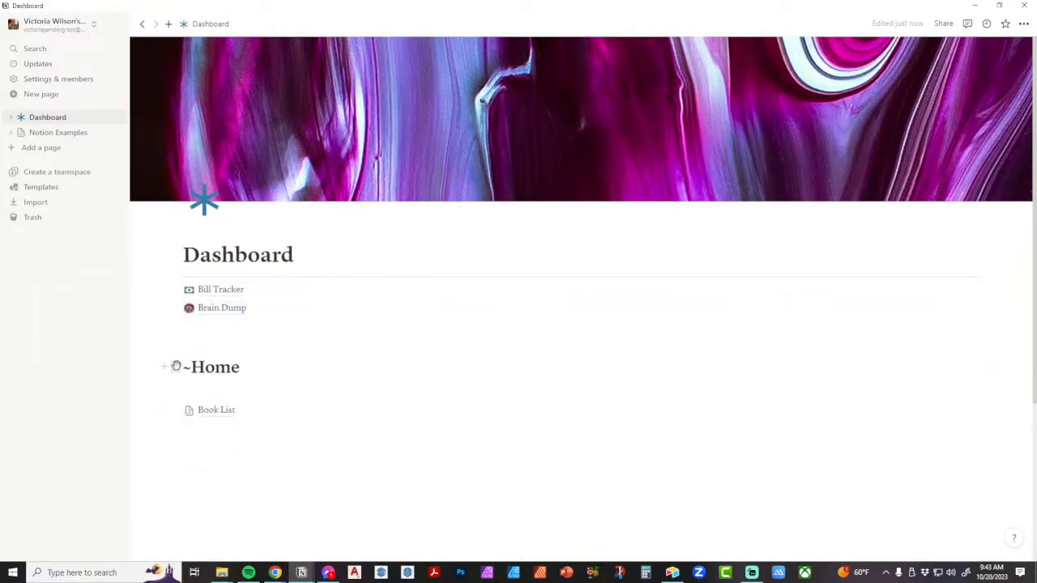
left_click(176, 366)
left_click(111, 305)
left_click_drag(175, 361, 179, 317)
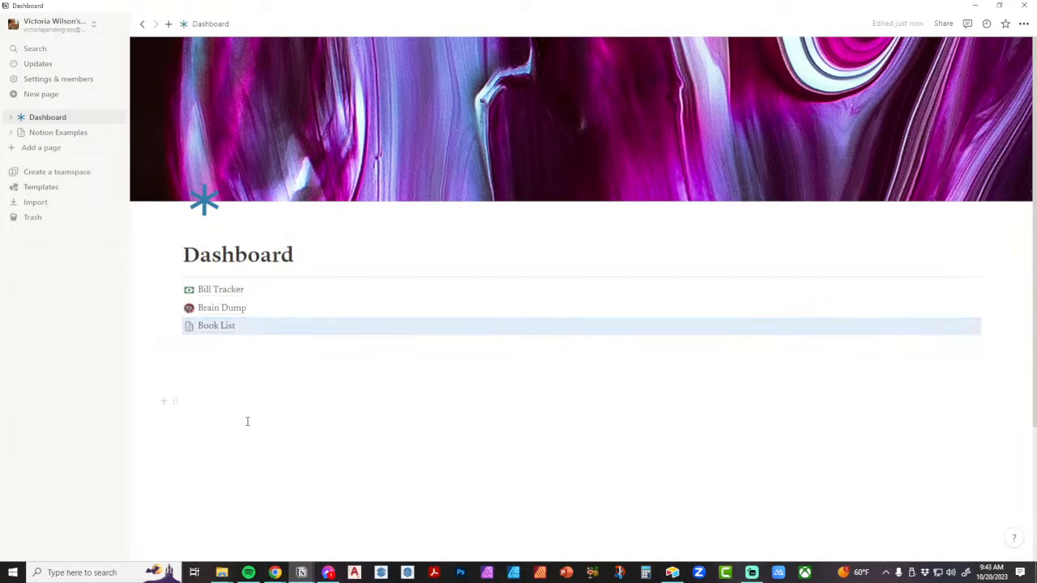
Step: Insert a divider on the Dashboard below the Book List link
left_click(166, 364)
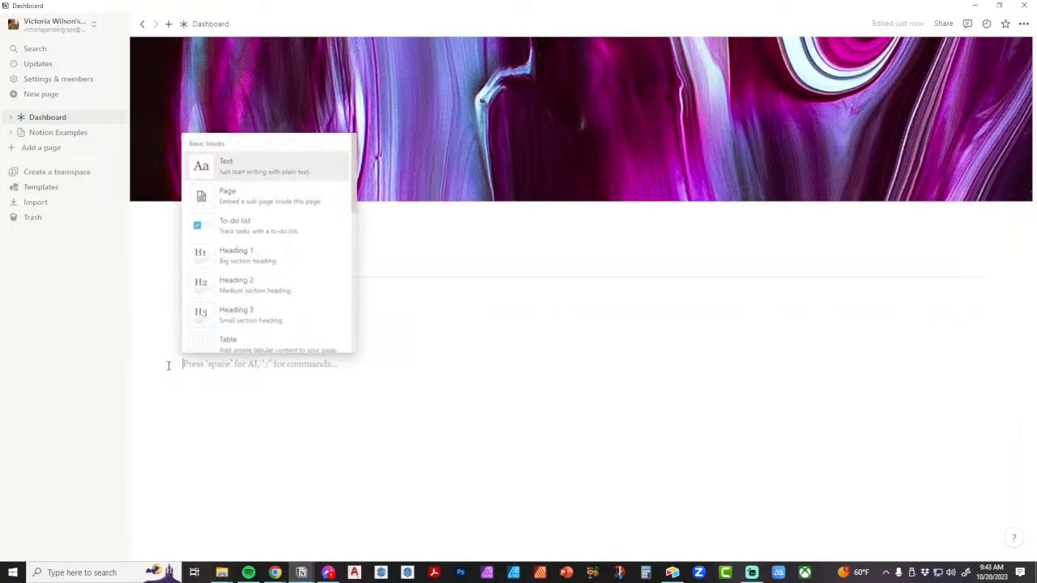
scroll(243, 308, "down", 5)
scroll(259, 291, "up", 4)
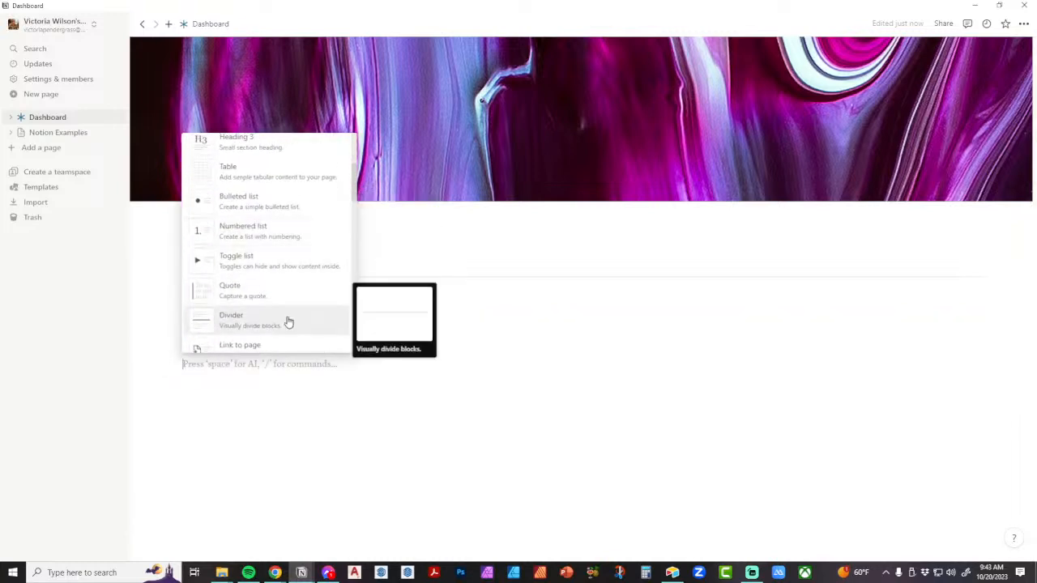
left_click(289, 323)
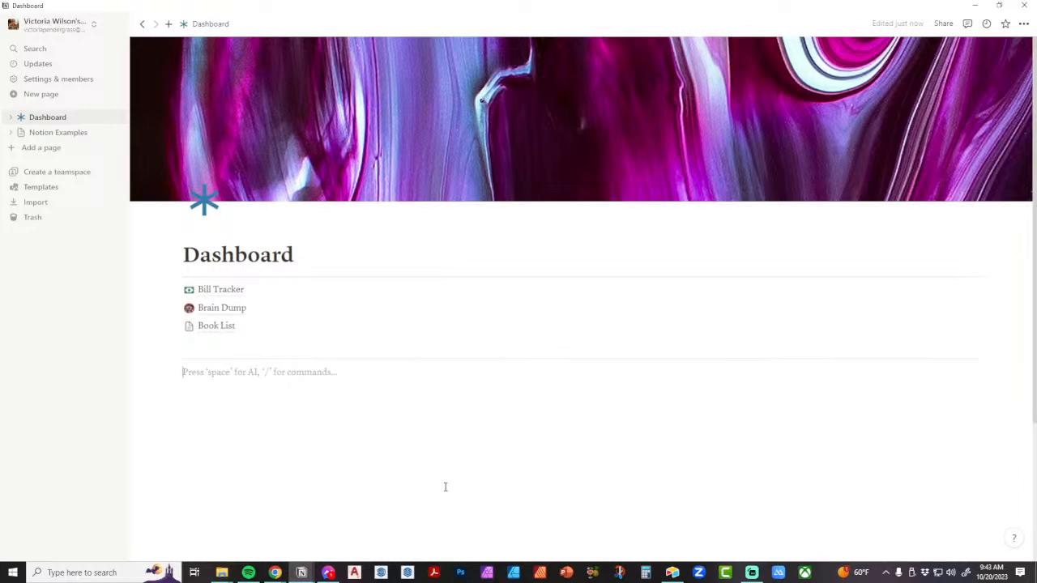
Step: Add a full-page database below the Dashboard's divider and title it Vendors
left_click(166, 371)
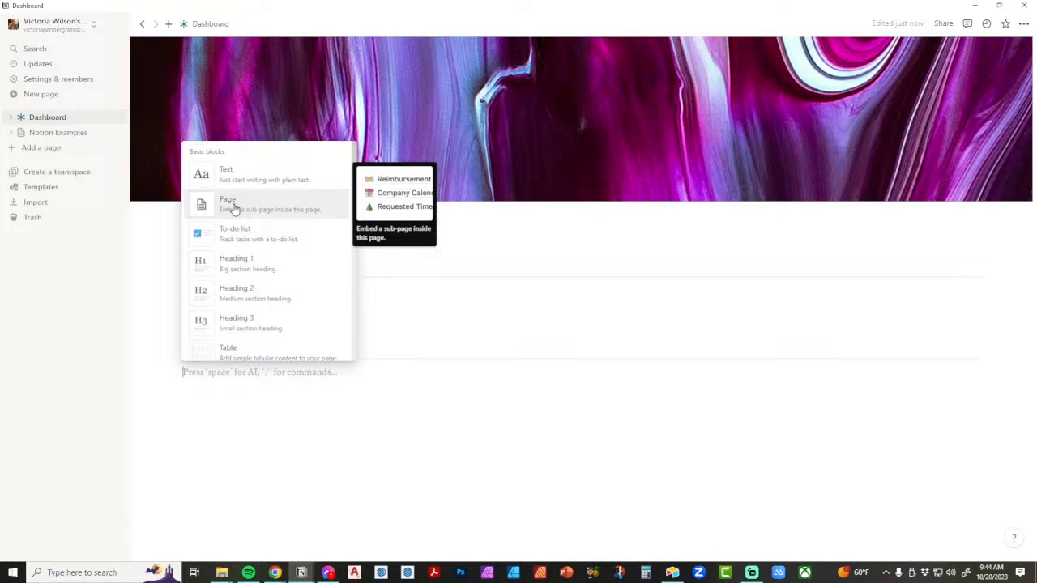
scroll(251, 235, "down", 5)
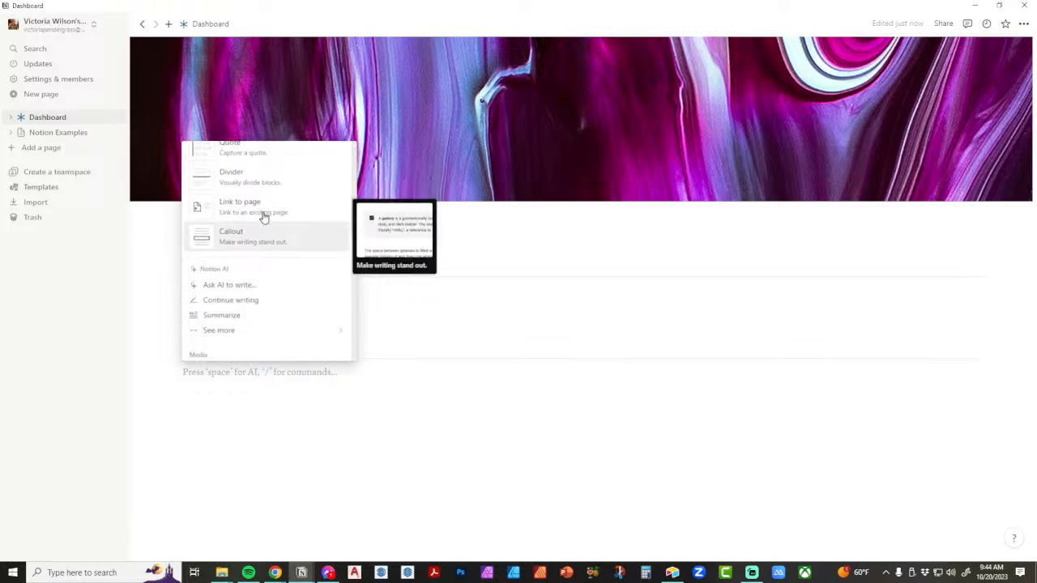
scroll(298, 223, "down", 8)
scroll(299, 223, "down", 6)
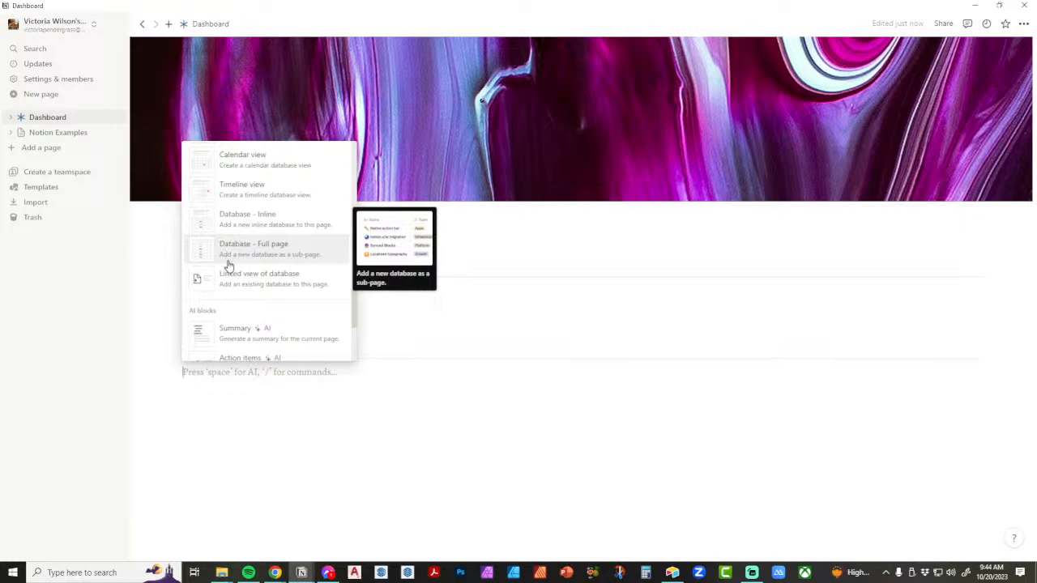
left_click(298, 252)
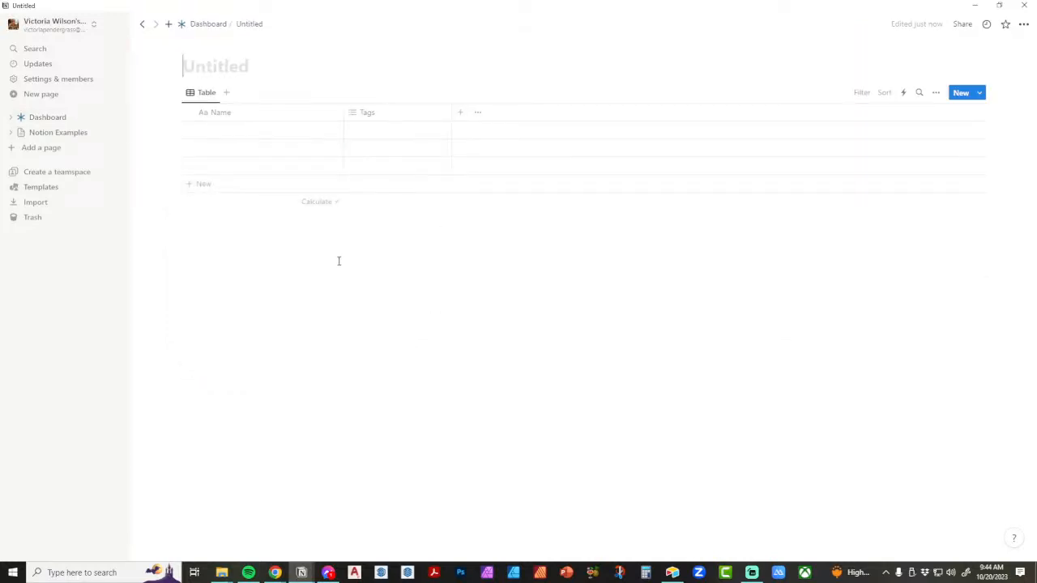
type("Vendors")
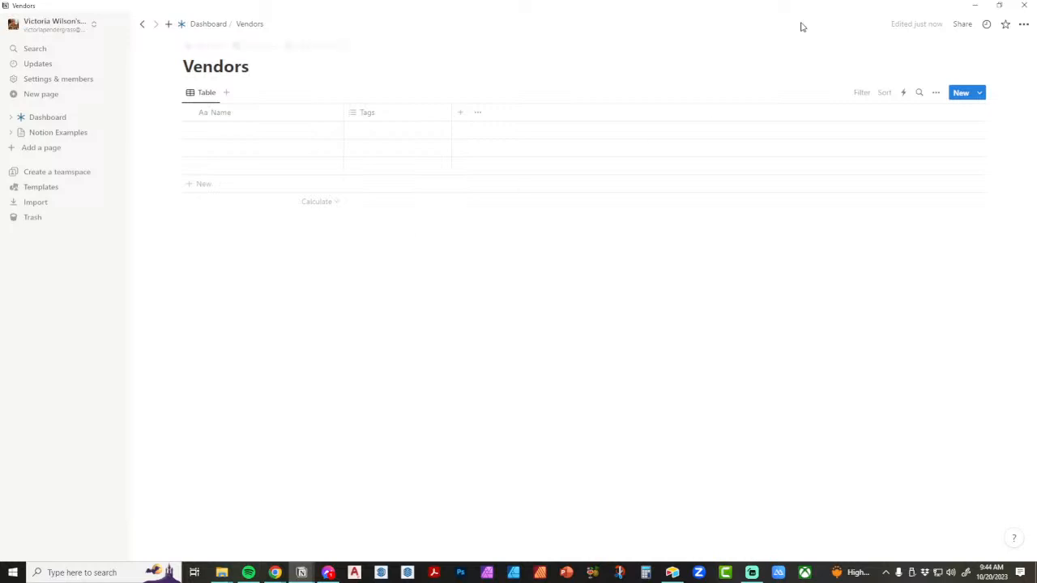
Step: Rename the Vendors database's Name column to Shop Name
left_click(1023, 24)
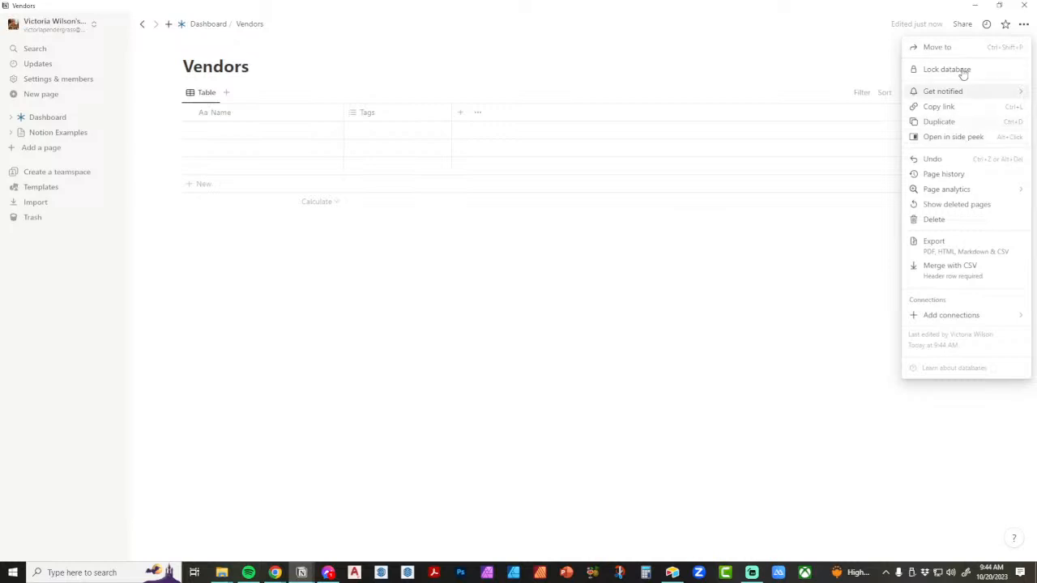
left_click(518, 282)
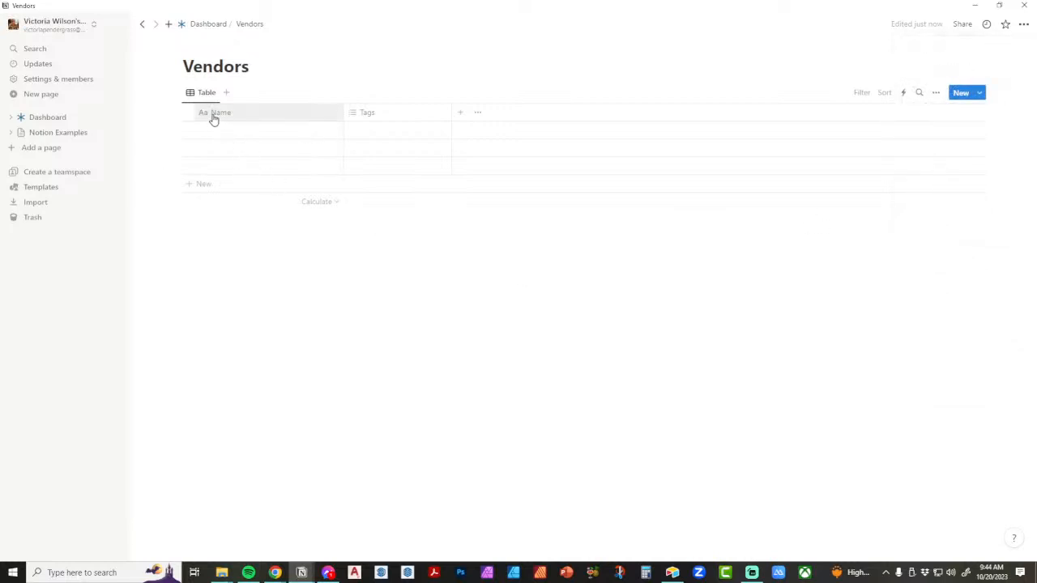
left_click(221, 118)
left_click(224, 113)
left_click(225, 114)
type("Shop Name")
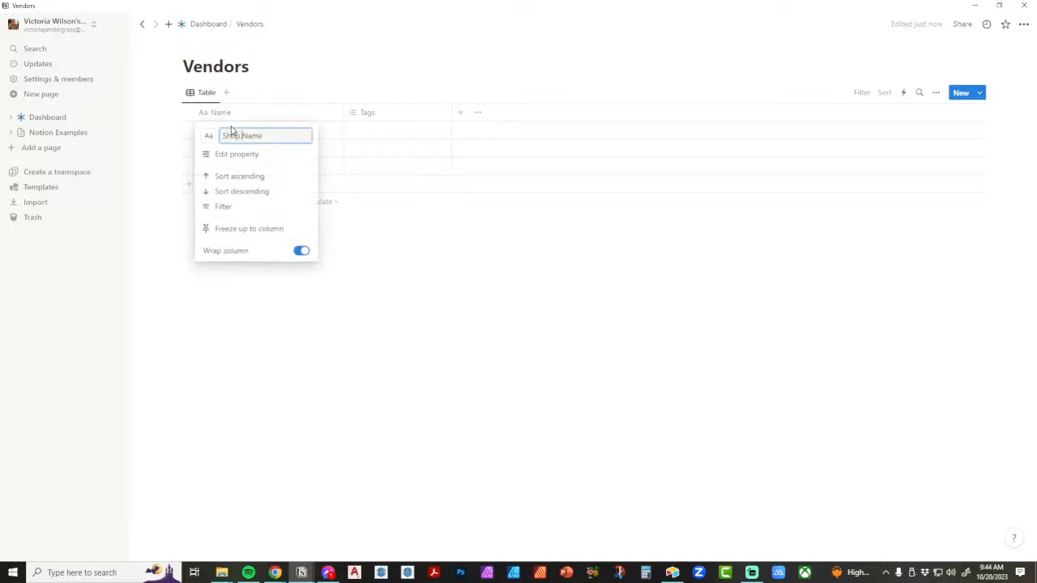
left_click(331, 220)
Step: Fill the first three Shop Name cells with Shadow Cat Digitals, Last Rituals and RA Element
left_click(245, 133)
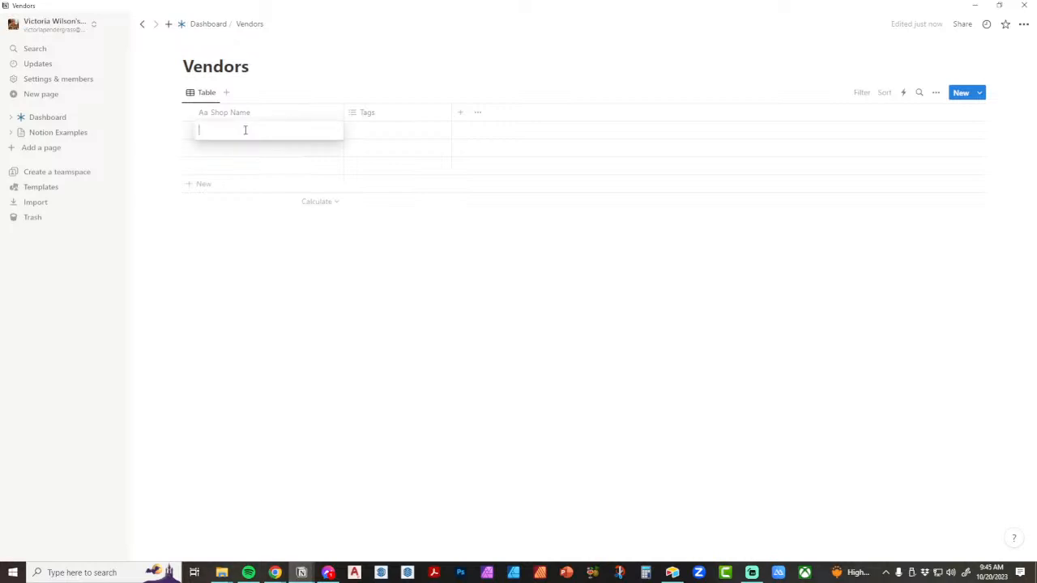
type("Shadow Cat Digitals")
key("Return")
type("last Ri")
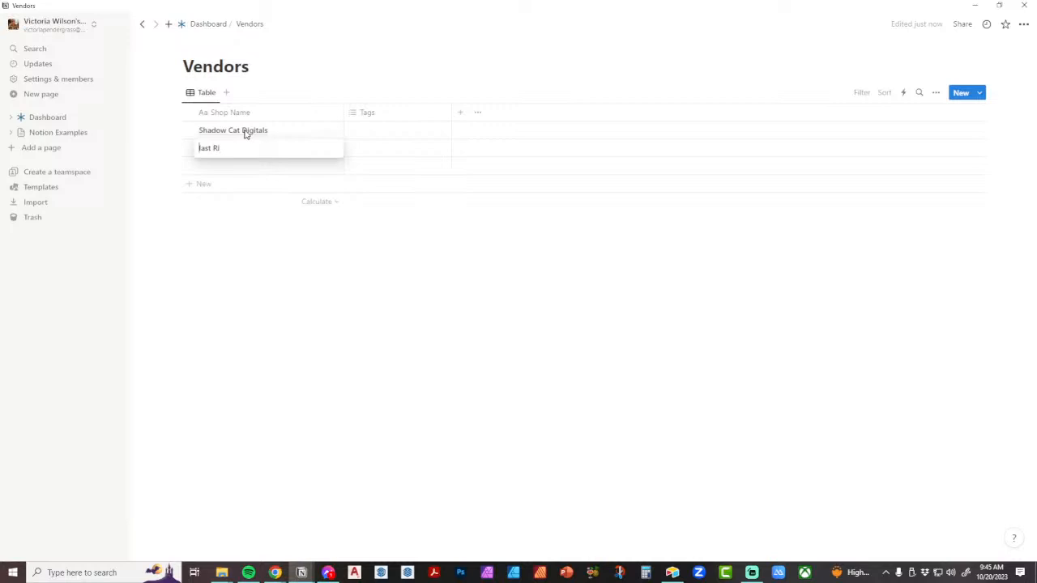
key("Delete")
type("Last Rituals")
key("Return")
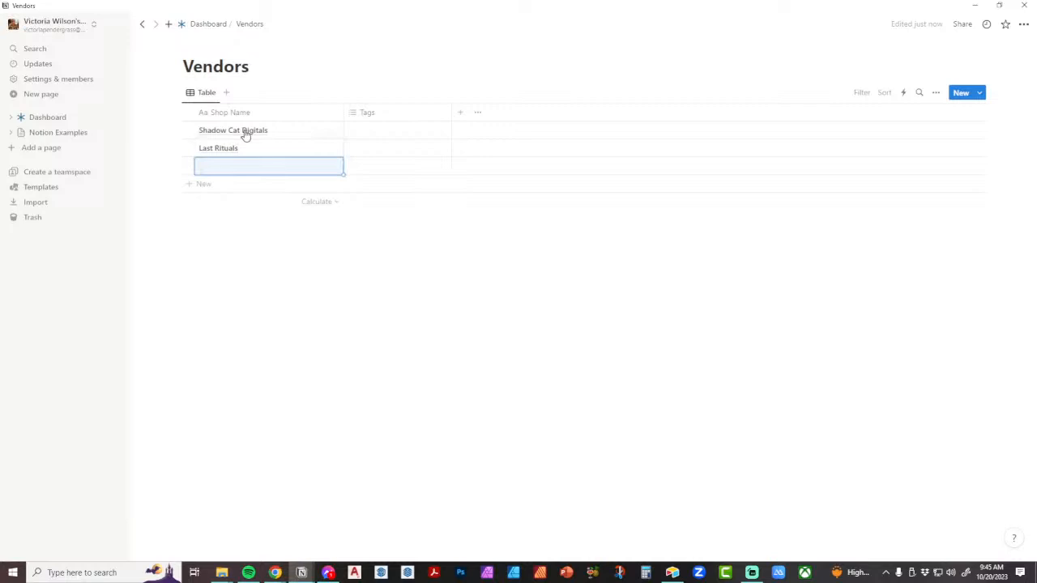
type("RA Element")
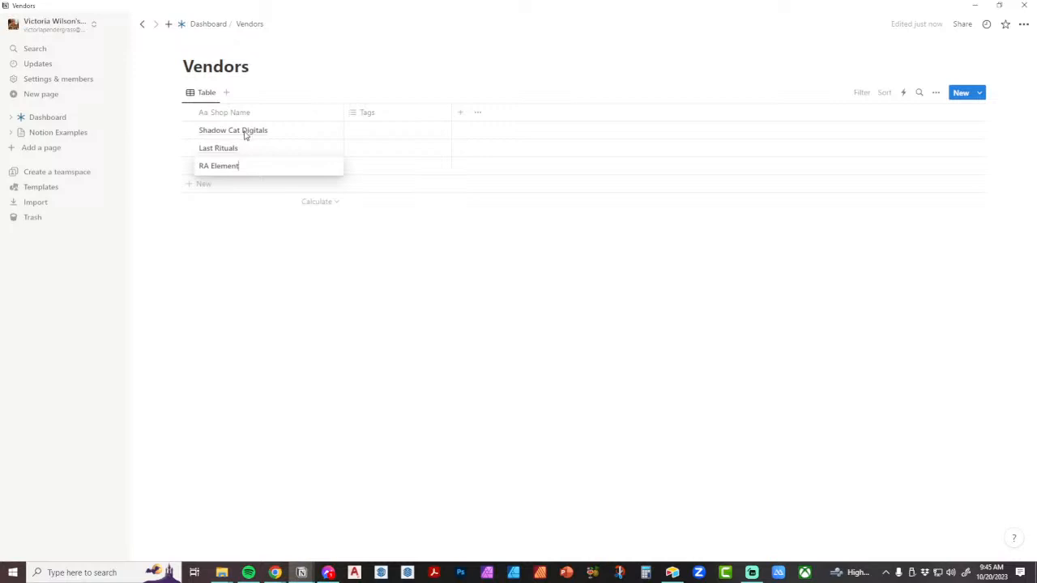
Step: Add two more rows to the Vendors table named LuxBook and Calypso Creative Planning
left_click(204, 185)
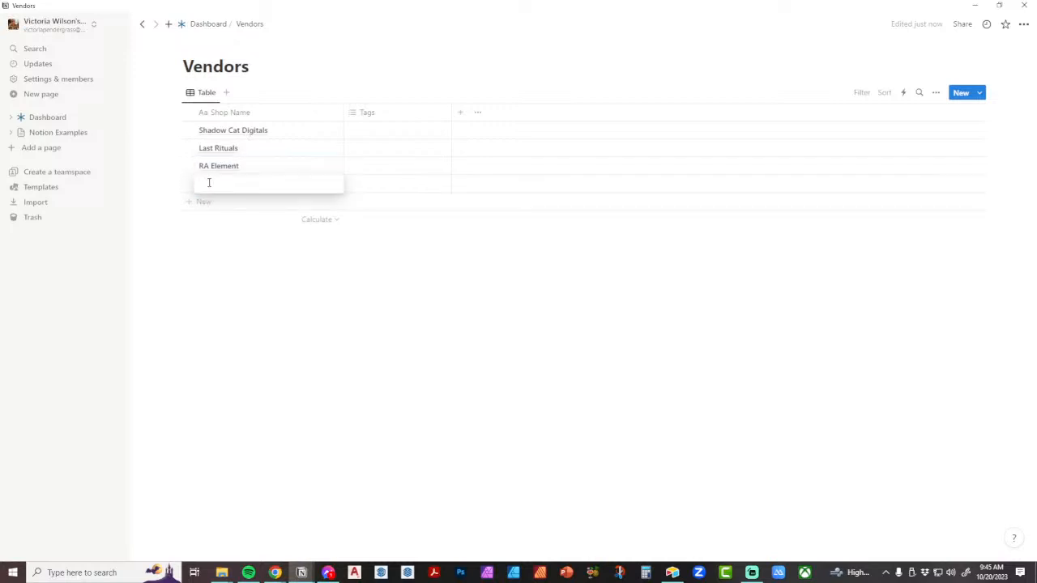
type("LuxBook")
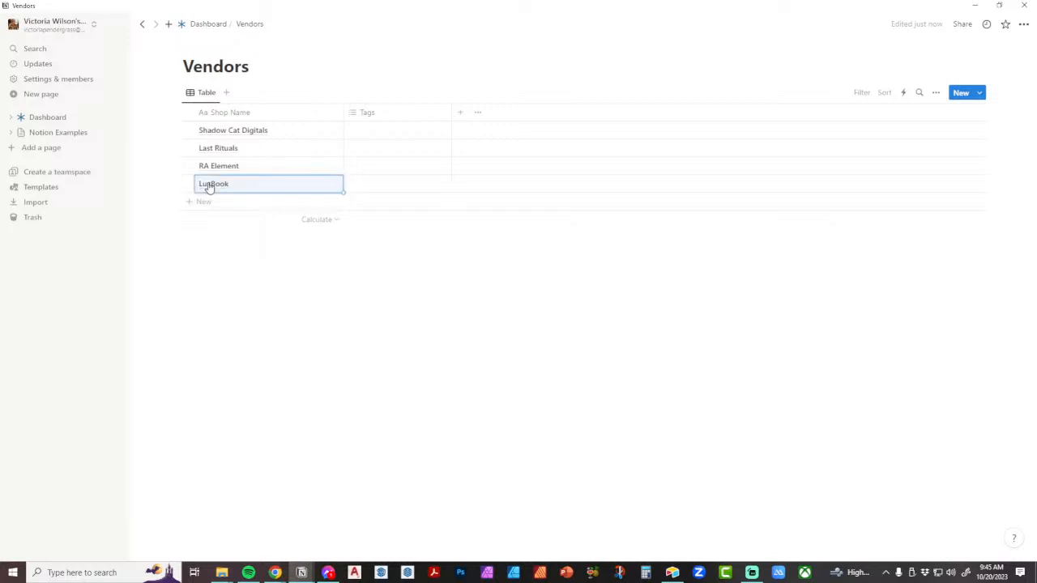
left_click(204, 202)
type("Calyp")
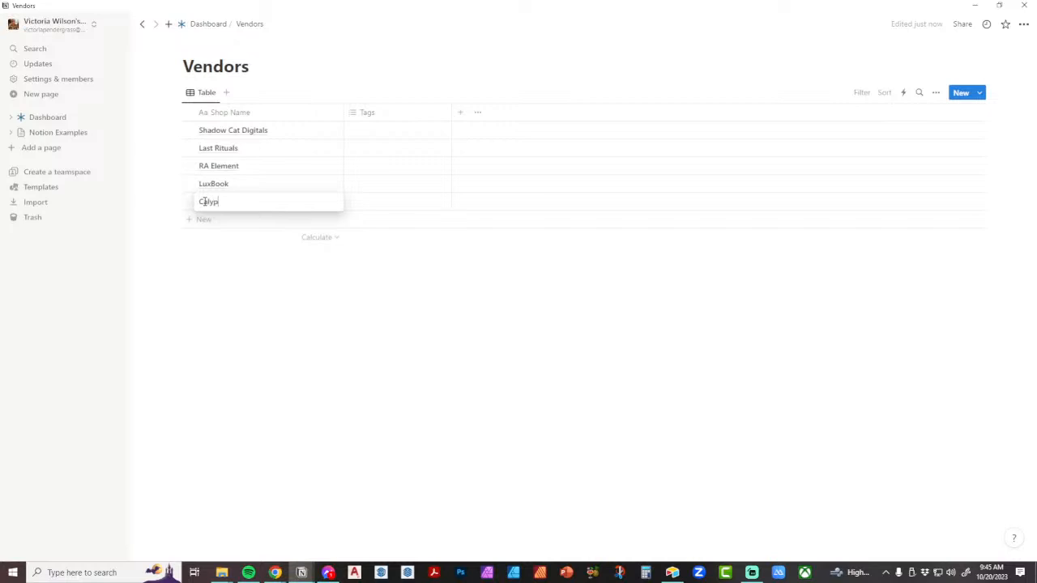
type("so Createive Planning")
key("Escape")
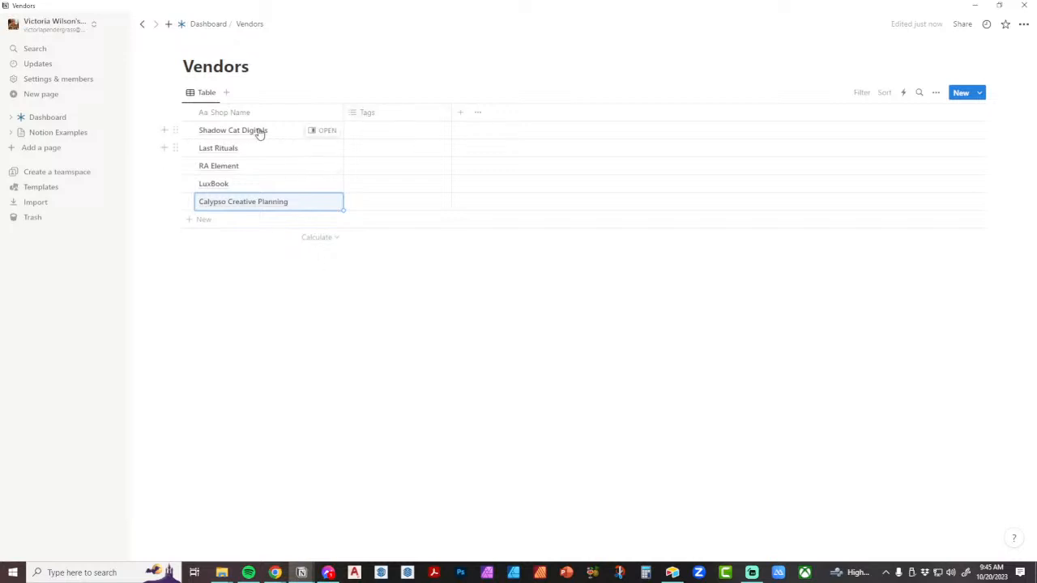
Step: Create the tags Digital Papers and Stickers for Shadow Cat Digitals
left_click(386, 133)
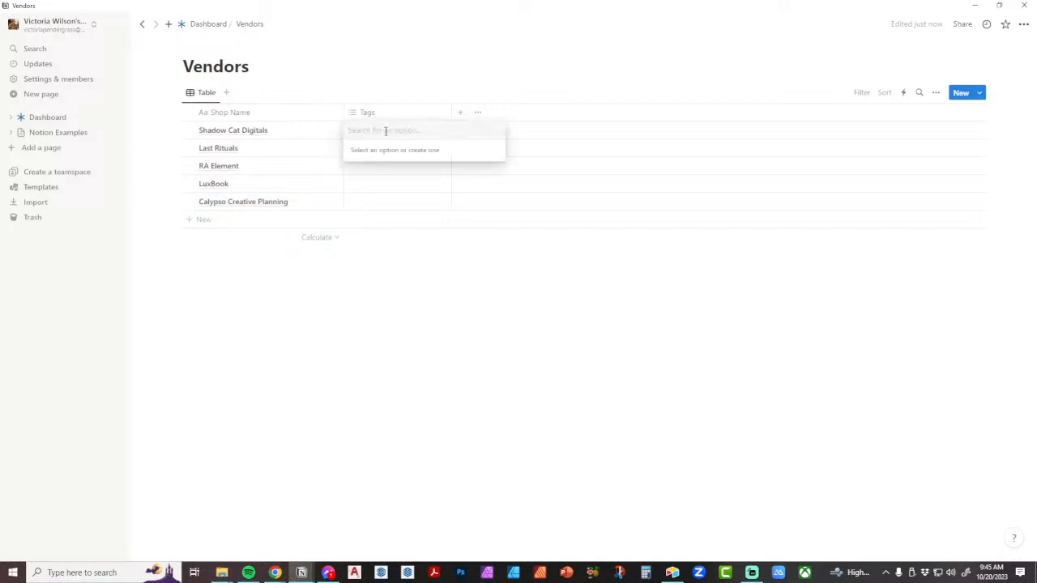
type("Digit")
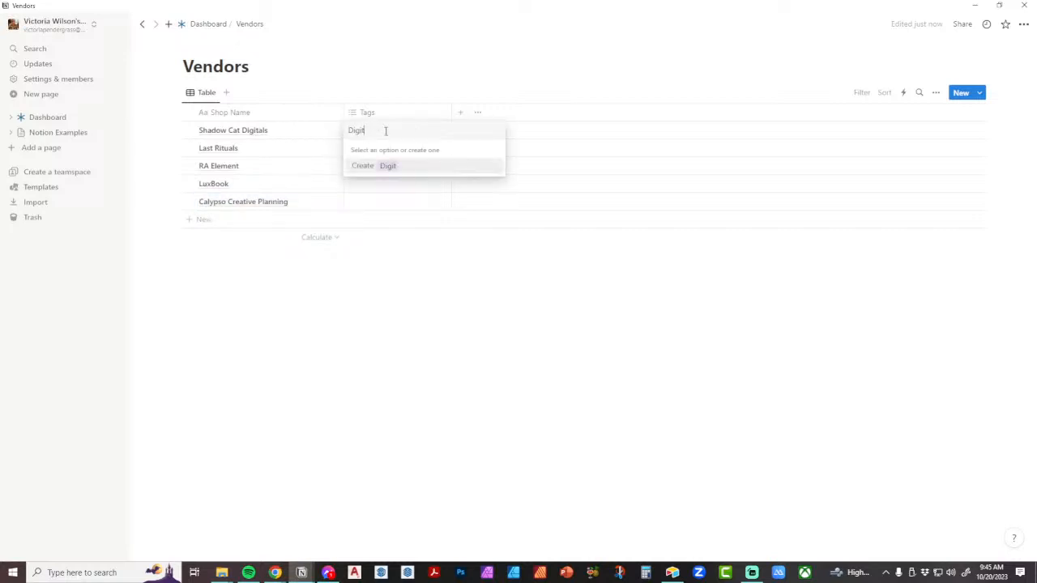
type("al Papers")
key("Return")
type("STickers")
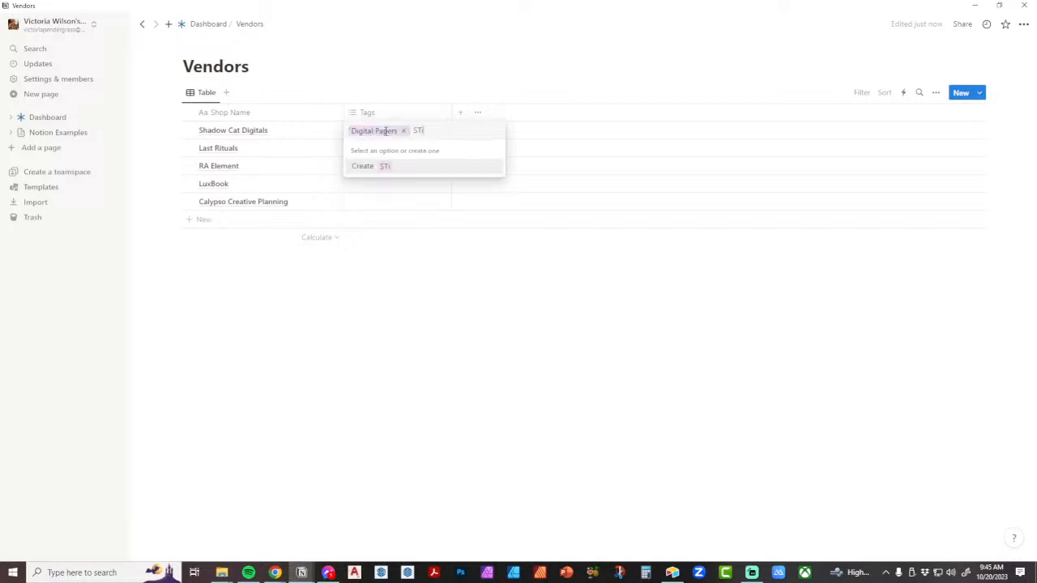
key("Left")
key("Left")
key("Left")
key("Left")
key("Left")
key("Left")
key("BackSpace")
type("t")
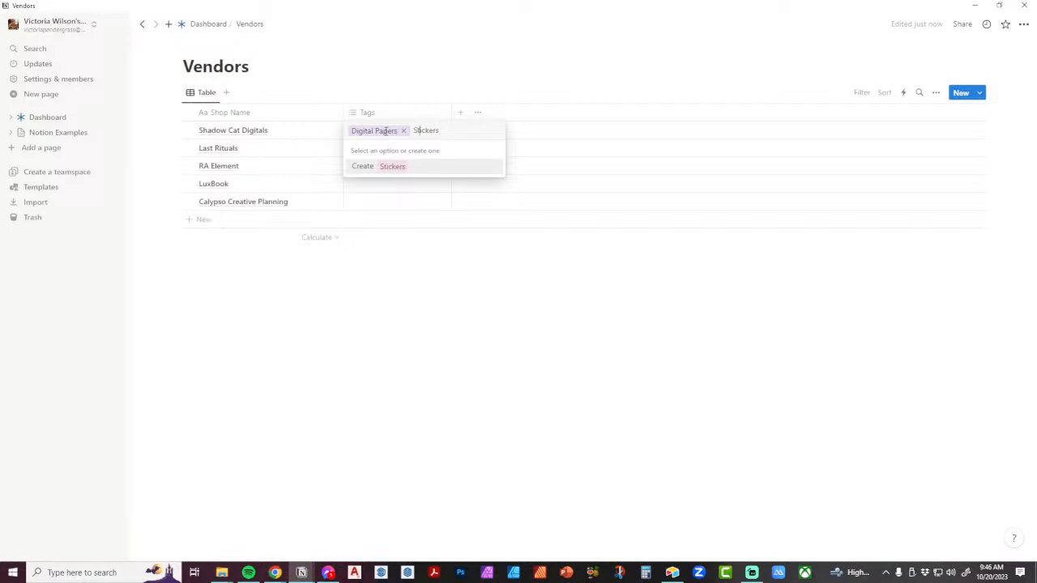
key("Return")
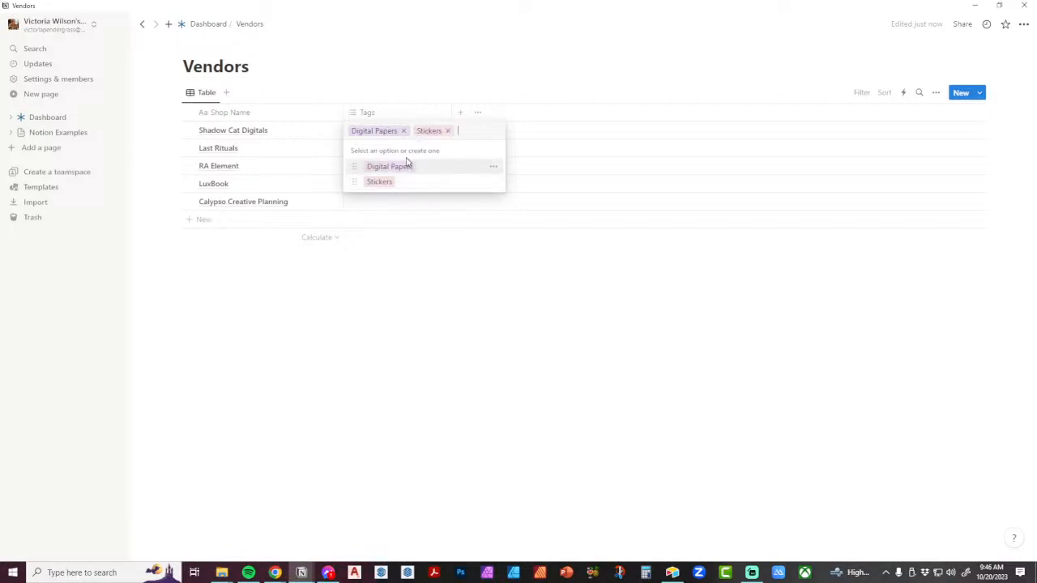
left_click(468, 270)
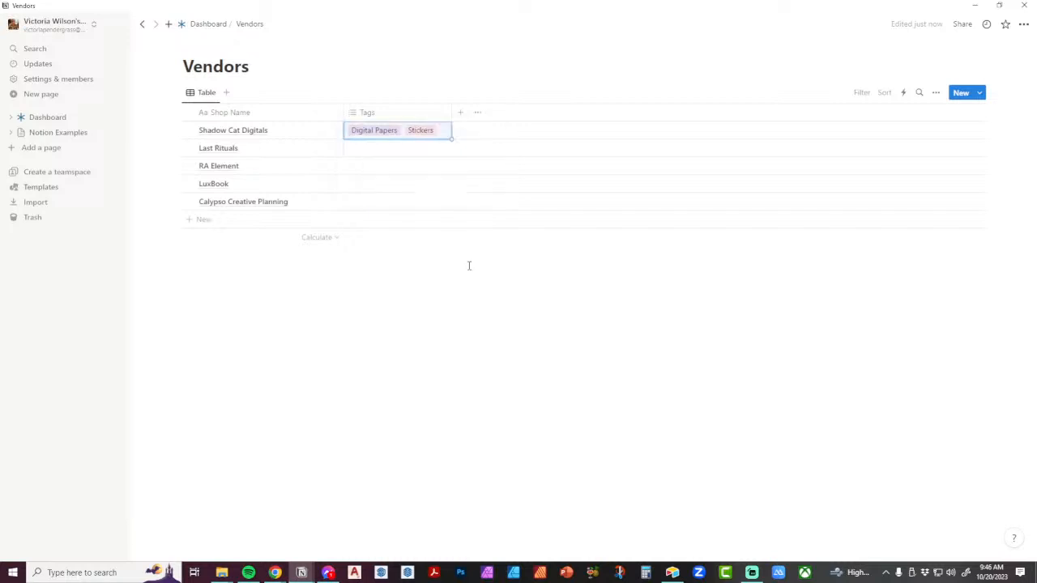
Step: Tag Last Rituals with the new options Decor Kits and Witchy plus the existing Stickers option
left_click(393, 149)
type("De")
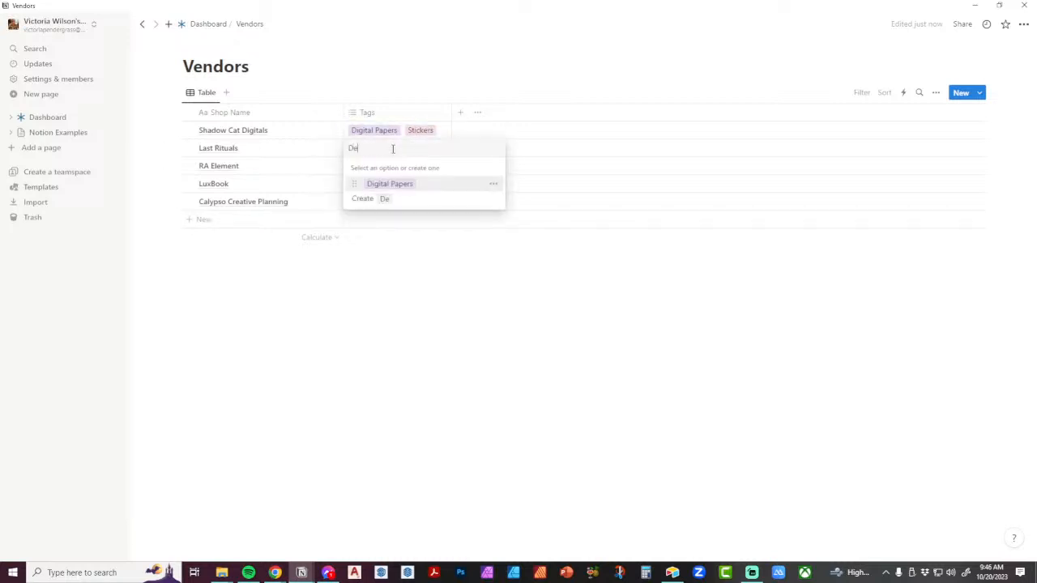
type("cor Kits")
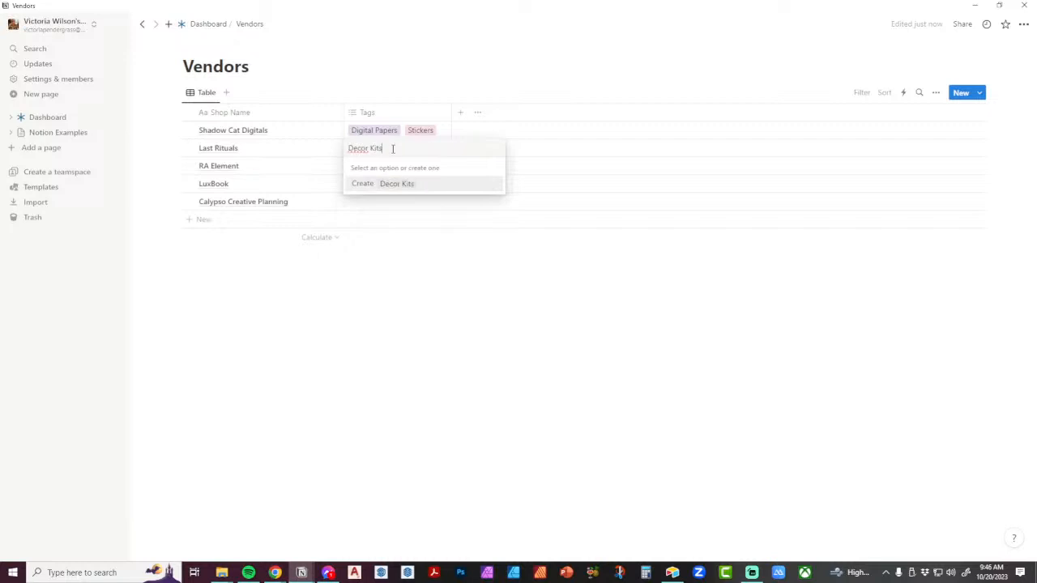
key("Return")
type("Witchy")
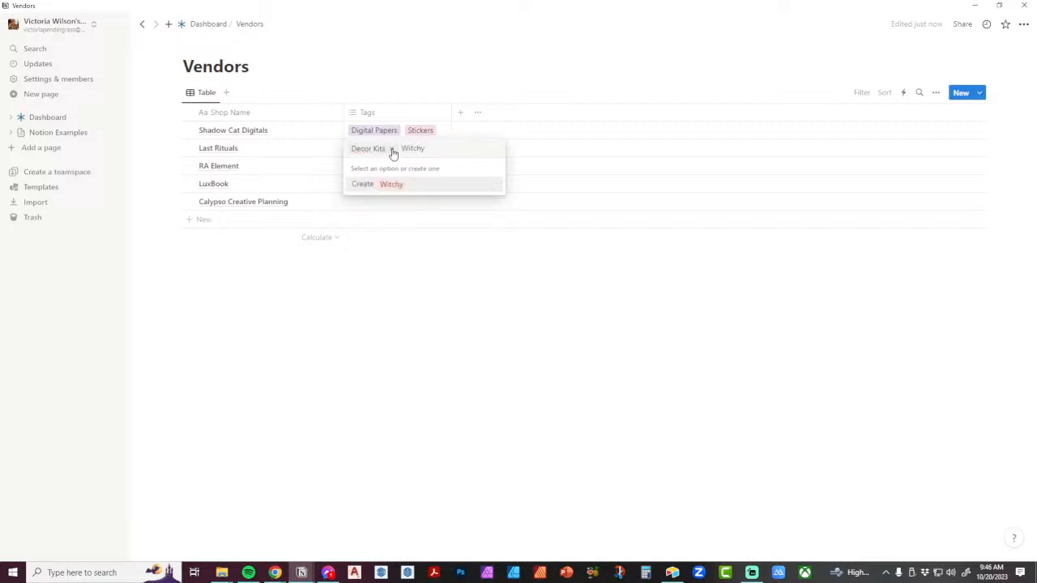
key("Return")
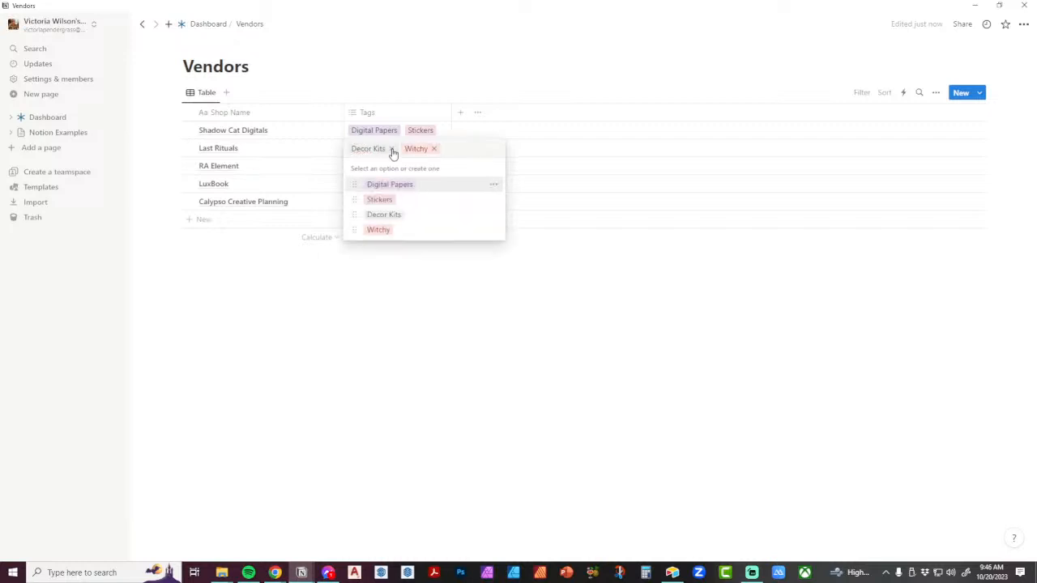
type("Sticker")
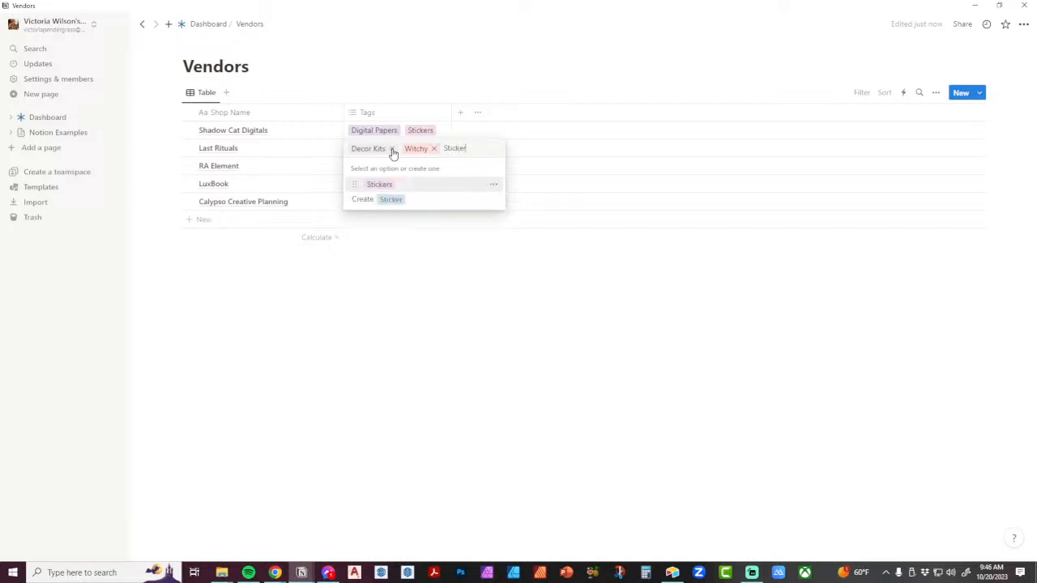
left_click(378, 184)
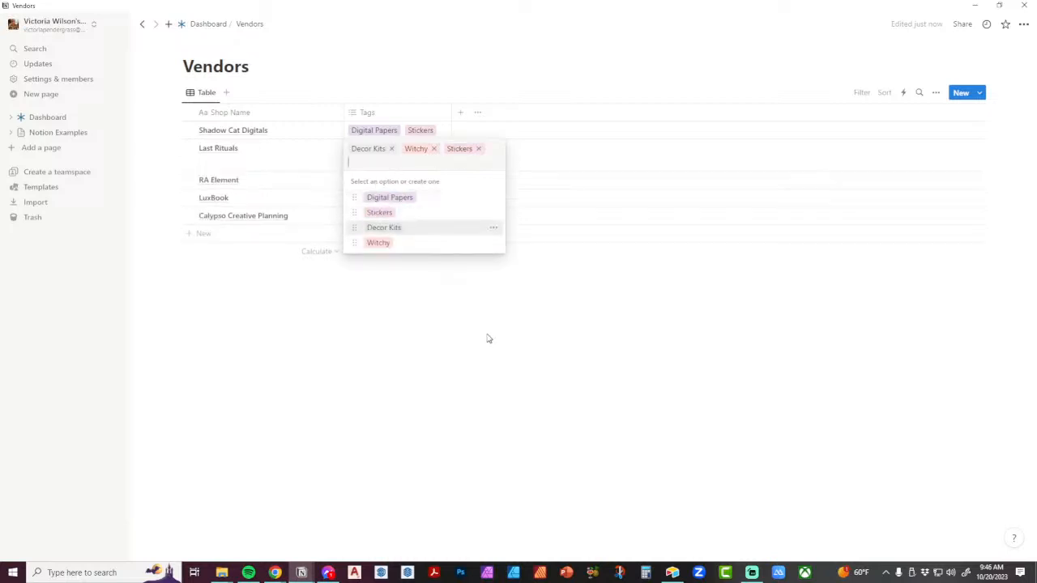
left_click(519, 352)
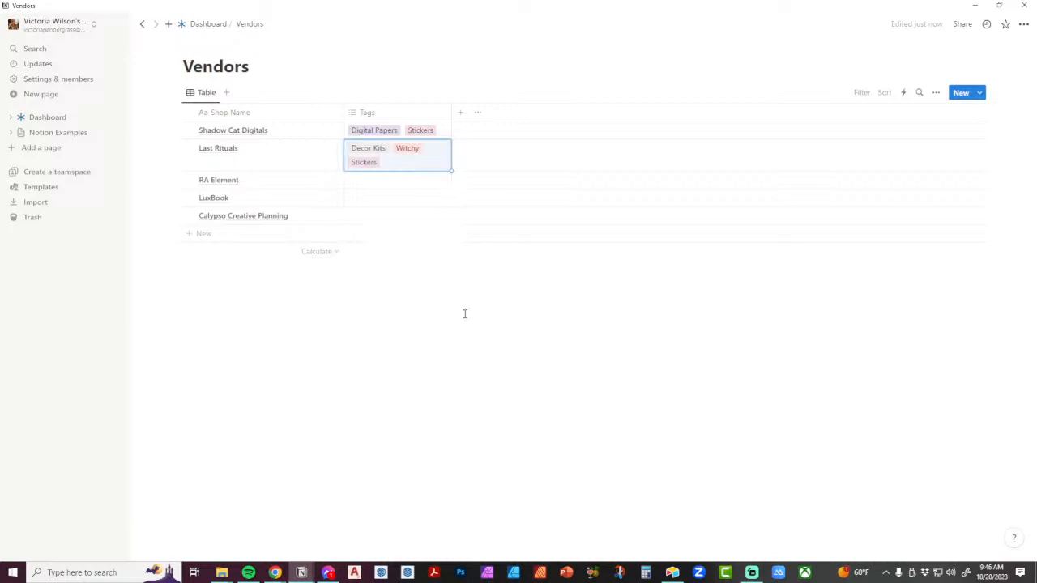
Step: Tag RA Element with a new Collage Stickers option and the existing Stickers option
left_click(384, 182)
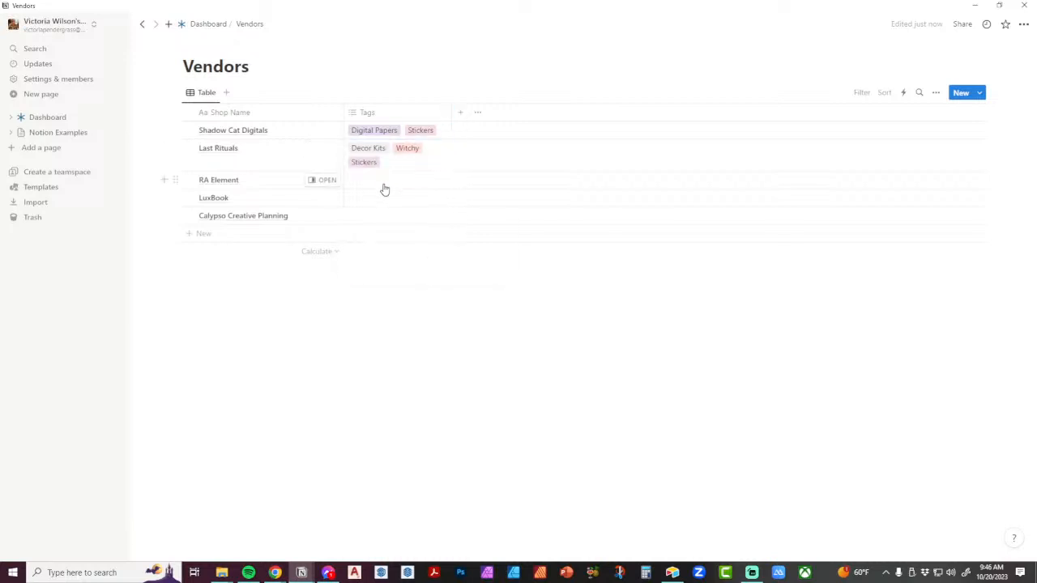
type("Co")
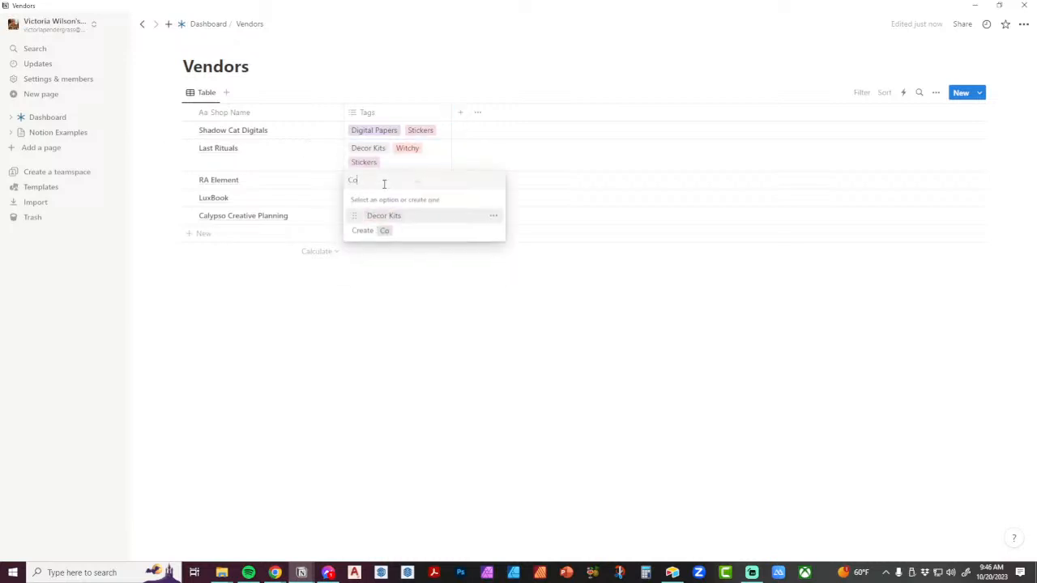
type("llage Stickers")
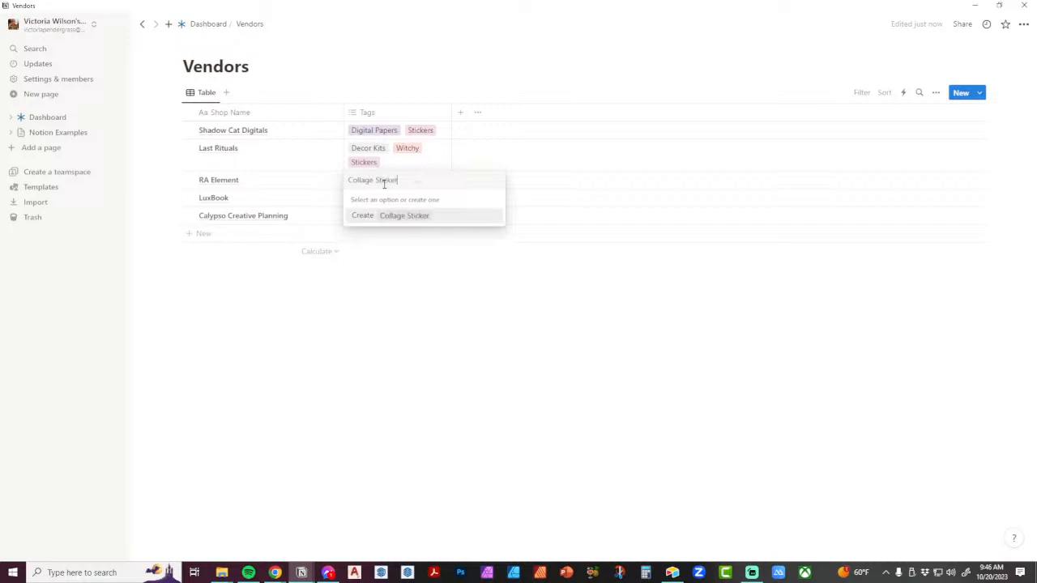
left_click(393, 216)
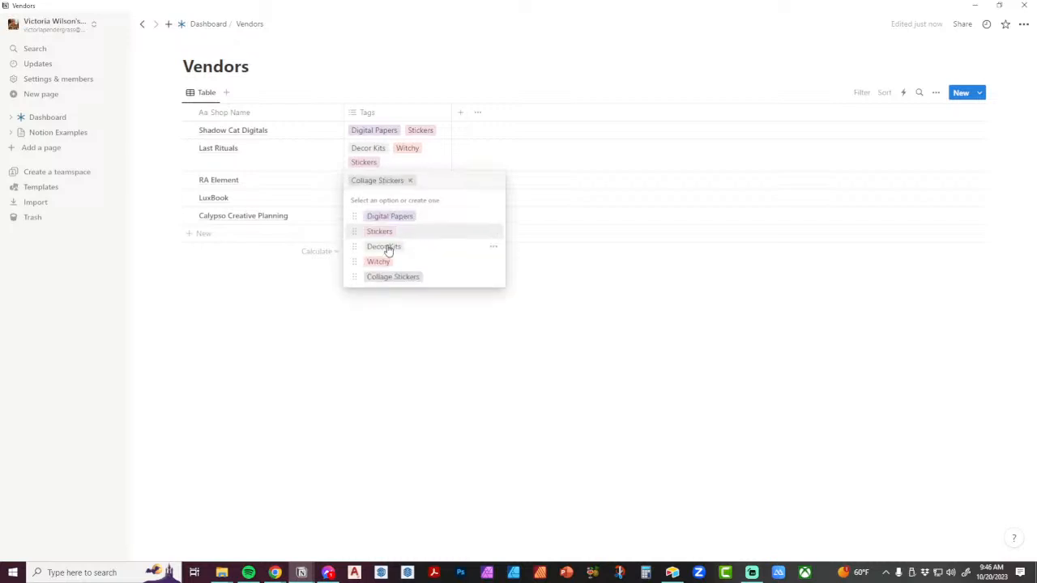
left_click(378, 233)
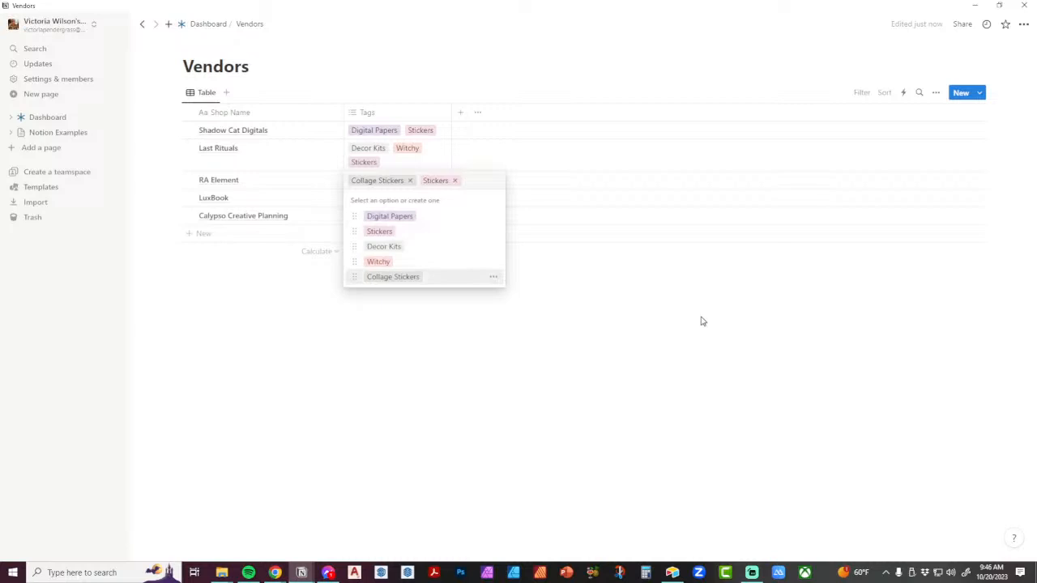
key("Escape")
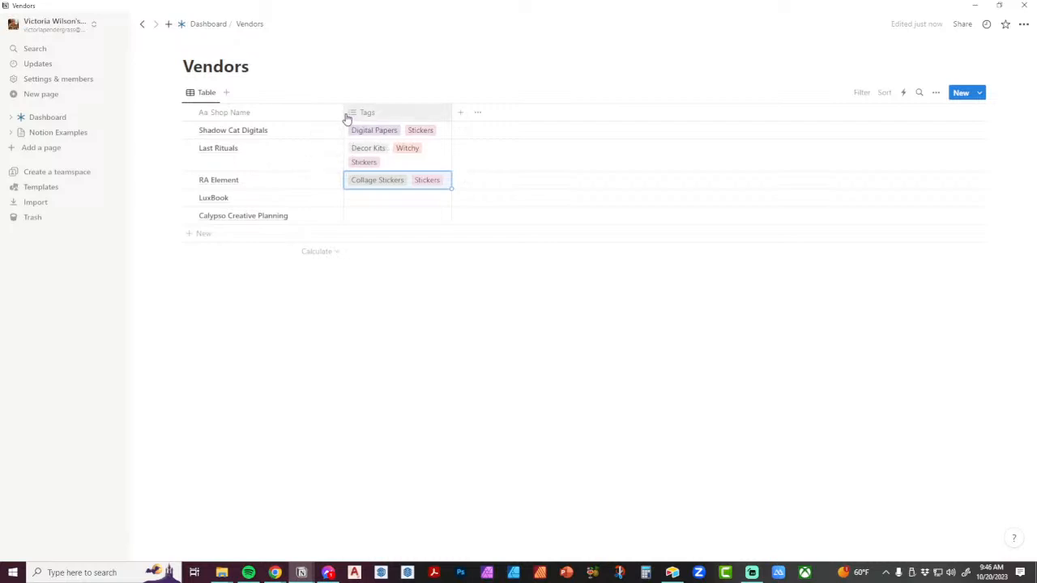
Step: Narrow the Shop Name column and add a URL property named Etsy Shop after Tags
left_click_drag(343, 111, 313, 109)
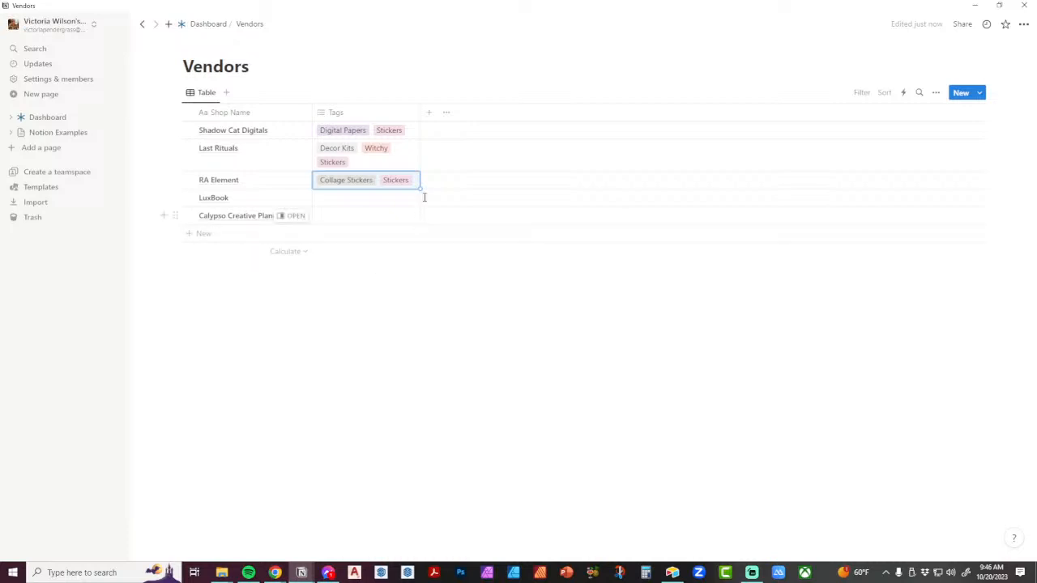
left_click(428, 114)
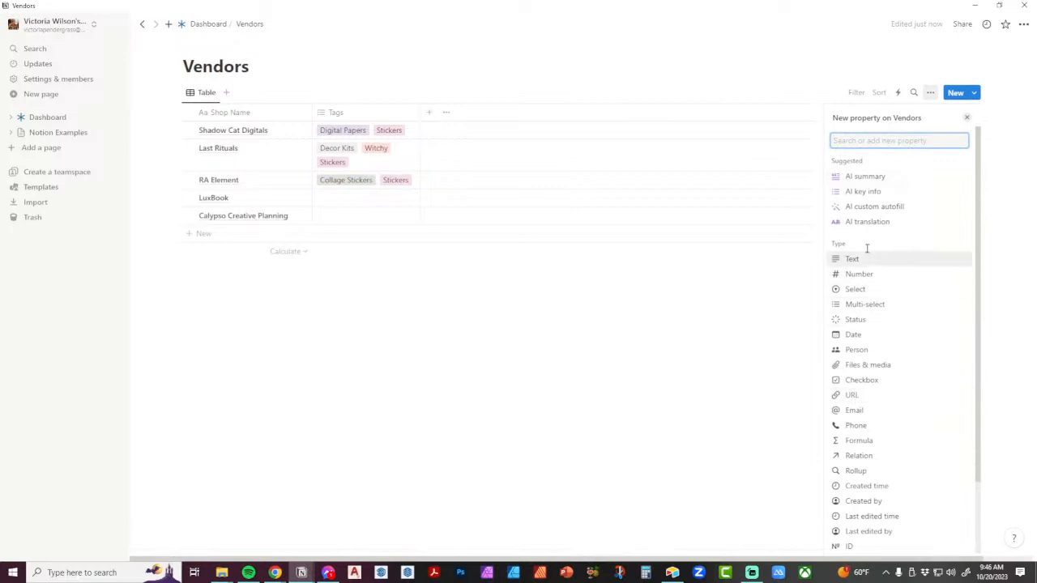
scroll(883, 381, "down", 2)
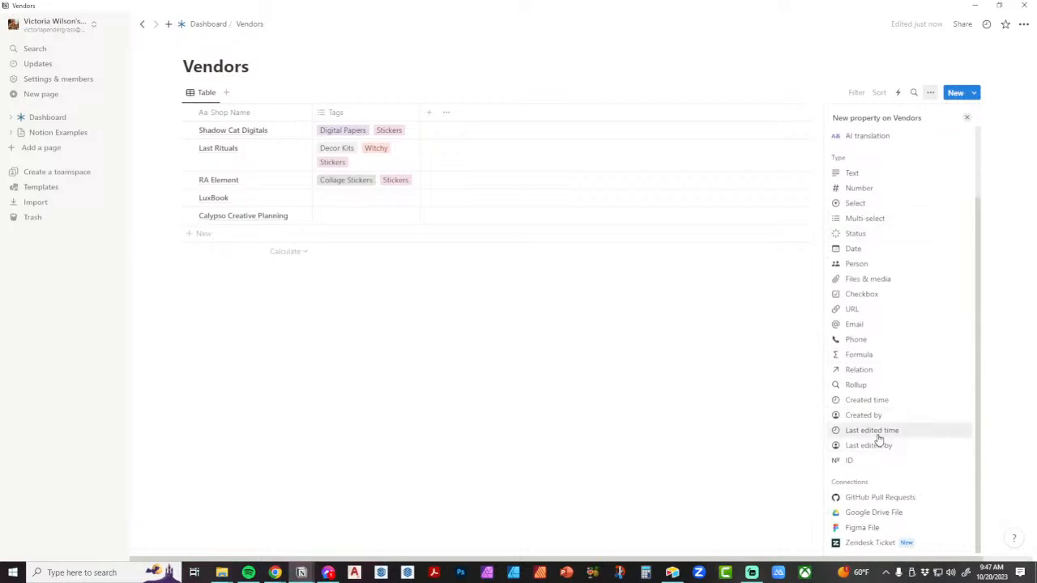
scroll(879, 438, "up", 2)
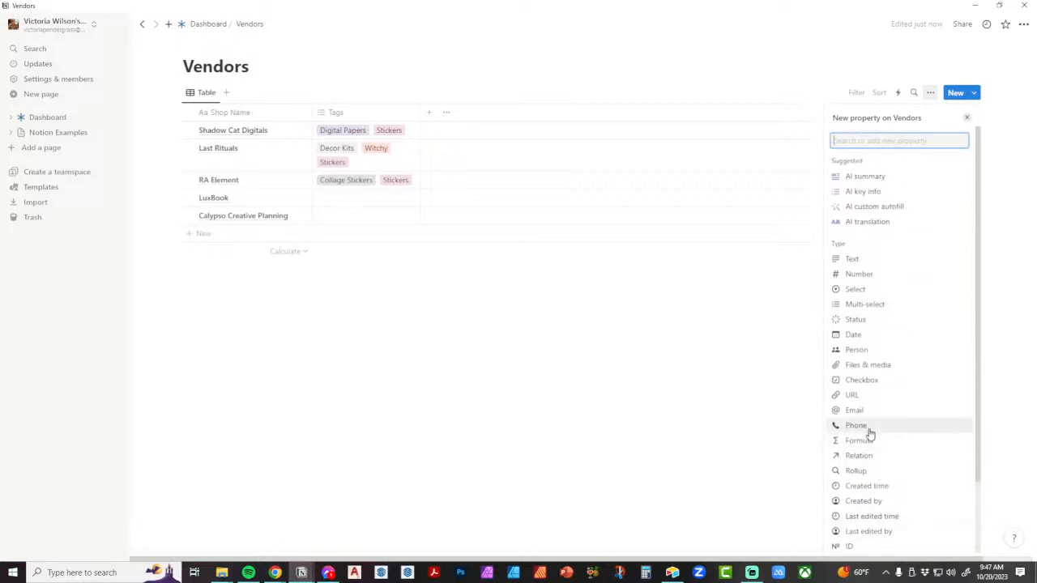
left_click(856, 395)
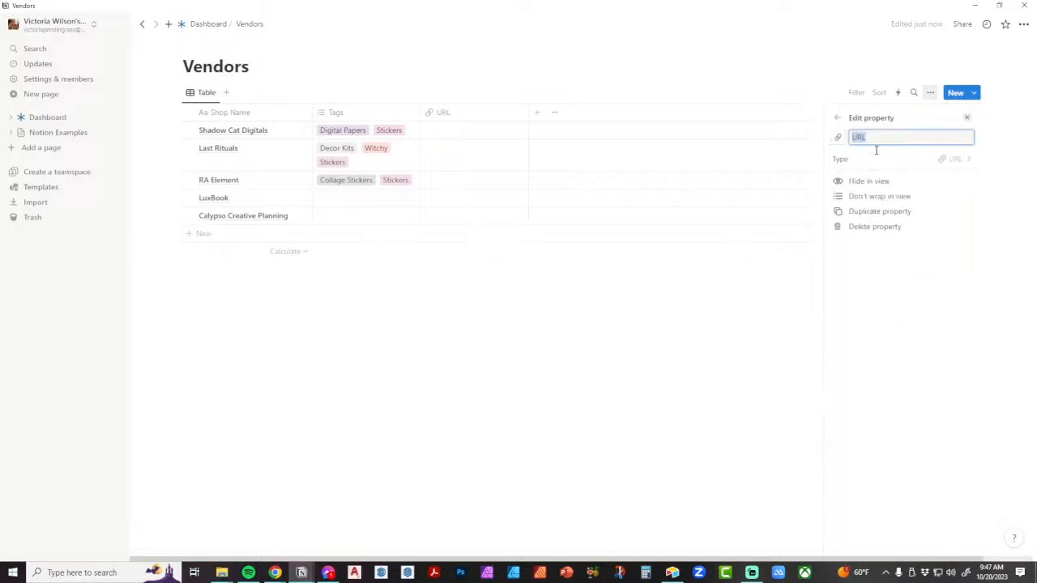
type("Etsy Shop")
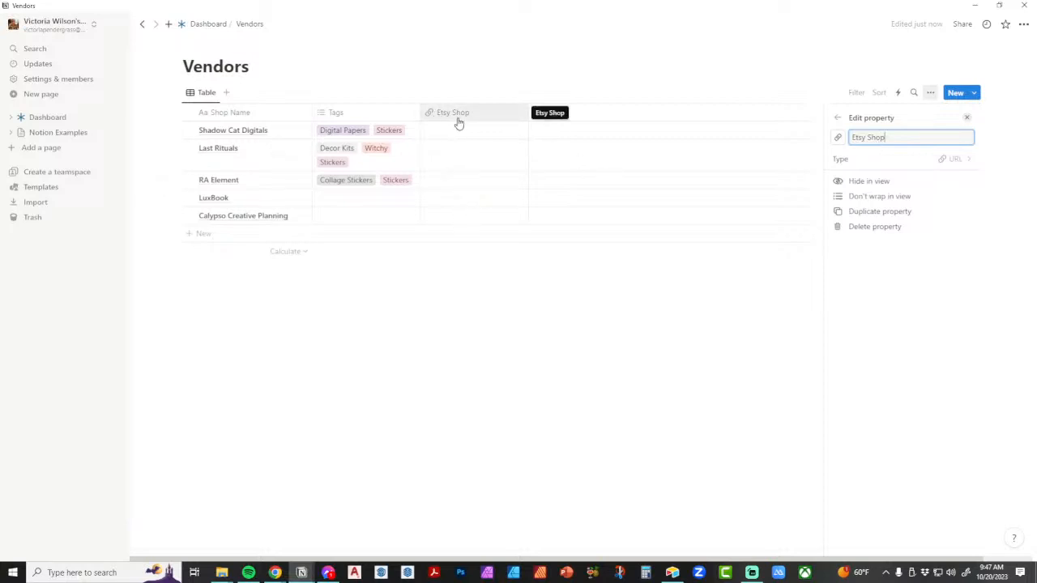
key("Escape")
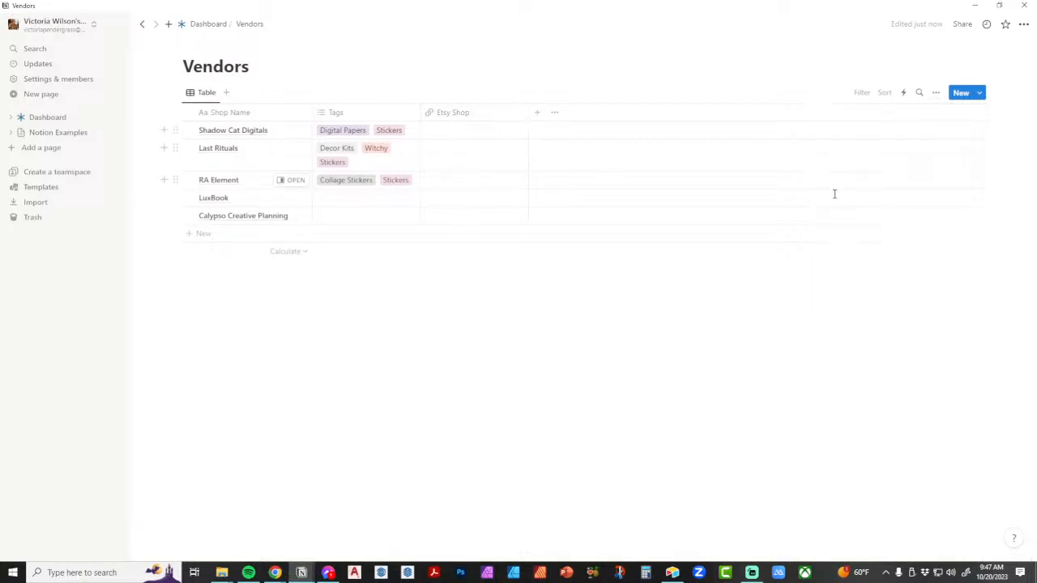
Step: Add a URL property named Website after the Etsy Shop column in the Vendors database
left_click(537, 112)
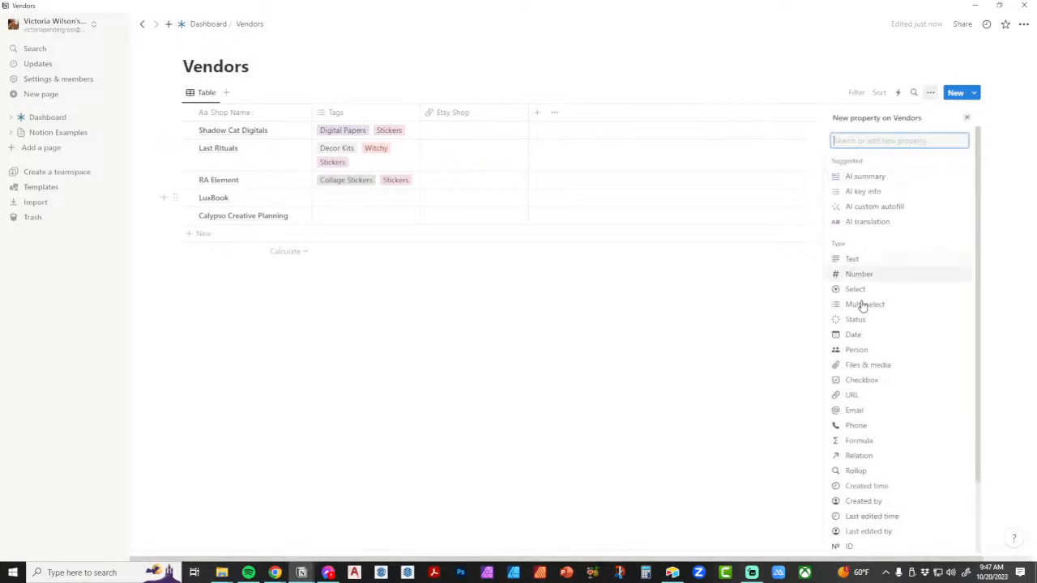
left_click(872, 391)
type("Website")
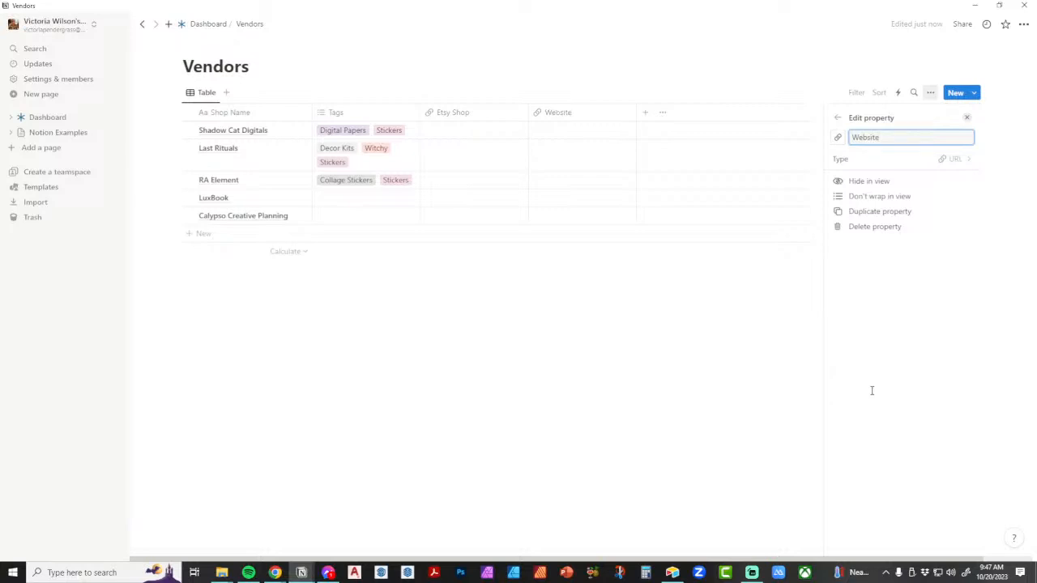
left_click(667, 371)
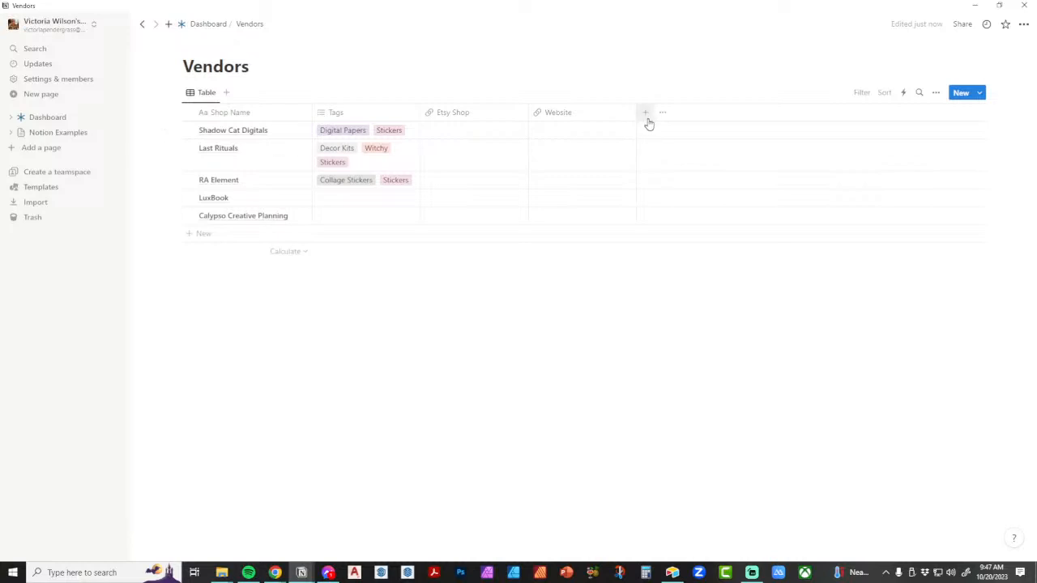
Step: Examine the link columns of the Shops Bought From database in the Digital Planning Space, using a separate resized window over Vendors
mouse_move(301, 572)
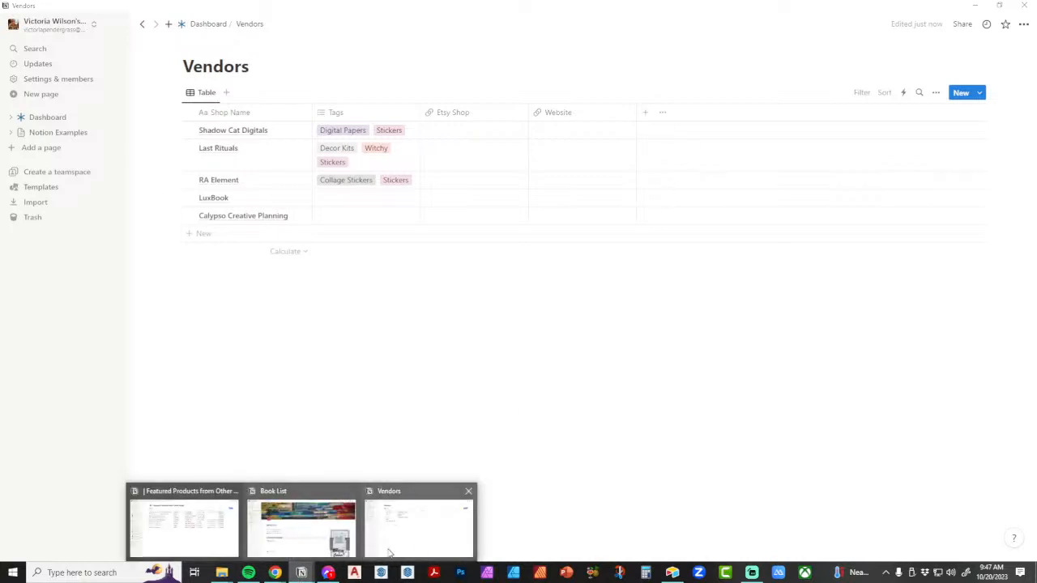
left_click(183, 531)
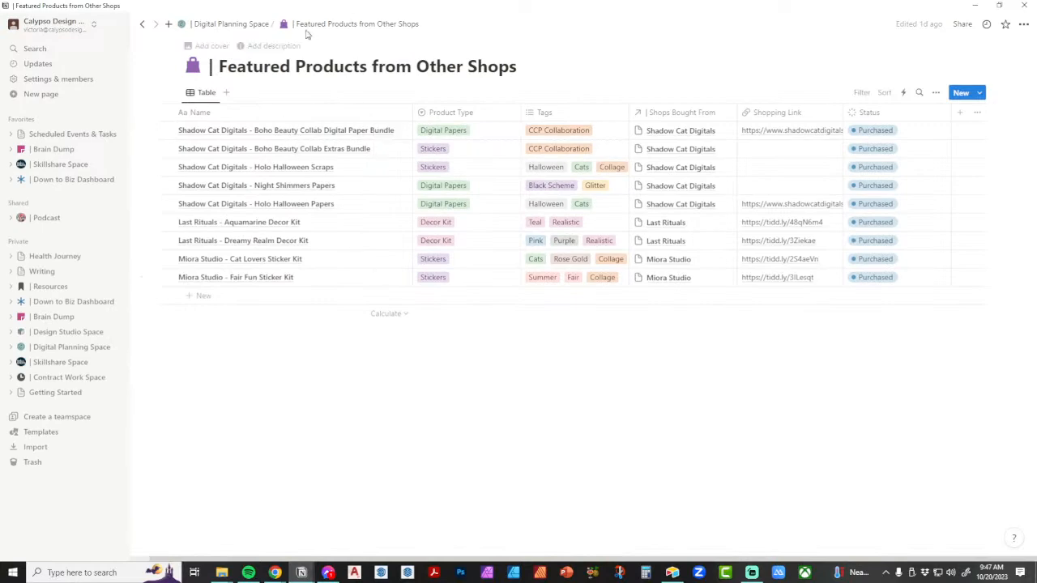
left_click(257, 26)
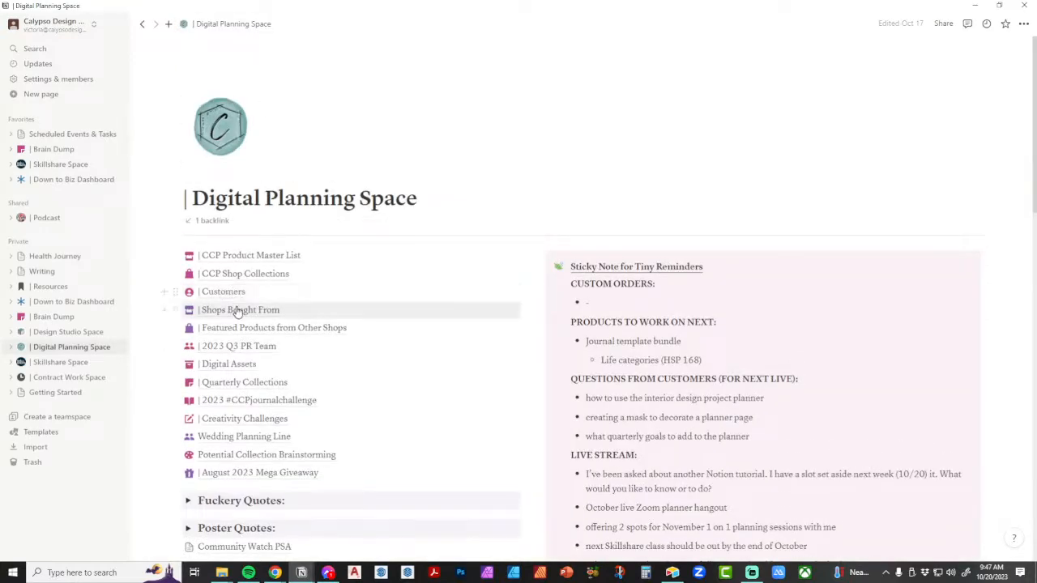
left_click(234, 307)
left_click_drag(428, 11, 510, 210)
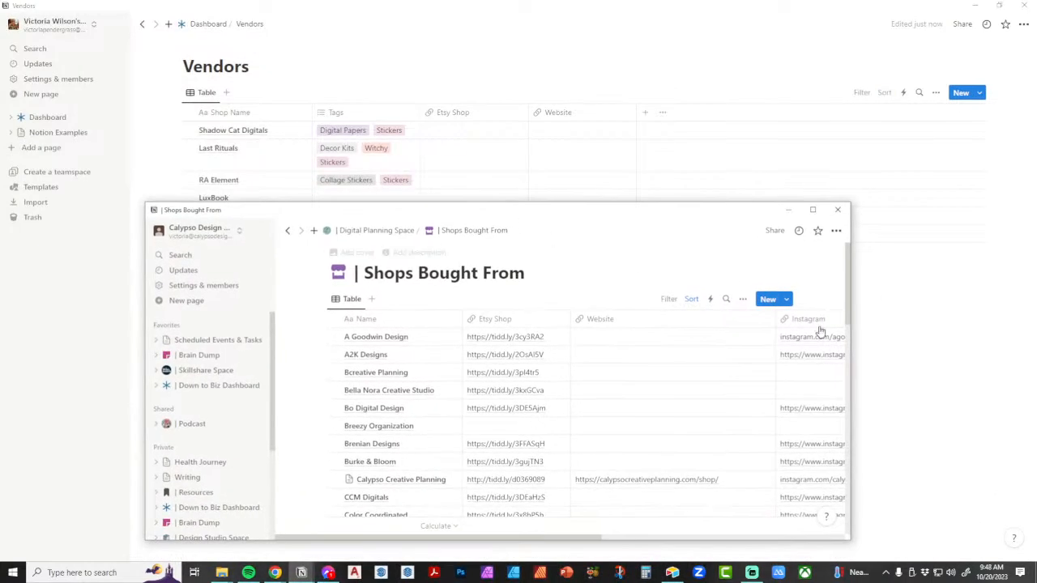
left_click_drag(852, 357, 1001, 356)
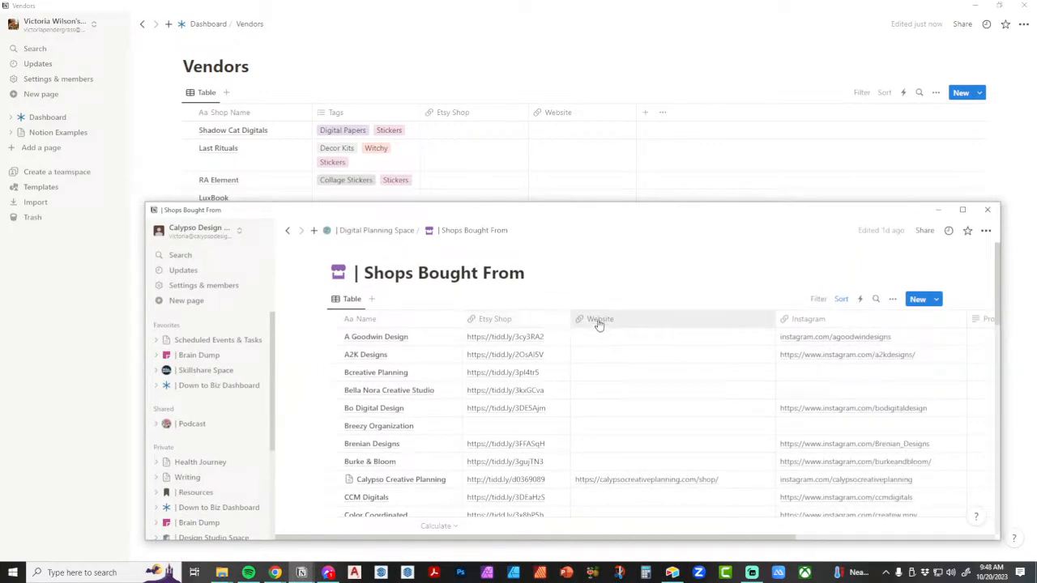
left_click_drag(702, 537, 576, 530)
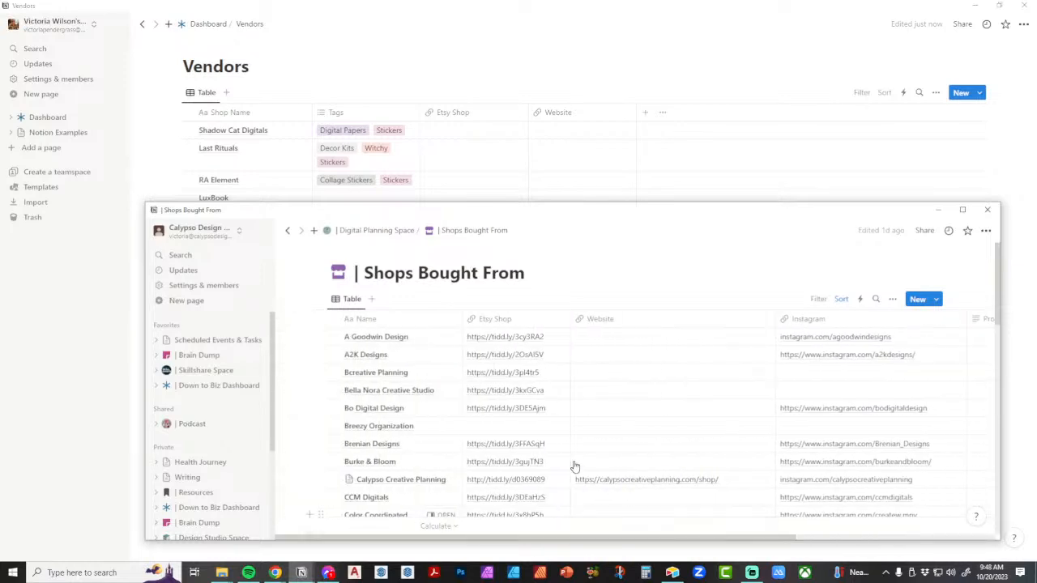
left_click(937, 210)
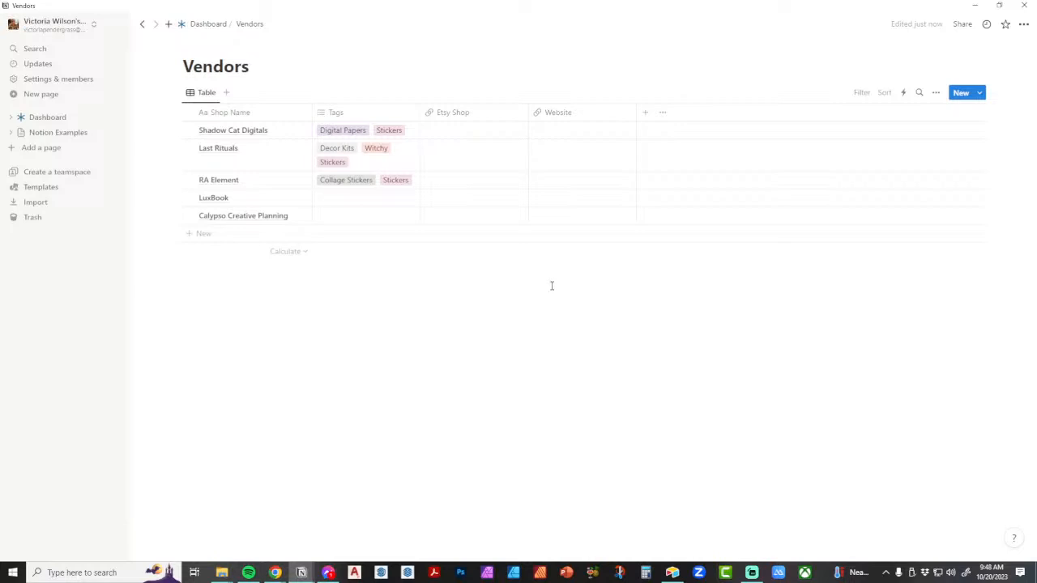
Step: Write a note in the Shadow Cat Digitals page about loving its owner, ending "She's the best!!! And my bestie!!!!"
left_click(294, 132)
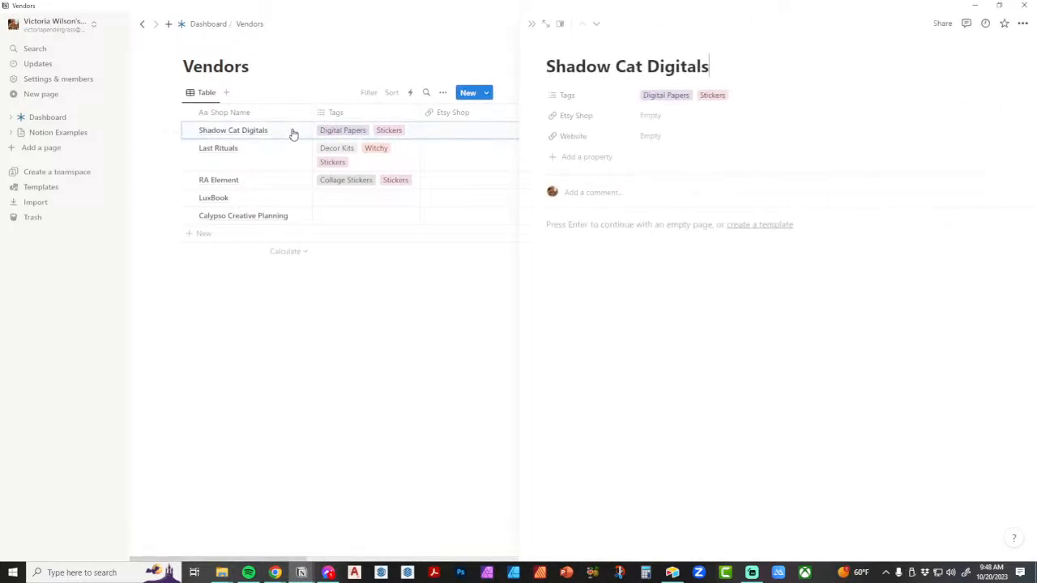
key("Return")
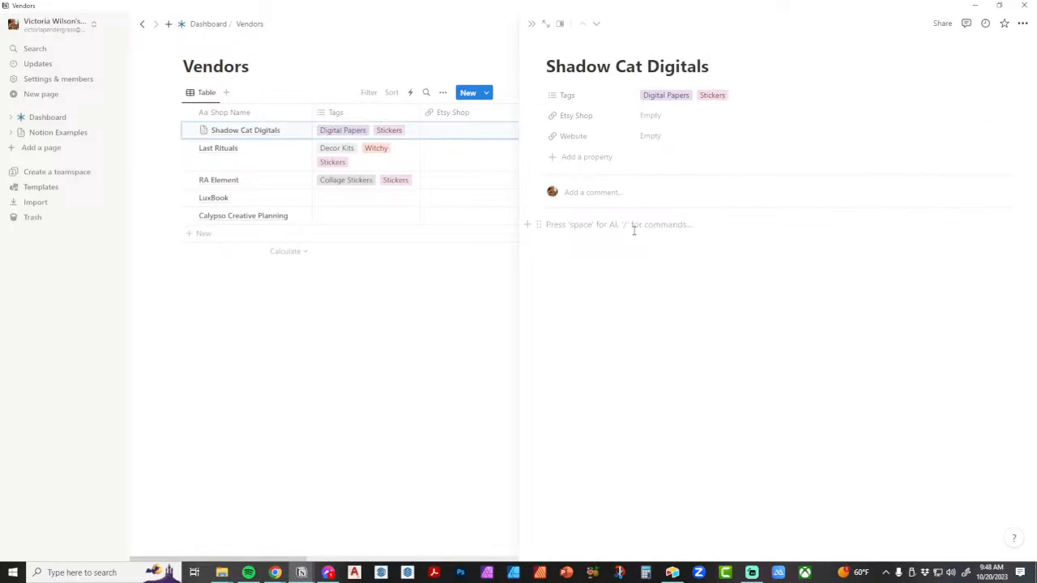
type("I love Man")
type("dee, she")
key("BackSpace")
key("BackSpace")
key("BackSpace")
type("She")
type("'s the best!!!")
type("And my bes")
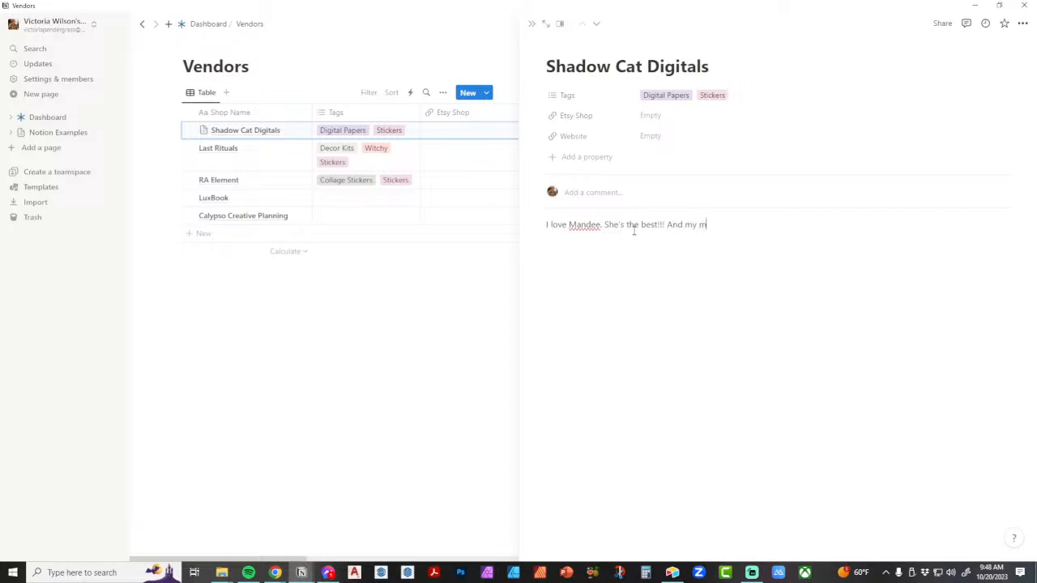
type("tie!!!!")
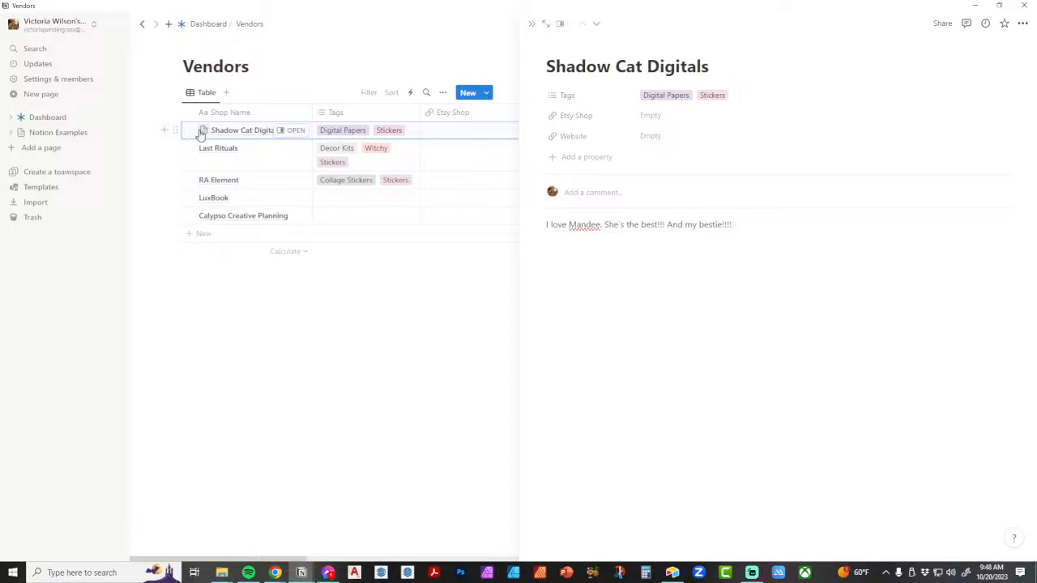
Step: Give the Shadow Cat Digitals page a black cat icon and check the page in side peek
mouse_move(574, 48)
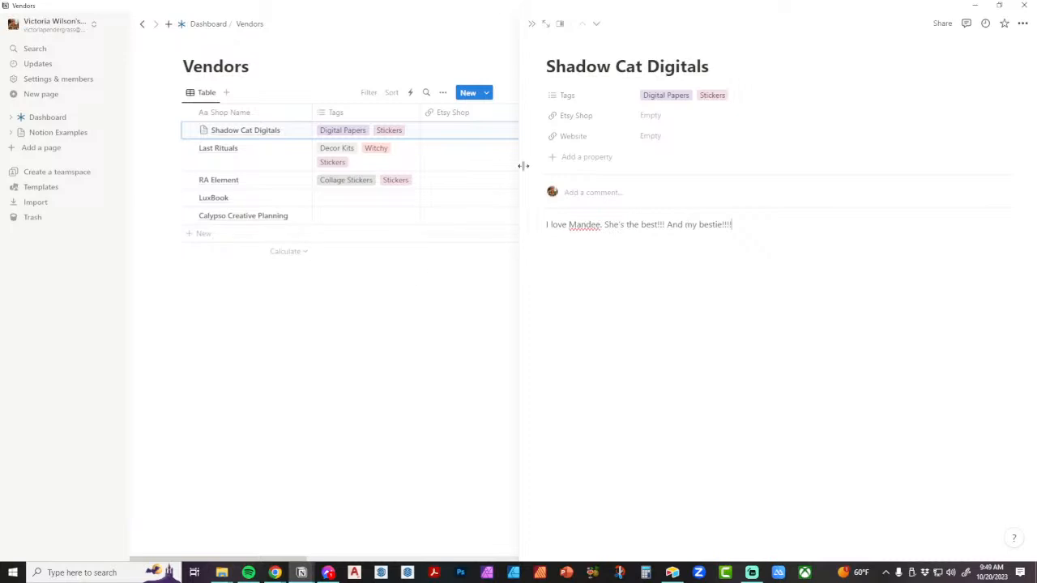
left_click(559, 49)
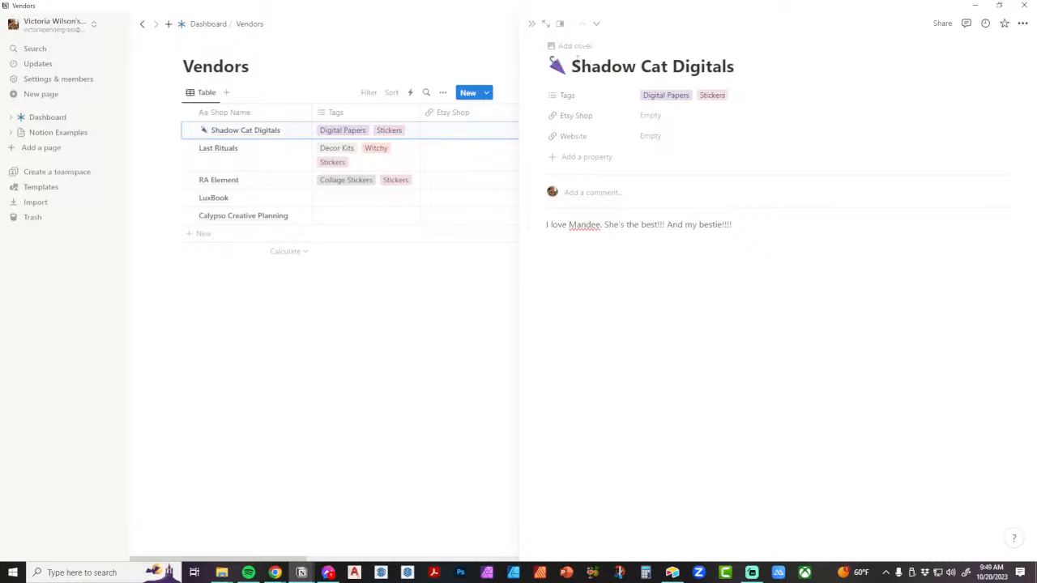
left_click(556, 66)
left_click(492, 90)
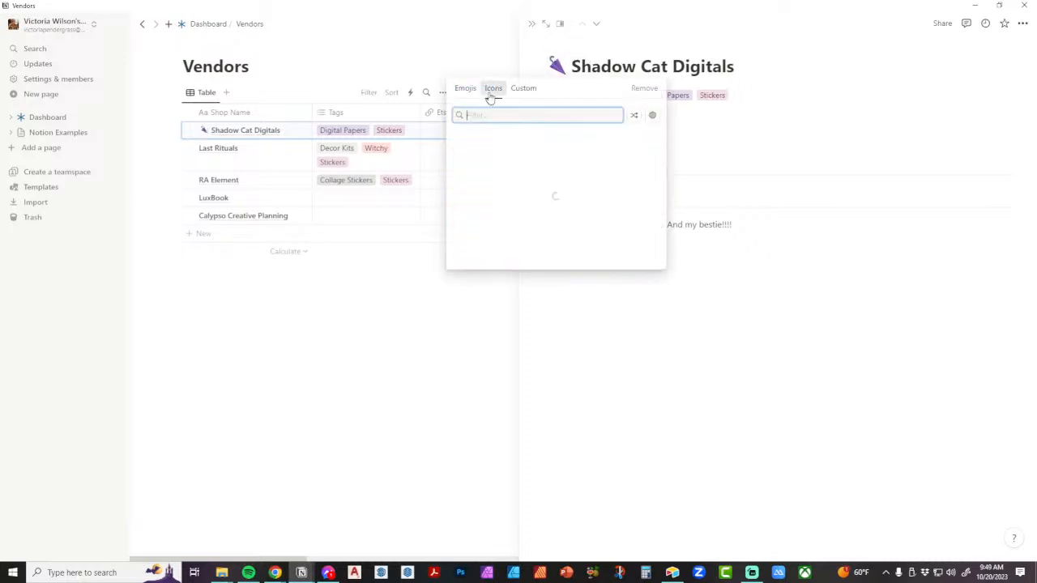
type("cat")
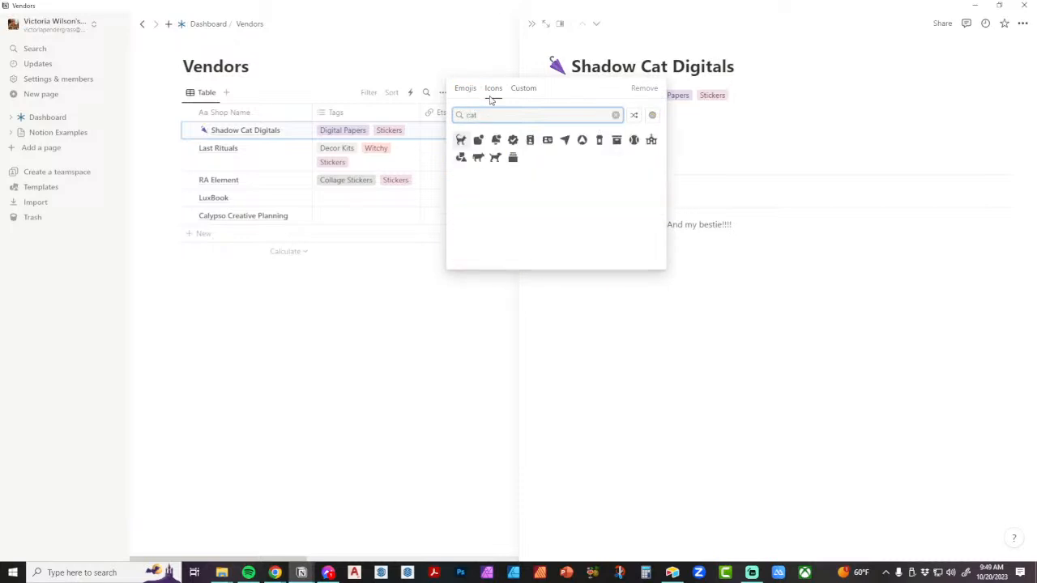
mouse_move(460, 139)
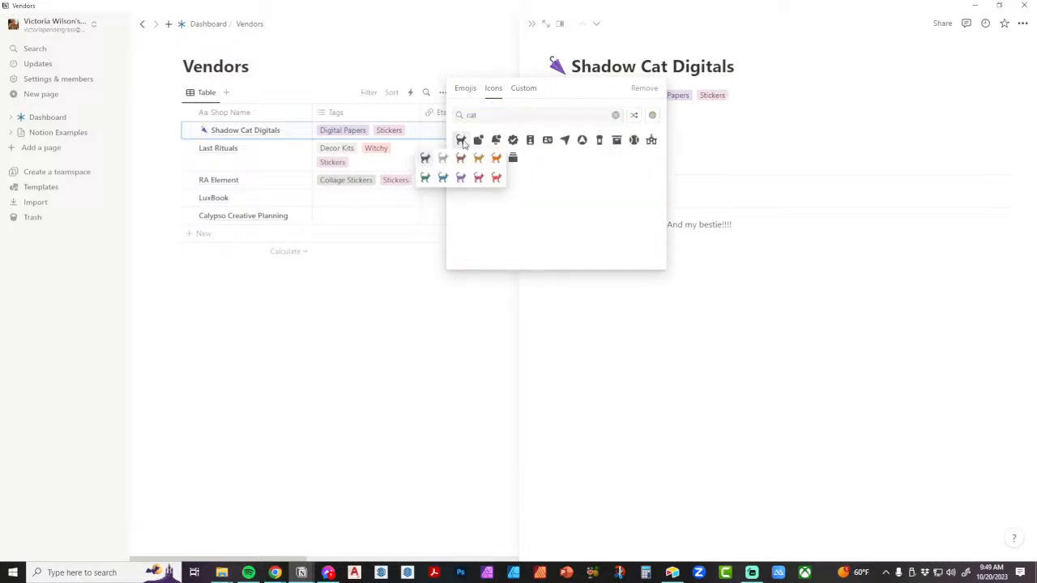
left_click(426, 158)
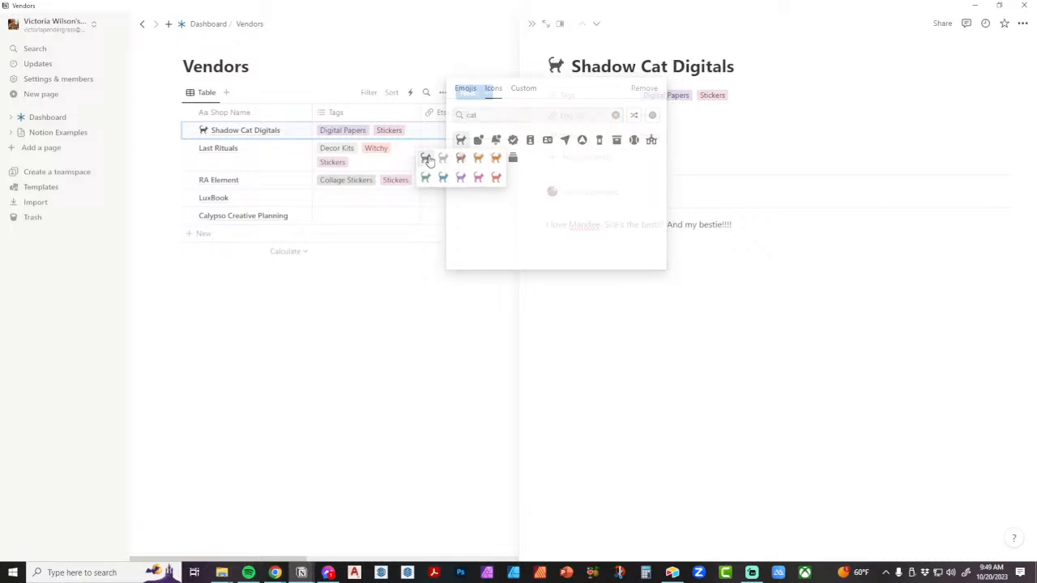
left_click(532, 26)
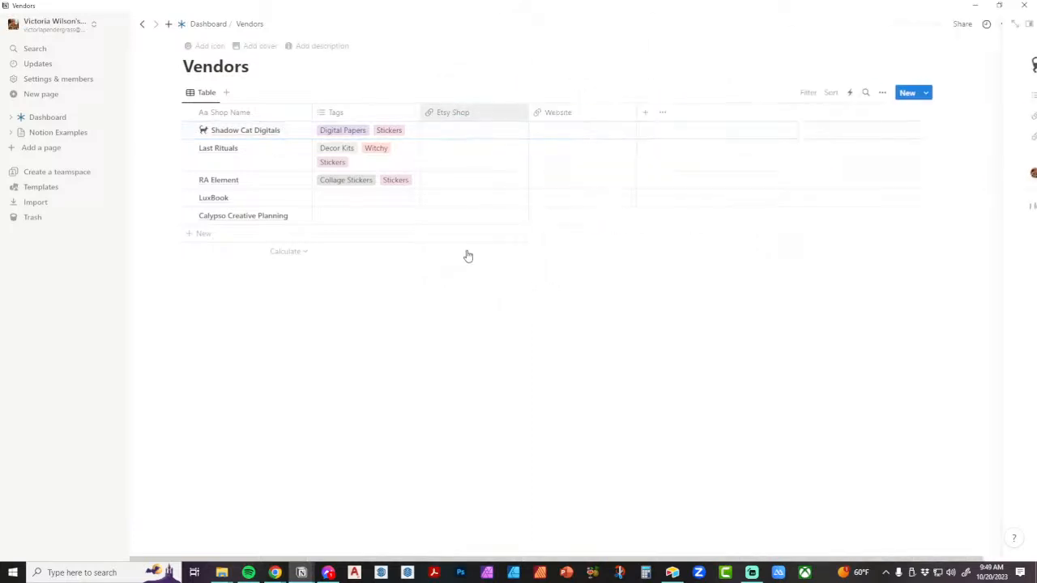
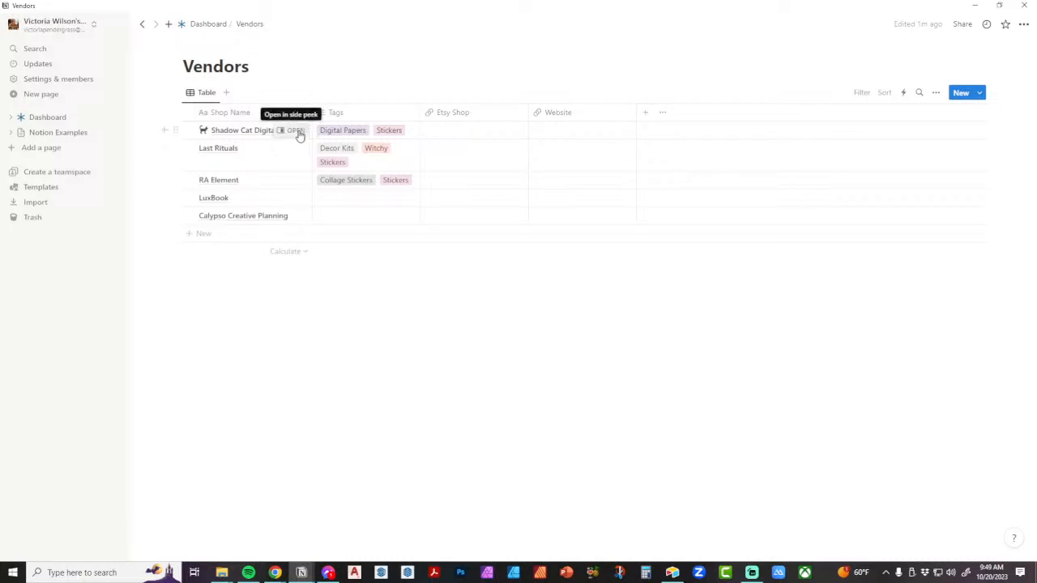
left_click(296, 131)
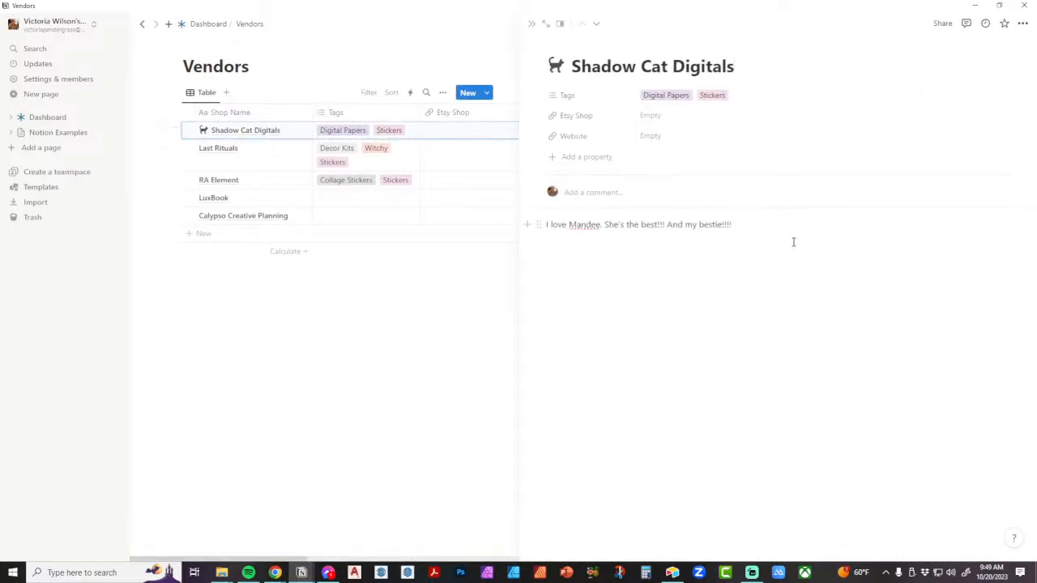
left_click(531, 23)
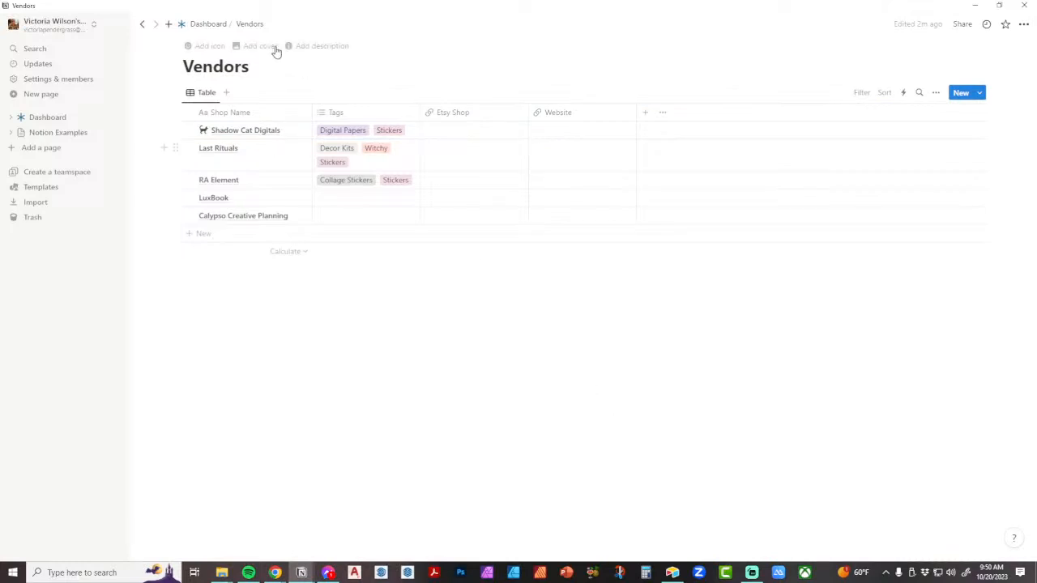
Step: Set the icon of the Vendors page on the Dashboard to the pink storefront
left_click(208, 26)
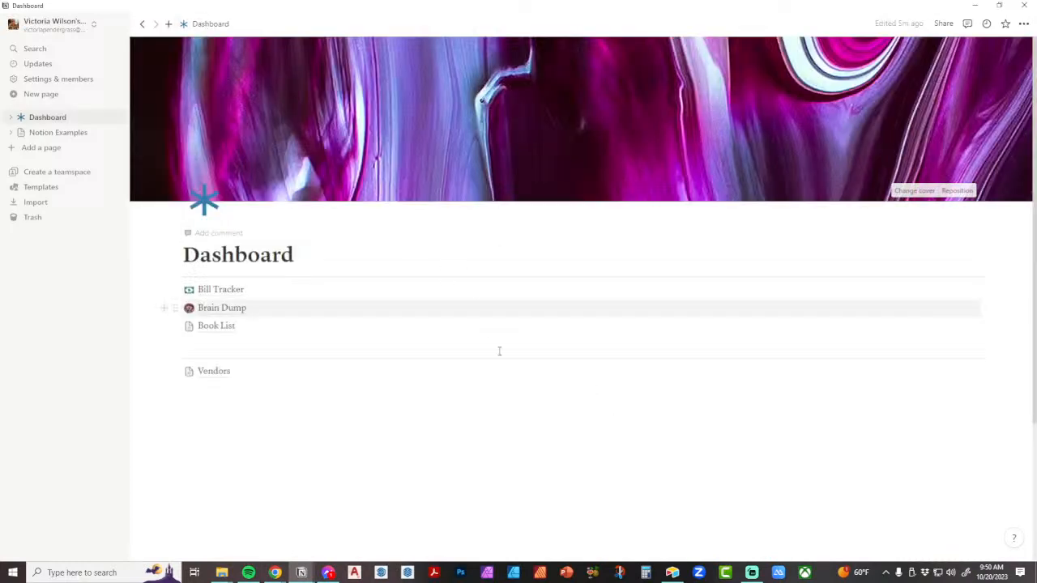
left_click(190, 372)
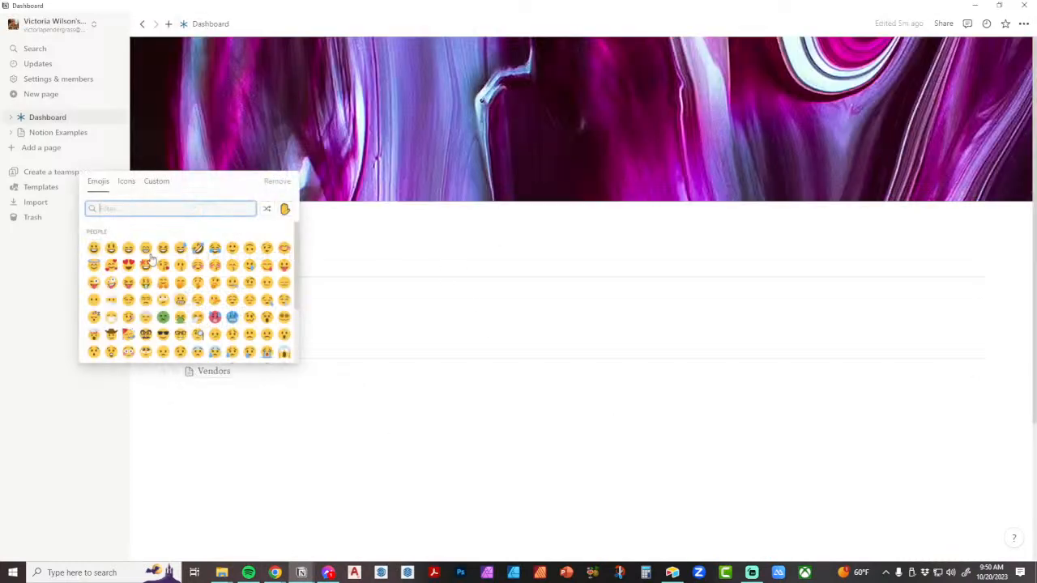
left_click(126, 181)
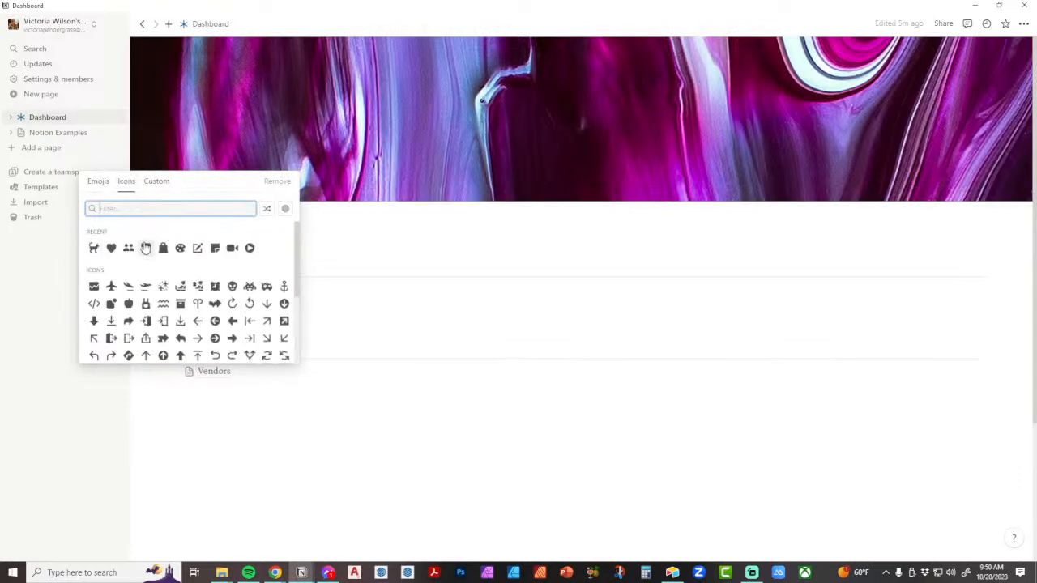
mouse_move(145, 246)
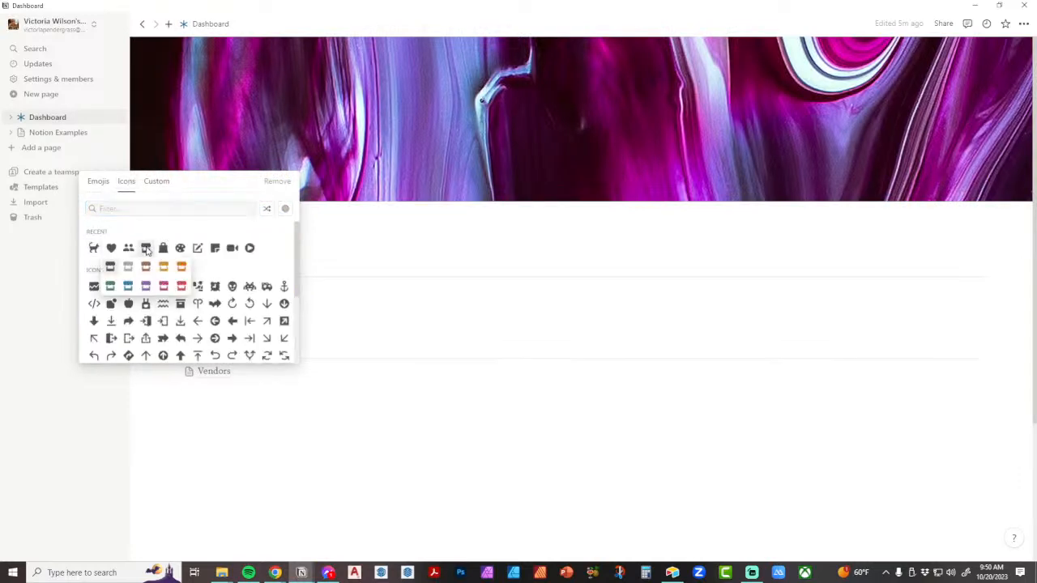
left_click(163, 288)
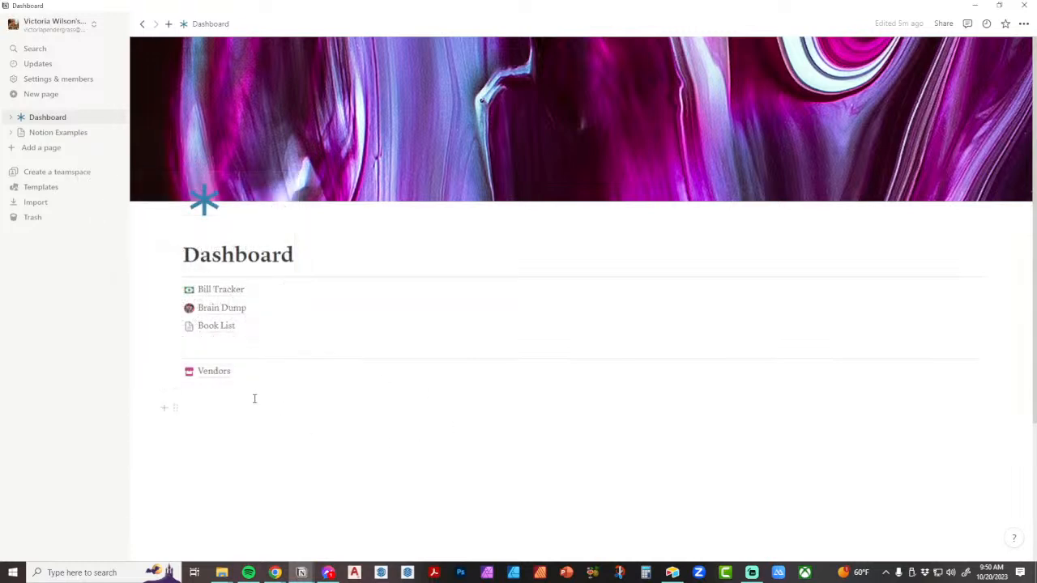
Step: Add a full-page database below Vendors on the Dashboard and title it Products
left_click(165, 388)
left_click(165, 389)
scroll(256, 319, "down", 10)
scroll(256, 319, "down", 10)
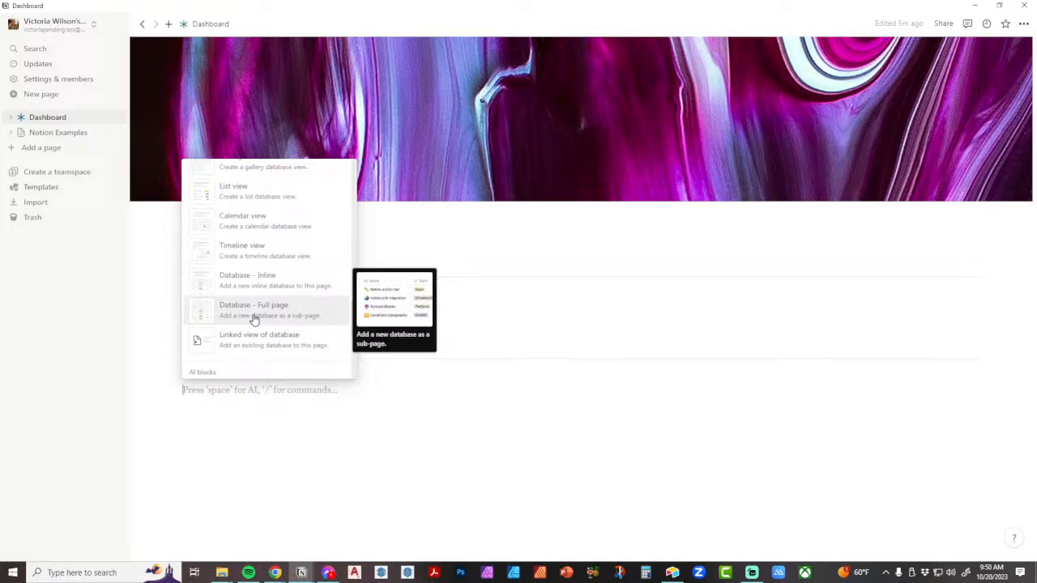
left_click(253, 312)
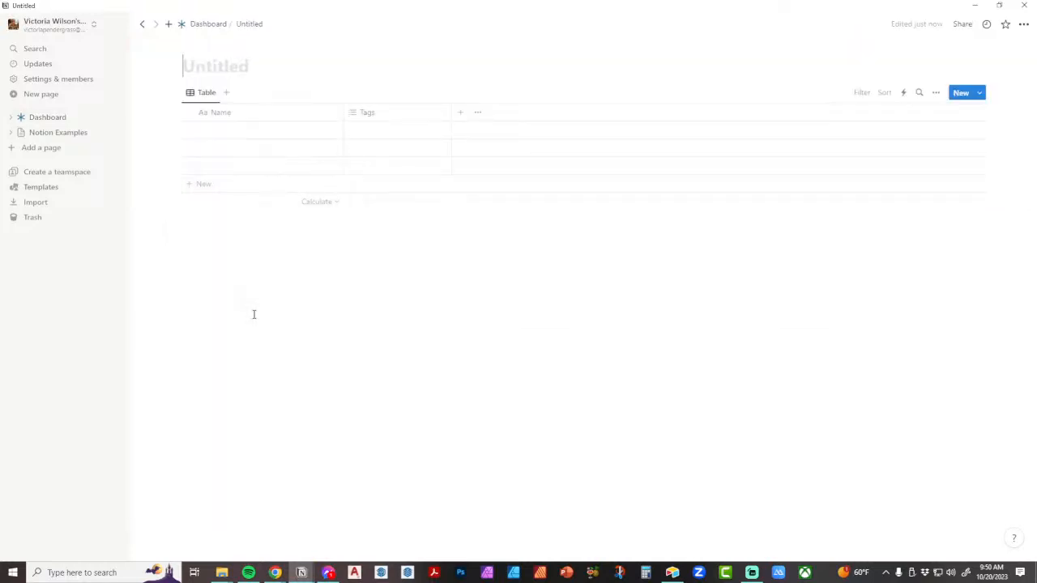
type("Products")
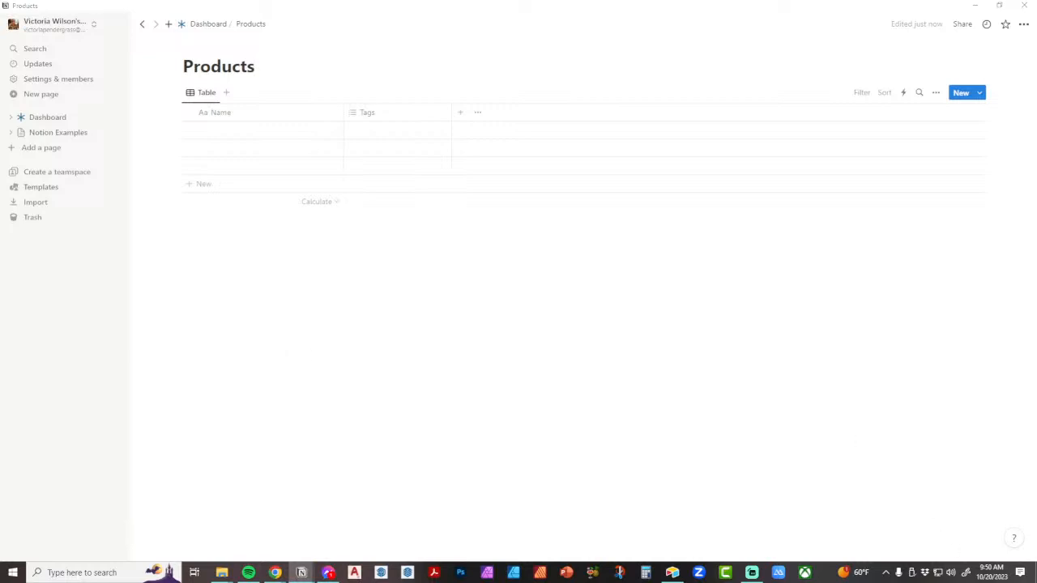
Step: Open the Featured Products from Other Shops database for reference and move its window clear of the Products page
left_click(360, 232)
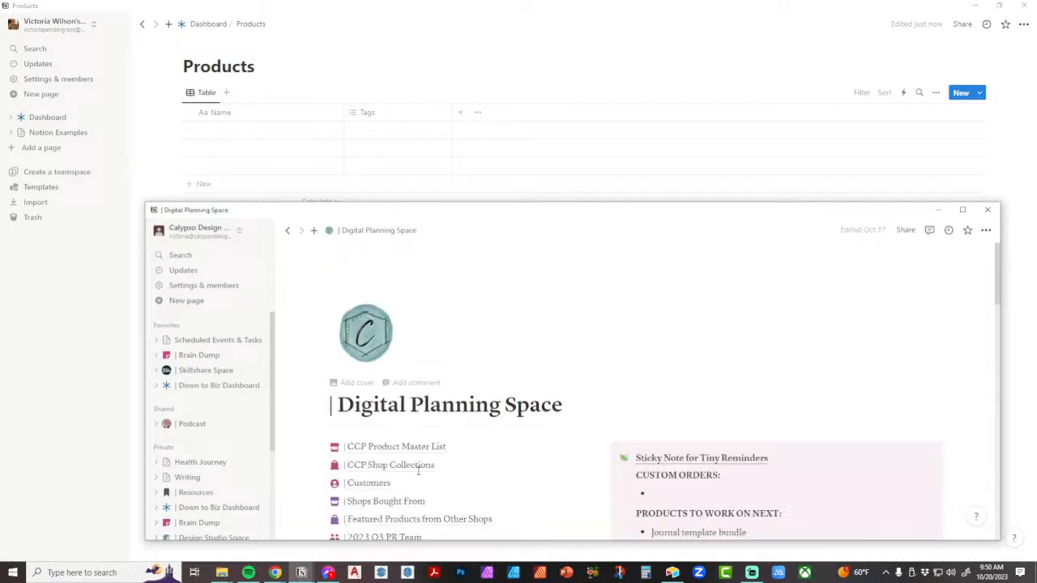
left_click(409, 520)
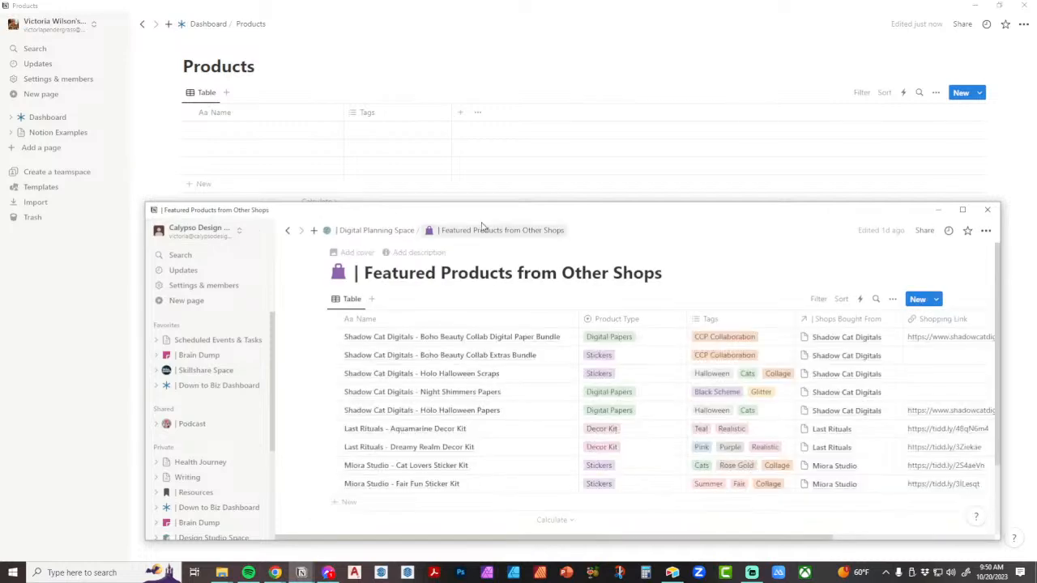
left_click_drag(481, 232, 1036, 174)
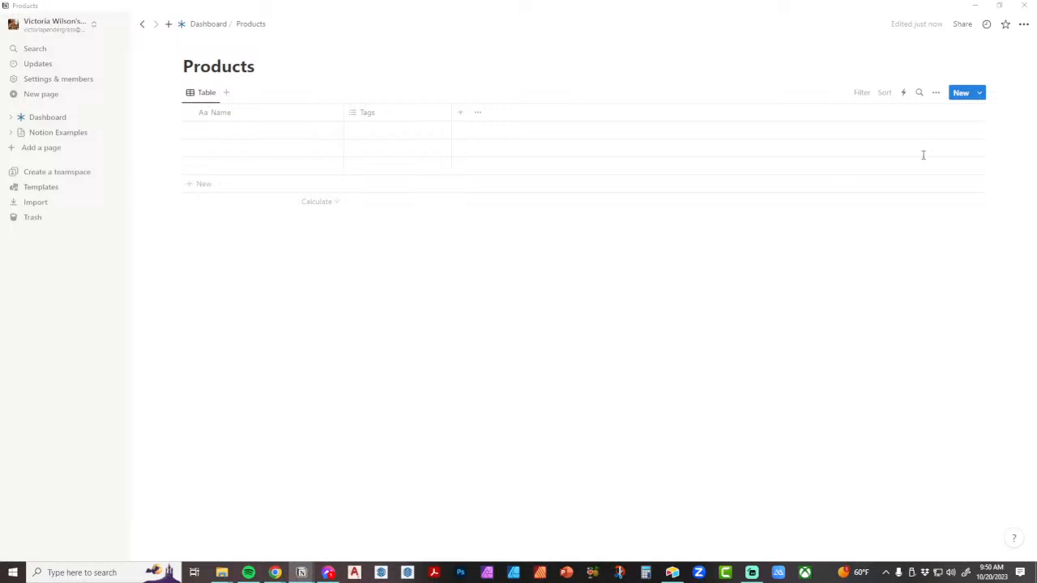
Step: Rename the Name column of the Products table as Product Name
left_click(227, 114)
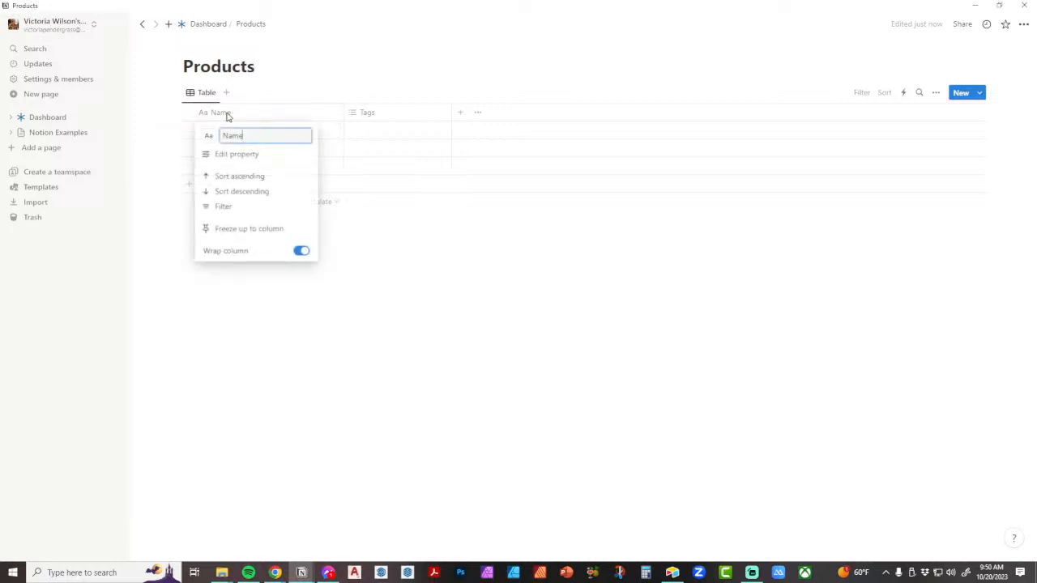
type("Product")
left_click(375, 308)
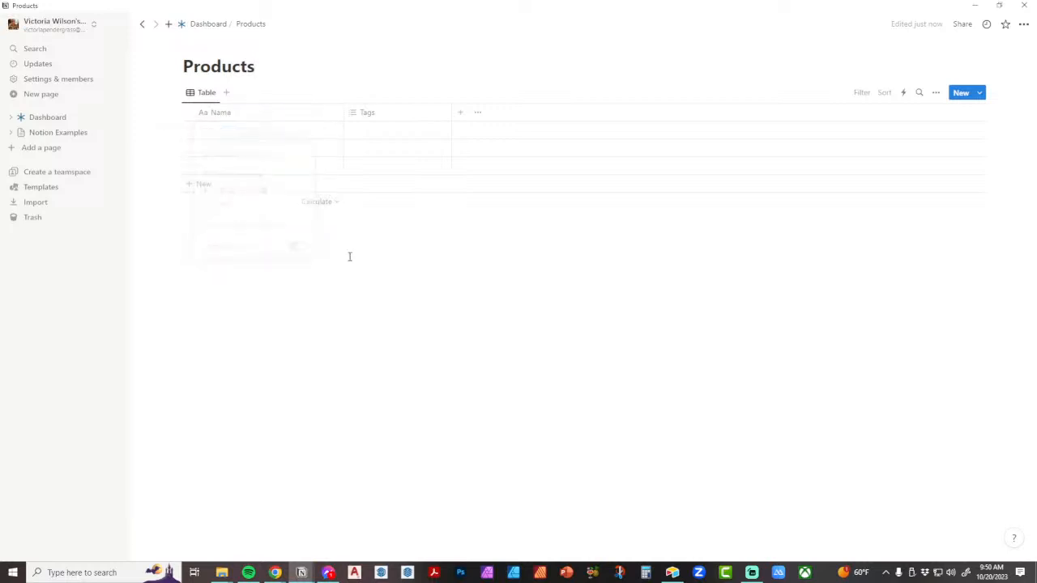
Step: Name the first product Shadow Cat Digitals - Holo Halloween Scraps and widen the Product Name column to fit it on one line
left_click(256, 134)
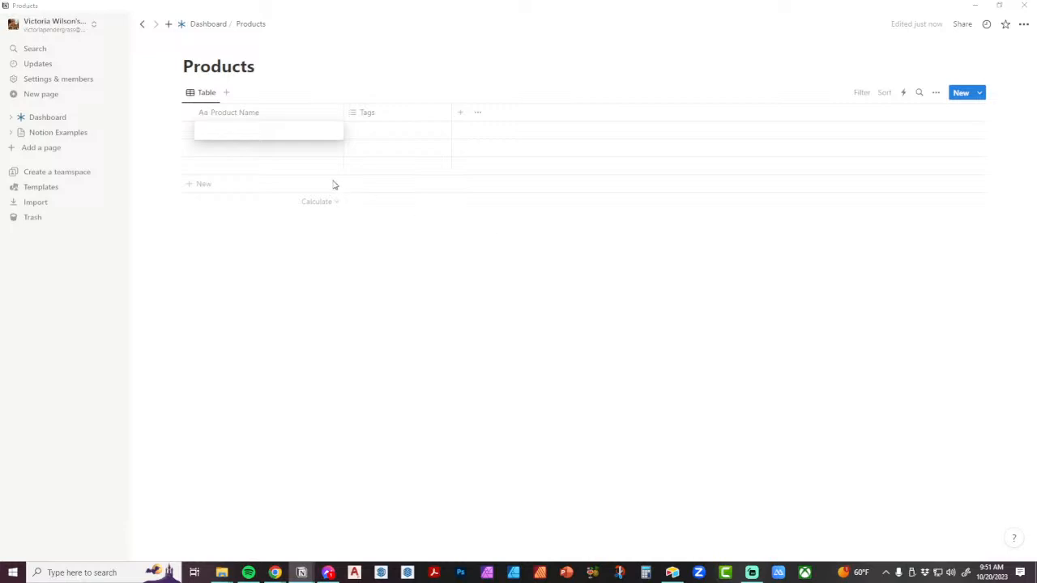
type("Shadow Cat Digitals - Holo Halloween Scraps")
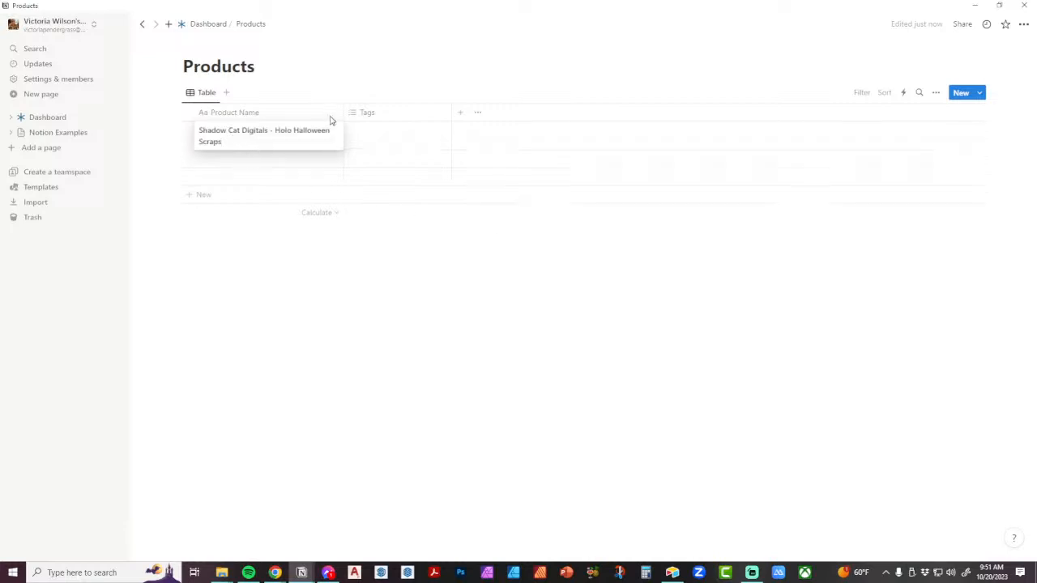
key("Escape")
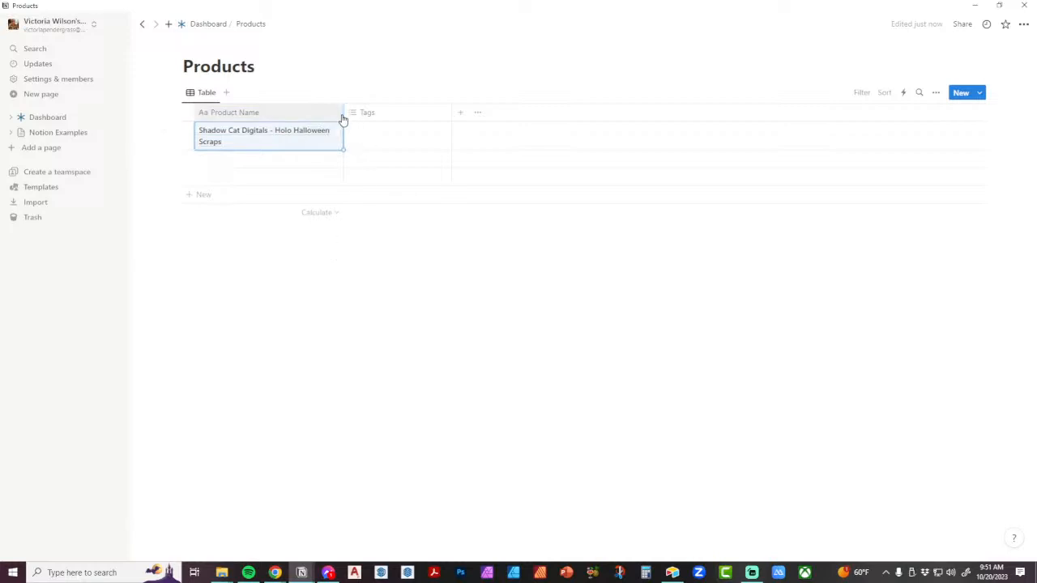
left_click_drag(344, 112, 375, 112)
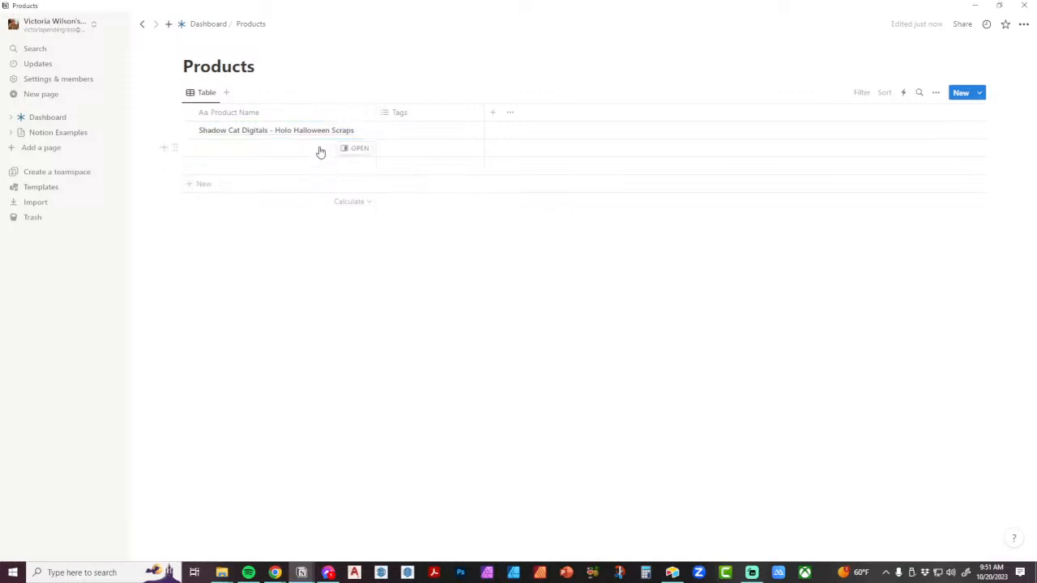
Step: Fill the next two product names with Last Rituals - Aquamarine Decor Kit and RA Element - Serenity Sticker Set
left_click(312, 146)
type("Last Rituals - Aquamarine Decor Kit")
key("Escape")
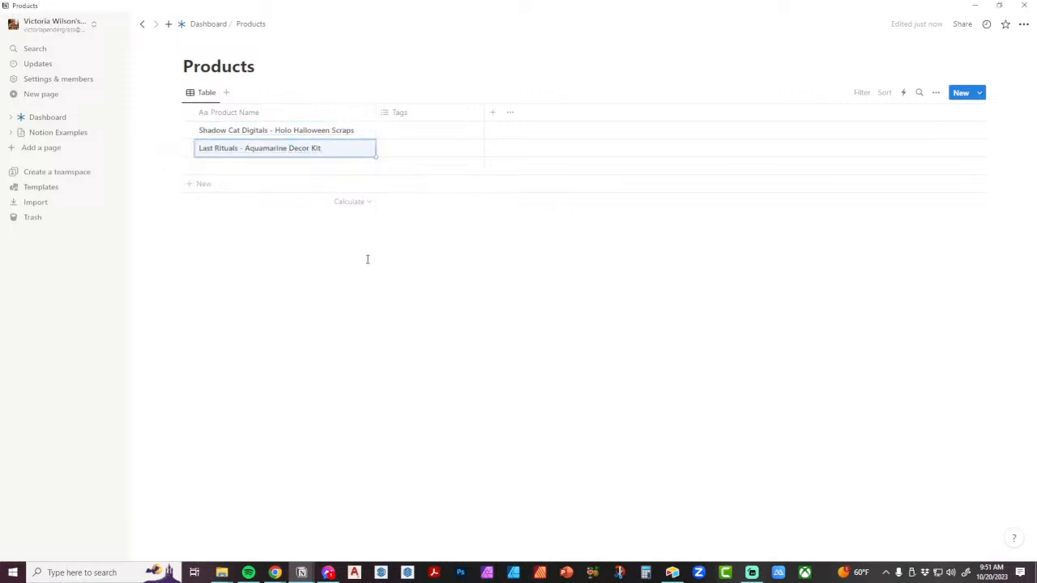
left_click(257, 167)
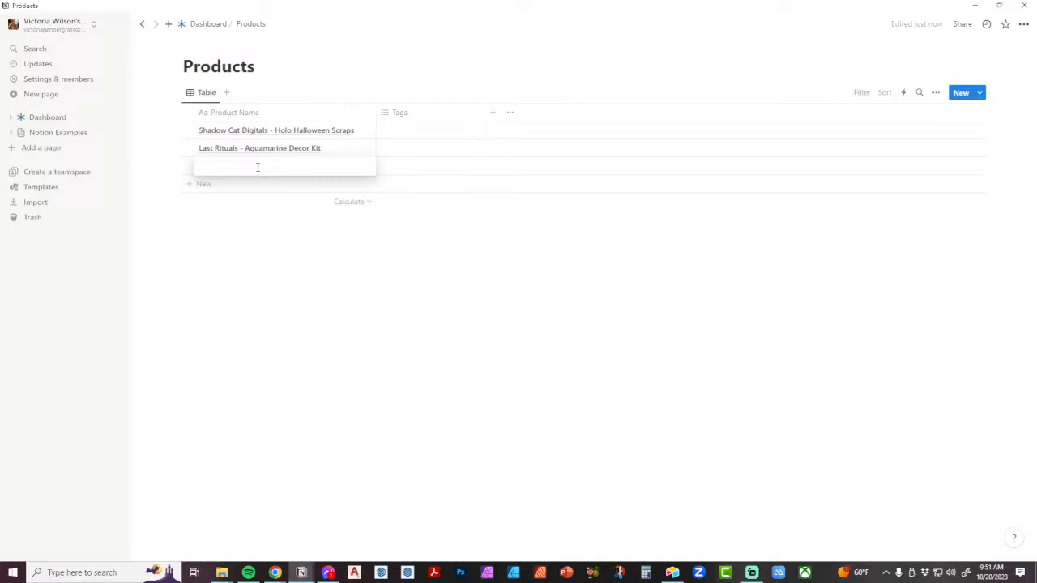
type("RA Element - Serenity Sticker Set")
key("Return")
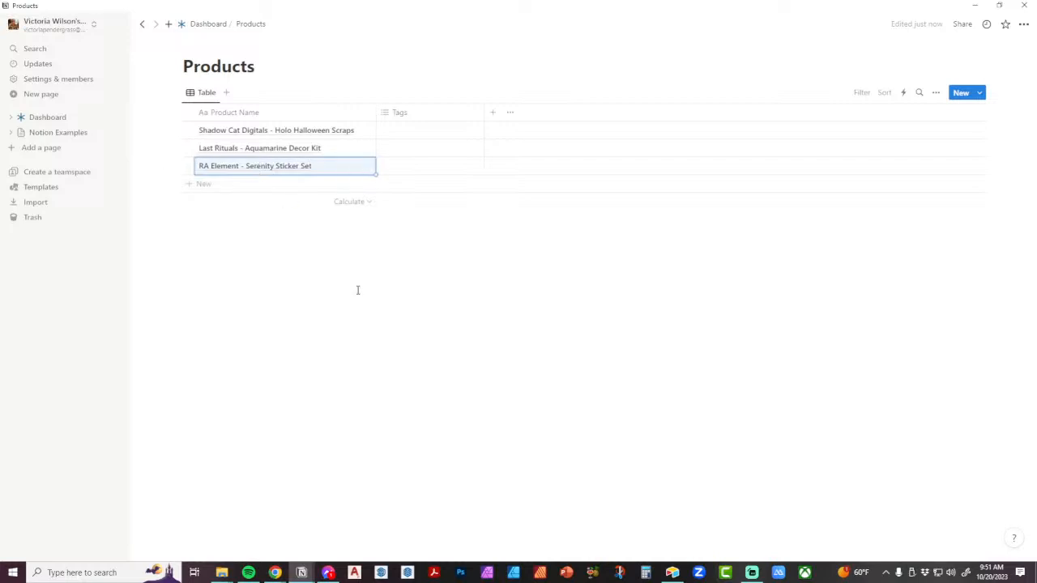
Step: Tag the Holo Halloween Scraps product with new Halloween, Cats and Stickers tags, and widen the Tags column to fit them on one line
left_click(410, 135)
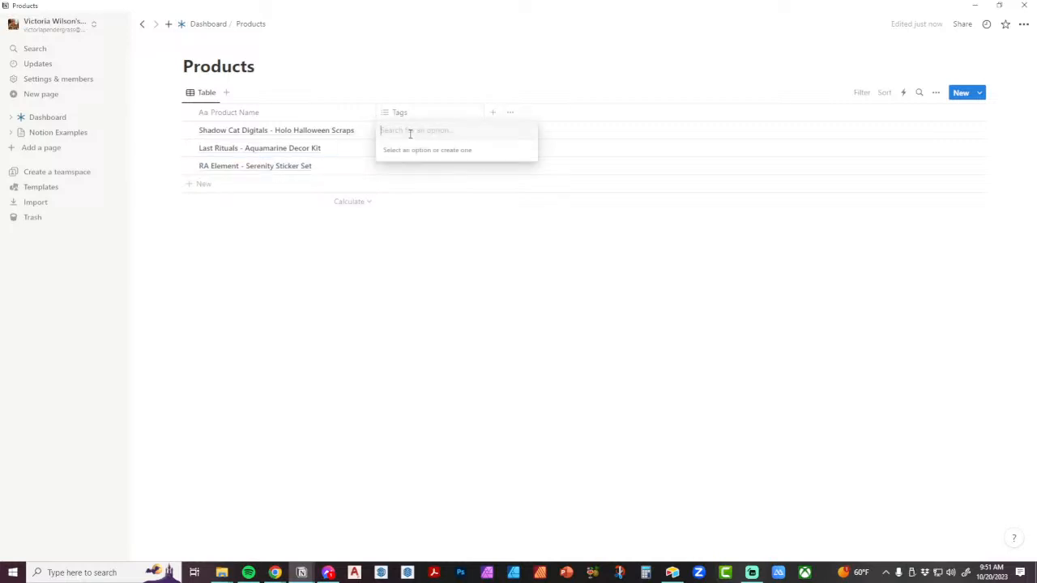
type("Halloween")
key("Return")
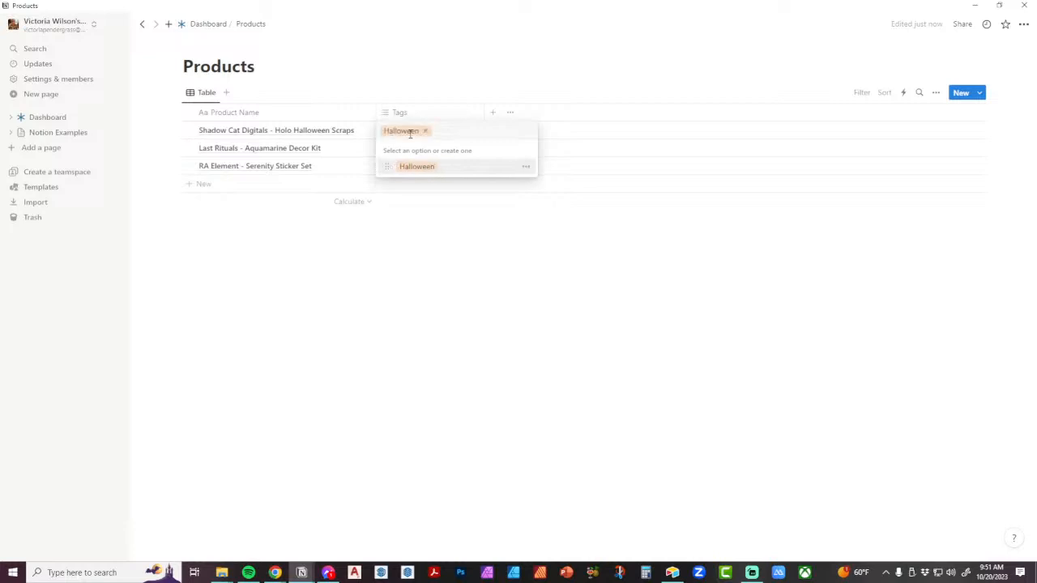
type("Cats")
key("Return")
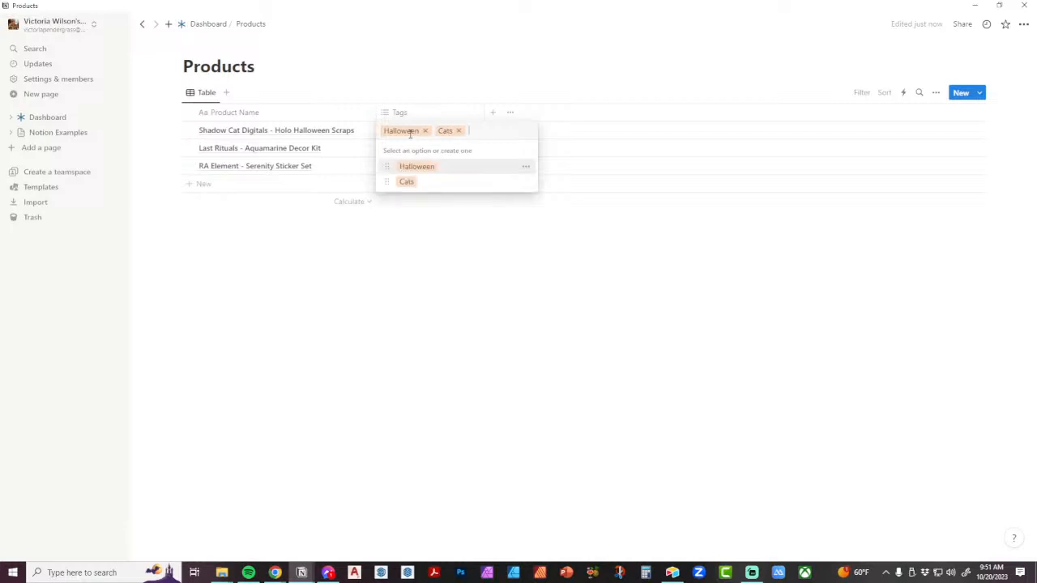
type("Stickers")
key("Return")
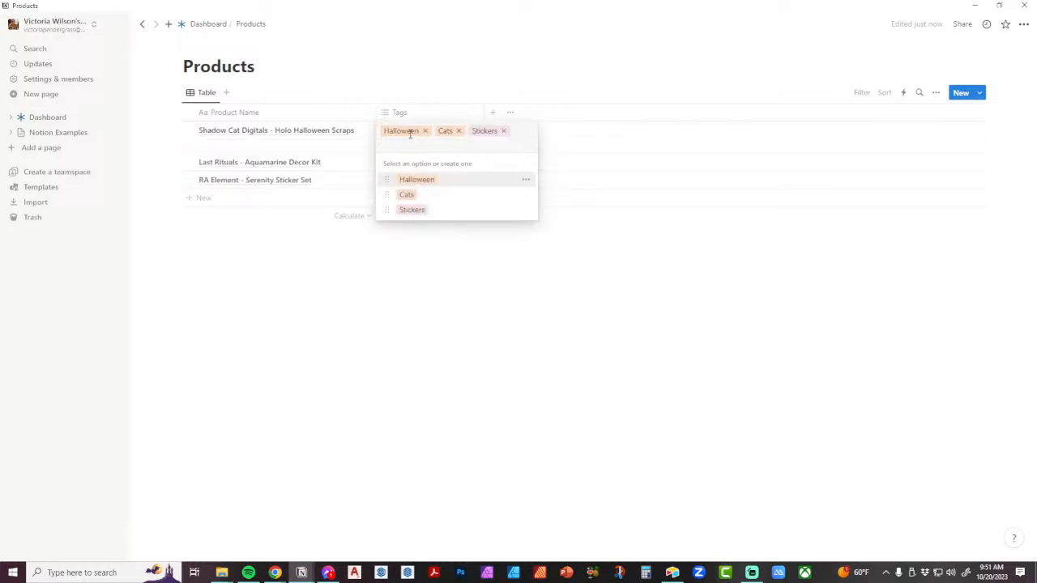
key("Escape")
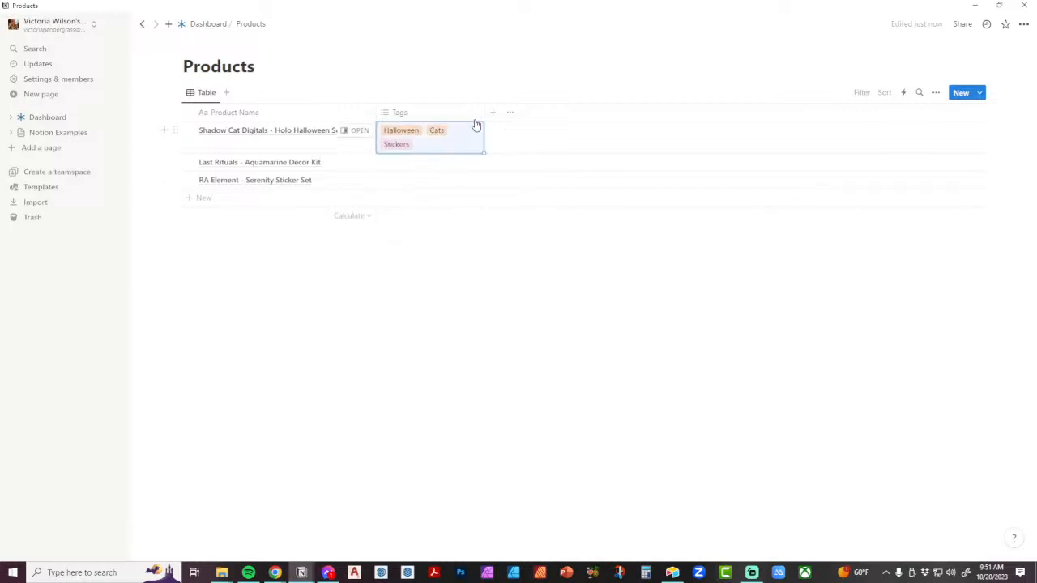
left_click_drag(485, 115, 512, 112)
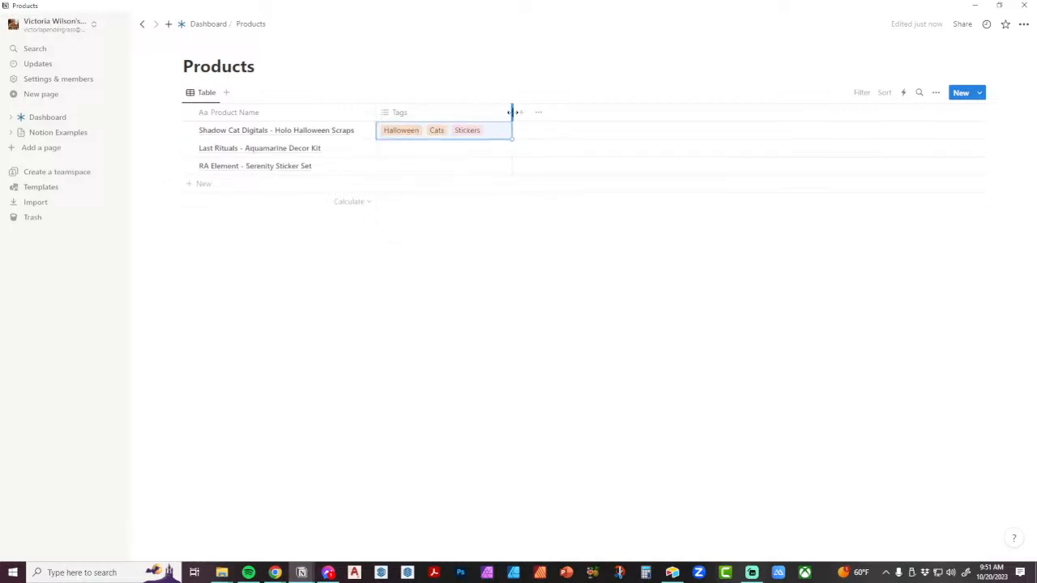
Step: Create the tags Decor and Teal for the Aquamarine Decor Kit product
left_click(418, 148)
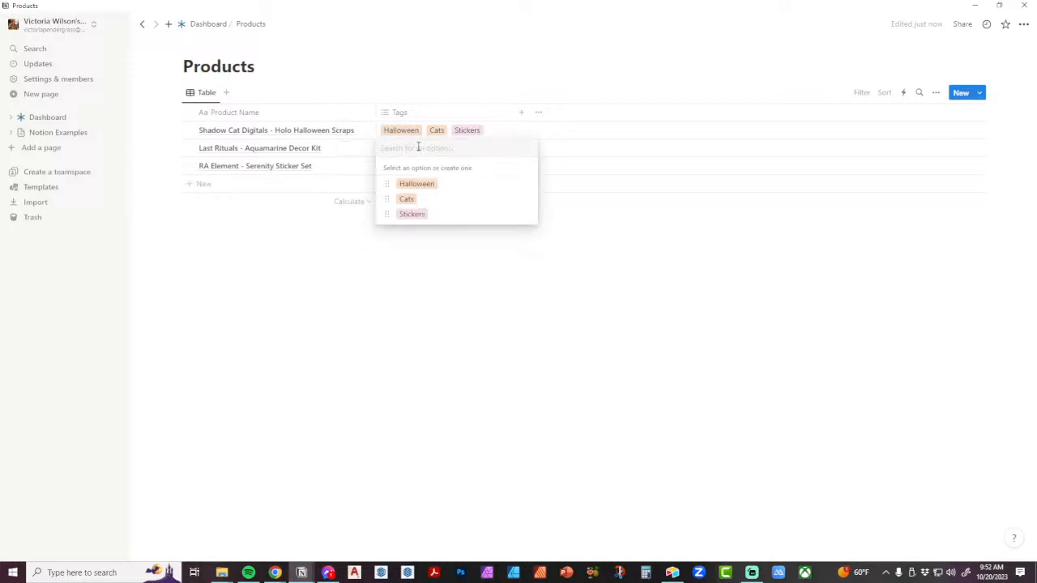
type("Decor")
key("Return")
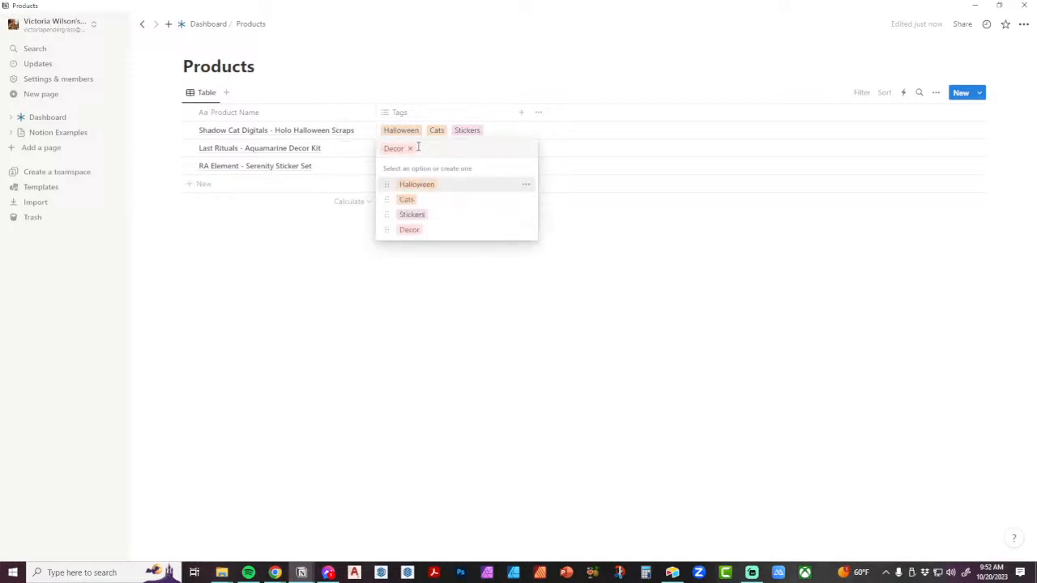
type("Teal")
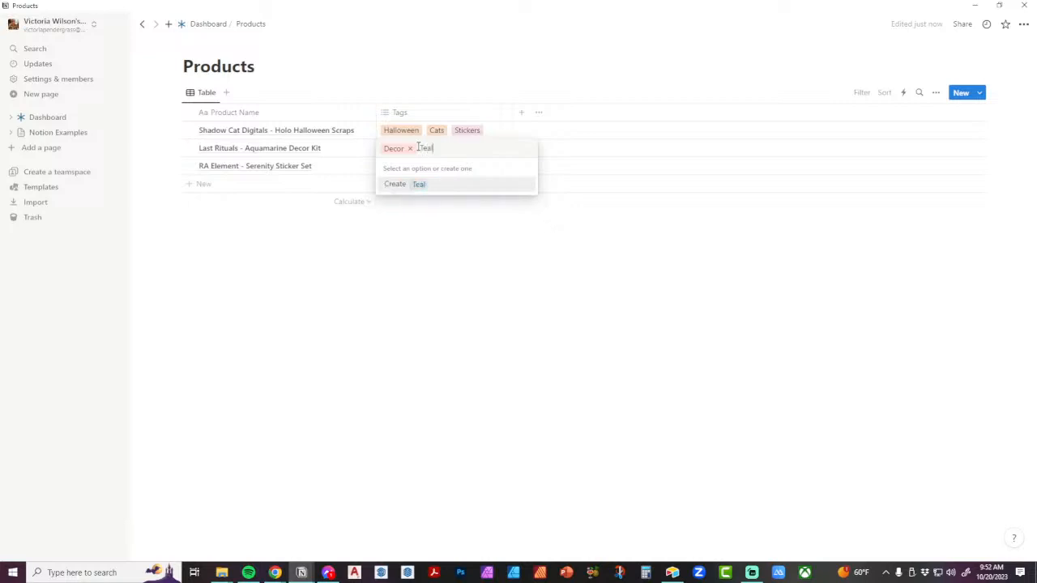
key("Return")
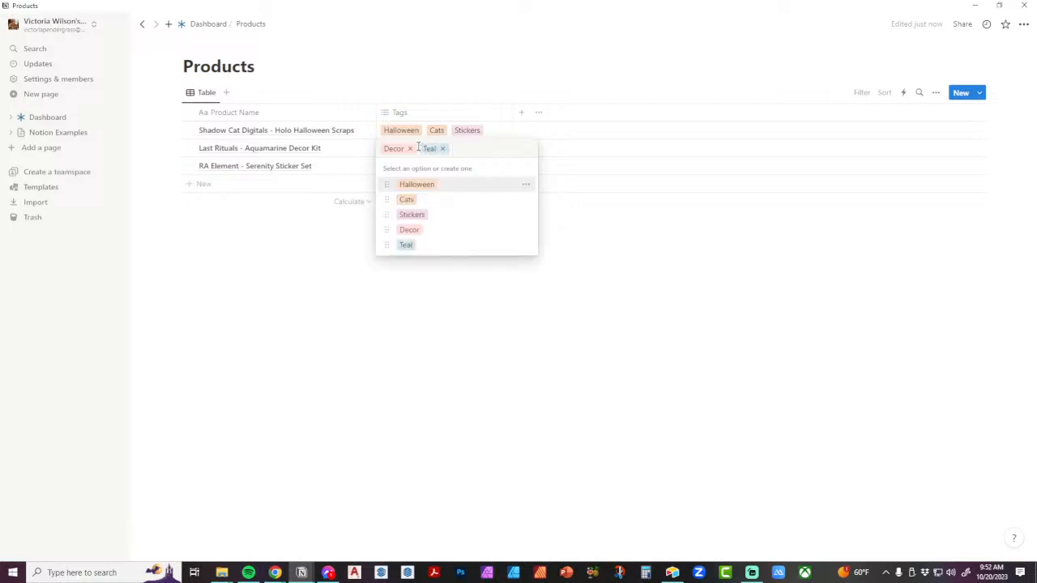
left_click(329, 227)
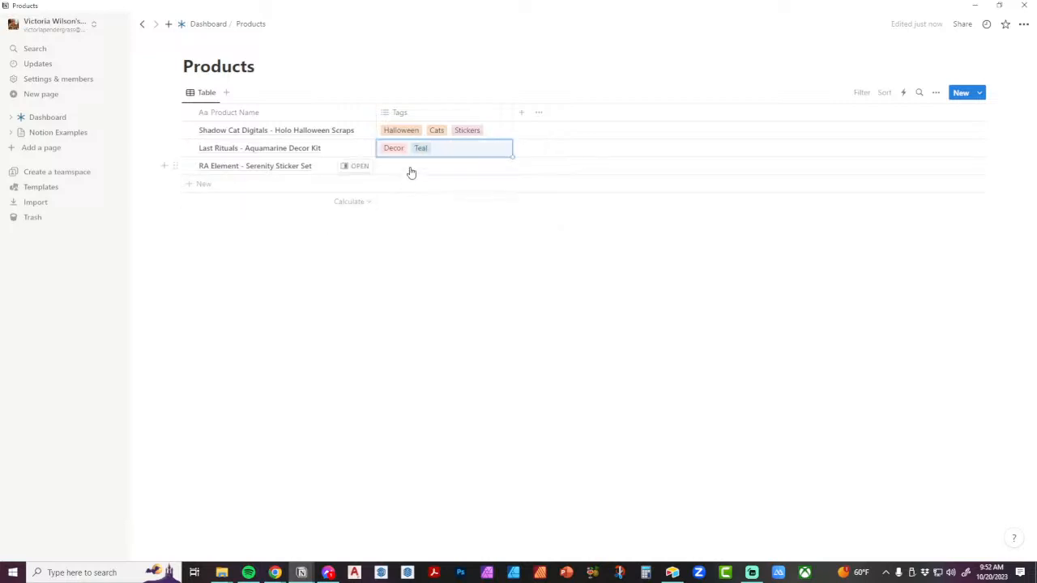
Step: Tag the Serenity Sticker Set product with the existing Stickers tag and a new Collage Stickers tag
left_click(409, 165)
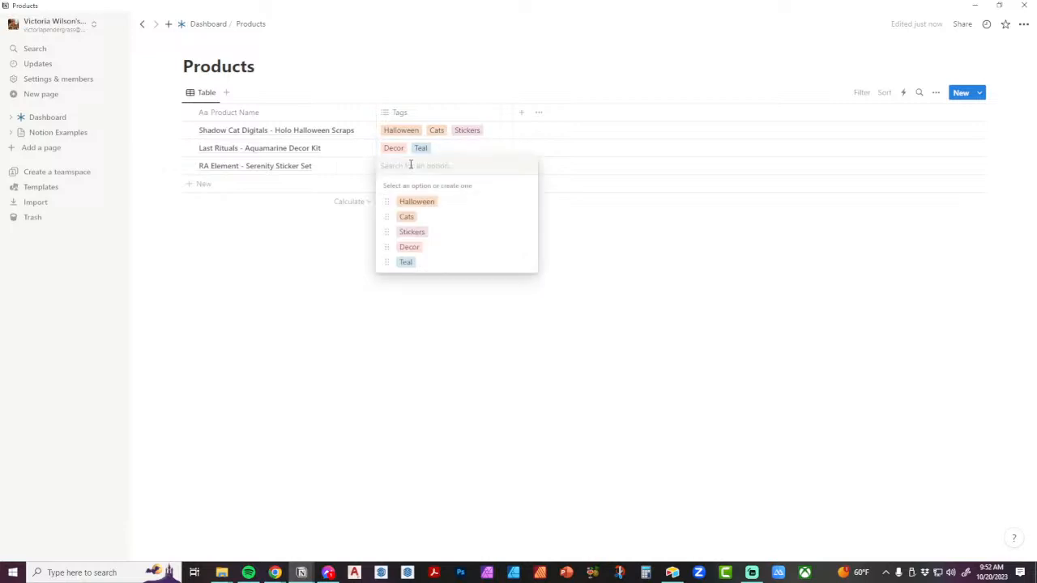
left_click(411, 233)
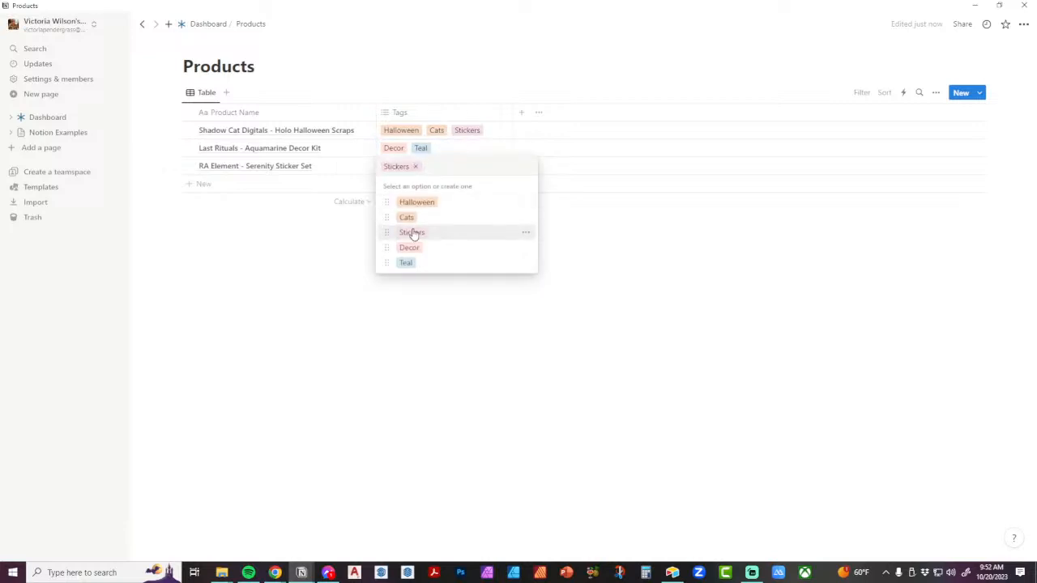
type("Collage Stickers")
key("Return")
key("Escape")
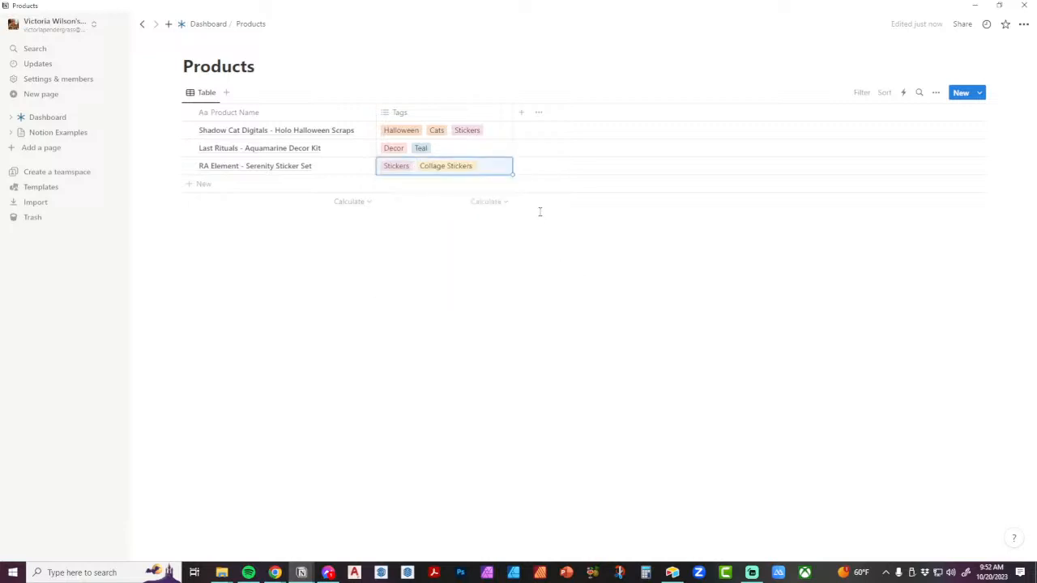
Step: Add a Select property named Product Type to the Products table
left_click(520, 115)
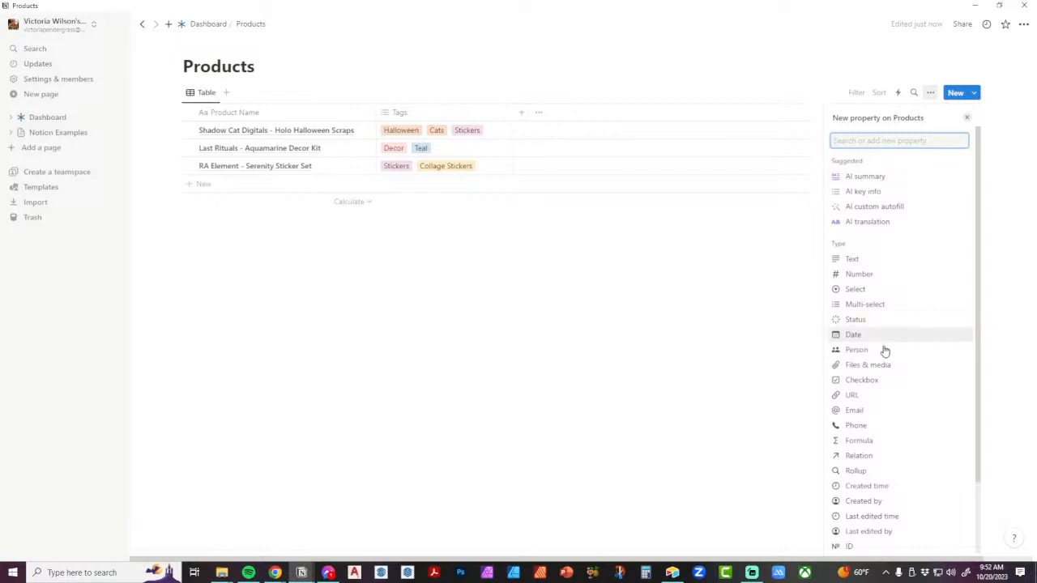
left_click(868, 294)
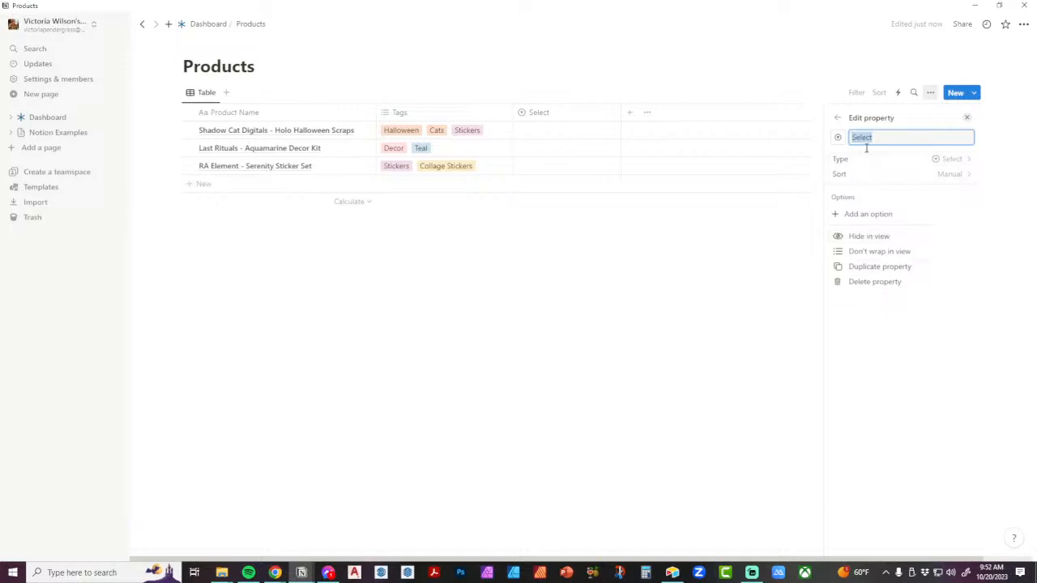
type("Product Type")
Step: Create the Product Type options Digital Papers, Stickers, Decor Kits, Planners and Templates
left_click(882, 213)
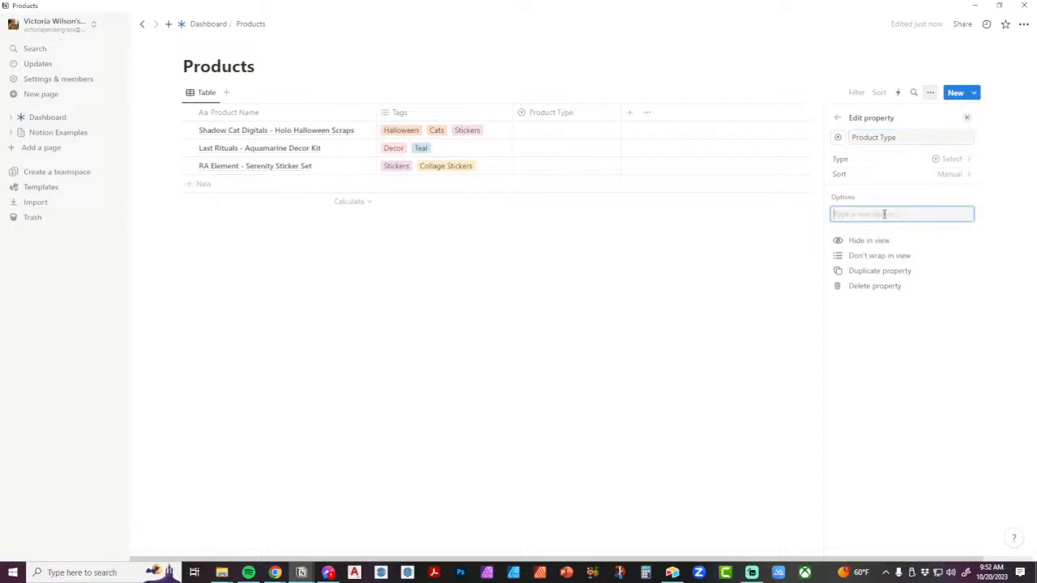
type("Digital Papers")
key("Return")
type("Stickers")
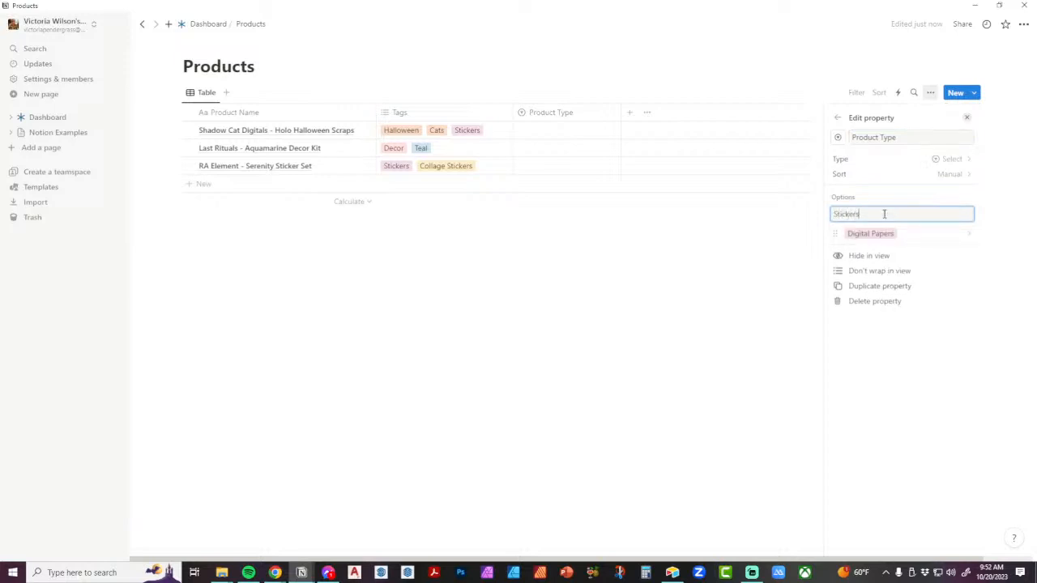
key("Return")
type("Decor Kits")
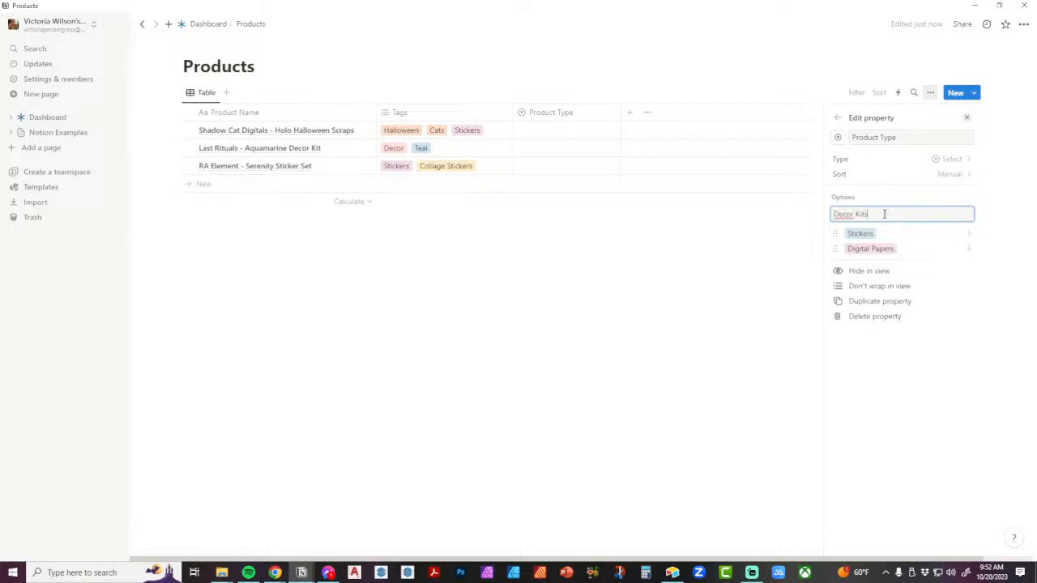
key("Return")
type("Planners")
key("Return")
type("Templates")
key("Return")
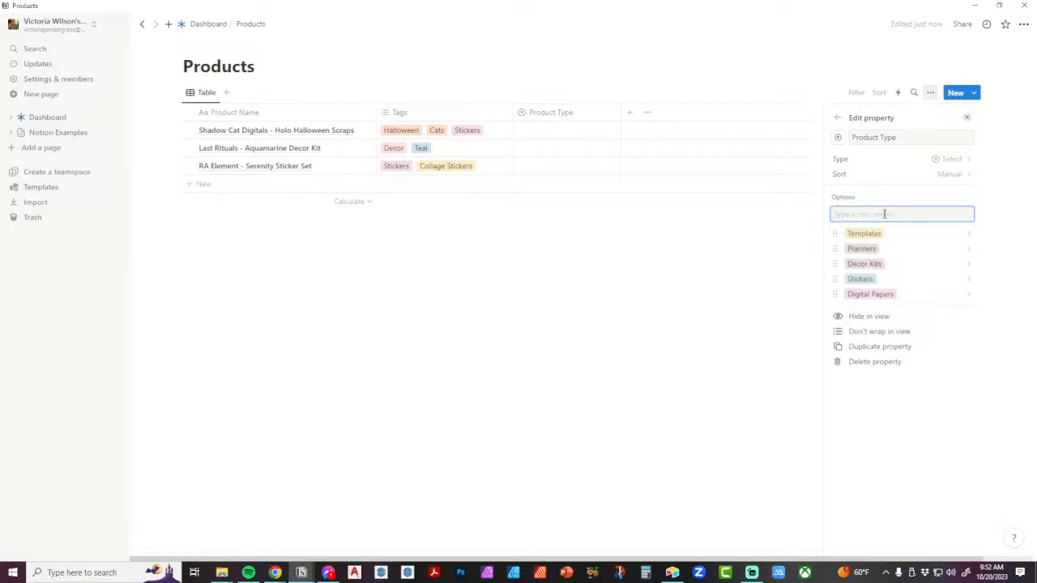
left_click(763, 296)
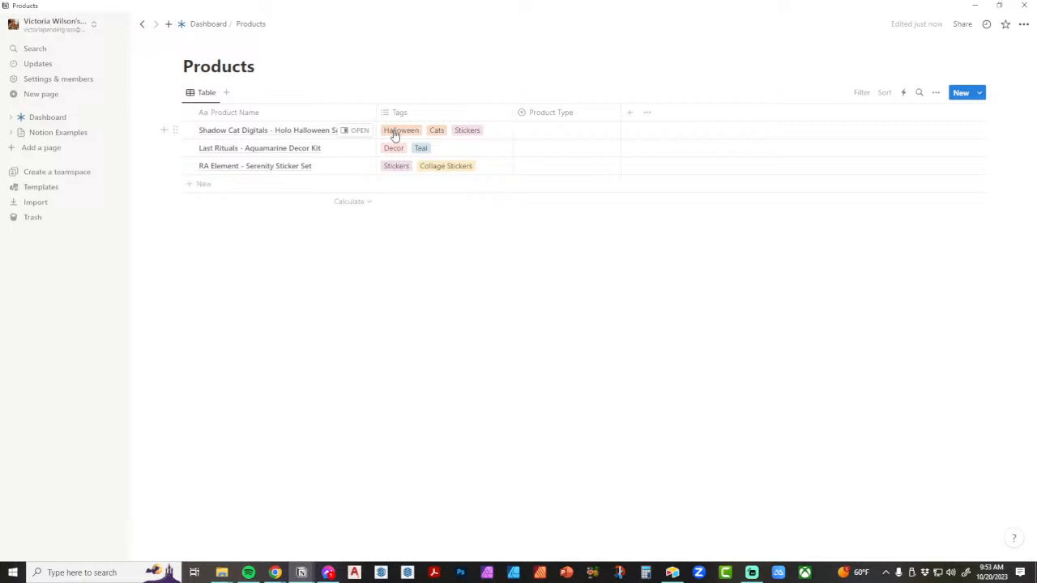
Step: Set the Product Type to Stickers for Holo Halloween Scraps and Serenity Sticker Set, and to Decor Kits for Aquamarine Decor Kit
left_click(531, 131)
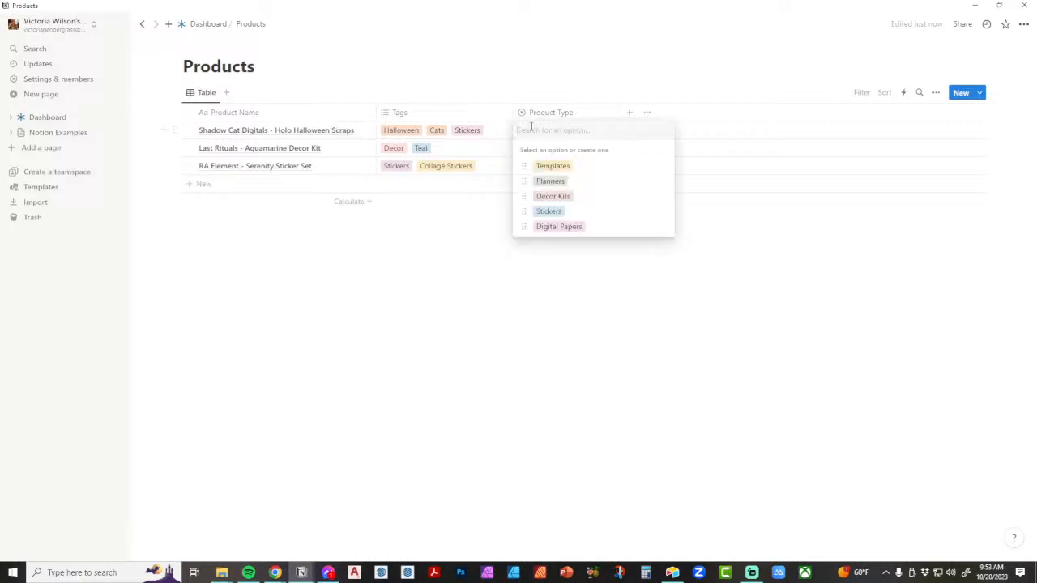
left_click(551, 212)
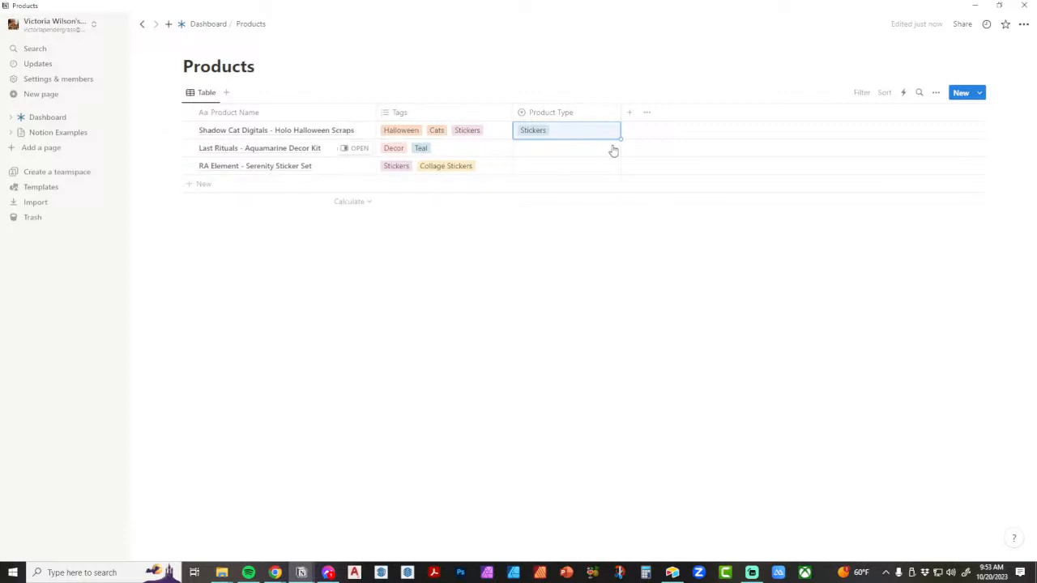
left_click(553, 148)
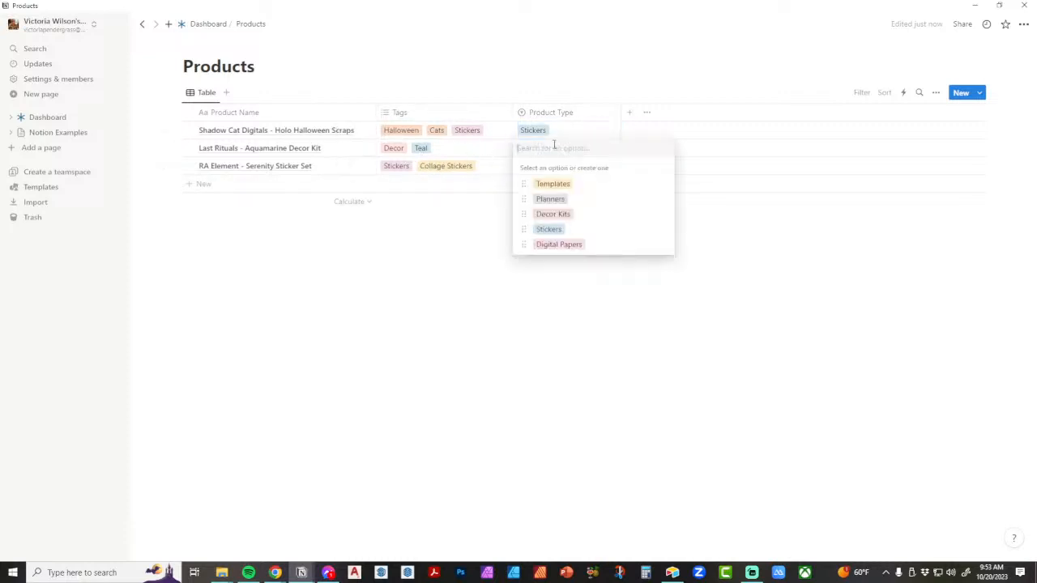
left_click(558, 214)
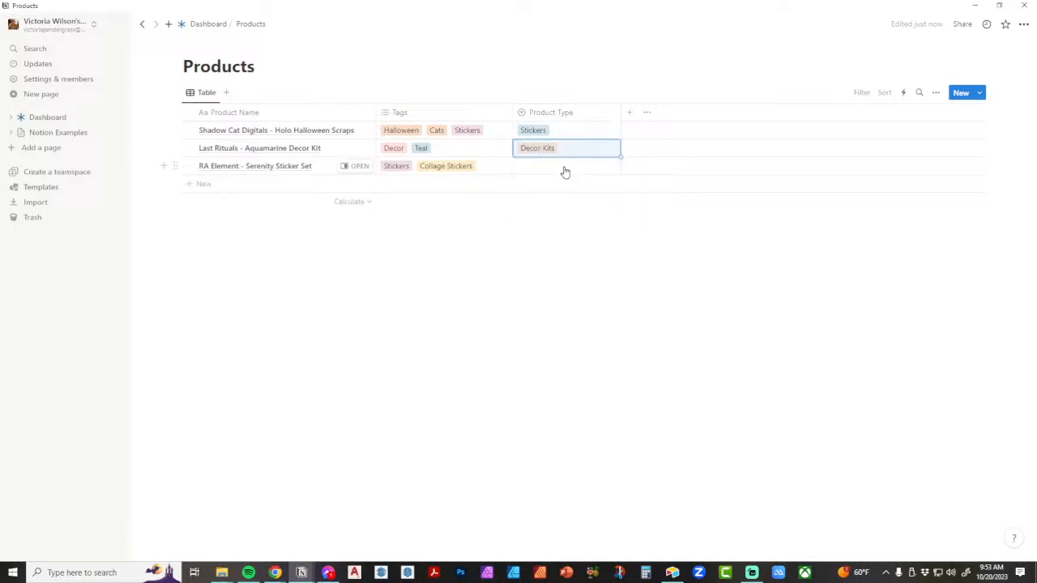
left_click(564, 166)
left_click(548, 247)
left_click(701, 243)
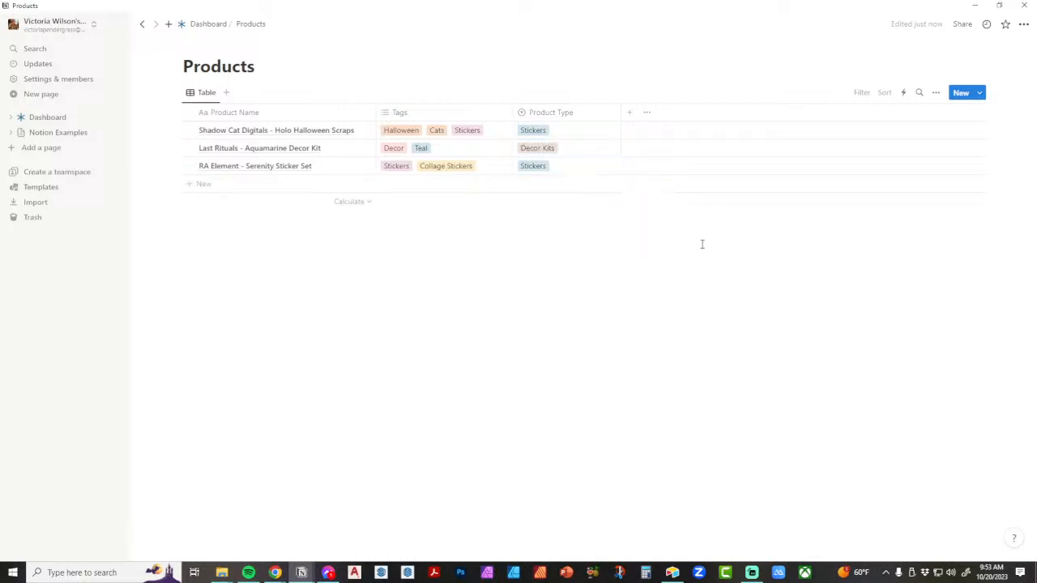
Step: Add a two-way Relation property linking the Products table to the Vendors database, shown on Vendors as Products
left_click(631, 114)
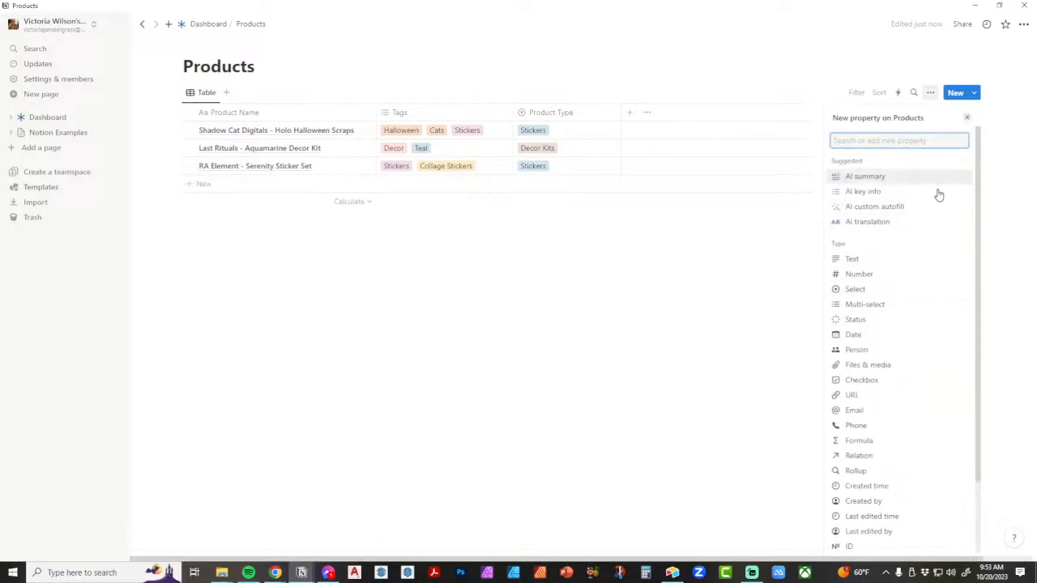
left_click(848, 457)
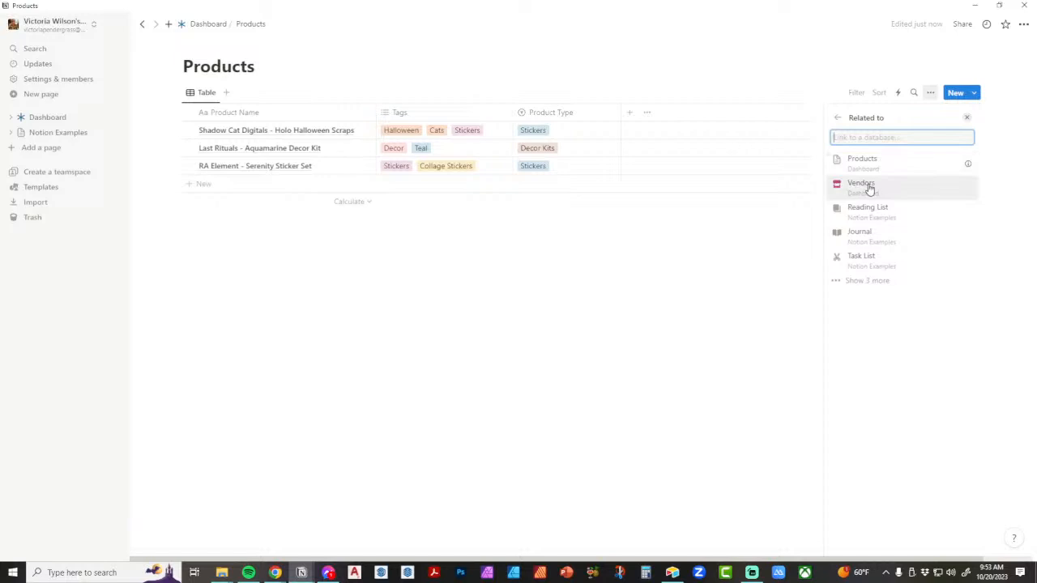
type("ven")
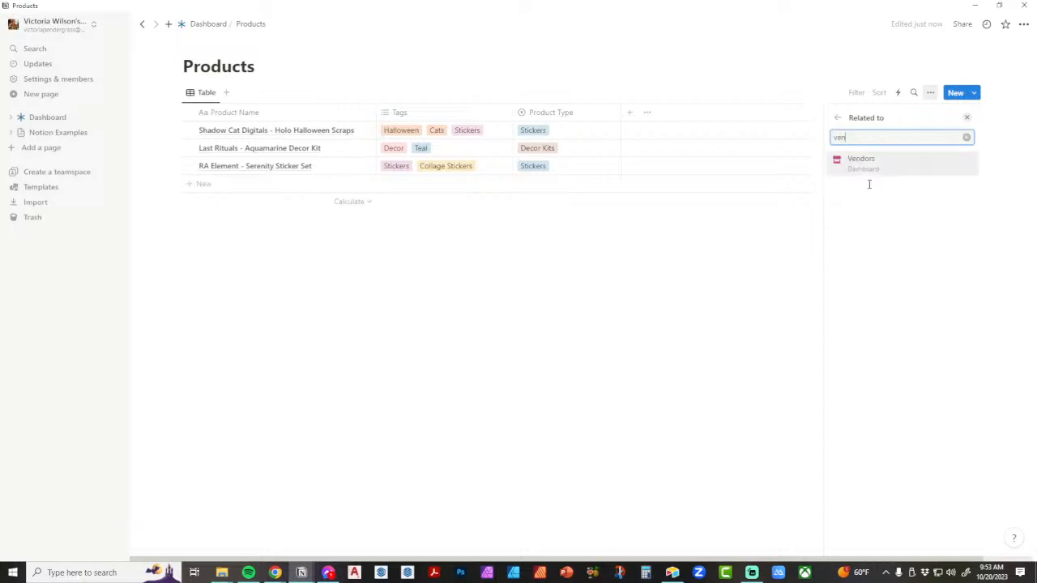
left_click(868, 168)
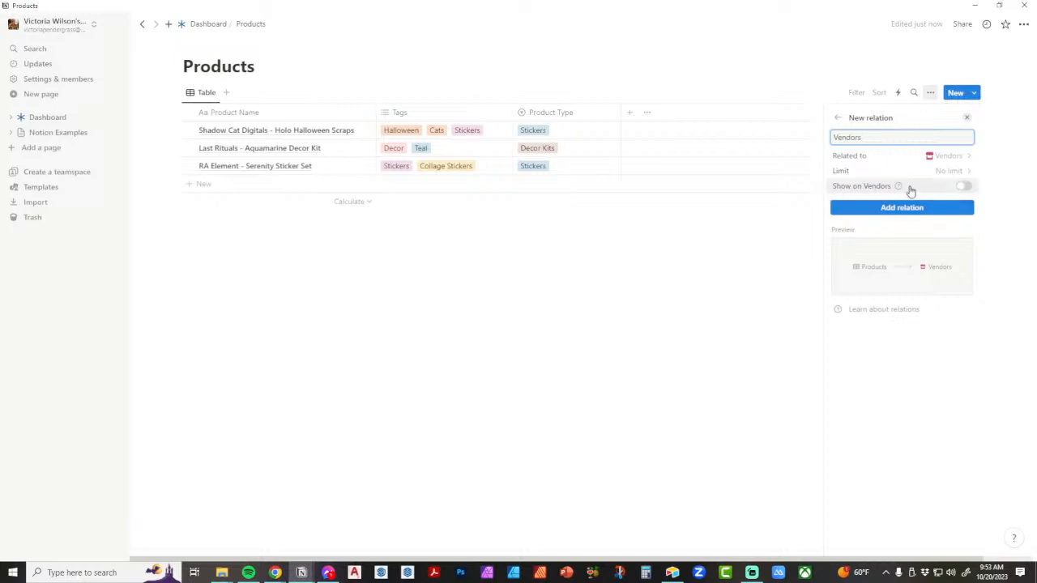
left_click(963, 186)
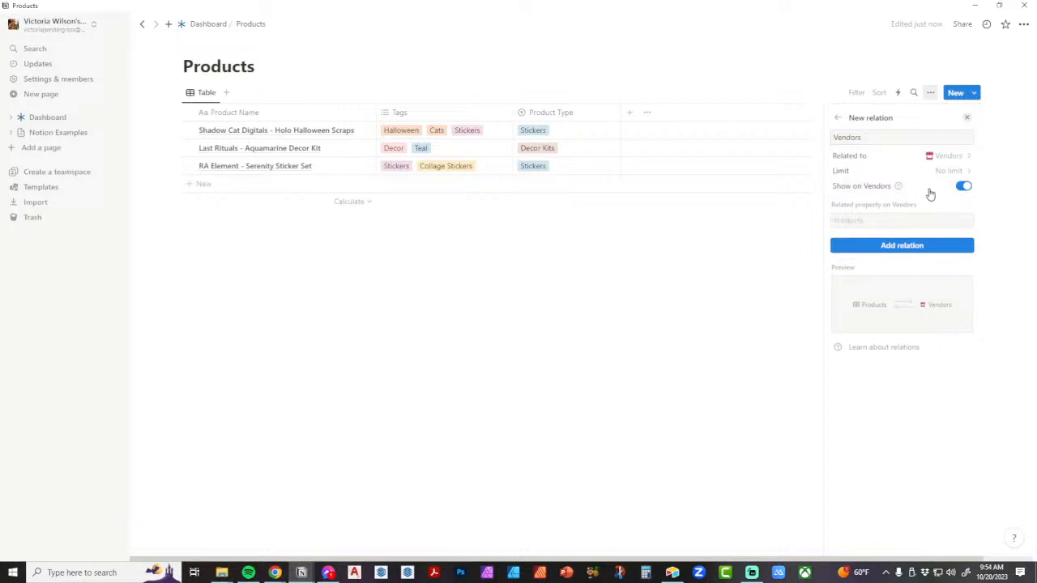
left_click(941, 248)
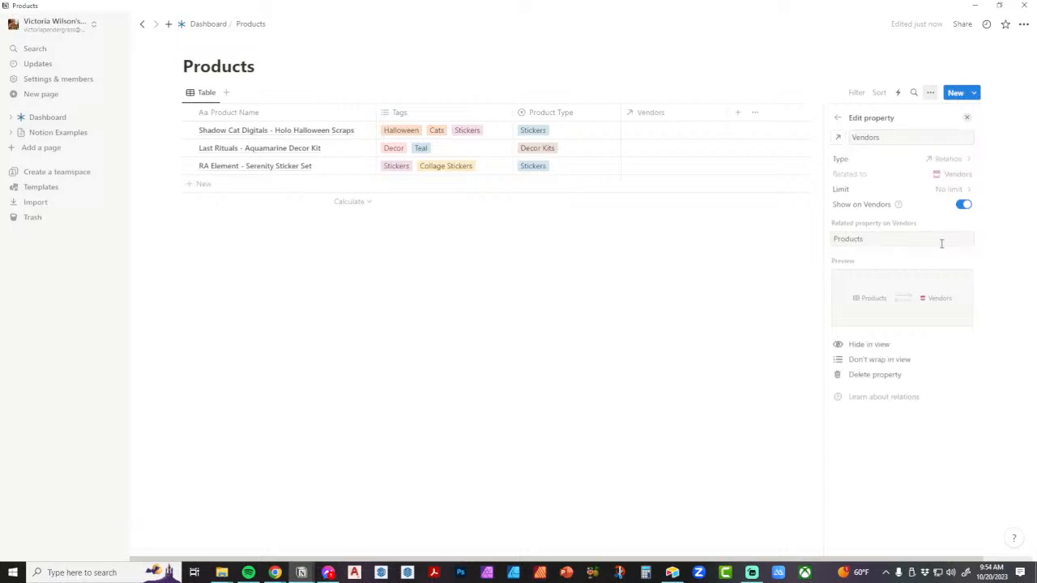
Step: Link Holo Halloween Scraps to vendor Shadow Cat Digitals, Aquamarine Decor Kit to Last Rituals, and Serenity Sticker Set to RA Element
left_click(640, 131)
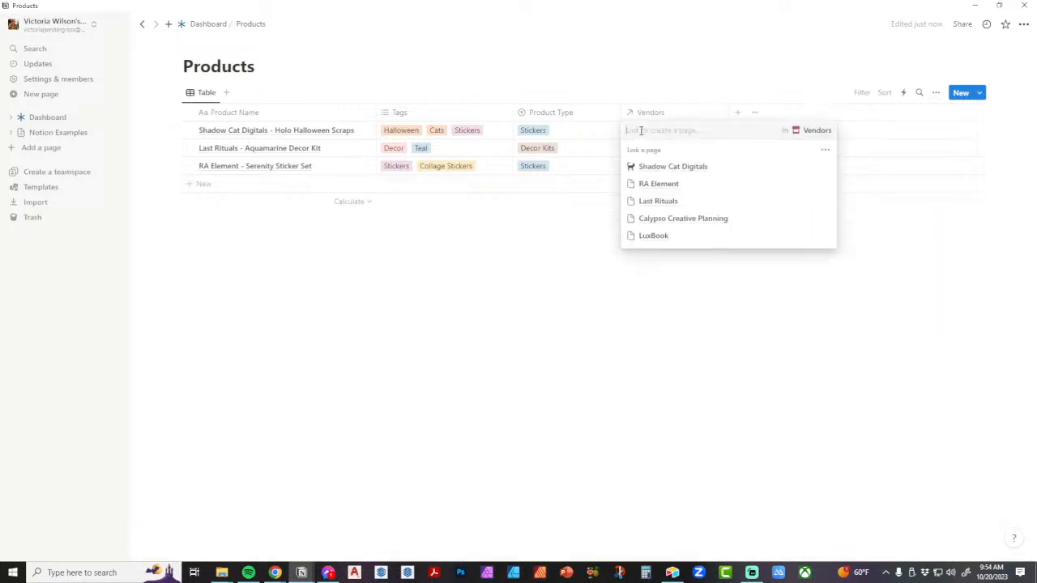
left_click(679, 170)
left_click(597, 289)
left_click(656, 150)
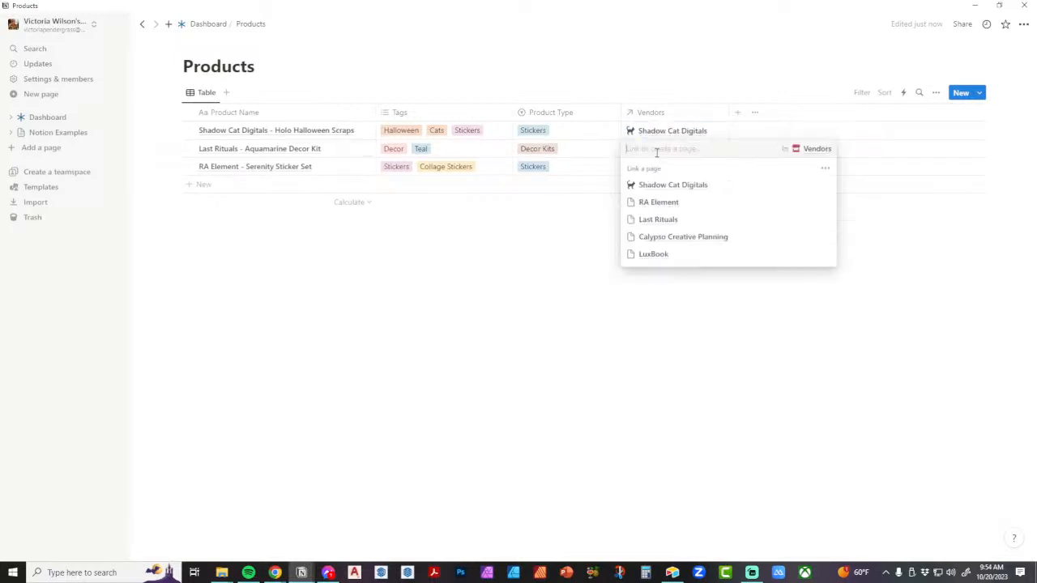
left_click(660, 219)
left_click(587, 235)
left_click(651, 169)
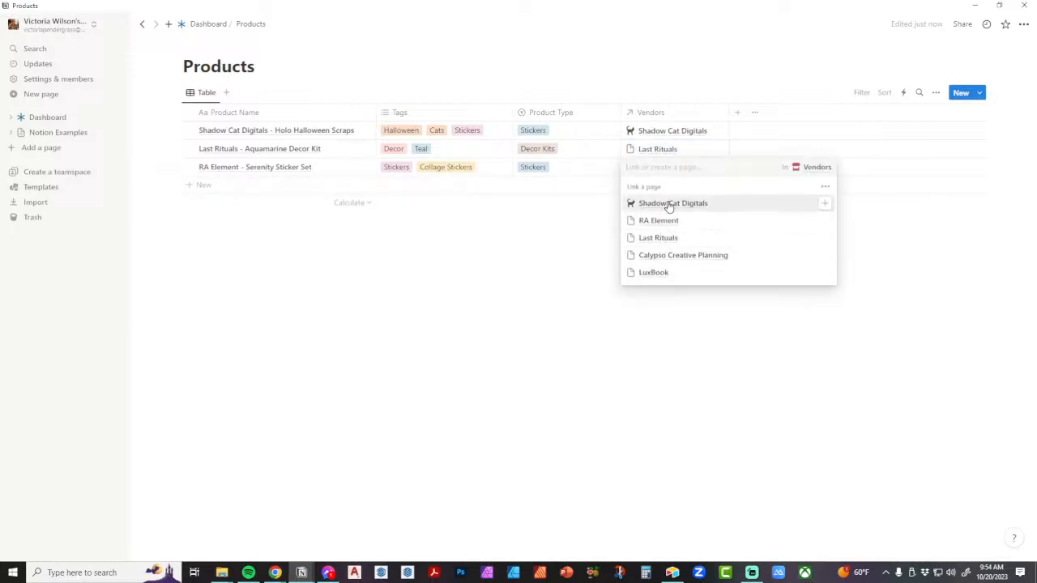
left_click(648, 220)
left_click(647, 337)
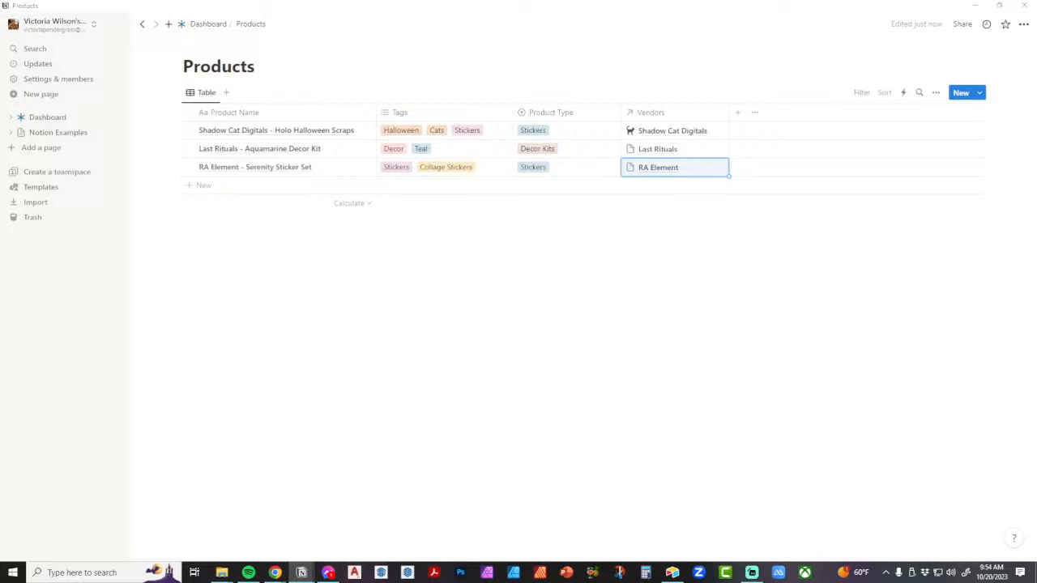
Step: Add a URL property named Shopping Link to the Products table
left_click(736, 113)
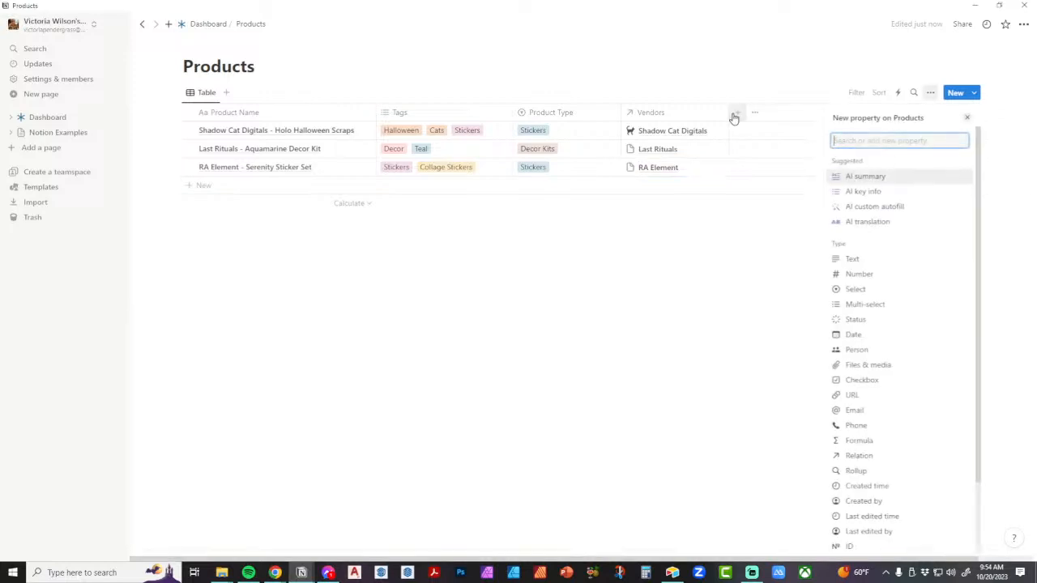
left_click(881, 394)
type("Shopping Link")
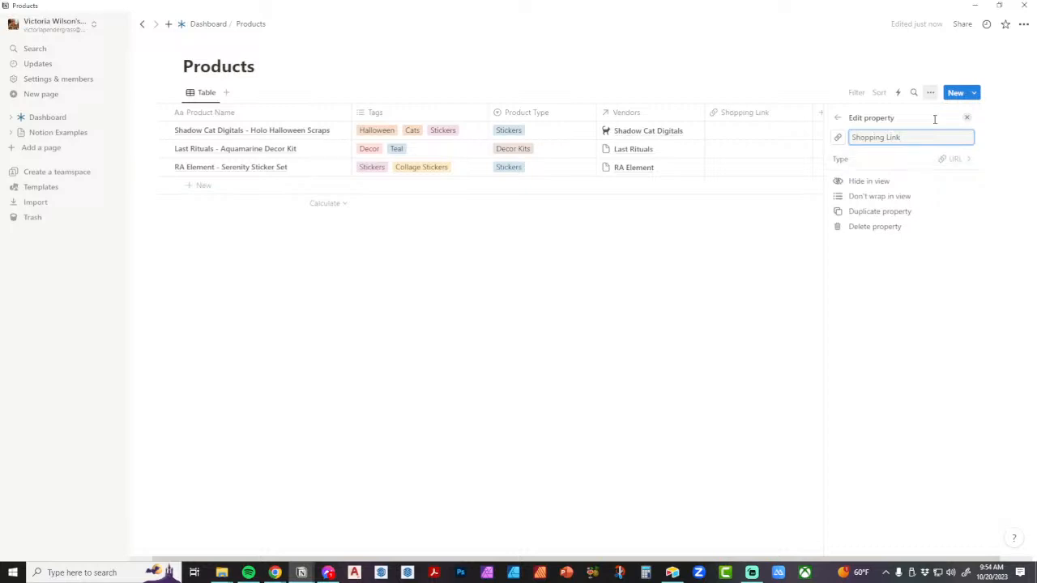
Step: Add a Status property to the Products table and rename its default To-do option as Wish List
left_click(683, 254)
left_click(846, 113)
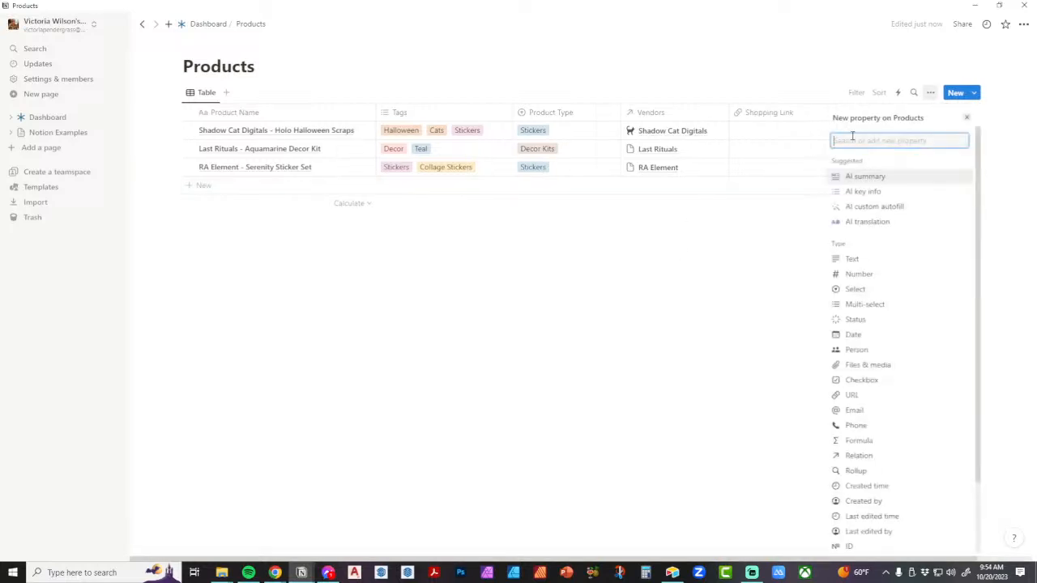
left_click(865, 317)
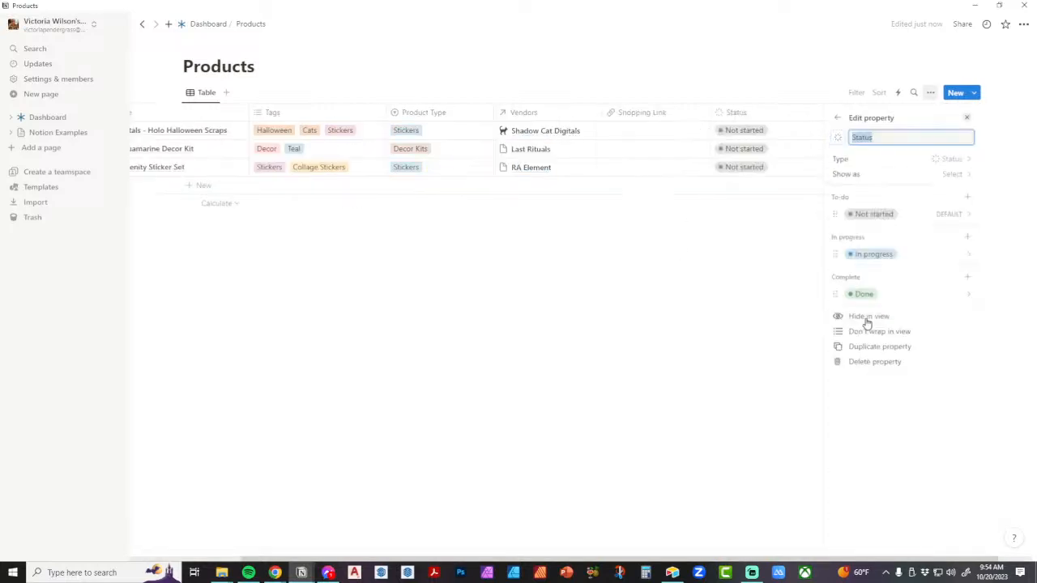
left_click(872, 214)
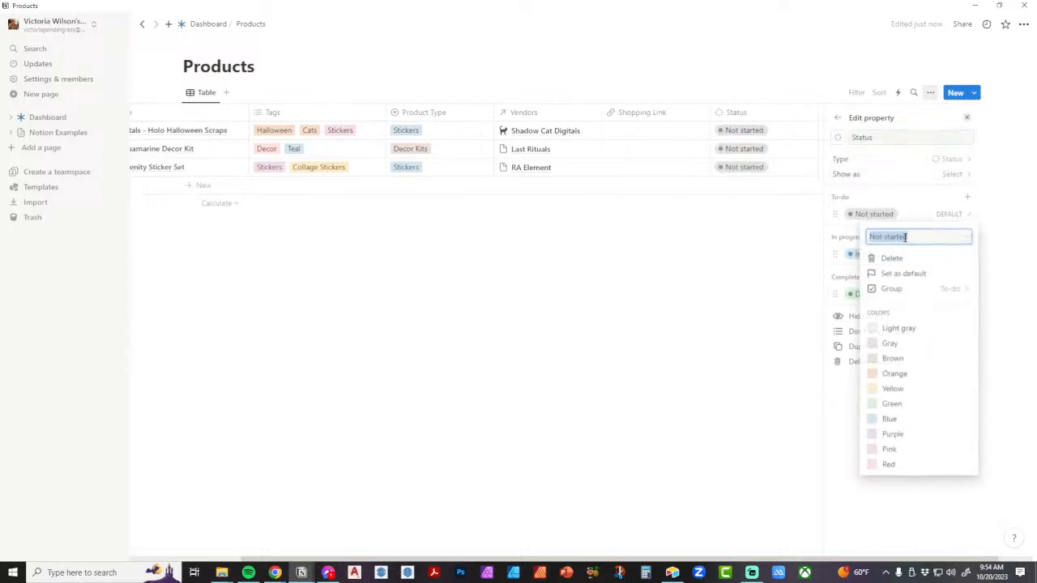
type("Wish List")
left_click(911, 204)
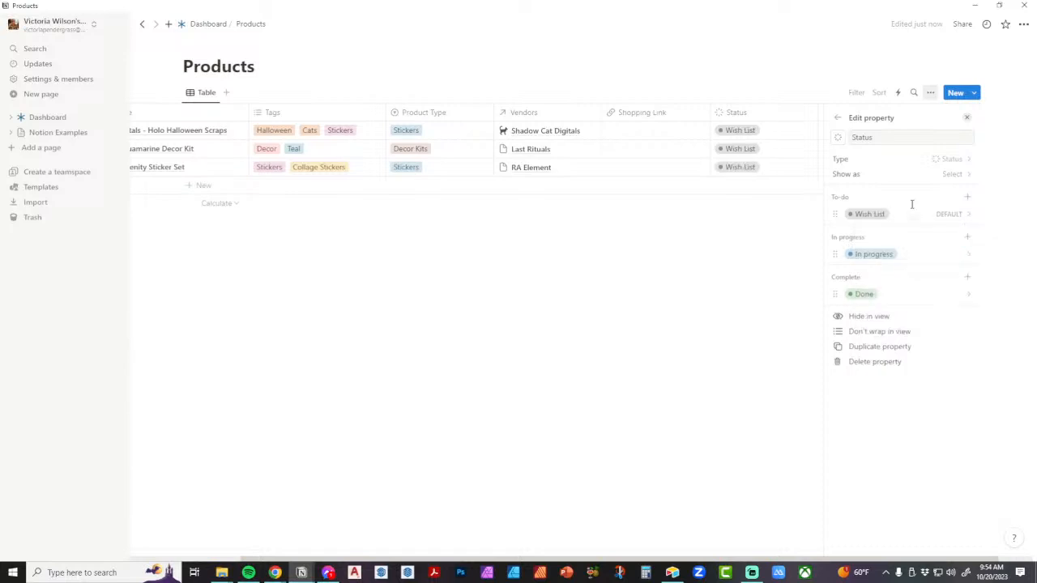
Step: Rename the Status property's In progress option as In Cart
left_click(873, 254)
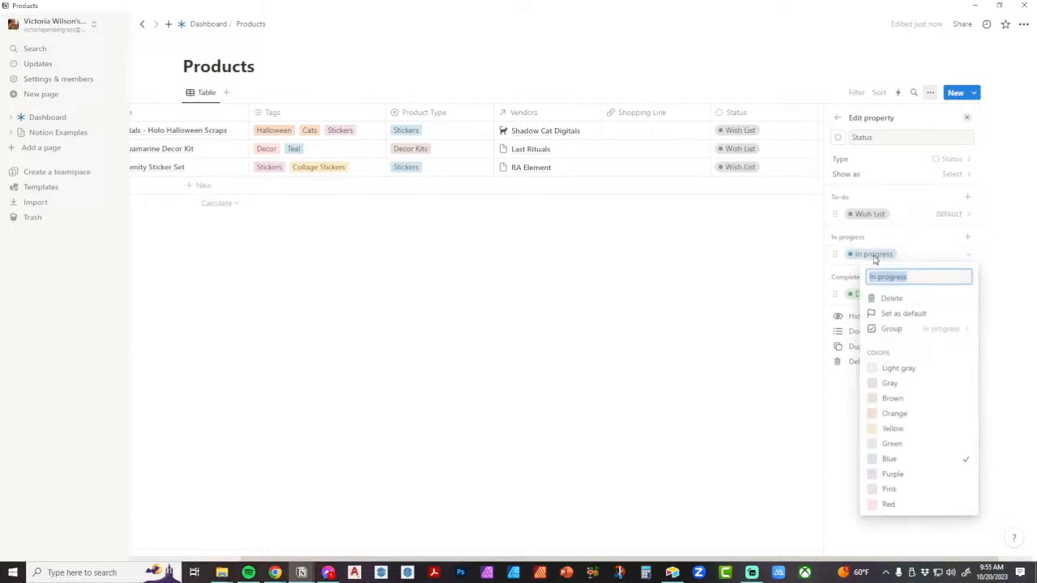
key("Right")
key("BackSpace")
key("BackSpace")
key("BackSpace")
key("BackSpace")
key("BackSpace")
key("BackSpace")
key("BackSpace")
key("BackSpace")
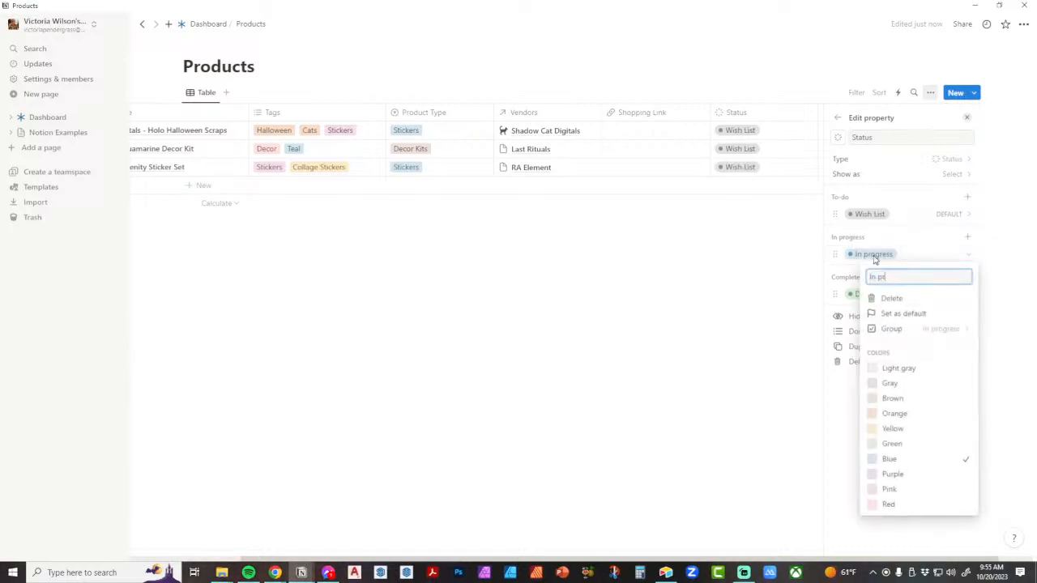
type("Cart")
key("Escape")
Step: Rename the Status property's Done option as Purchased and set its color to blue
left_click(861, 293)
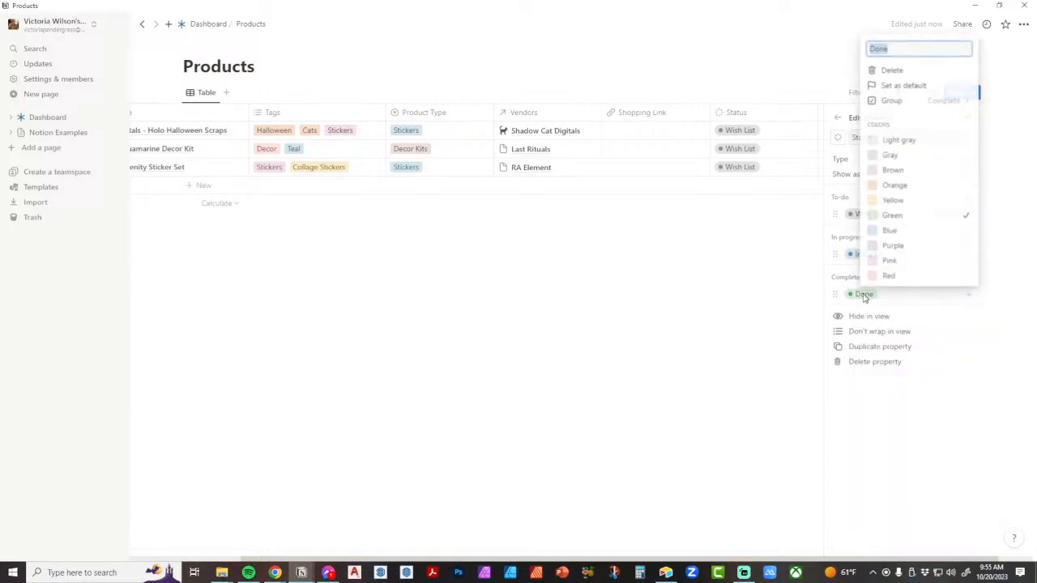
type("Purchased")
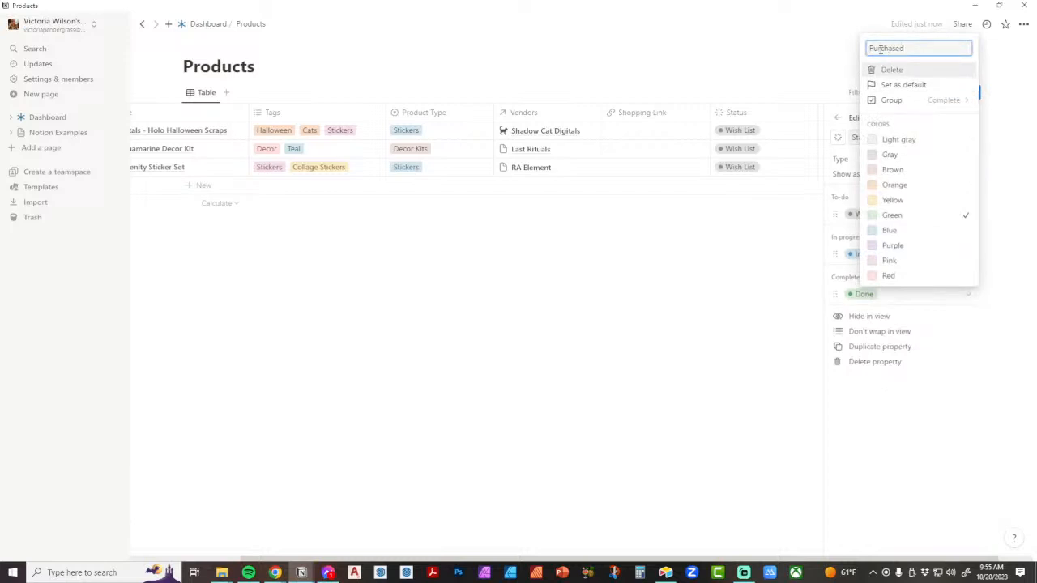
left_click(889, 231)
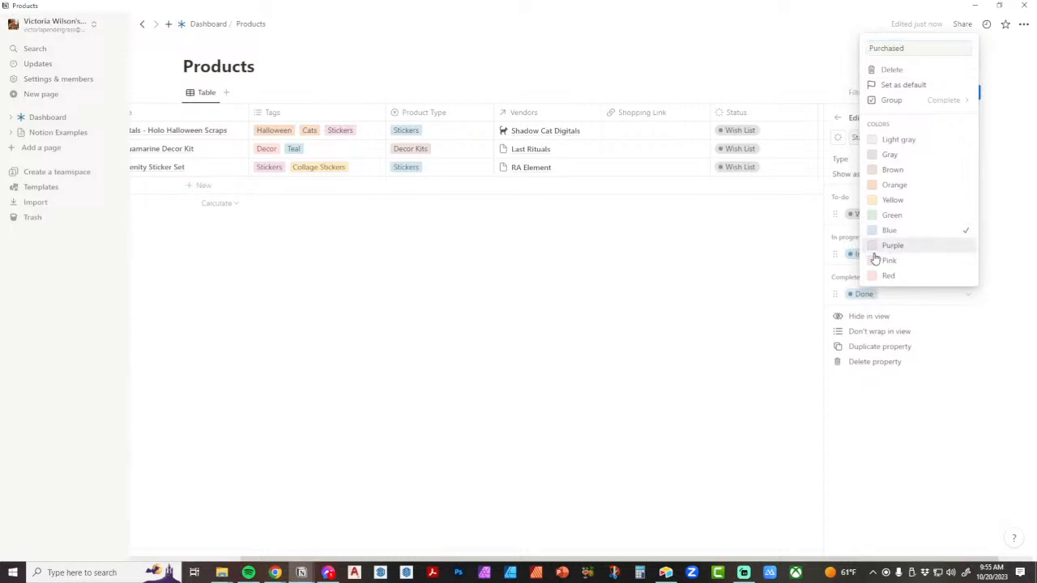
Step: Change the In Cart status option's color to purple and close the property settings
left_click(856, 256)
left_click(856, 256)
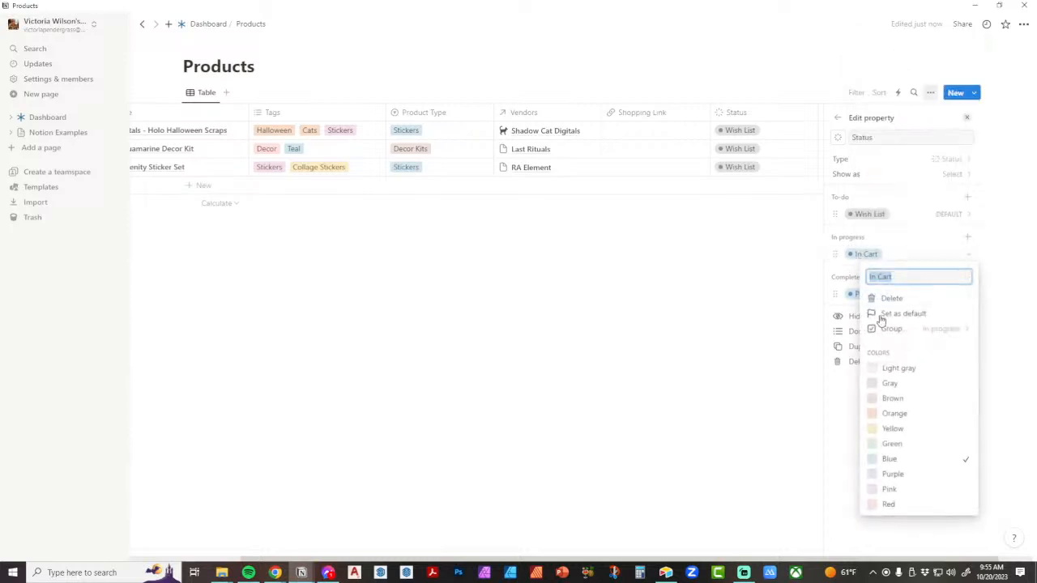
left_click(891, 473)
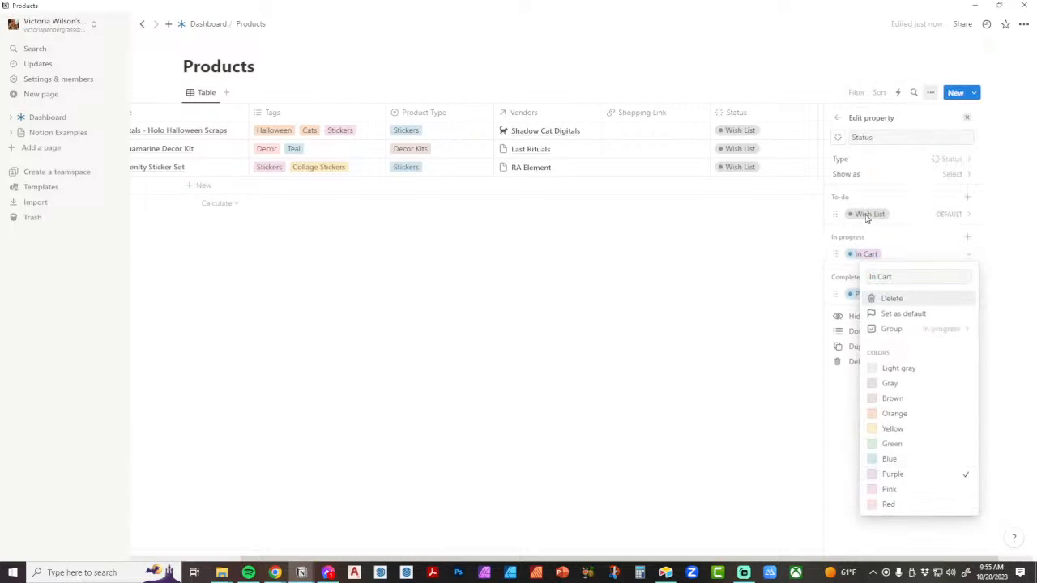
left_click(777, 311)
left_click(777, 309)
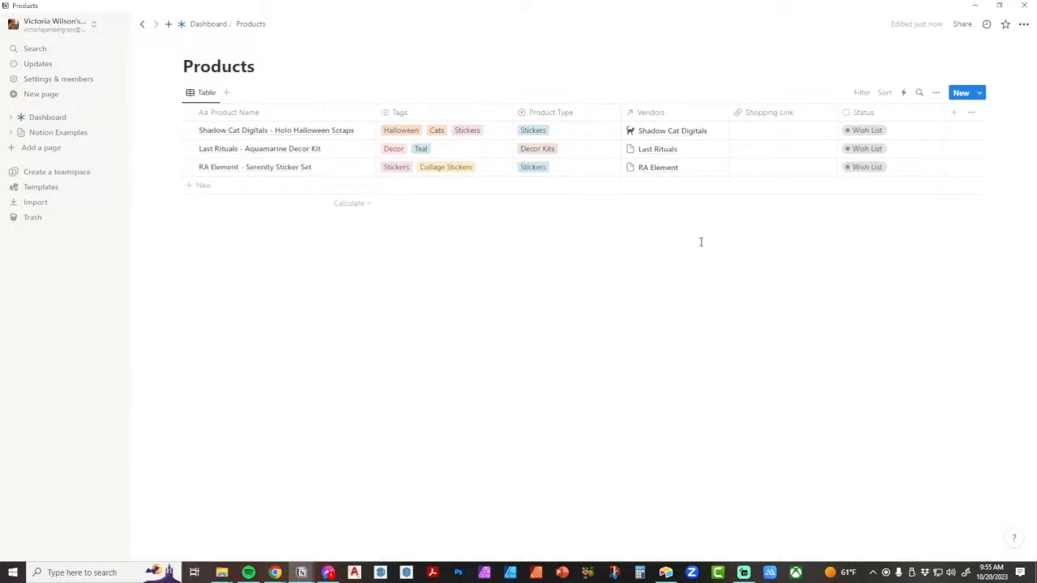
Step: Set the status of Holo Halloween Scraps to Purchased and of Serenity Sticker Set to In Cart
left_click(864, 132)
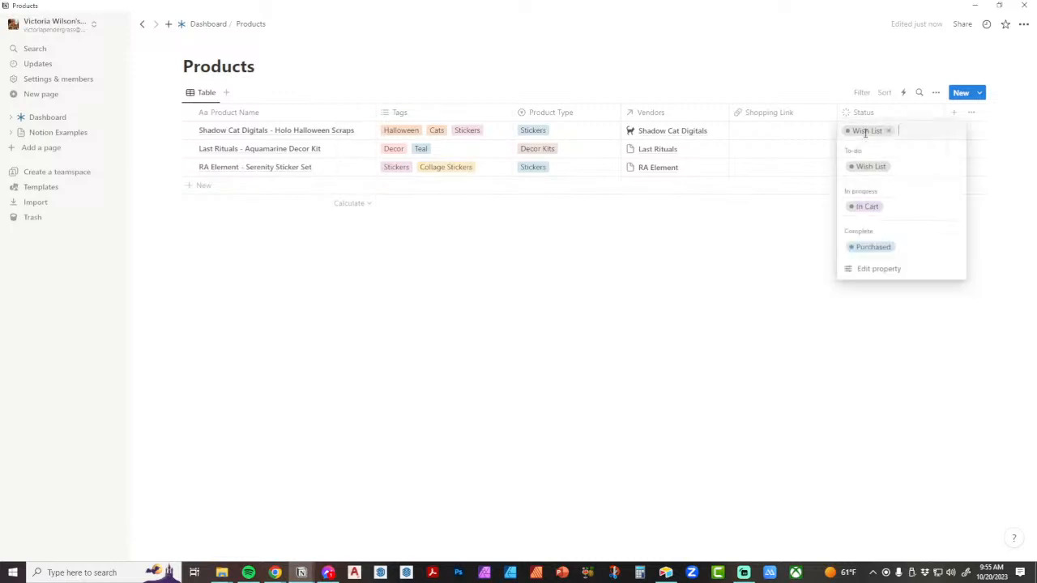
left_click(875, 247)
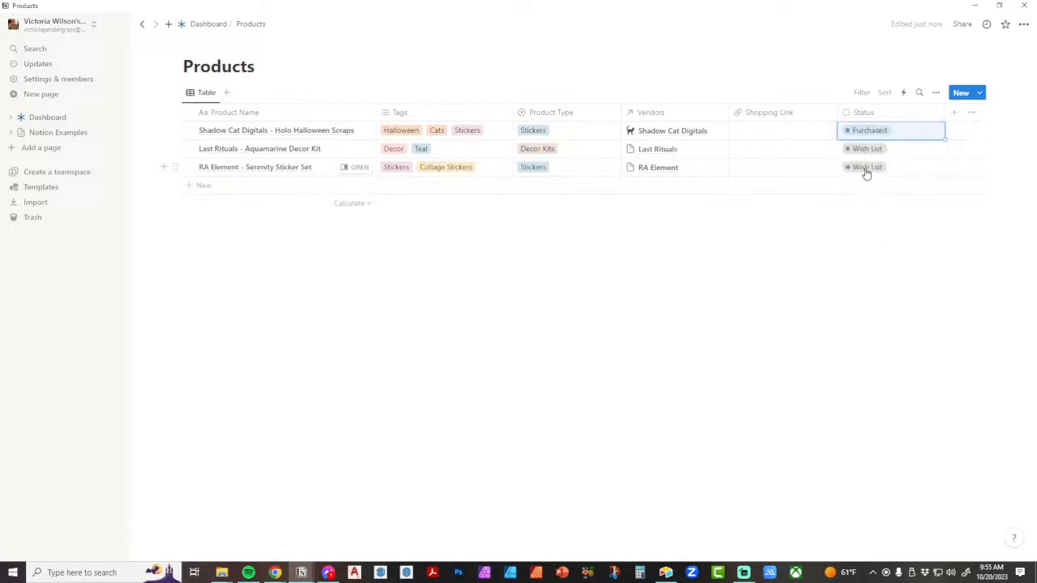
left_click(866, 169)
left_click(863, 241)
left_click(815, 311)
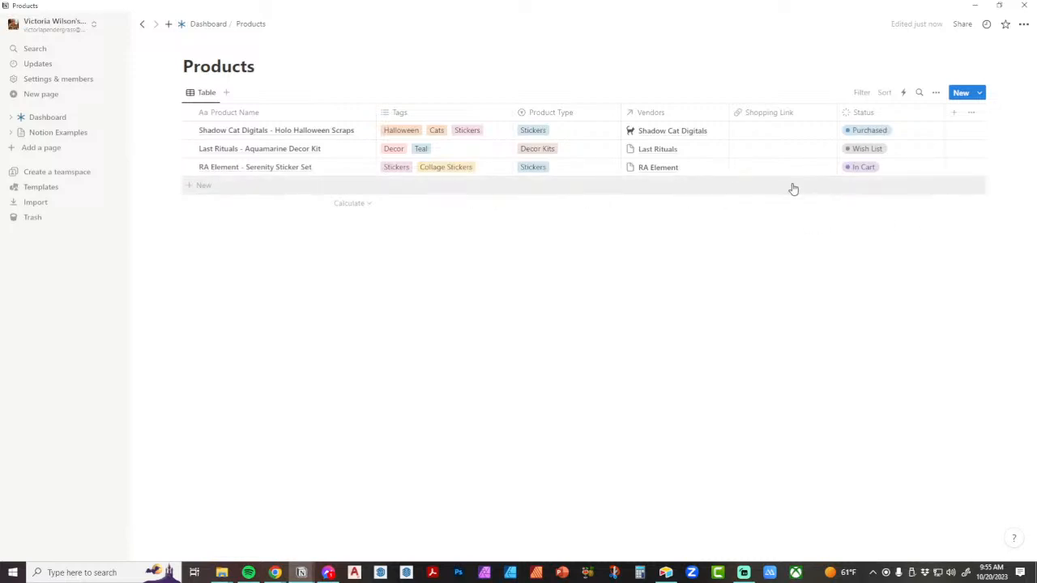
Step: Group the Products table by Status
left_click(935, 96)
left_click(860, 228)
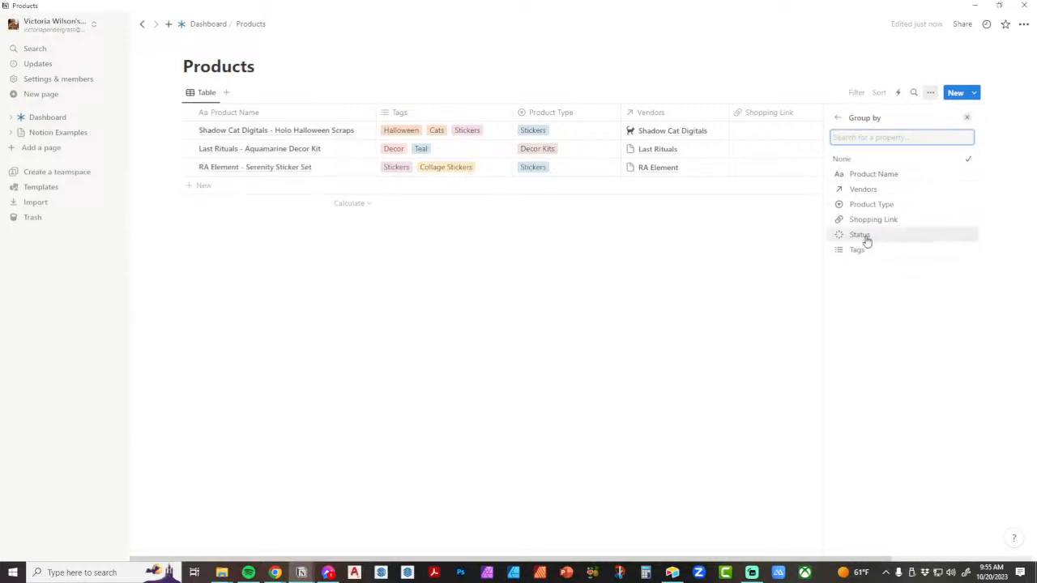
left_click(860, 235)
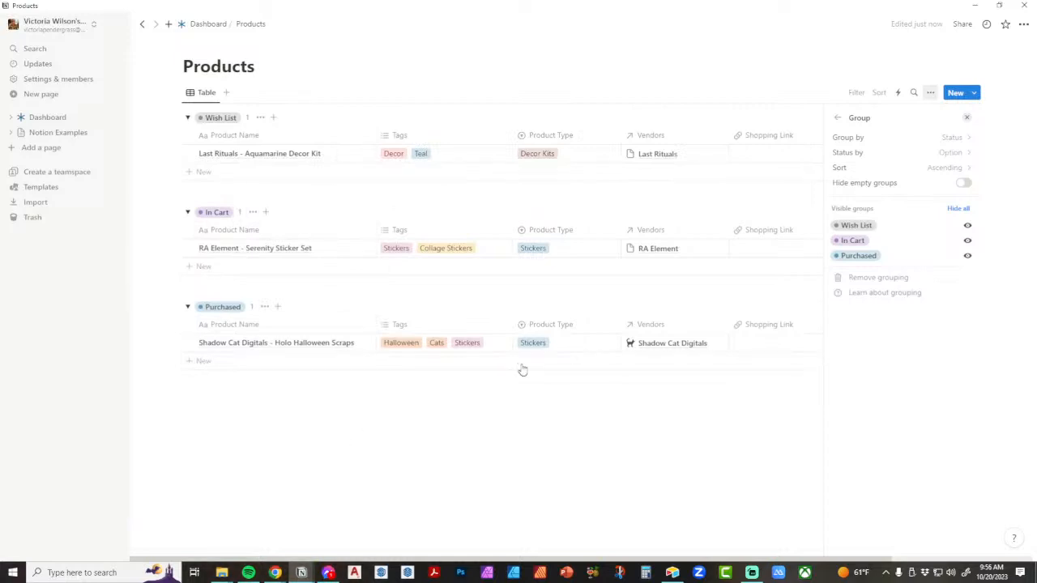
Step: Try grouping the Products table by Vendors and hide the No Vendors group
left_click(959, 139)
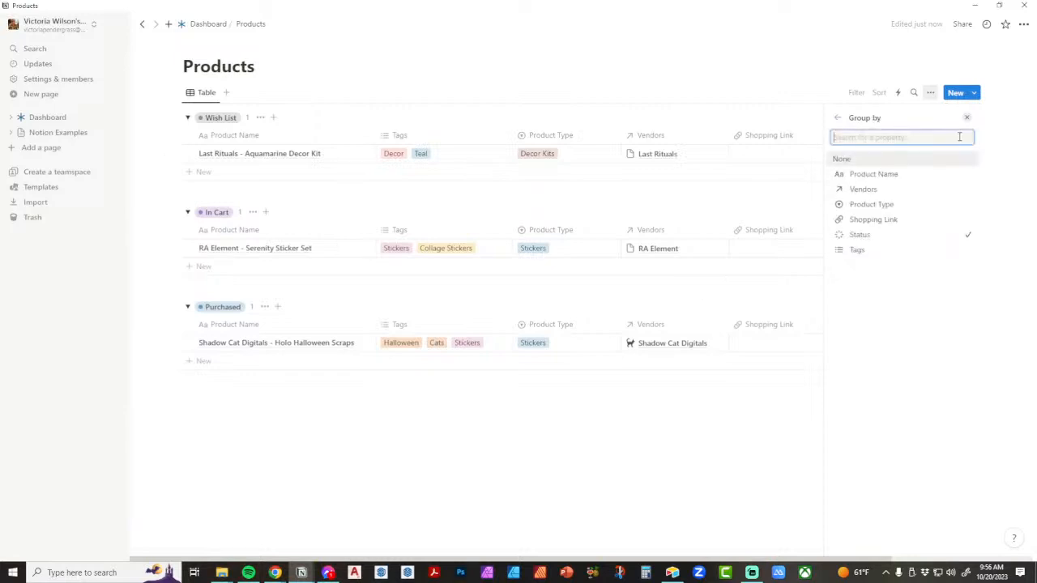
left_click(899, 191)
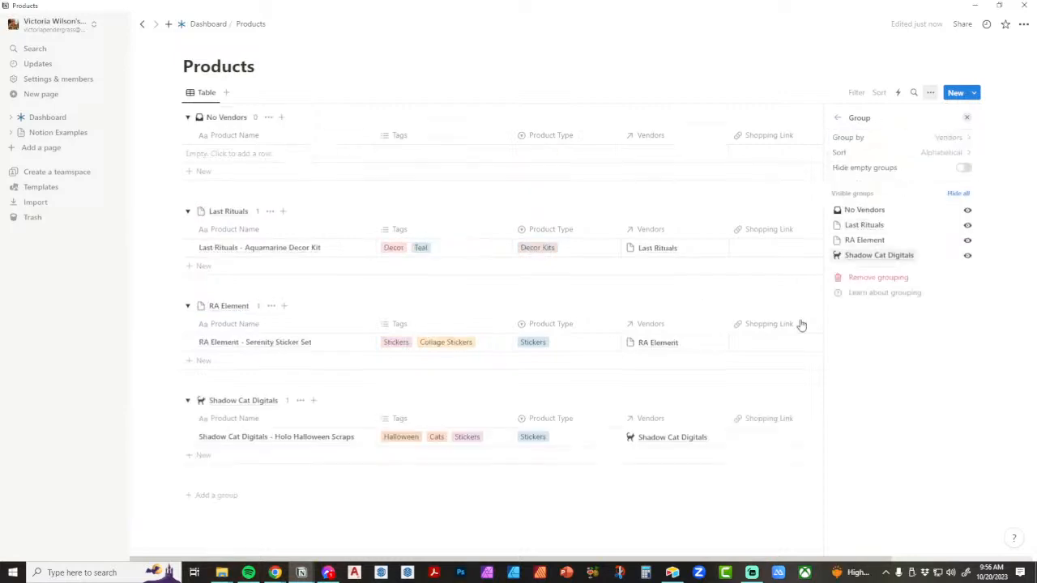
mouse_move(212, 118)
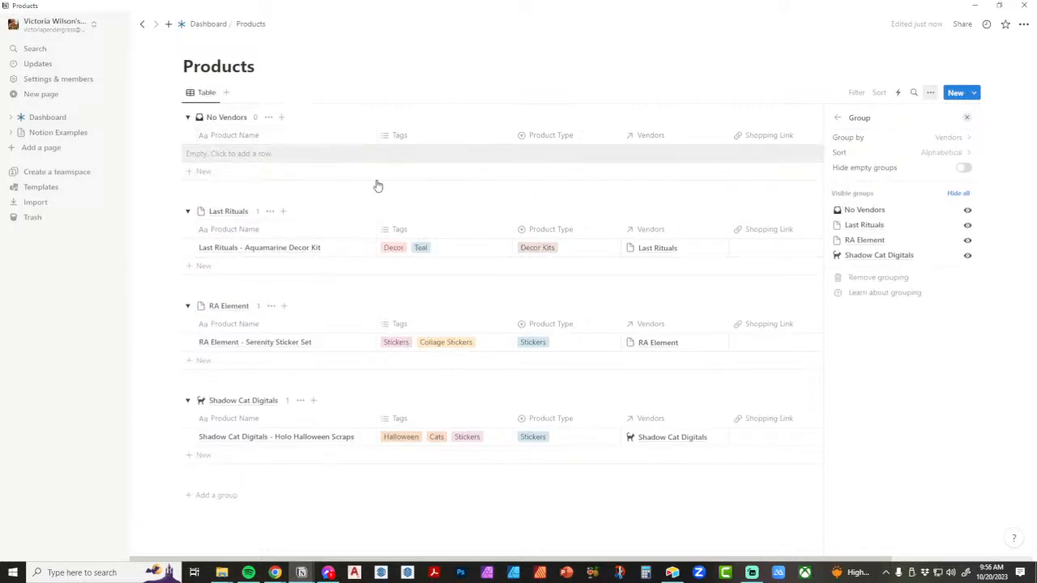
left_click(967, 210)
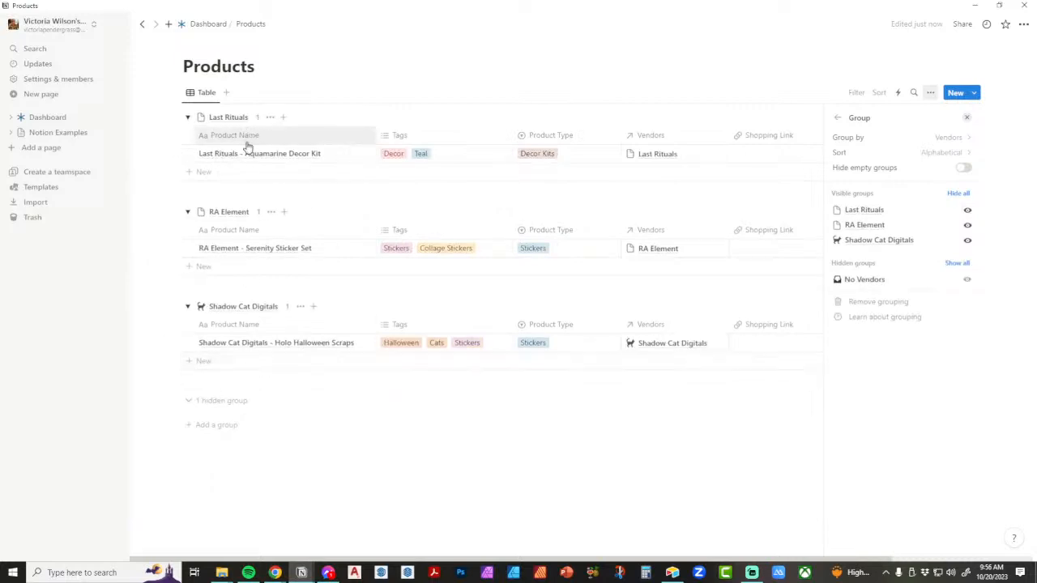
Step: Try grouping the Products table by Tags and switch the grouping back to Status
left_click(947, 141)
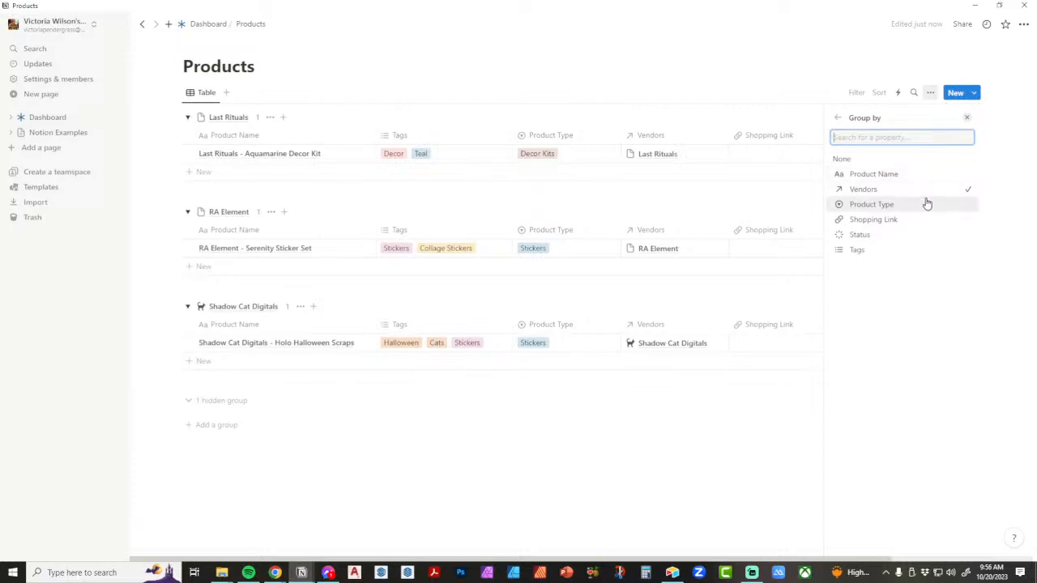
left_click(903, 250)
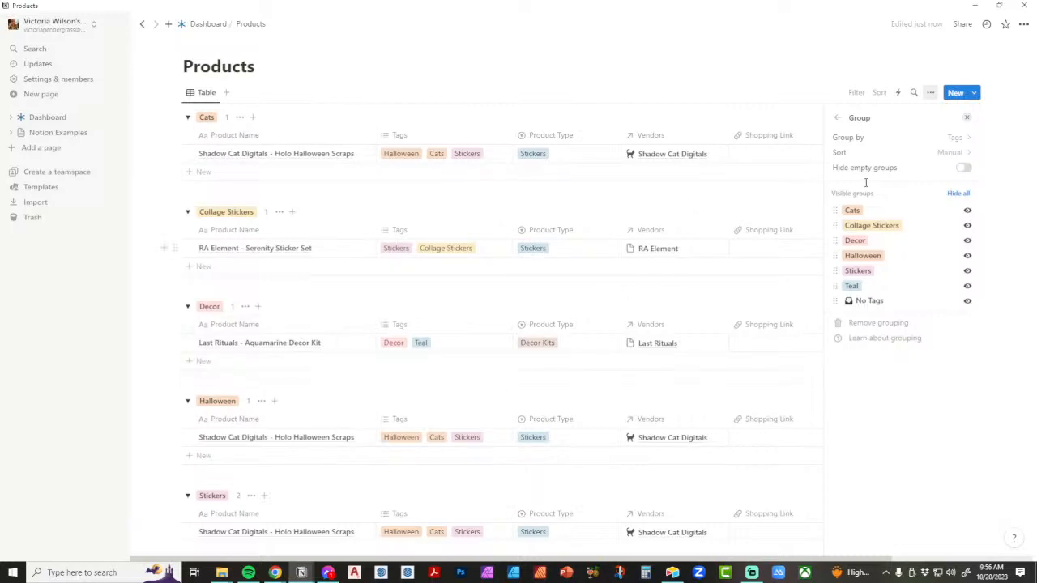
left_click(958, 140)
left_click(902, 234)
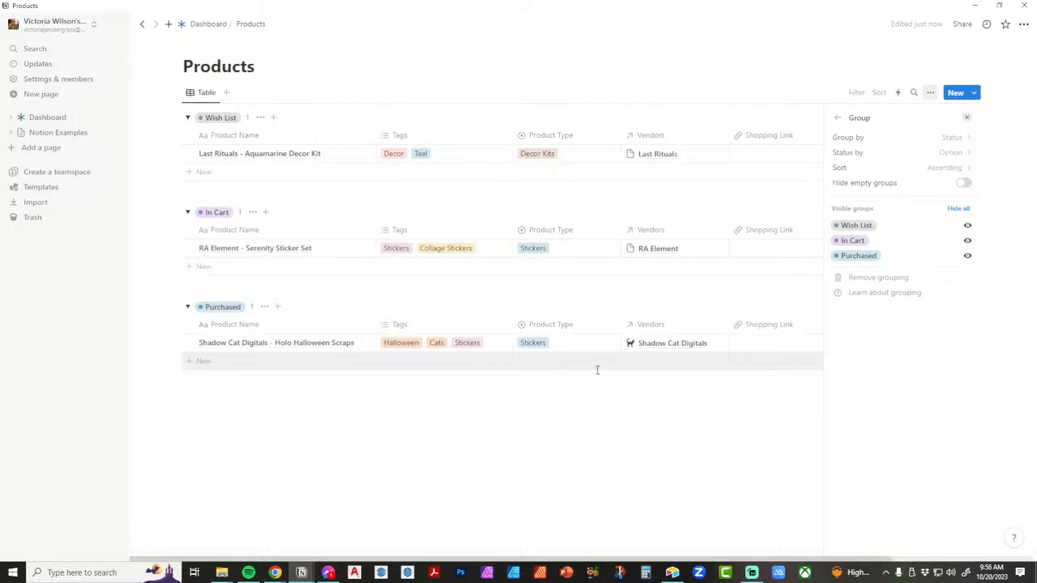
Step: Remove the Status grouping from the original Products table view
left_click(966, 117)
left_click(930, 92)
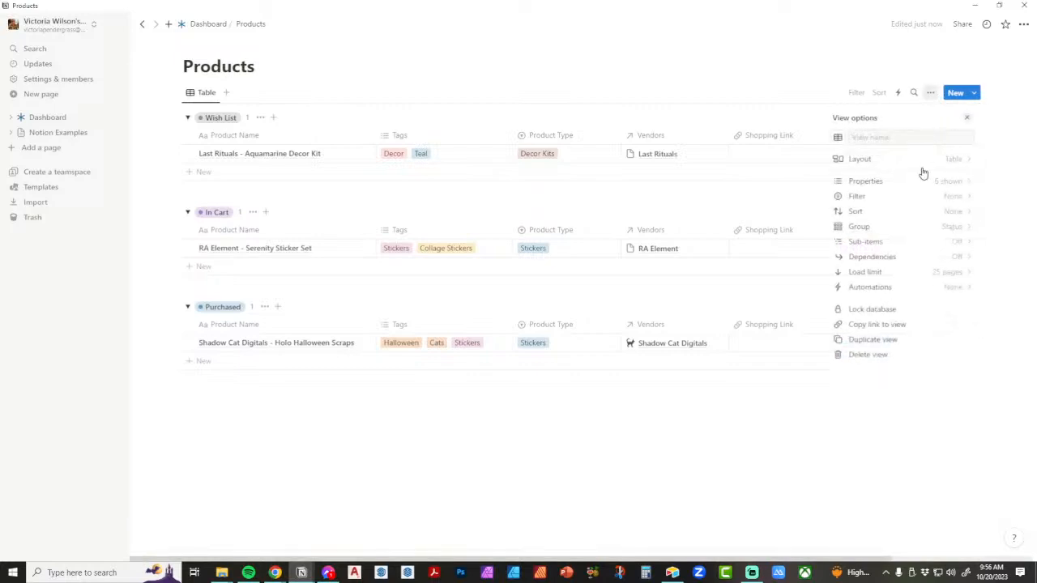
left_click(944, 226)
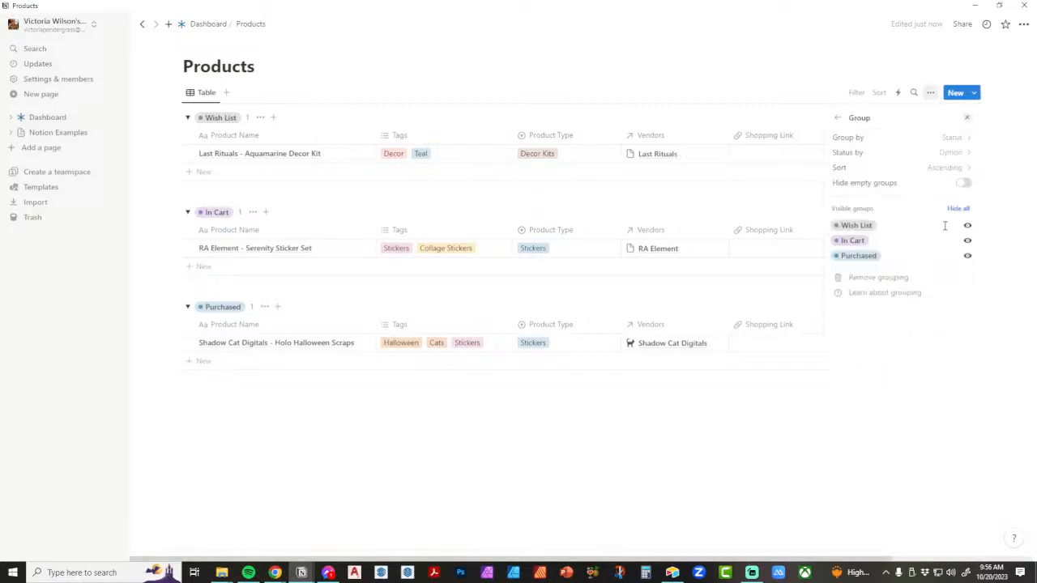
left_click(869, 278)
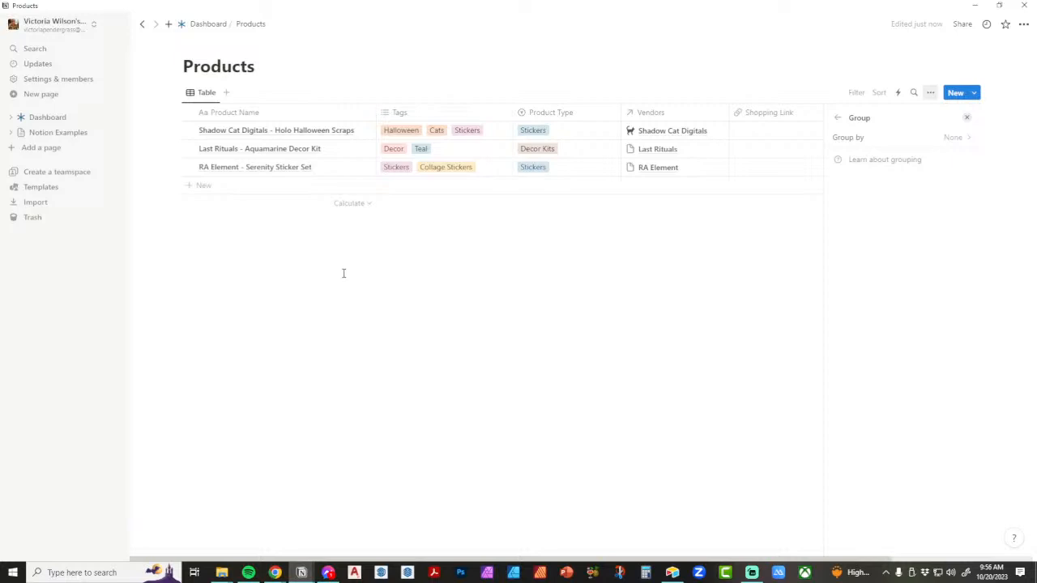
Step: Rename the original Products table view as Main List
left_click(205, 94)
left_click(218, 126)
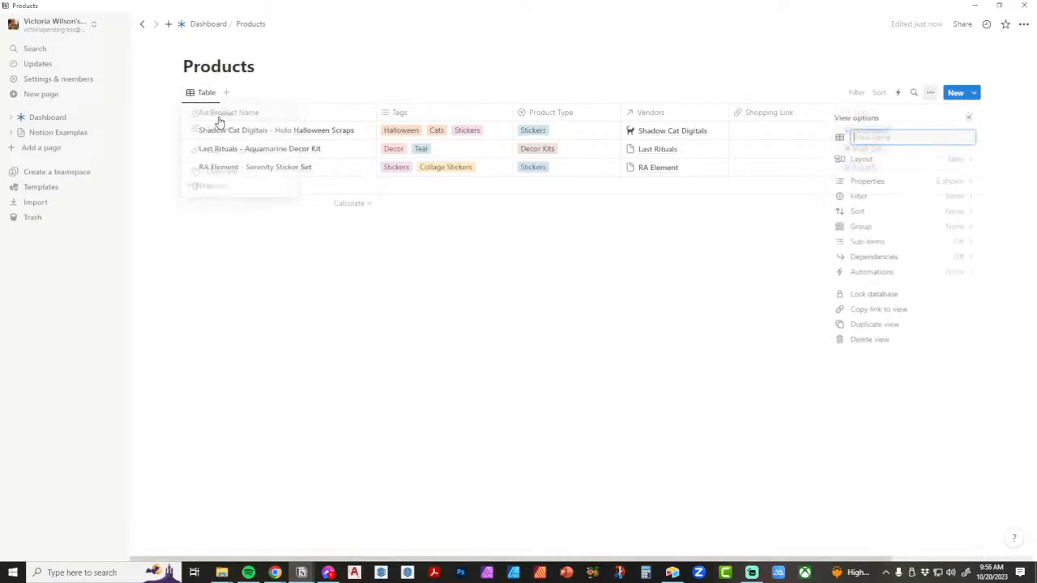
type("Main List")
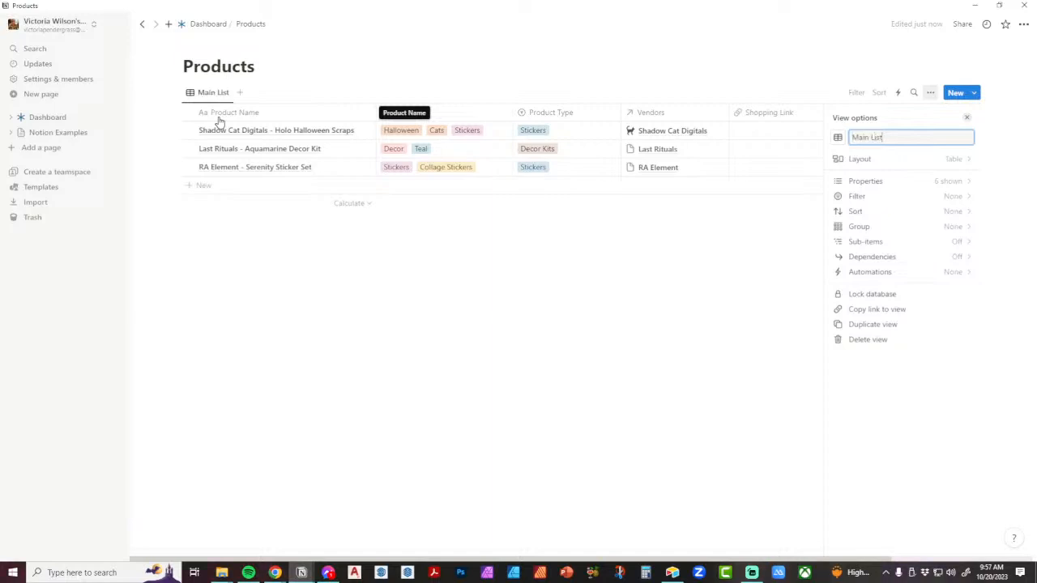
left_click(238, 249)
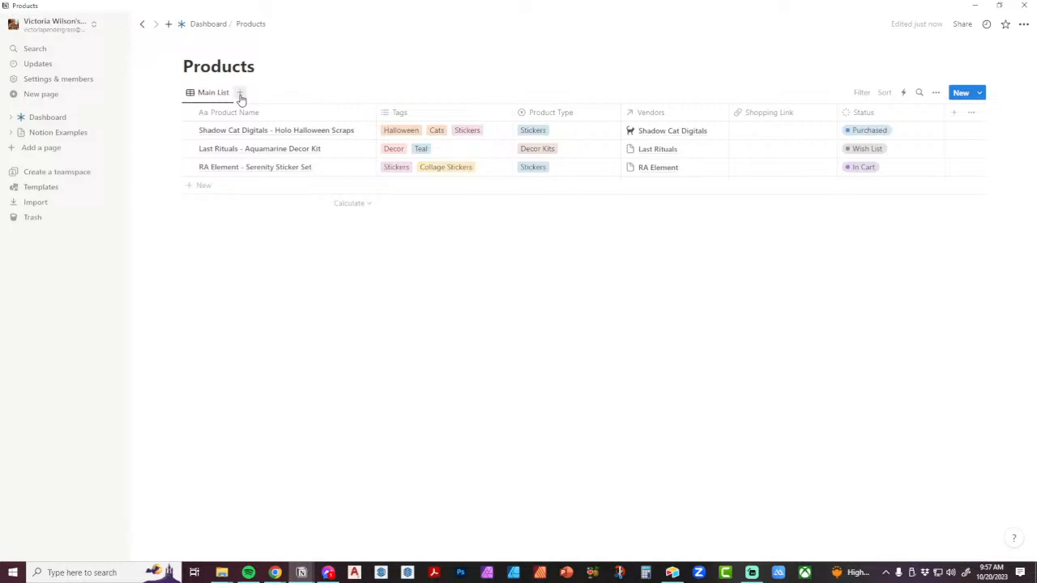
Step: Add a second table view to the Products database and group it by Status
left_click(240, 93)
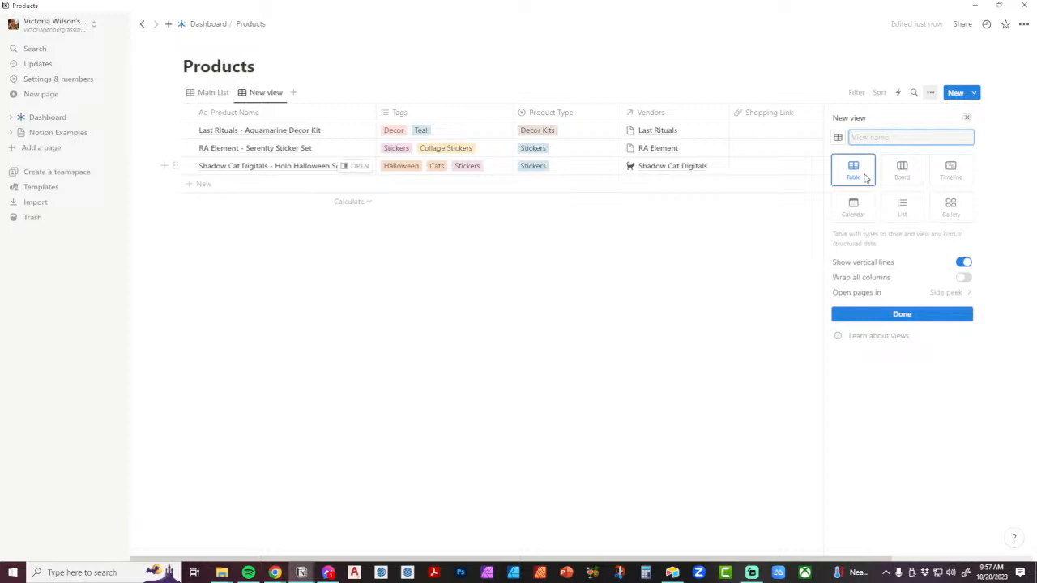
left_click(757, 80)
left_click(935, 93)
left_click(962, 231)
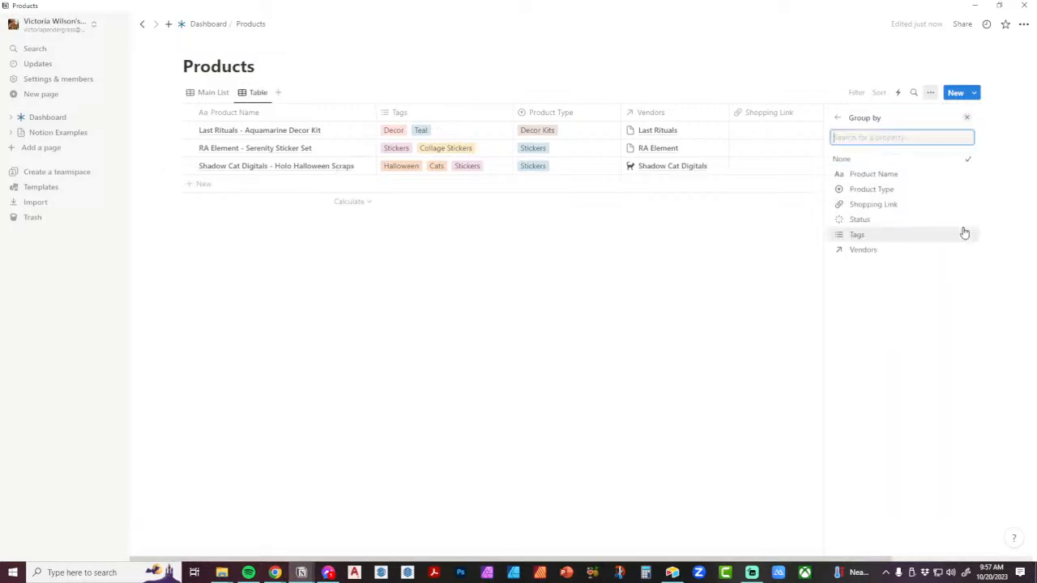
left_click(926, 220)
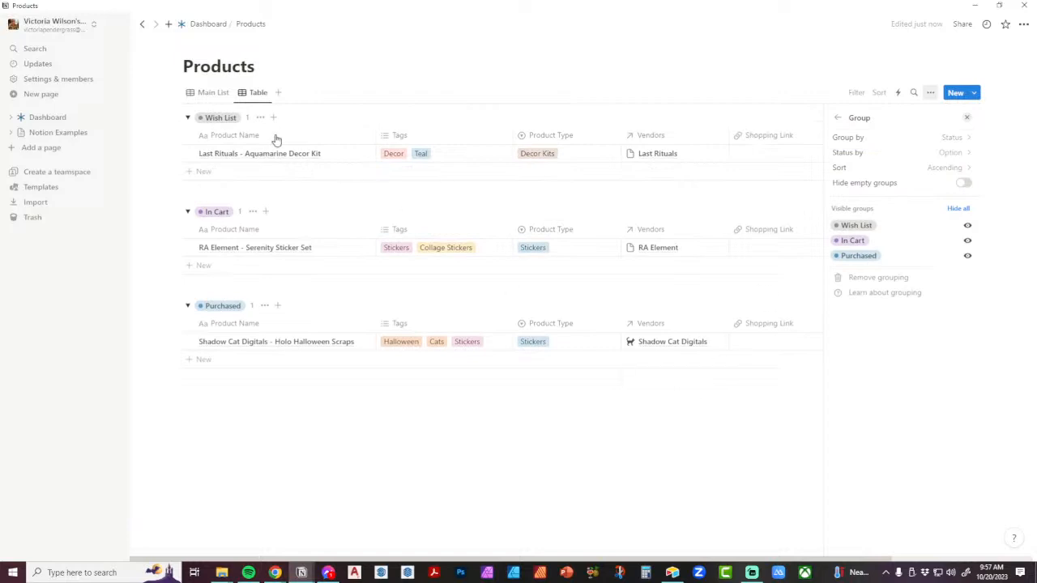
Step: Rename the second Products table view, the one grouped by Status, as By Status
left_click(215, 95)
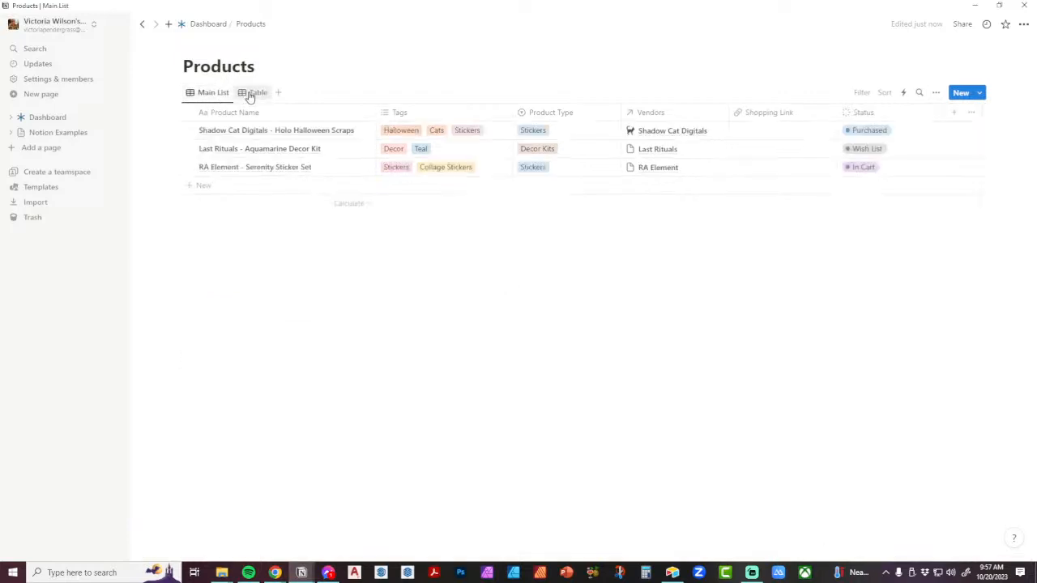
left_click(253, 93)
left_click(251, 95)
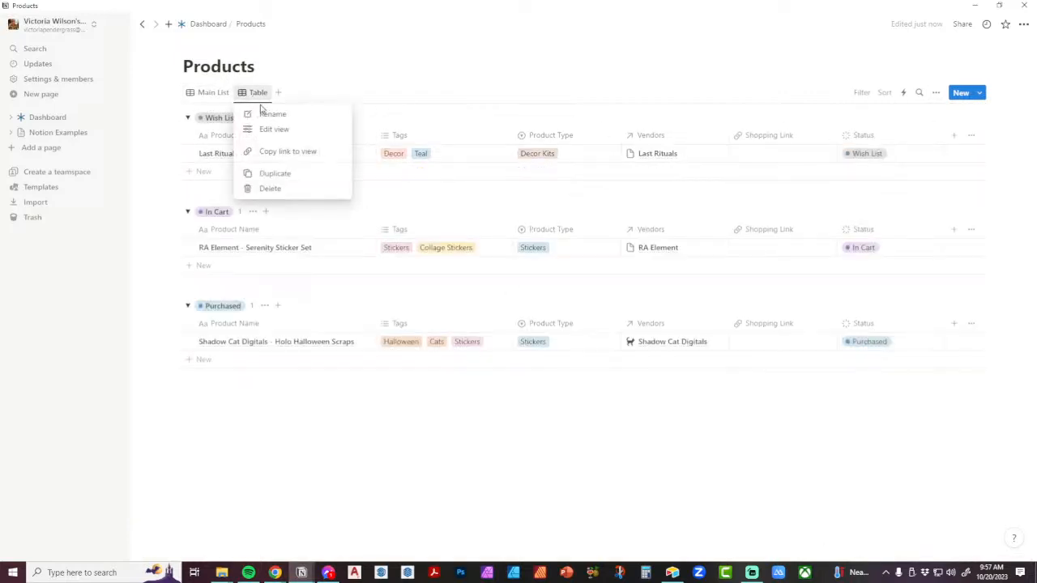
left_click(269, 113)
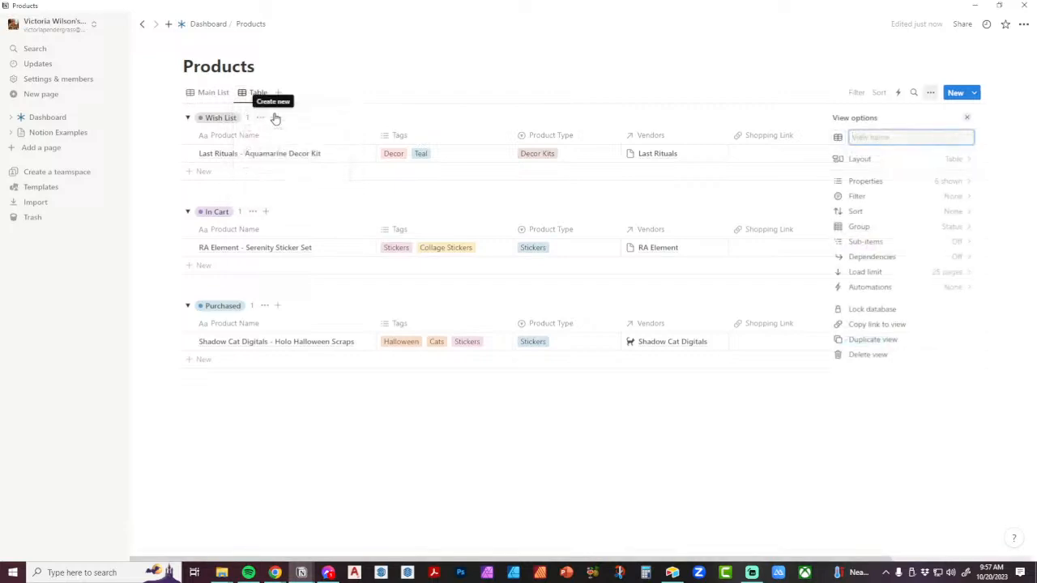
type("Status")
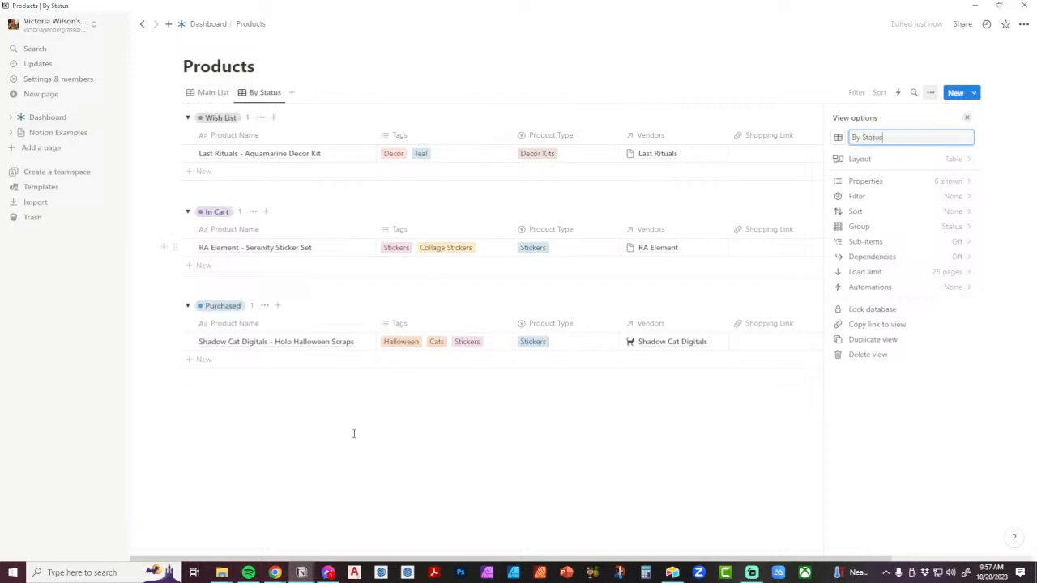
left_click(469, 450)
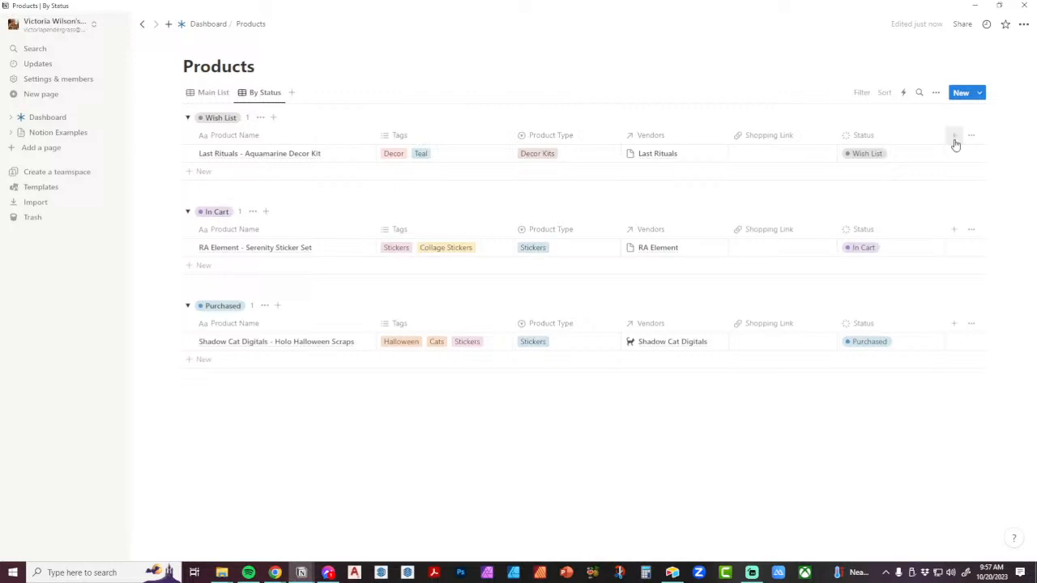
Step: Add a Files & media property named Image to the Products database
left_click(954, 323)
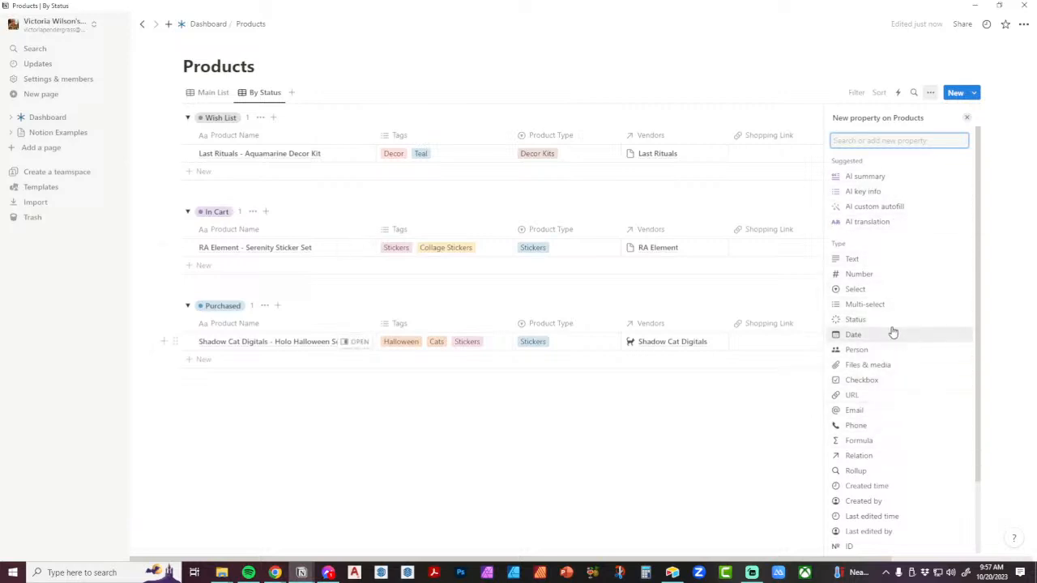
left_click(873, 365)
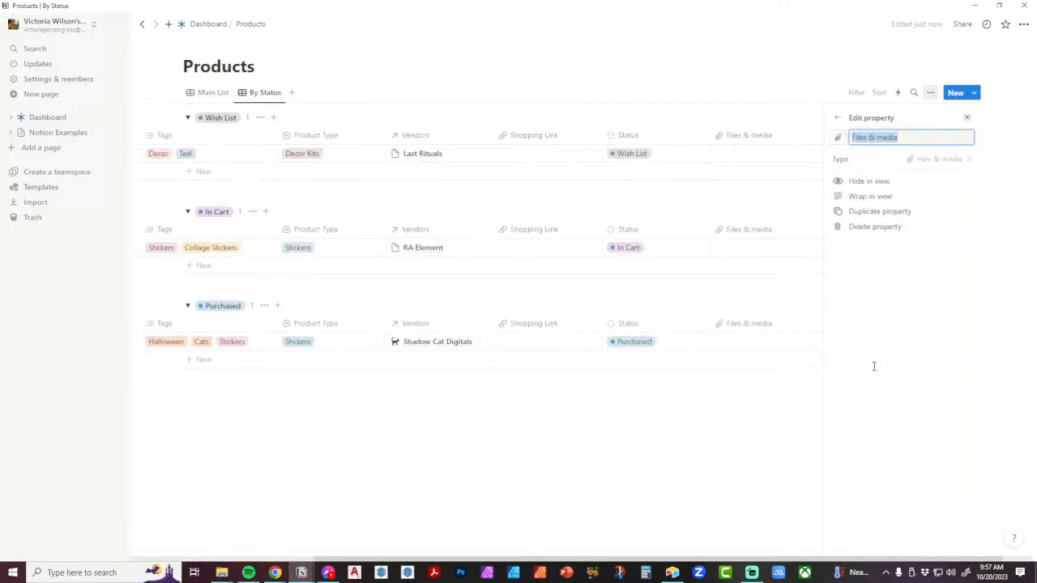
type("Image")
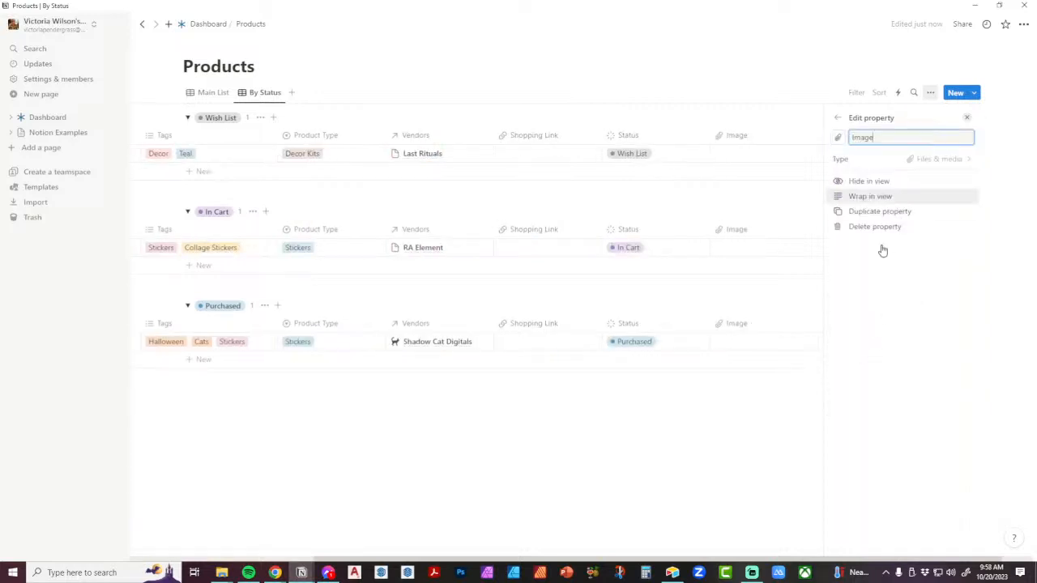
left_click(728, 427)
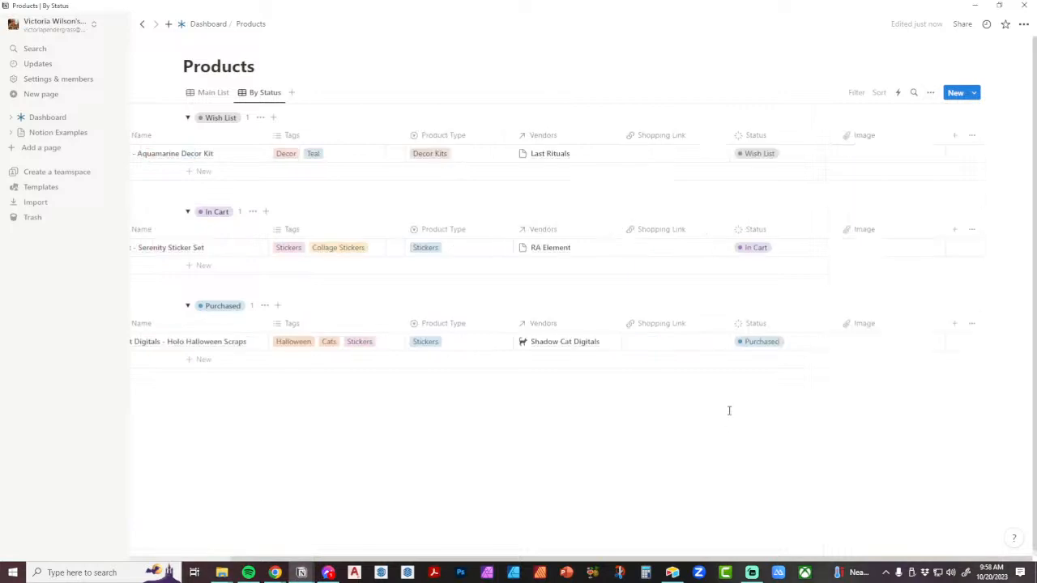
Step: Start a file upload in the Holo Halloween Scraps product's Image field and browse to Planners > Shadow-Cat-Digitals > Holo Halloween Scraps
left_click(866, 346)
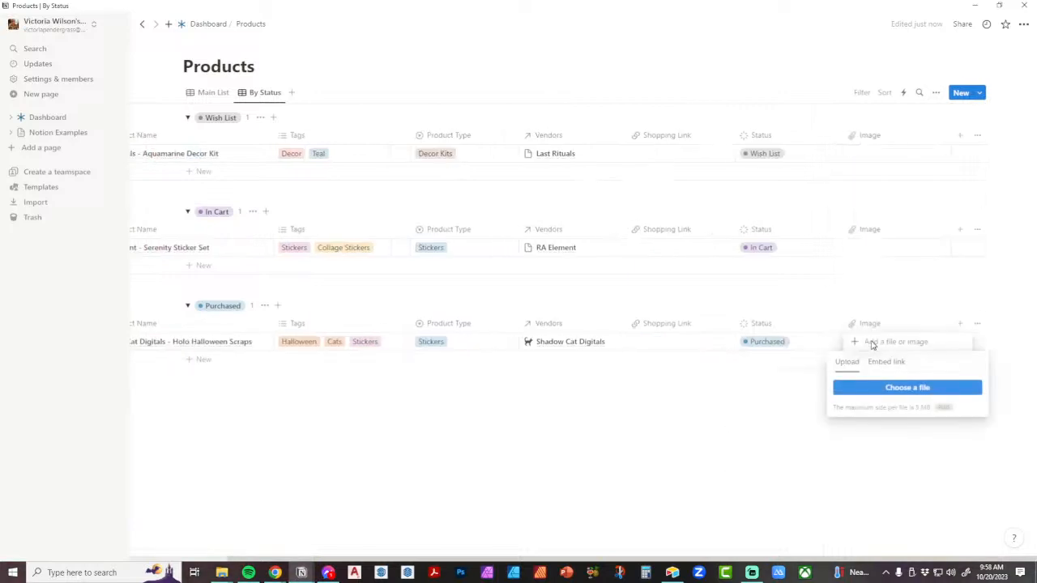
left_click(889, 389)
scroll(235, 348, "up", 10)
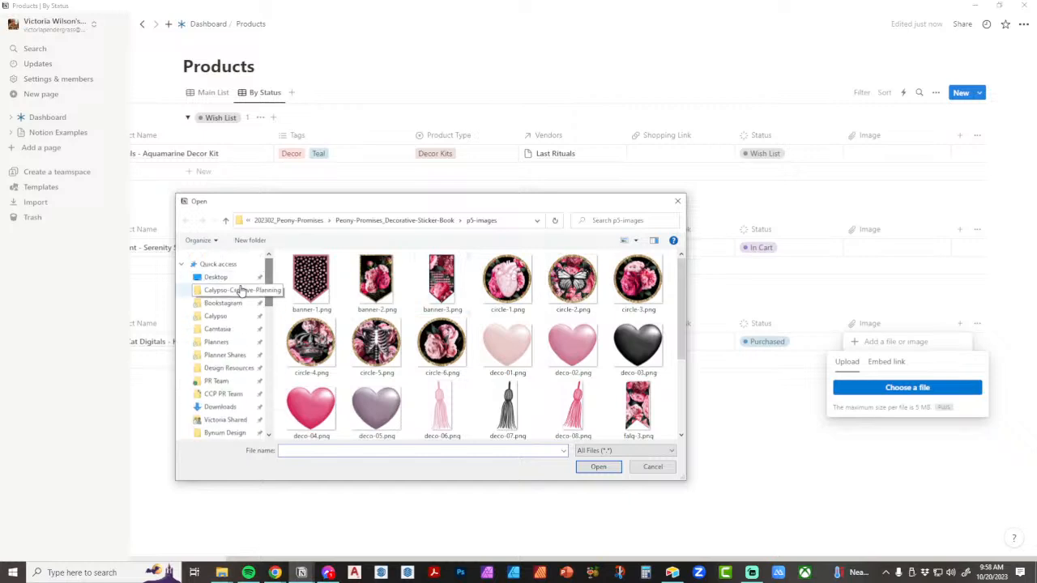
left_click(231, 342)
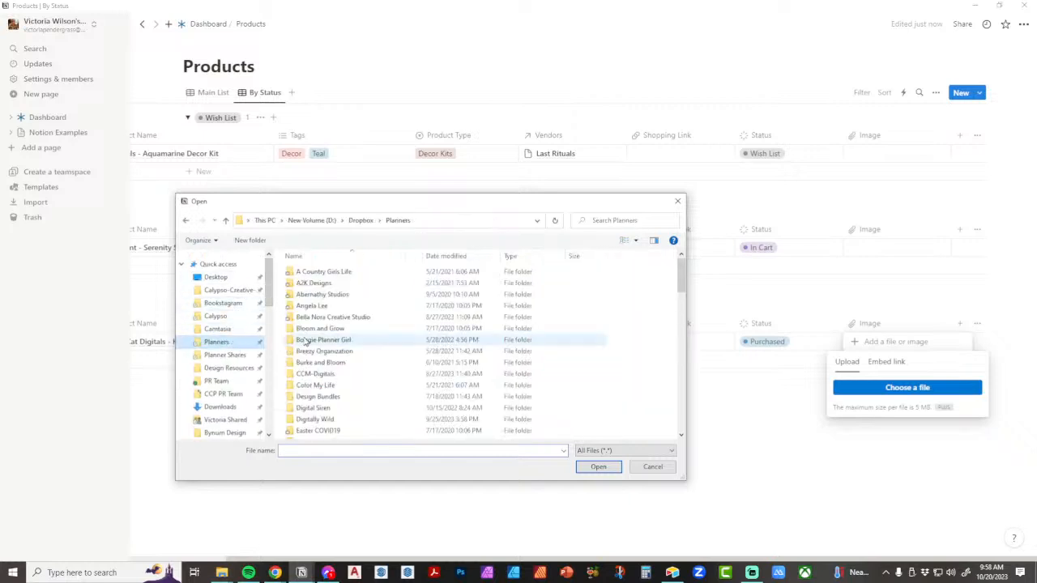
scroll(357, 363, "down", 8)
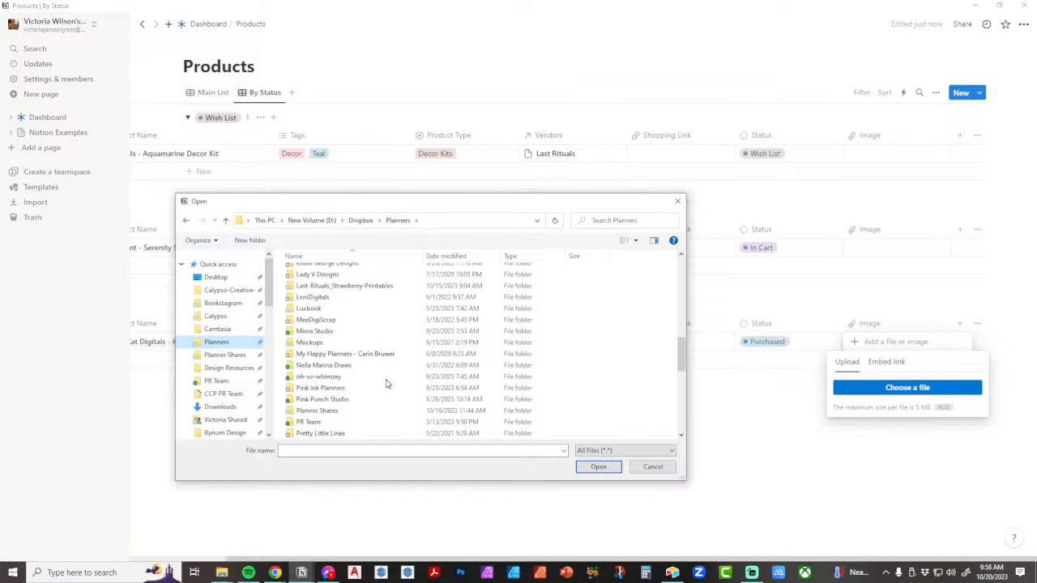
scroll(393, 367, "down", 4)
left_click(350, 376)
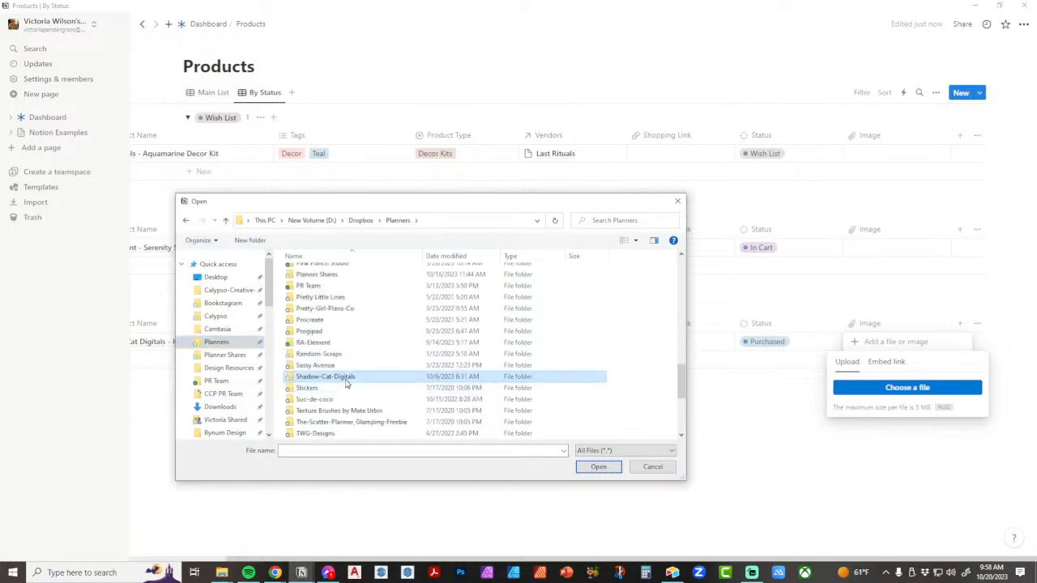
double_click(344, 379)
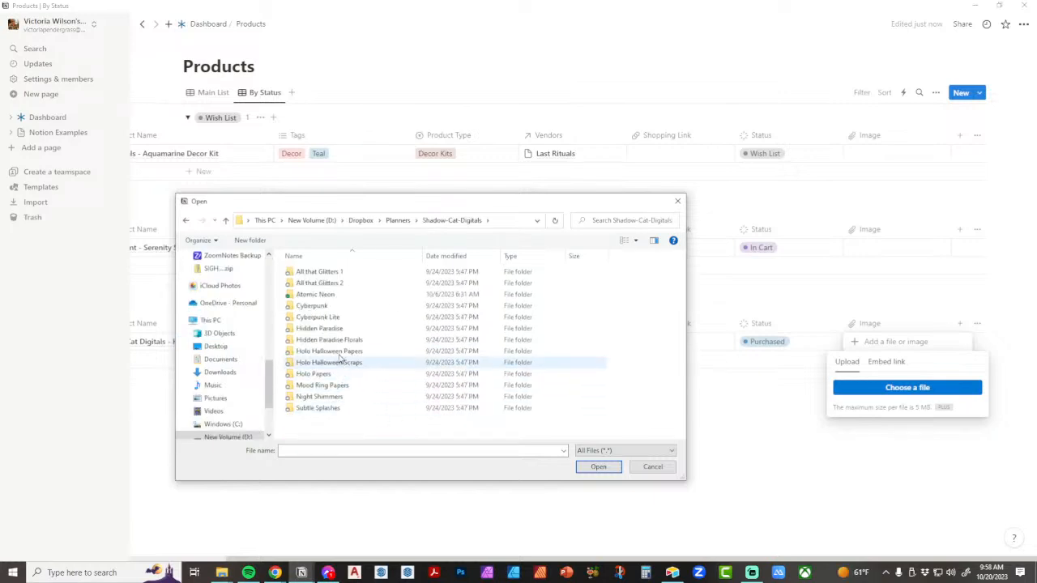
left_click_drag(362, 208, 411, 169)
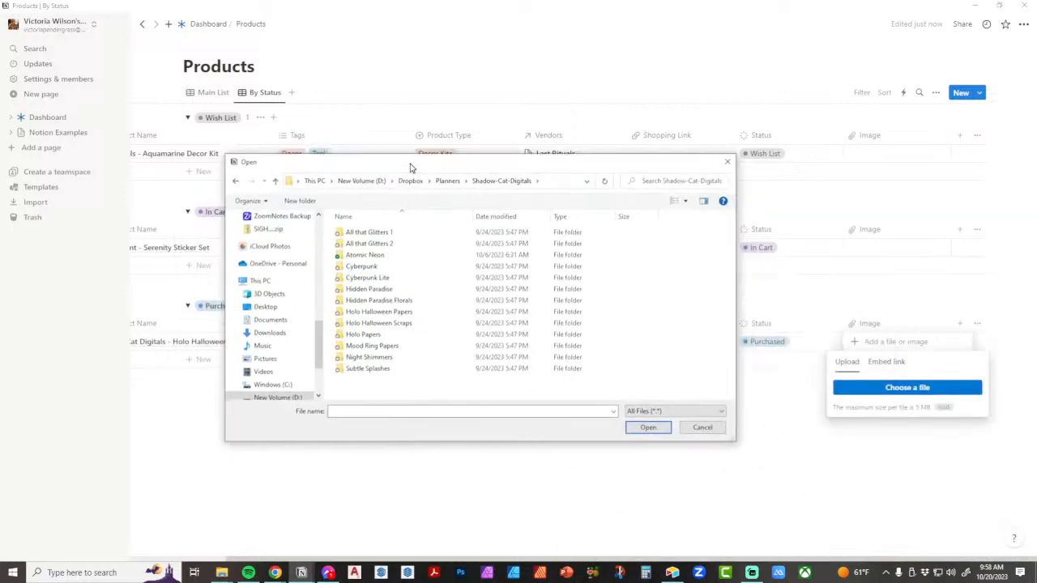
double_click(397, 326)
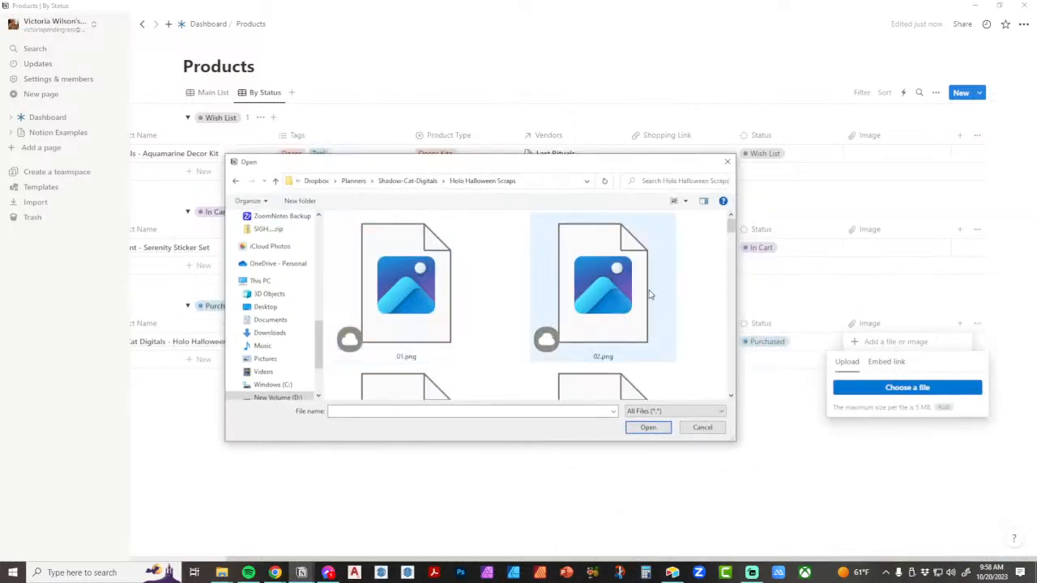
Step: Show the folder's files as smaller thumbnails and upload the heart image 12.png to the product's Image field
left_click(685, 201)
left_click(706, 233)
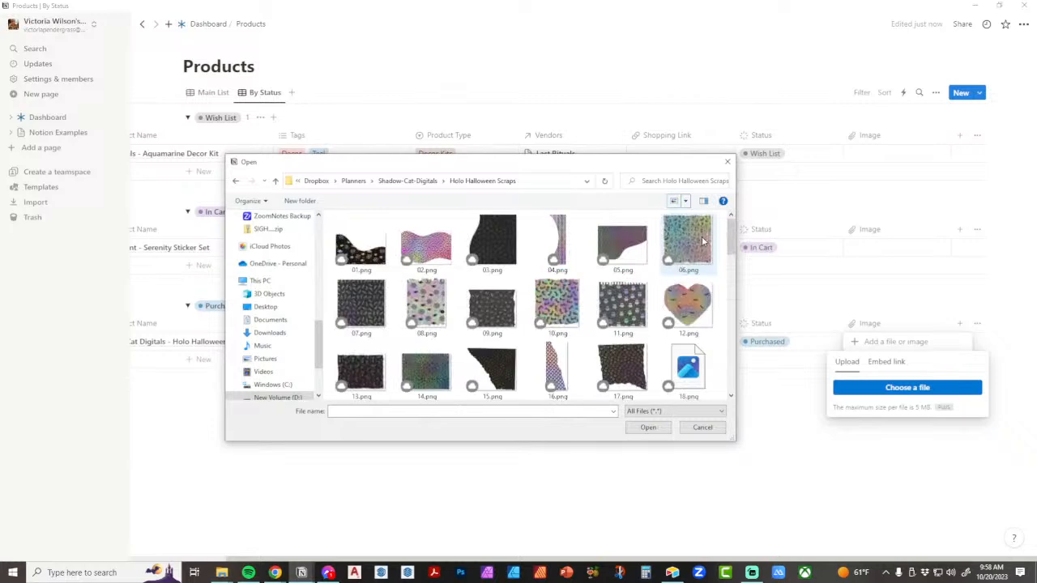
left_click(687, 304)
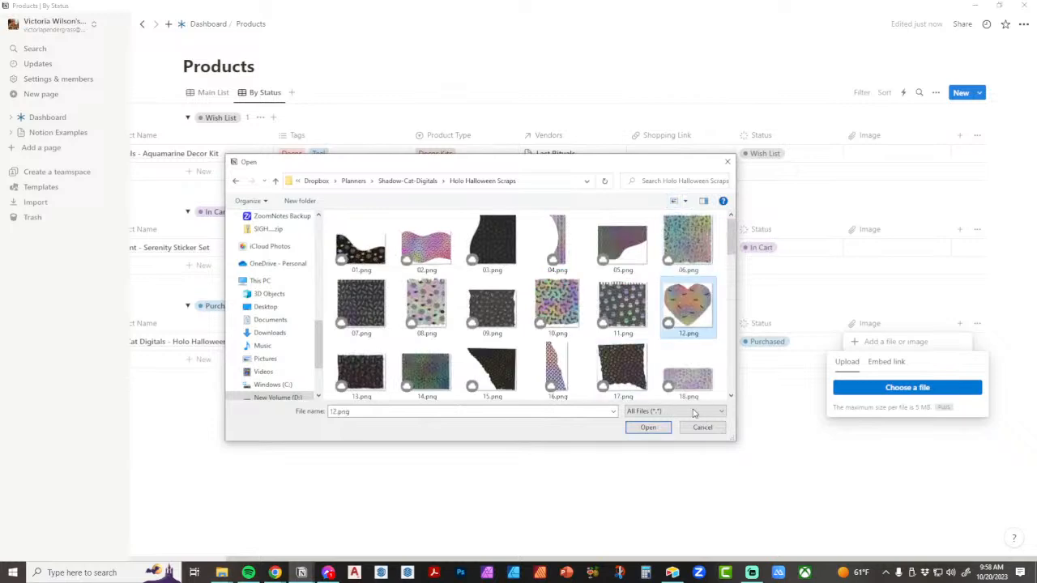
left_click(638, 428)
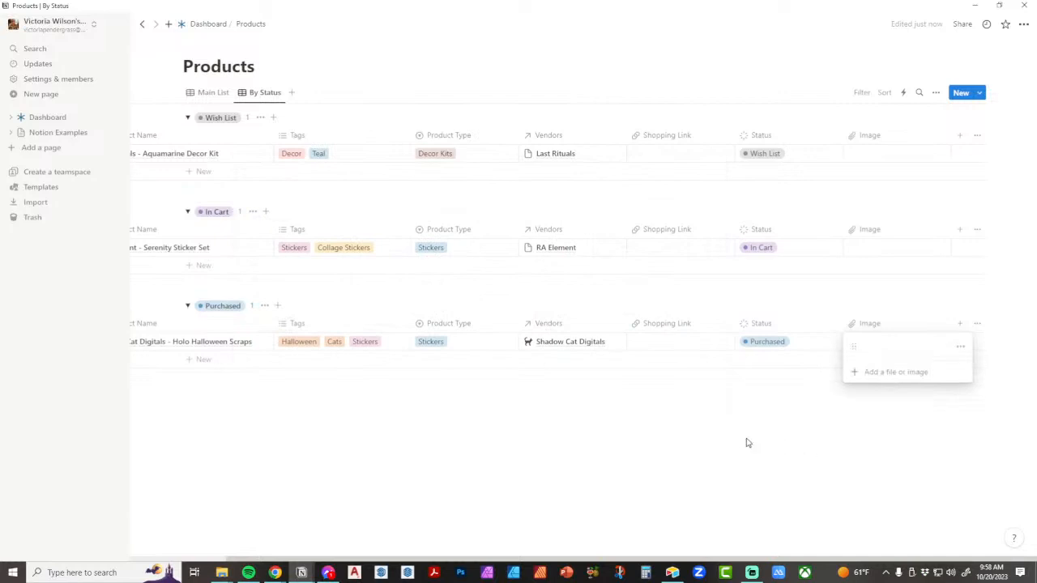
key("Escape")
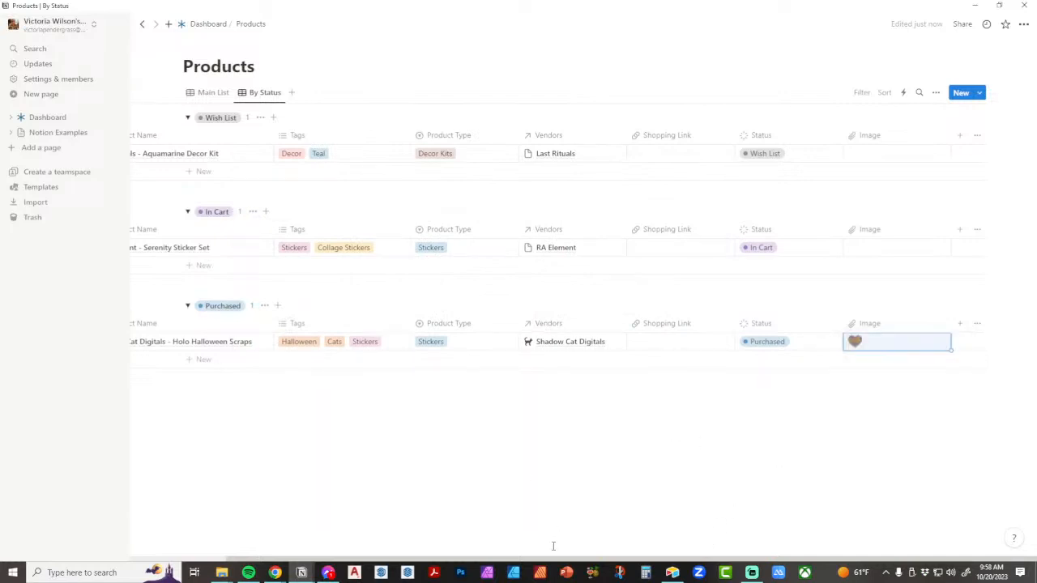
Step: Add a Gallery view to the Products database with Image as the card preview and Fit image turned on
left_click_drag(530, 559, 414, 526)
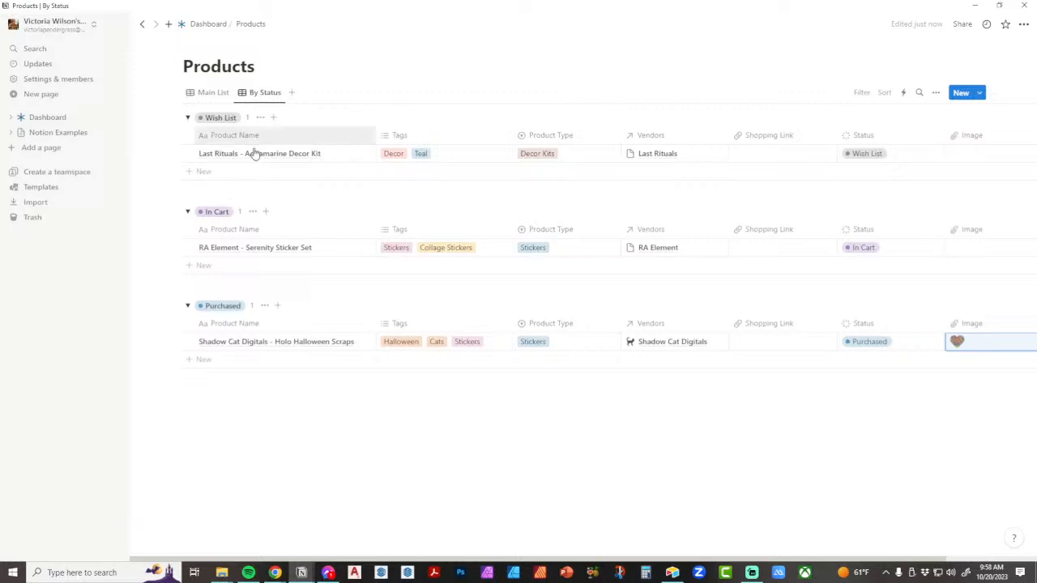
left_click(292, 92)
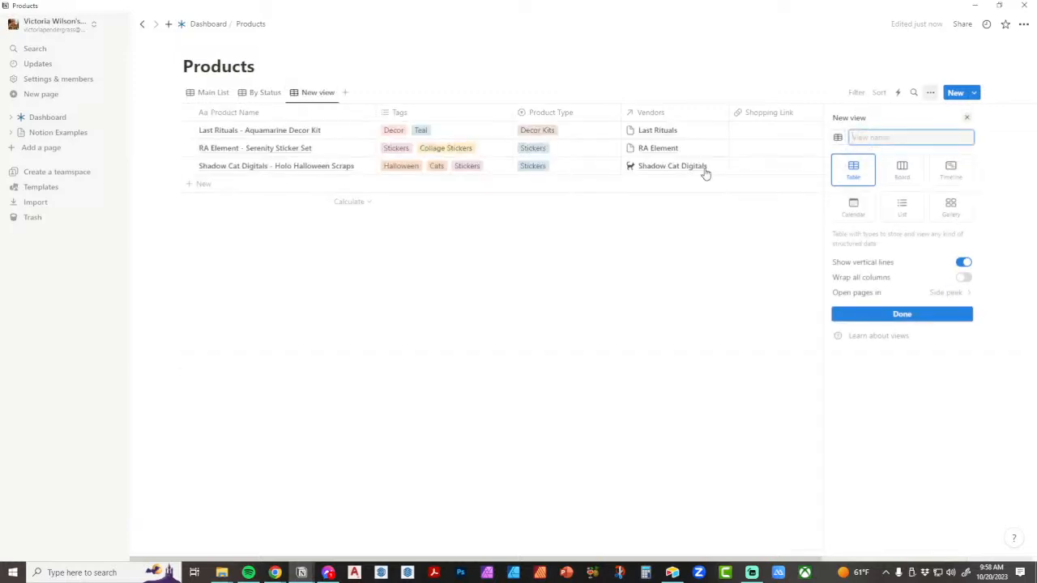
left_click(951, 209)
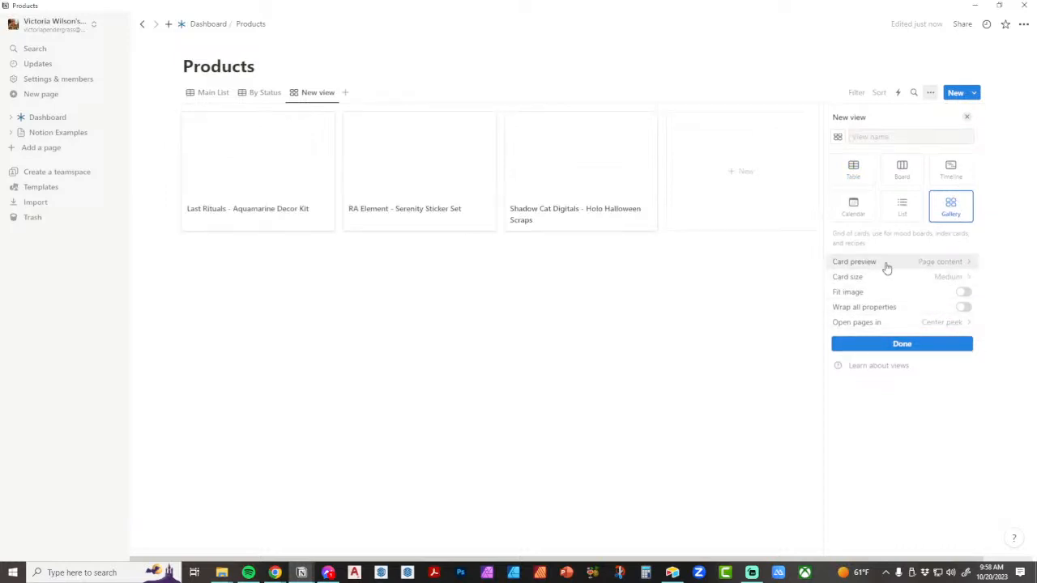
left_click(939, 262)
left_click(882, 326)
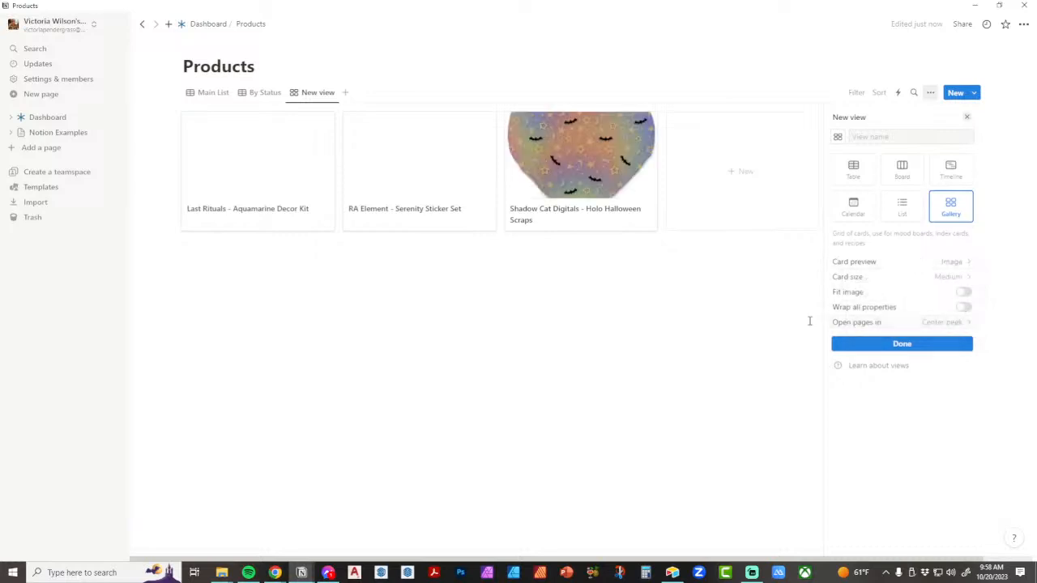
left_click(963, 292)
left_click(692, 410)
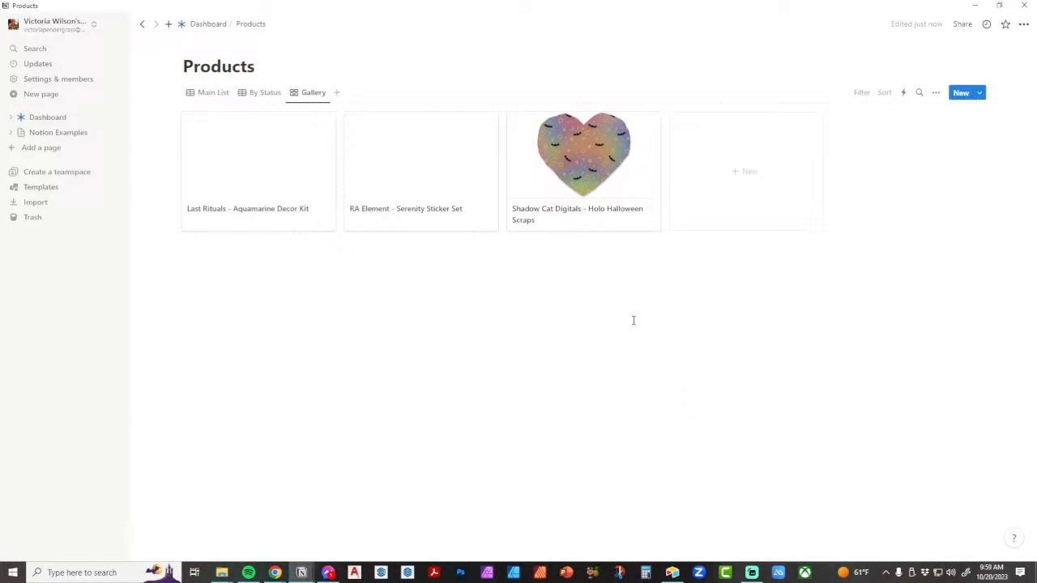
Step: Open the RA Element - Serenity Sticker Set page from the gallery and start a file upload for its Image property
left_click(421, 157)
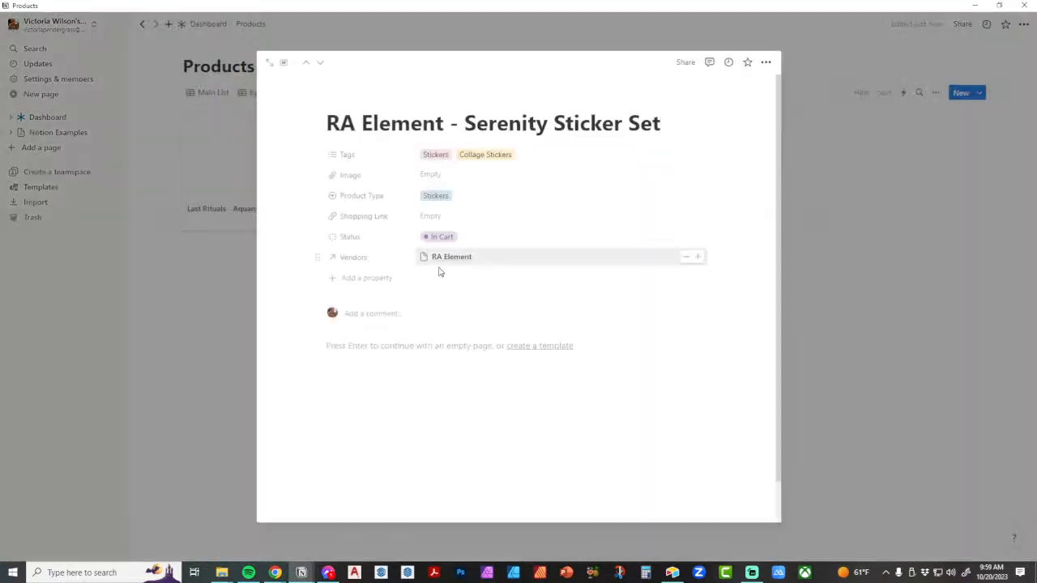
left_click(427, 175)
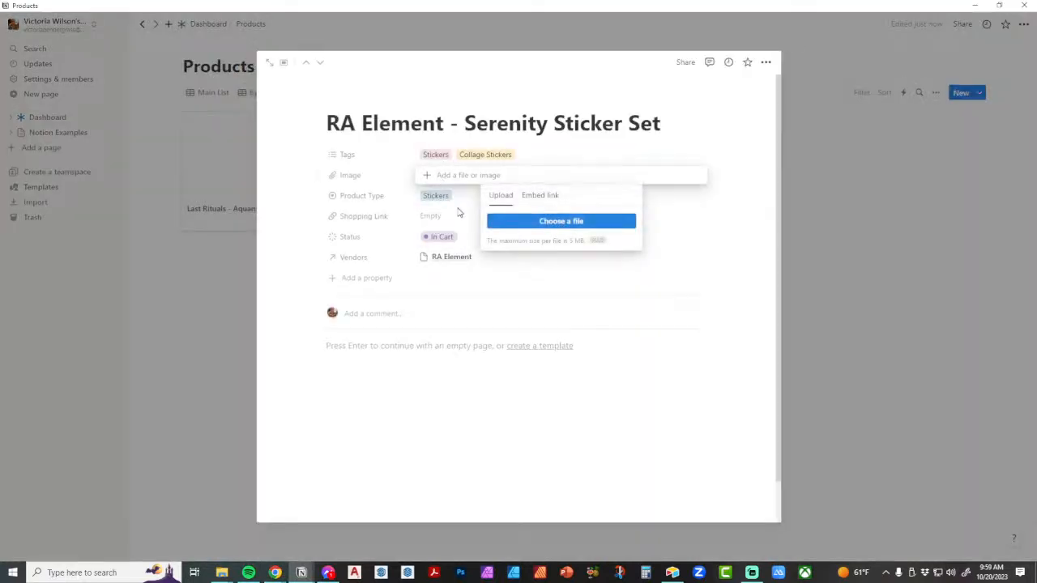
left_click(519, 221)
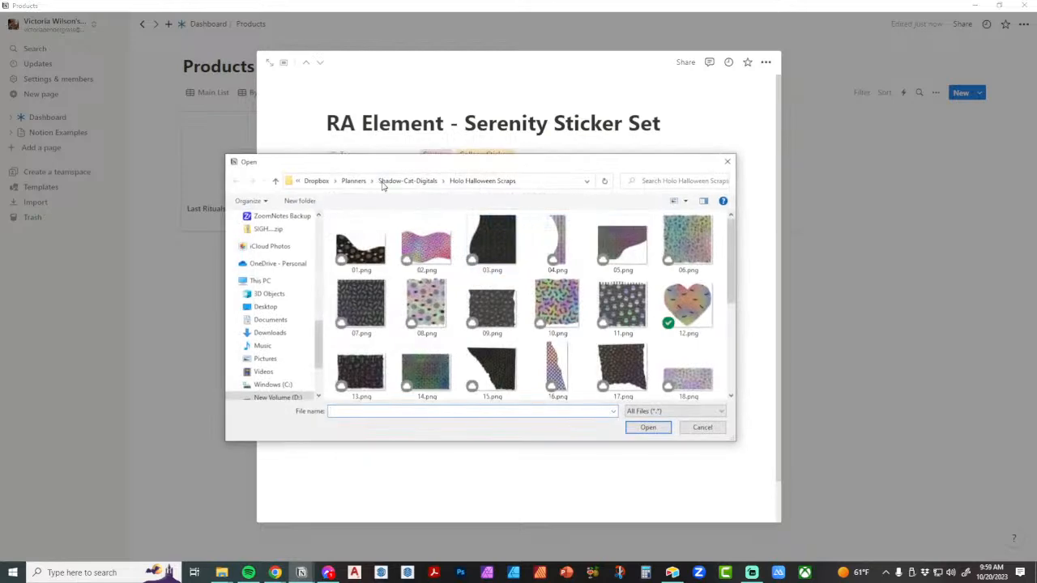
Step: Browse the upload dialog to Planners > RA-Element > Serenity > Ra Element Serenity PNGs
left_click(362, 182)
scroll(434, 321, "down", 4)
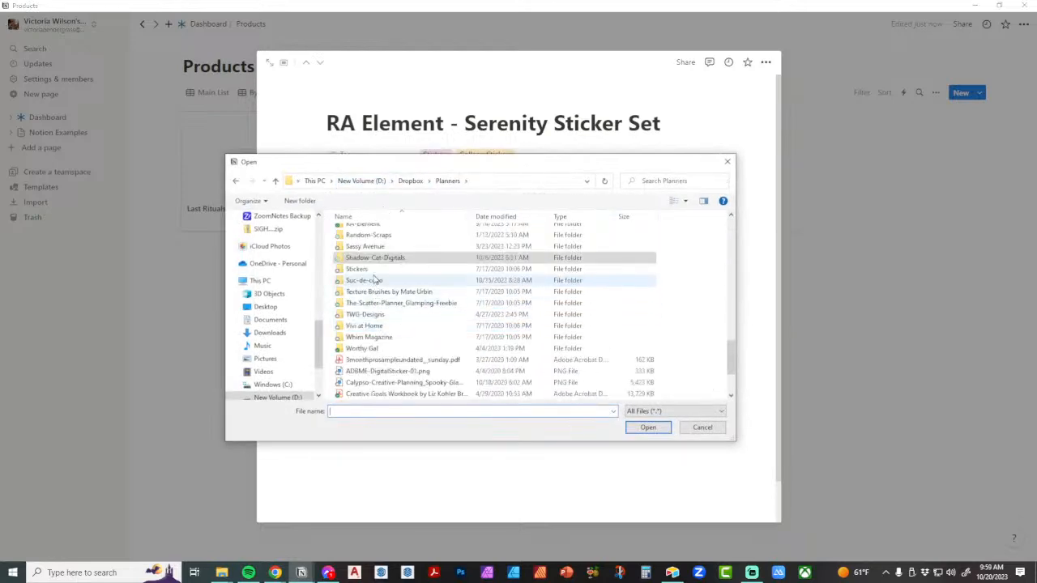
left_click(374, 234)
scroll(375, 243, "up", 2)
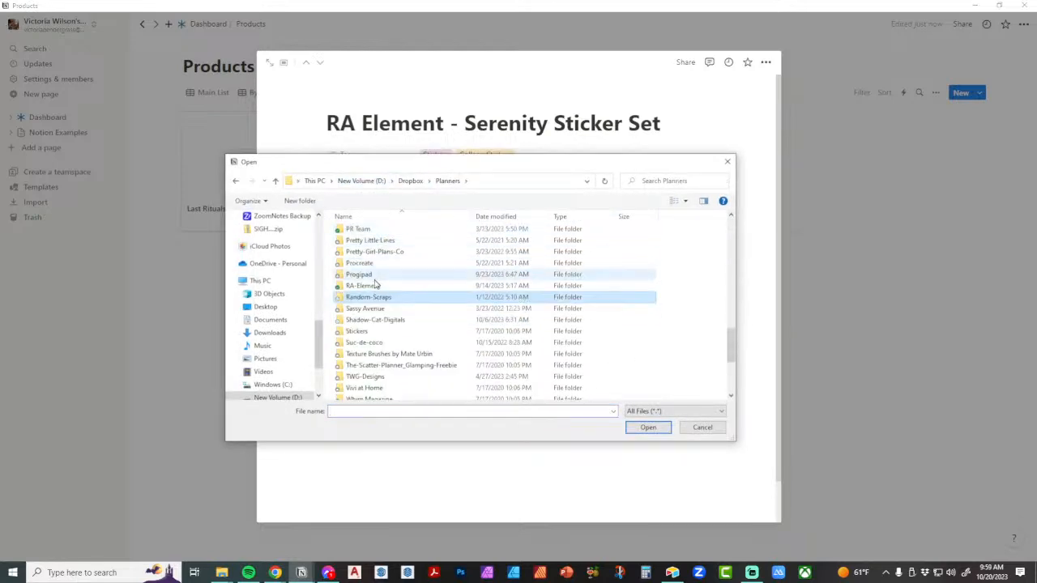
double_click(375, 280)
scroll(377, 324, "down", 3)
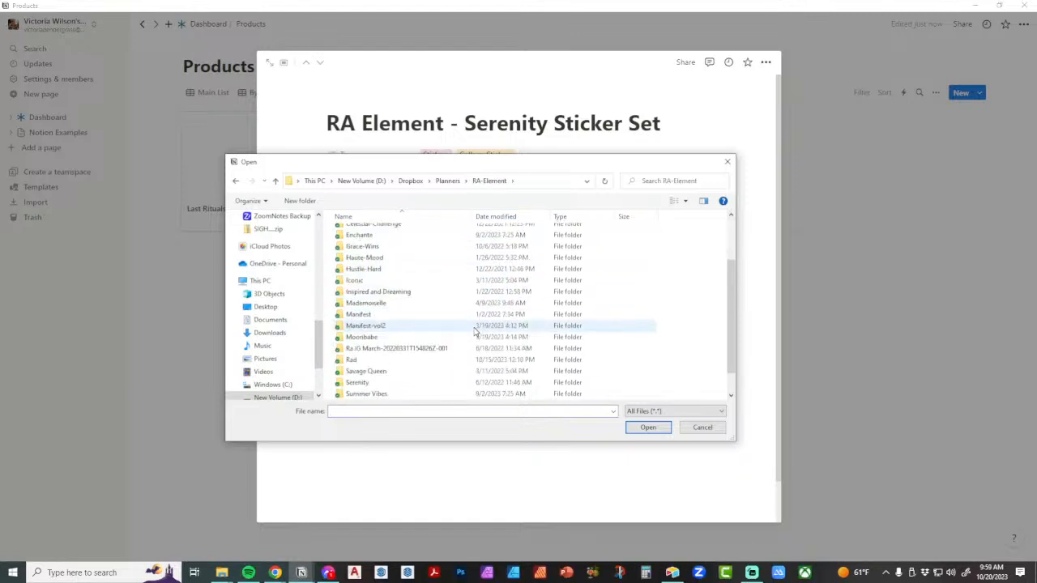
double_click(378, 360)
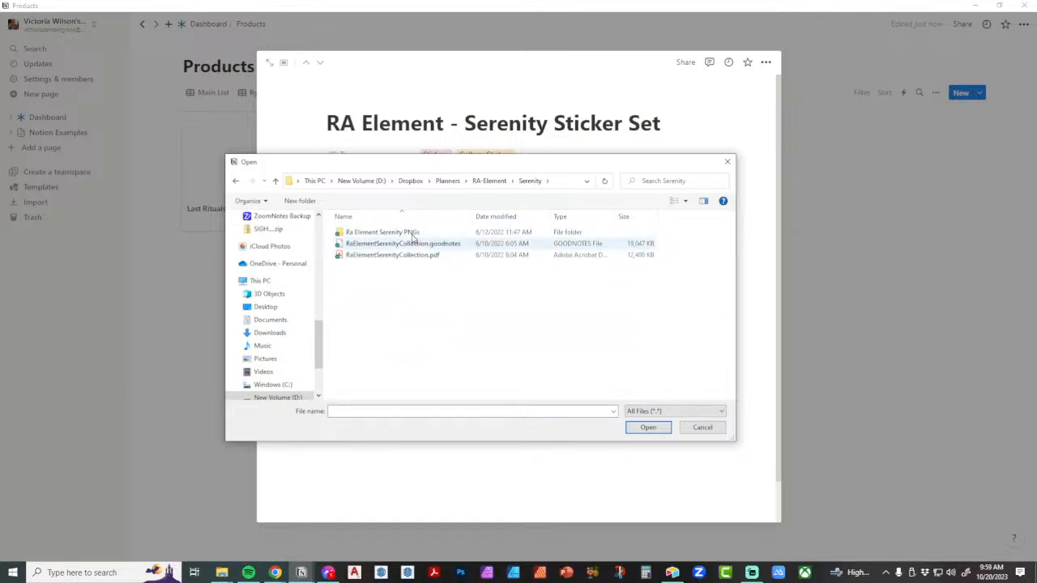
double_click(370, 235)
Step: Upload the "Do or do not" sticker, Ra Element Serenity CL31-30.png, to the Image property and close the product page
scroll(608, 340, "down", 2)
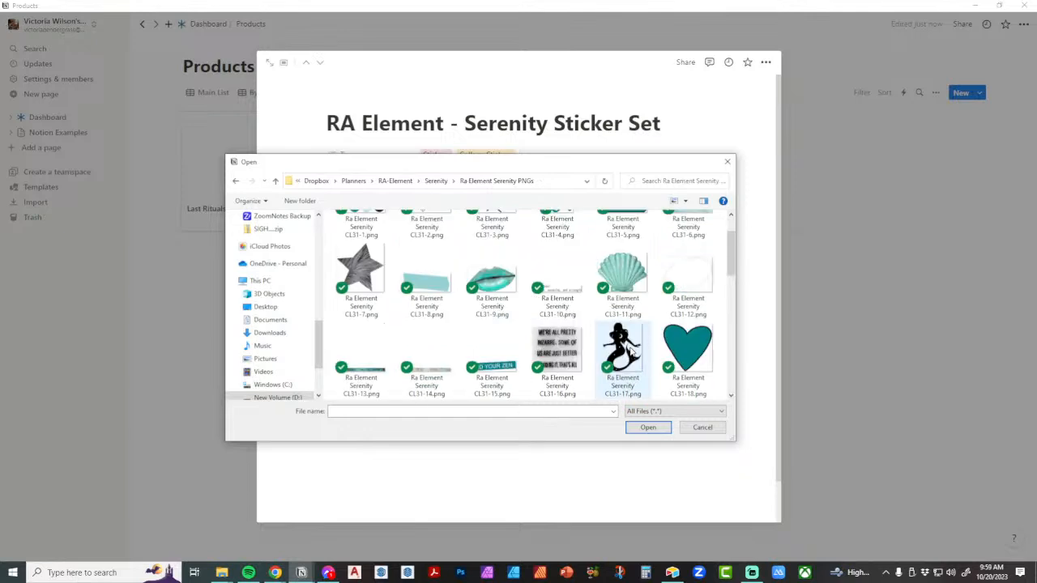
scroll(642, 353, "down", 3)
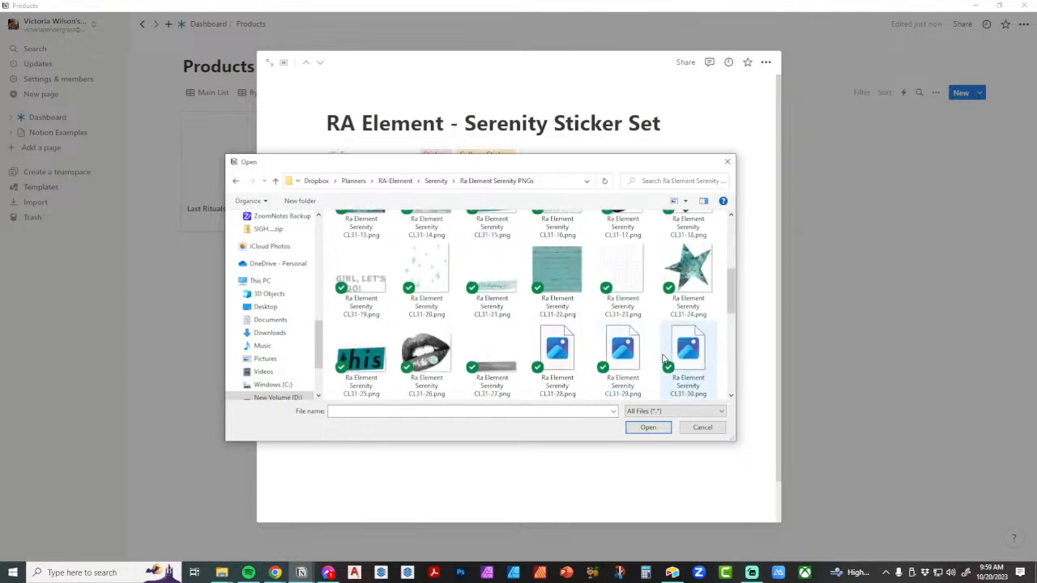
scroll(664, 360, "down", 3)
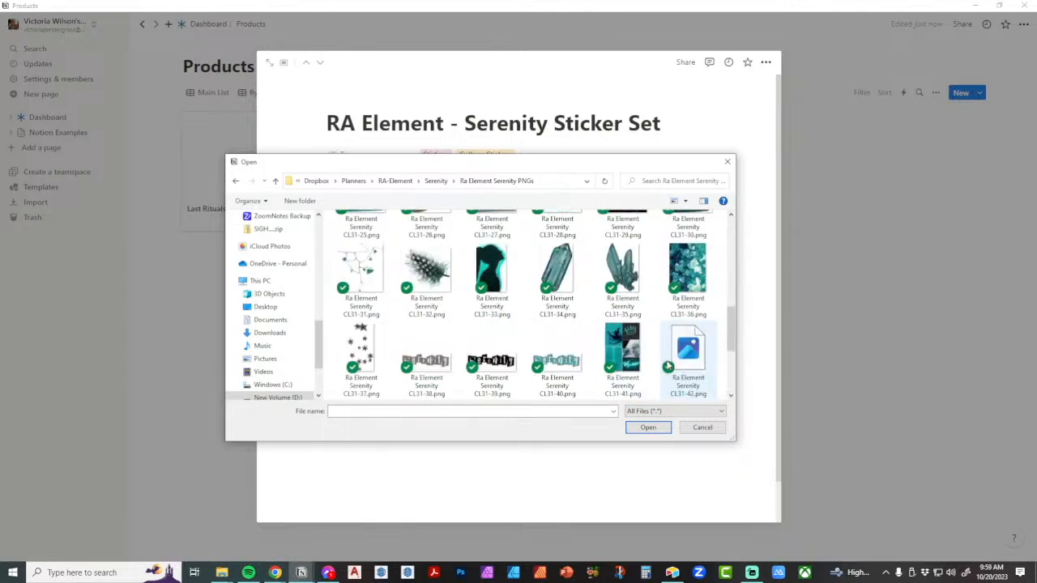
scroll(668, 367, "down", 1)
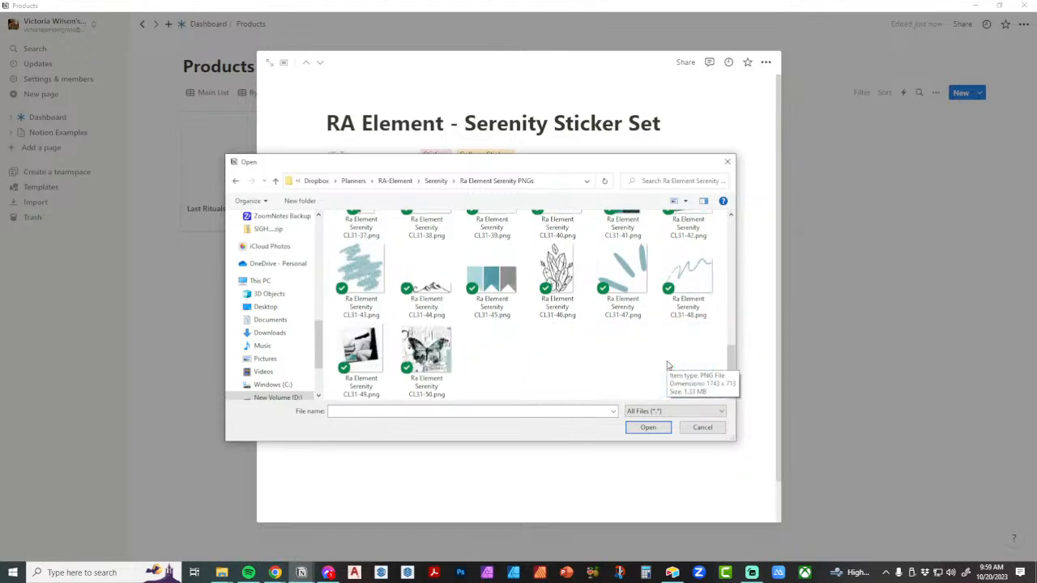
scroll(648, 361, "up", 3)
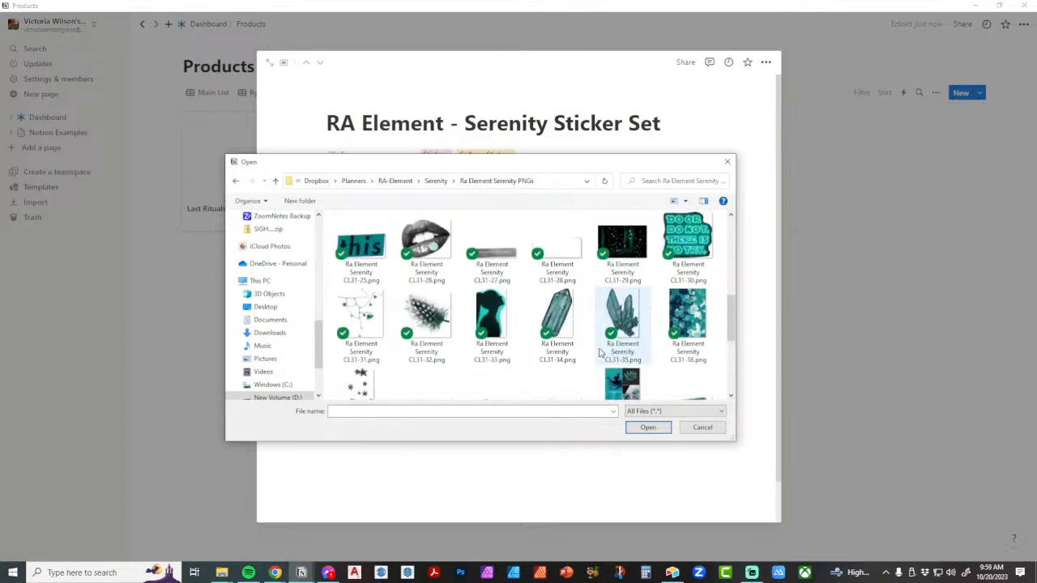
double_click(683, 237)
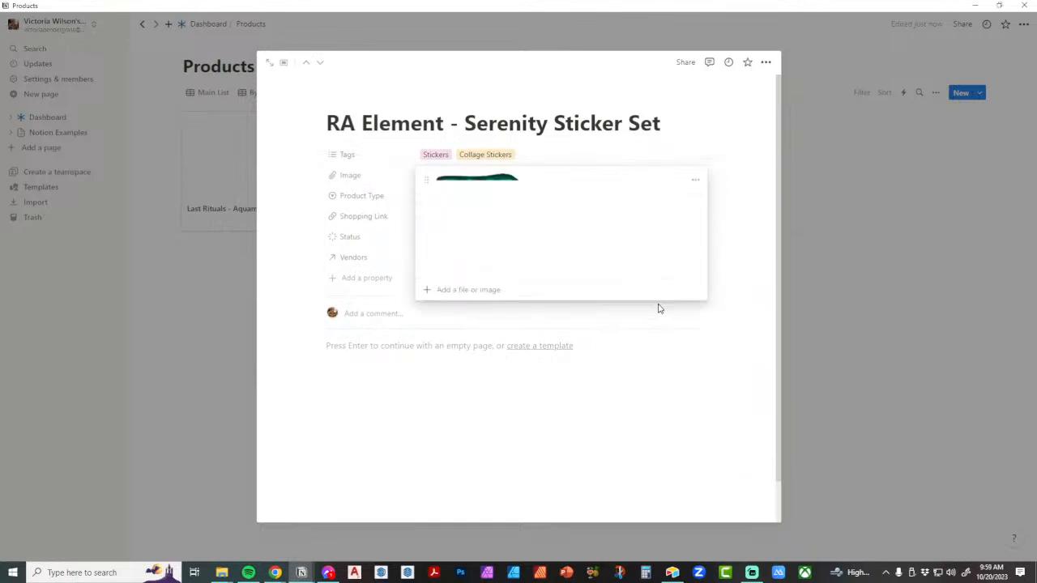
left_click(880, 307)
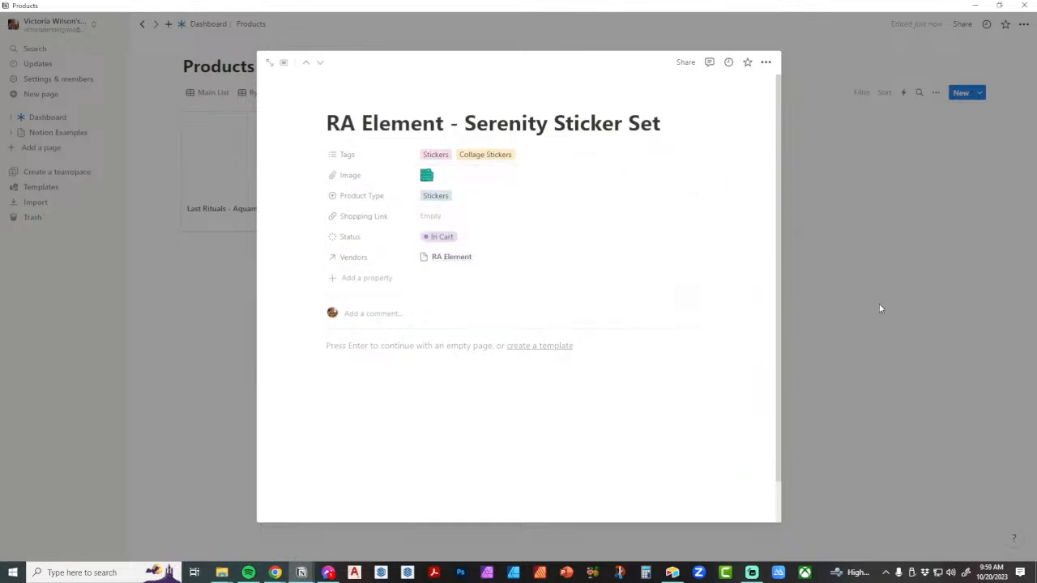
left_click(880, 308)
Step: Start an Image upload on the Last Rituals - Aquamarine Decor Kit page and browse to Planners > Last-Rituals_Strawberry-Printables > Aquamarine-Realm-Decor
left_click(255, 150)
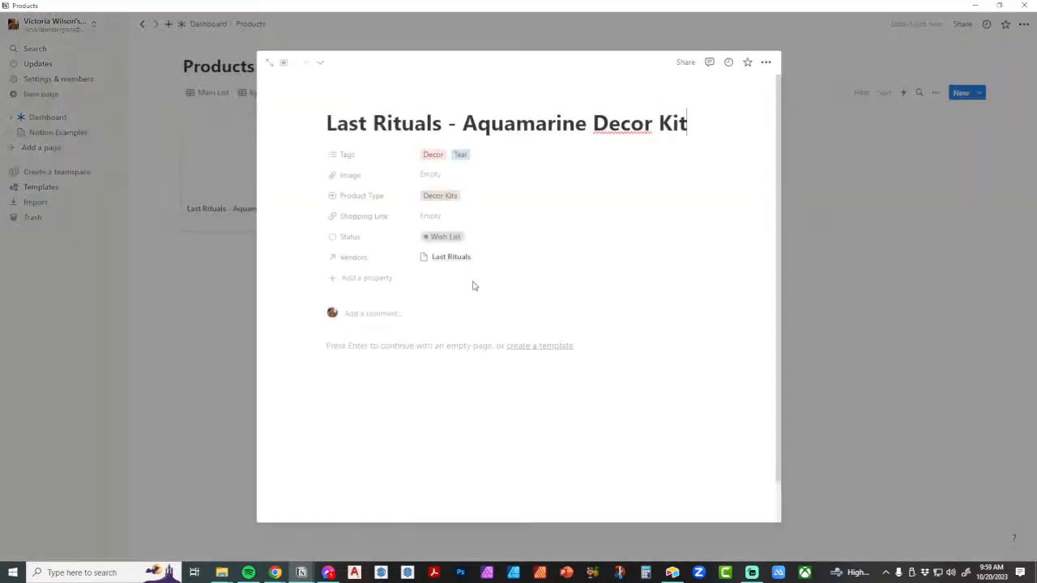
left_click(432, 175)
left_click(511, 226)
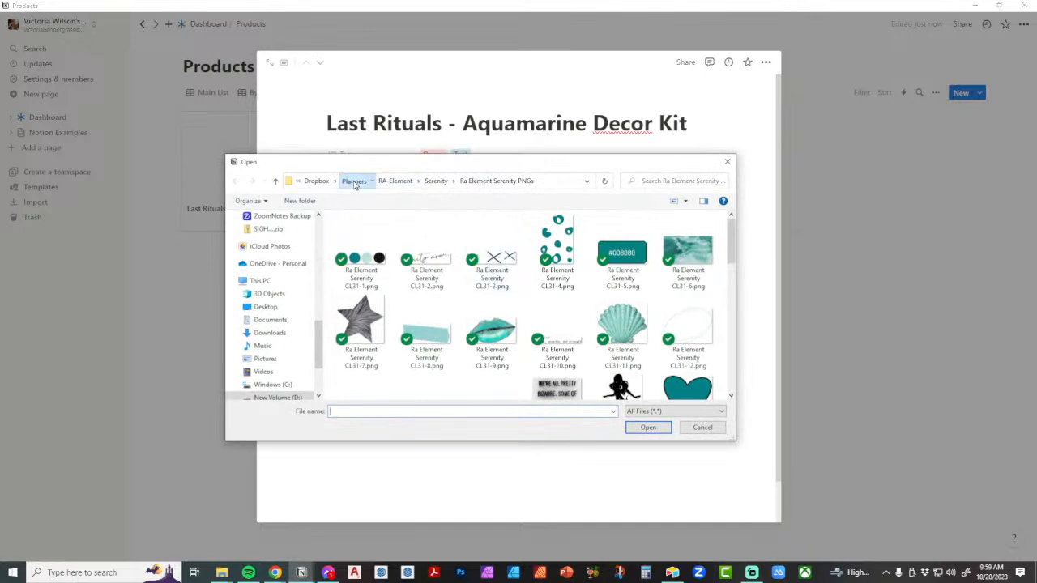
left_click(353, 180)
scroll(409, 333, "up", 3)
double_click(389, 333)
scroll(462, 349, "down", 2)
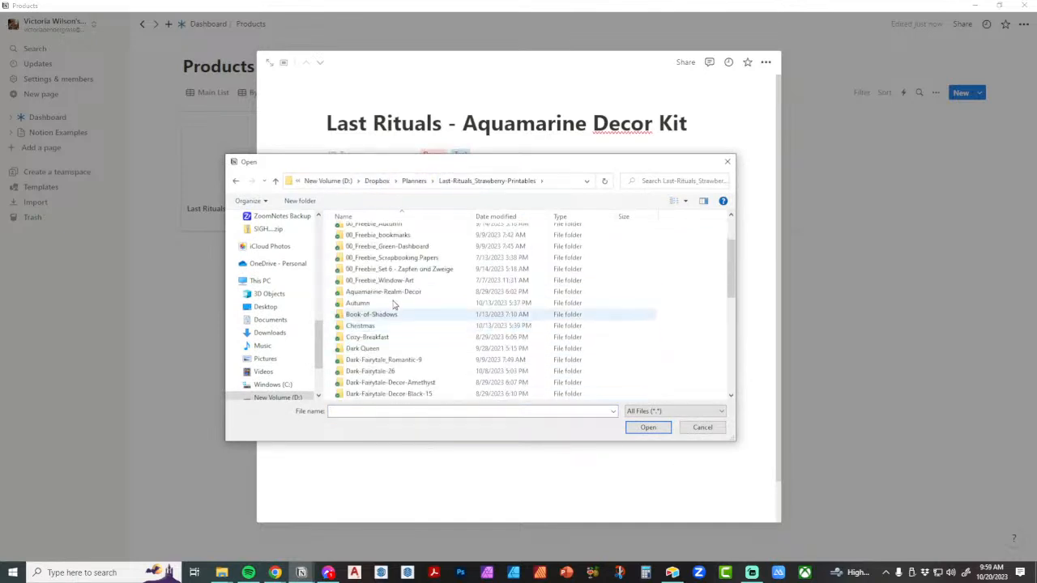
double_click(459, 293)
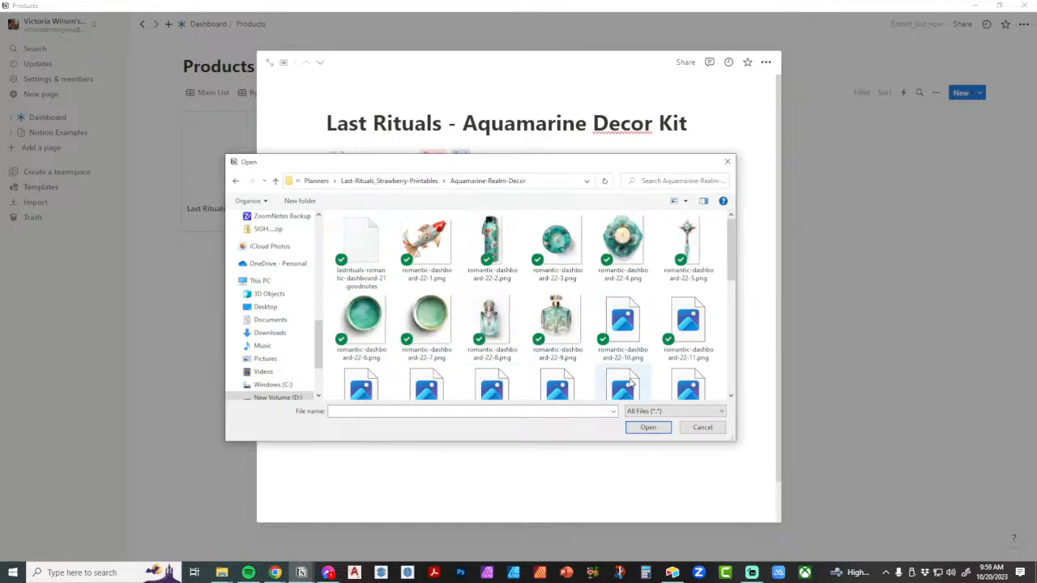
Step: Upload the teal geode image romantic-dashboard-22-10.png to the Image property and close the Aquamarine Decor Kit page
scroll(634, 383, "down", 1)
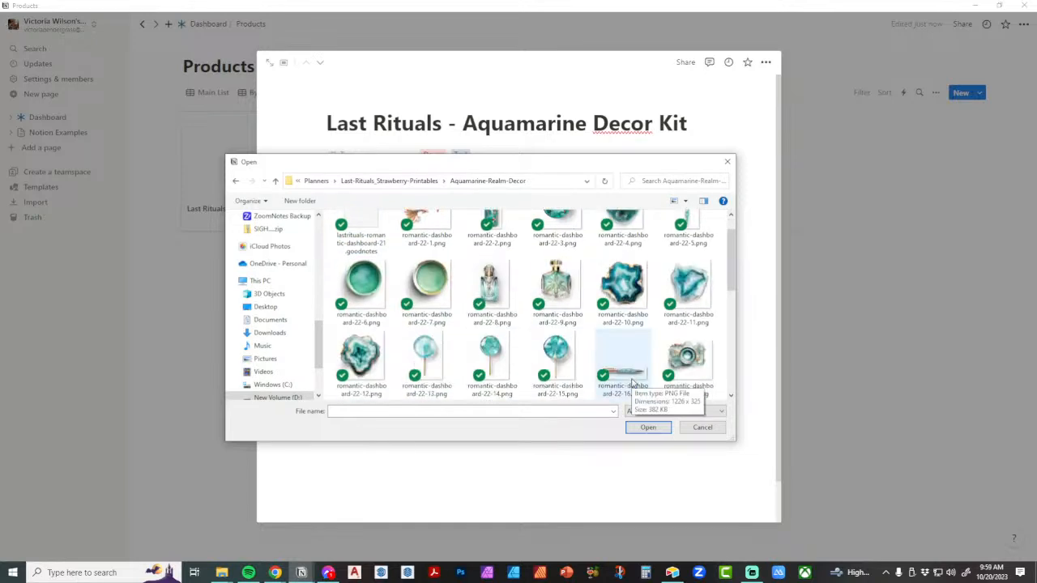
double_click(635, 283)
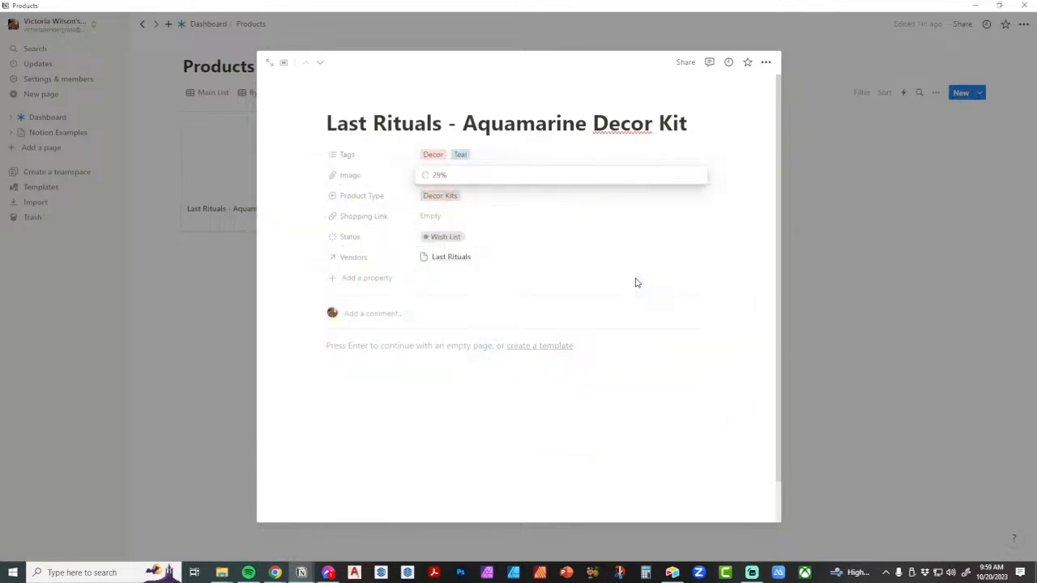
left_click(884, 350)
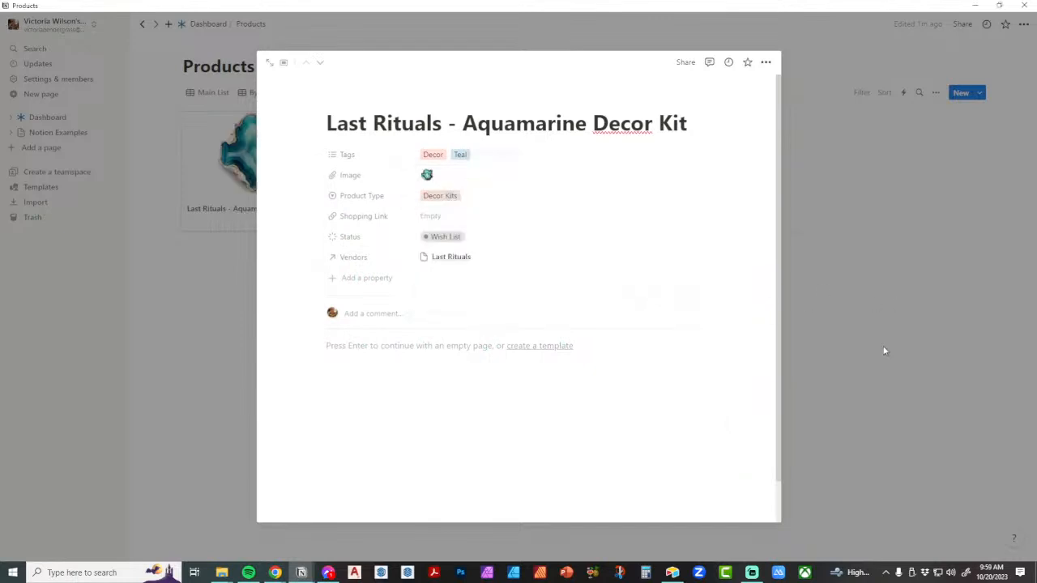
left_click(879, 375)
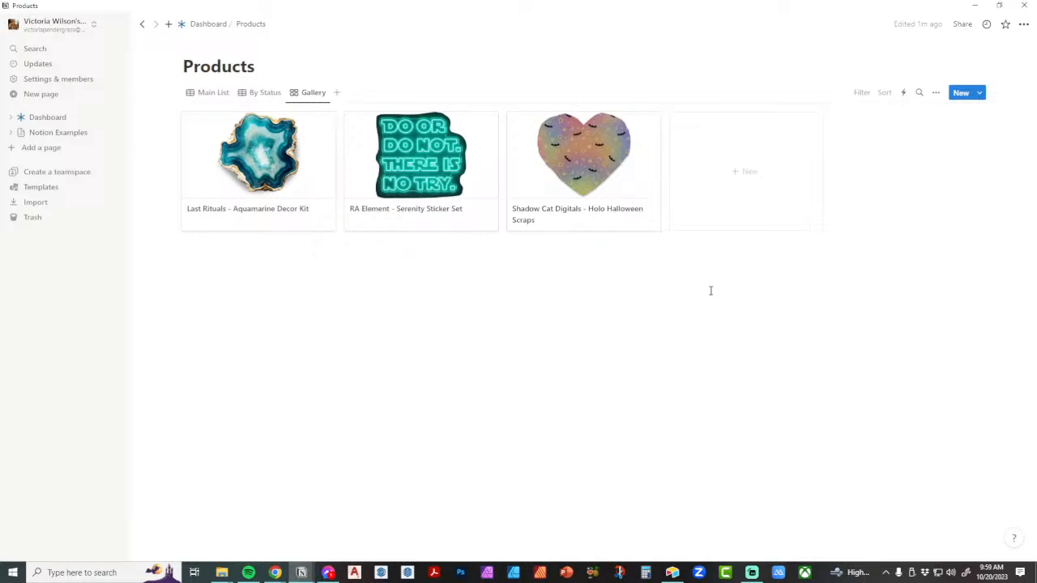
Step: Review the products in the Main List and By Status views, ending in the Gallery view
left_click(211, 94)
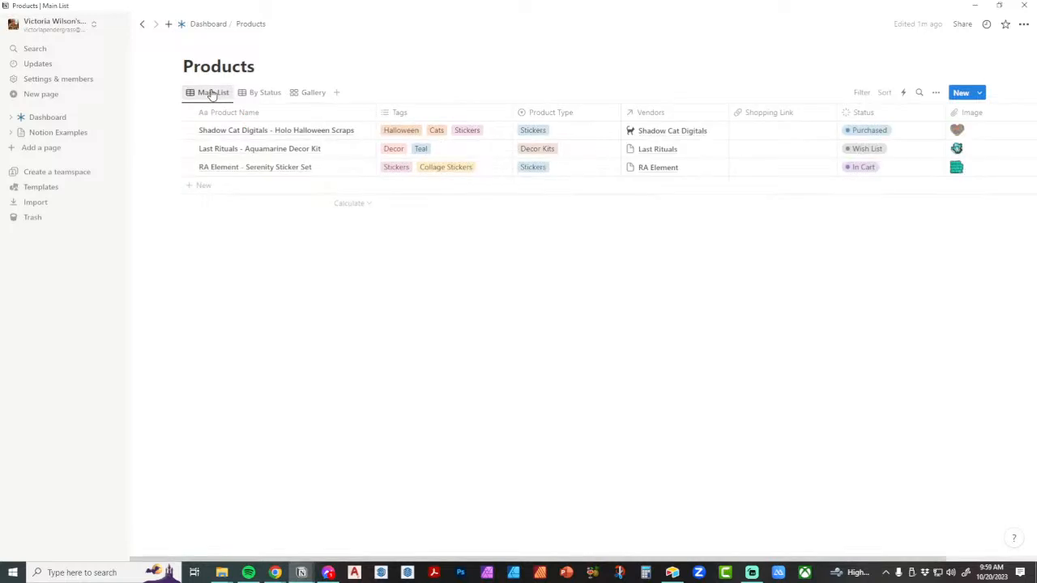
left_click(252, 95)
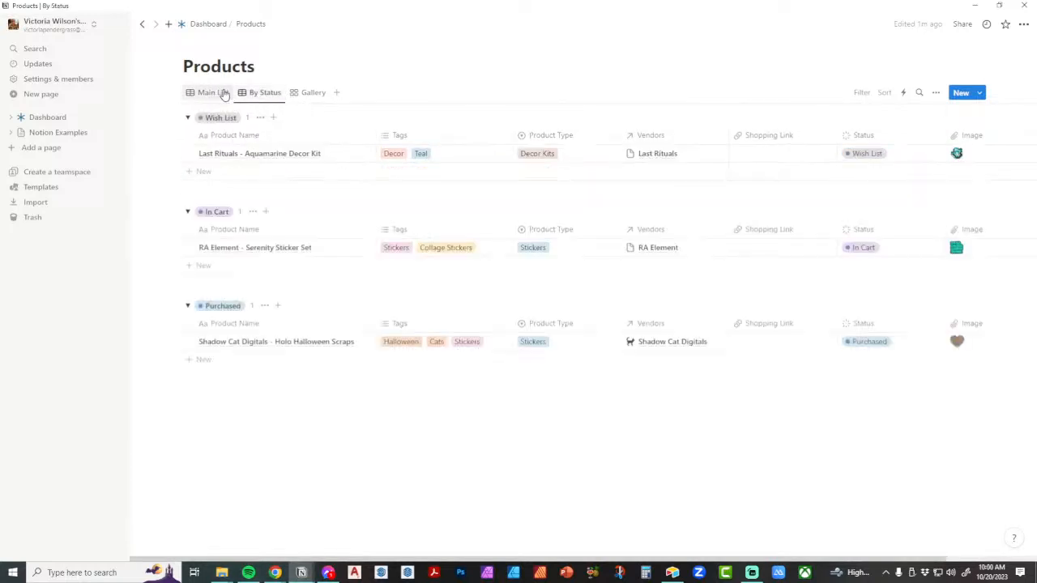
left_click(220, 95)
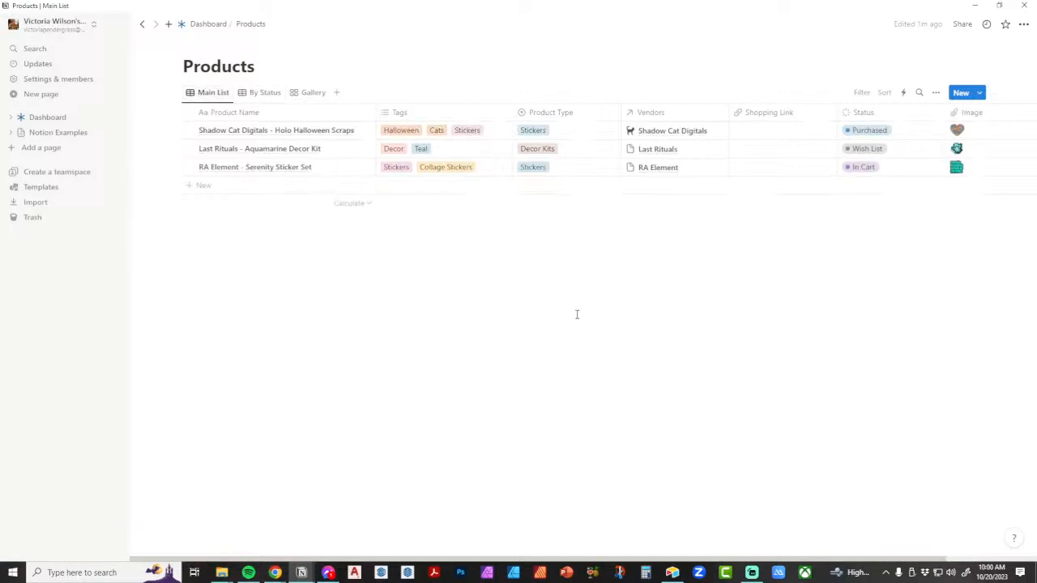
left_click(264, 95)
left_click(308, 94)
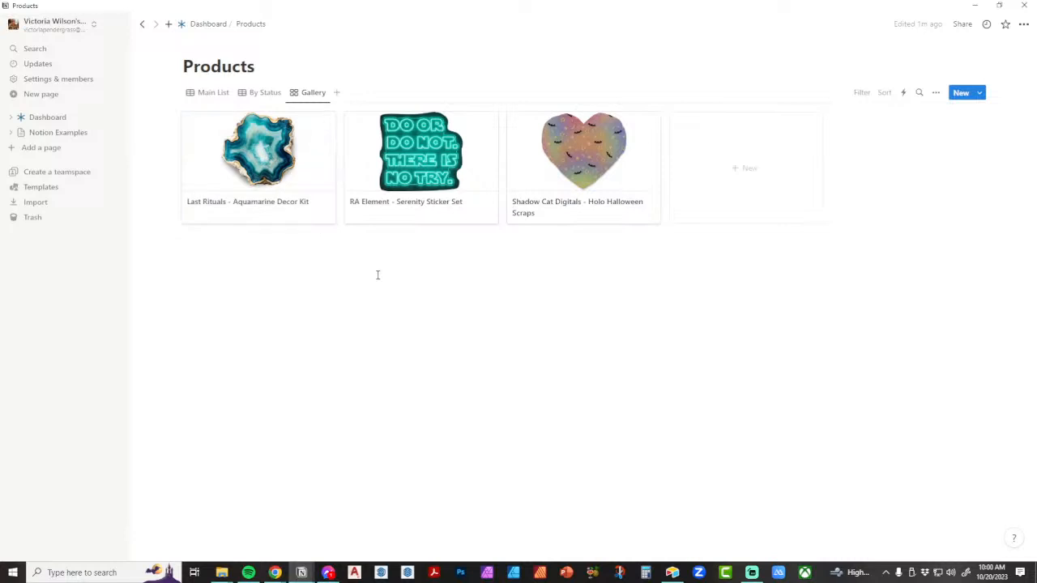
Step: Add a Number property named Price on the RA Element - Serenity Sticker Set page and set its value to 5
left_click(413, 184)
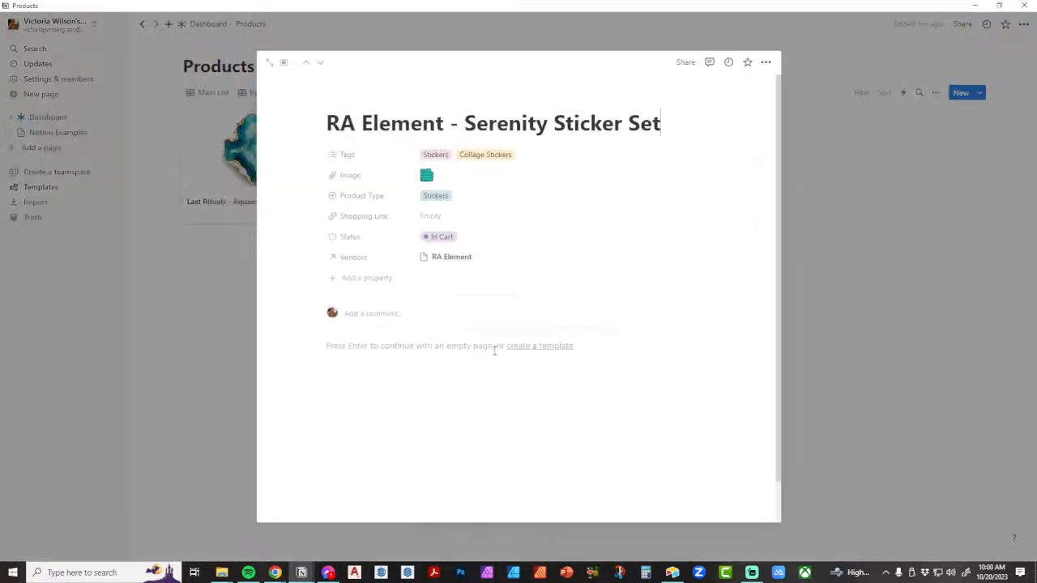
left_click(377, 279)
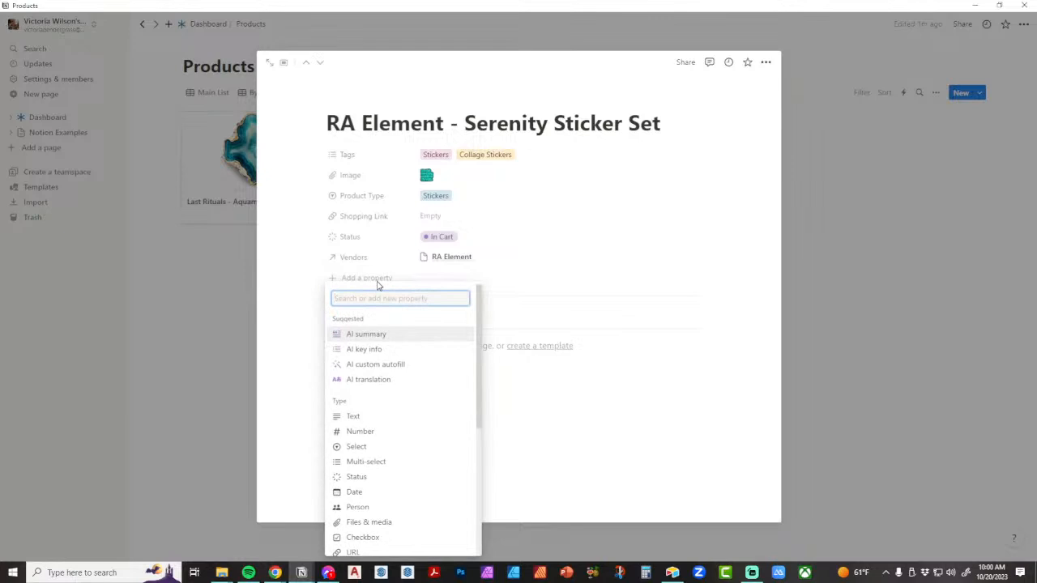
type("R")
key("BackSpace")
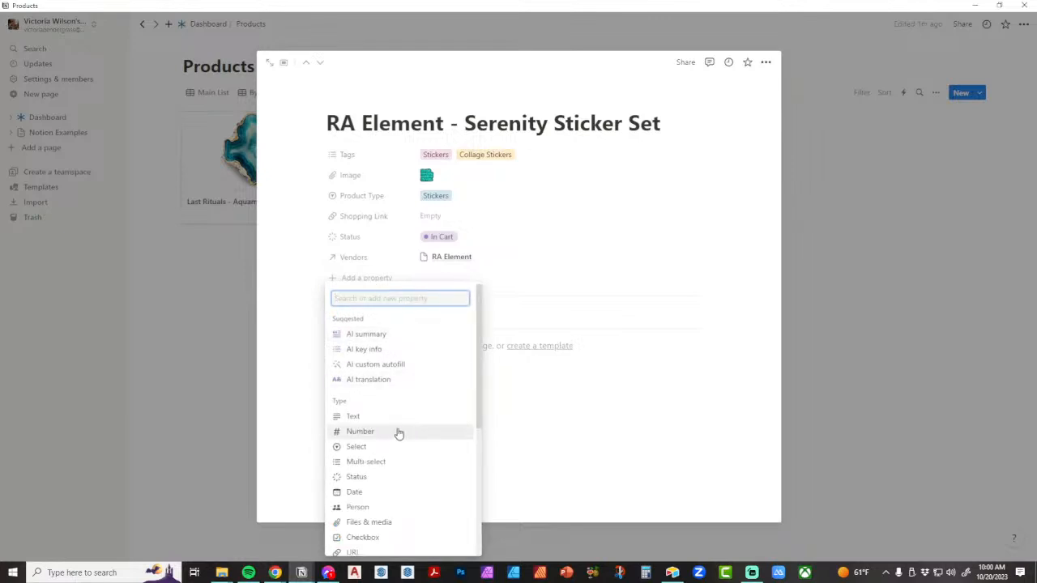
scroll(398, 435, "down", 3)
scroll(388, 432, "up", 3)
left_click(374, 431)
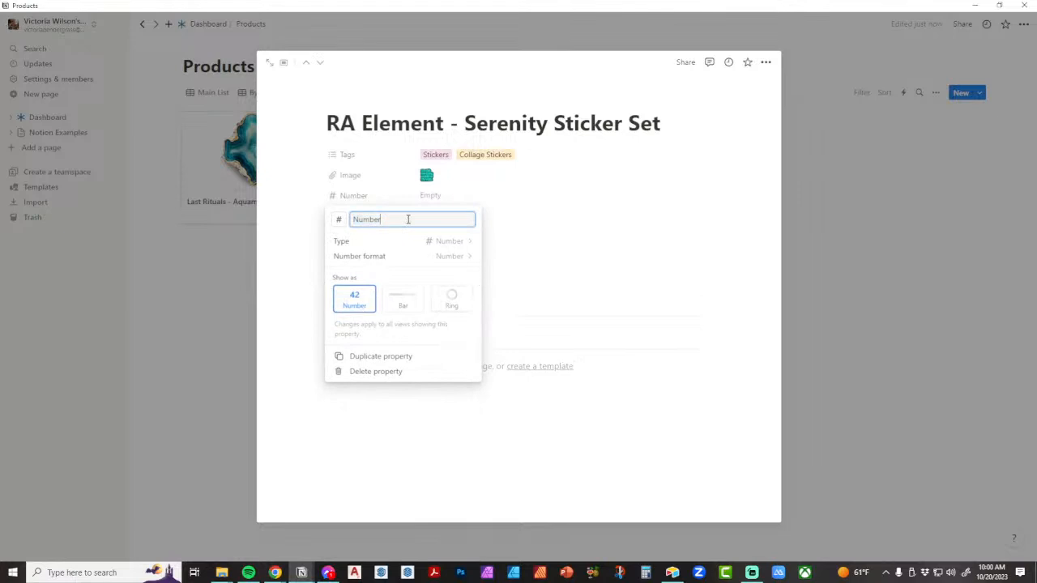
type("PR")
left_click(600, 237)
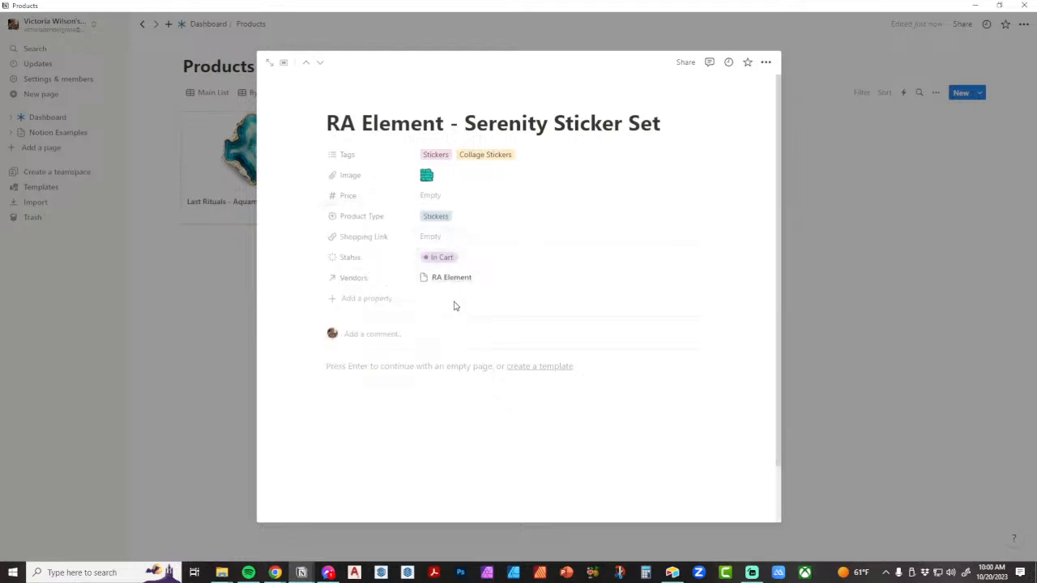
left_click(433, 198)
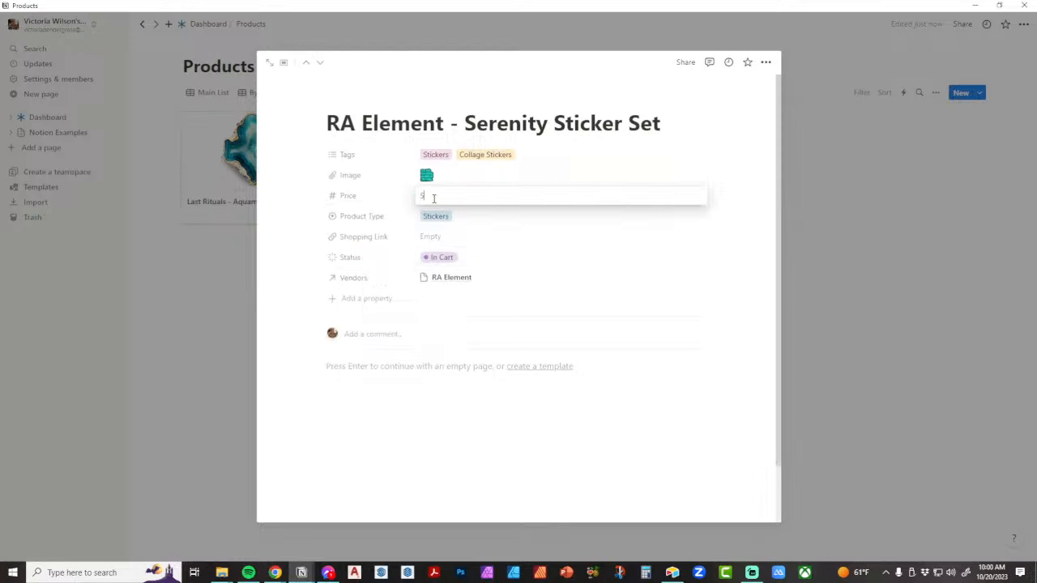
left_click(476, 481)
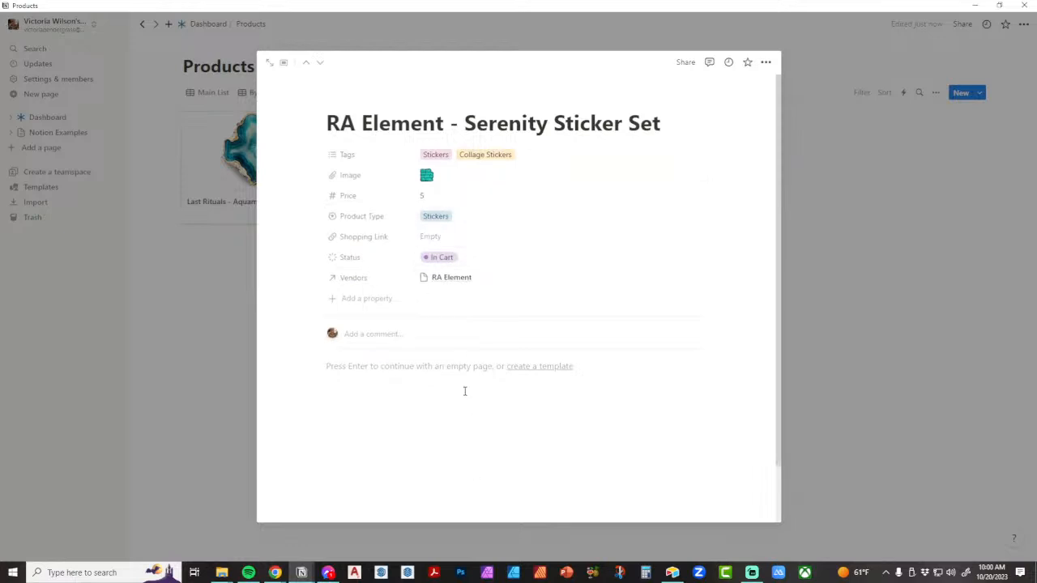
Step: Examine the list of property types available for the Price property on the RA Element - Serenity Sticker Set page
left_click(381, 197)
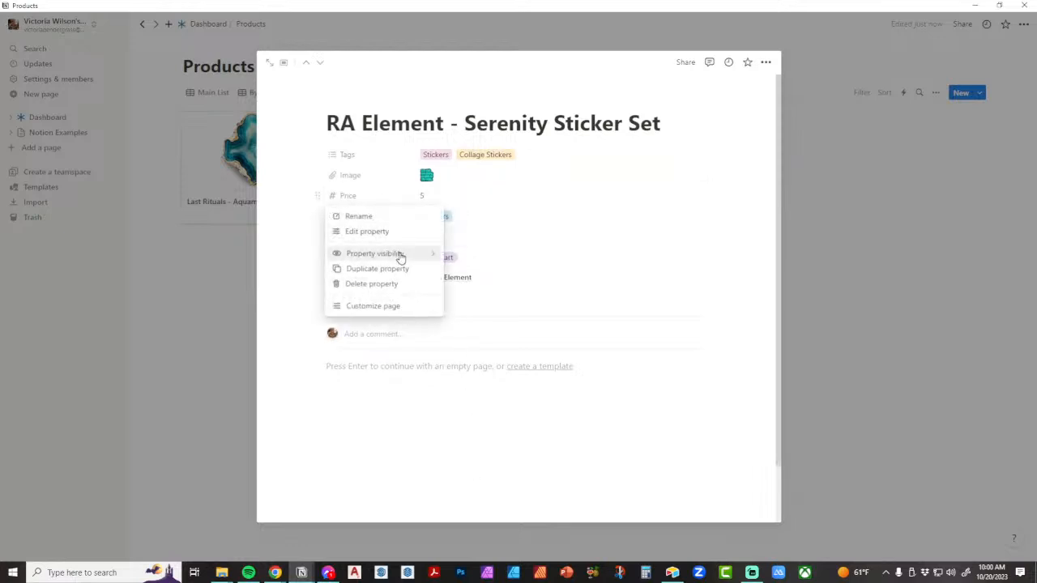
left_click(384, 232)
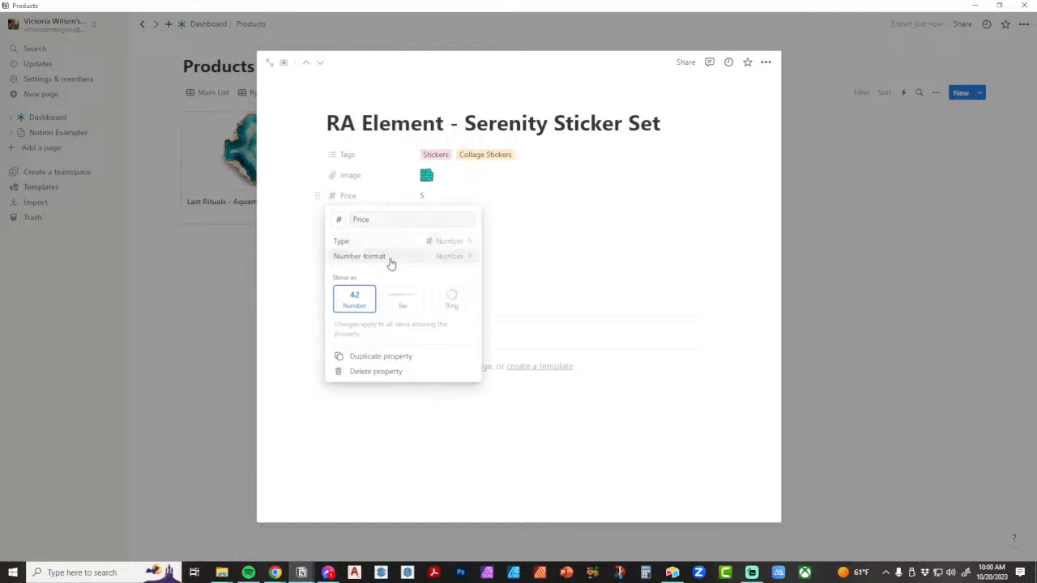
left_click(443, 243)
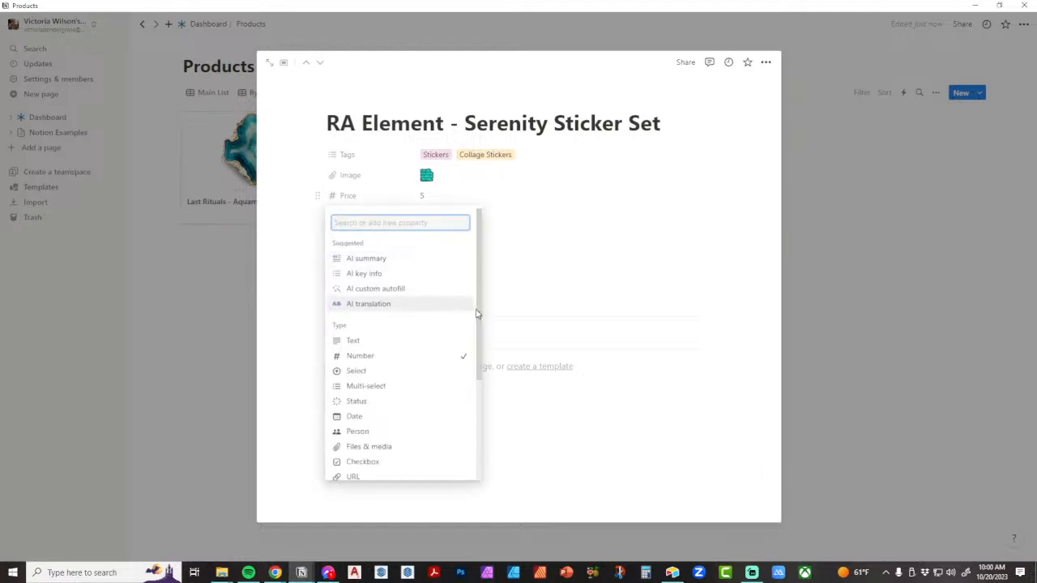
left_click_drag(476, 314, 478, 423)
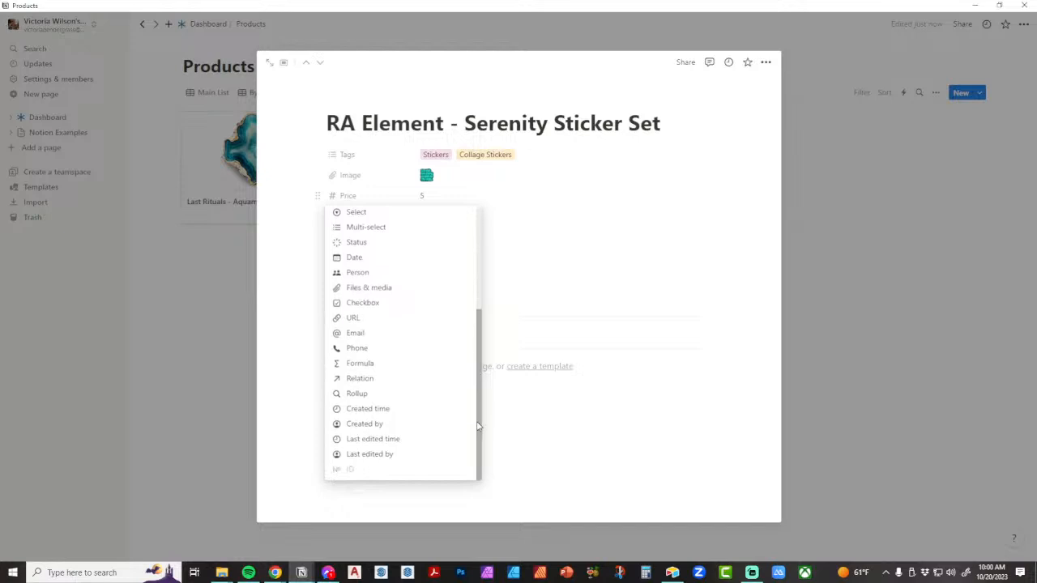
scroll(448, 414, "up", 2)
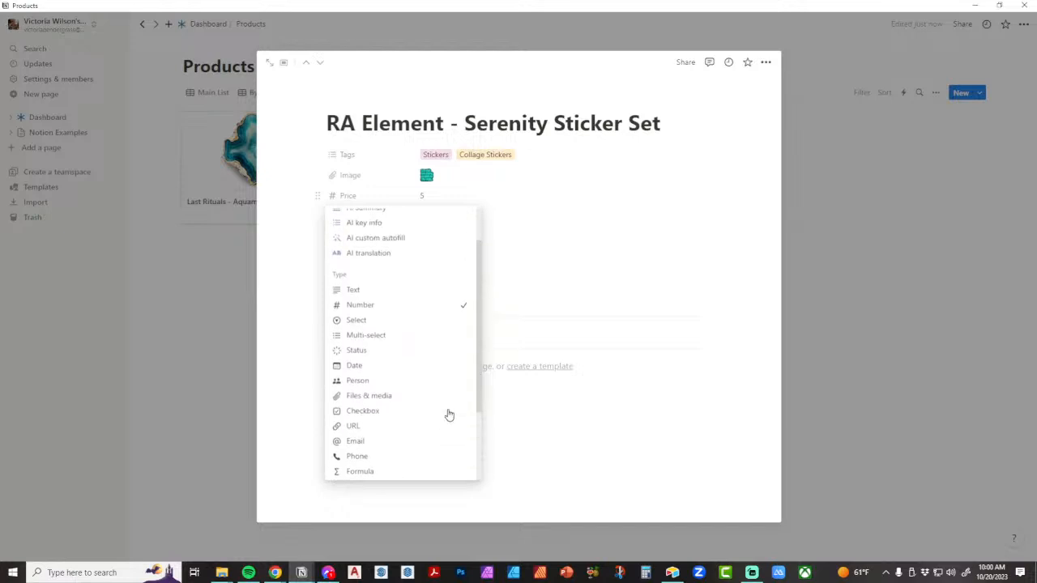
scroll(446, 407, "down", 3)
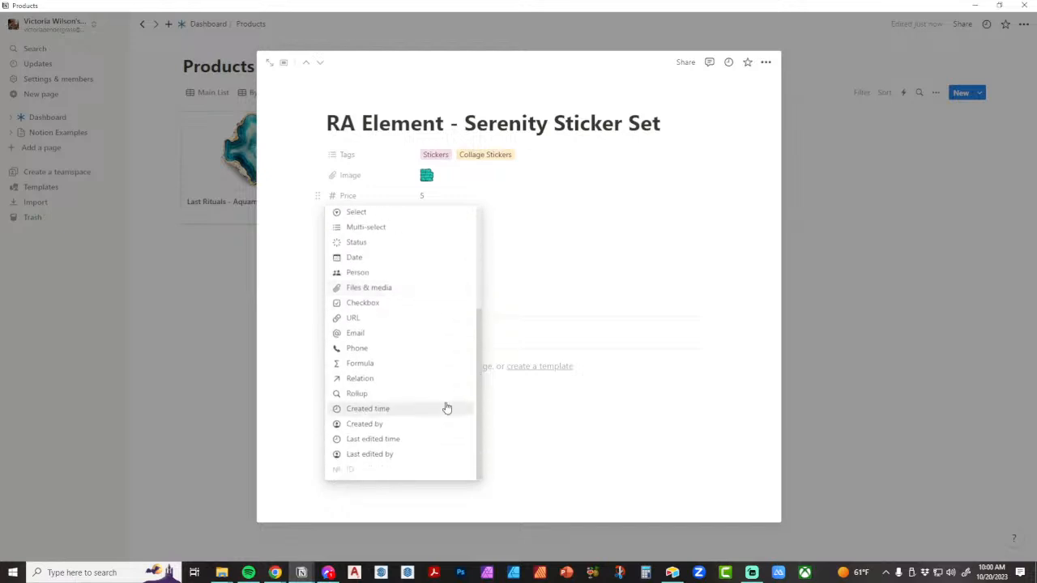
scroll(428, 333, "up", 4)
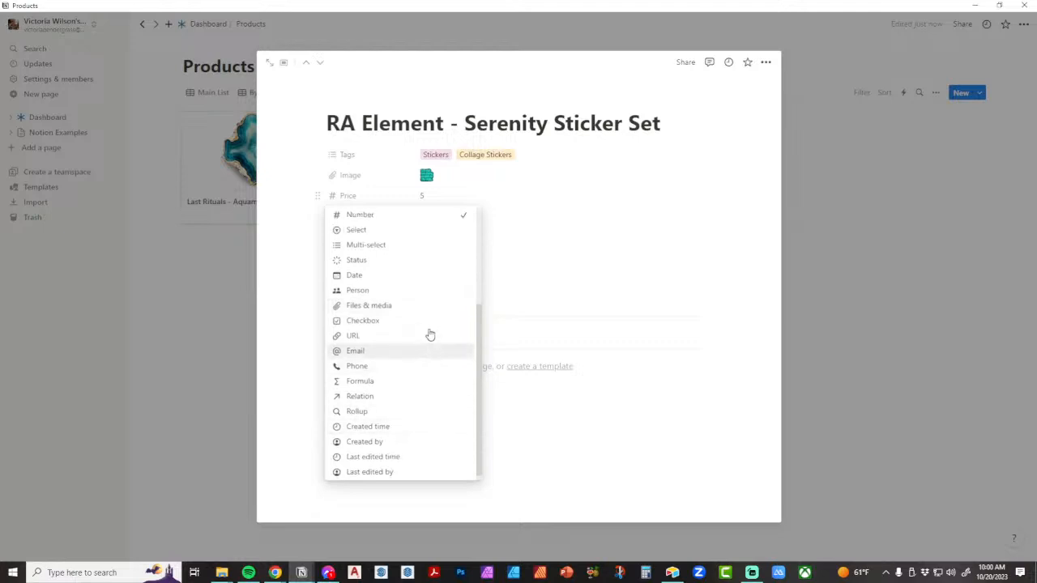
left_click(521, 202)
Step: Set the Price property's number format to US Dollar and close the RA Element - Serenity Sticker Set page
left_click(379, 197)
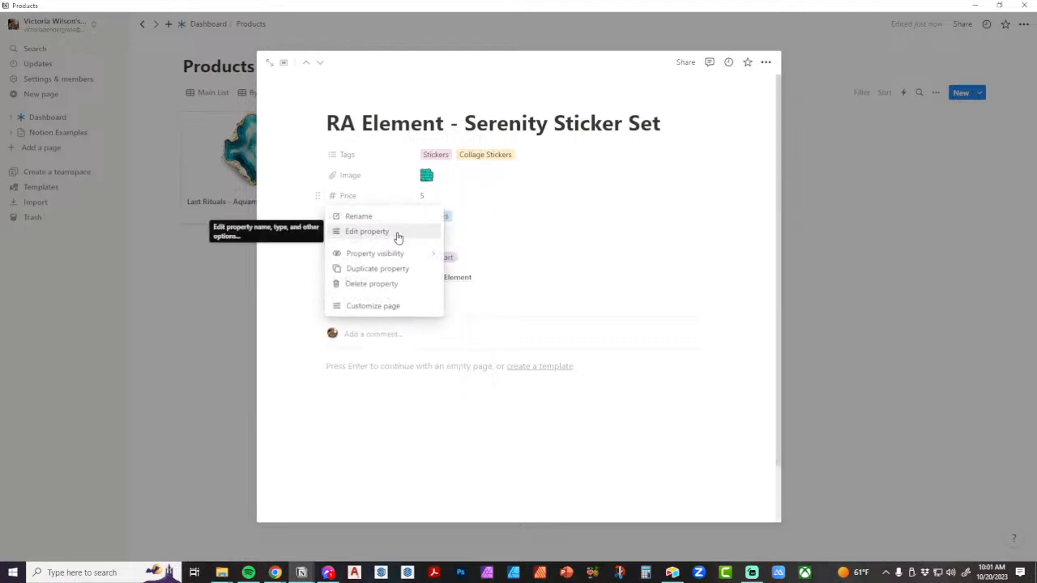
left_click(376, 234)
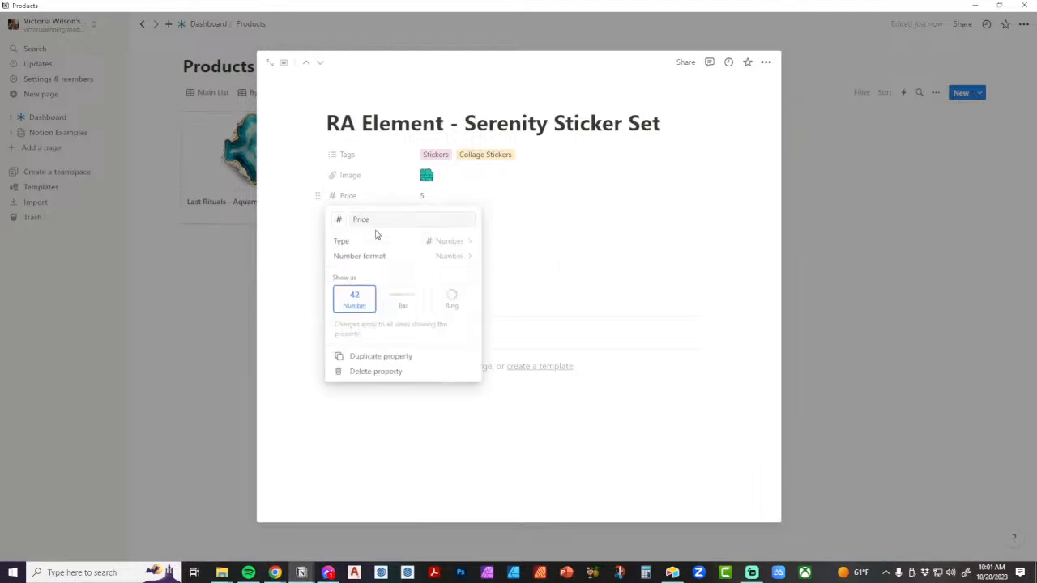
left_click(454, 255)
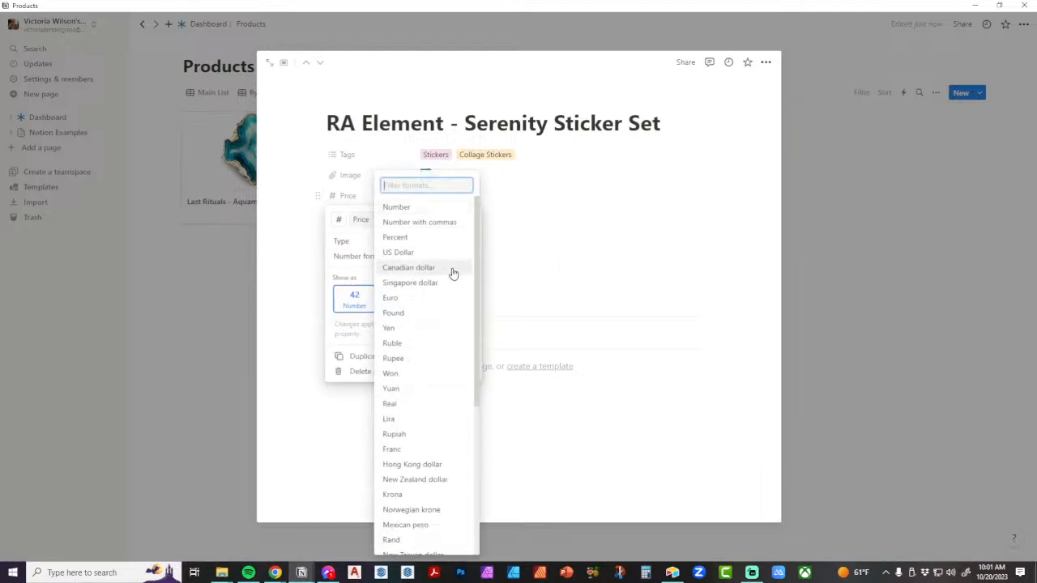
left_click(422, 253)
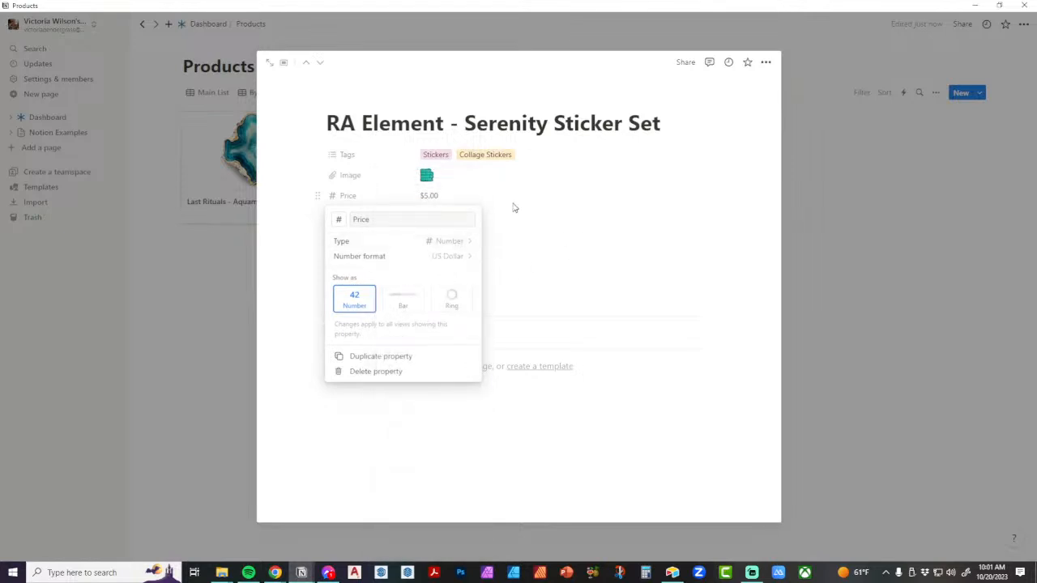
left_click(611, 269)
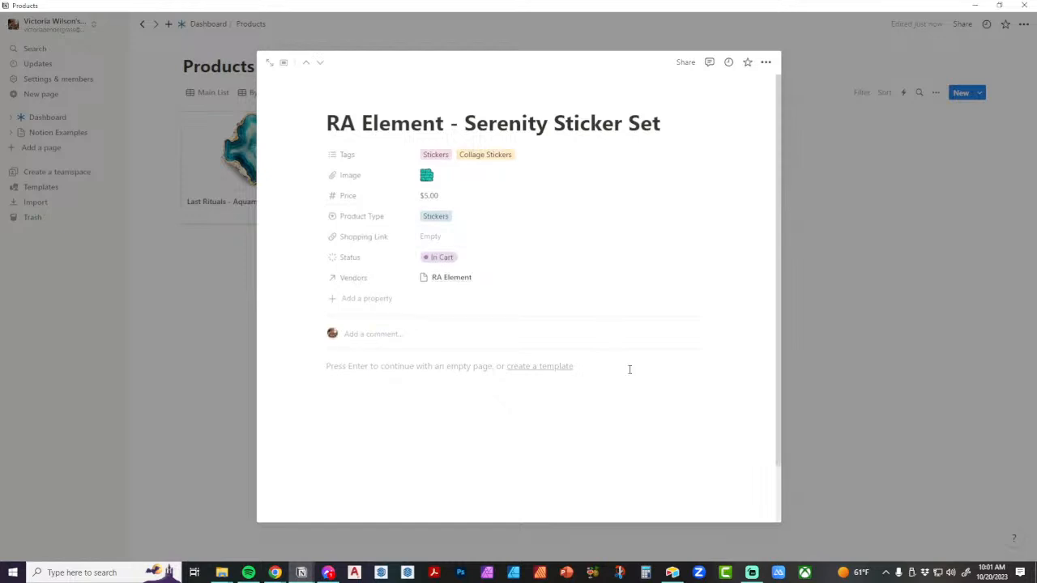
left_click(835, 393)
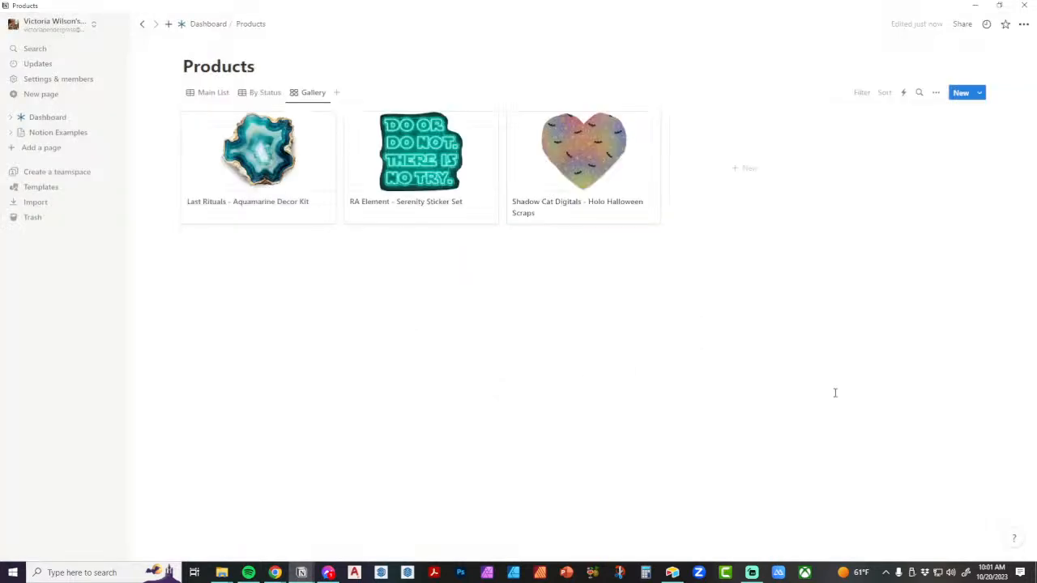
Step: Show the Main List view of Products and narrow its Image and Price columns
left_click(216, 93)
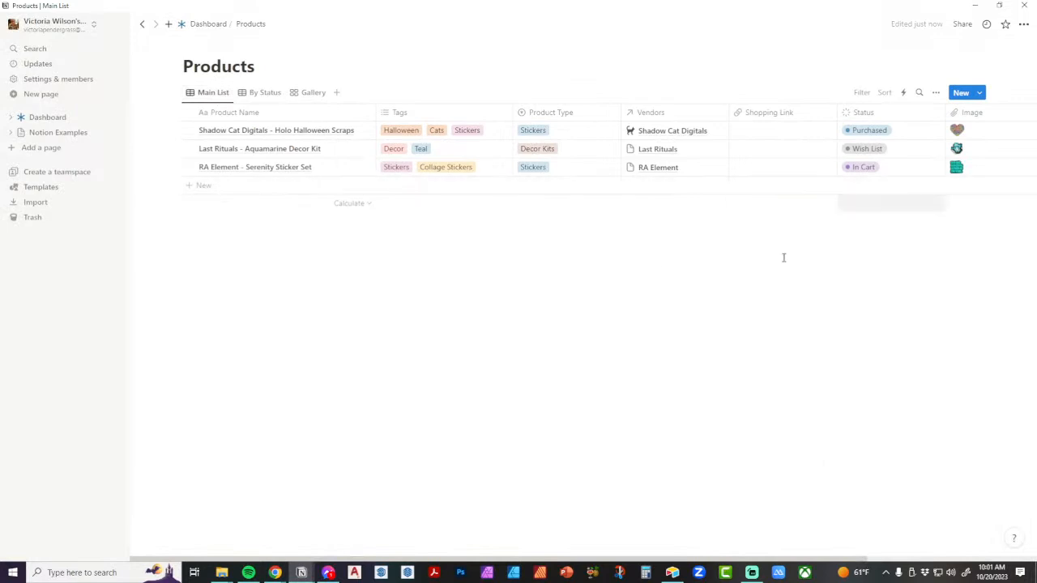
left_click_drag(671, 557, 877, 545)
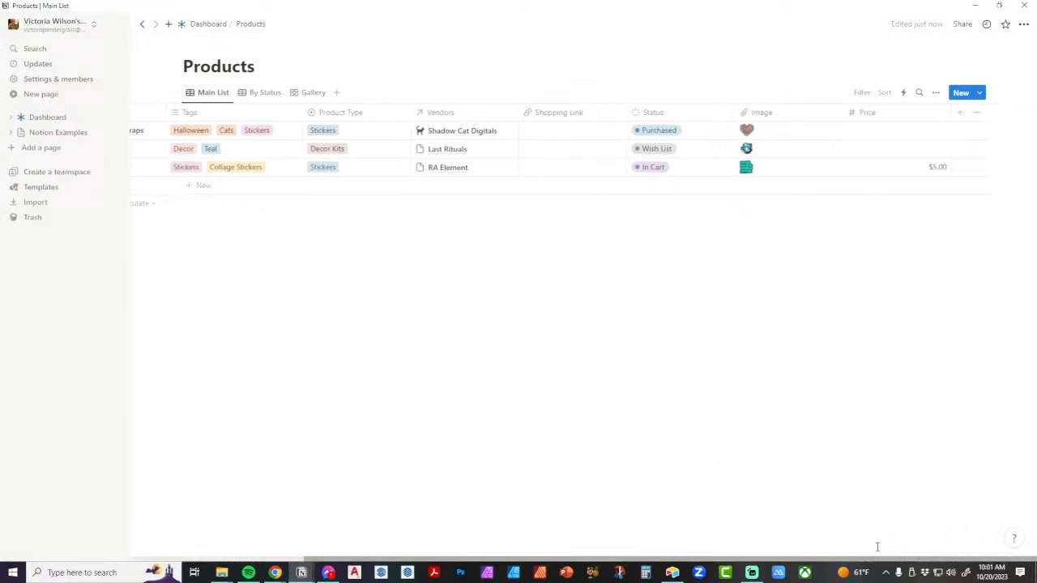
left_click_drag(949, 109, 810, 117)
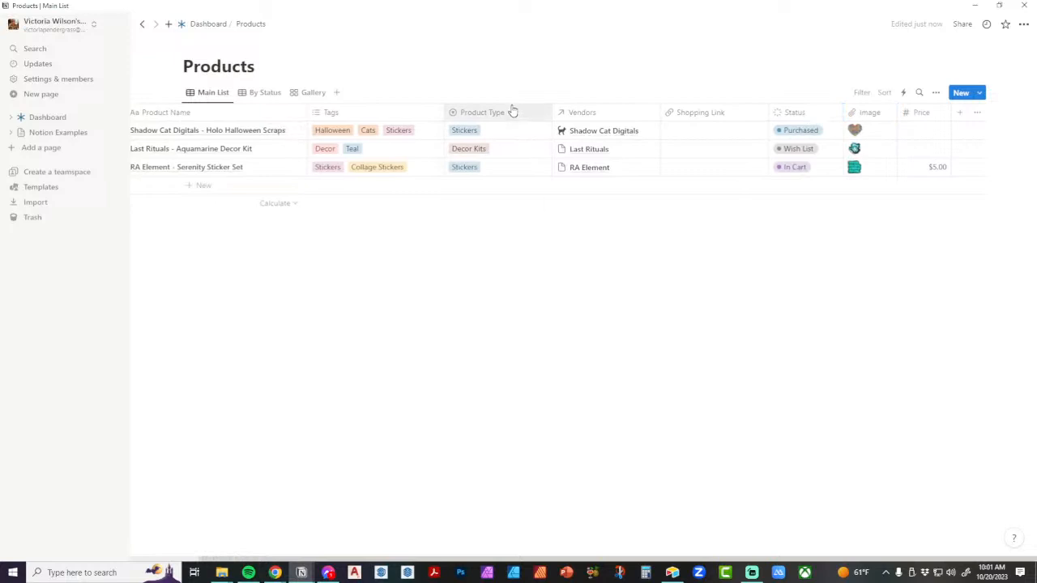
Step: Reorder the Main List columns so Image, Status, Vendors, Product Type and Tags follow Product Name in that order
left_click_drag(511, 110, 364, 119)
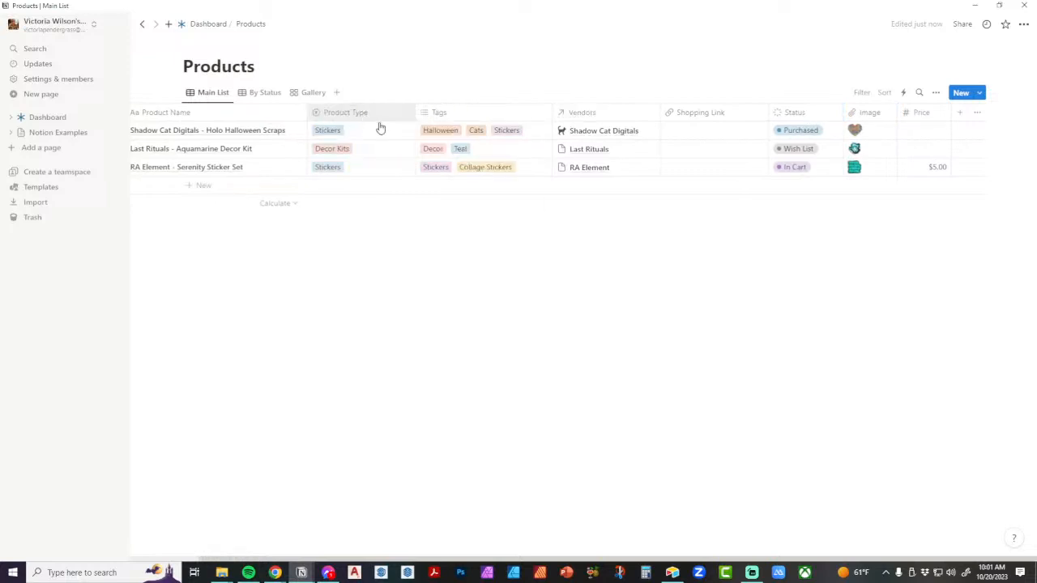
left_click_drag(578, 113, 348, 121)
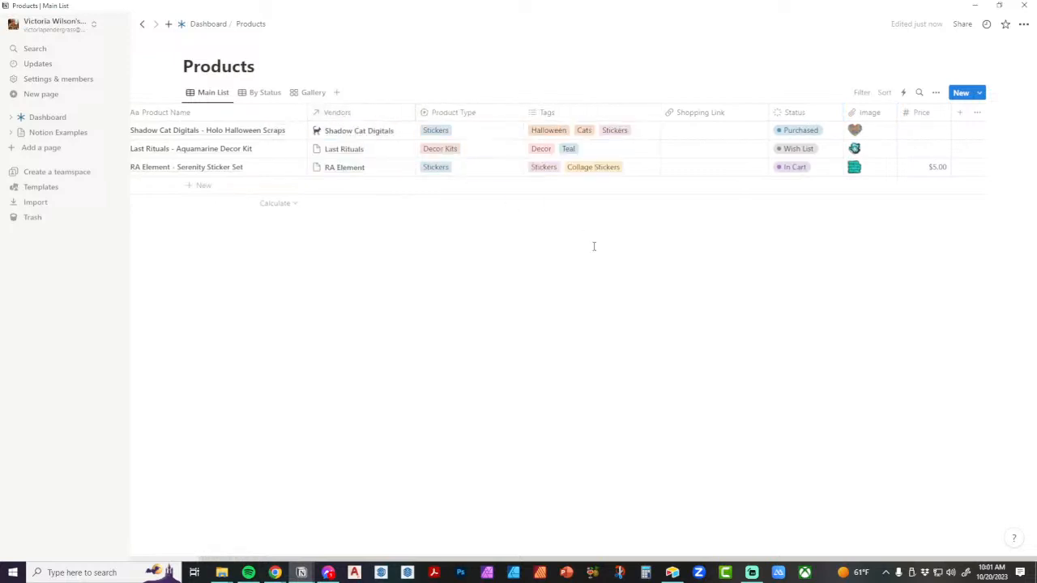
left_click_drag(792, 113, 351, 130)
left_click_drag(865, 113, 340, 118)
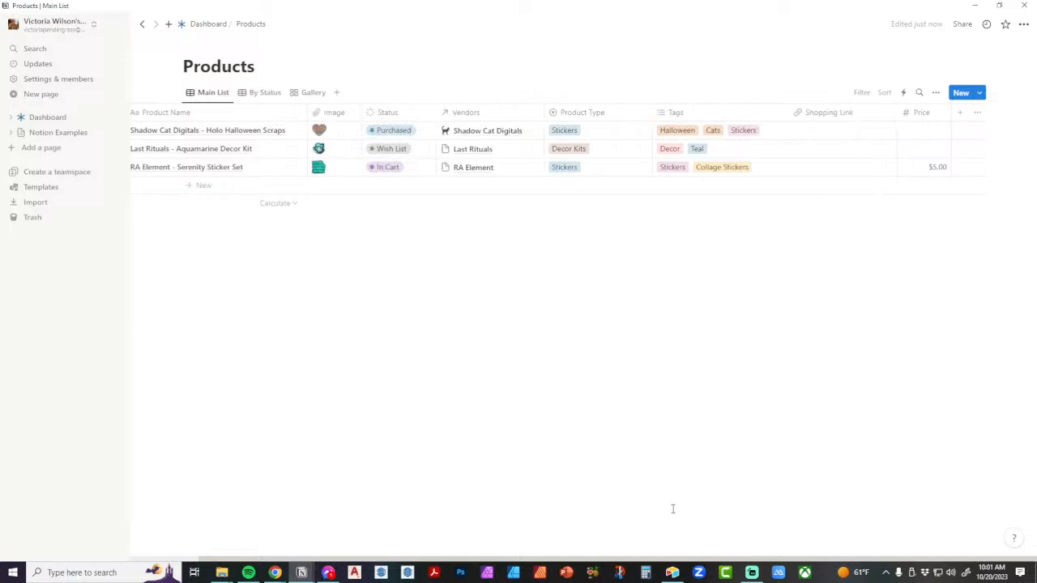
left_click_drag(639, 557, 503, 511)
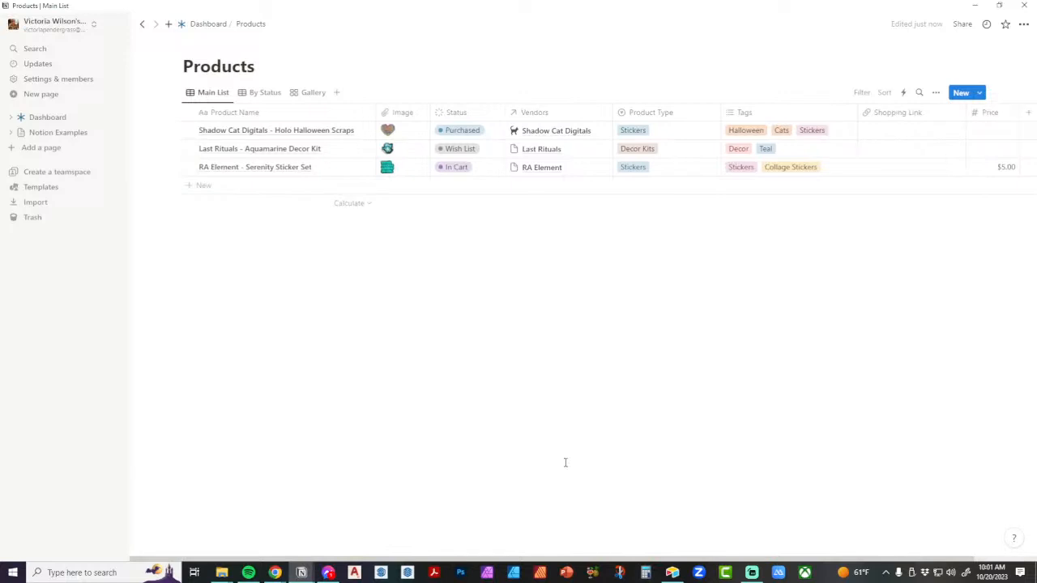
Step: Go to the Dashboard, examine the Book List page in the other Notion window, and return to the Products database
left_click(212, 25)
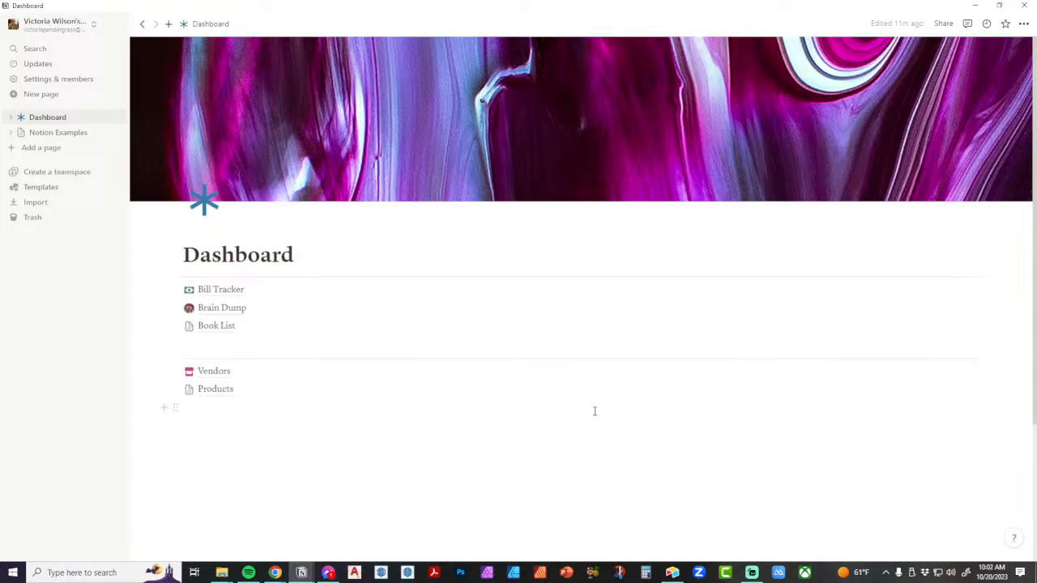
mouse_move(302, 568)
left_click(305, 525)
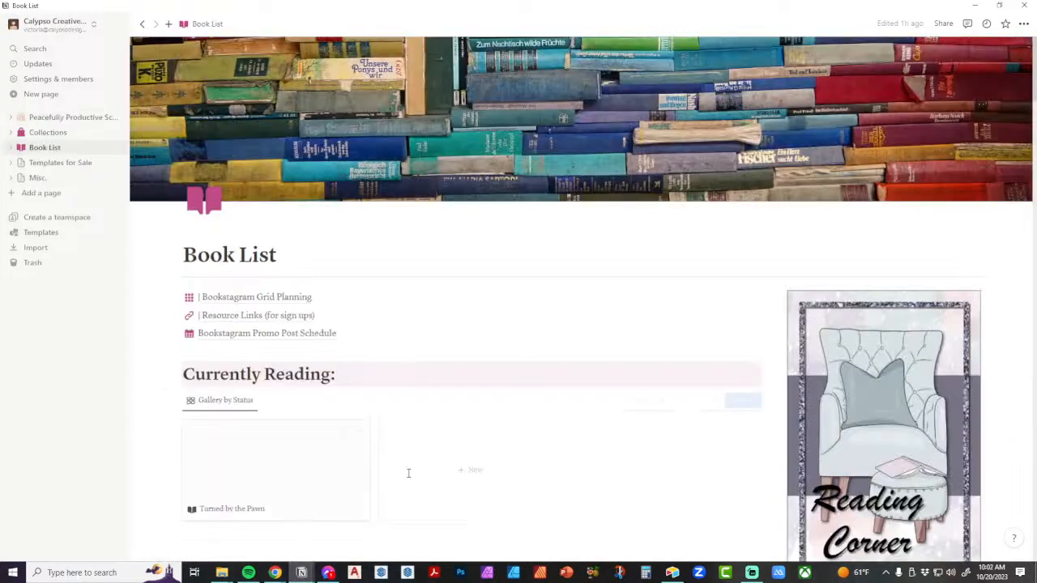
scroll(1005, 366, "down", 2)
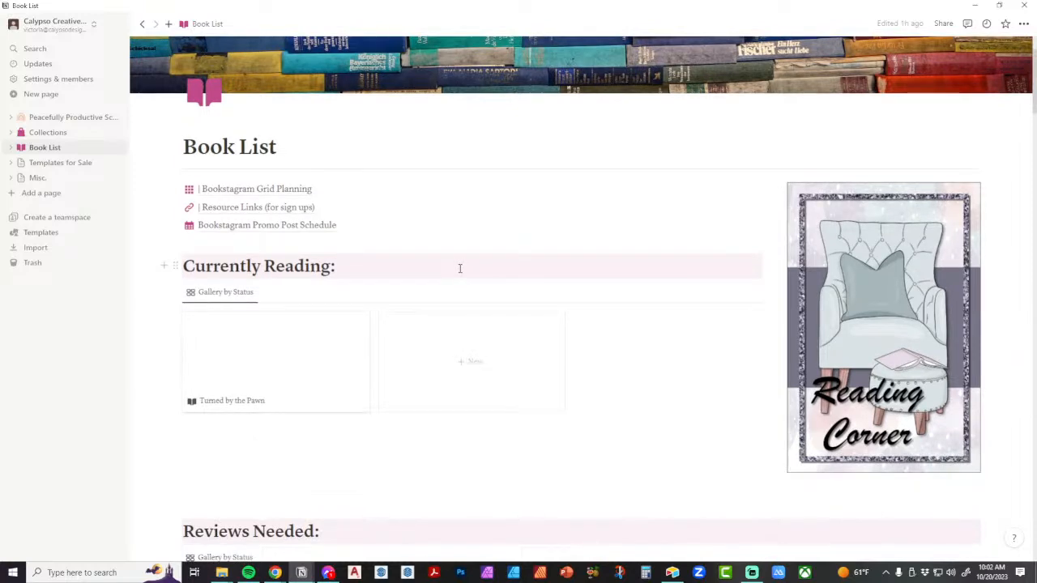
mouse_move(307, 576)
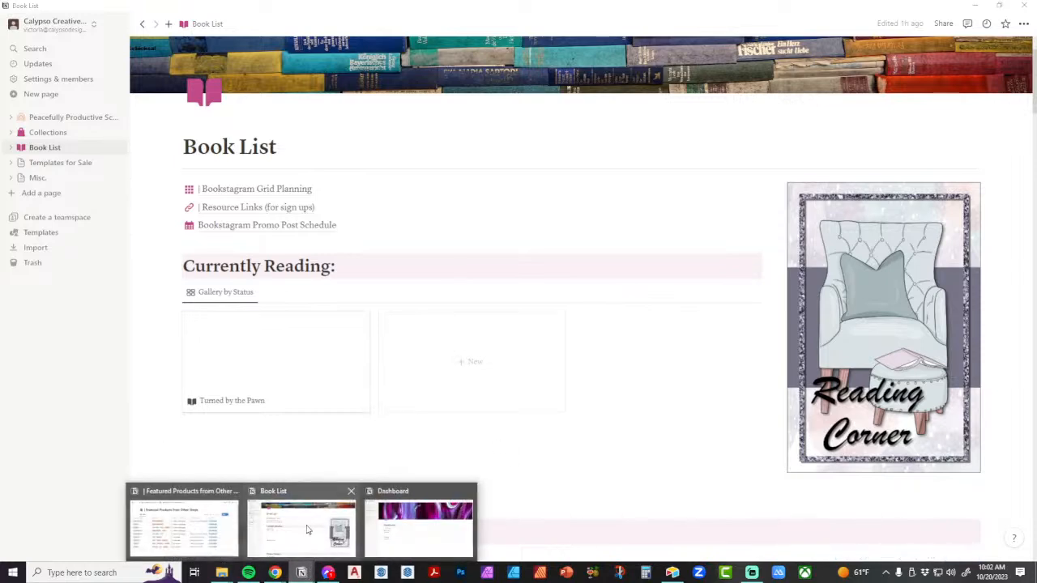
left_click(388, 519)
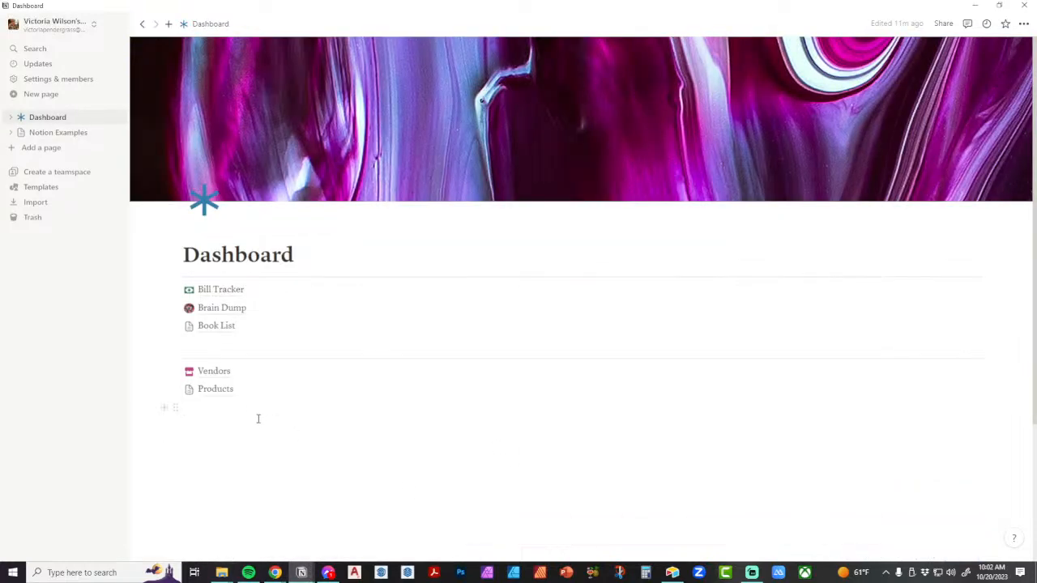
mouse_move(214, 395)
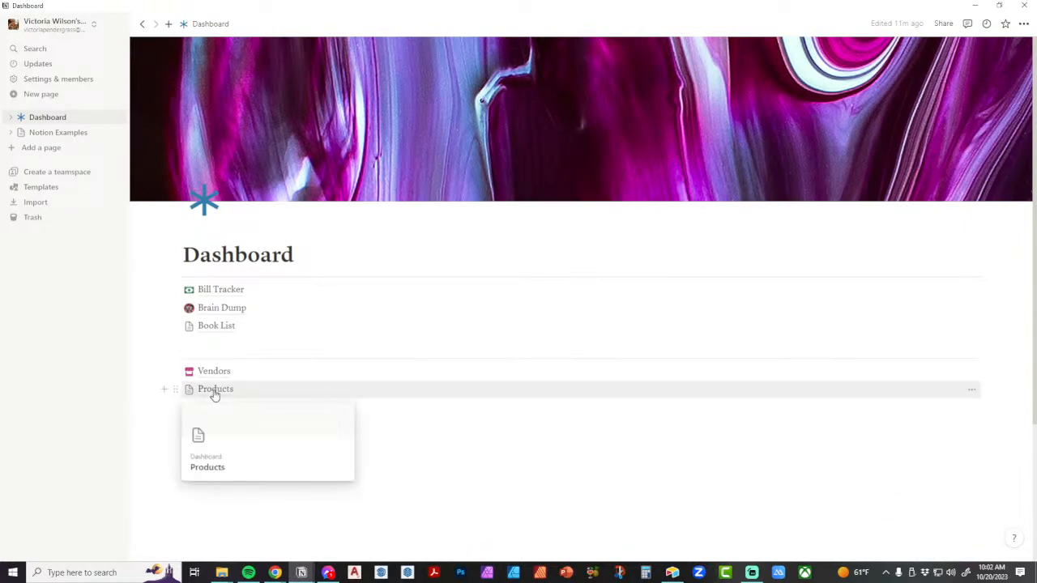
left_click(206, 389)
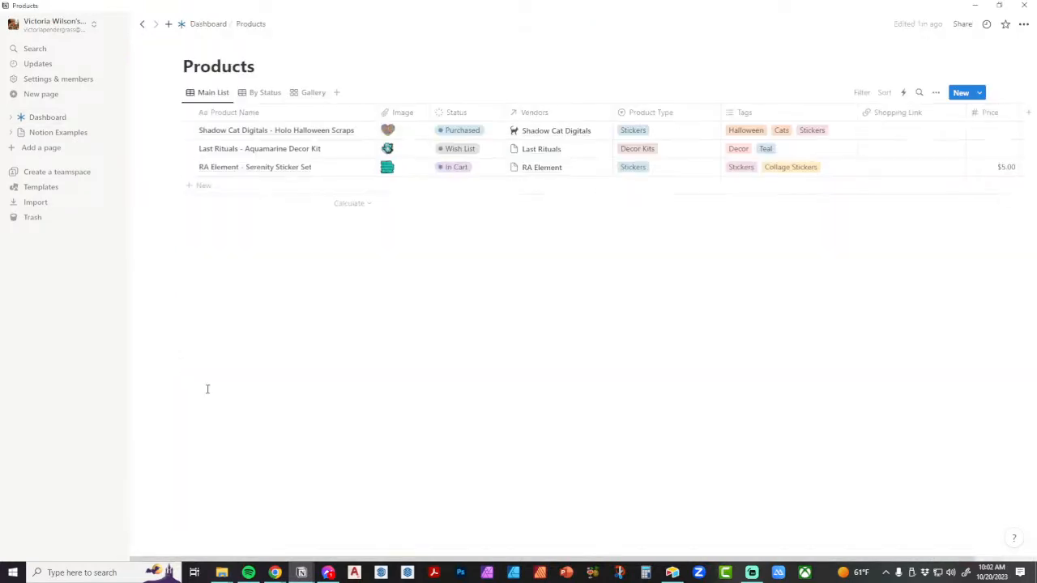
Step: Add a blank product row, open it as a page, and create a template from it titled Product Name
left_click(227, 187)
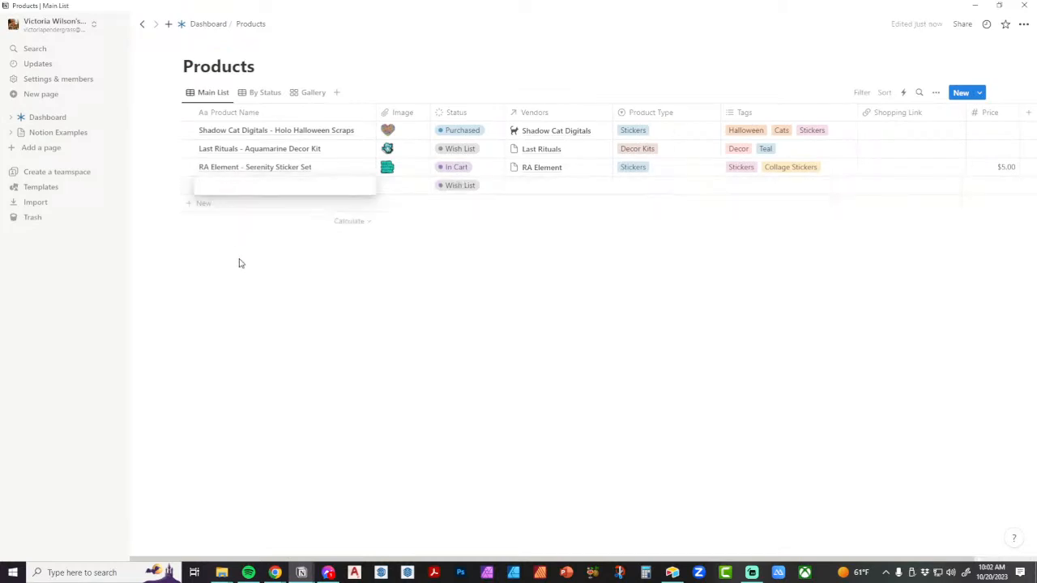
key("Escape")
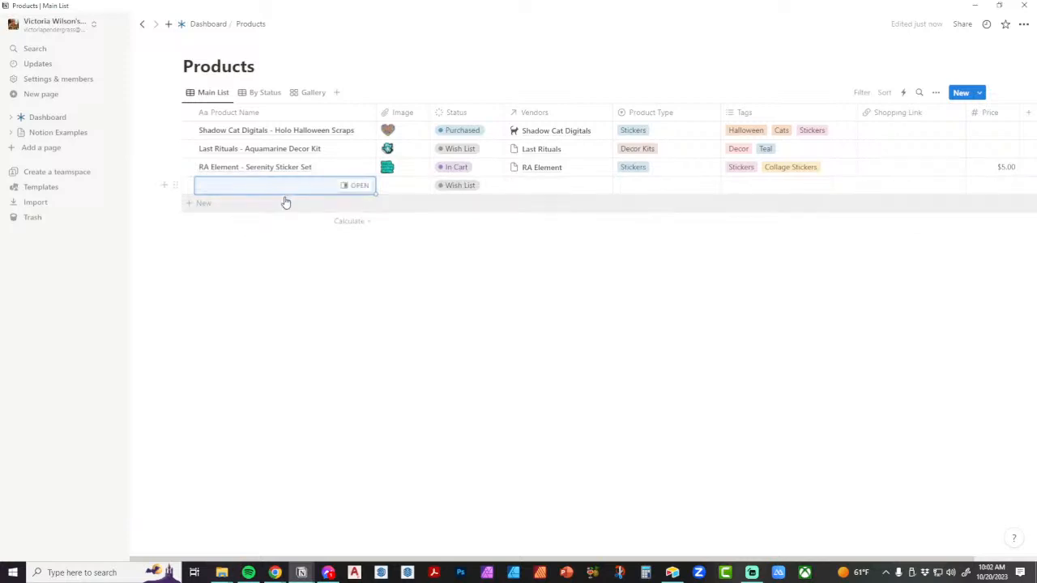
left_click(349, 186)
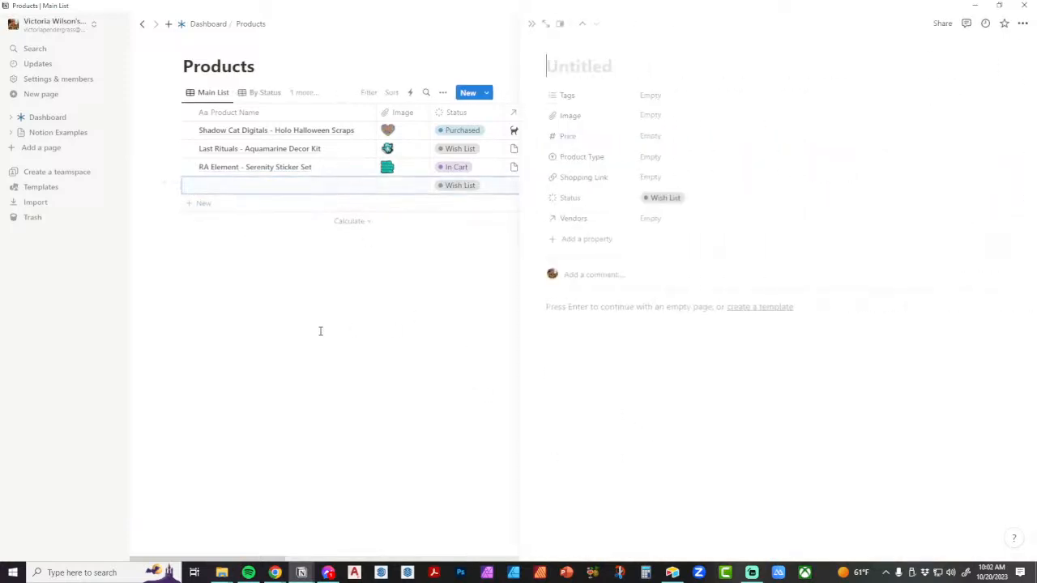
left_click(751, 307)
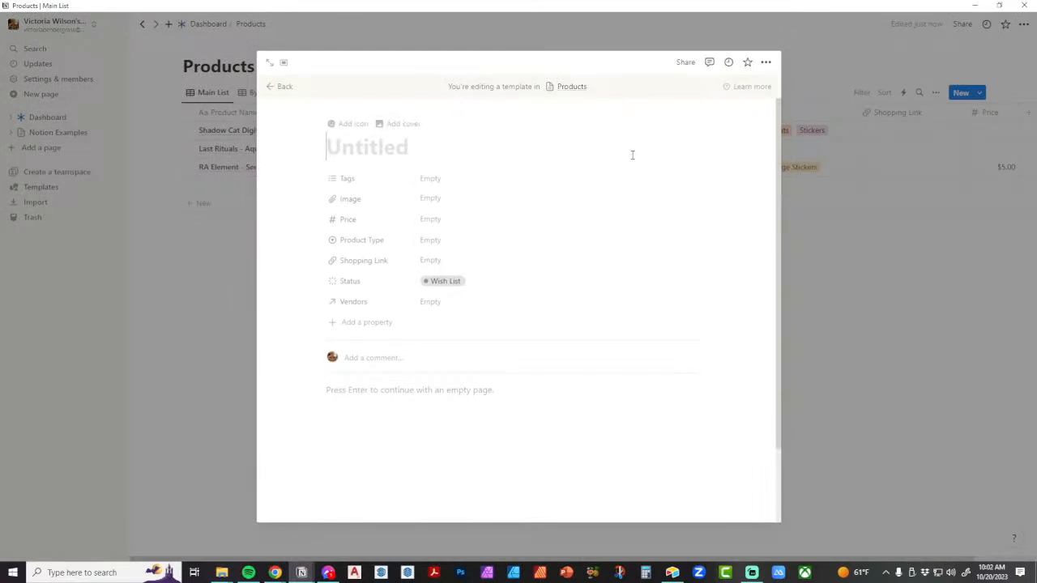
type("Product Name")
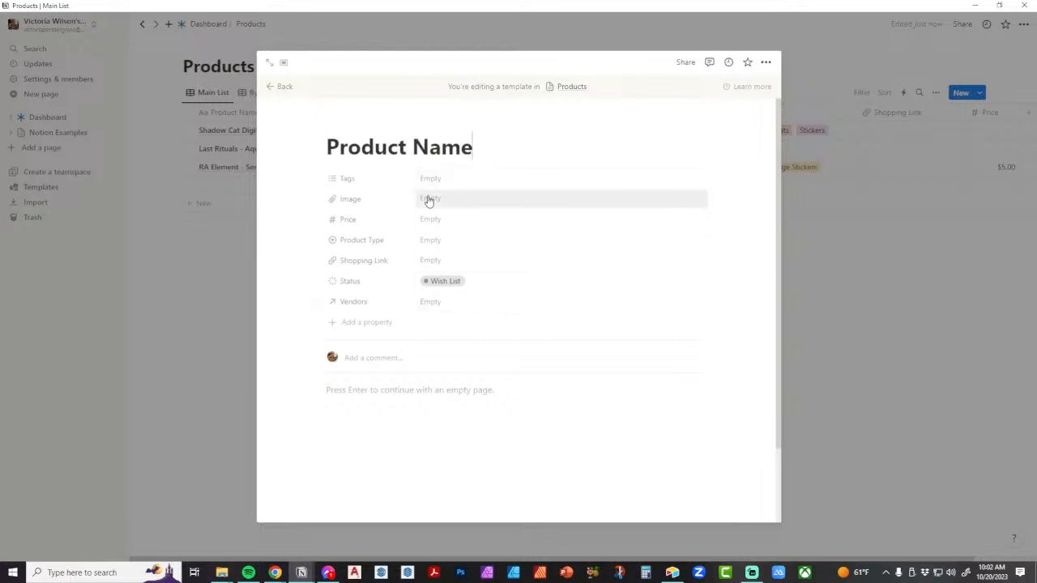
Step: Add a "Notes:" line to the Product Name template's body with an empty bulleted list item below it
left_click(448, 389)
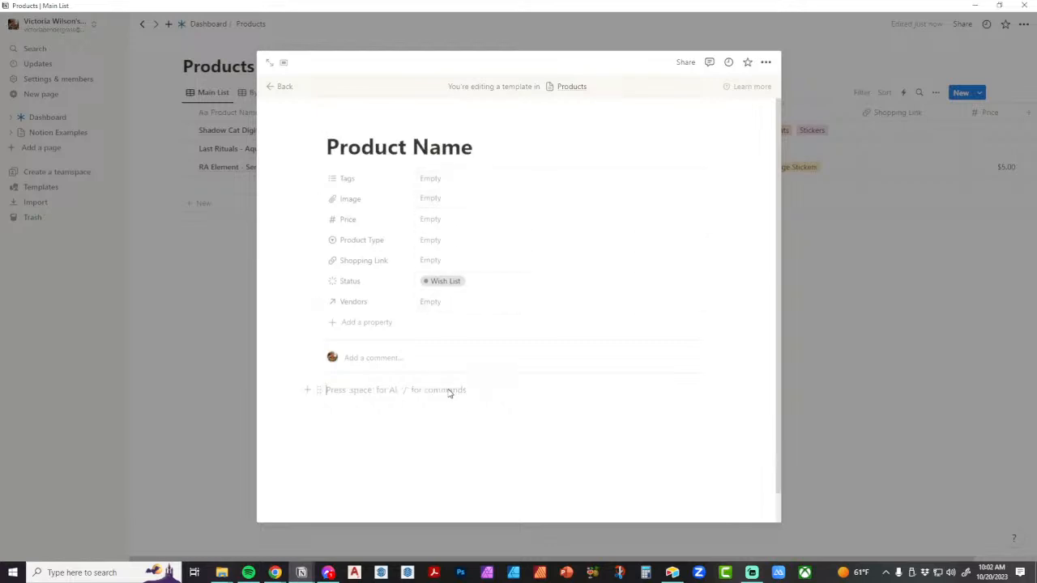
type("Notes:")
key("Return")
left_click(307, 407)
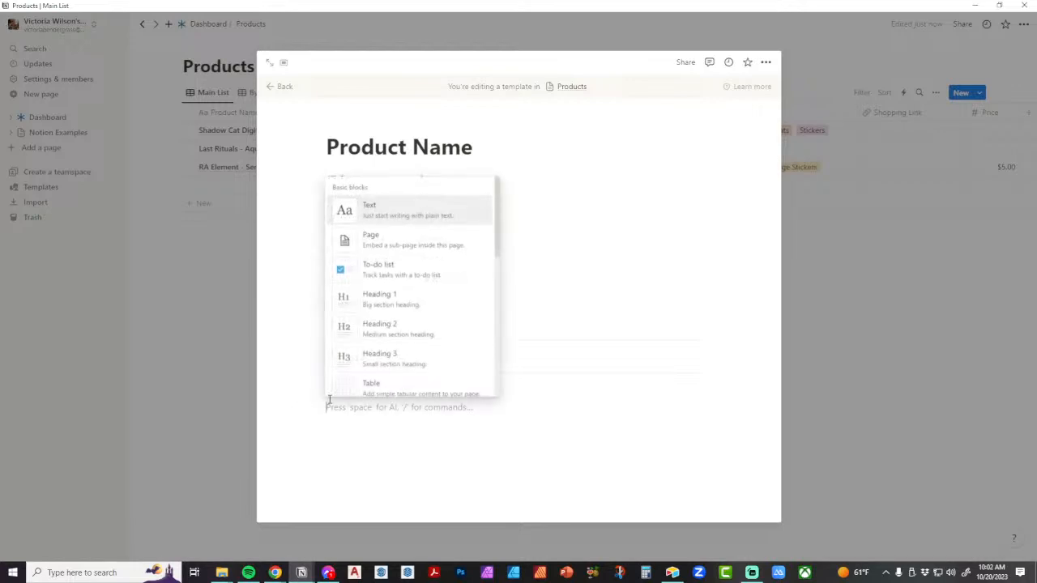
scroll(389, 340, "down", 1)
left_click(405, 311)
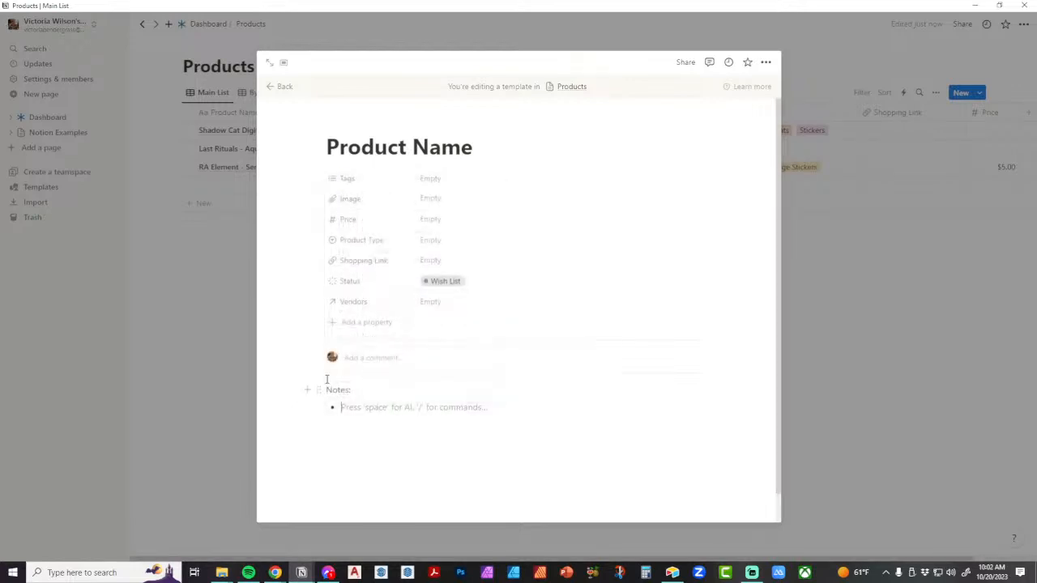
Step: Turn the template's "Notes:" line into a heading and set the page's font style to Serif
left_click(319, 391)
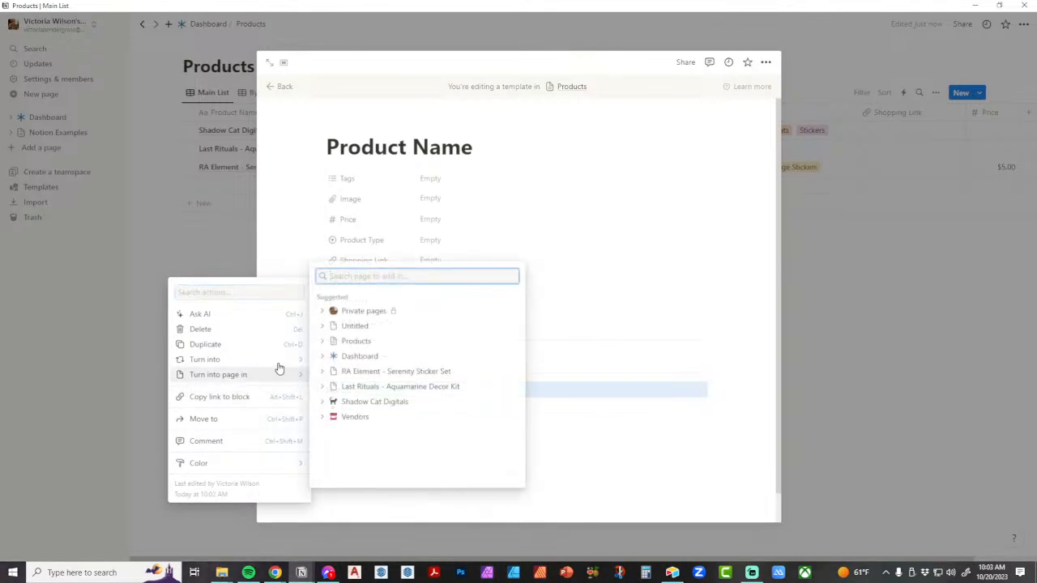
mouse_move(277, 361)
left_click(347, 238)
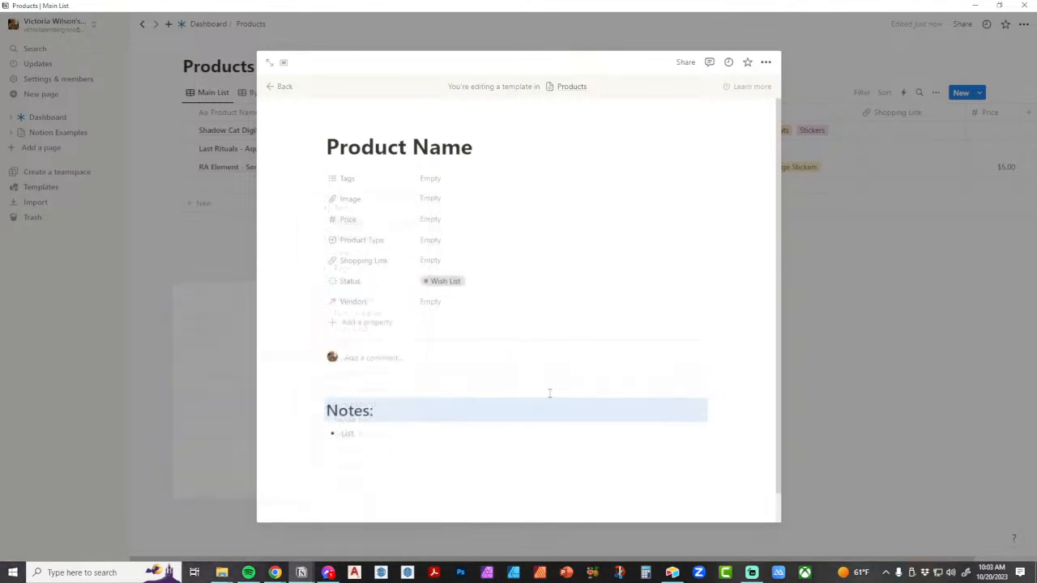
left_click(766, 63)
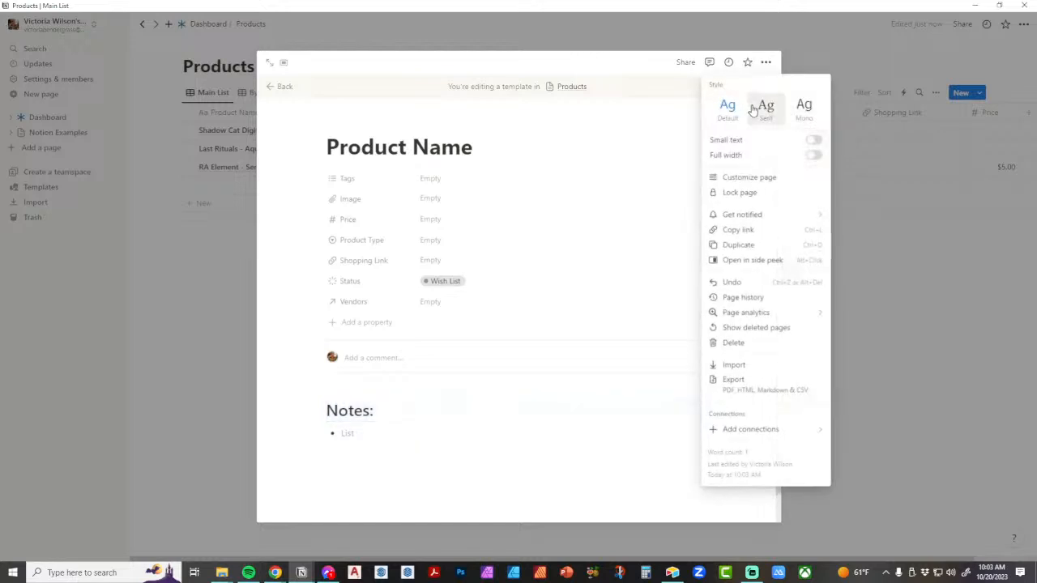
left_click(765, 107)
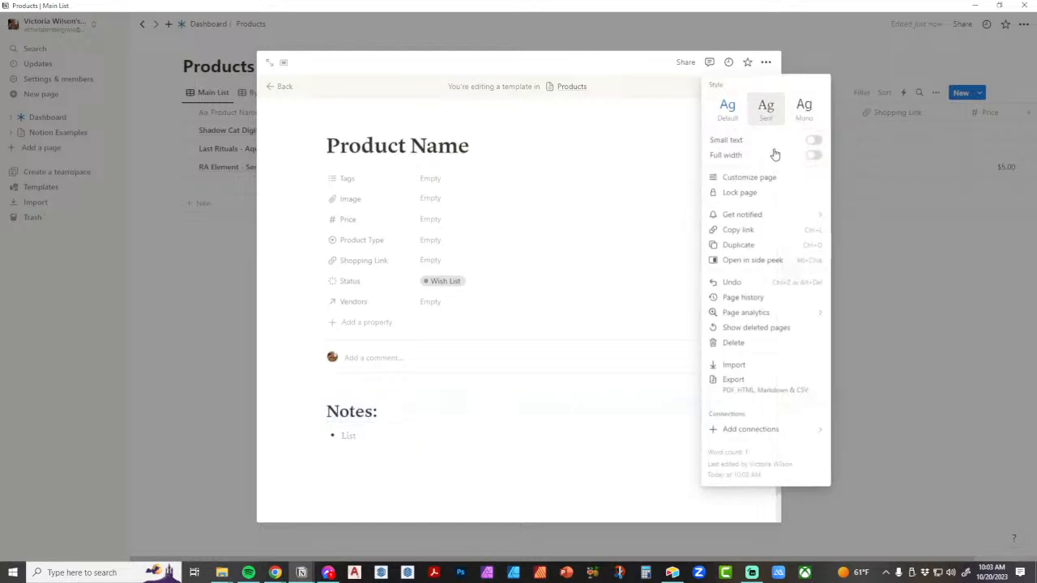
left_click(380, 432)
Step: Give the "Notes:" heading a pink background
left_click(316, 409)
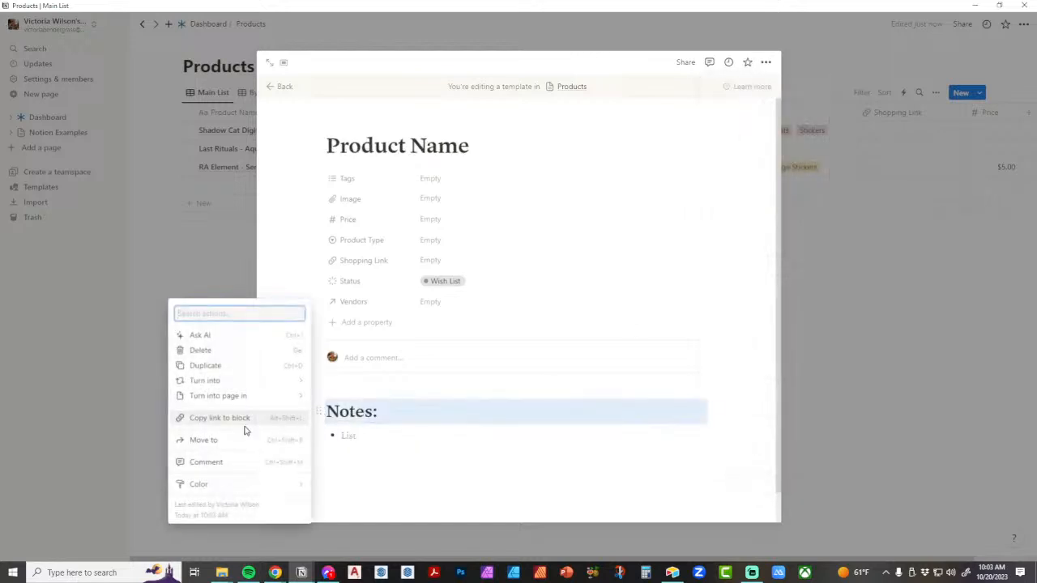
mouse_move(287, 492)
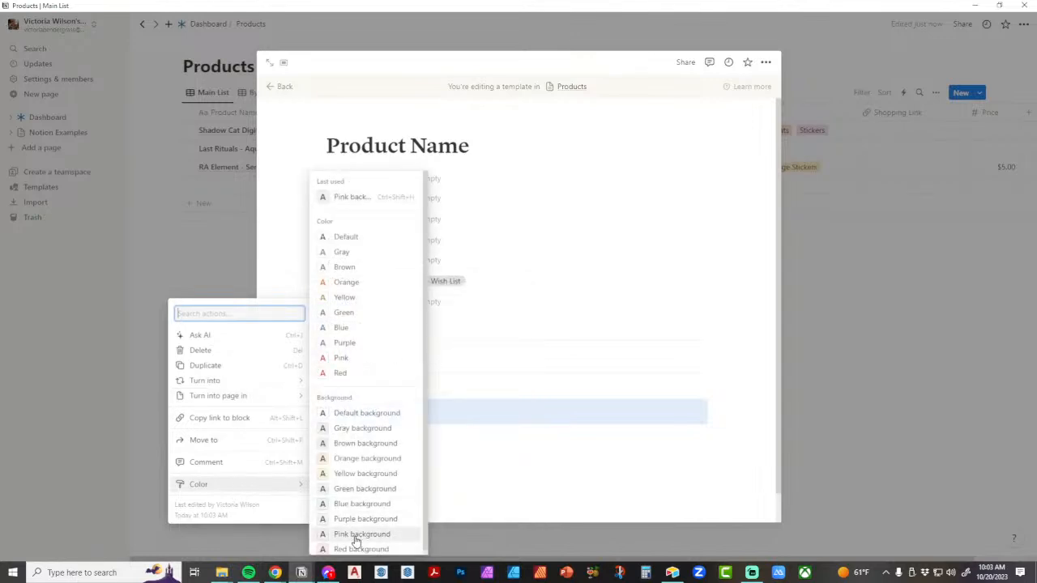
left_click(324, 534)
Step: Add an Image block on a new line below the bulleted list item
left_click(427, 462)
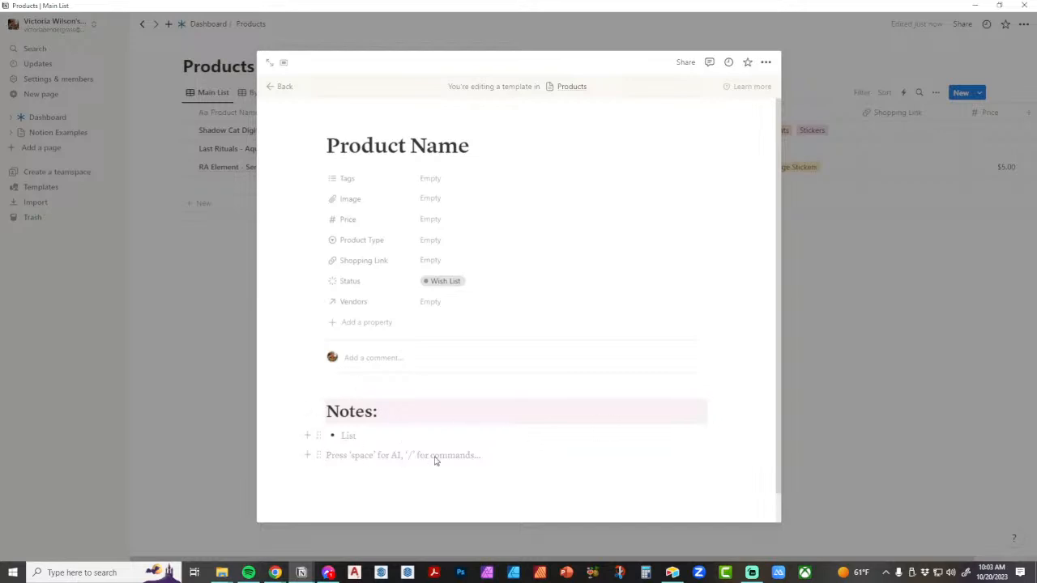
left_click(308, 455)
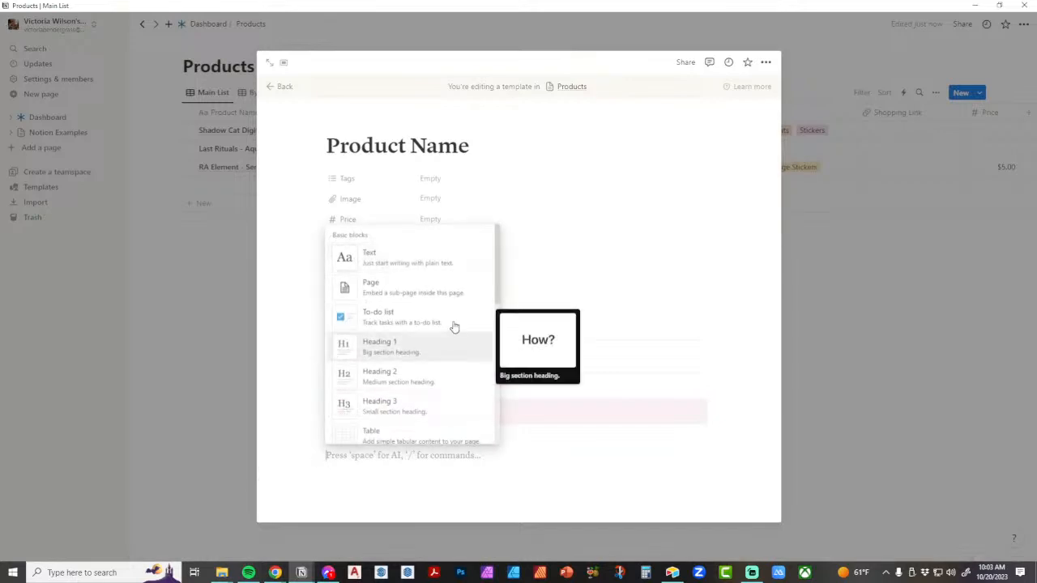
left_click(567, 448)
scroll(561, 444, "down", 1)
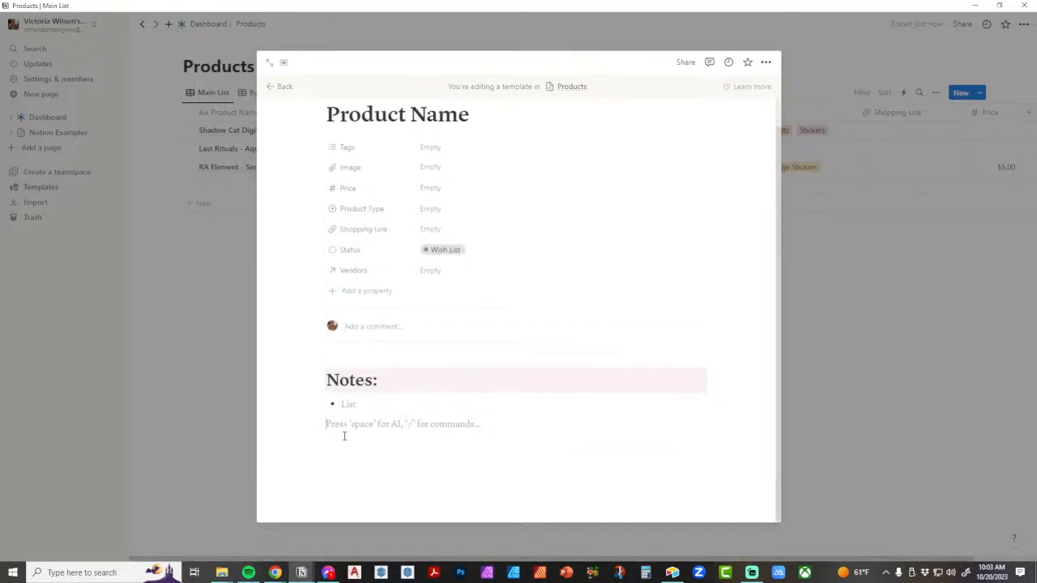
left_click(308, 421)
scroll(439, 353, "down", 3)
scroll(438, 353, "down", 5)
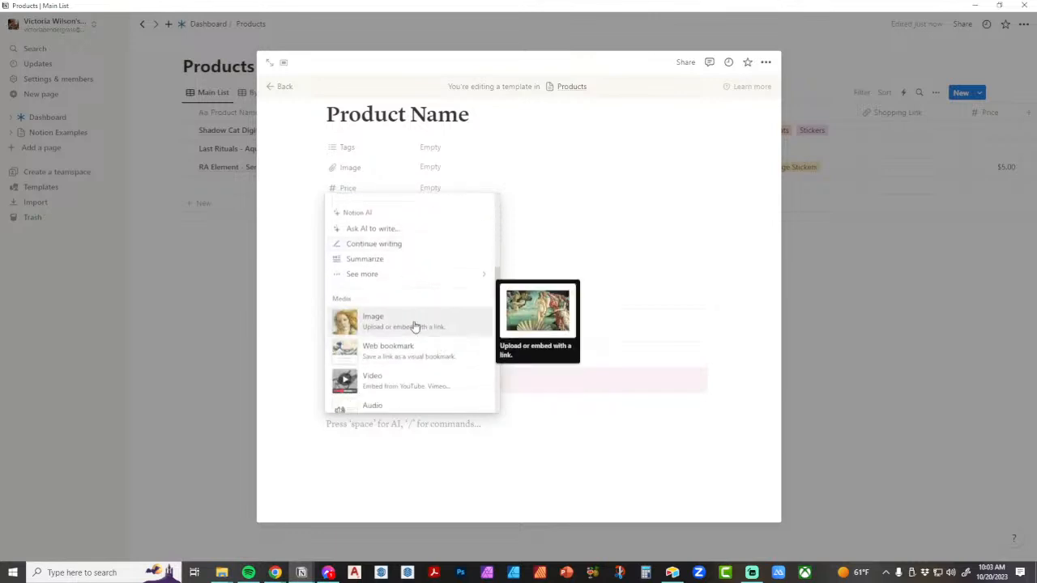
left_click(415, 326)
Step: Upload Book-Cover-Placeholder.jpg from the For Sale > Book Club folder into the image block
left_click(483, 482)
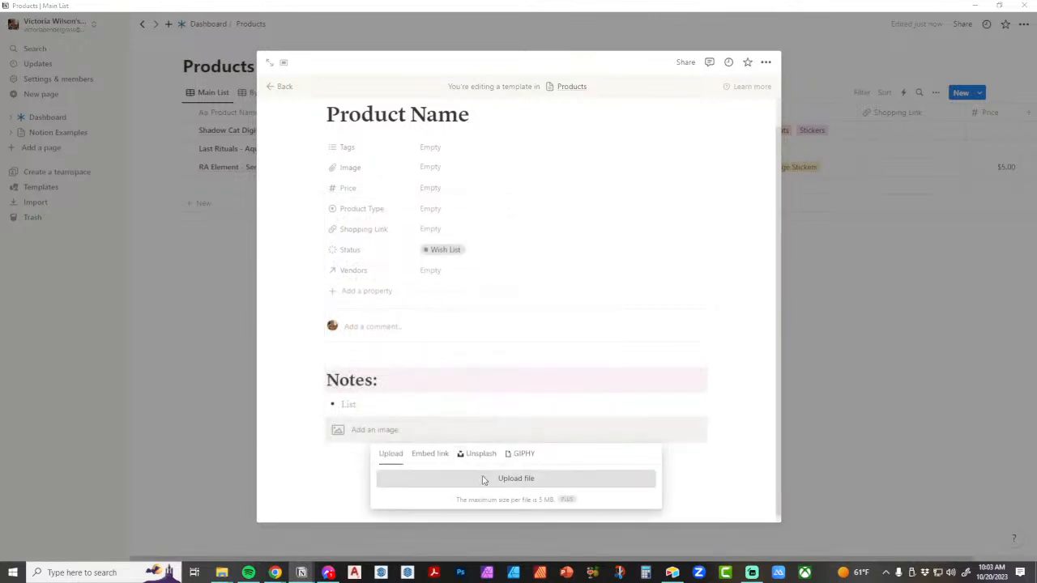
left_click_drag(318, 332, 318, 227)
left_click(275, 250)
double_click(360, 247)
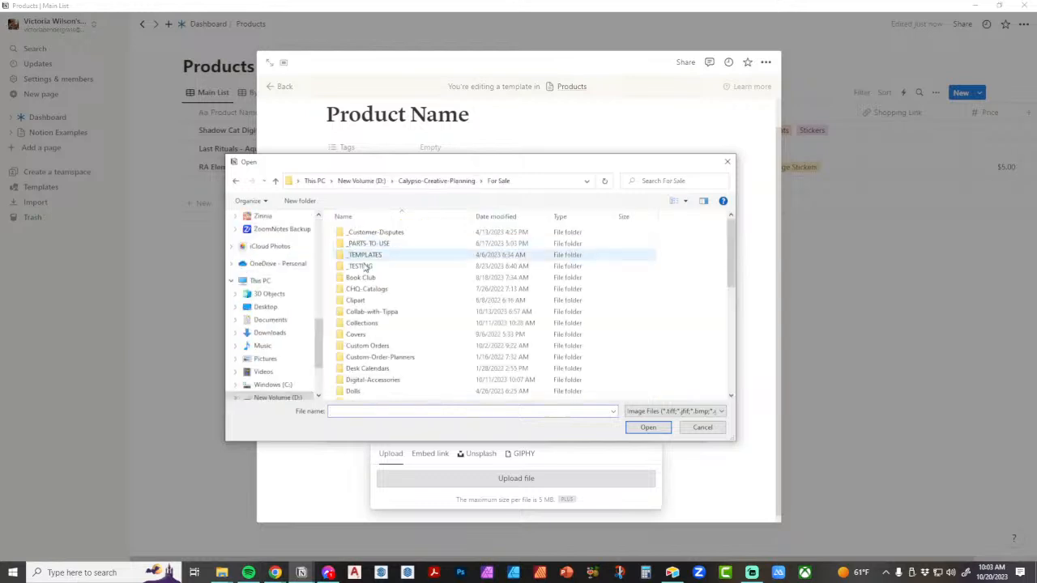
double_click(378, 277)
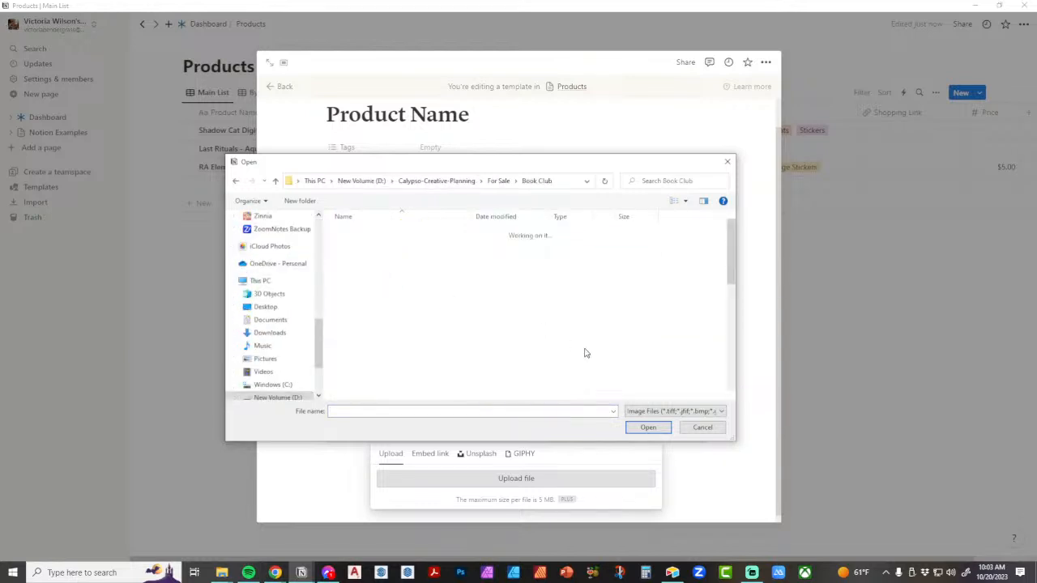
double_click(360, 328)
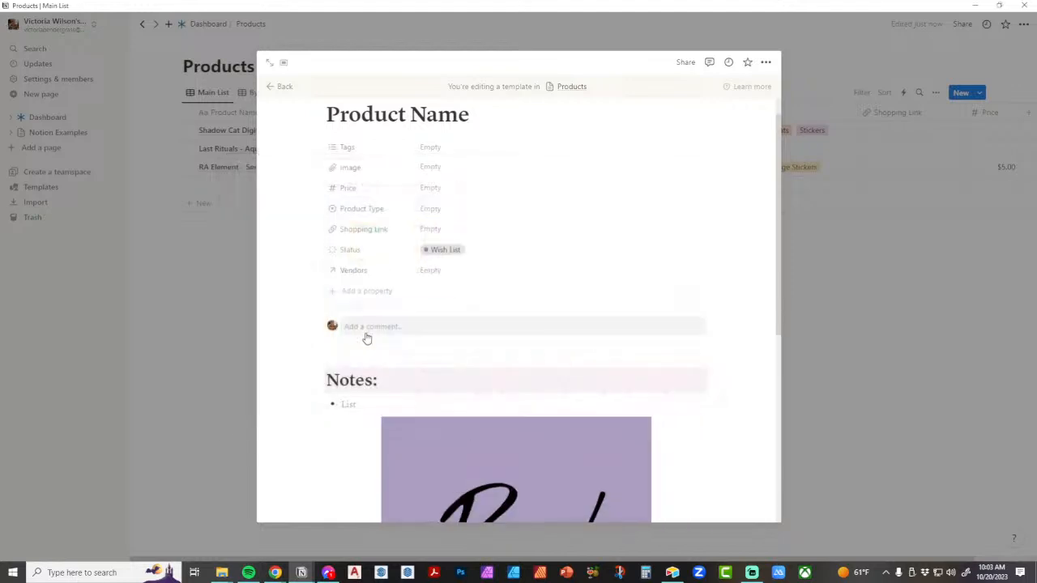
Step: Place the placeholder image in a column to the right of the "Notes:" heading and move the bulleted item directly beneath that heading
scroll(595, 382, "down", 4)
scroll(595, 385, "up", 2)
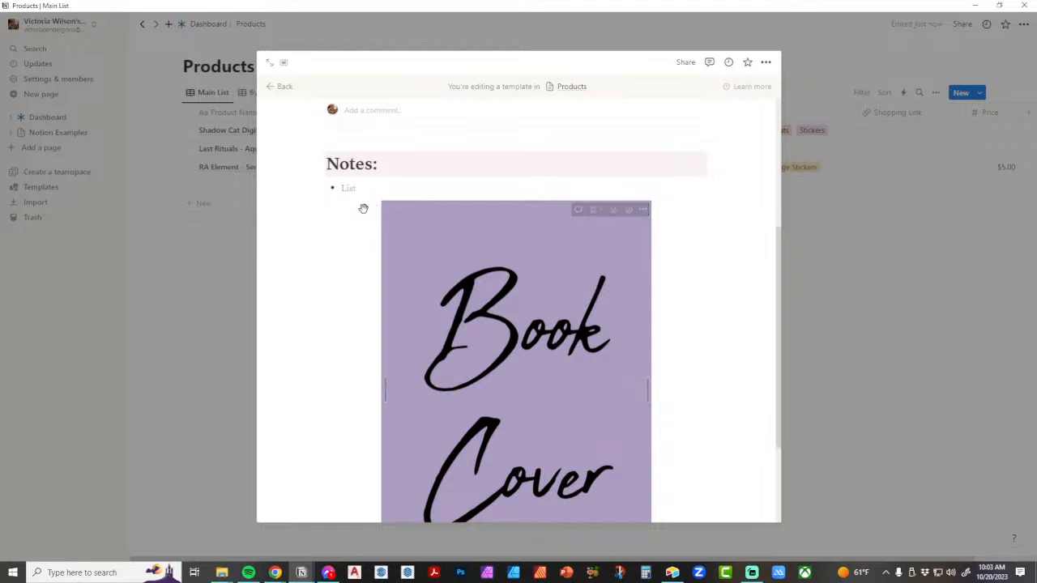
left_click_drag(433, 205, 548, 202)
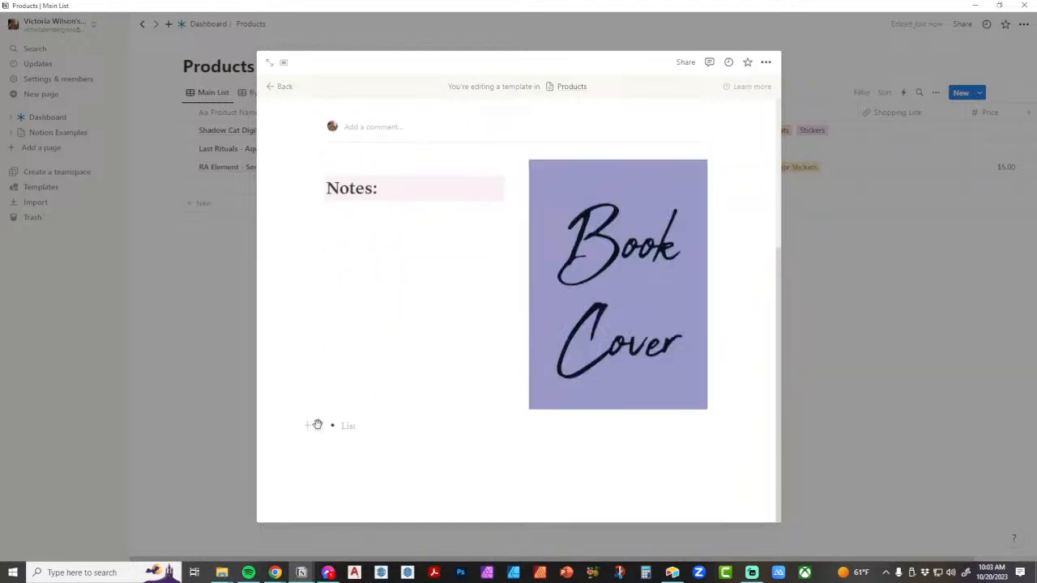
left_click_drag(317, 425, 331, 214)
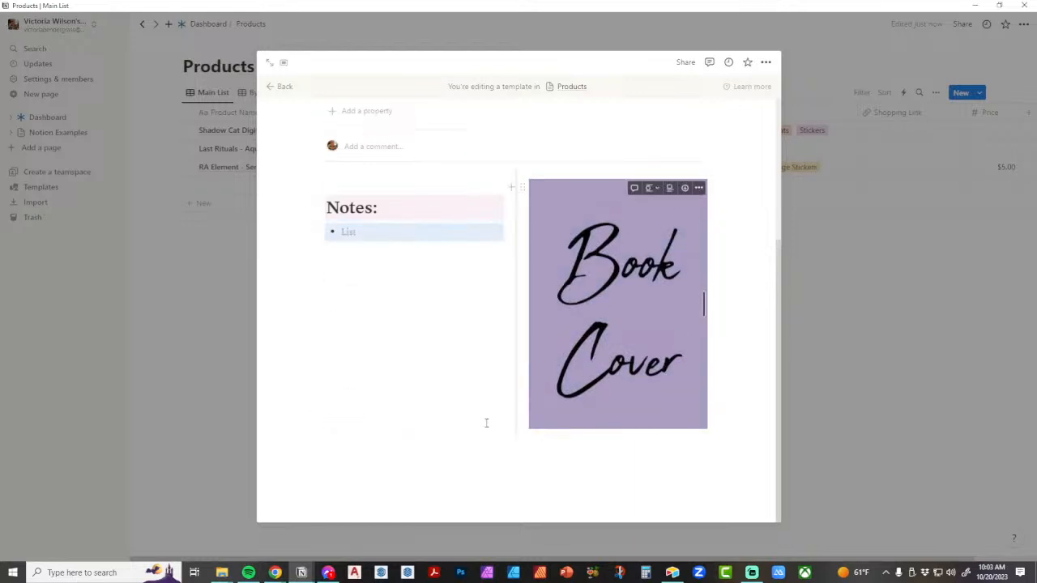
Step: Duplicate the "Notes:" heading with its bulleted item and move the copy below the two columns at full width
left_click(319, 207)
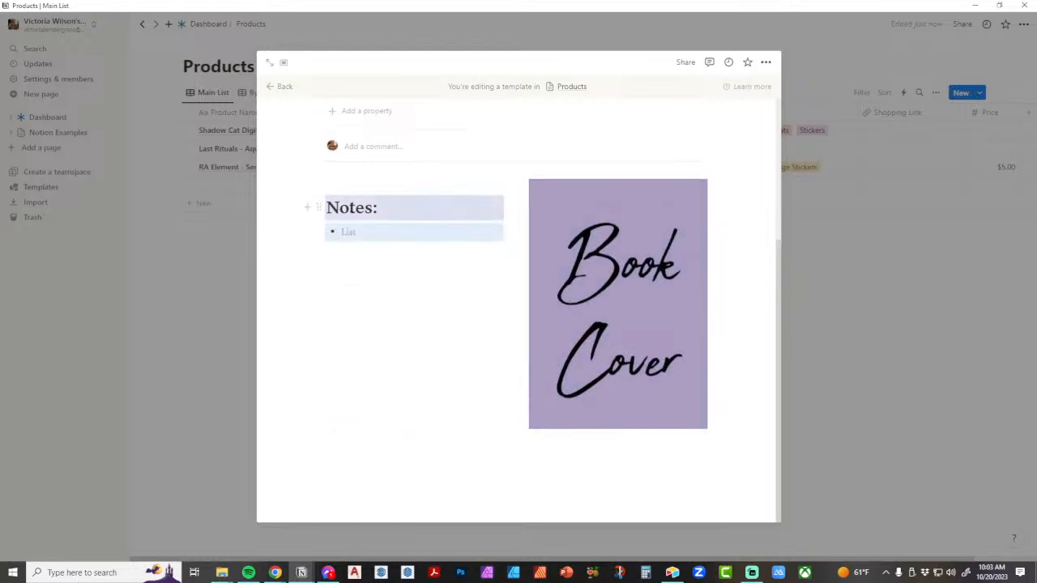
key("ctrl+d")
left_click_drag(318, 273, 318, 440)
Step: Insert a divider above the lower "Notes:" heading and close the gap between that heading and its bulleted item
left_click(305, 432)
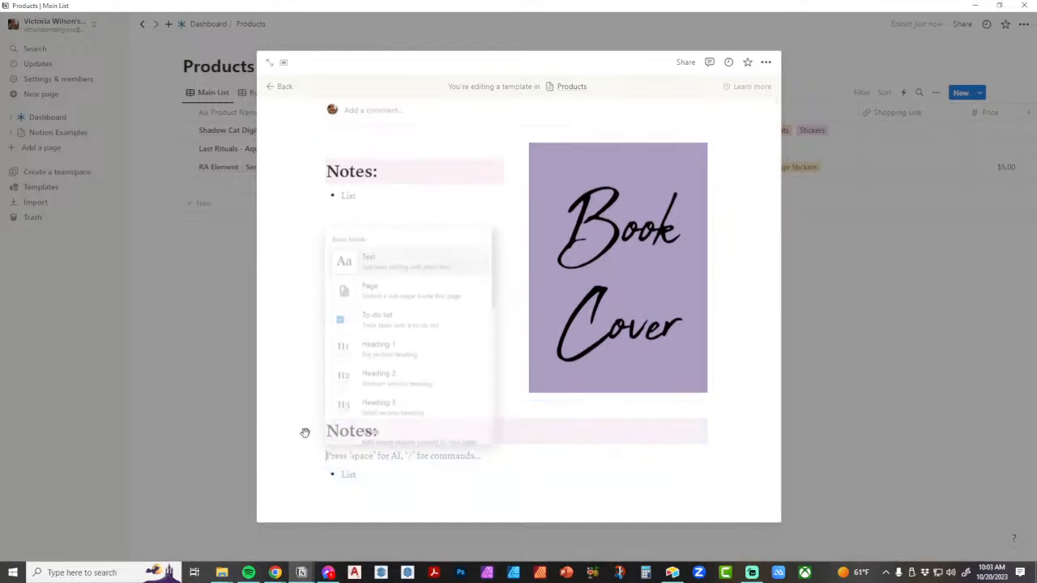
scroll(398, 388, "down", 3)
key("Escape")
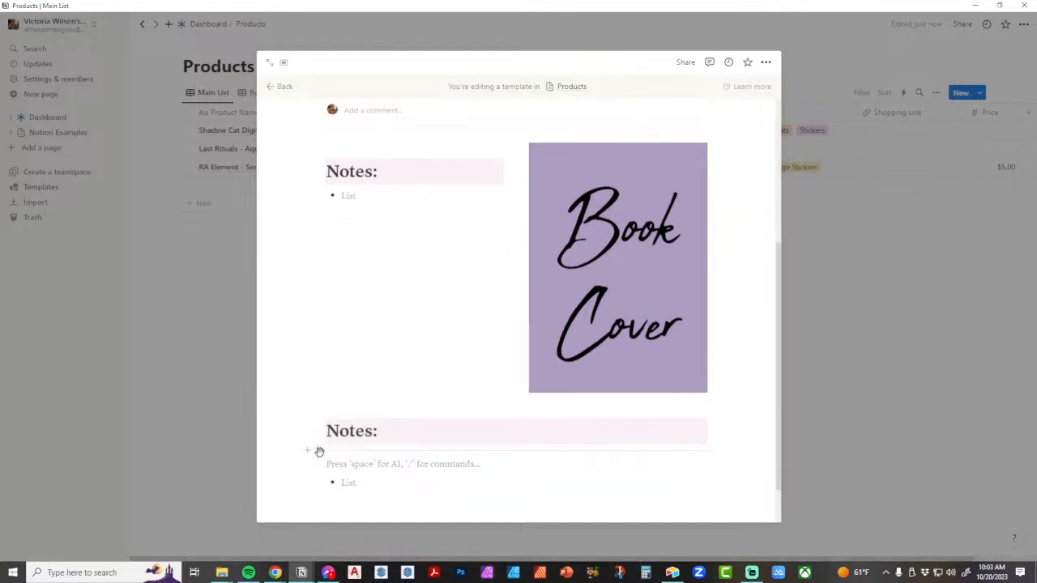
left_click_drag(322, 438, 327, 411)
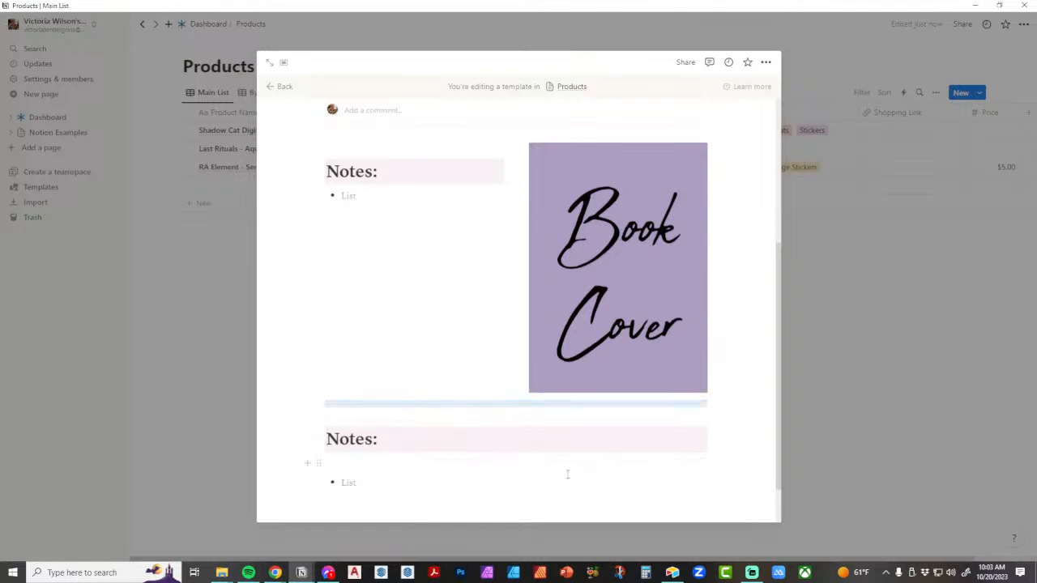
left_click(389, 466)
left_click_drag(319, 482, 321, 456)
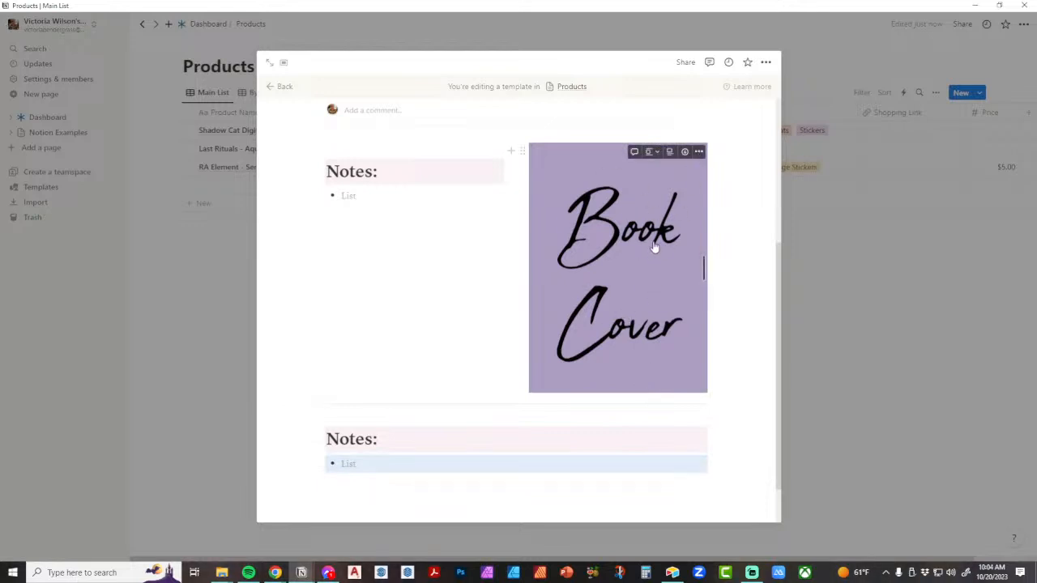
Step: Replace the placeholder image with the Lords of Pain cover from the Books folder
left_click(699, 151)
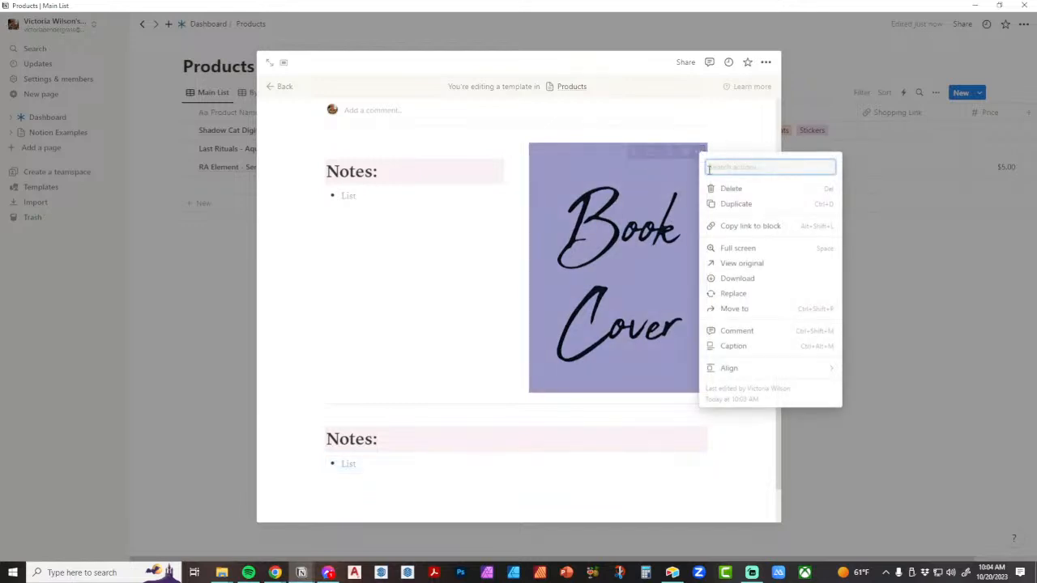
left_click(763, 296)
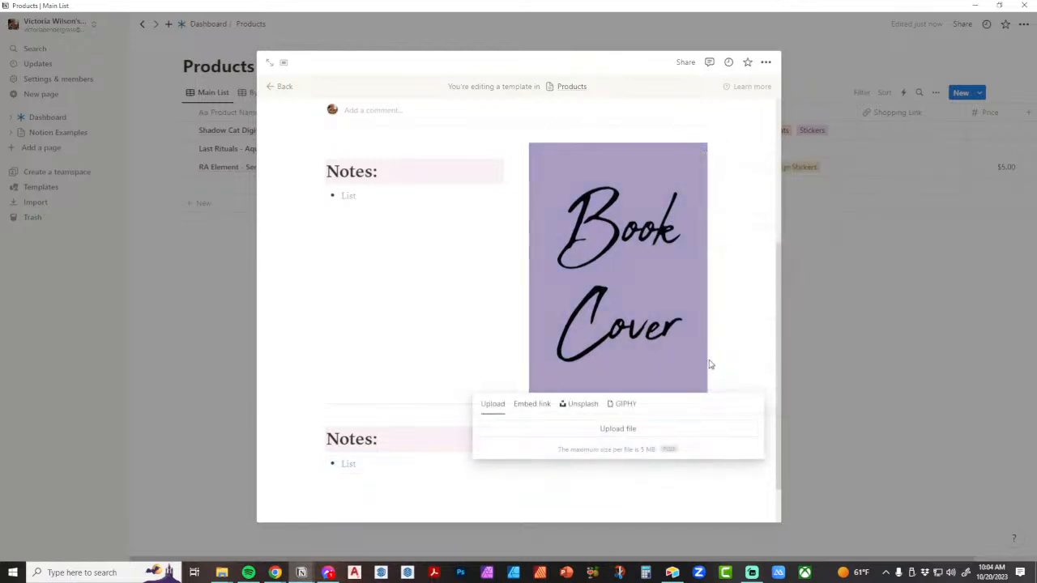
left_click(685, 428)
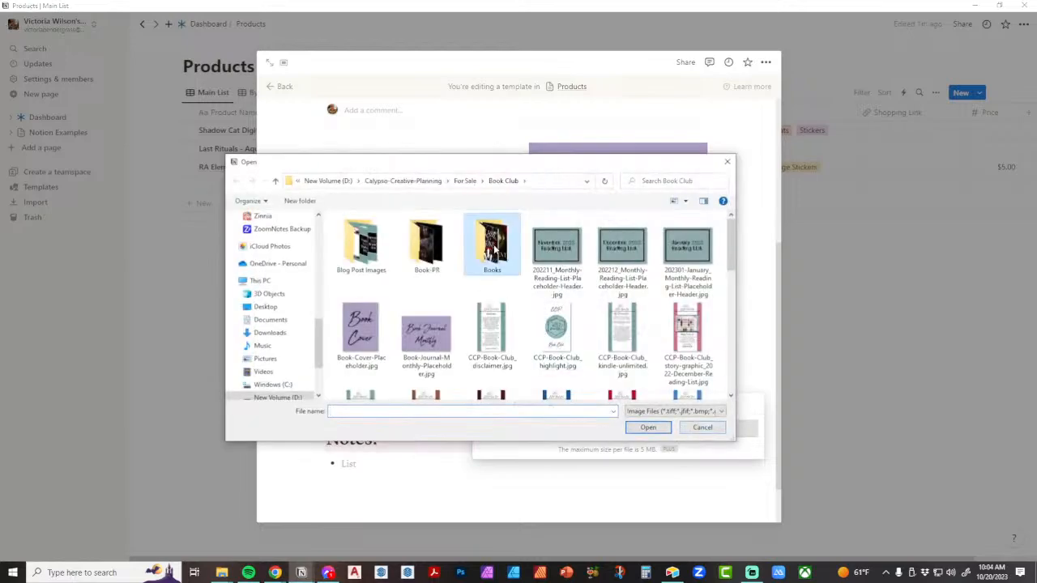
double_click(493, 243)
double_click(496, 330)
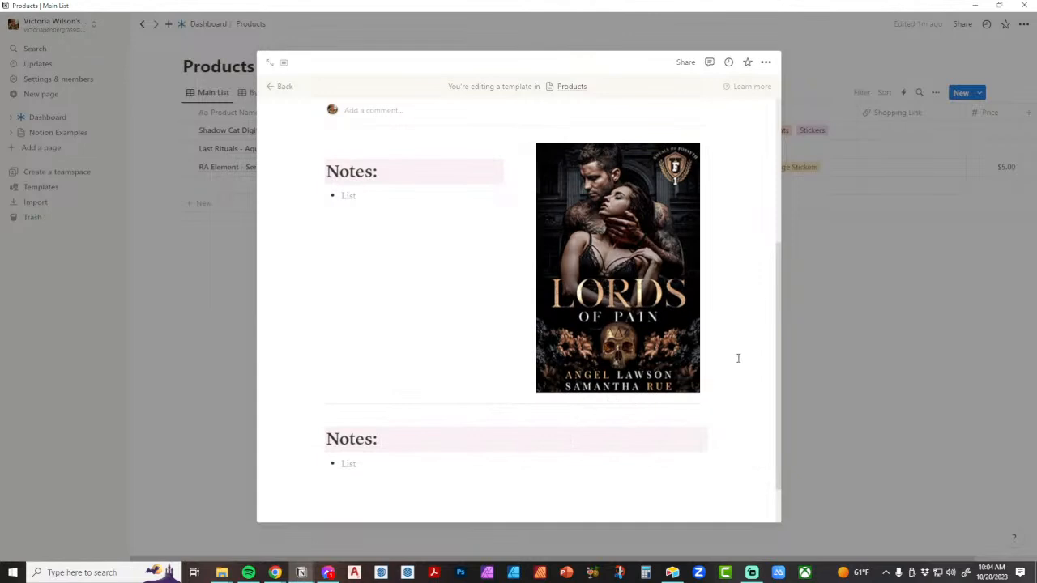
Step: Replace the Lords of Pain cover with Book-Cover-Placeholder.jpg from the Book Club folder
left_click(700, 152)
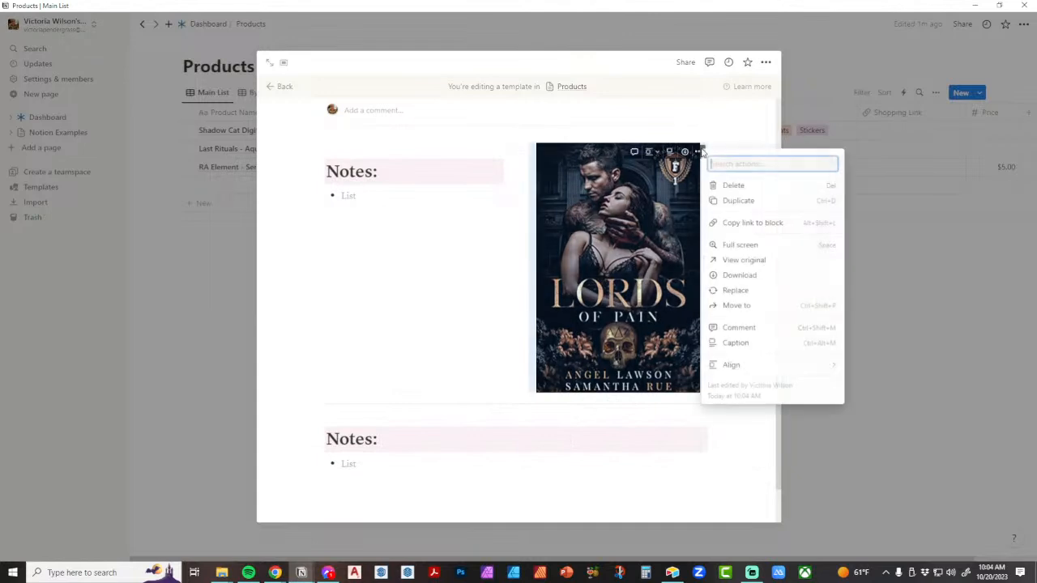
left_click(743, 289)
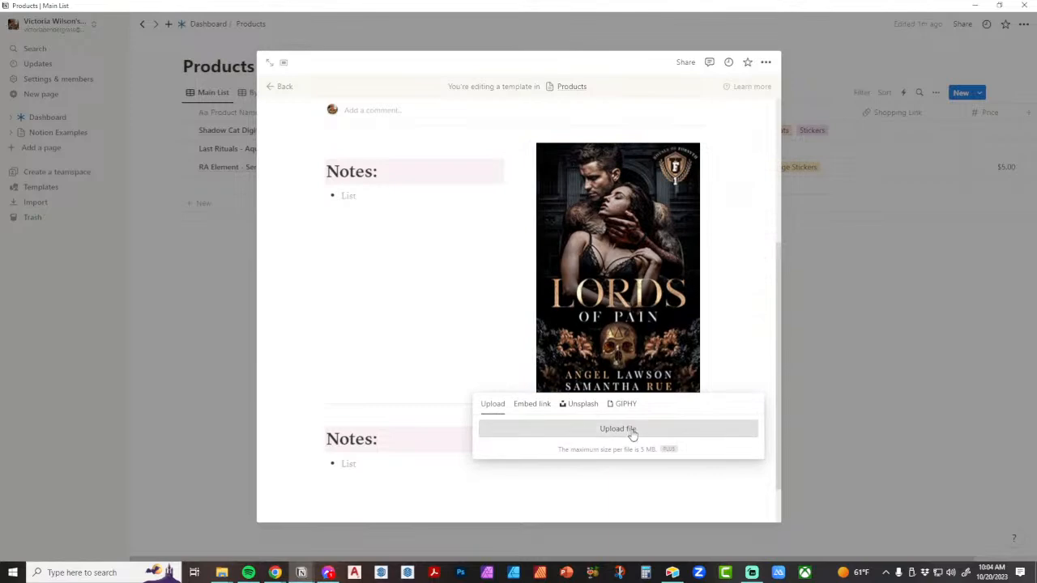
left_click(629, 429)
left_click(444, 181)
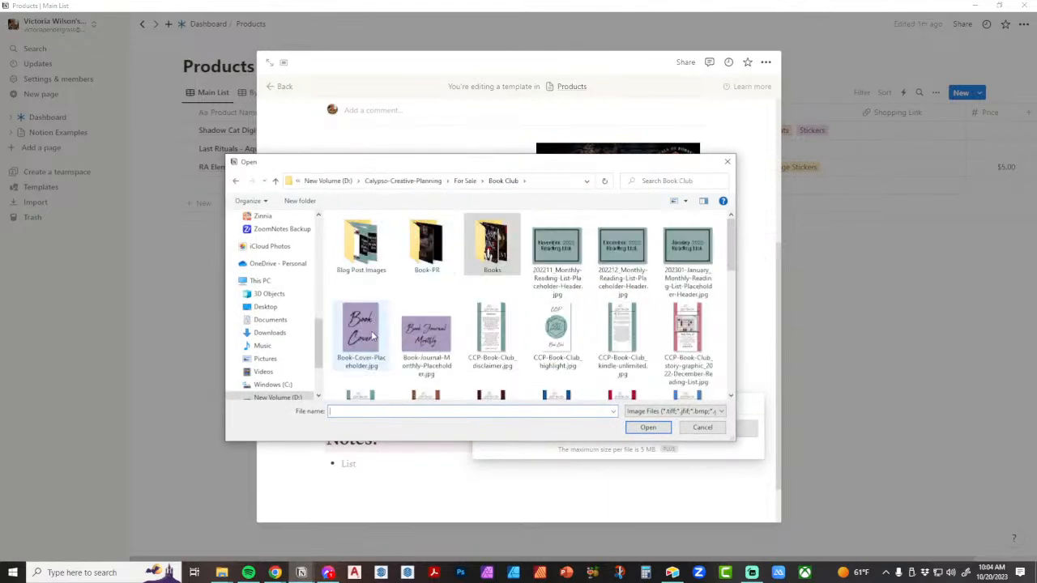
double_click(366, 335)
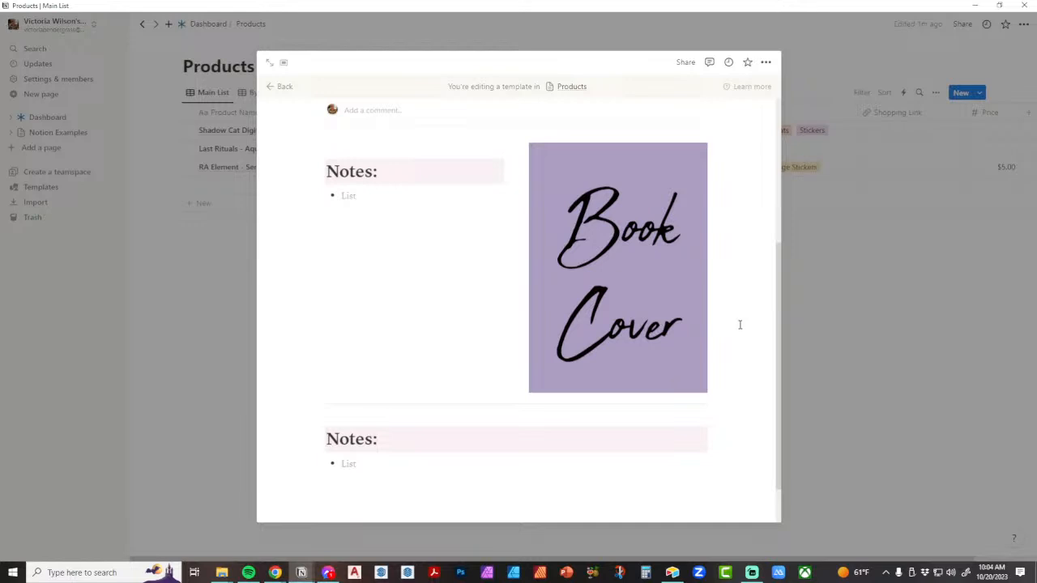
Step: Leave the template, apply Product Name to the blank product page, and retitle that page "sdjglsajg"
scroll(740, 325, "up", 2)
scroll(740, 325, "down", 2)
scroll(732, 332, "up", 3)
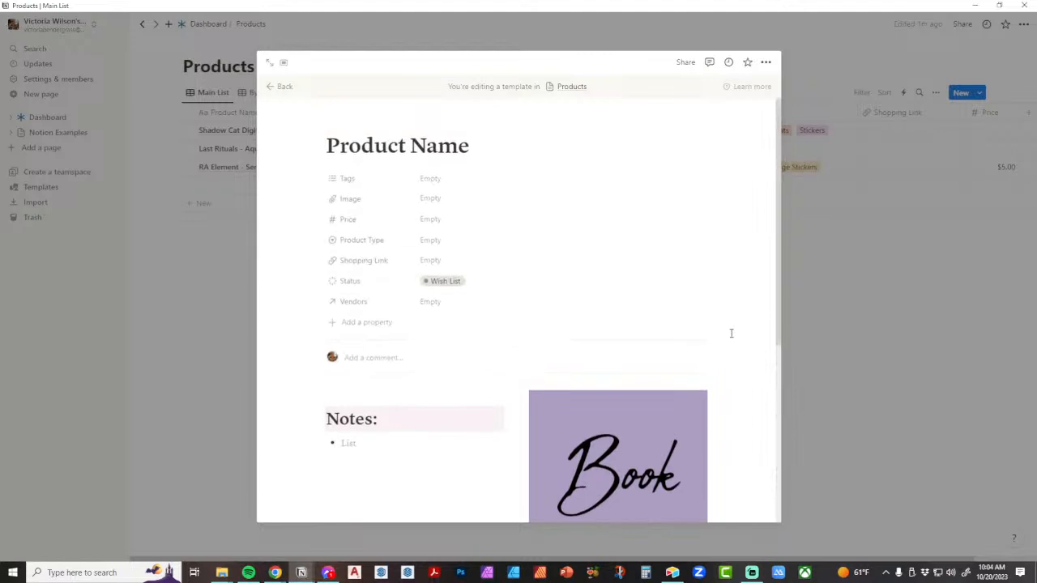
left_click(280, 87)
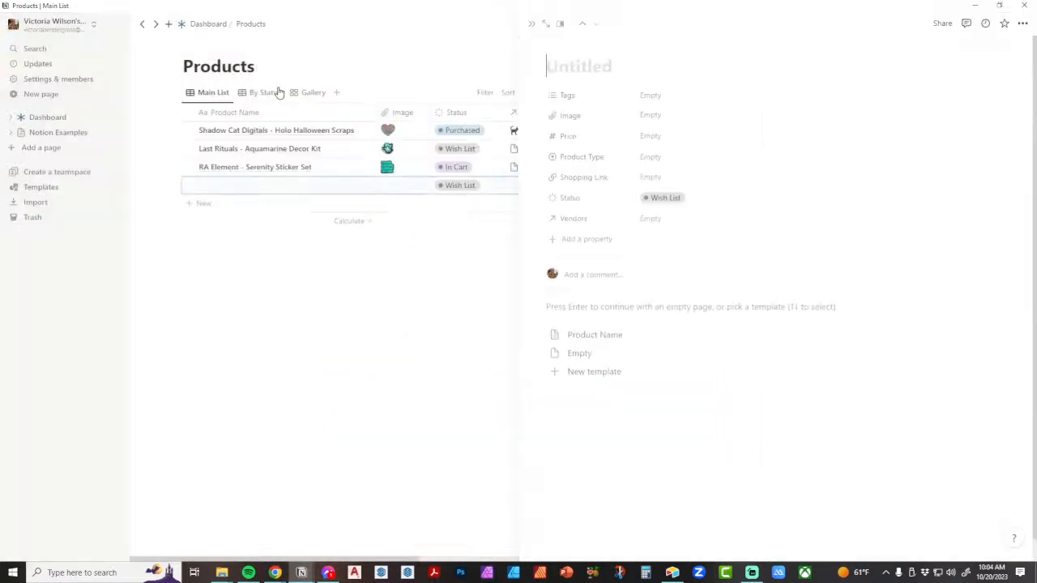
left_click(604, 335)
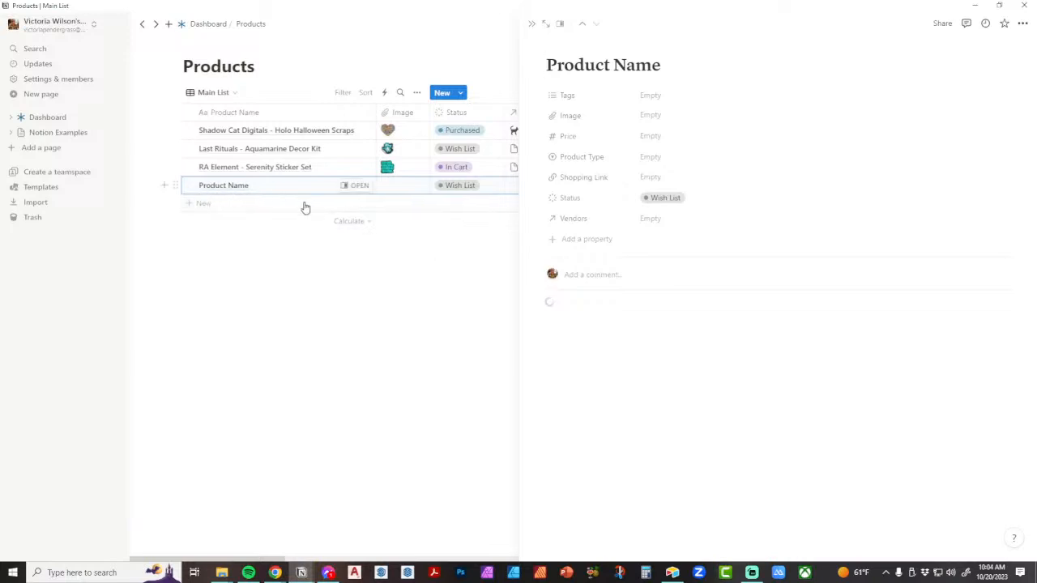
triple_click(642, 68)
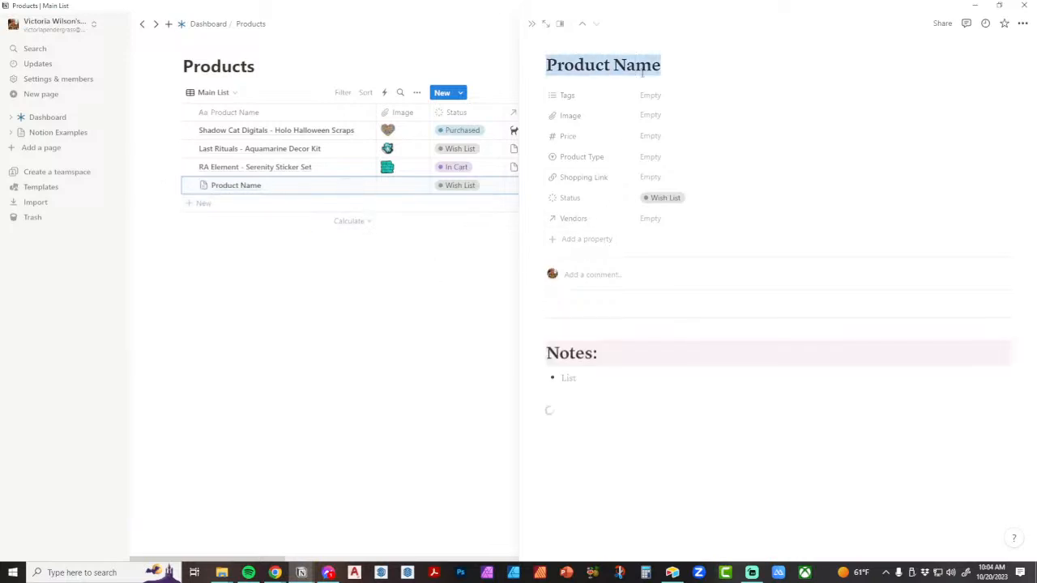
type("sdjglsajg")
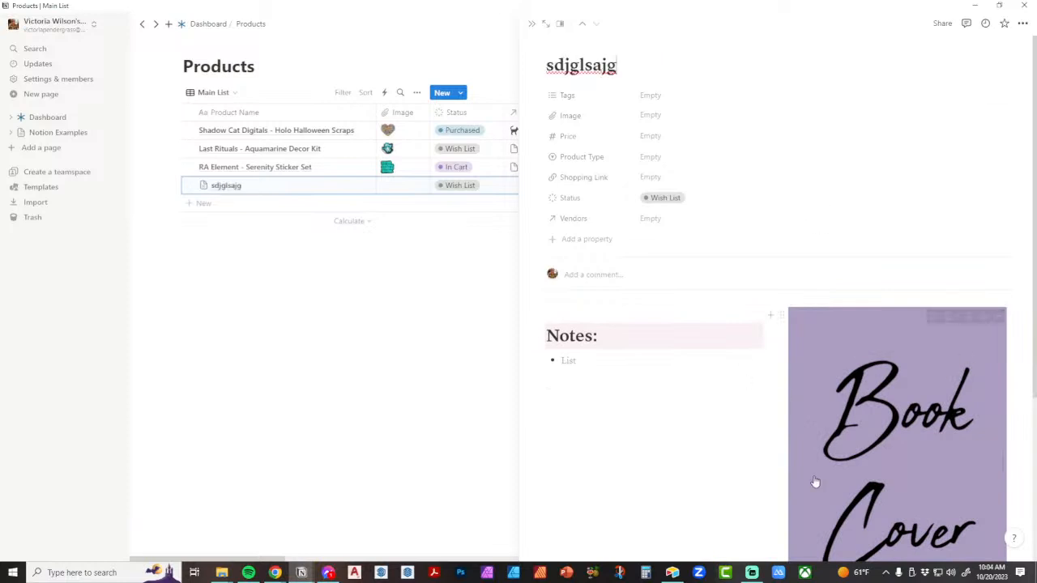
Step: Add another product row to the Main List and apply the Product Name template to its page
scroll(834, 351, "down", 3)
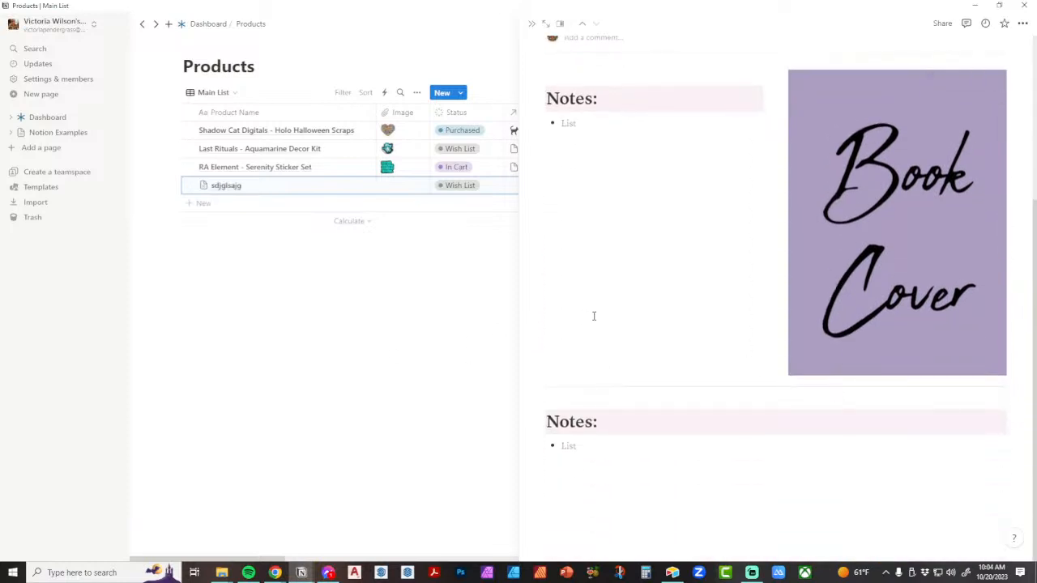
left_click(386, 335)
left_click(208, 203)
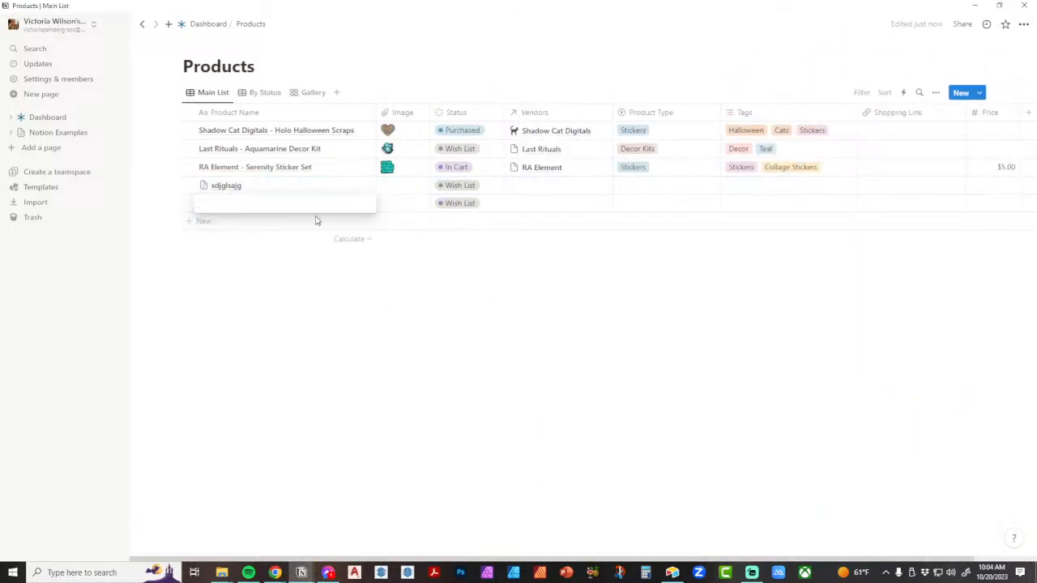
left_click(354, 203)
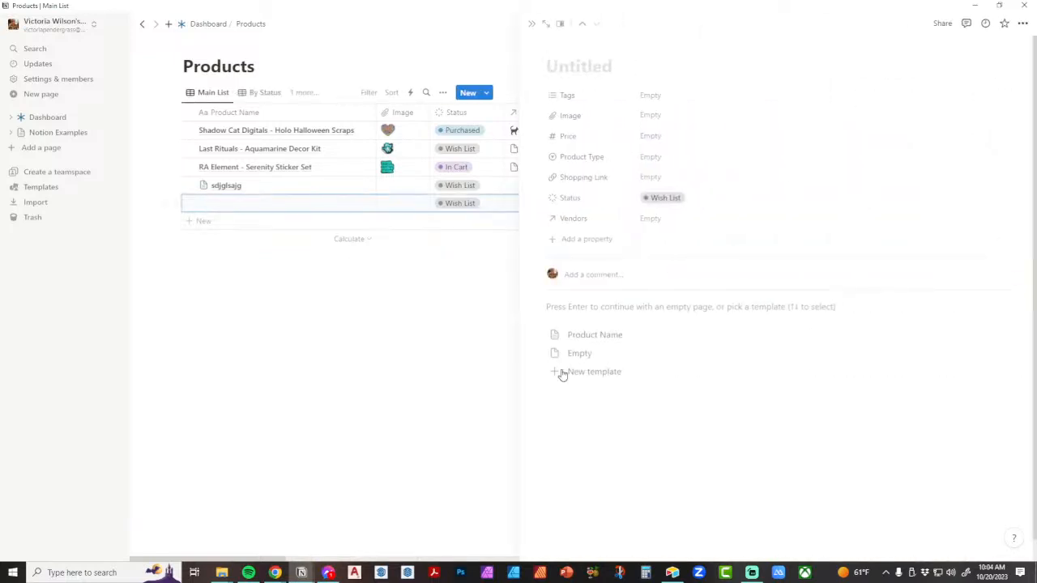
left_click(611, 342)
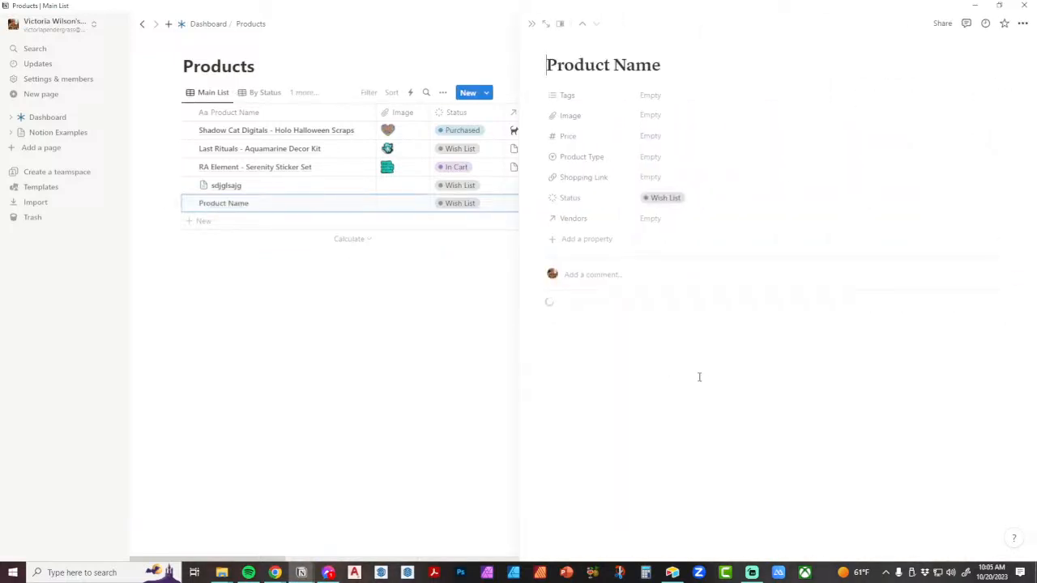
scroll(816, 375, "down", 5)
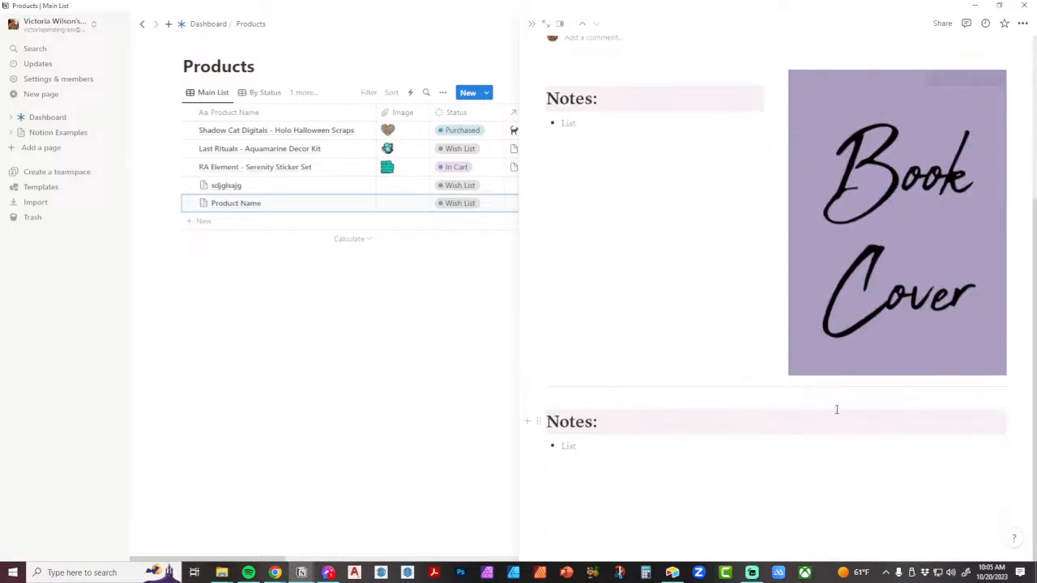
scroll(835, 410, "up", 2)
left_click(377, 303)
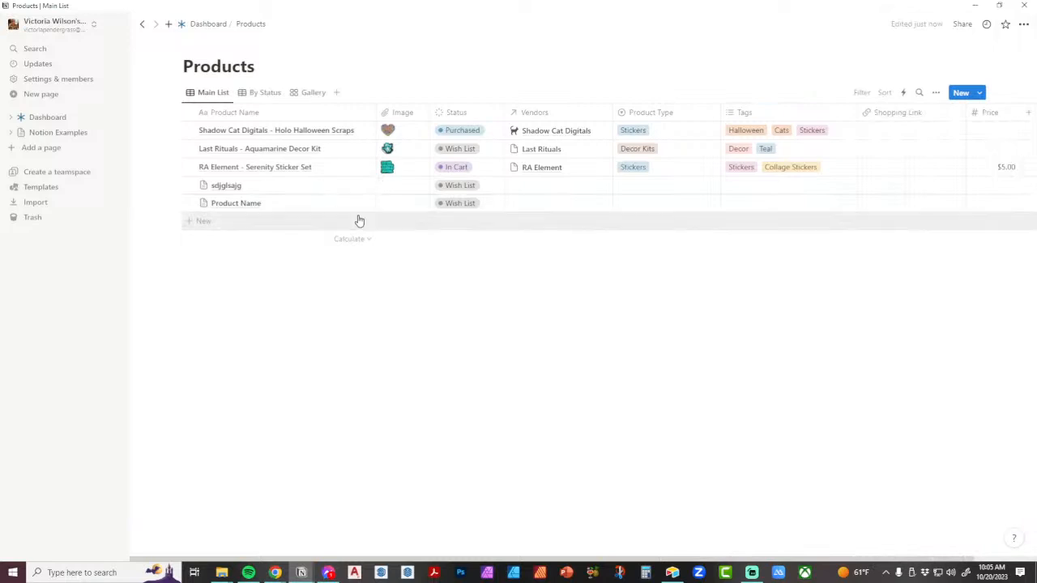
Step: Add a blank product row and, from its page, edit the Product Name template, retitling it "Product Page"
left_click(359, 222)
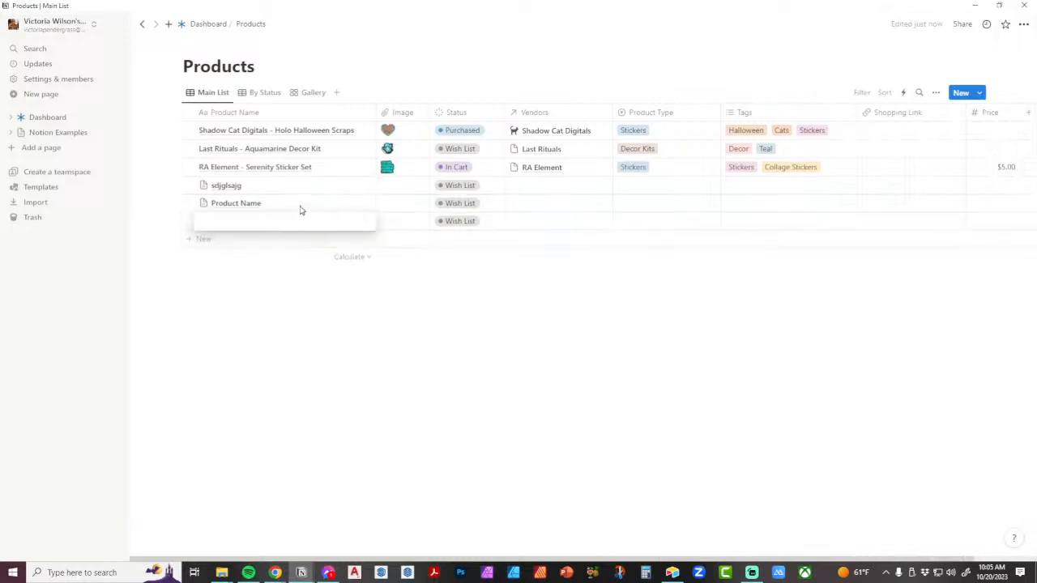
left_click(344, 223)
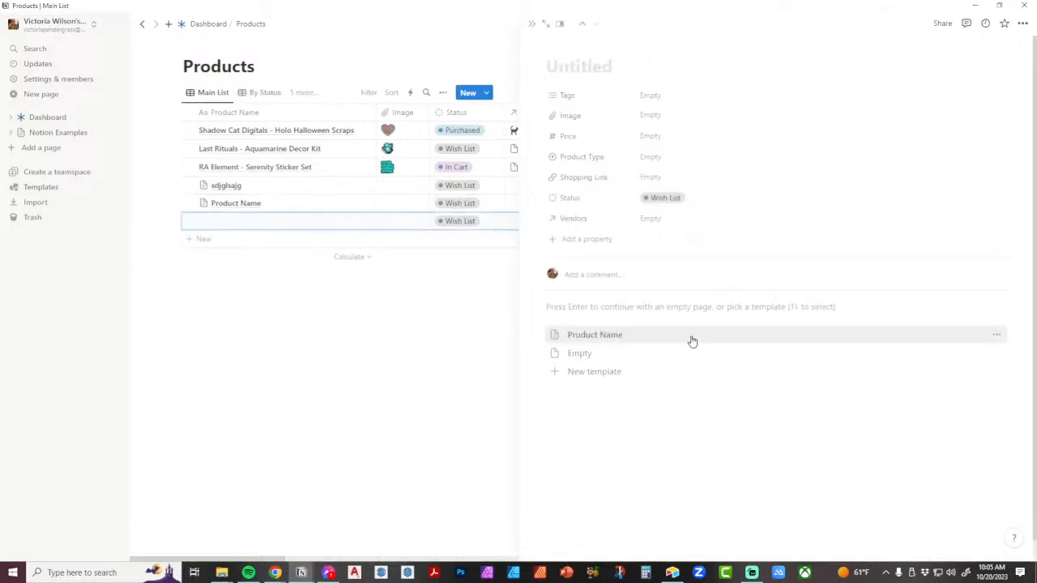
left_click(997, 337)
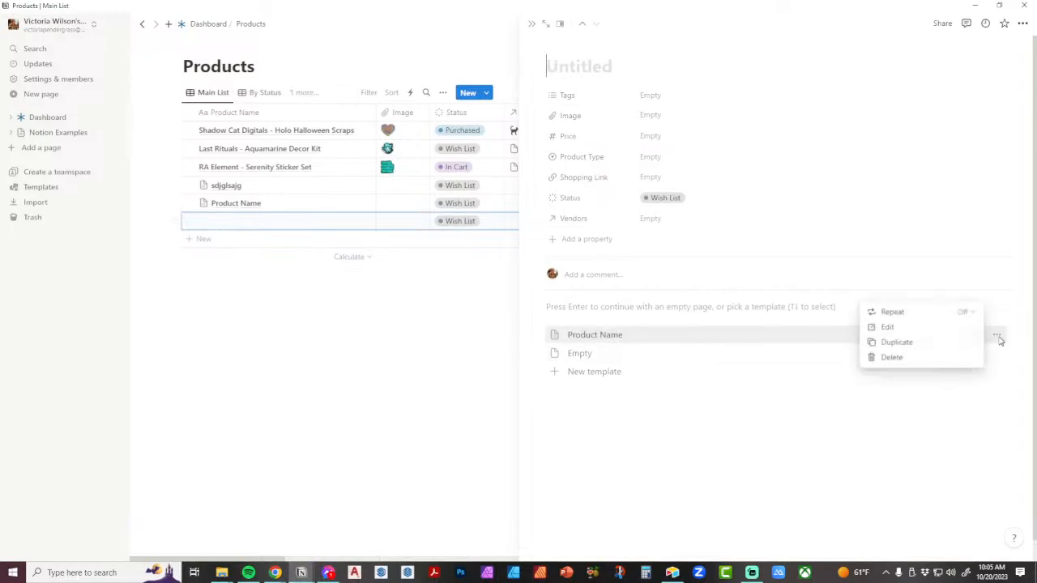
left_click(887, 327)
double_click(438, 146)
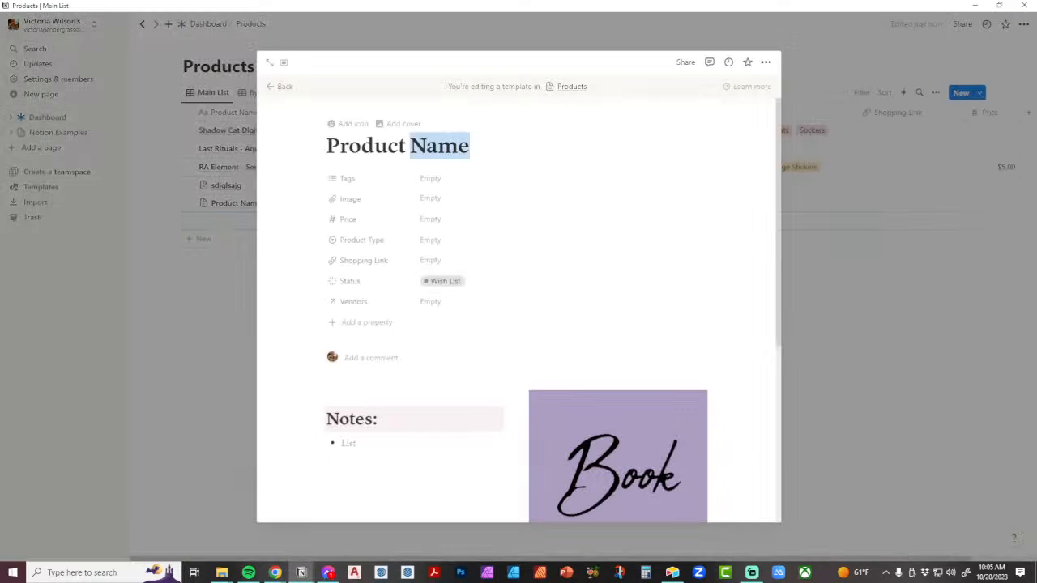
type("Pag")
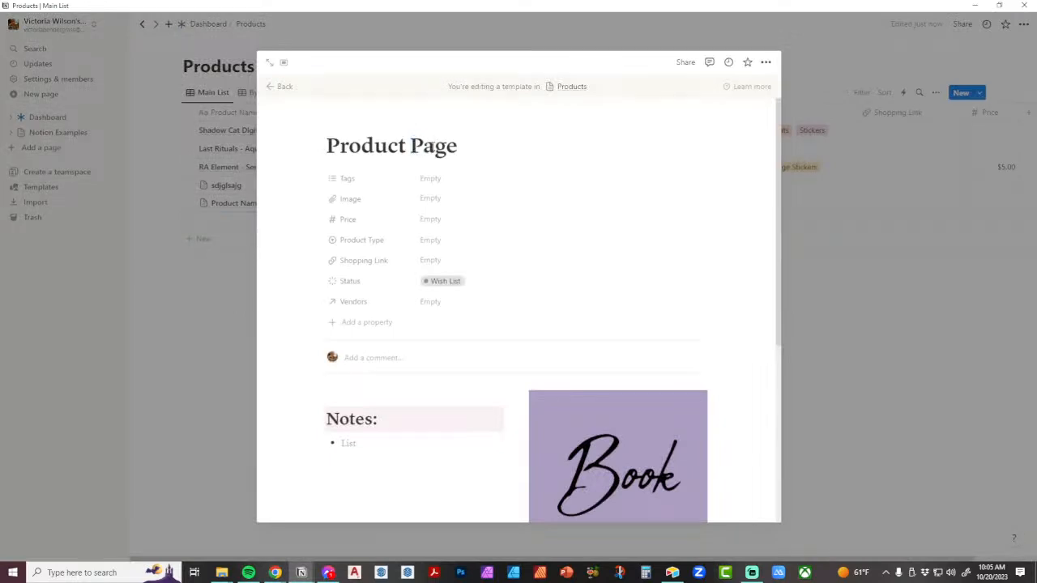
Step: Leave the template and apply Product Page to the blank product page
left_click(225, 347)
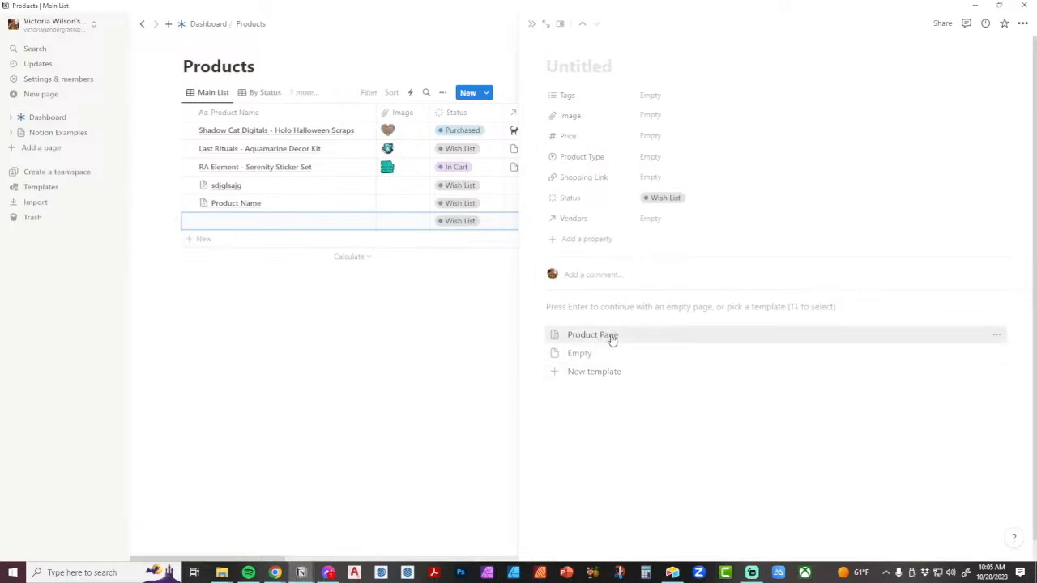
left_click(612, 335)
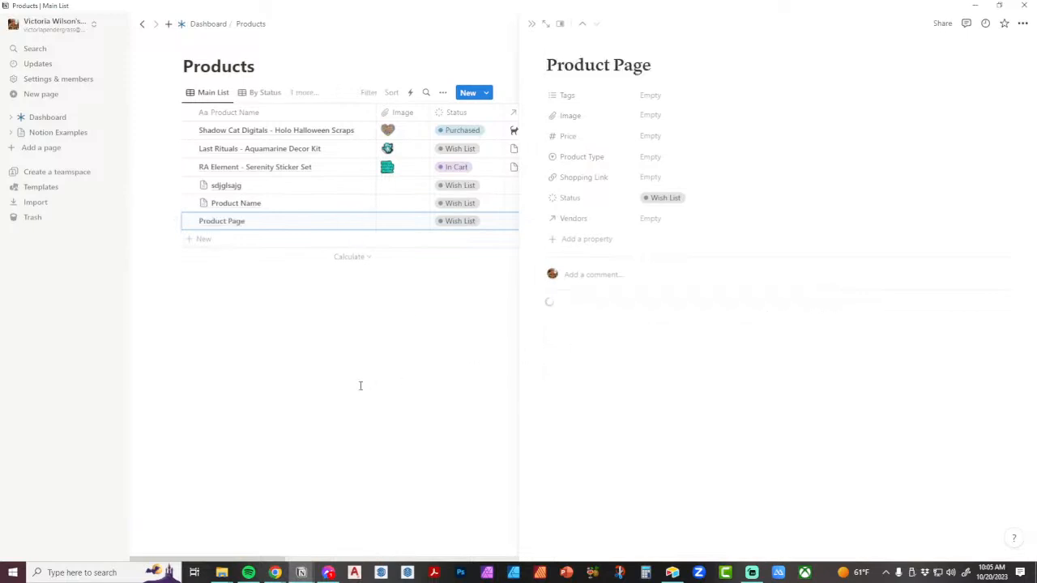
scroll(798, 359, "down", 3)
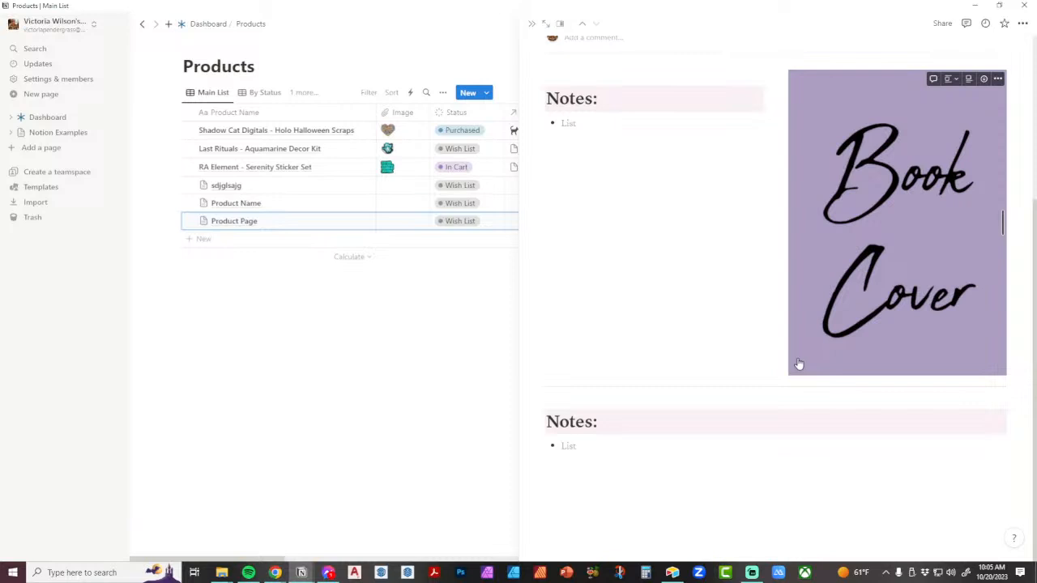
Step: Switch to the Book List window, add a new page under Currently Reading, and apply the Book Review template
mouse_move(306, 576)
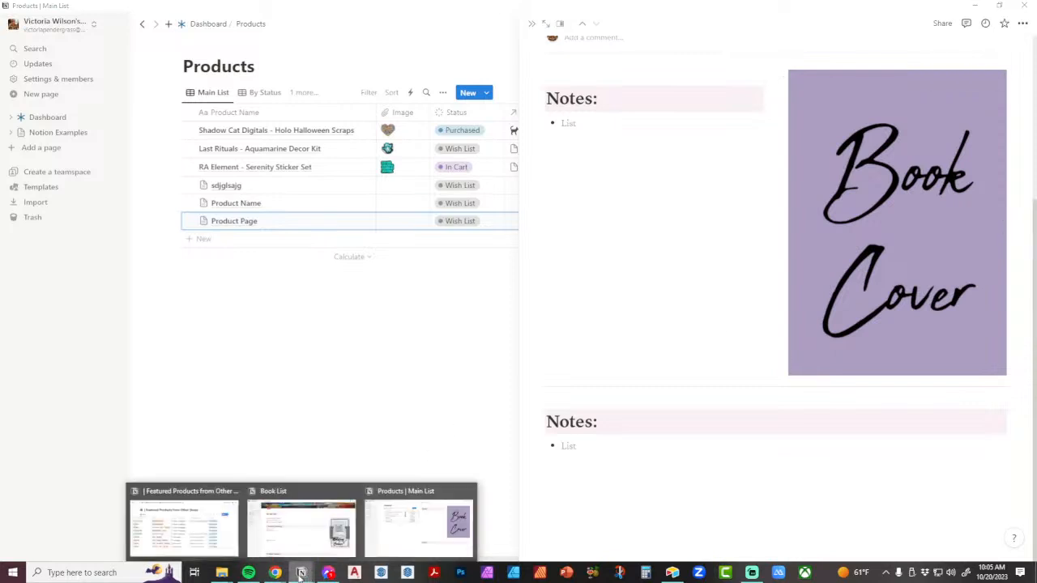
left_click(295, 543)
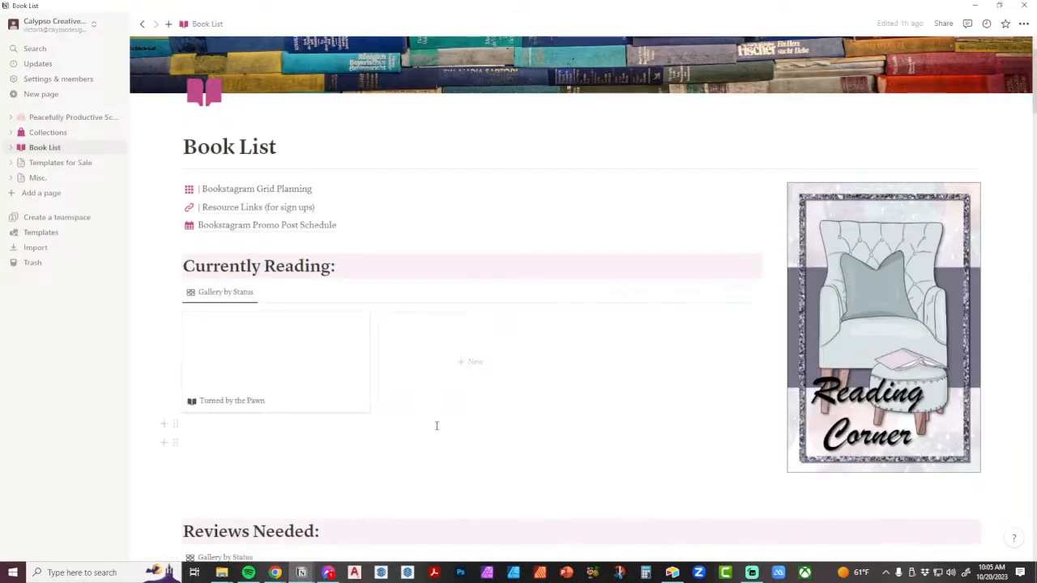
left_click(479, 360)
scroll(550, 393, "down", 2)
scroll(551, 393, "down", 3)
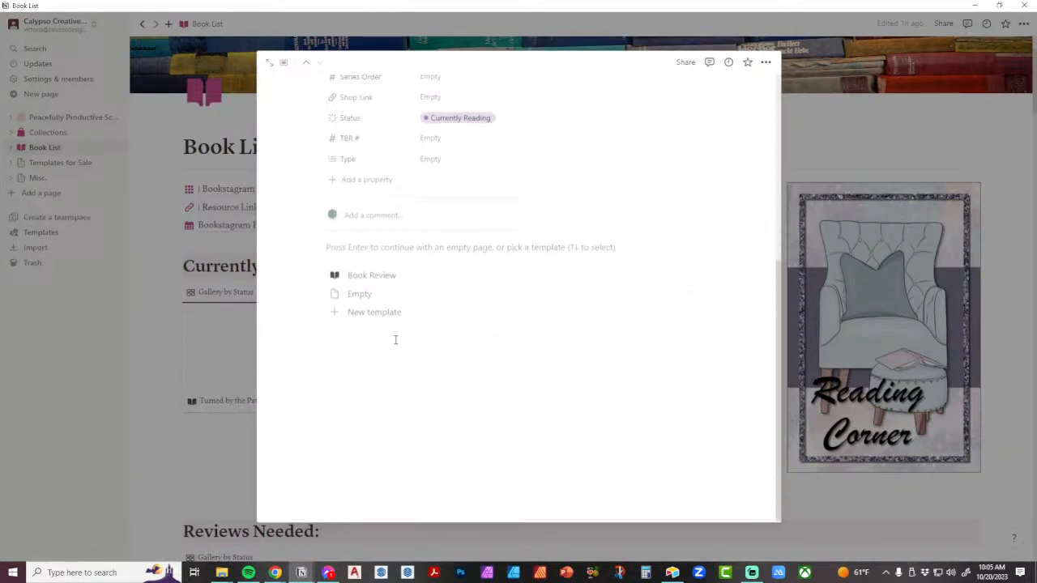
left_click(372, 276)
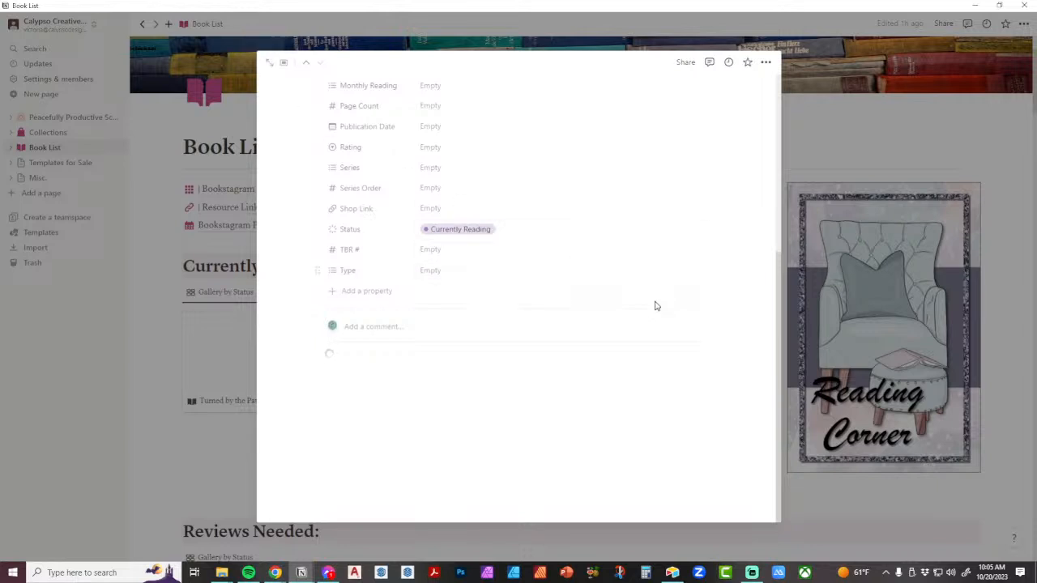
Step: Review the Book Review page's layout, covering its properties, Favorite Quotes, book cover, Summary and Review sections
scroll(652, 308, "down", 3)
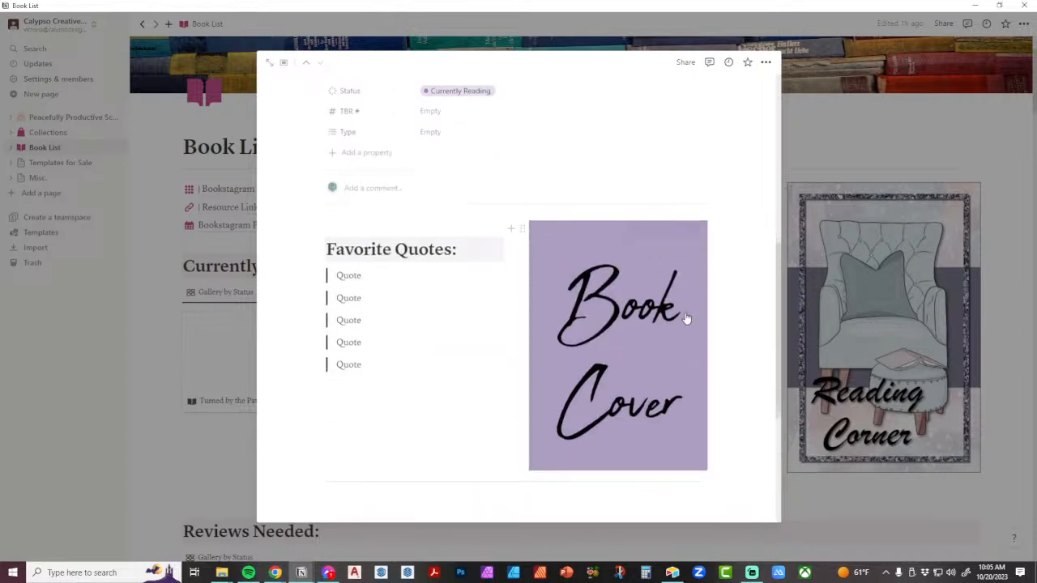
scroll(685, 317, "up", 5)
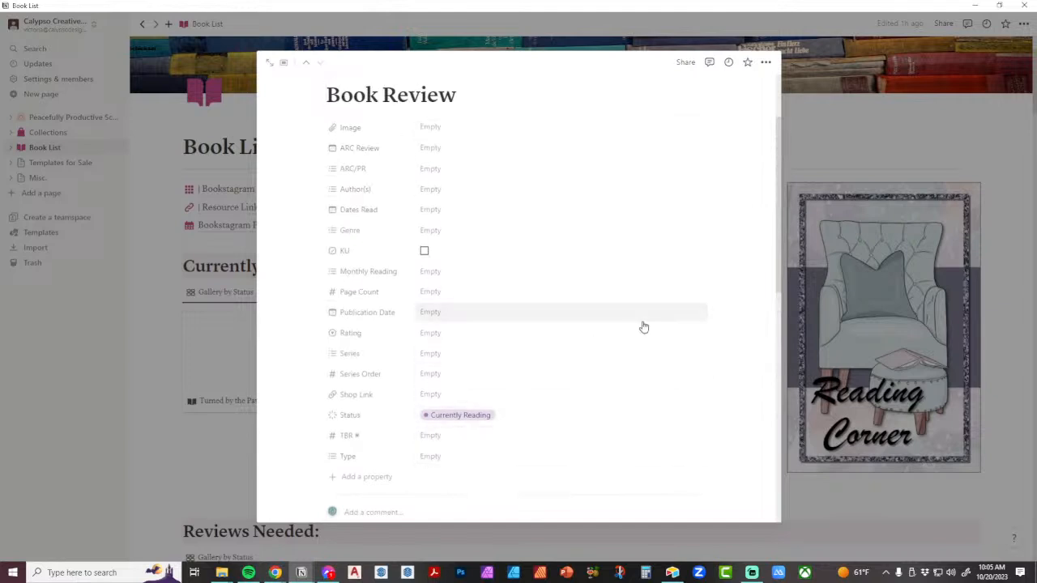
scroll(644, 326, "down", 3)
scroll(647, 326, "down", 9)
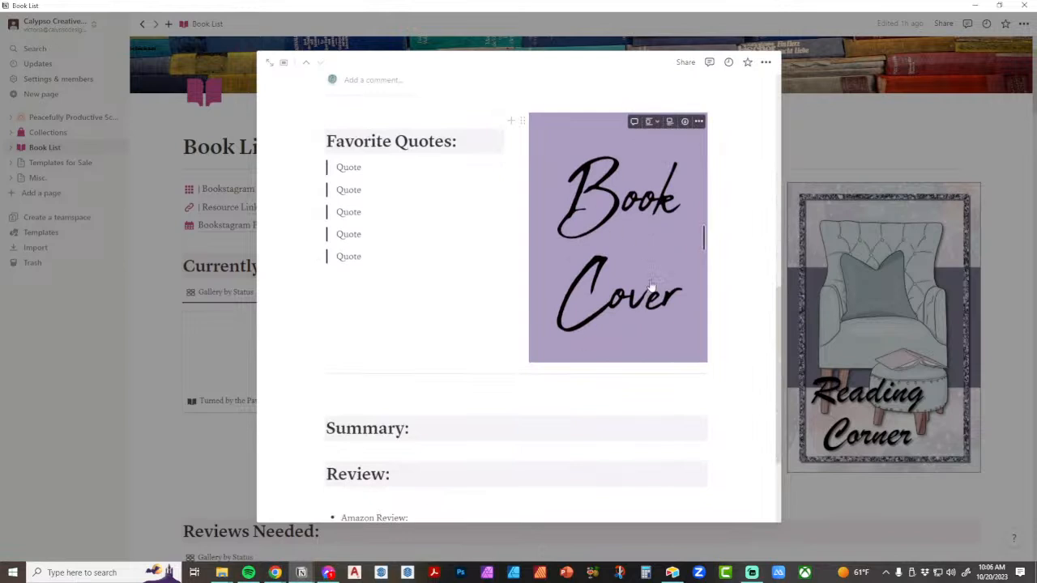
scroll(711, 328, "down", 3)
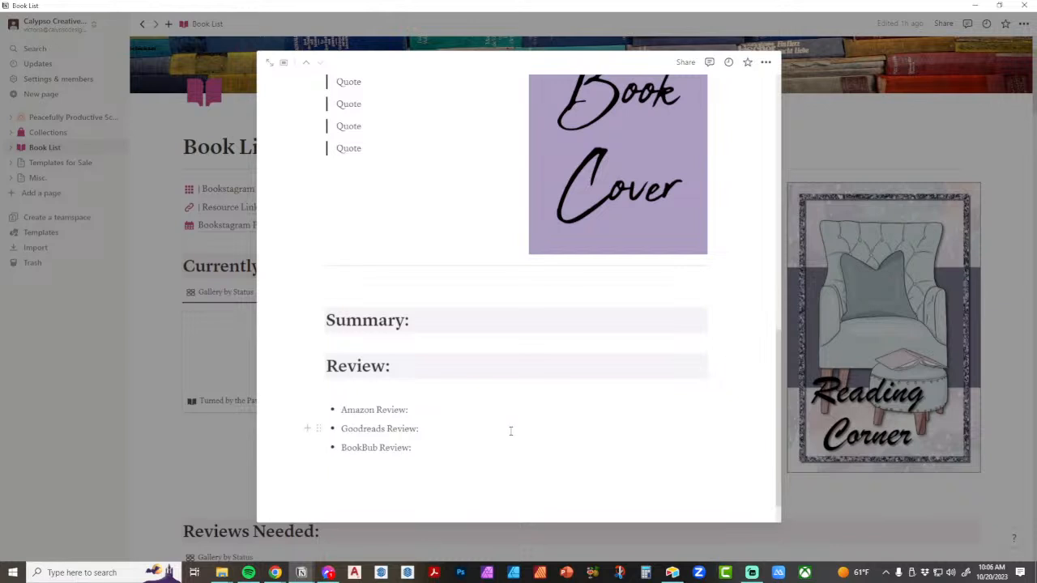
scroll(510, 430, "up", 3)
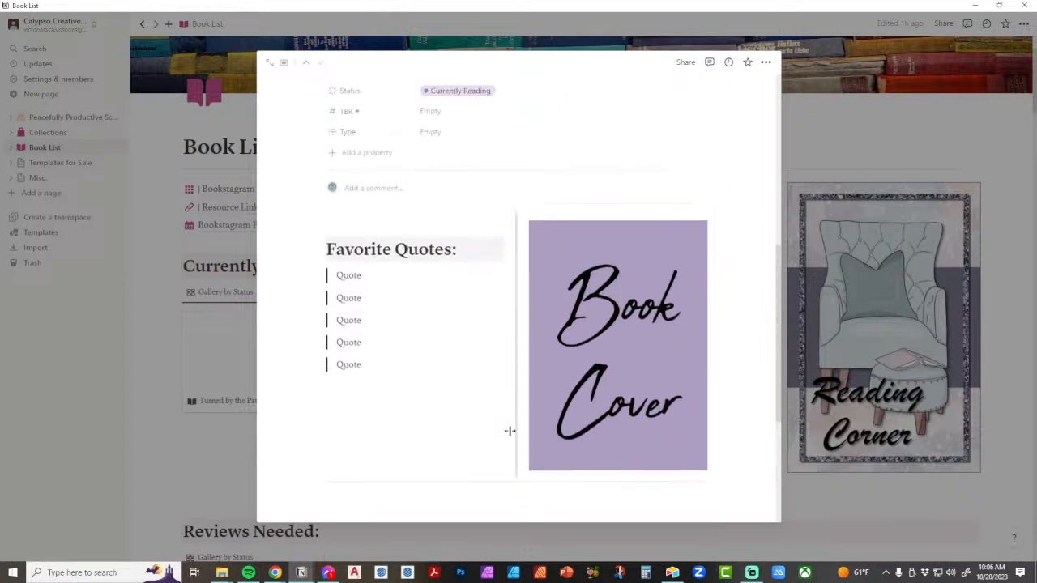
scroll(510, 430, "up", 5)
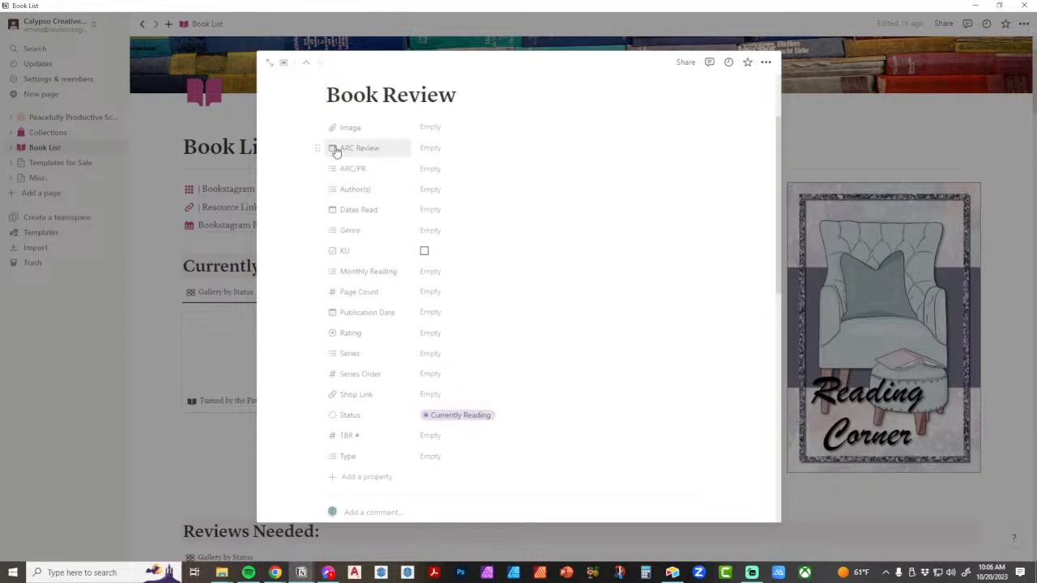
Step: Examine the date picker for ARC Review and the option lists for ARC/PR and Author(s)
left_click(436, 149)
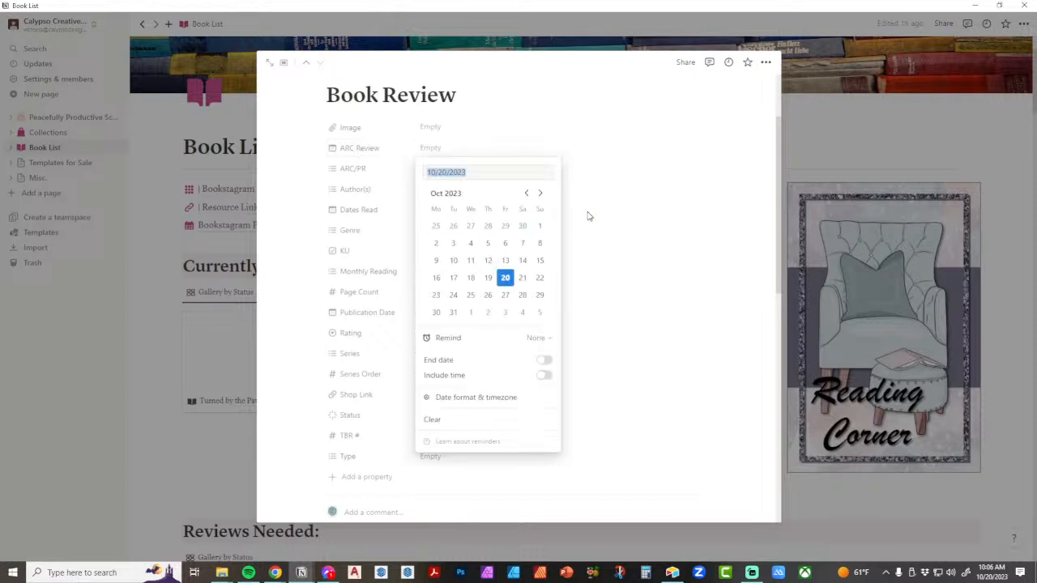
left_click(645, 140)
left_click(443, 168)
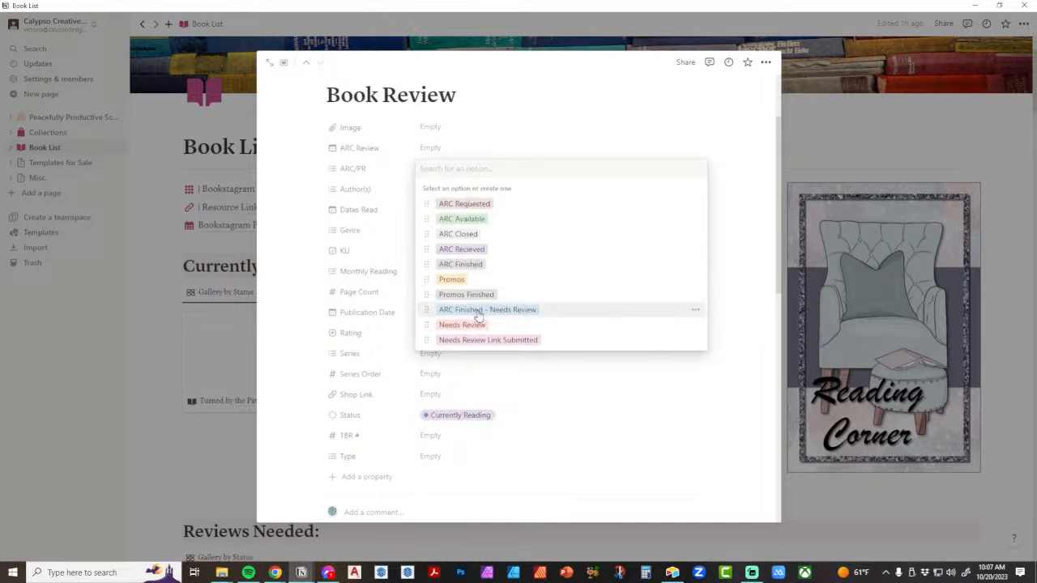
left_click(747, 173)
left_click(433, 194)
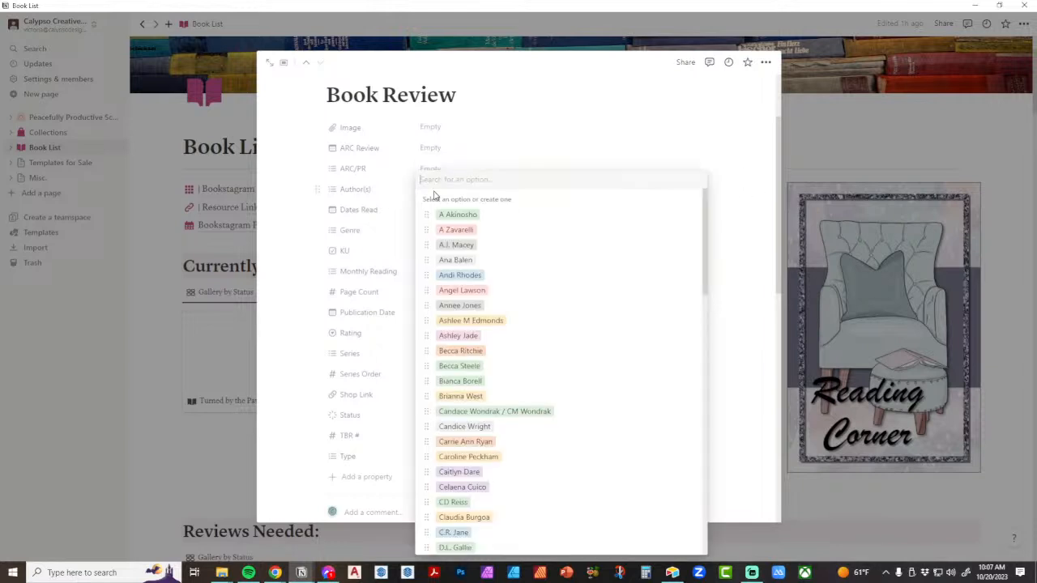
scroll(546, 356, "down", 15)
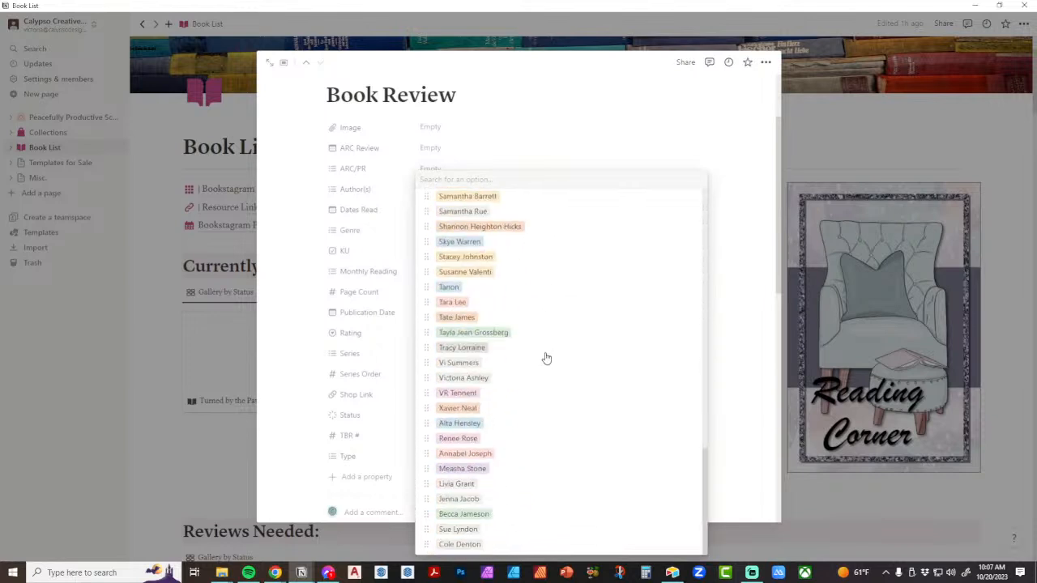
scroll(546, 357, "up", 15)
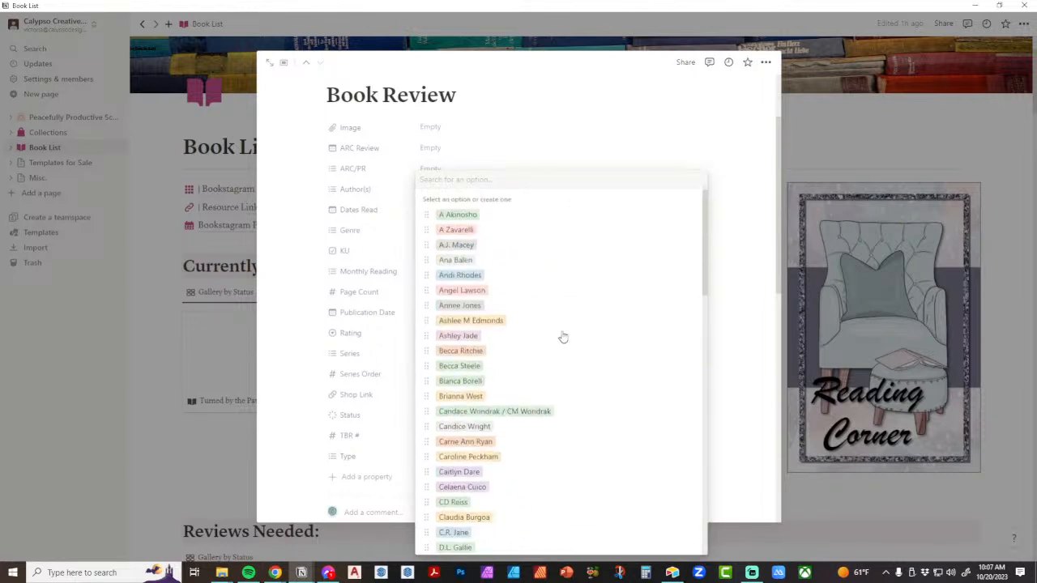
left_click(743, 196)
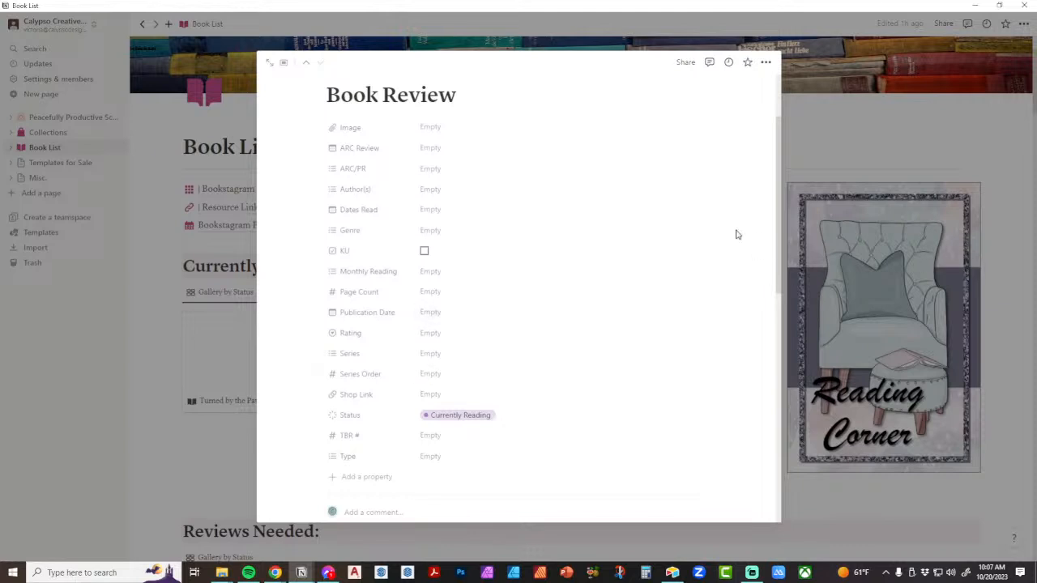
Step: Close the Book Review page, delete it from the Currently Reading gallery, and return to the Products window
key("Escape")
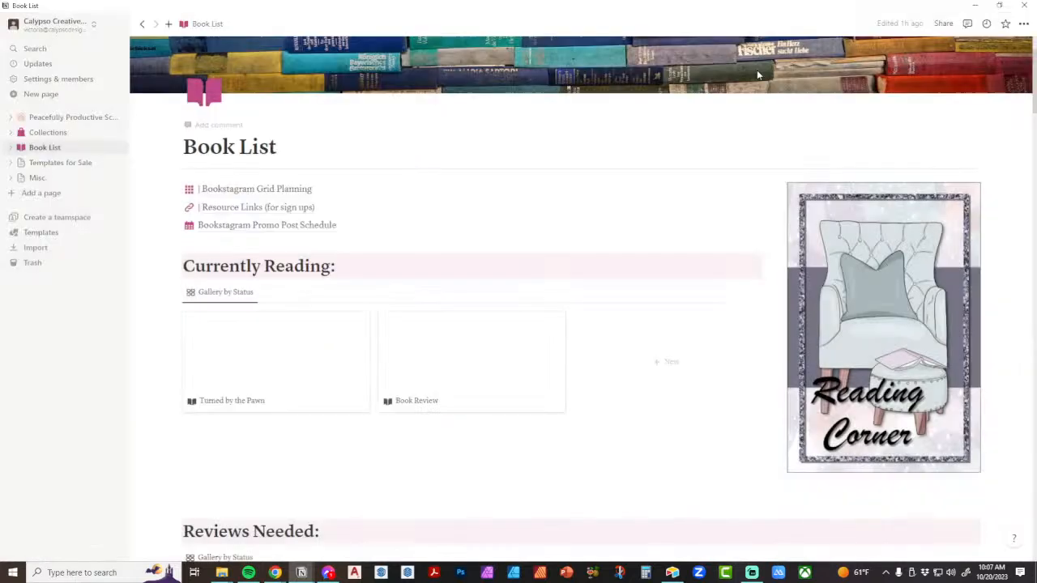
left_click(555, 323)
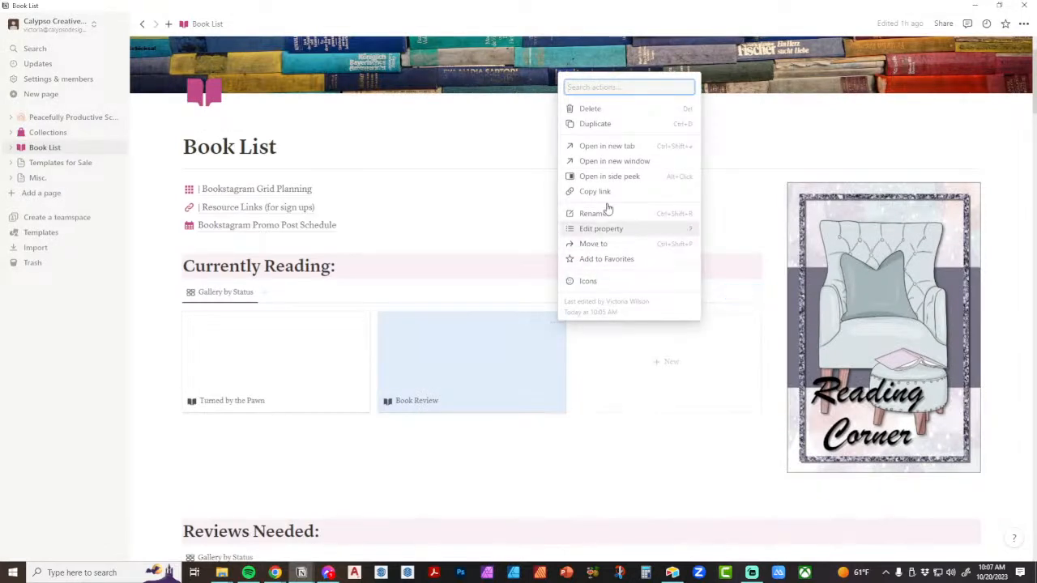
left_click(606, 114)
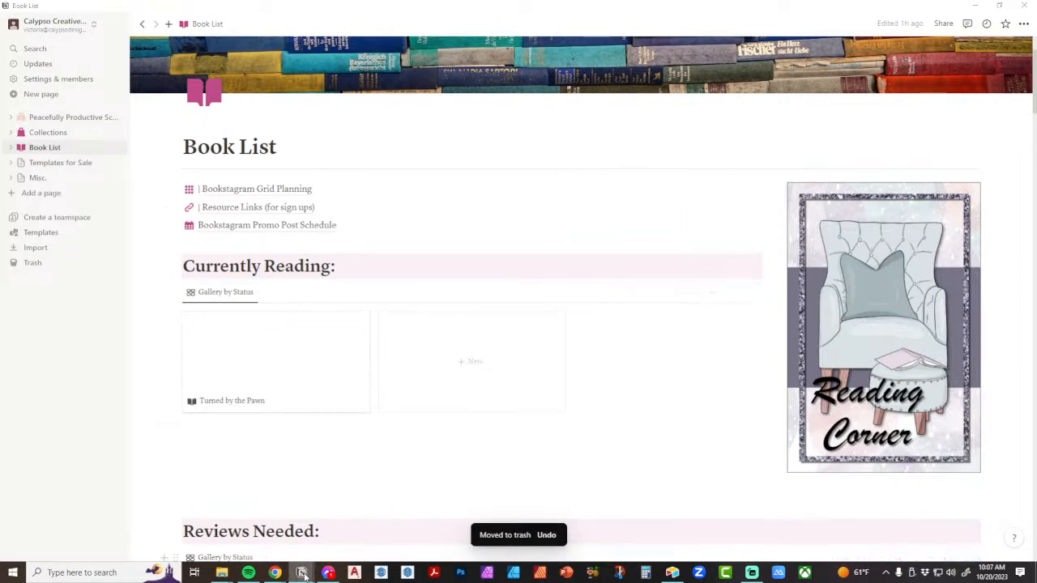
mouse_move(302, 573)
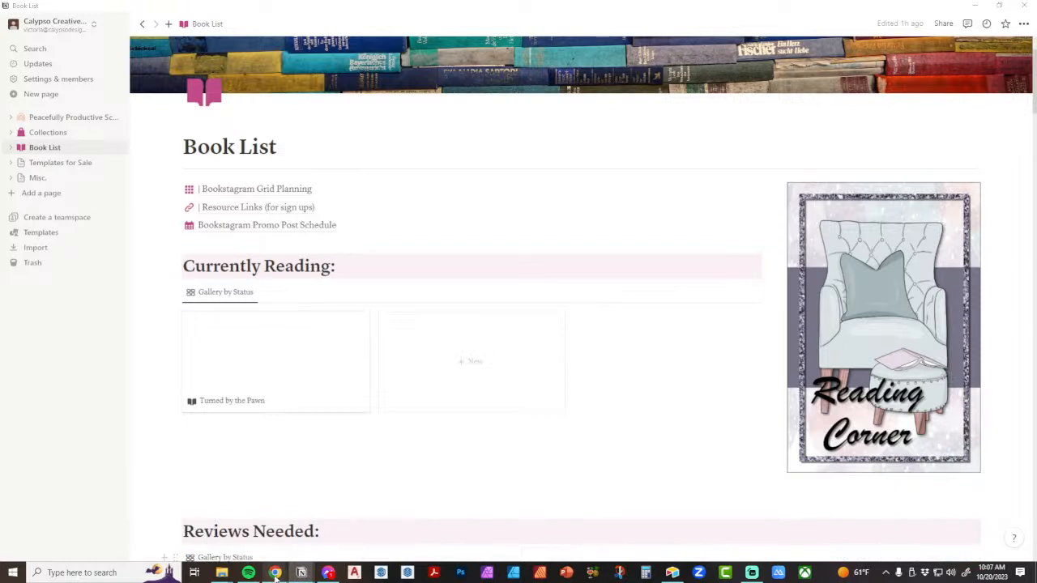
left_click(430, 530)
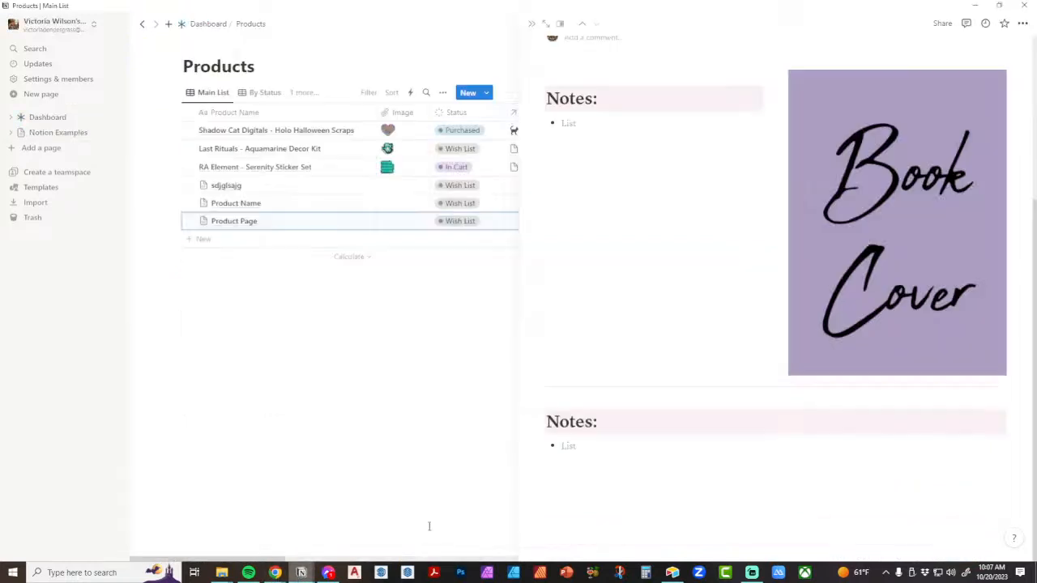
Step: Close the Product Page side peek and show the Products database in its By Status view
left_click(531, 23)
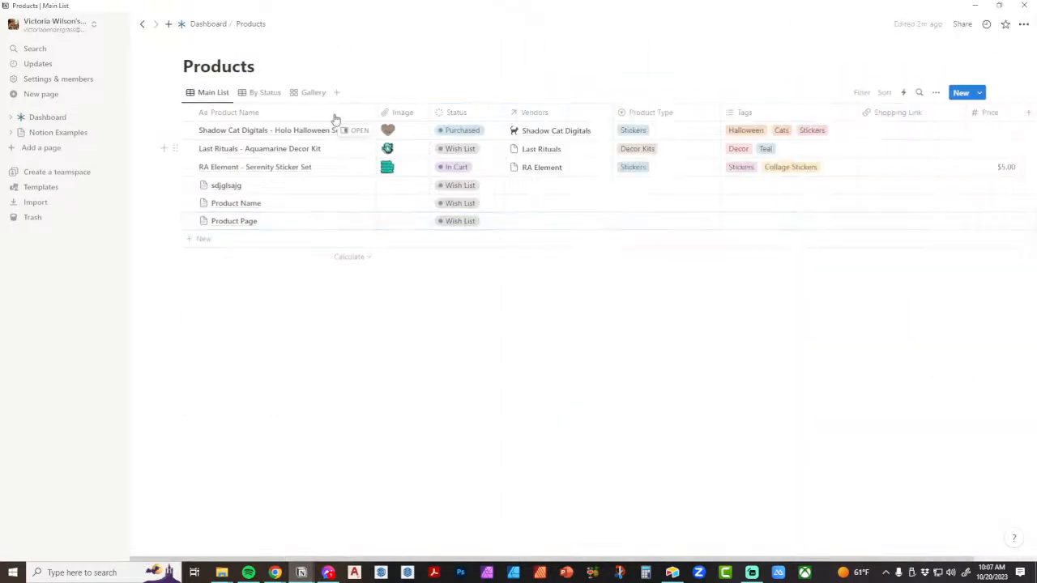
left_click(265, 92)
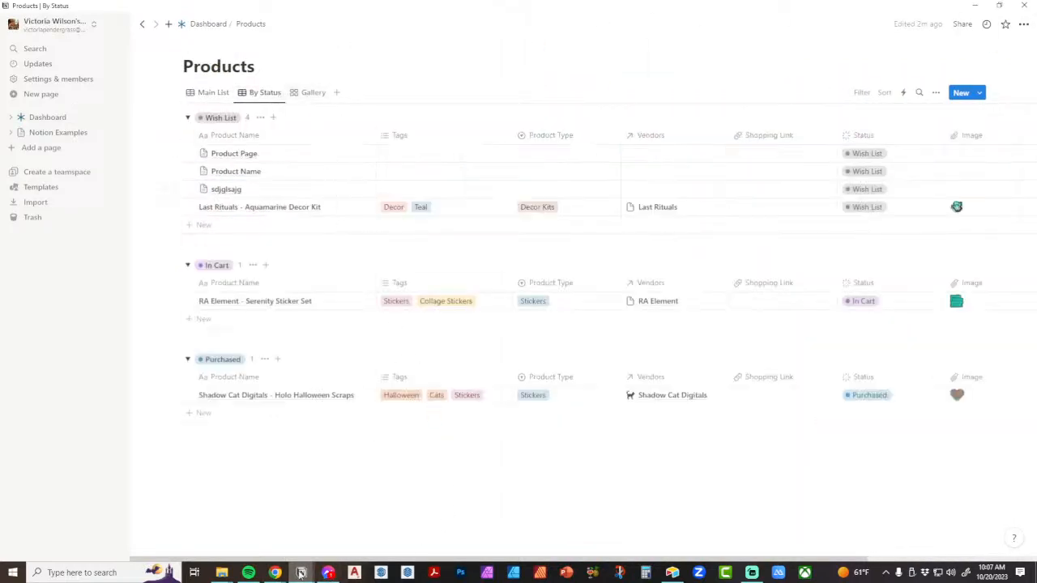
Step: Switch to the Book List window and review the Master Book List and the subpages nested under Book List
mouse_move(301, 572)
left_click(306, 530)
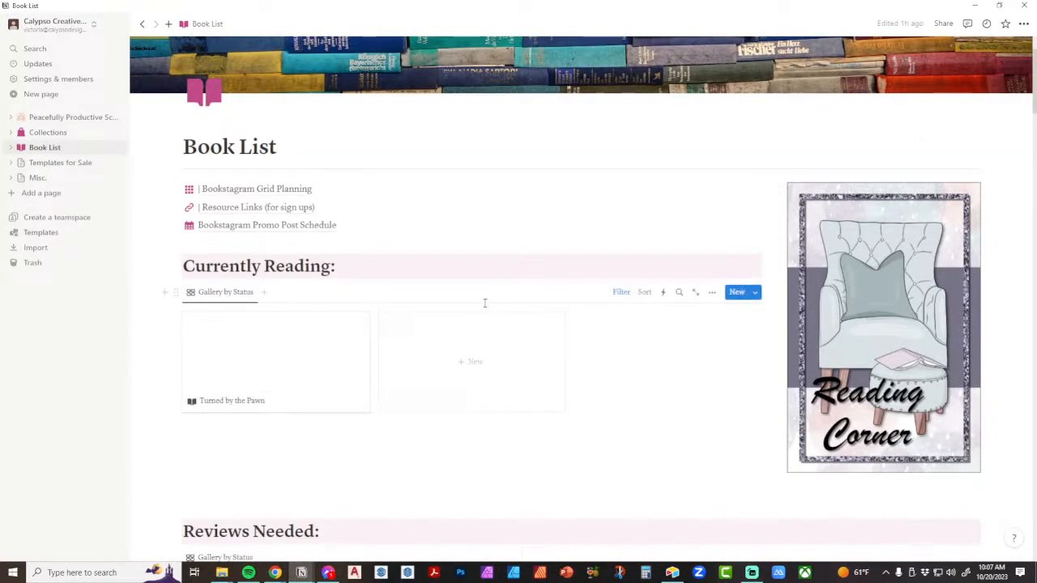
scroll(484, 303, "down", 20)
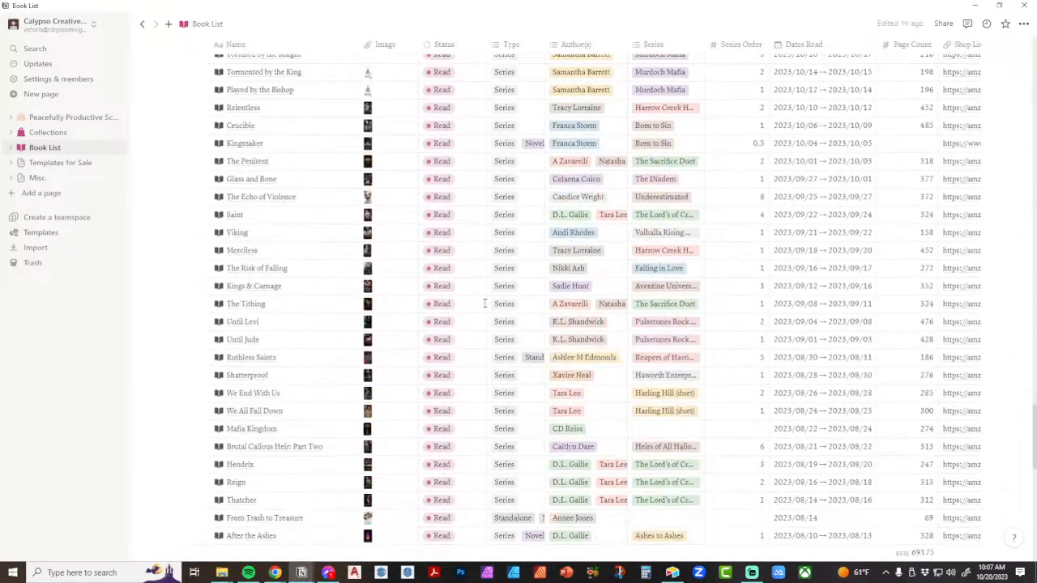
scroll(484, 303, "up", 4)
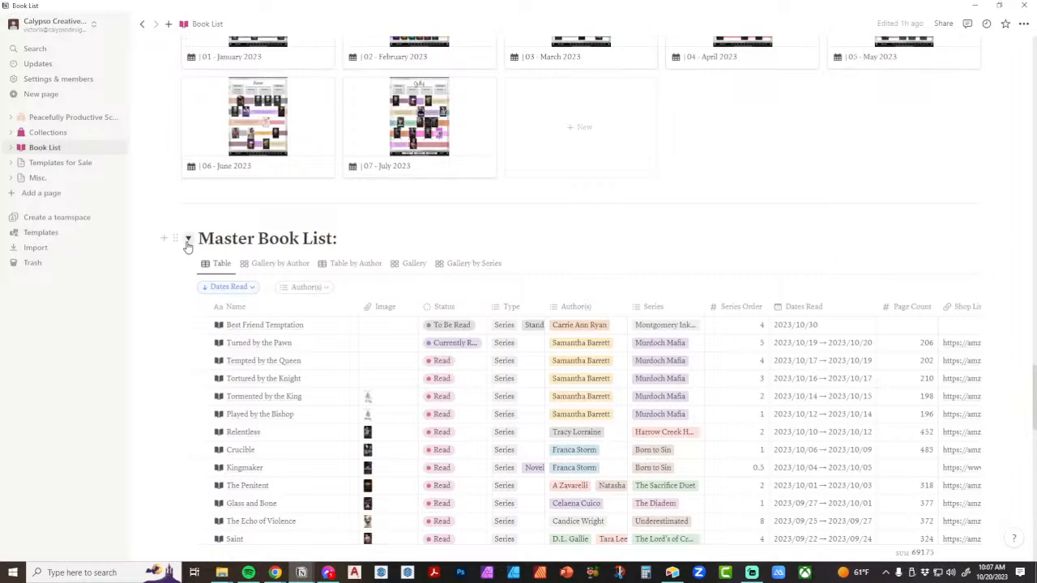
left_click(11, 149)
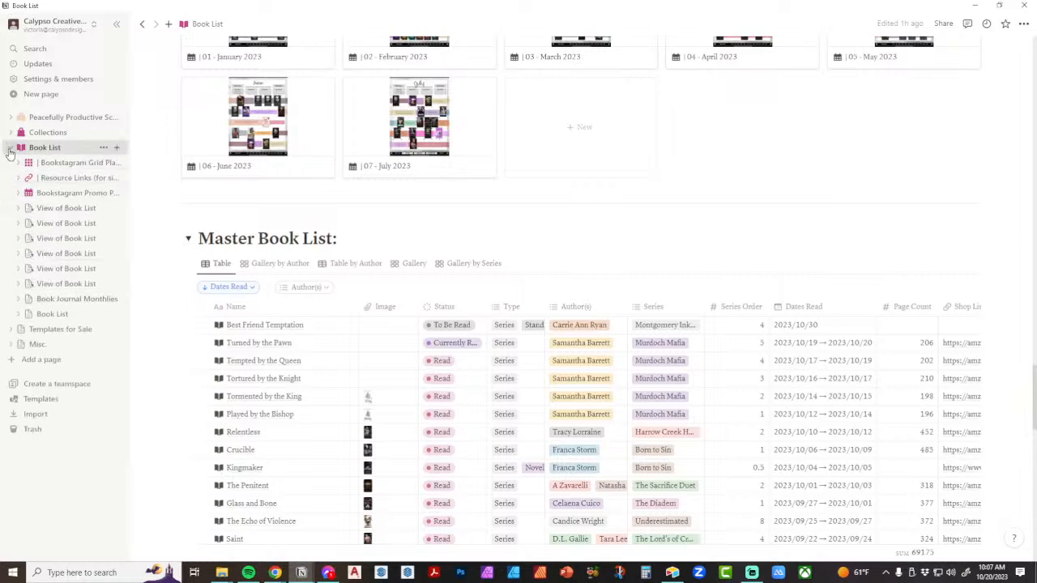
left_click(11, 149)
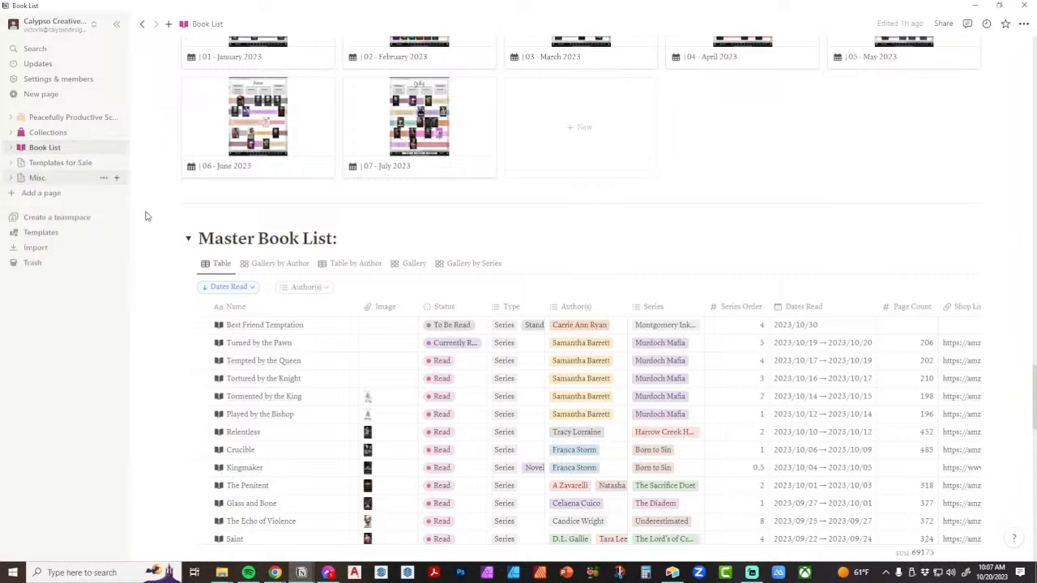
Step: Demonstrate the Master Book List toggle heading by collapsing and expanding its table twice
left_click(188, 241)
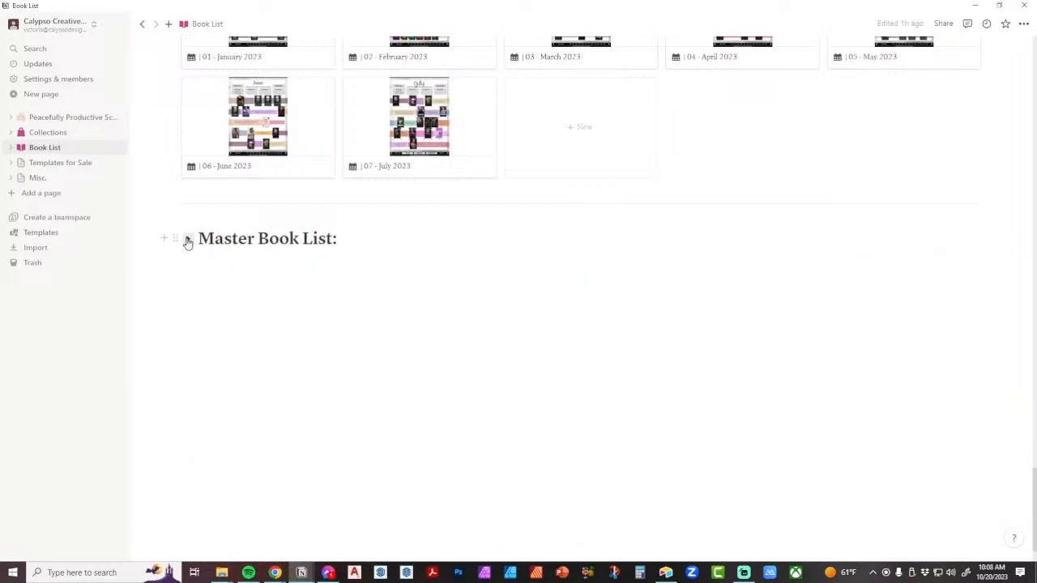
left_click(188, 240)
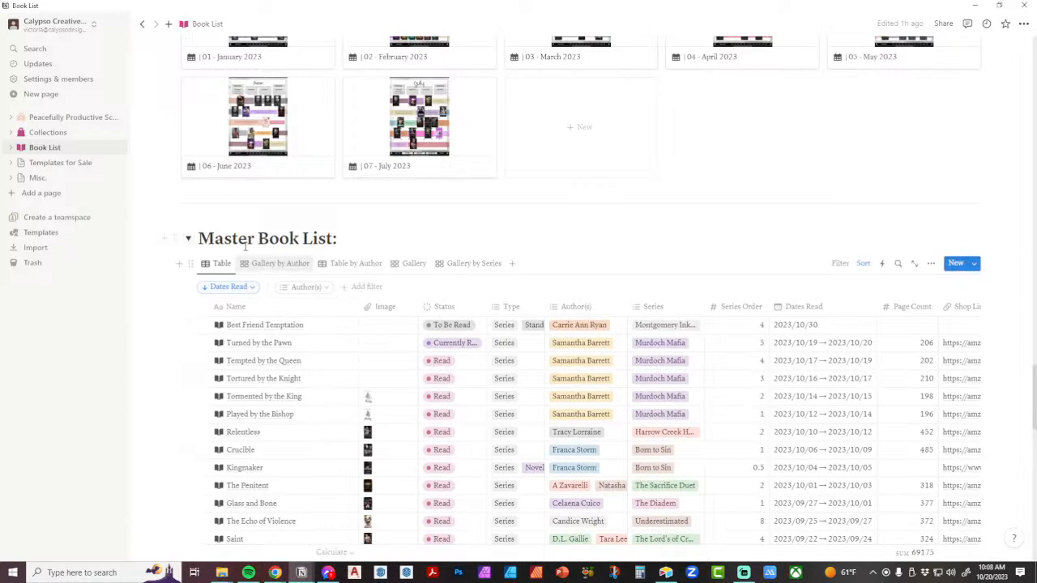
left_click(188, 242)
left_click(189, 241)
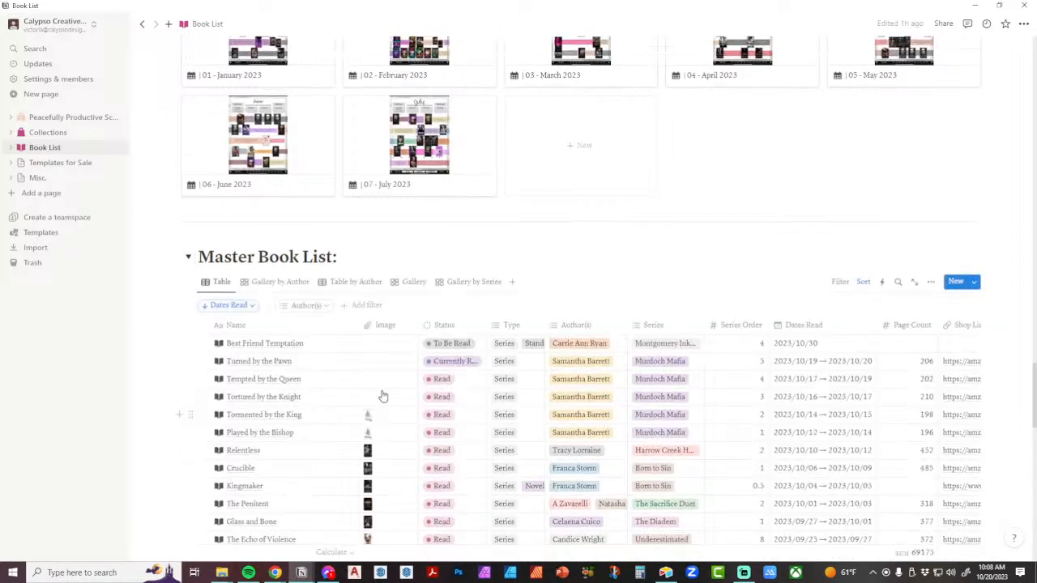
Step: Review the Year in Review gallery and the layout options of the Monthly Reading Log's Calendar view
scroll(383, 397, "up", 3)
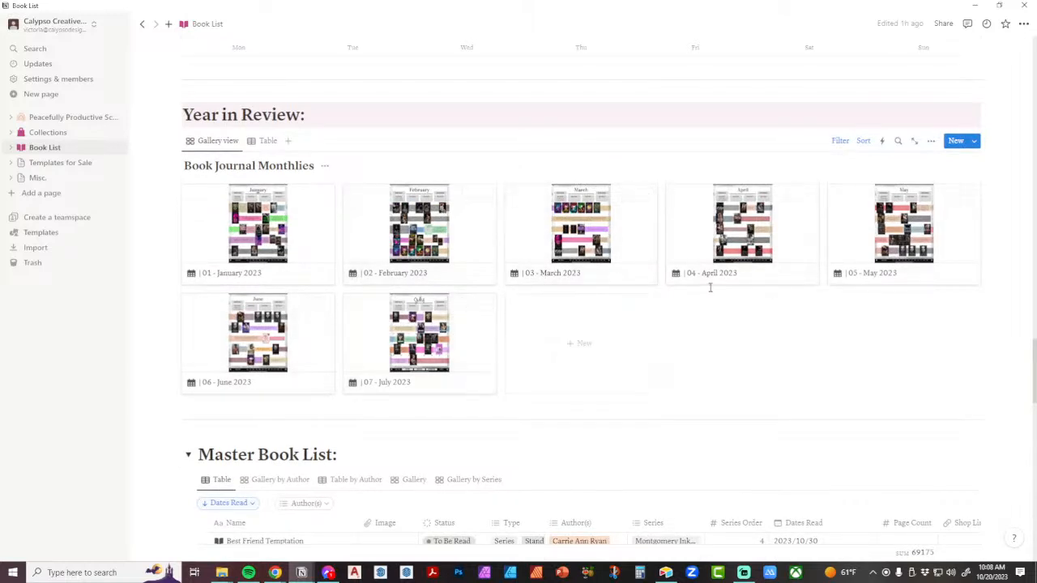
scroll(693, 284, "up", 5)
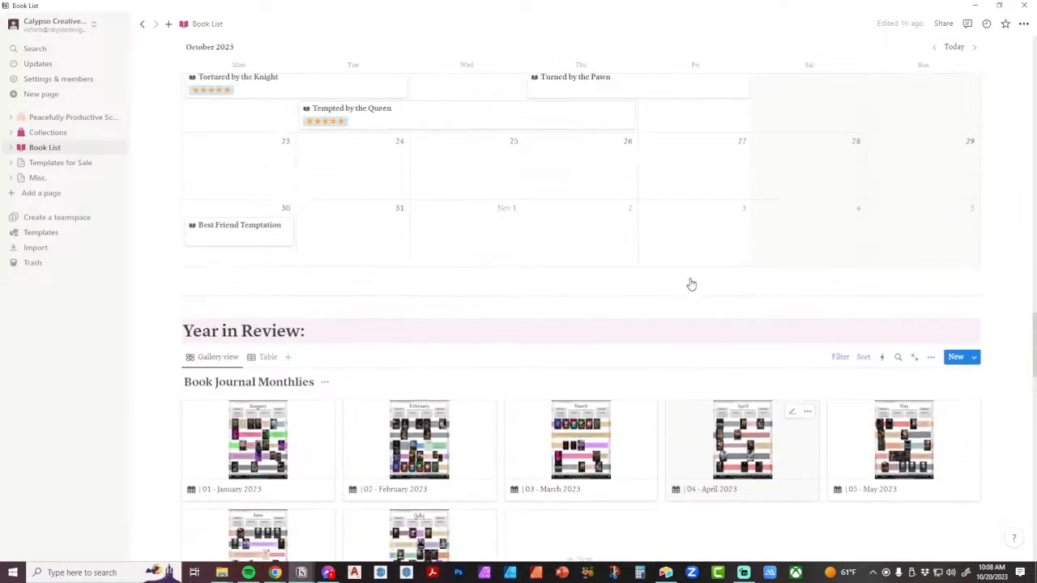
scroll(691, 284, "down", 3)
scroll(689, 283, "up", 6)
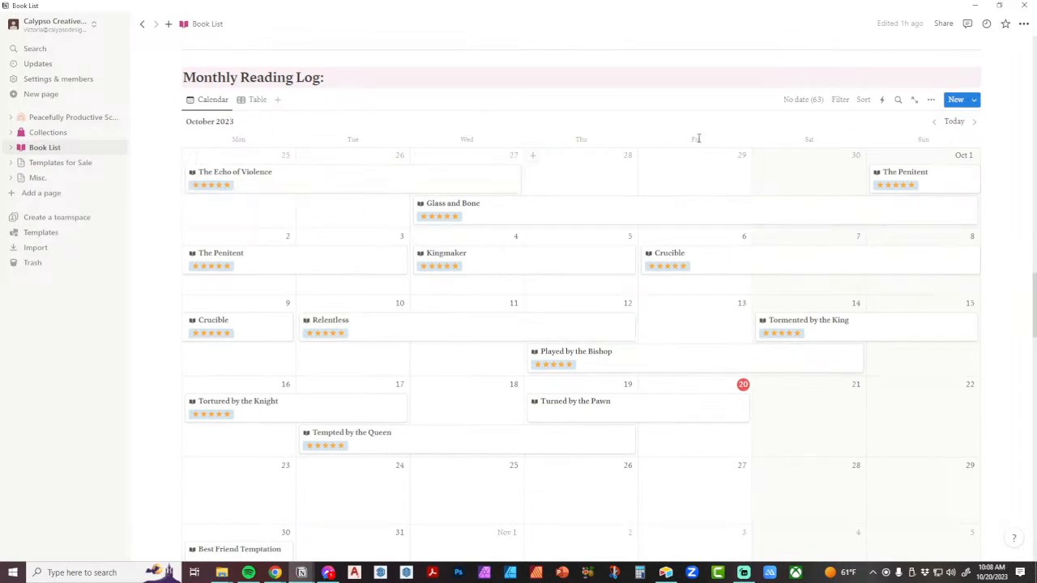
left_click(931, 99)
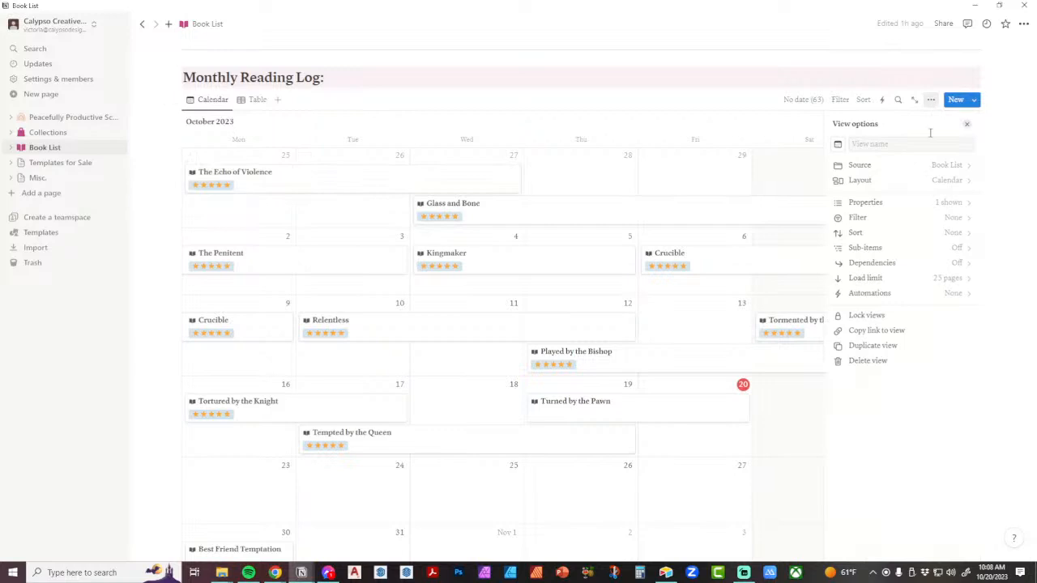
left_click(954, 182)
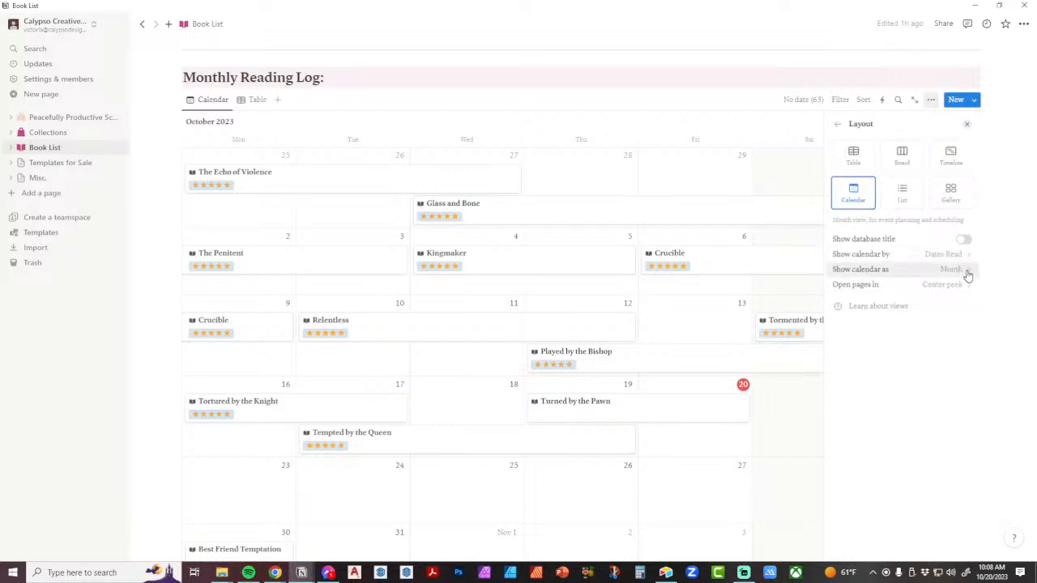
Step: Show the Monthly Reading Log as a table and set its Monthly Reading filter to 2023/10 - October
left_click(258, 102)
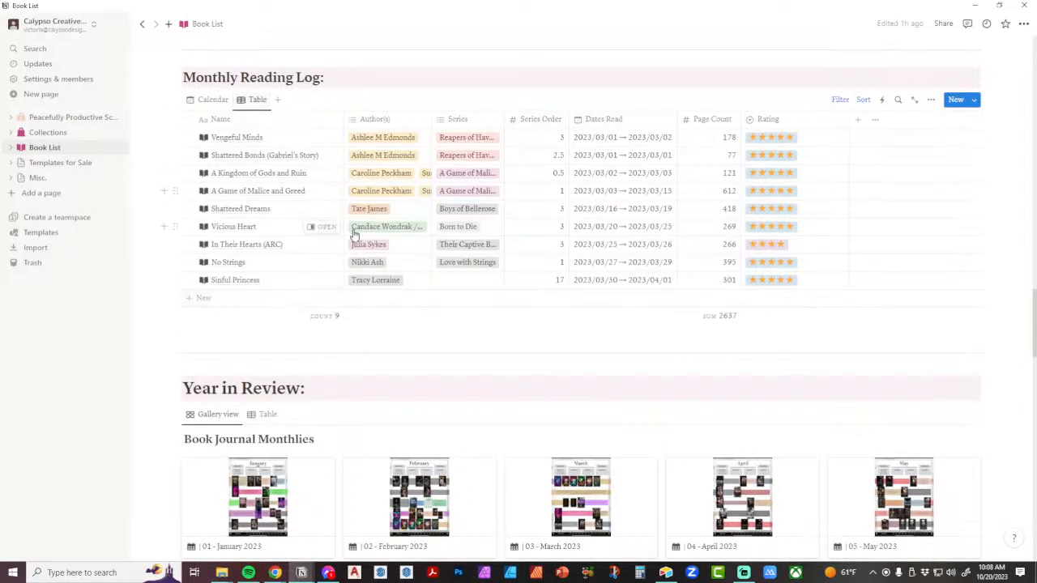
left_click(840, 101)
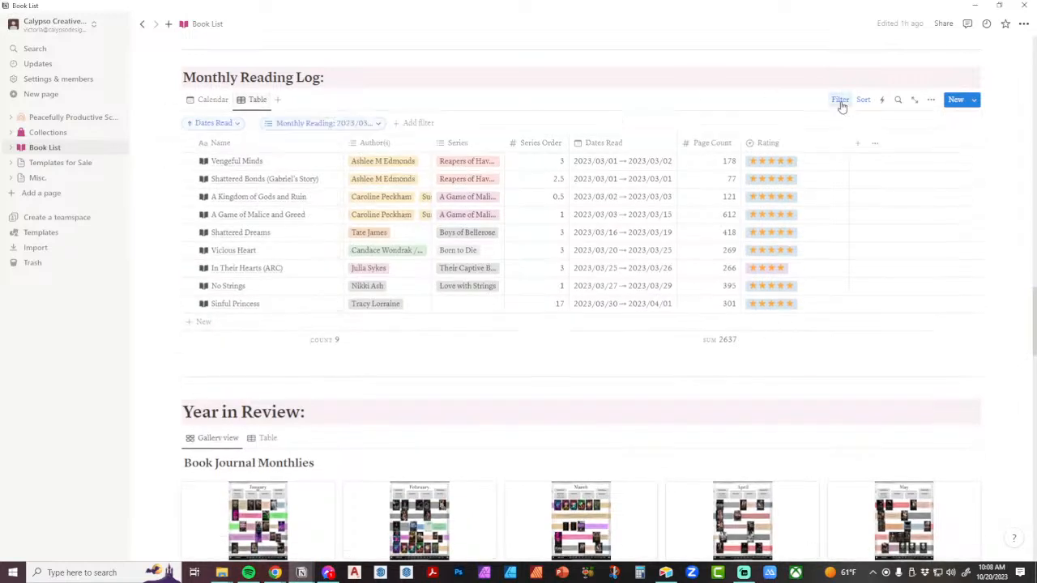
left_click(339, 130)
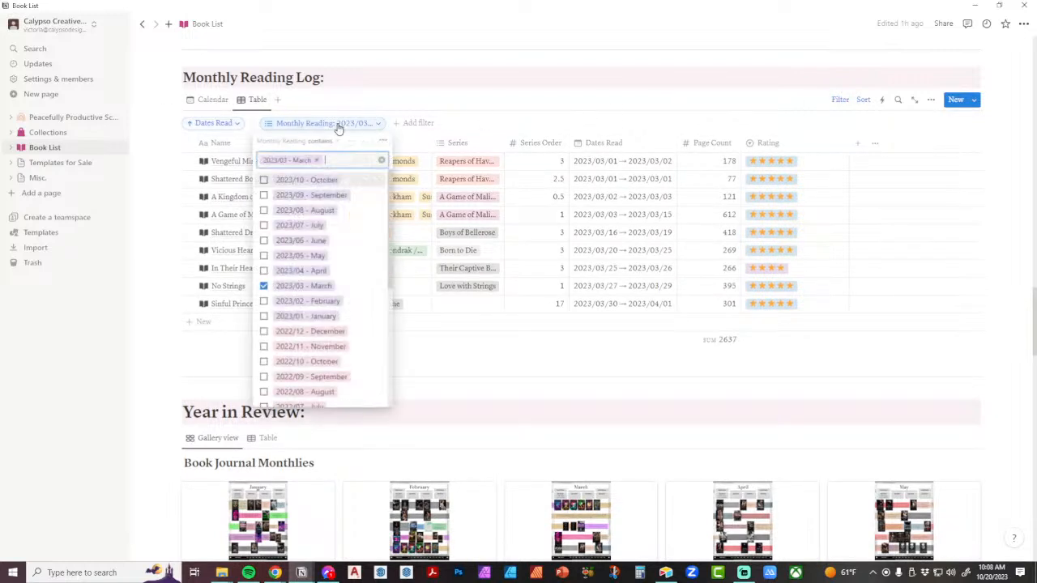
left_click(264, 286)
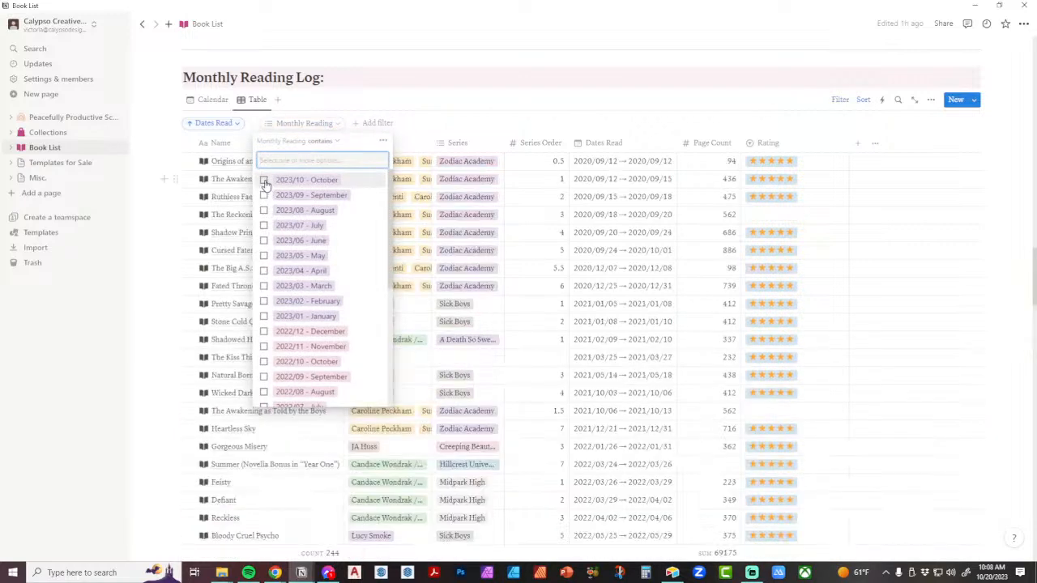
left_click(264, 180)
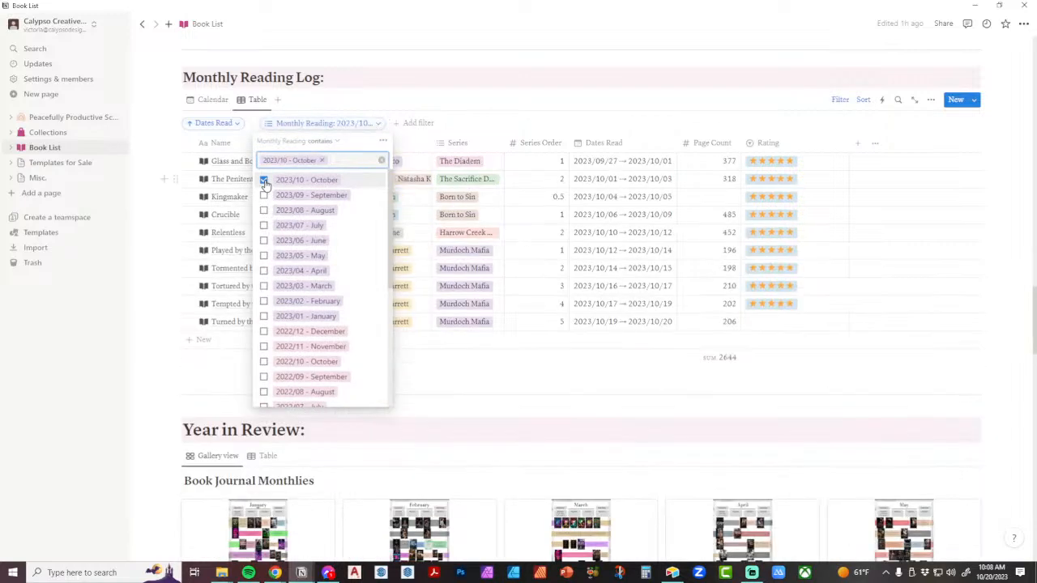
left_click(447, 85)
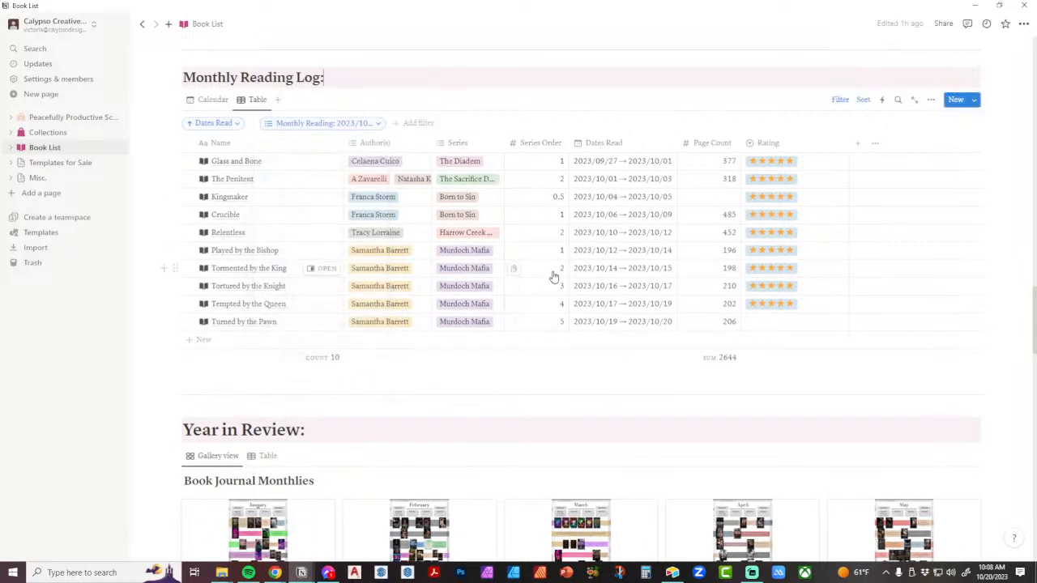
Step: Filter the Monthly Reading Log to 2023/09 - September and examine the calculation options for the Dates Read column
left_click(238, 128)
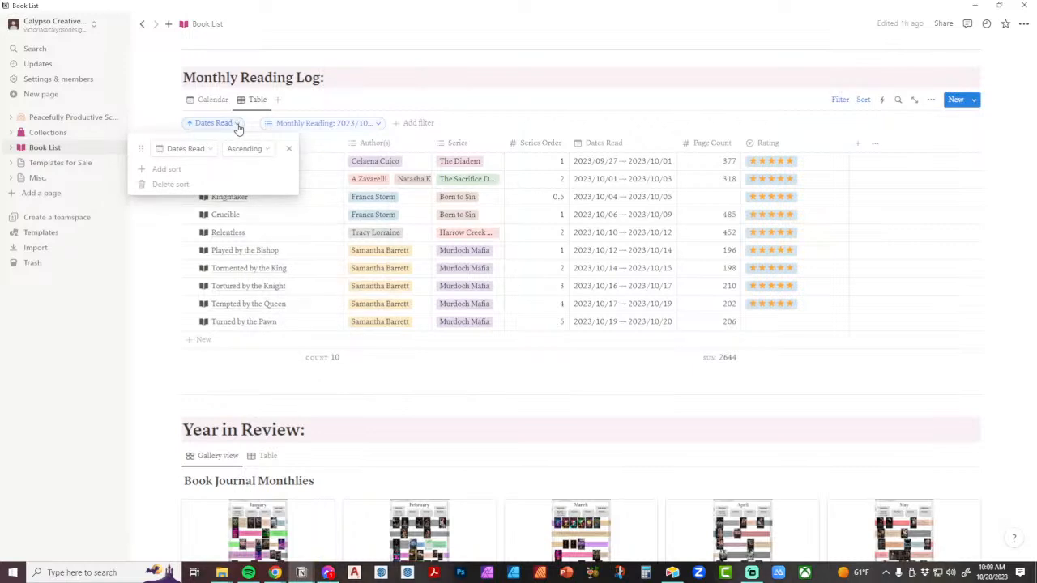
left_click(322, 126)
left_click(322, 126)
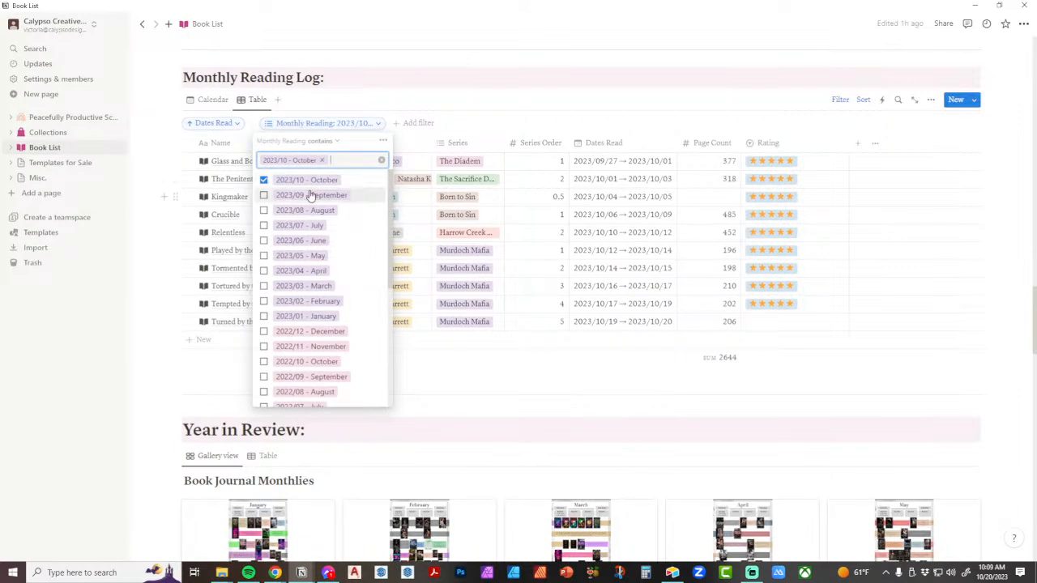
left_click(263, 181)
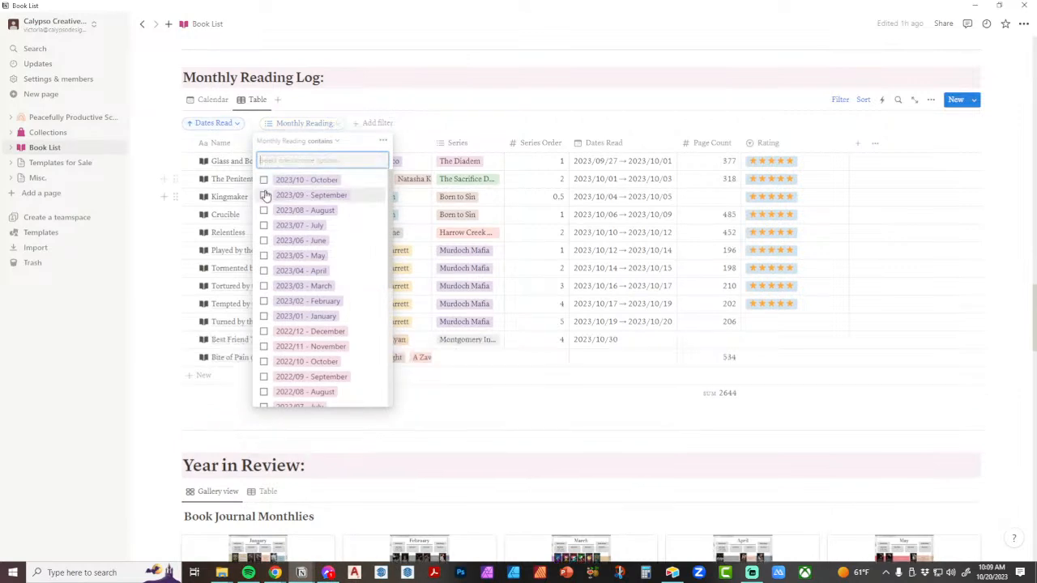
left_click(264, 196)
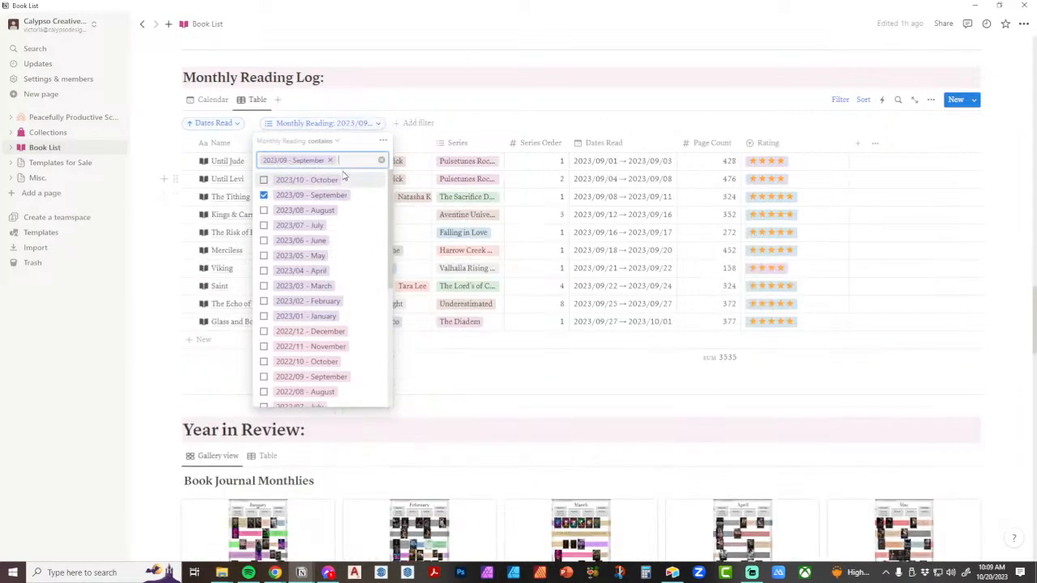
left_click(499, 99)
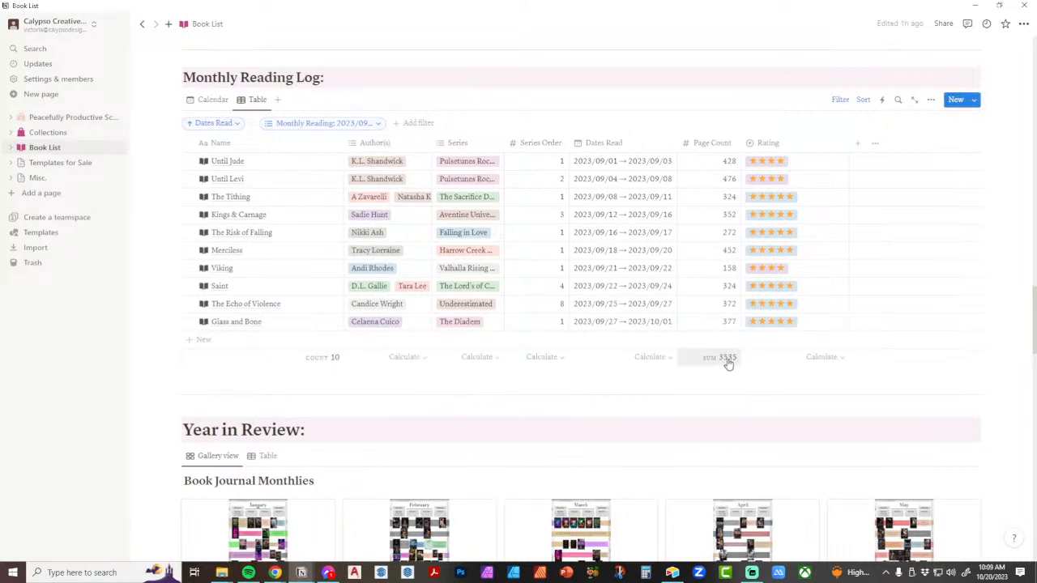
left_click(651, 358)
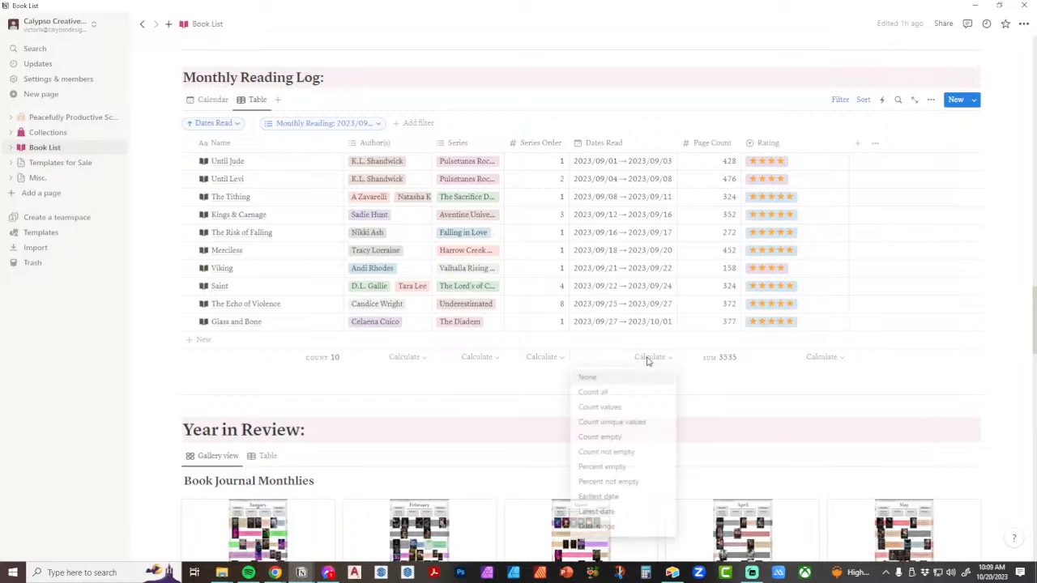
left_click(713, 361)
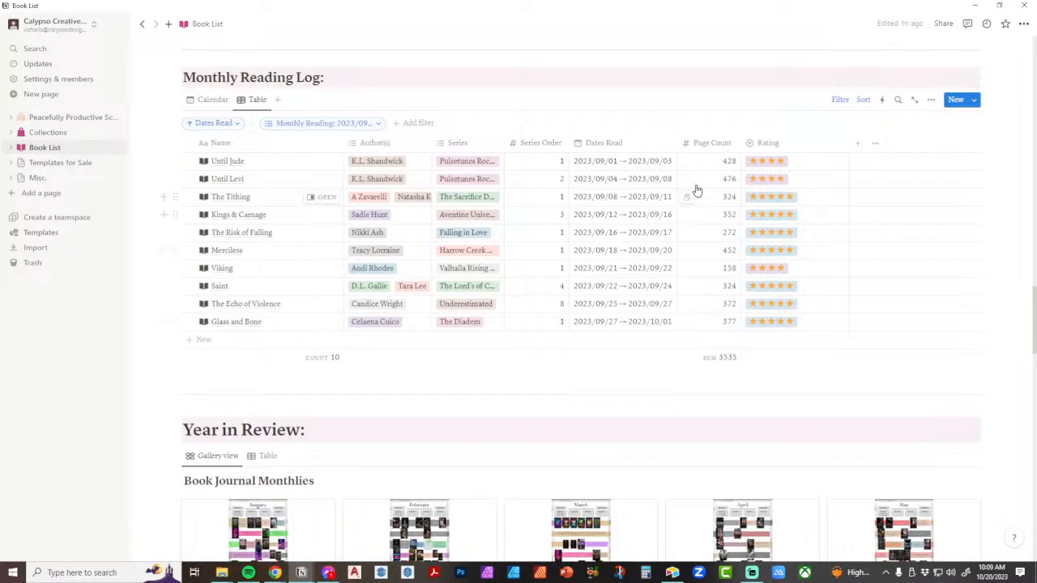
Step: Change the Monthly Reading filter to 2023/08 - August
left_click(346, 127)
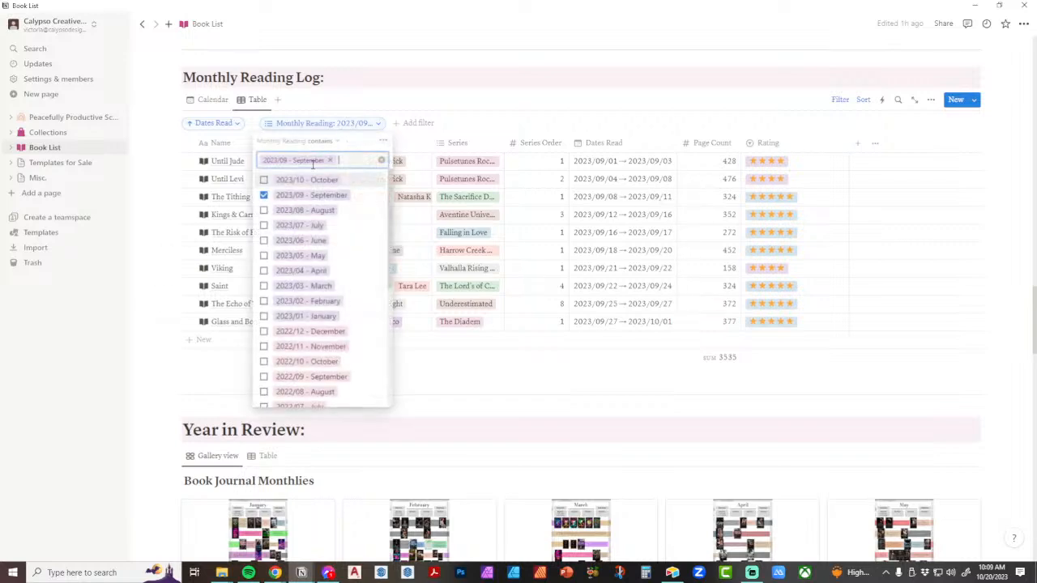
left_click(264, 196)
left_click(264, 211)
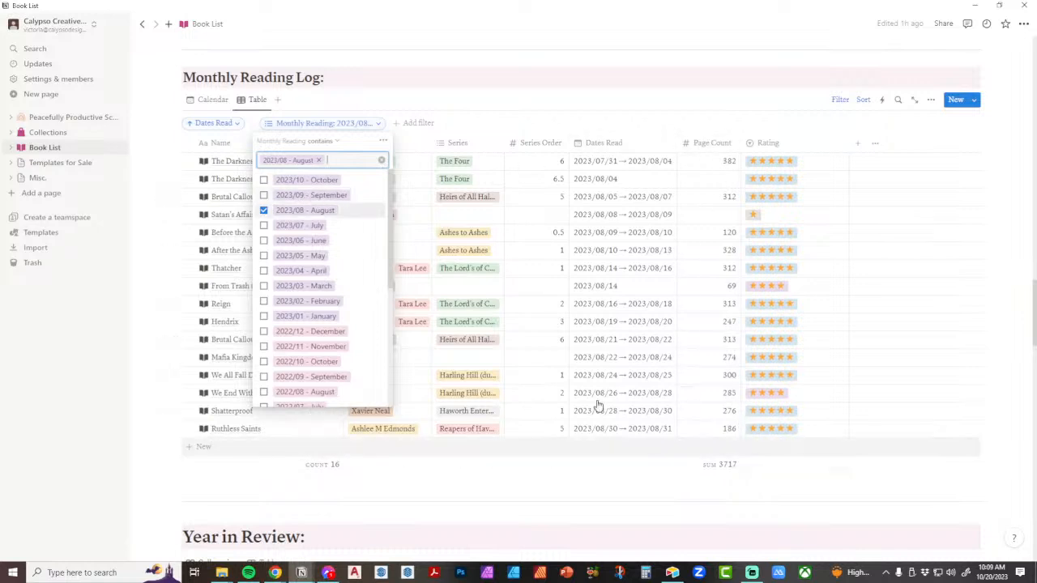
Step: Filter the Monthly Reading Log to June, July and August 2023 together and review the combined Page Count sum
left_click(264, 211)
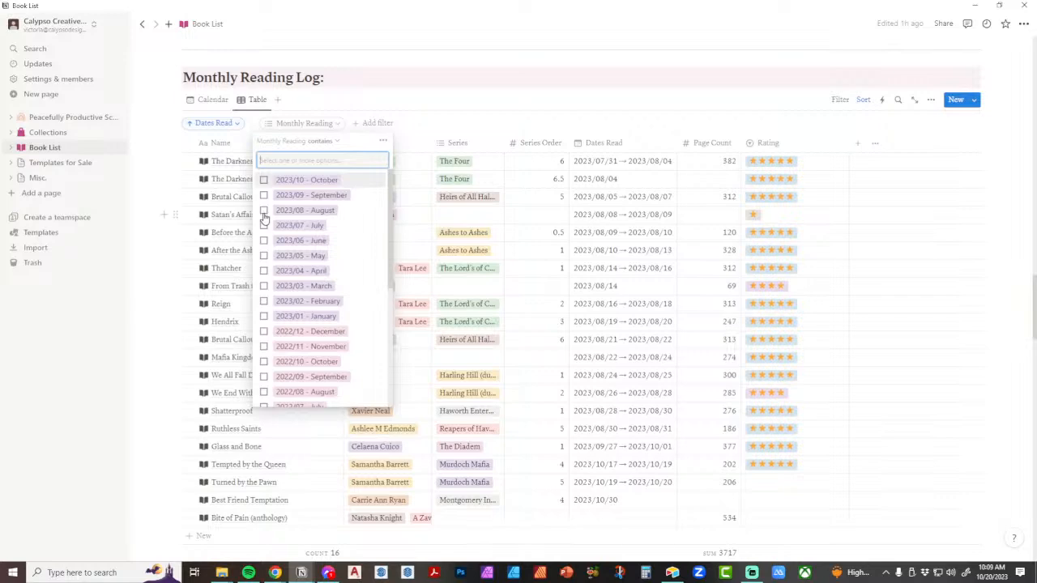
left_click(264, 241)
left_click(265, 226)
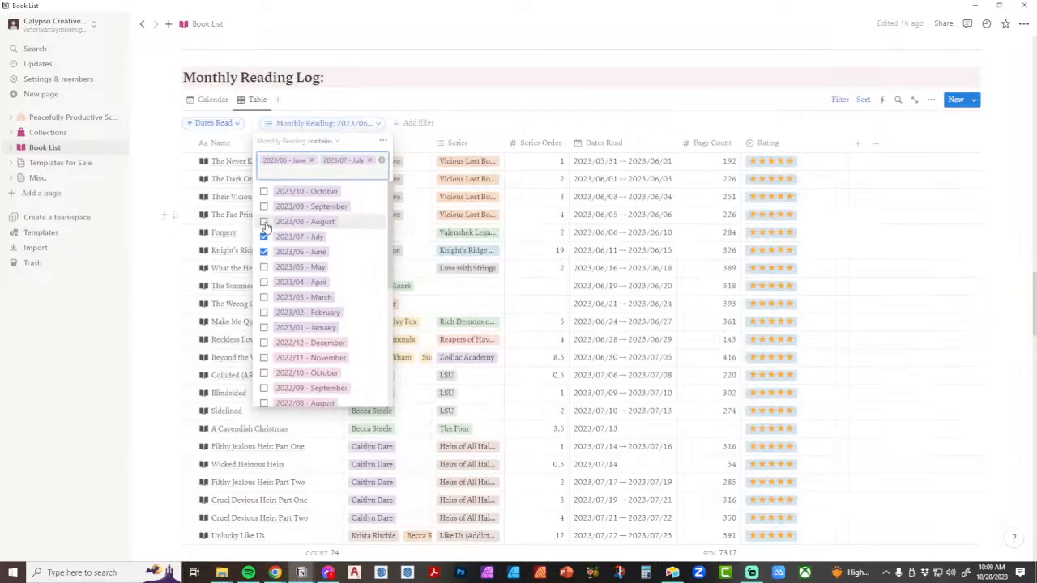
left_click(265, 223)
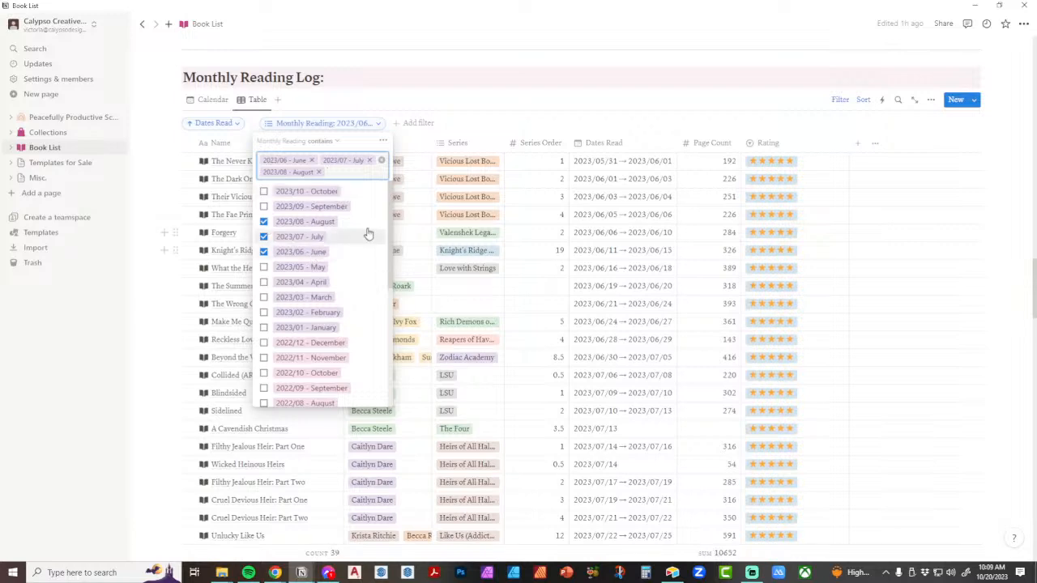
scroll(786, 247, "down", 2)
scroll(784, 255, "down", 5)
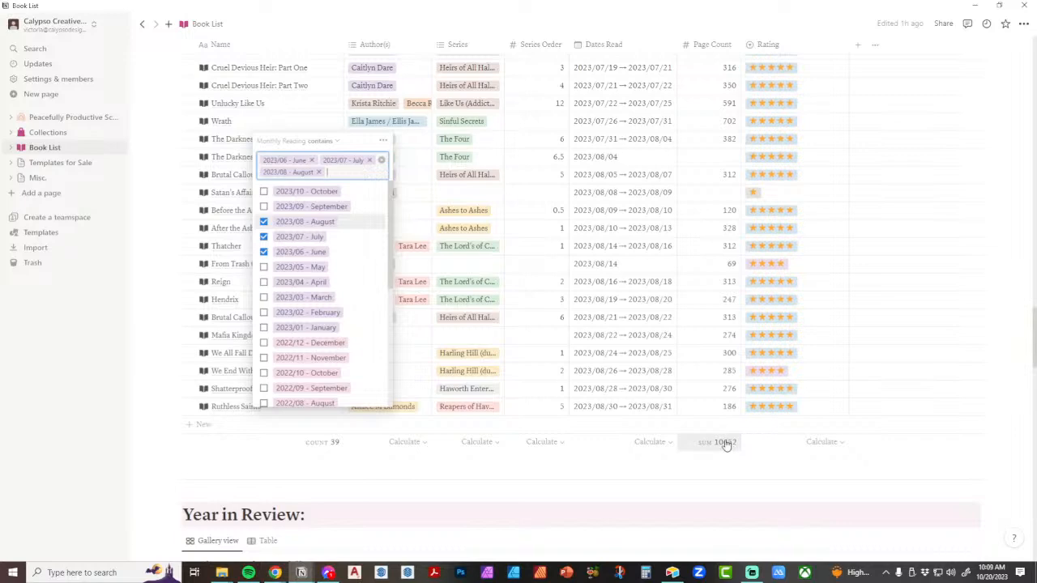
scroll(794, 346, "up", 5)
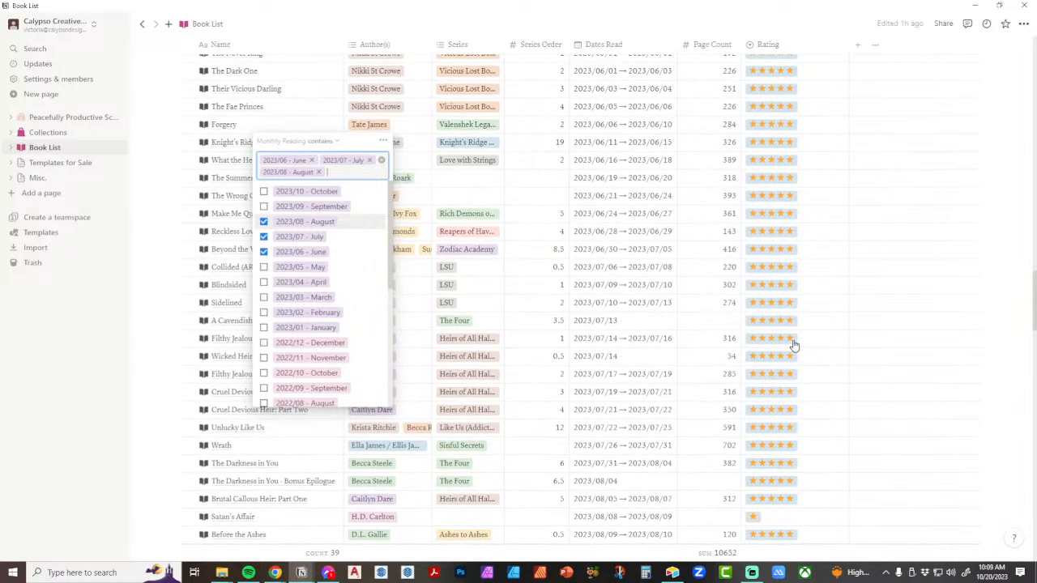
Step: Review which properties are shown and hidden in the Monthly Reading Log's table view, briefly checking its calendar view
scroll(794, 346, "up", 2)
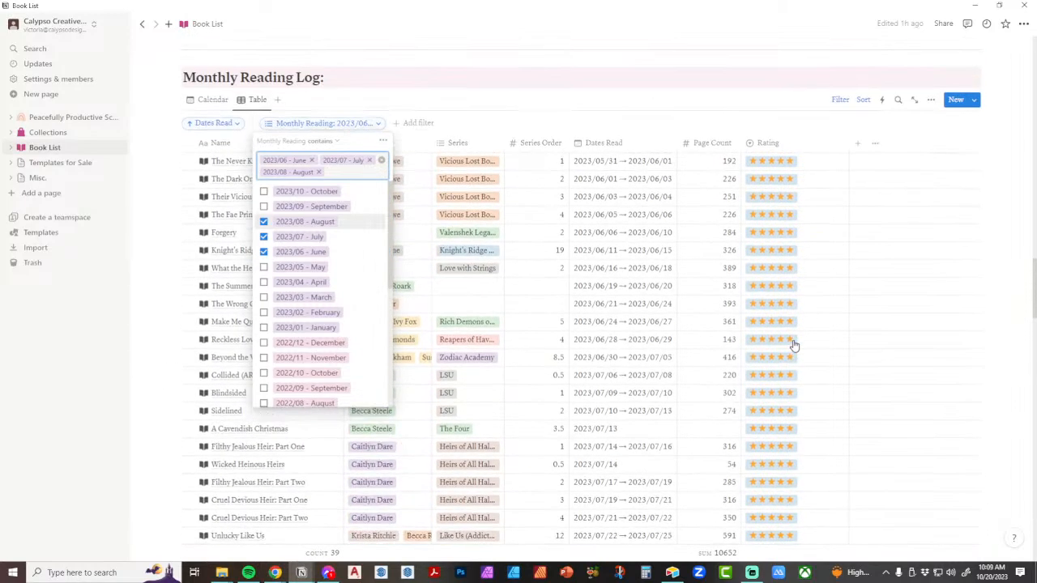
left_click(930, 99)
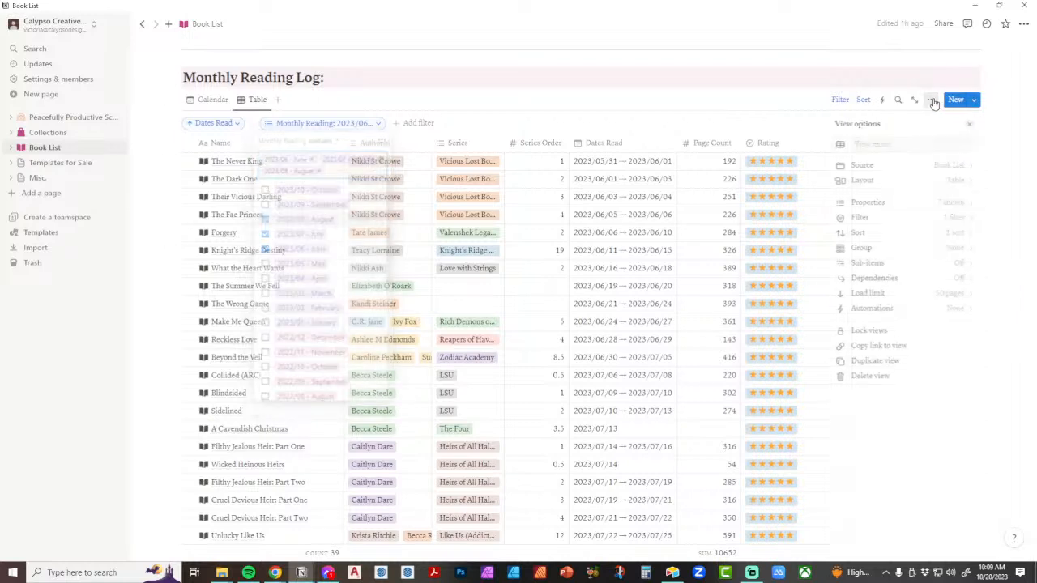
left_click(941, 202)
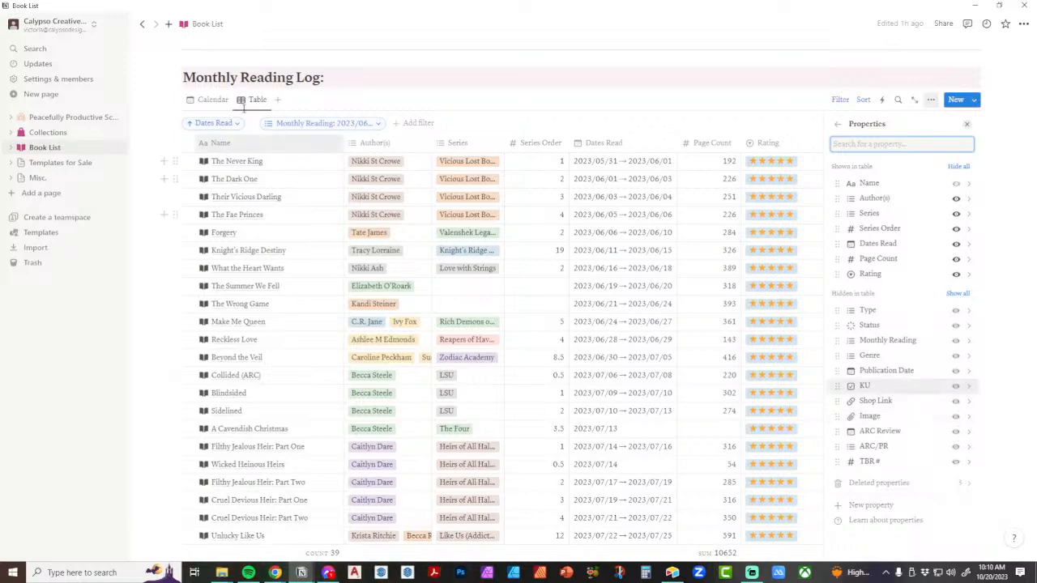
left_click(212, 100)
left_click(258, 101)
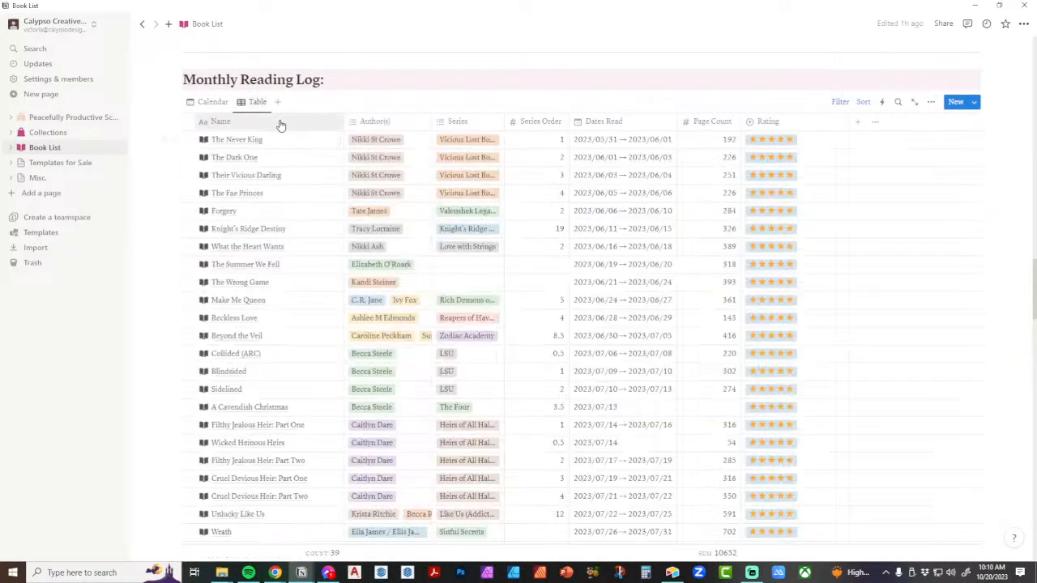
Step: Set the Monthly Reading Log table's Monthly Reading filter to 2023/10 - October only, removing June, July and August
left_click(839, 102)
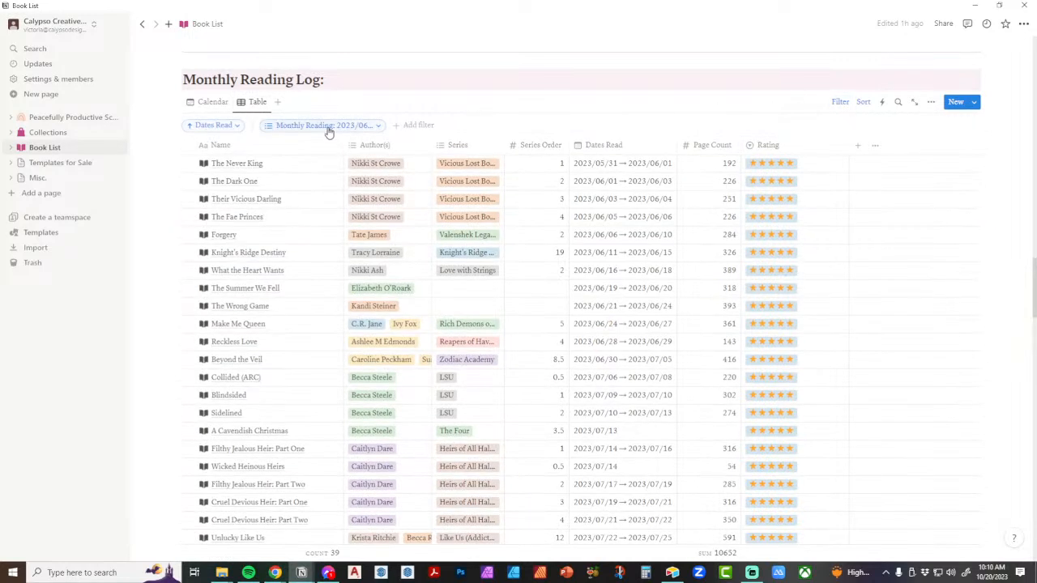
left_click(326, 126)
left_click(263, 195)
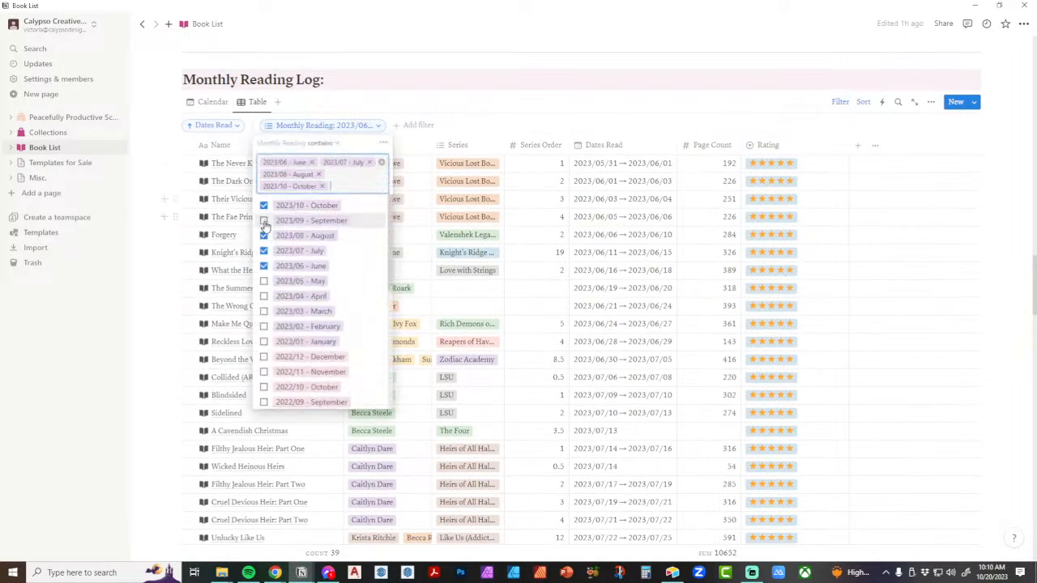
left_click(263, 235)
left_click(264, 254)
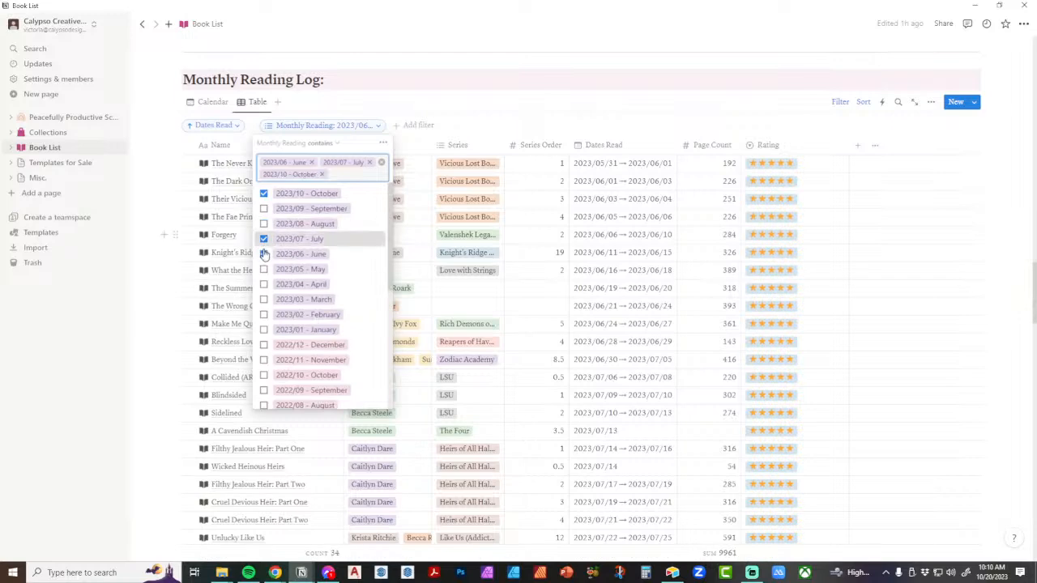
left_click(263, 239)
Step: Show the Monthly Reading Log as a calendar, look at September 2023 and return to the current month
left_click(214, 102)
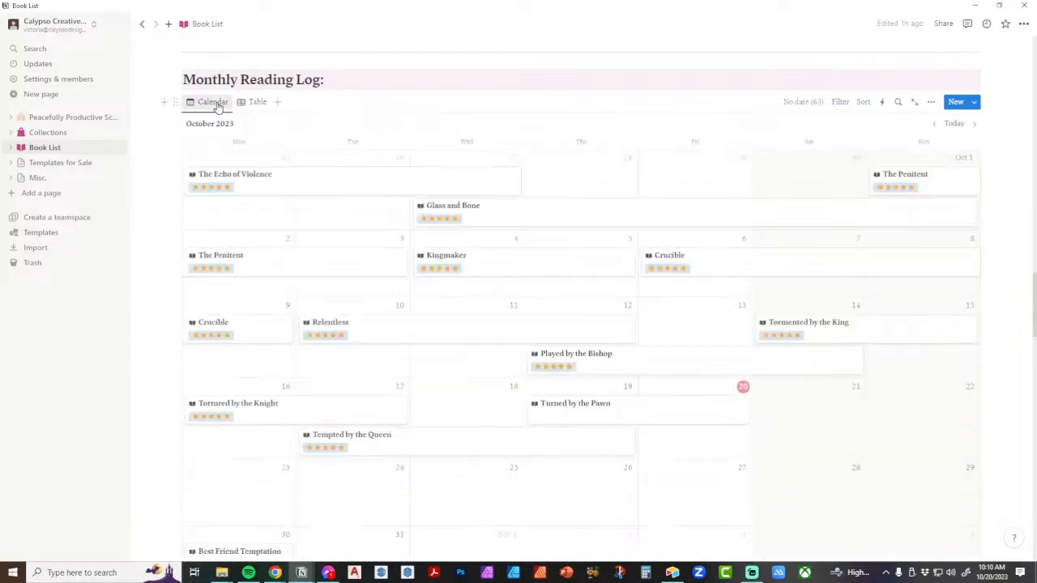
scroll(608, 362, "up", 3)
scroll(608, 363, "down", 1)
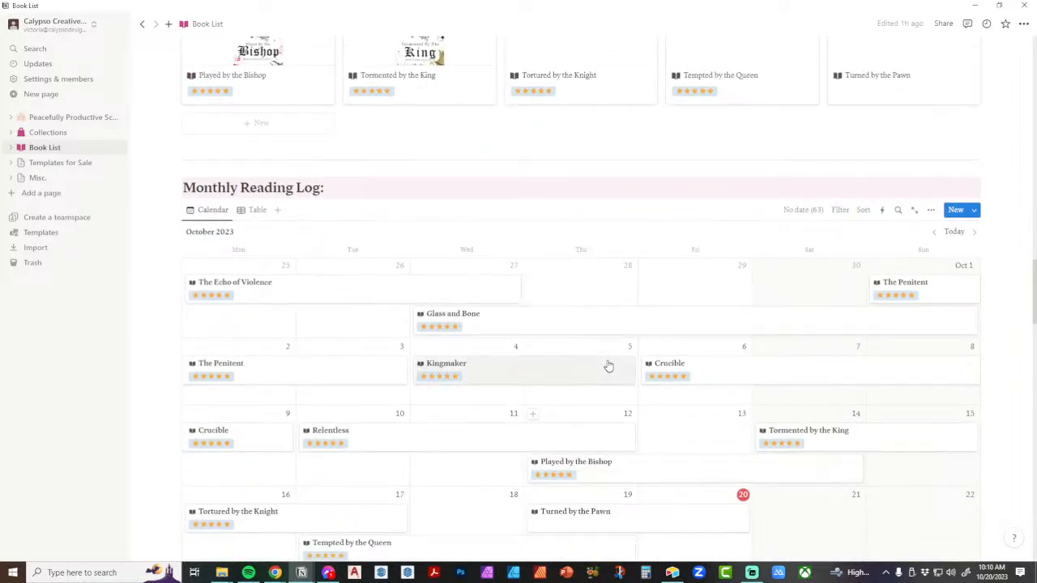
scroll(608, 366, "down", 2)
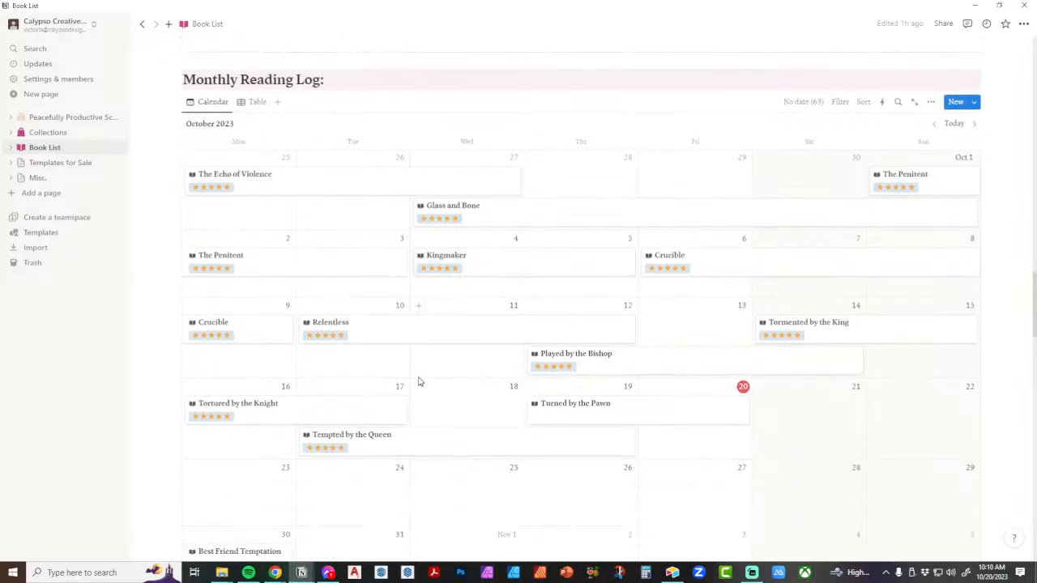
left_click(934, 124)
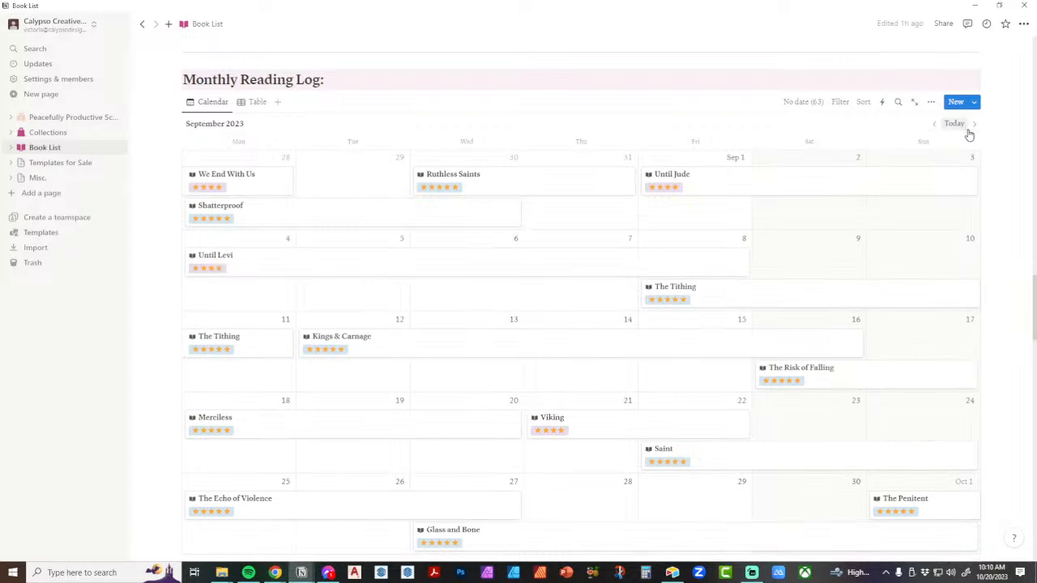
left_click(956, 125)
Step: Change the Monthly Reading filter of the Current Monthly Reading List gallery to 2023/09 - September
scroll(549, 290, "up", 2)
scroll(550, 290, "up", 5)
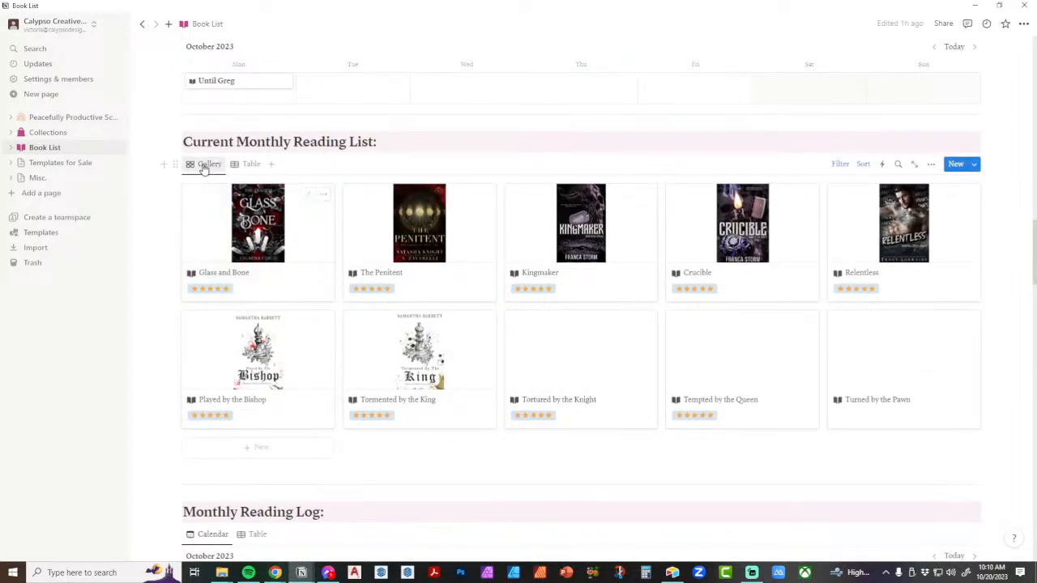
left_click(840, 165)
left_click(328, 188)
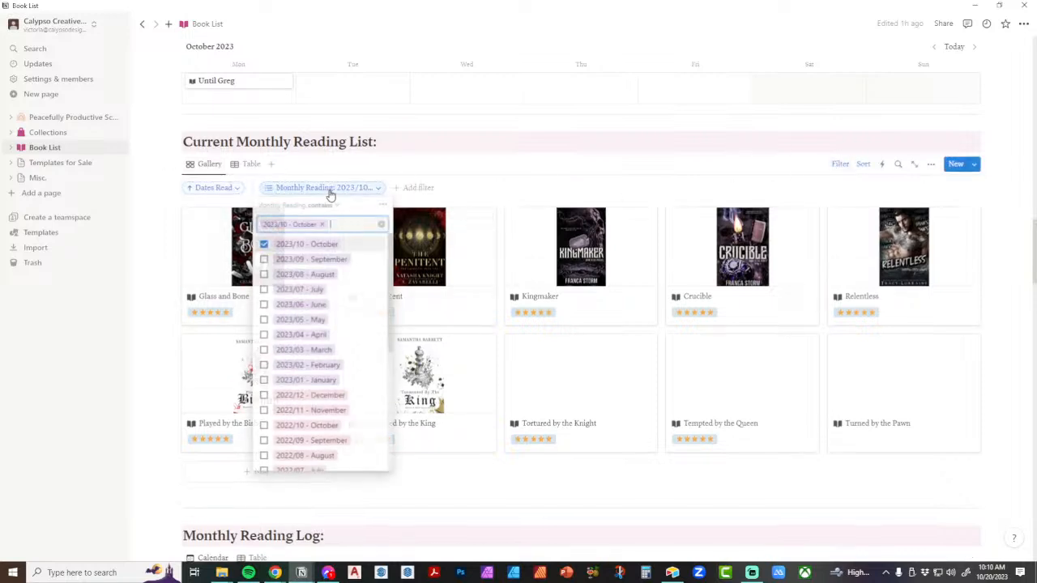
left_click(330, 193)
left_click(329, 192)
left_click(263, 245)
left_click(263, 259)
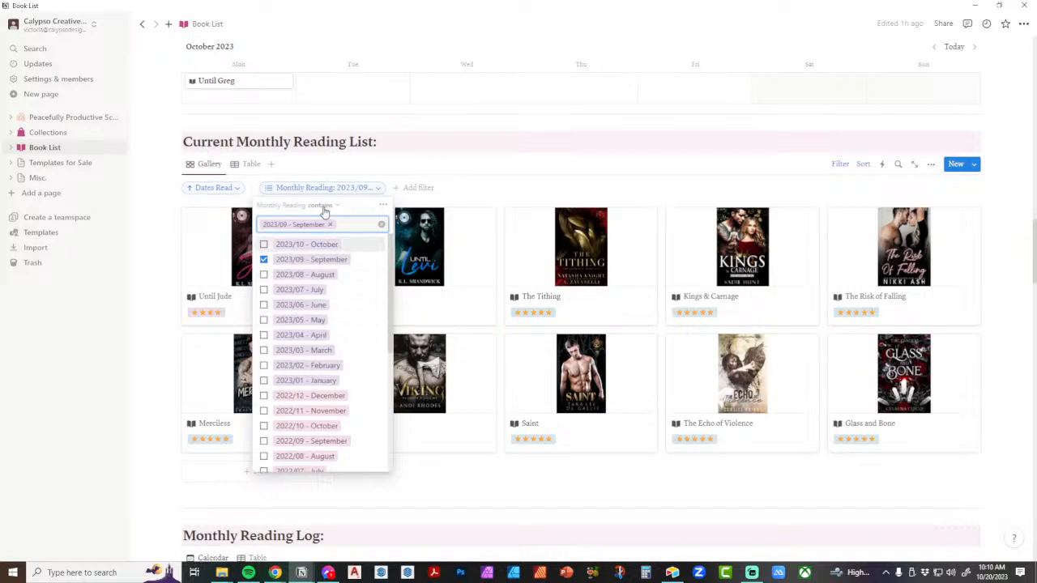
Step: Set the Current Monthly Reading List's Monthly Reading filter back to 2023/10 - October only
left_click(263, 244)
left_click(264, 260)
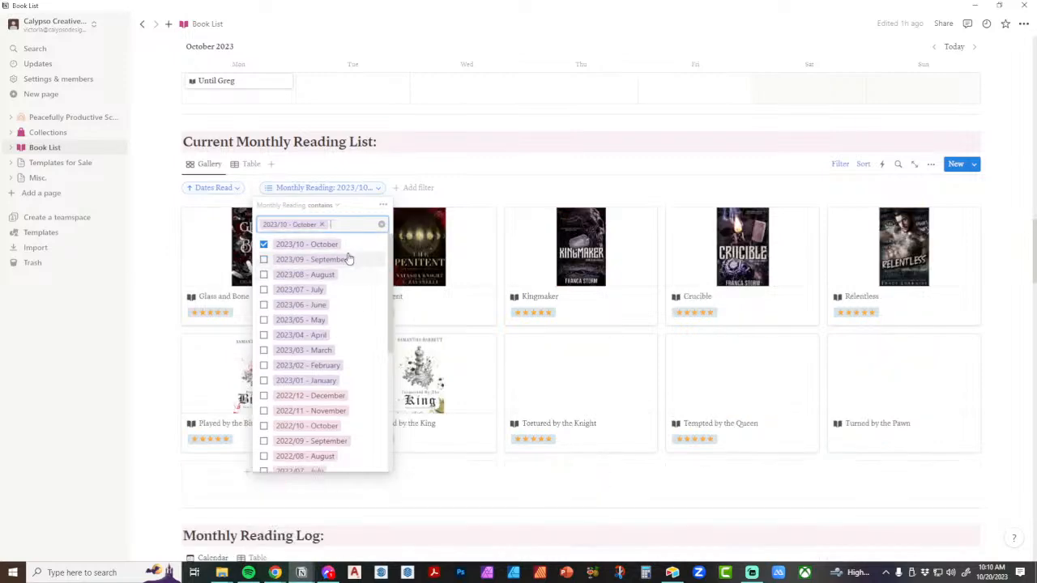
scroll(523, 254, "up", 3)
left_click(622, 332)
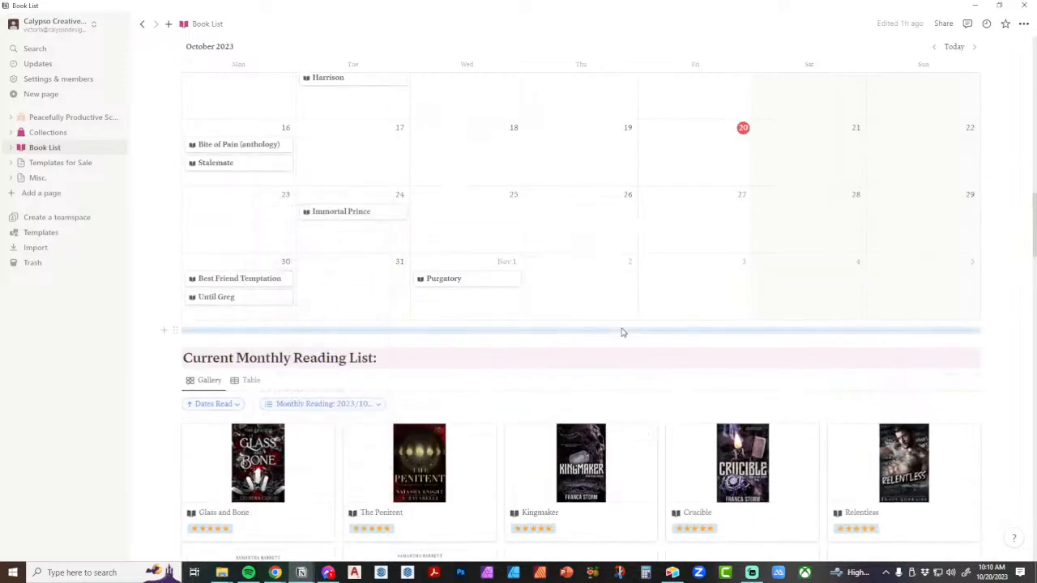
Step: Examine the Status filter options of the calendar under Upcoming Book Releases / To Be Read / ARCs & Promos
scroll(565, 306, "up", 3)
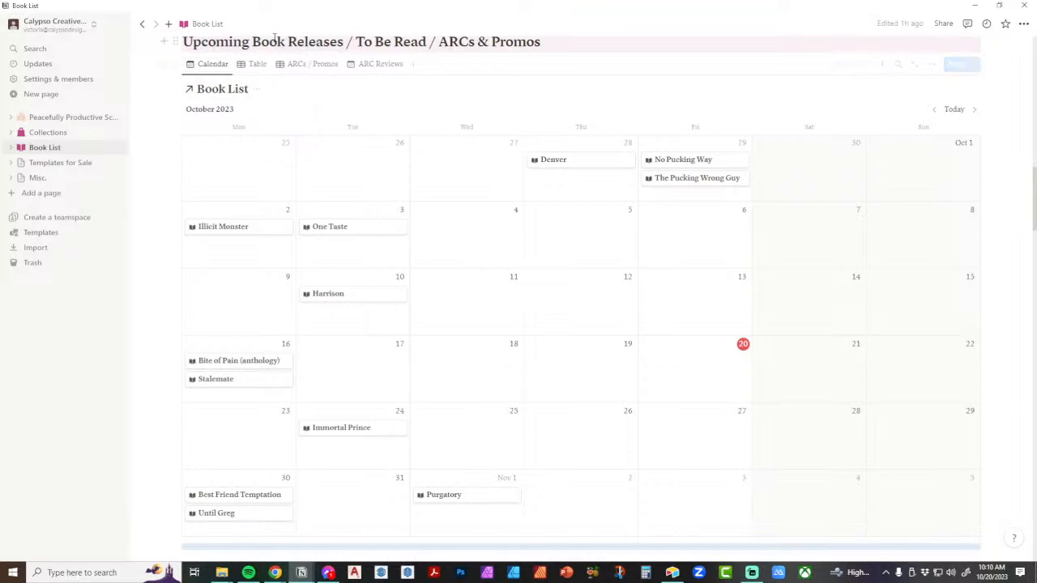
scroll(1035, 213, "up", 1)
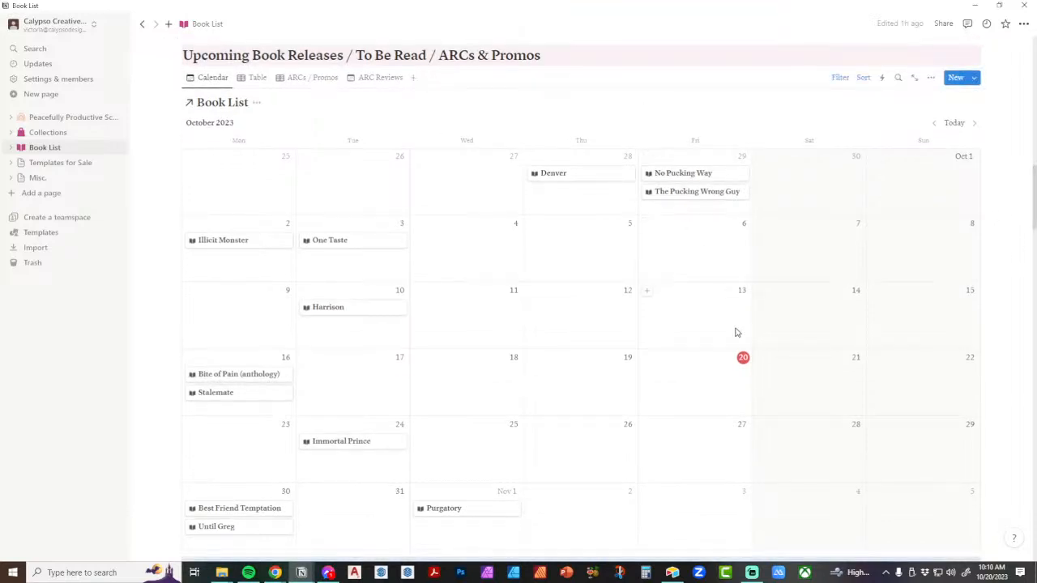
left_click(839, 79)
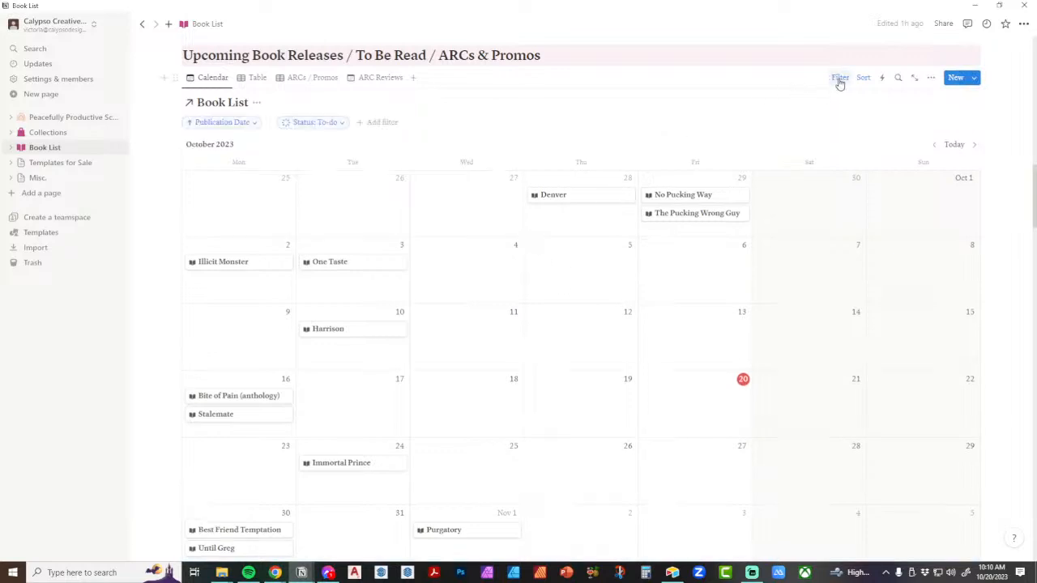
left_click(316, 125)
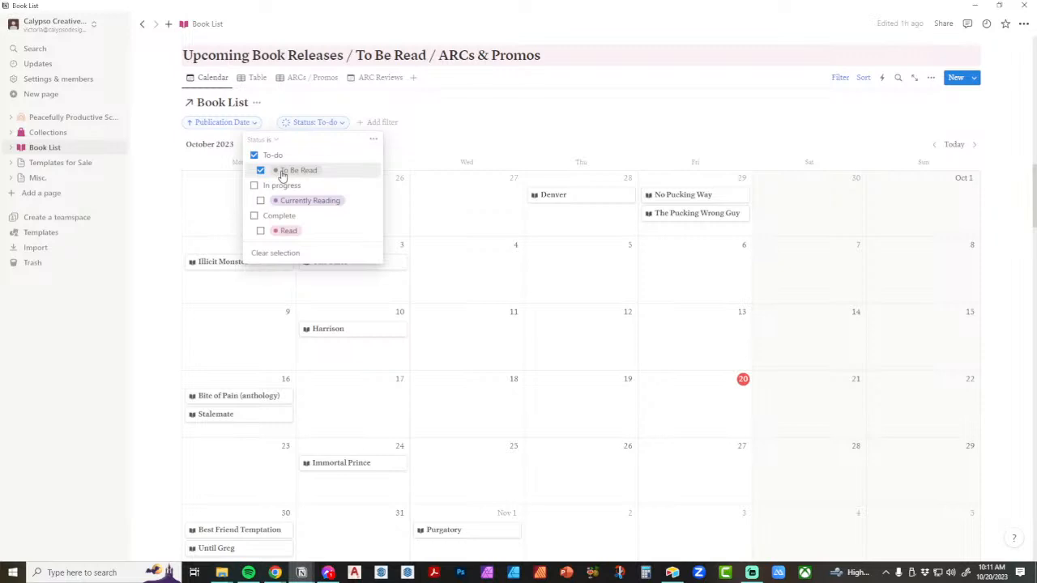
left_click(935, 144)
Step: Browse the upcoming releases calendar back past July 2023 and return to the current month
left_click(935, 144)
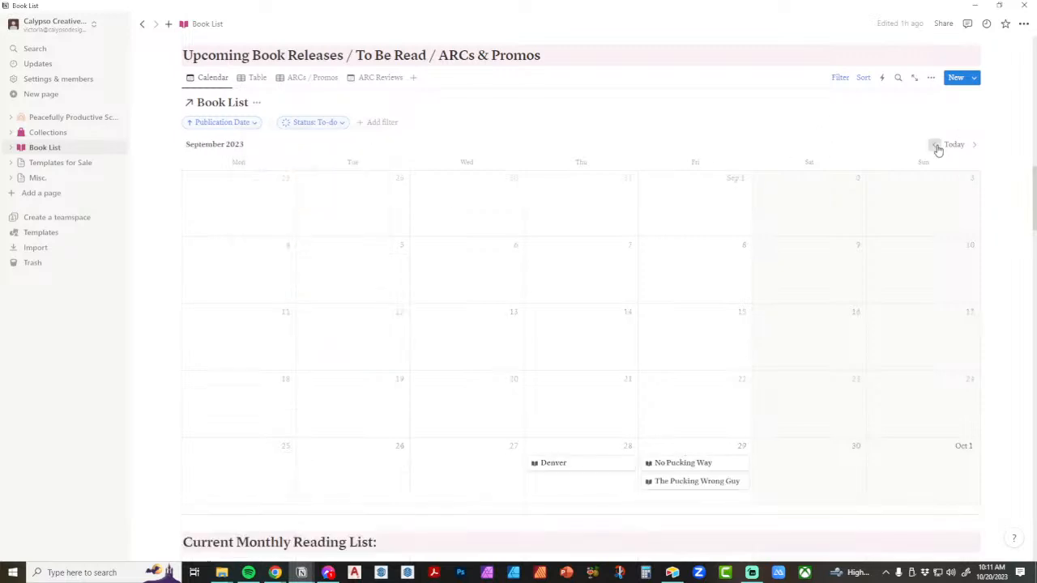
left_click(935, 145)
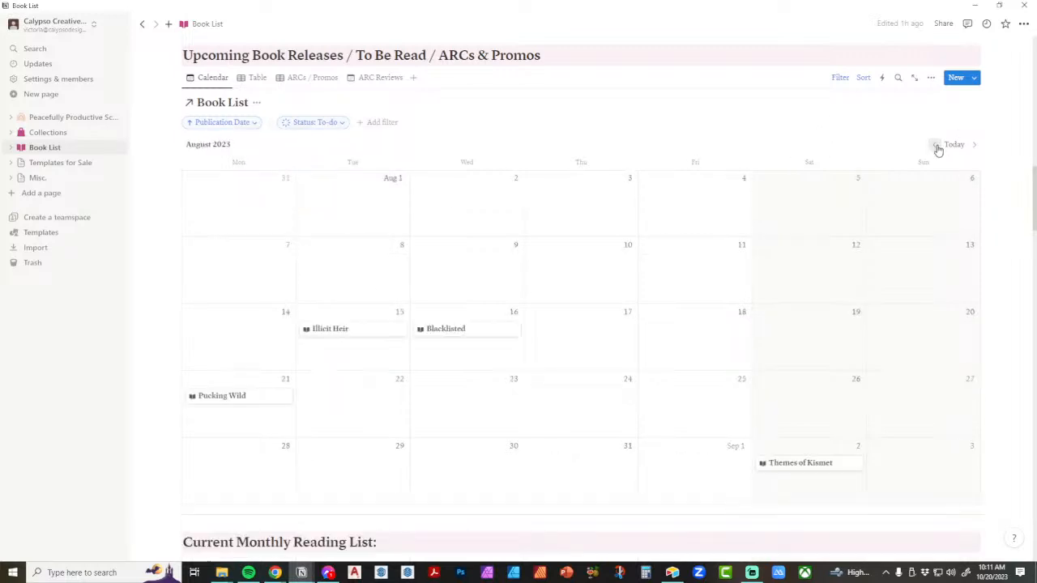
left_click(935, 146)
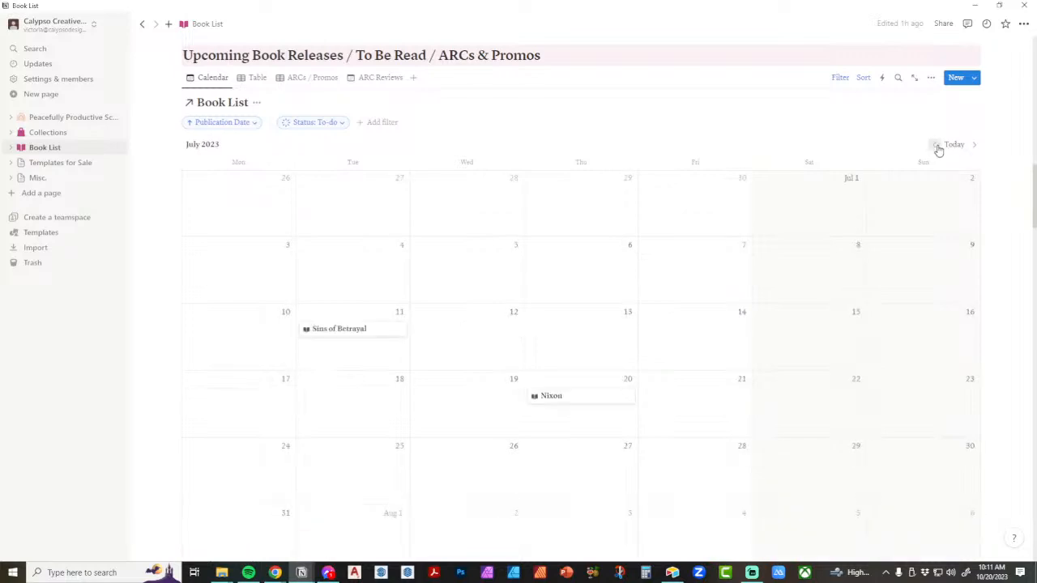
left_click(935, 146)
left_click(974, 145)
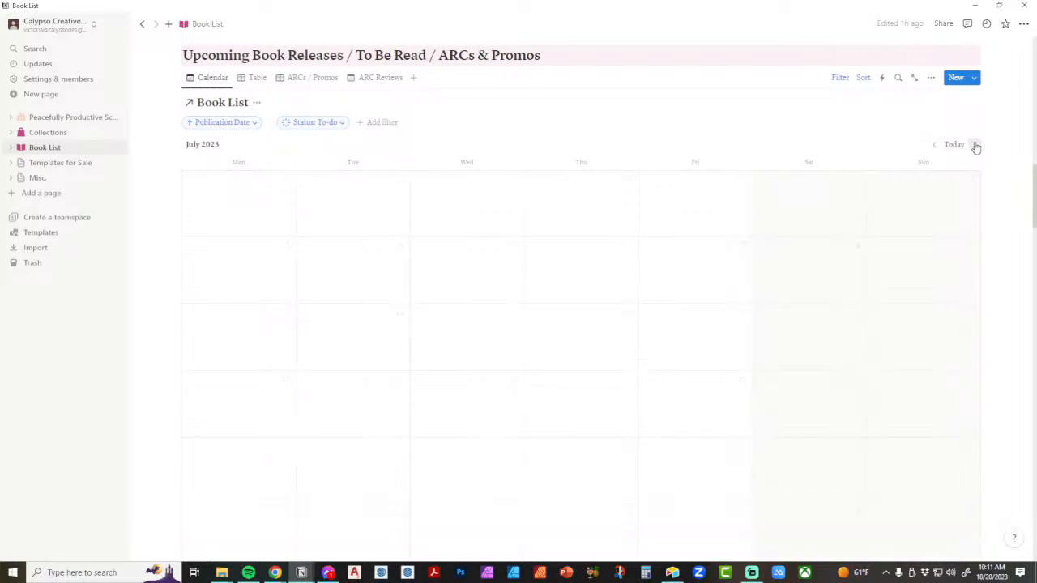
left_click(974, 144)
left_click(975, 144)
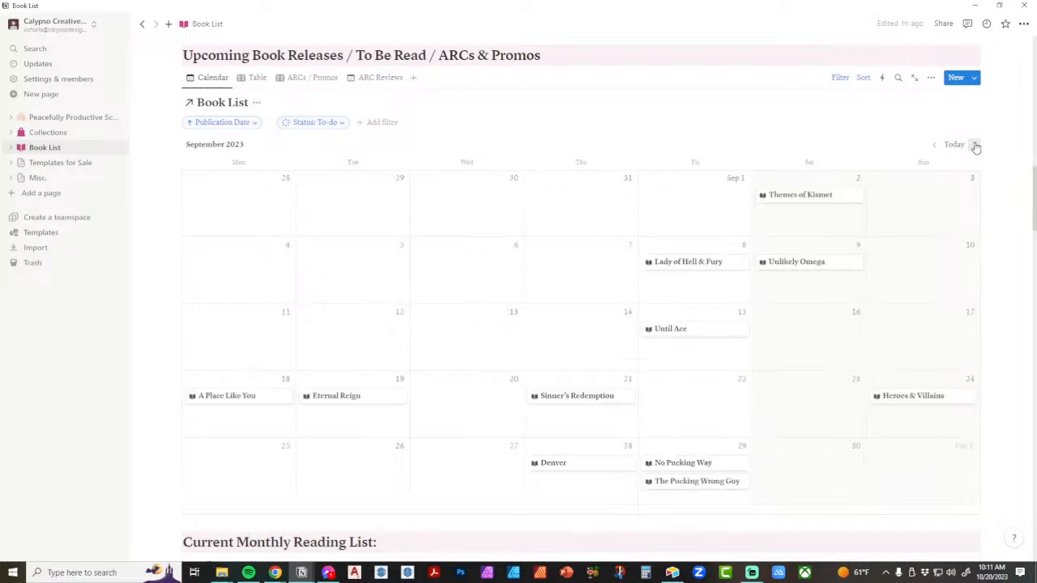
left_click(956, 146)
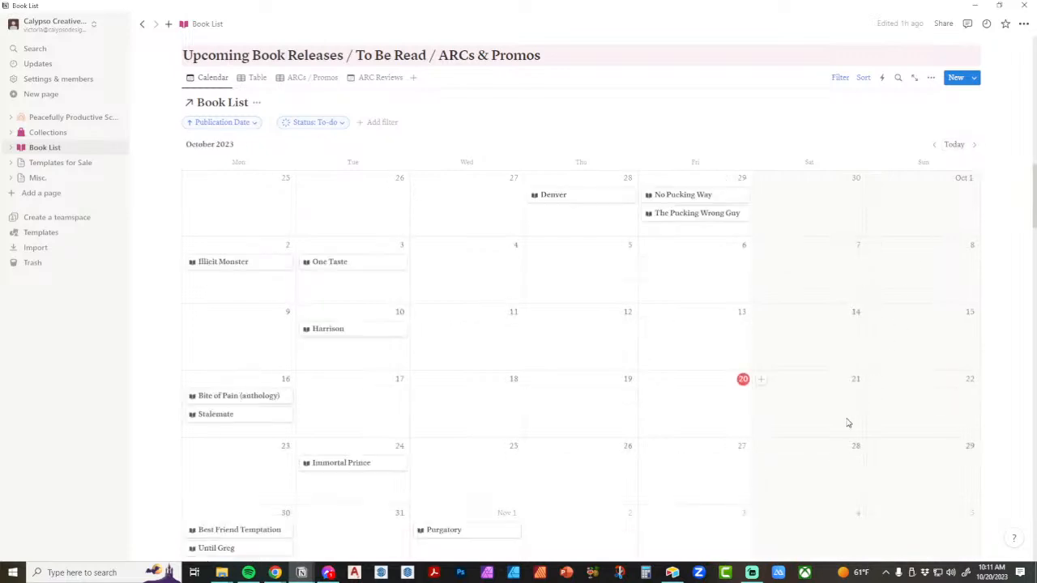
Step: Open the Stalemate book page from the calendar, inspect its Status options and close the page without changing them
left_click(250, 416)
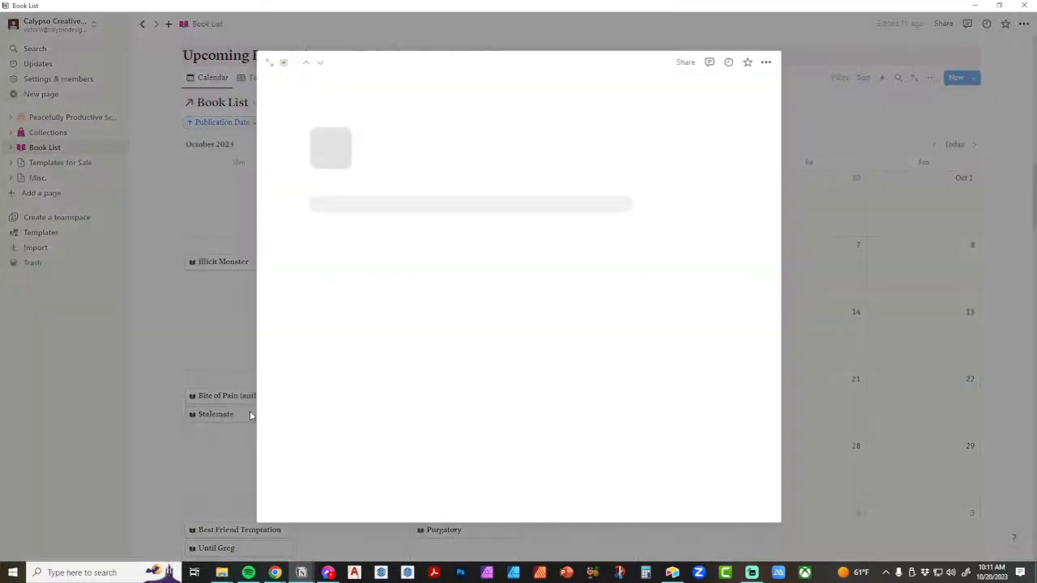
scroll(522, 400, "down", 3)
scroll(523, 400, "down", 2)
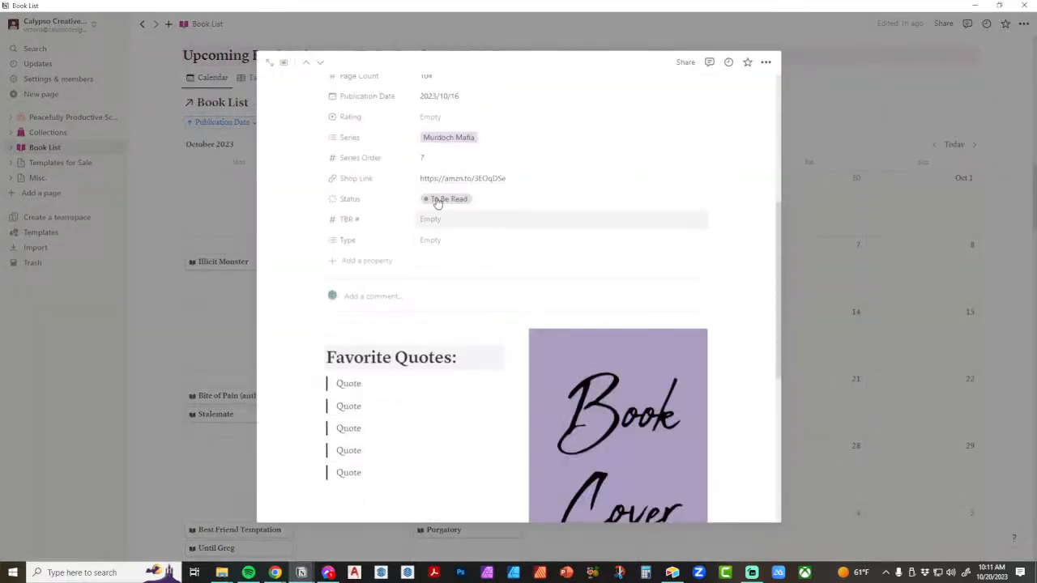
left_click(444, 202)
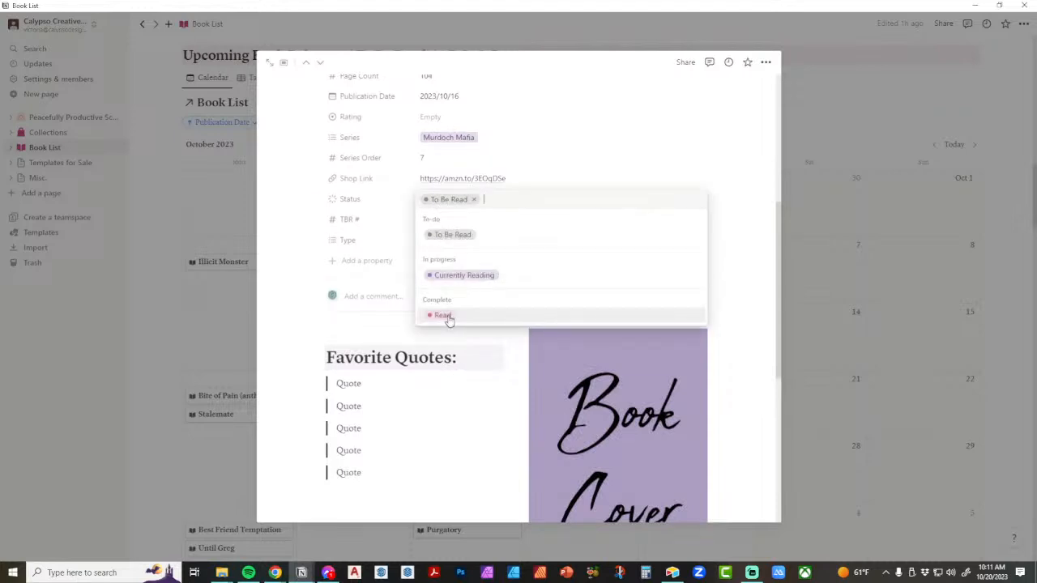
left_click(731, 240)
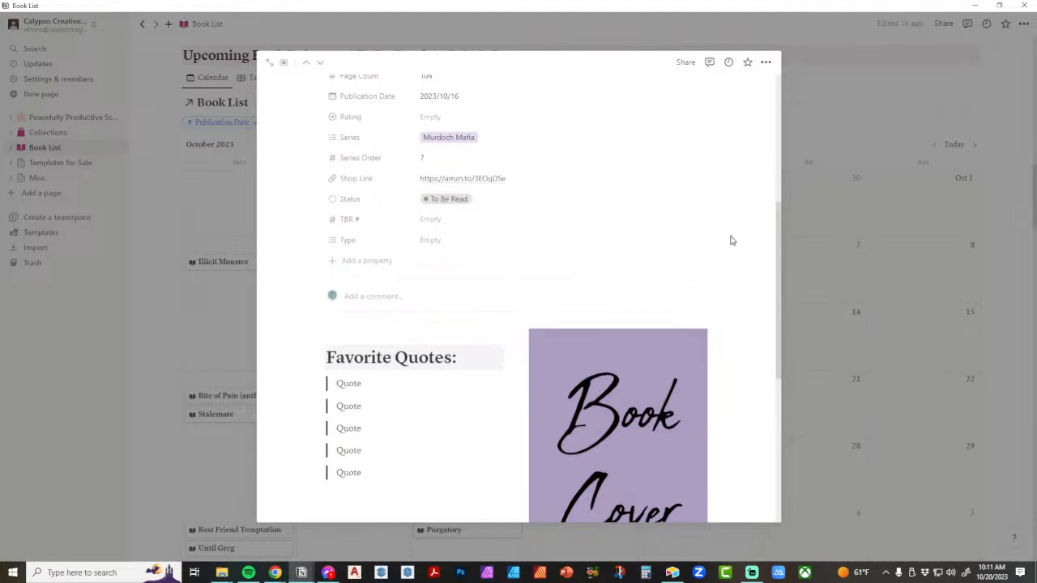
left_click(814, 114)
Step: Look over the upper Book List sections up to the page's top and switch to the Featured Products from Other Shops database
scroll(667, 342, "up", 5)
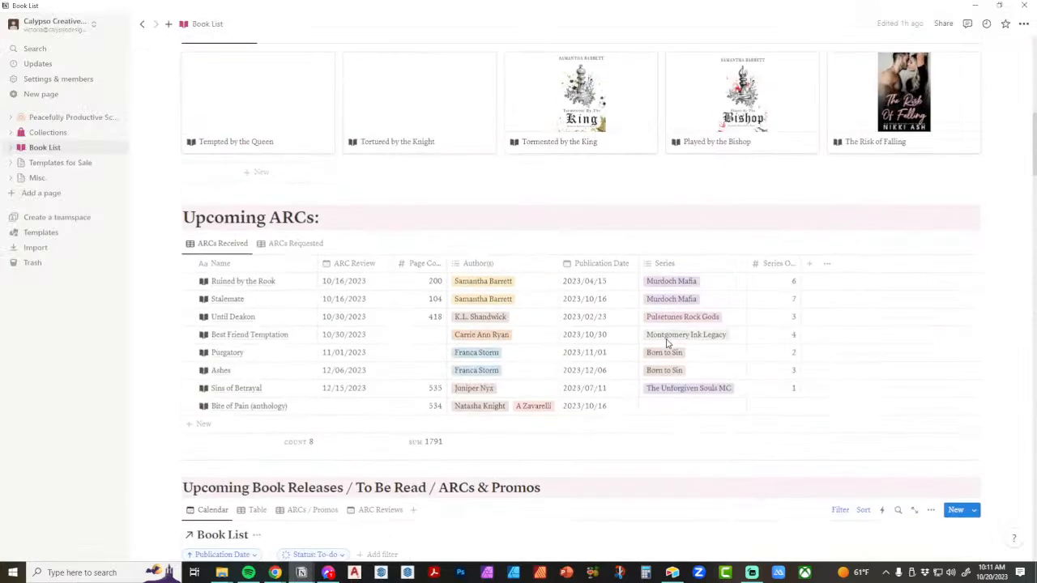
scroll(552, 357, "up", 4)
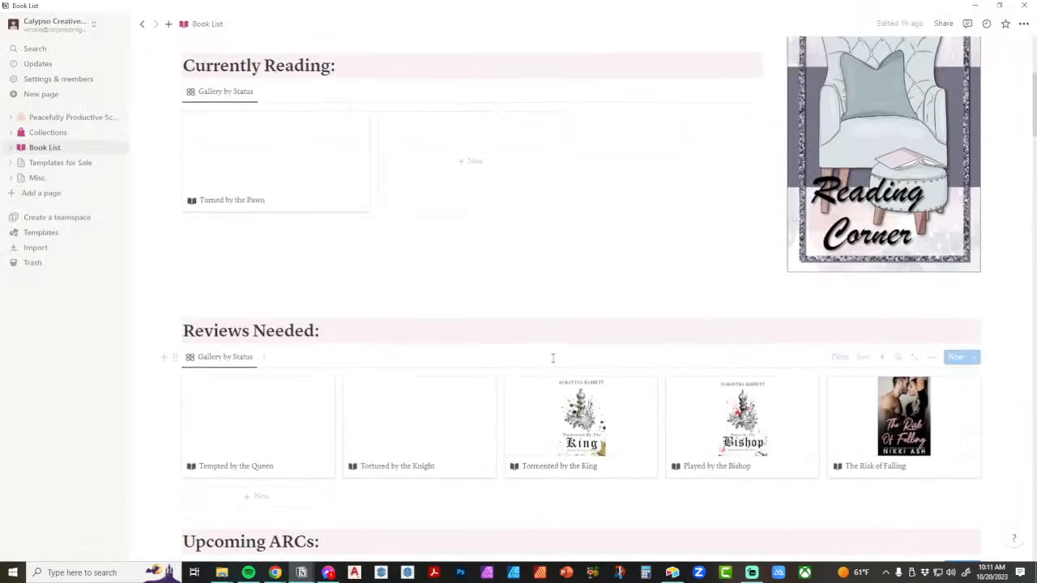
scroll(553, 360, "up", 3)
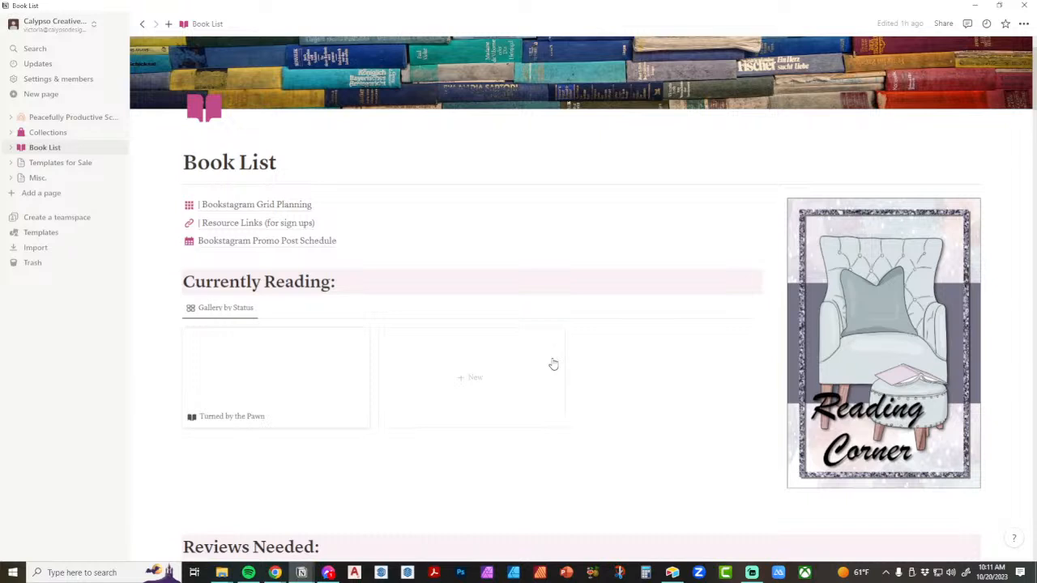
scroll(671, 348, "up", 2)
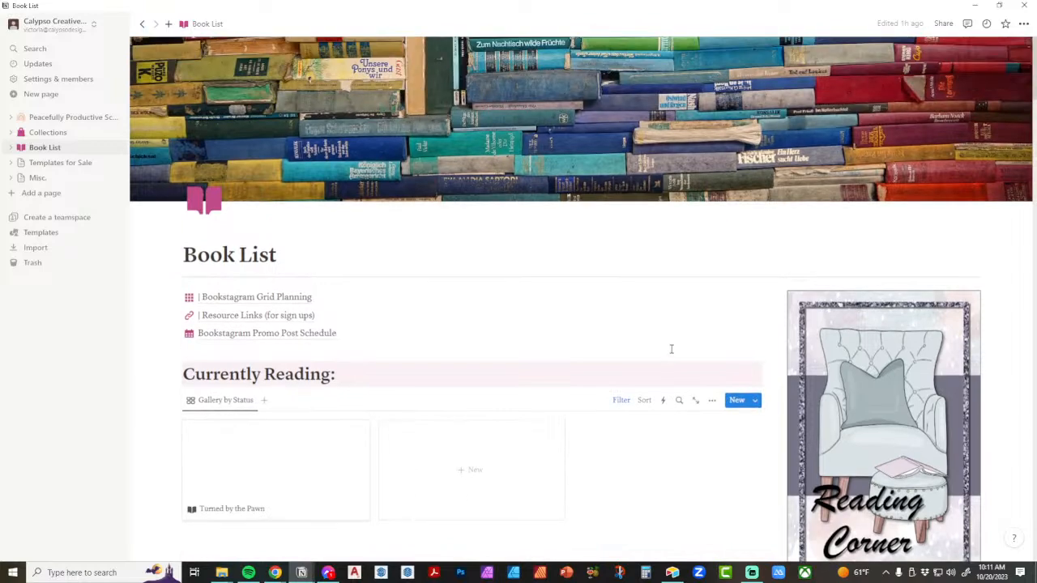
left_click_drag(1036, 178, 547, 131)
left_click(902, 128)
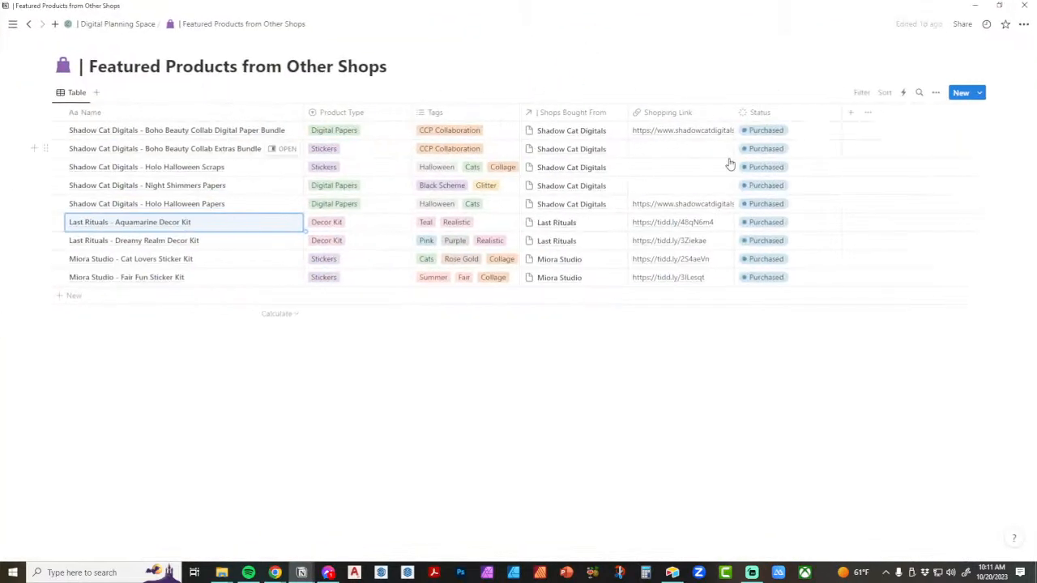
Step: Open the Digital Planning Space page with the sidebar shown and look over its Products to Work on Next board
left_click(134, 29)
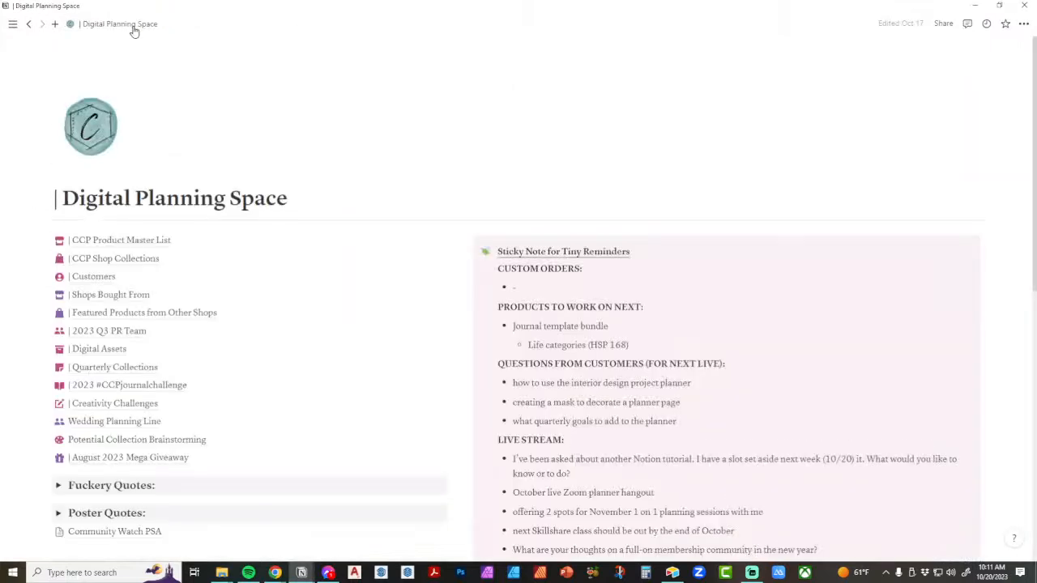
left_click(12, 23)
scroll(488, 348, "down", 5)
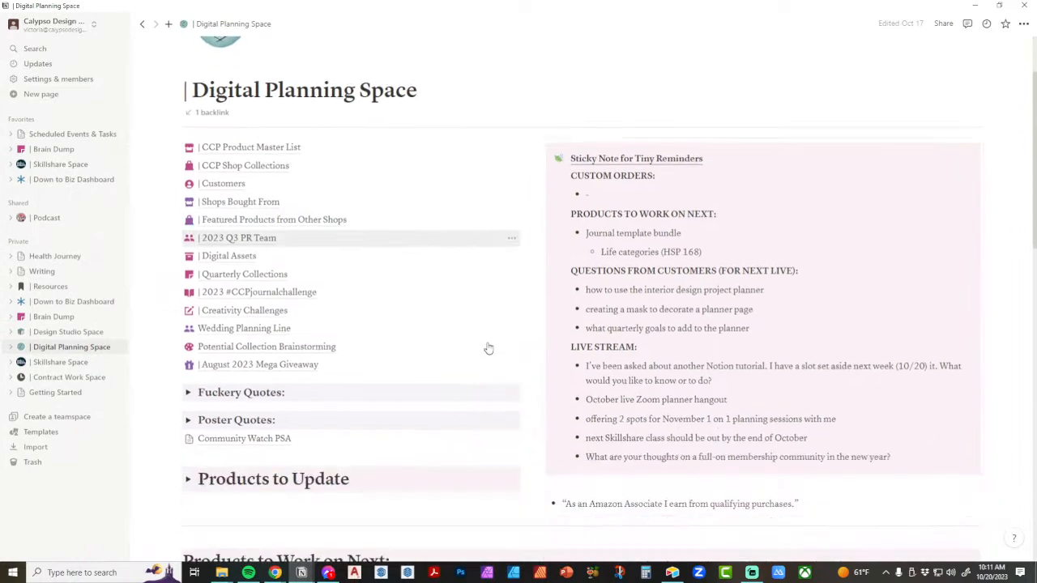
scroll(488, 344, "down", 10)
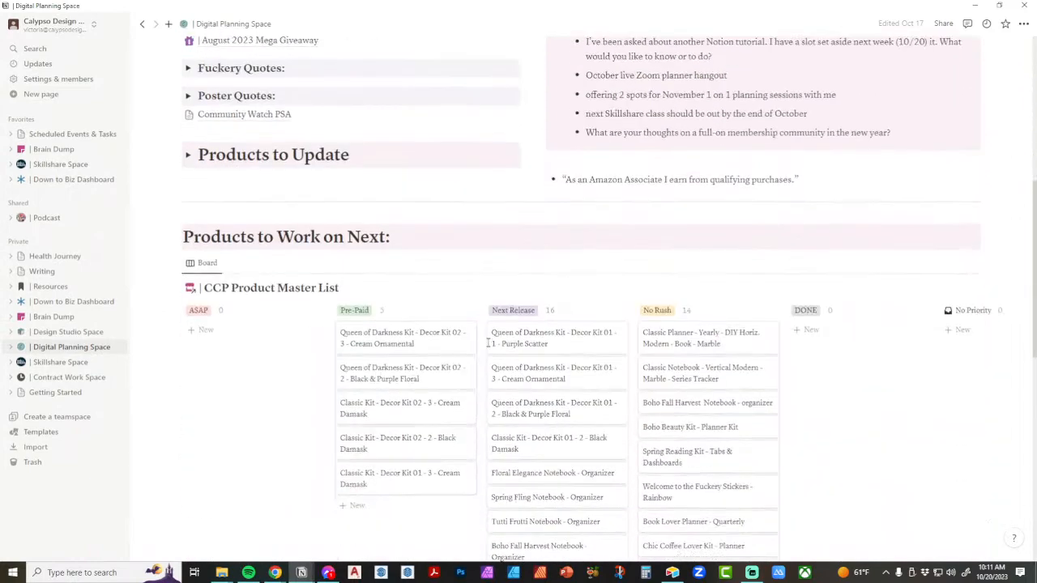
scroll(489, 349, "up", 15)
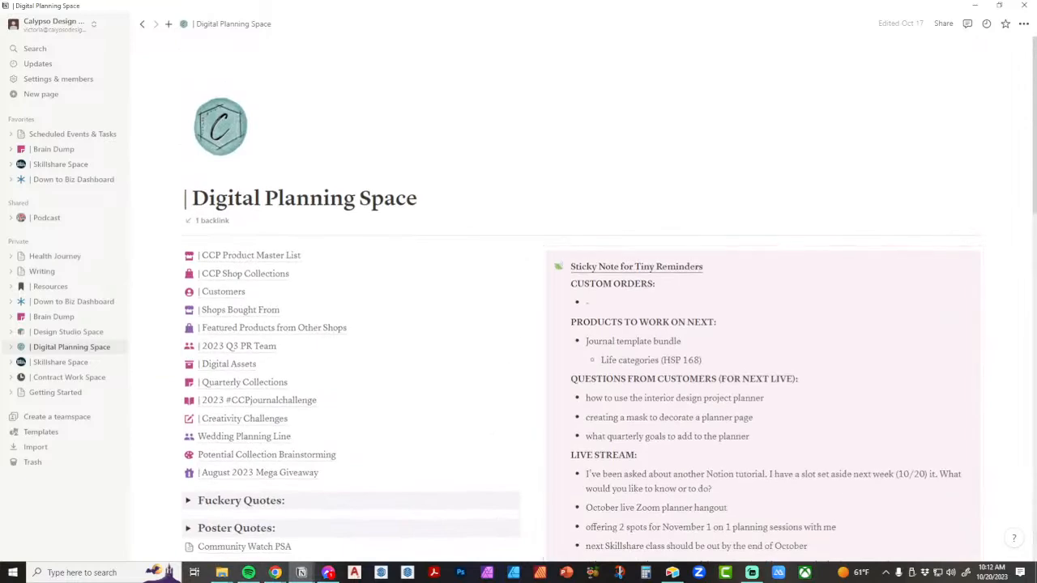
Step: Switch to the 2023 Spreads base in Airtable and browse the Spreads table in the Gallery - All view
left_click(672, 572)
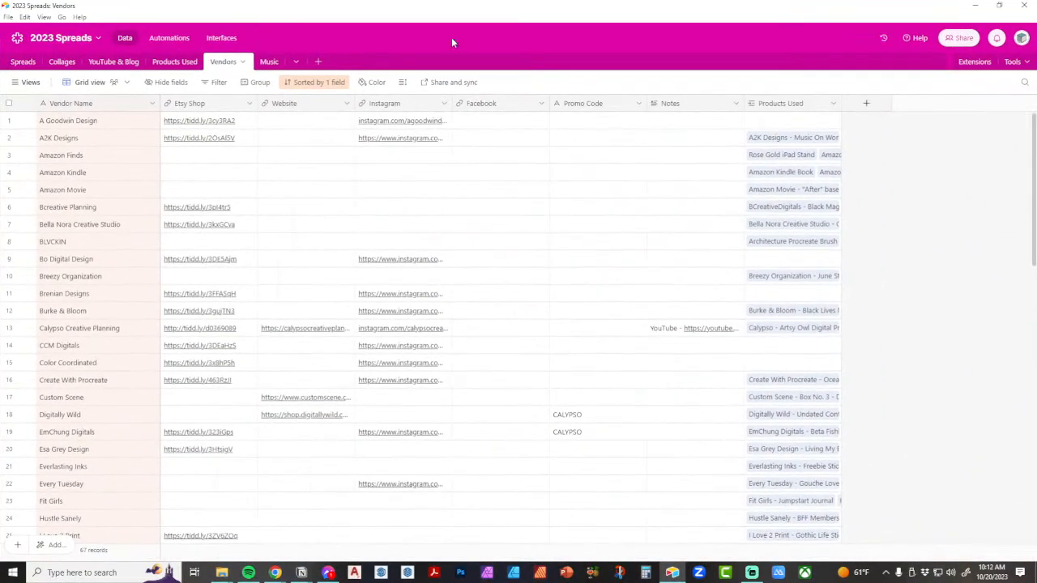
left_click(22, 63)
left_click(17, 83)
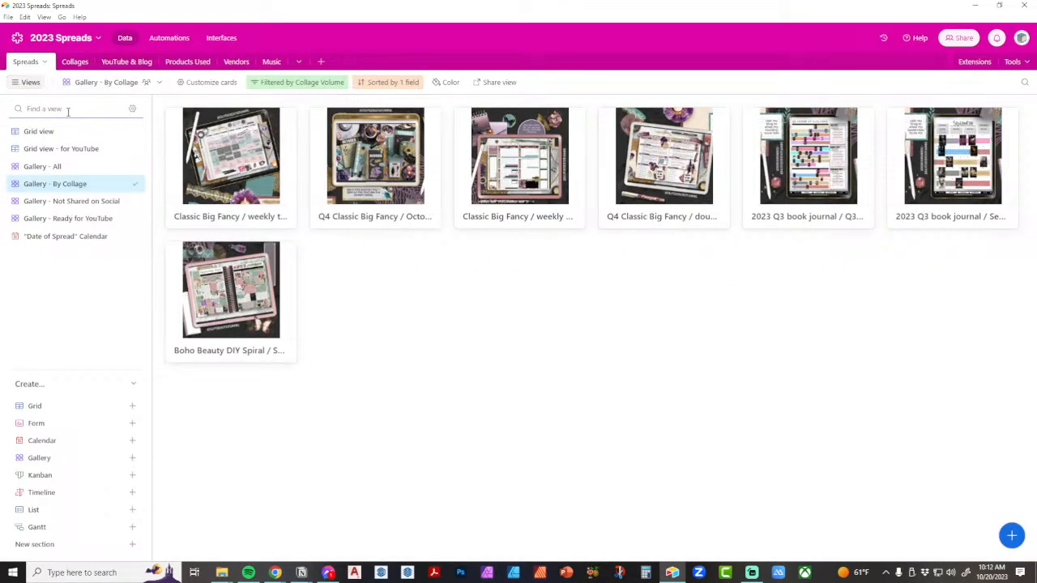
left_click(48, 167)
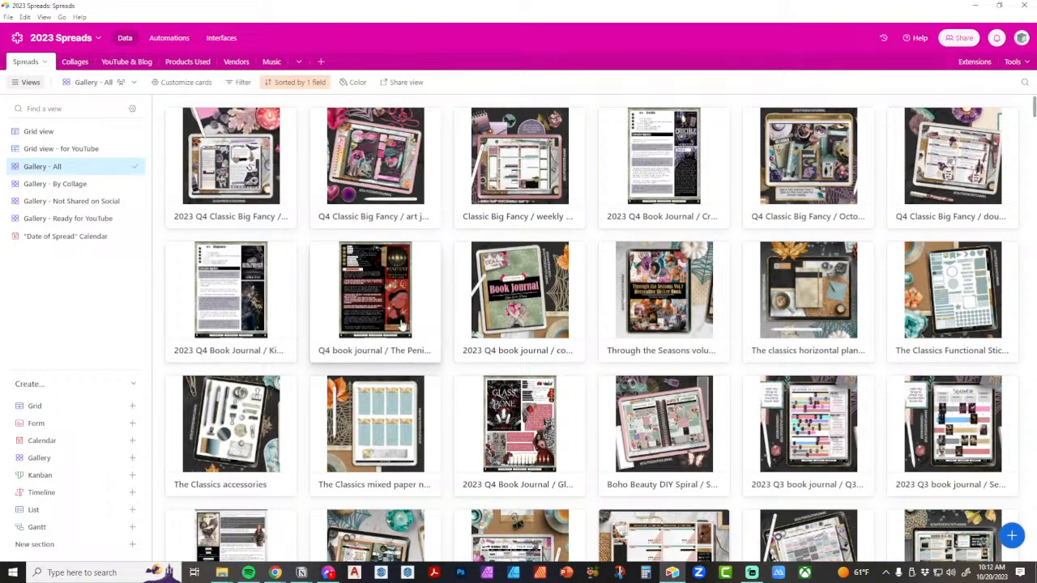
scroll(595, 375, "down", 6)
scroll(595, 375, "down", 10)
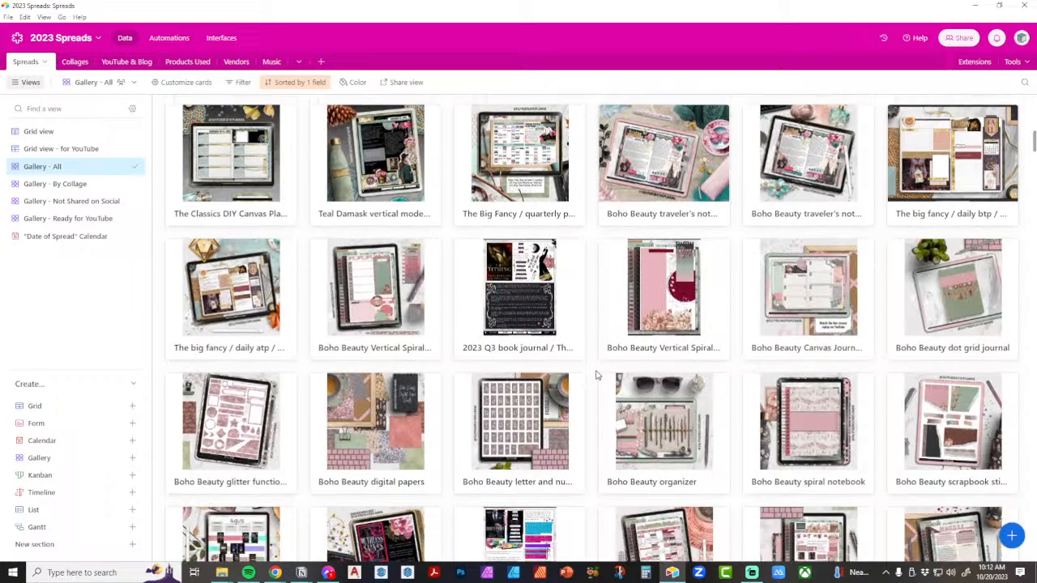
scroll(595, 375, "up", 10)
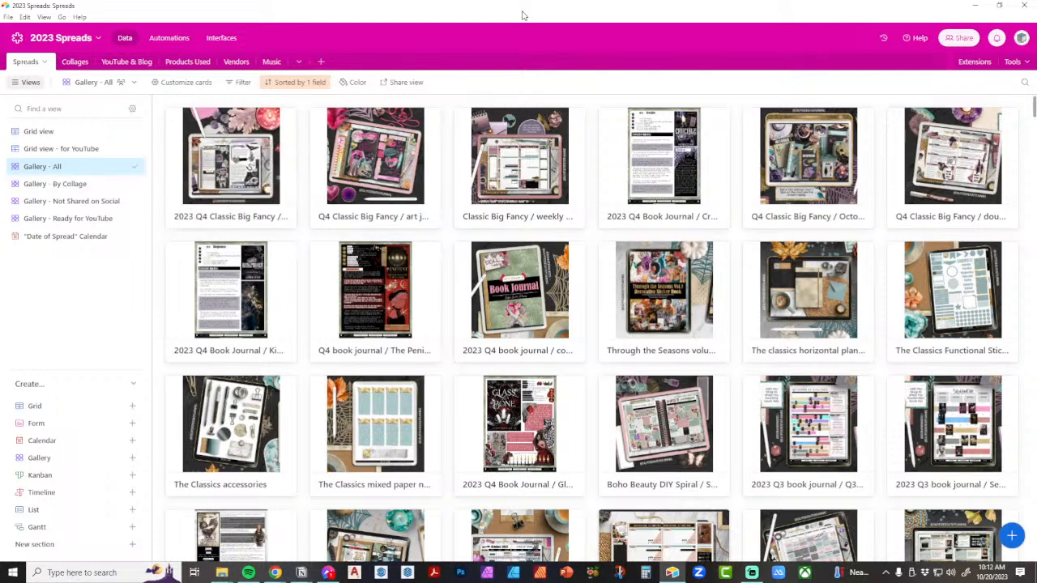
Step: Show Products Used in "Grid view - by collage - types" and expand the Freebies, Subscription Exclusives, Font, Mockup Scene and Planners / Notebooks / Inserts groups
left_click(201, 63)
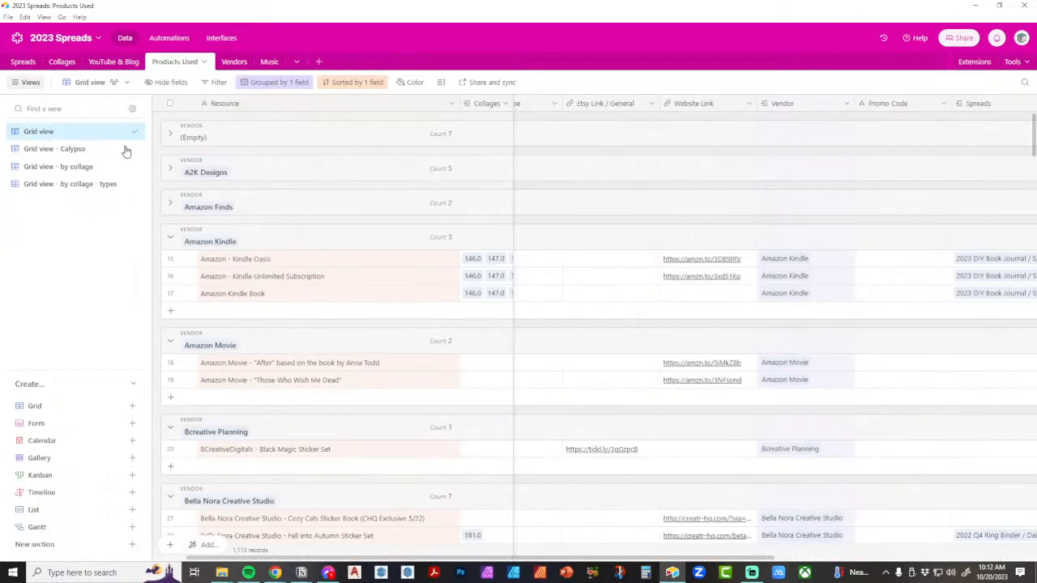
left_click(81, 183)
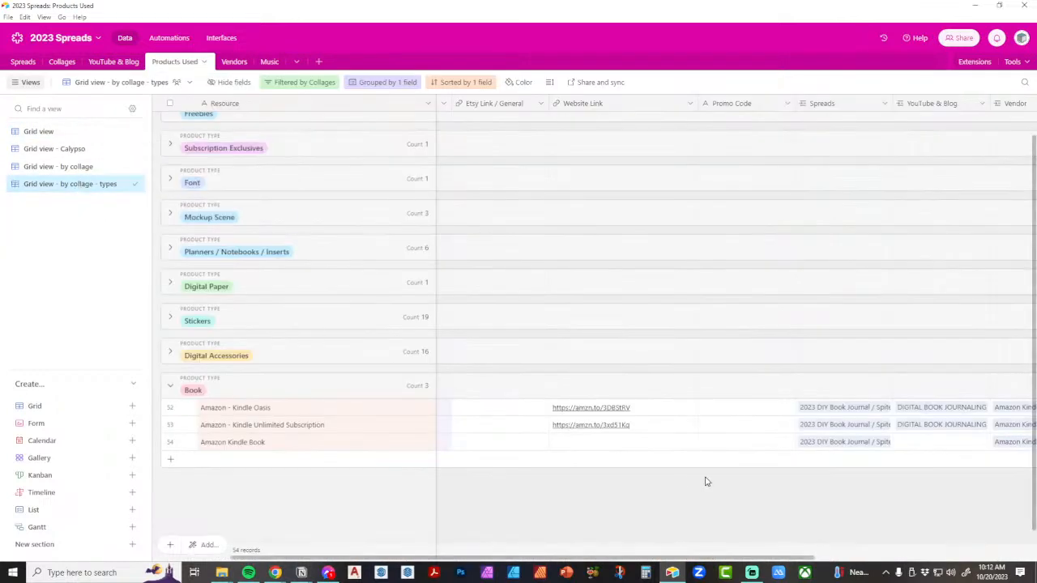
left_click(171, 144)
left_click(171, 213)
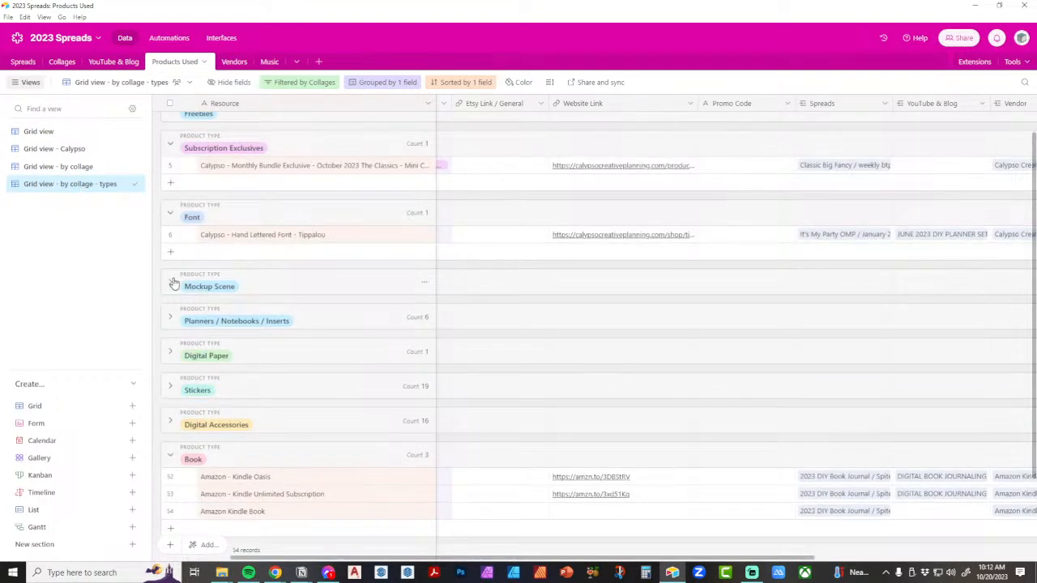
left_click(173, 283)
left_click(172, 389)
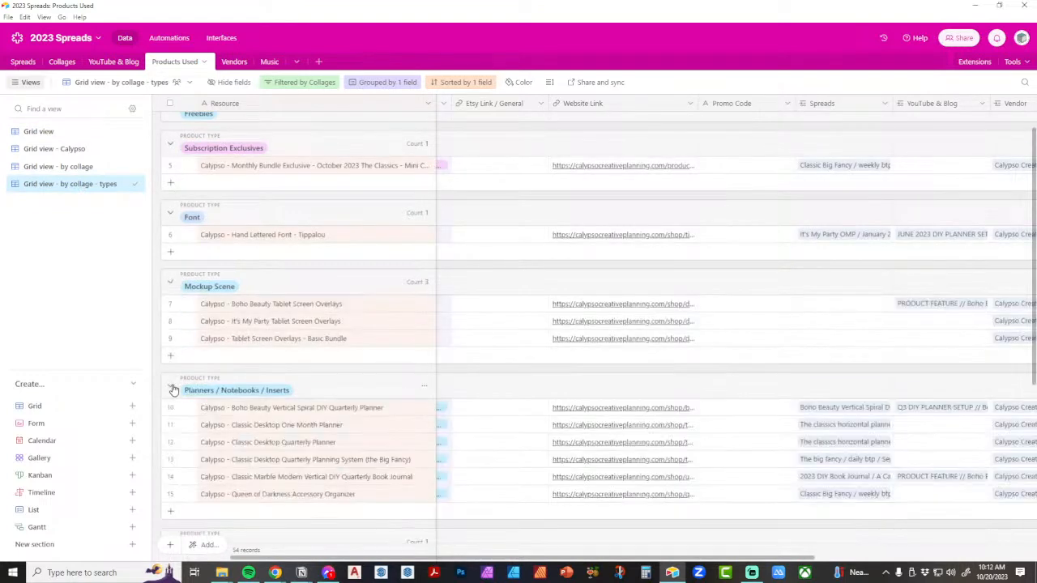
scroll(583, 426, "up", 1)
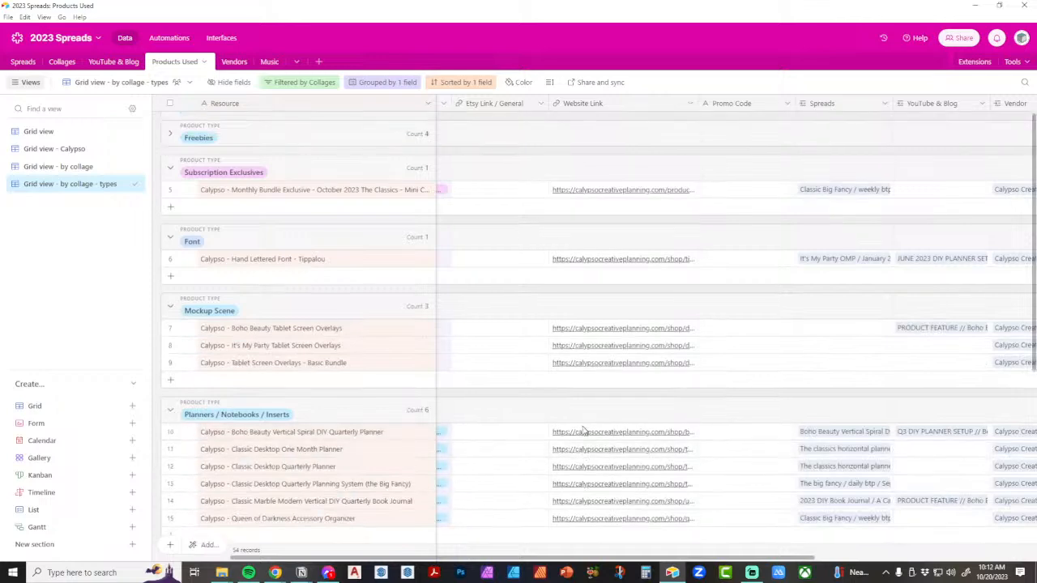
left_click(170, 134)
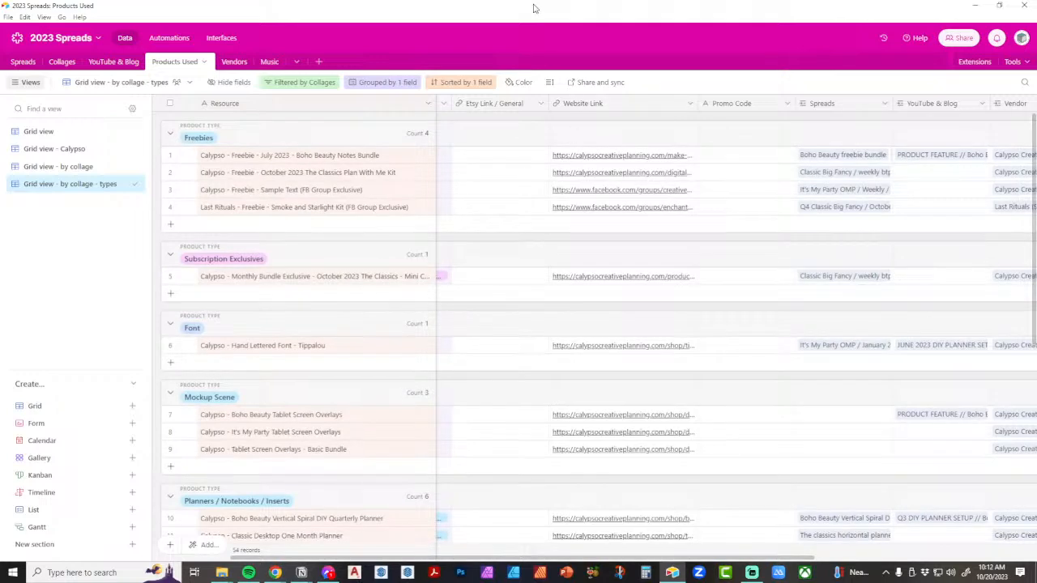
Step: Return to Notion, view the Products and Digital Planning Space windows, and bring up the Book List window
left_click_drag(532, 8, 1036, 267)
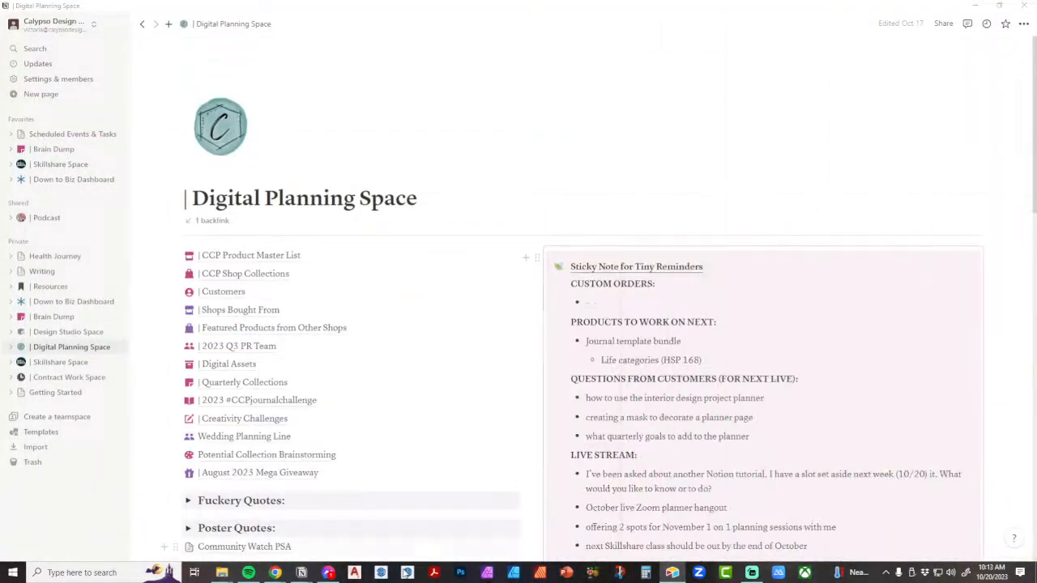
mouse_move(301, 572)
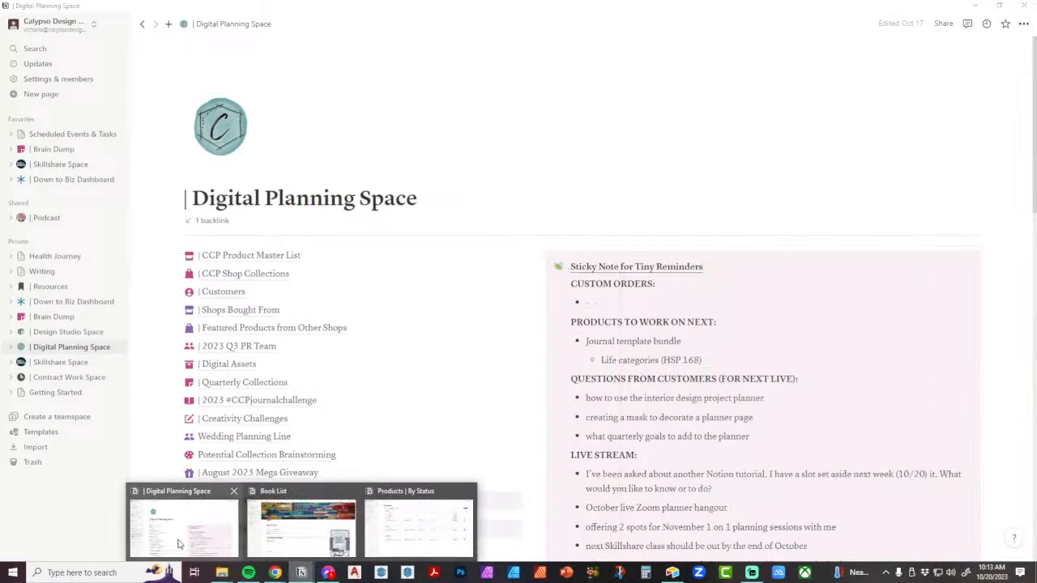
left_click(416, 525)
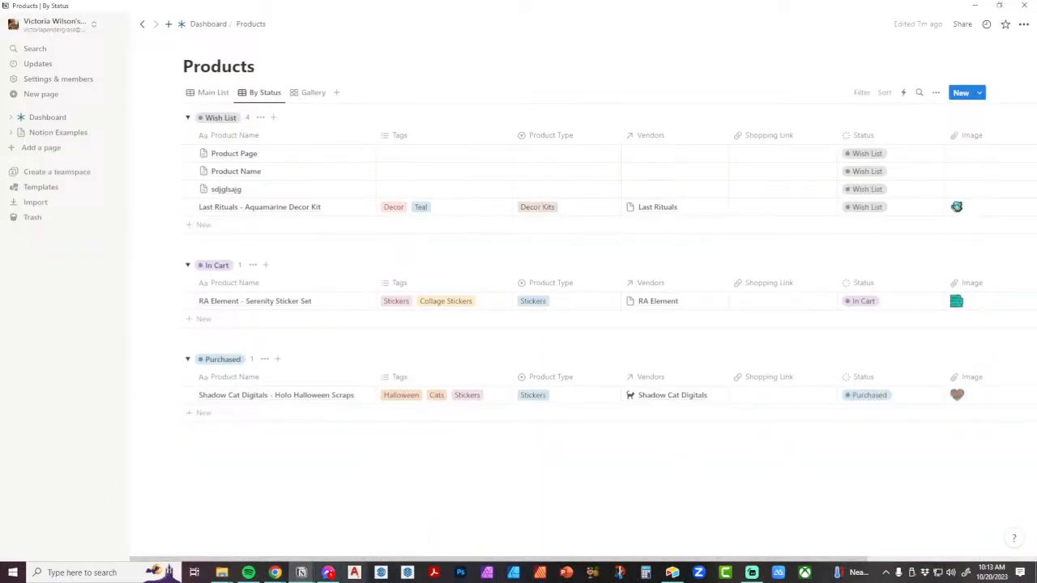
mouse_move(301, 573)
left_click(183, 527)
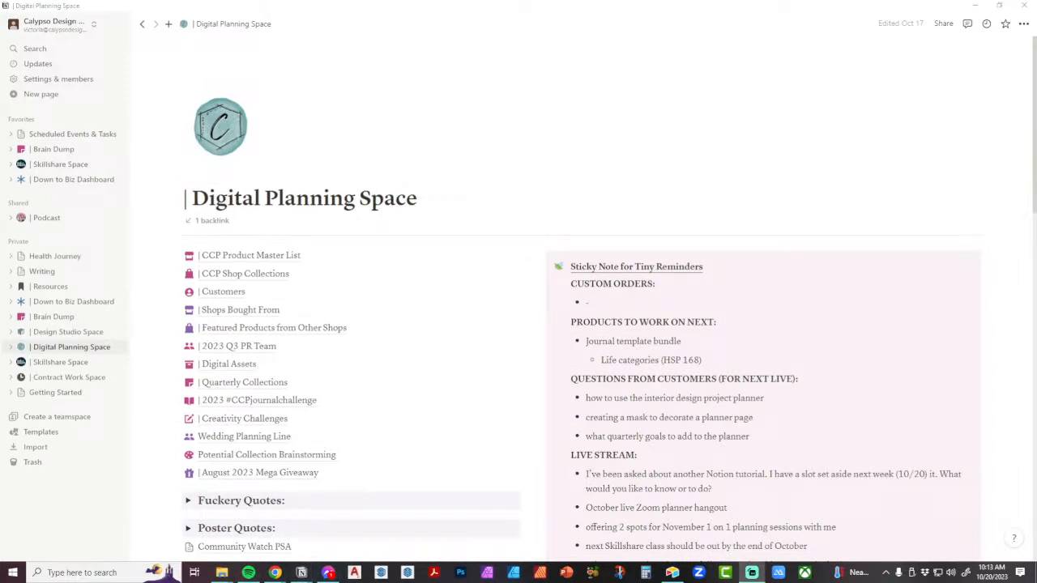
mouse_move(328, 572)
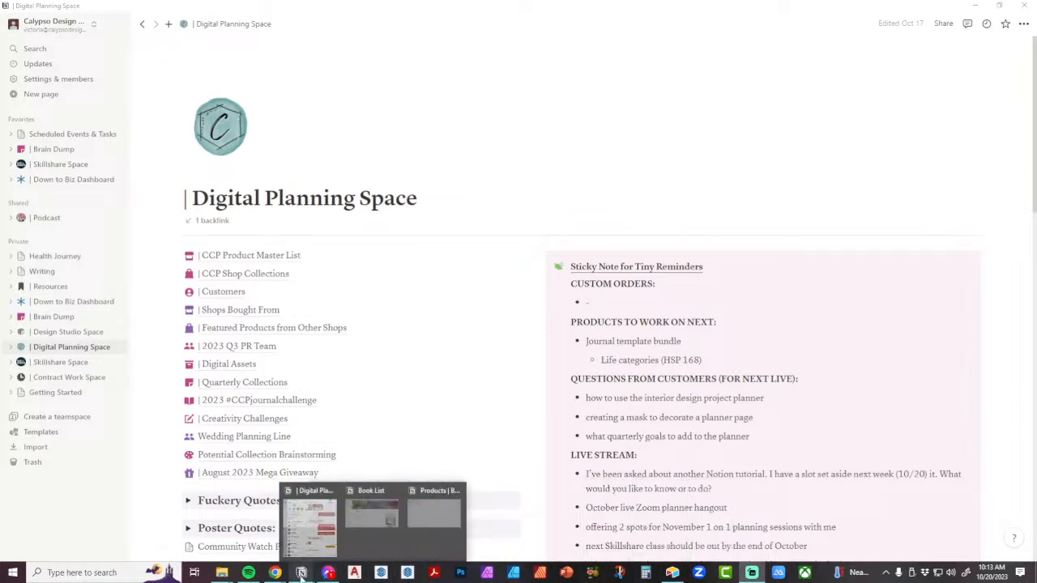
left_click(317, 531)
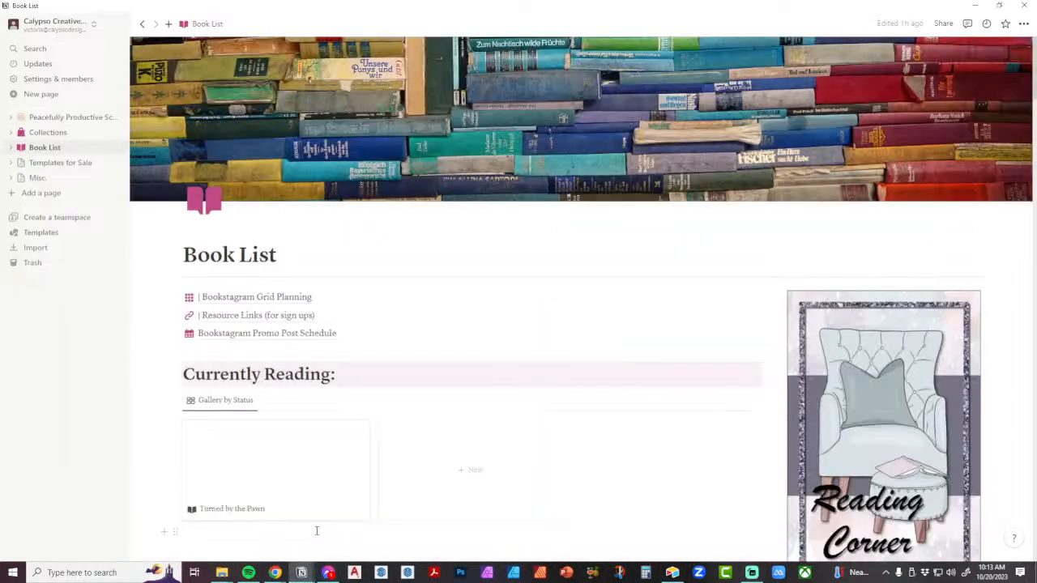